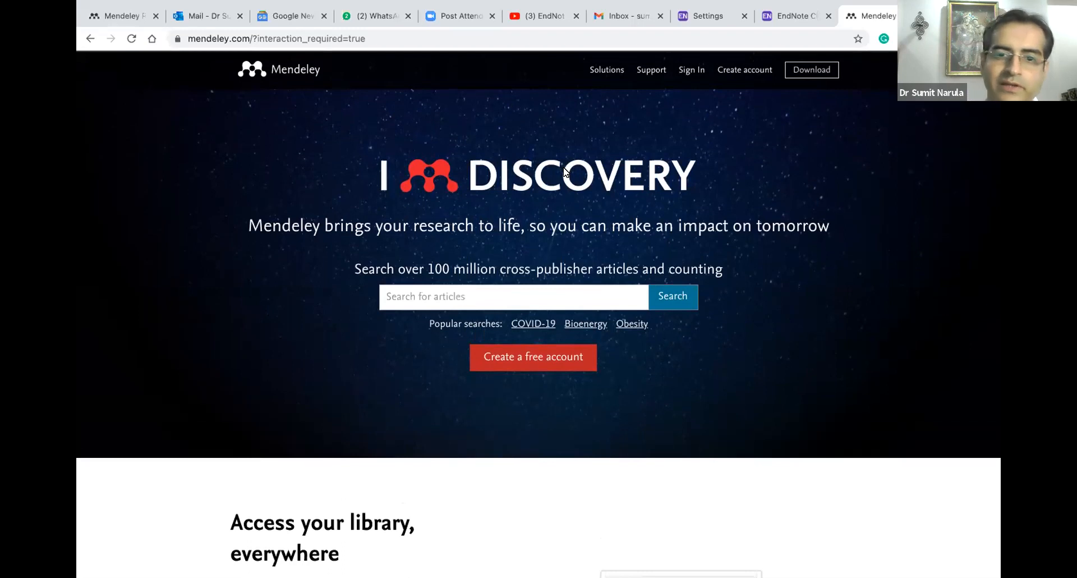
# Sign in to Mendeley on the web with the saved Elsevier account and its password
pyautogui.scroll(-5, 563, 173)
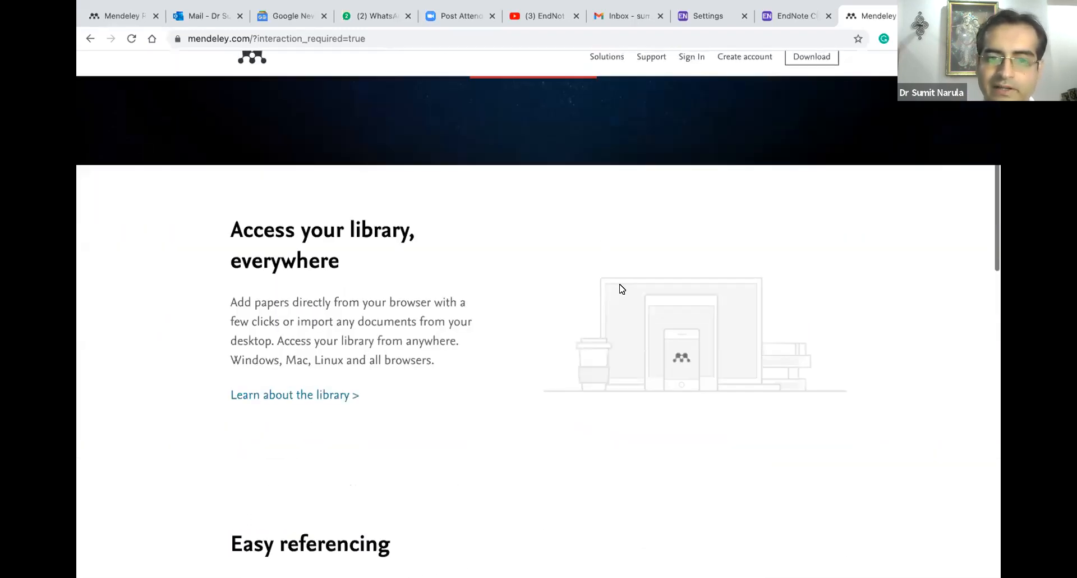
pyautogui.scroll(-4, 618, 289)
pyautogui.scroll(9, 621, 289)
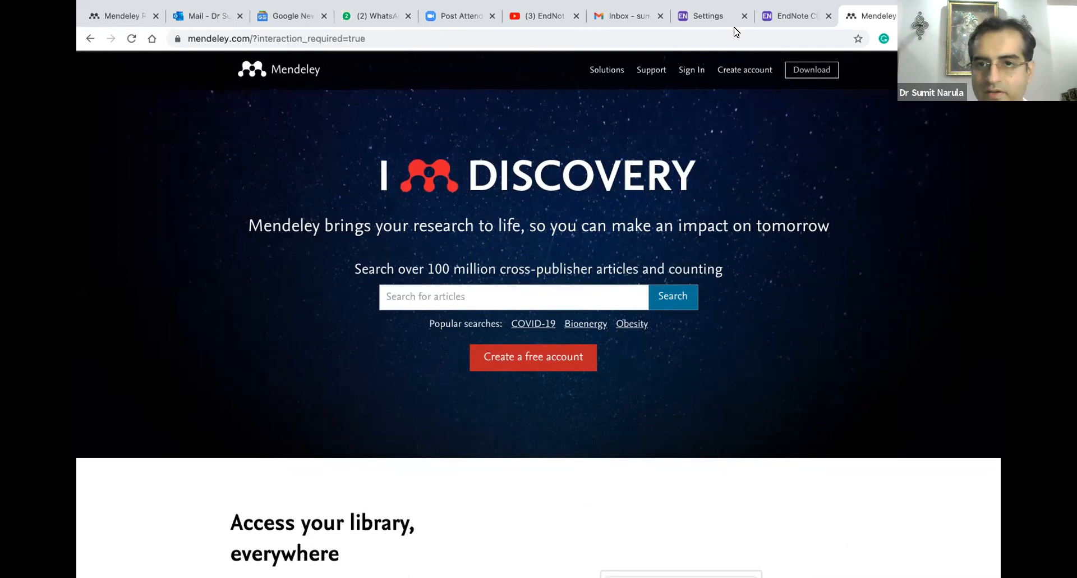
pyautogui.click(733, 71)
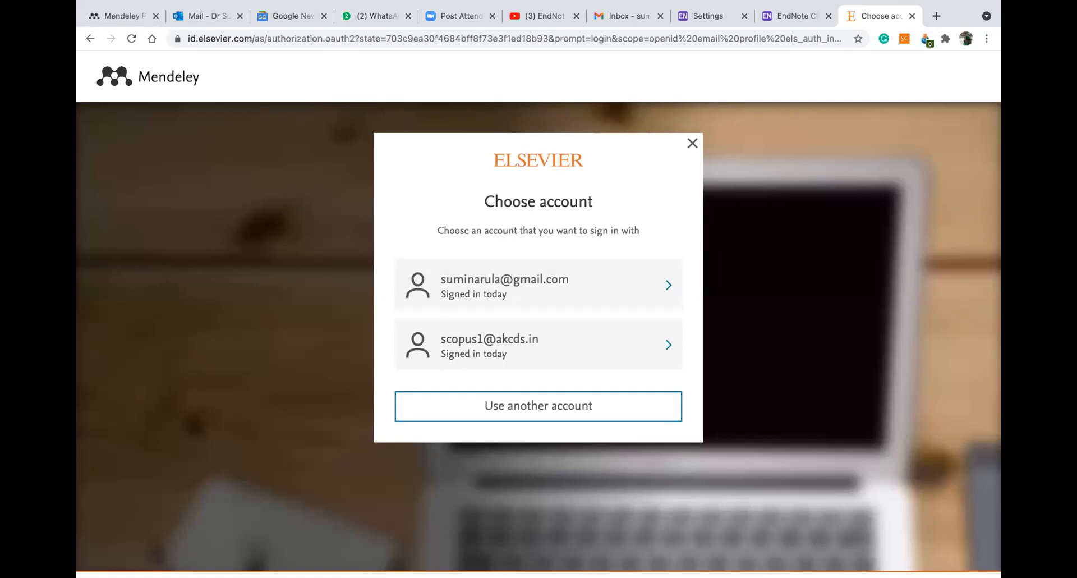
pyautogui.moveTo(715, 573)
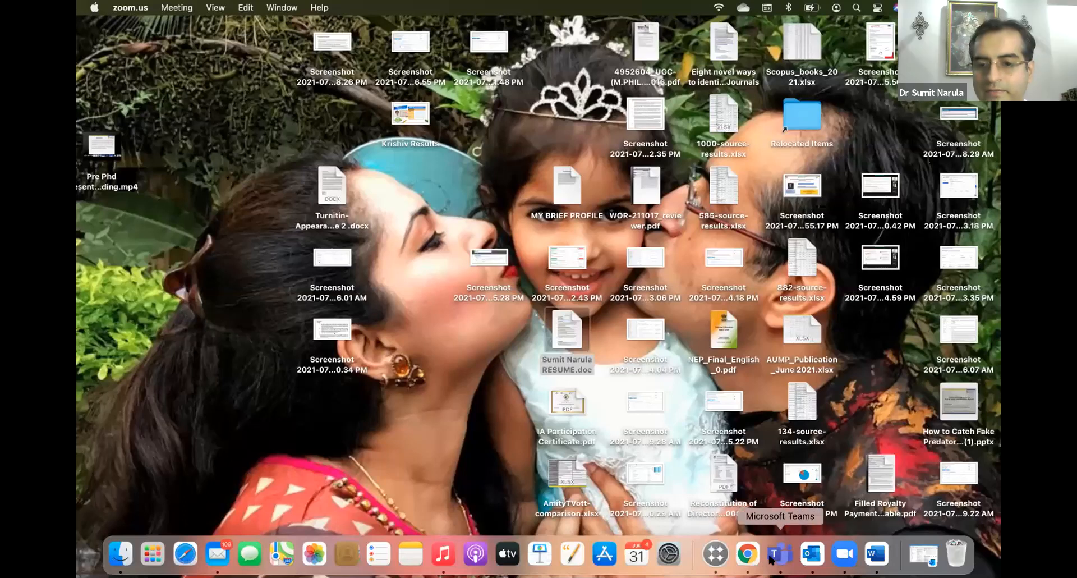
pyautogui.click(747, 554)
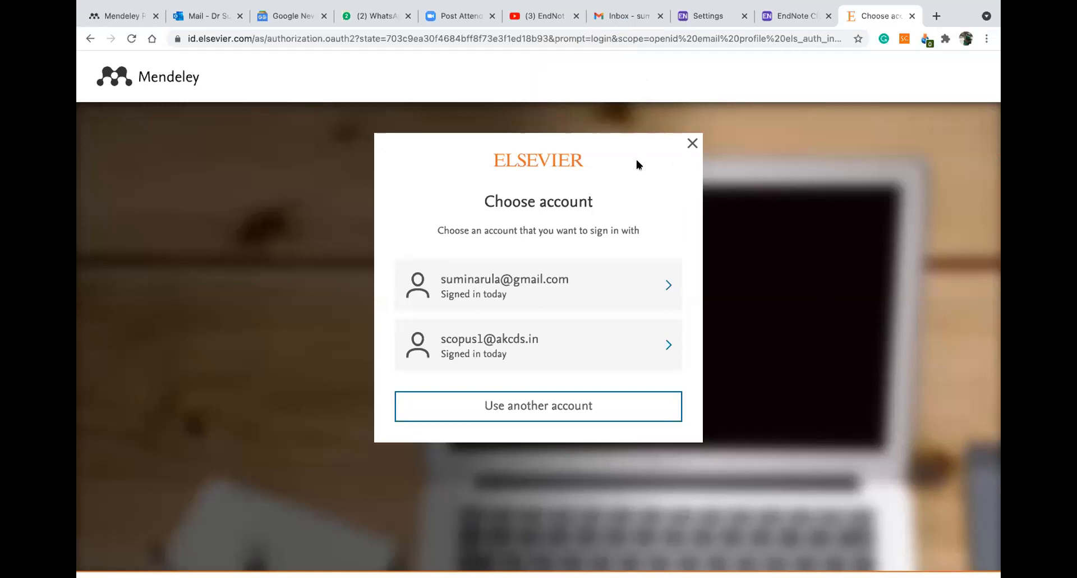
pyautogui.click(501, 281)
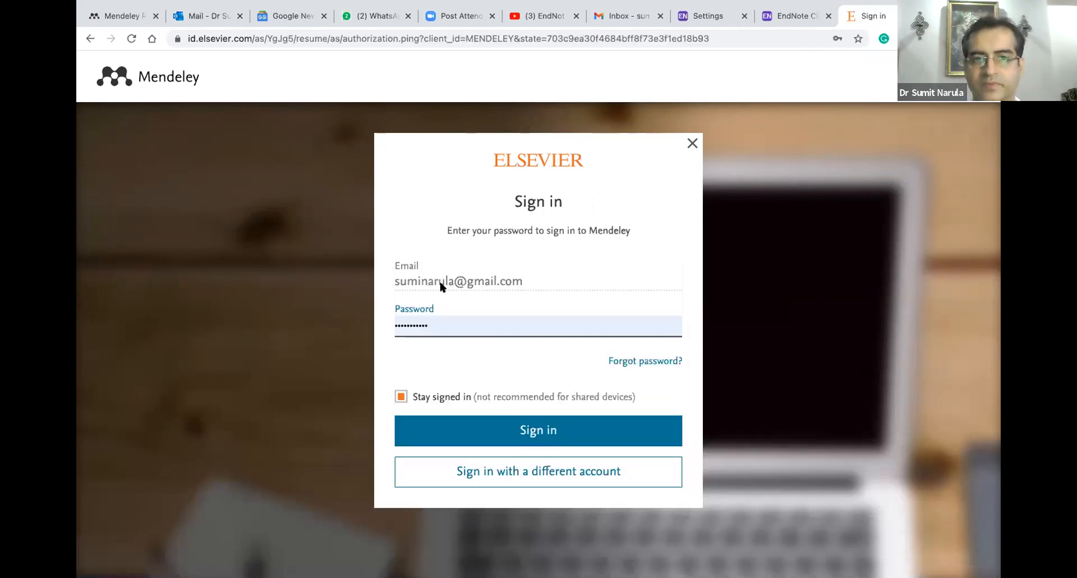
pyautogui.click(529, 435)
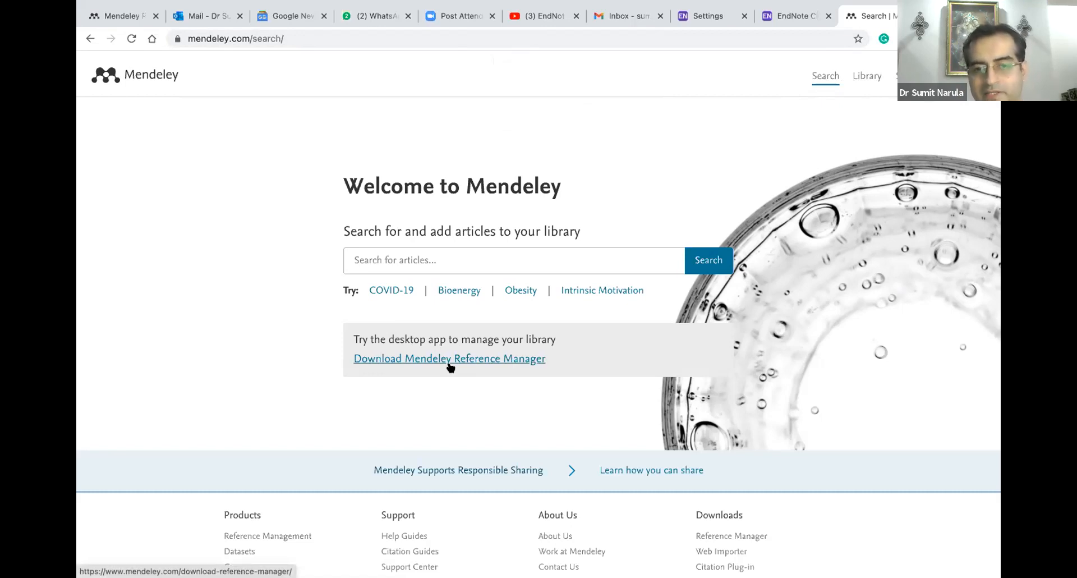
# Open the Mendeley Reference Manager download page and review its macOS, Windows and Linux versions
pyautogui.click(450, 366)
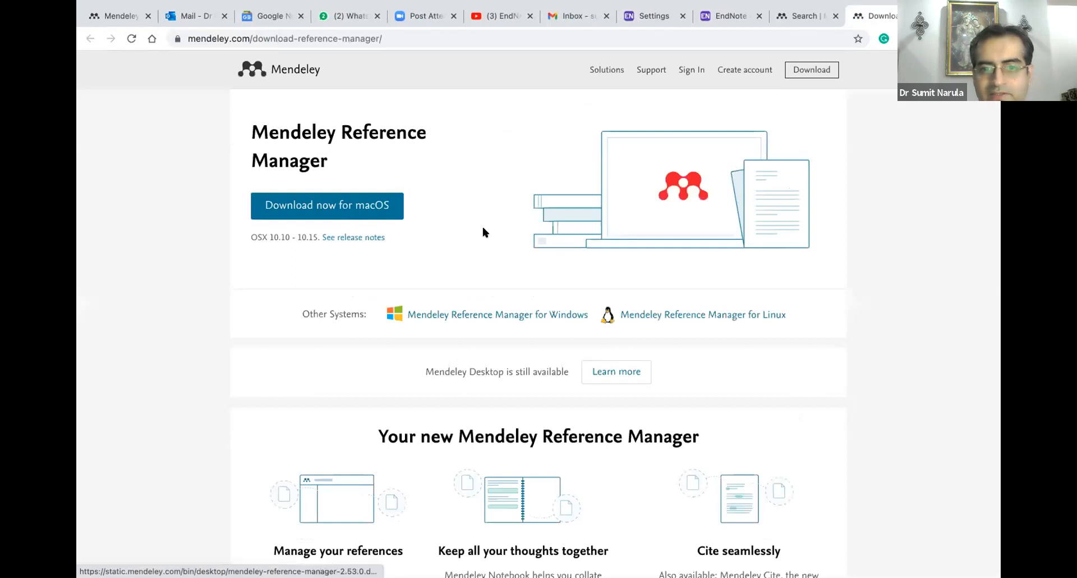
pyautogui.scroll(-3, 482, 232)
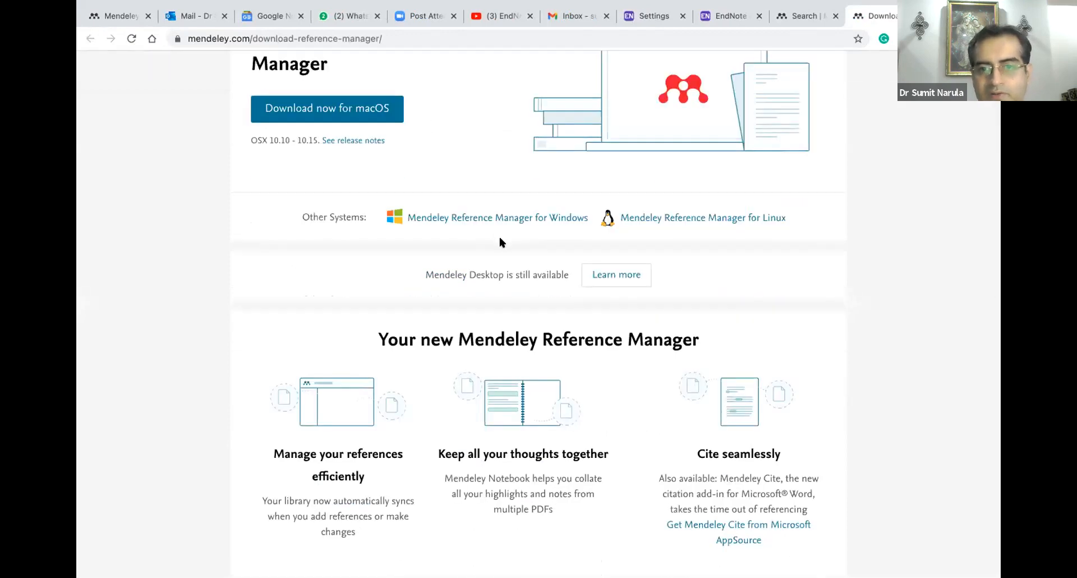
pyautogui.scroll(-5, 499, 235)
pyautogui.scroll(-7, 498, 237)
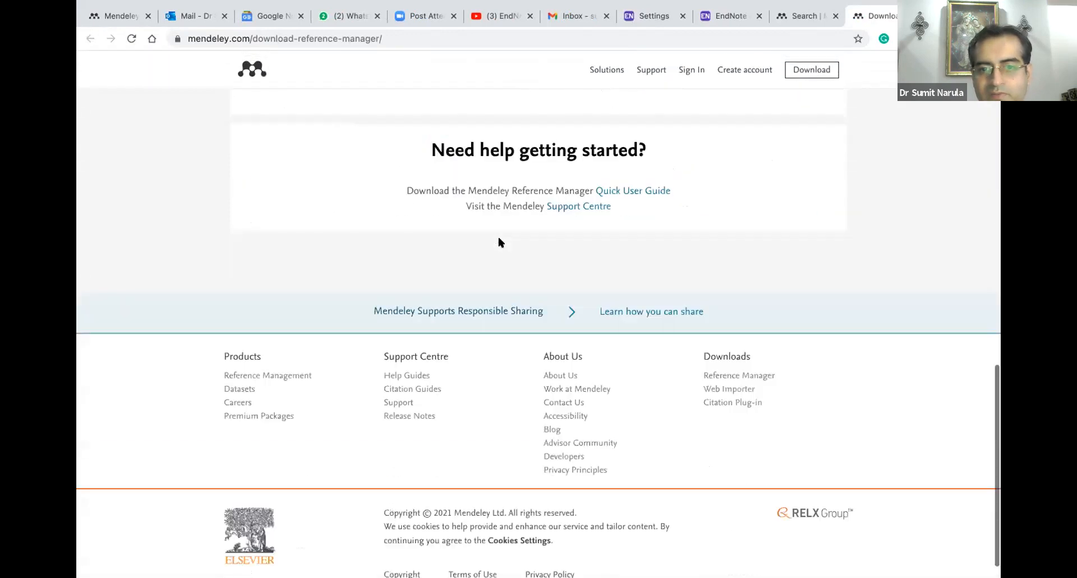
pyautogui.scroll(6, 498, 238)
pyautogui.scroll(8, 496, 238)
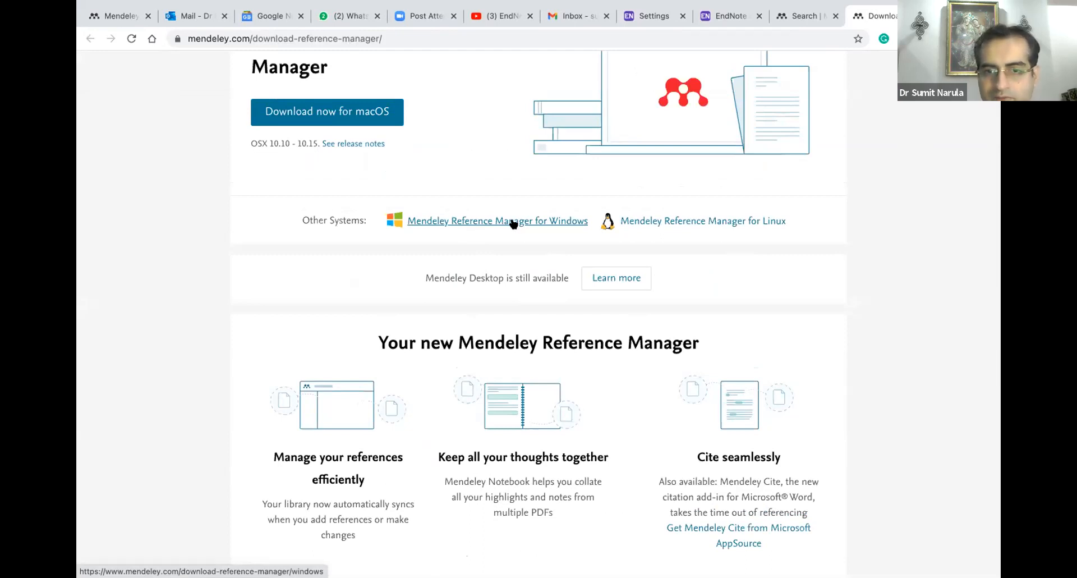
pyautogui.scroll(2, 513, 223)
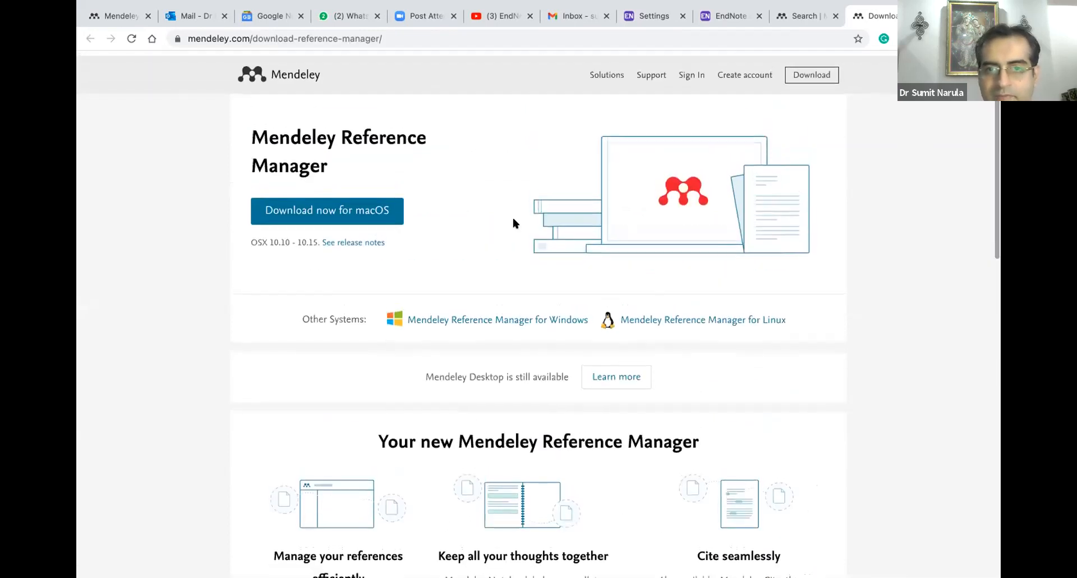
pyautogui.click(407, 38)
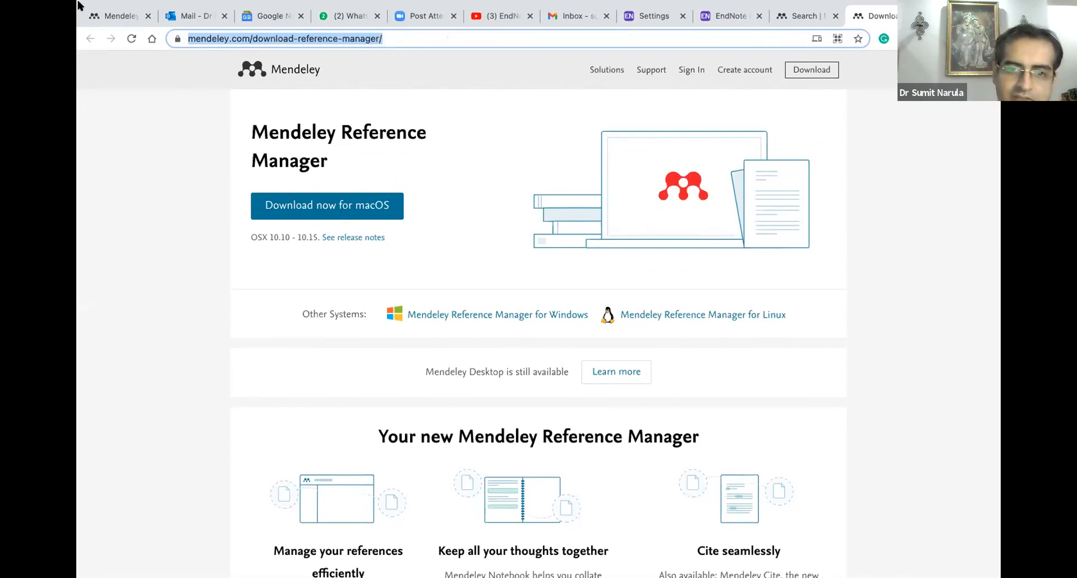
# Launch the Mendeley Reference Manager desktop app from Launchpad's second page, then return to Chrome
pyautogui.moveTo(156, 573)
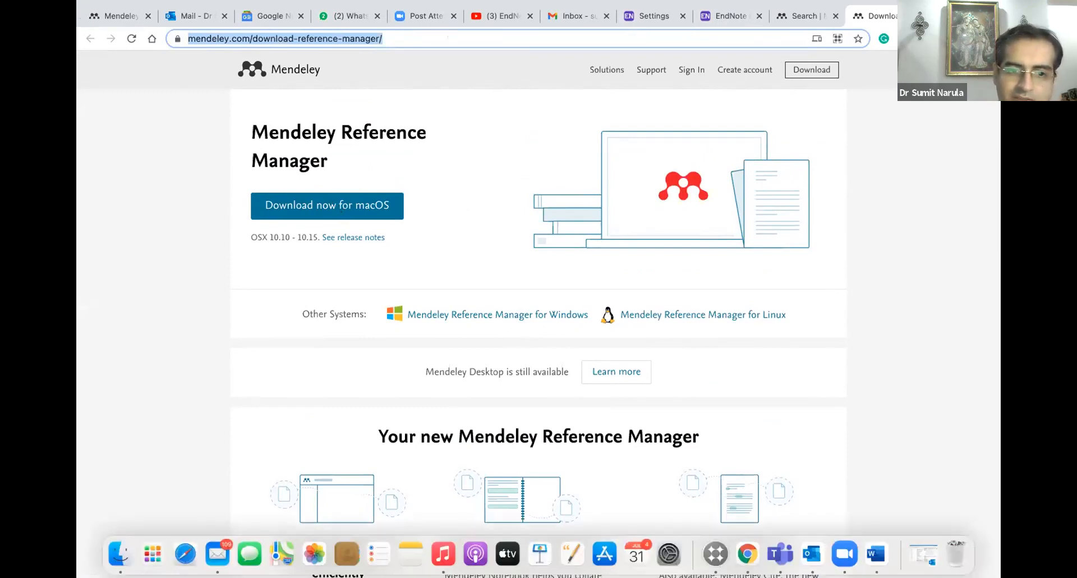
pyautogui.click(155, 553)
pyautogui.hscroll(2, 627, 268)
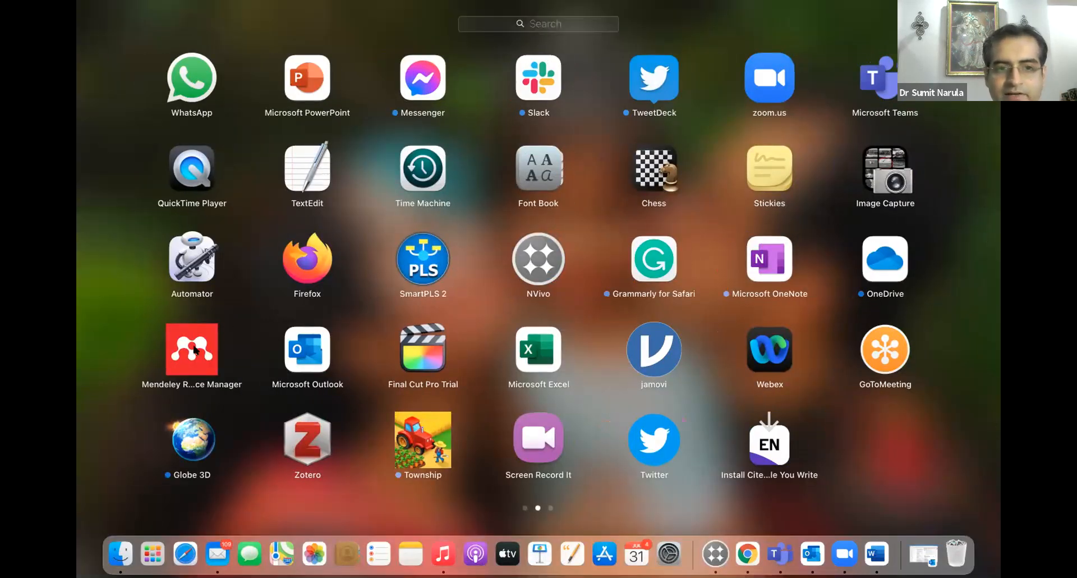
pyautogui.click(195, 351)
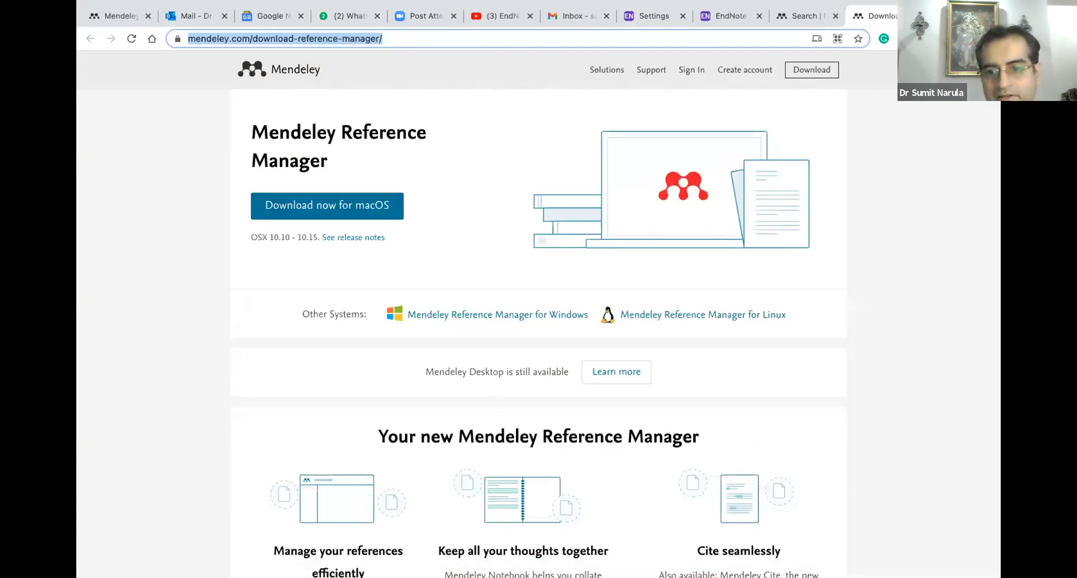
pyautogui.moveTo(749, 559)
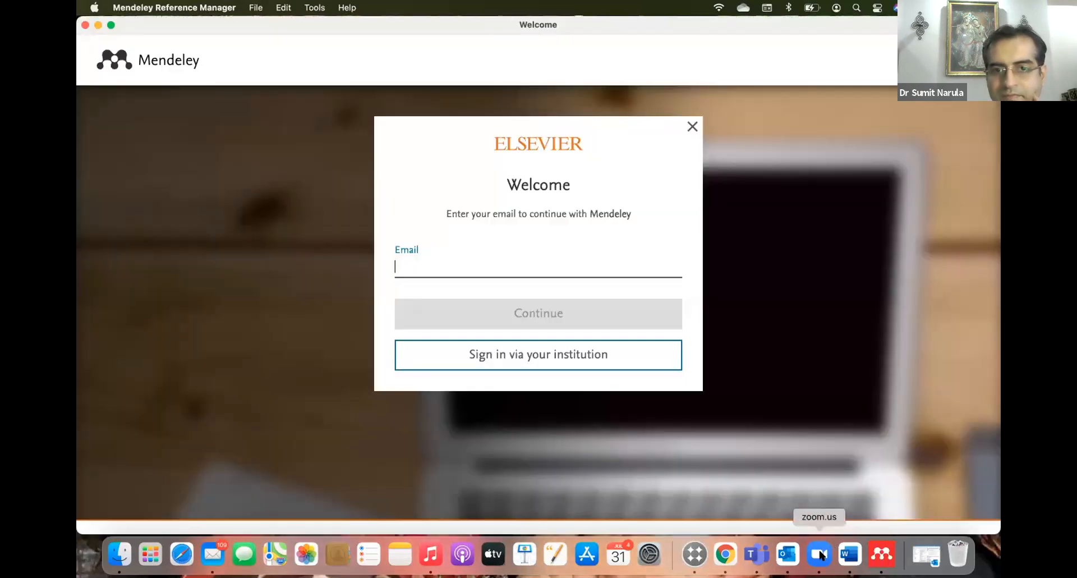
pyautogui.click(819, 554)
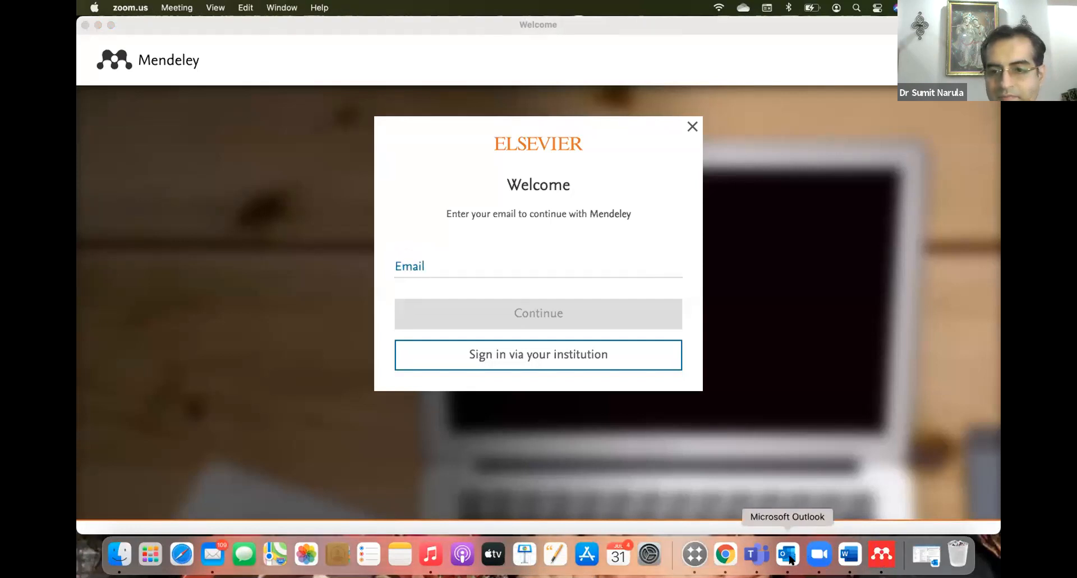
pyautogui.click(726, 555)
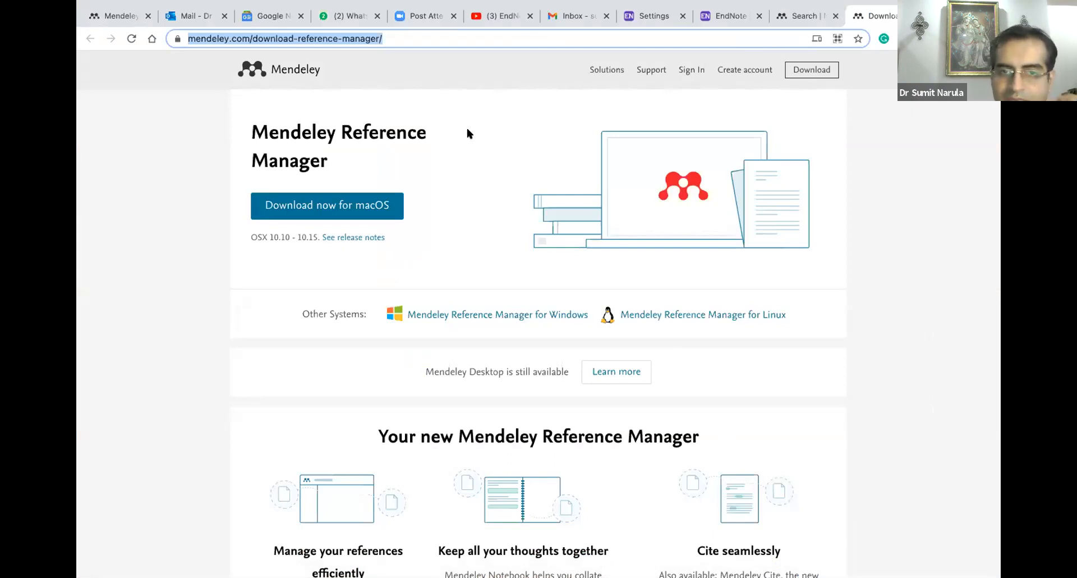
# Leave the download page and bring back the Search | Mendeley tab
pyautogui.scroll(-1, 486, 129)
pyautogui.scroll(1, 485, 130)
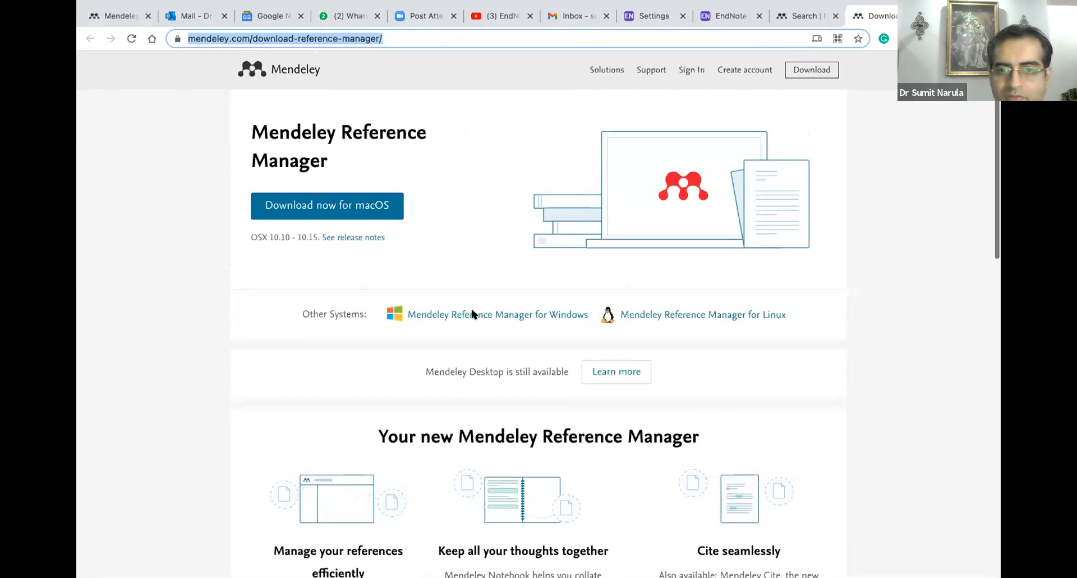
pyautogui.scroll(1, 547, 223)
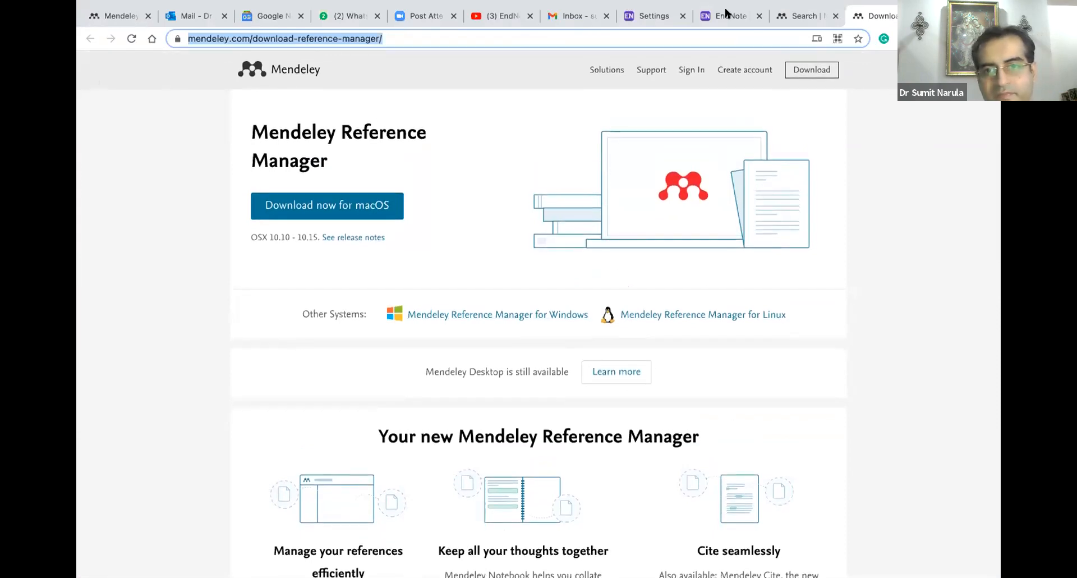
pyautogui.click(796, 17)
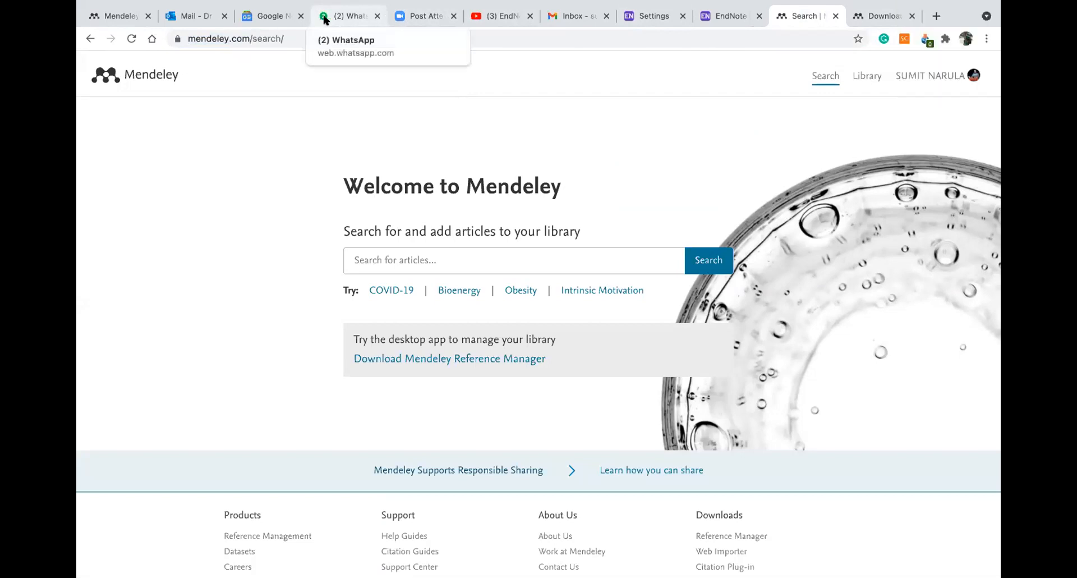
# Close the WhatsApp, Post Attendance, Mendeley library and Outlook mail tabs, ending on the Mendeley search page
pyautogui.click(377, 16)
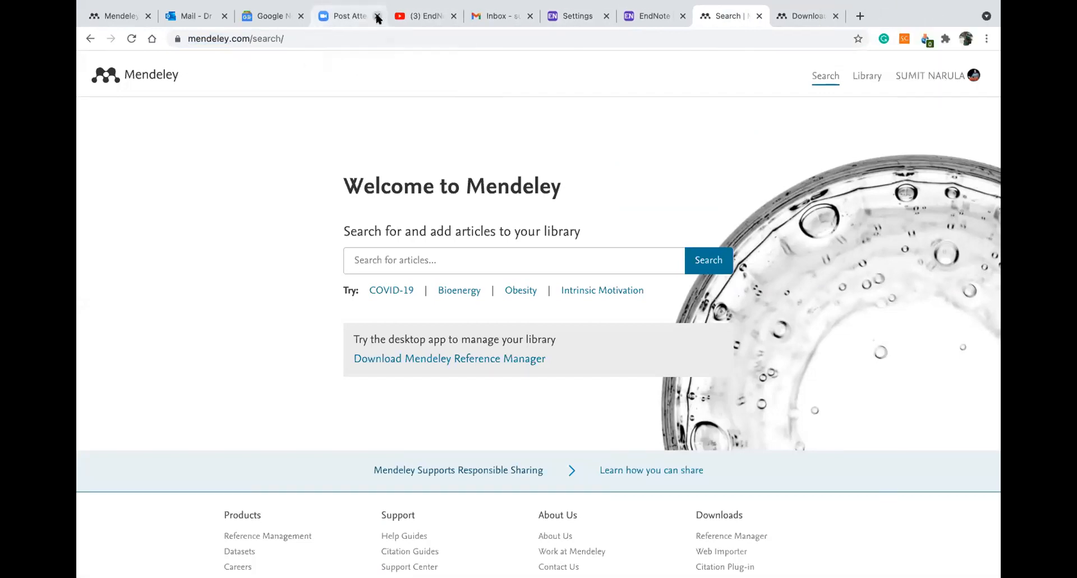
pyautogui.click(378, 16)
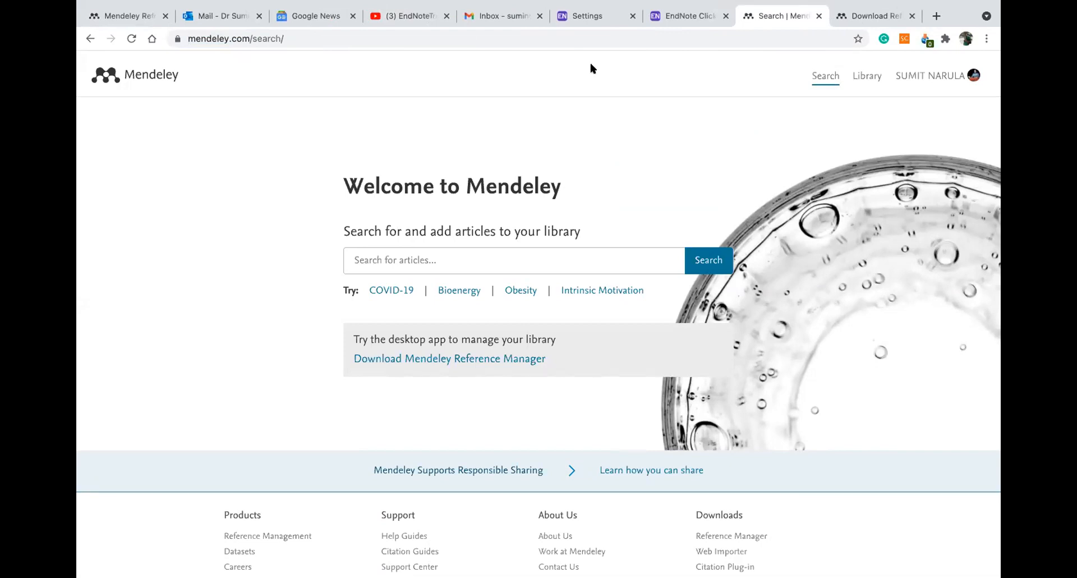
pyautogui.click(117, 15)
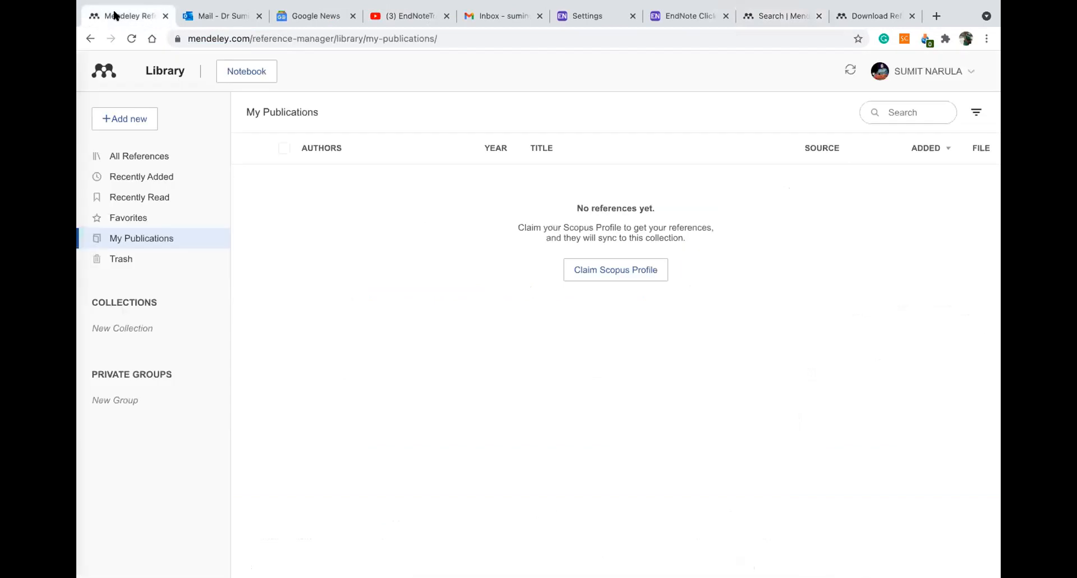
pyautogui.click(166, 18)
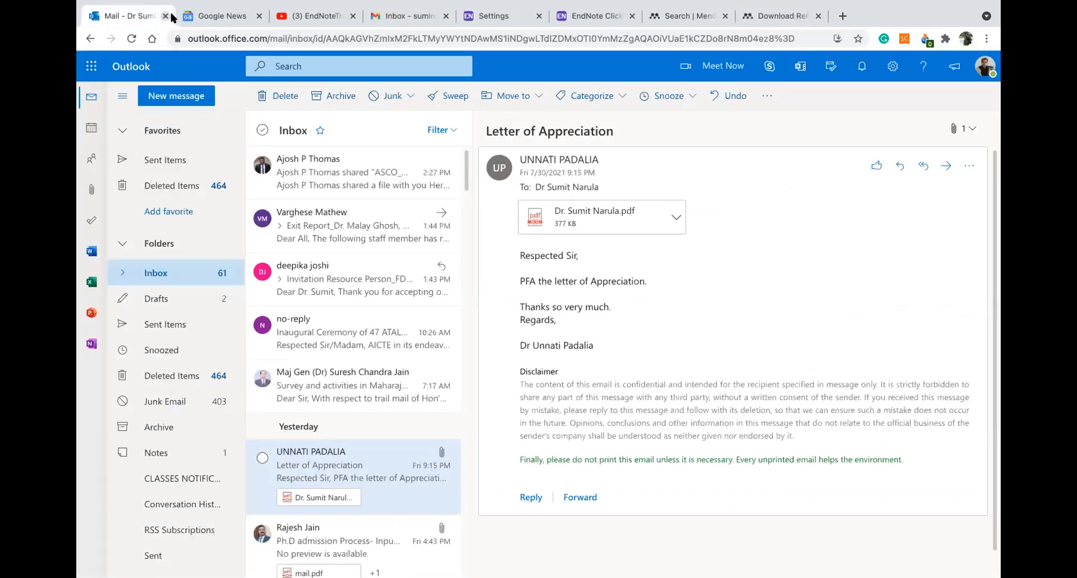
pyautogui.click(166, 16)
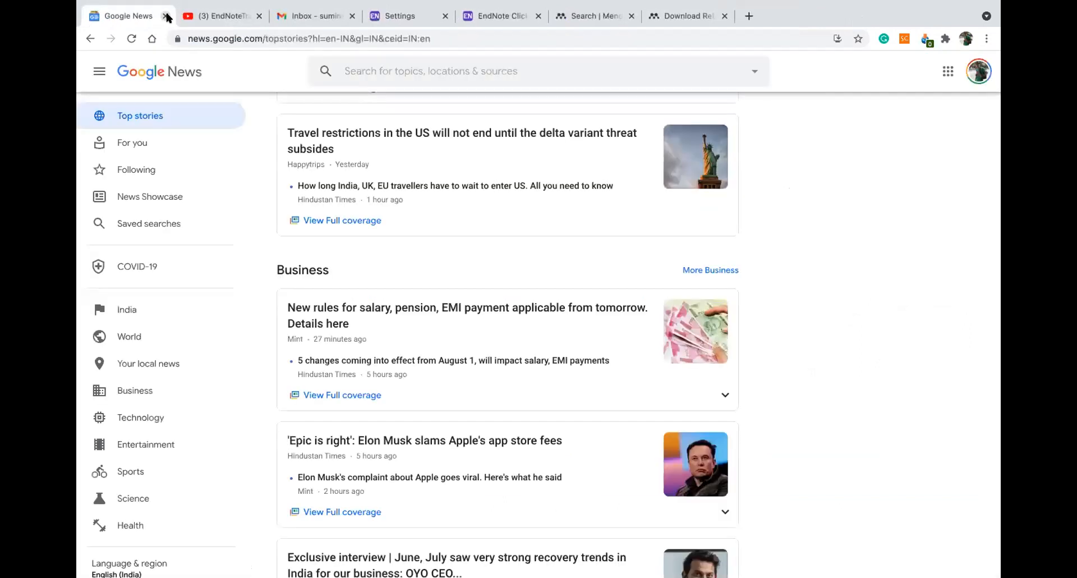
pyautogui.click(577, 18)
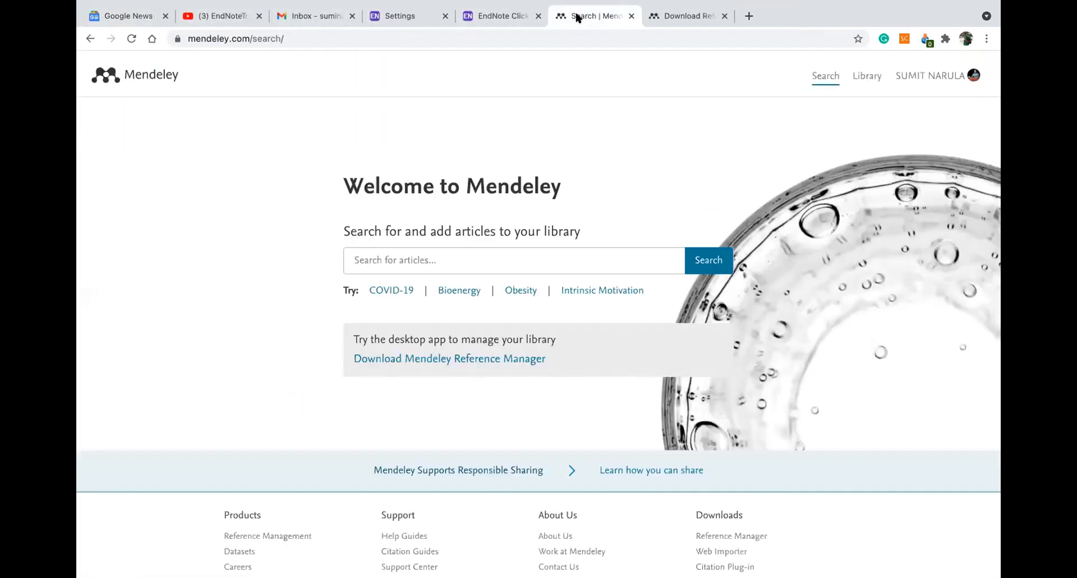
pyautogui.click(661, 19)
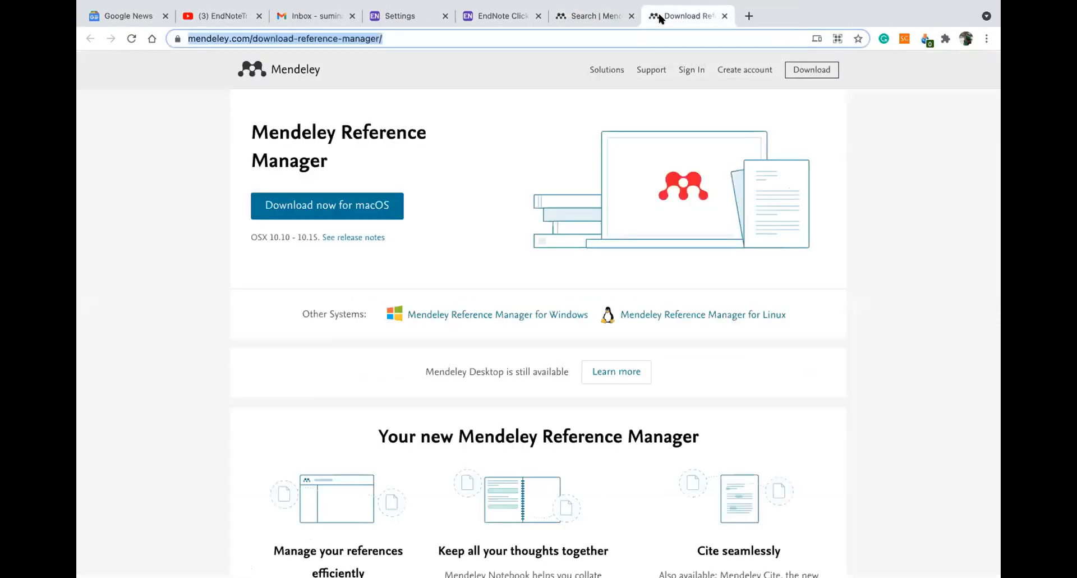
pyautogui.click(579, 18)
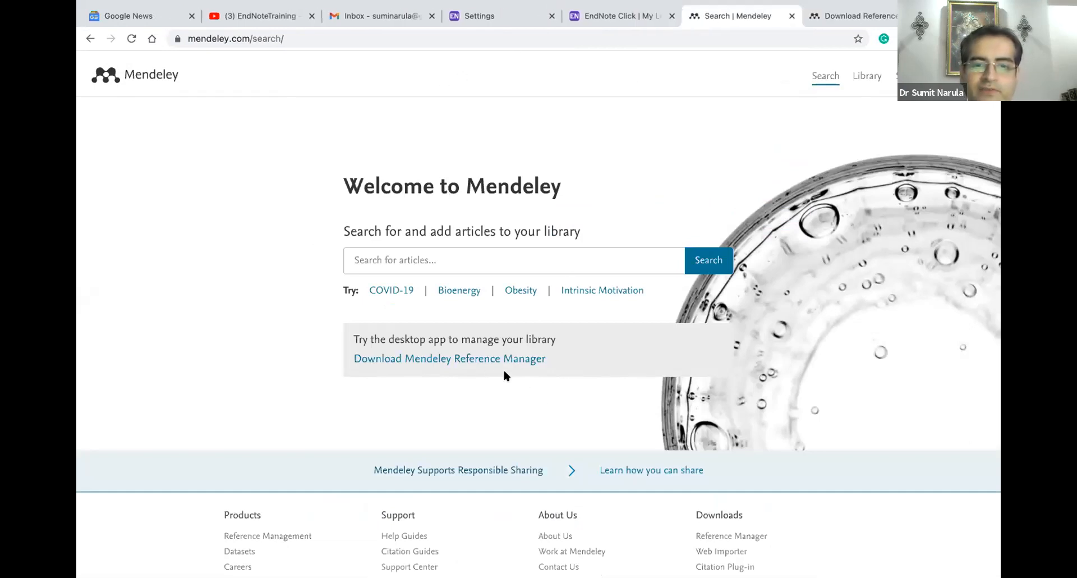
pyautogui.moveTo(356, 334); pyautogui.dragTo(549, 335)
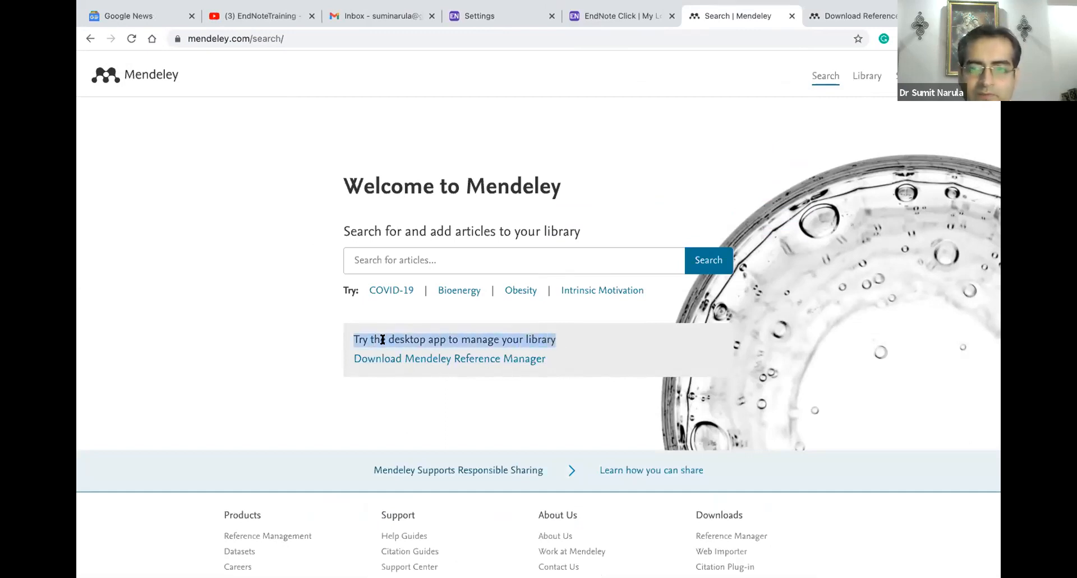
pyautogui.click(406, 314)
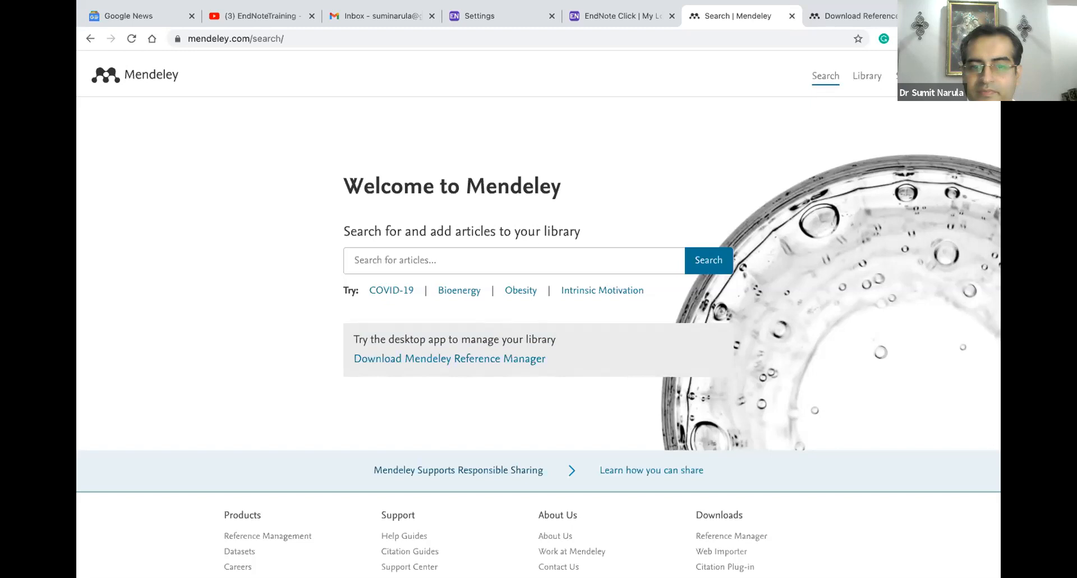
pyautogui.moveTo(587, 558)
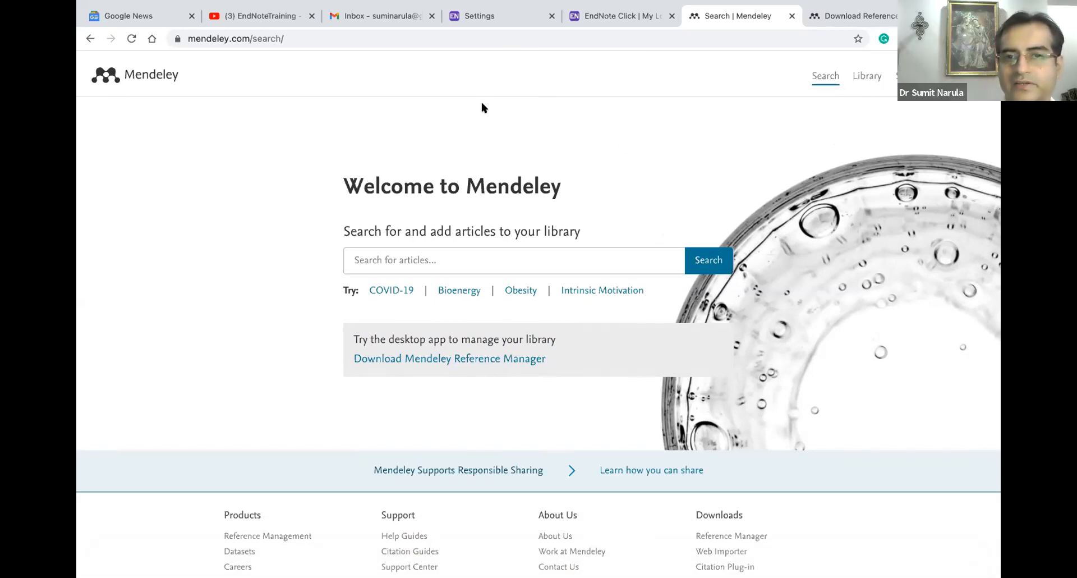
pyautogui.moveTo(649, 555)
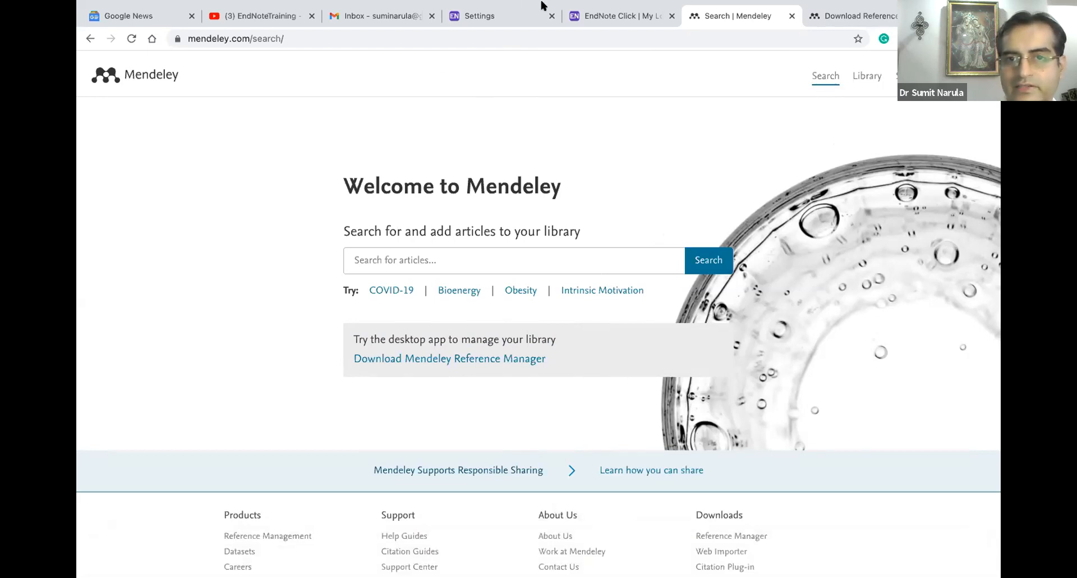
pyautogui.moveTo(577, 7)
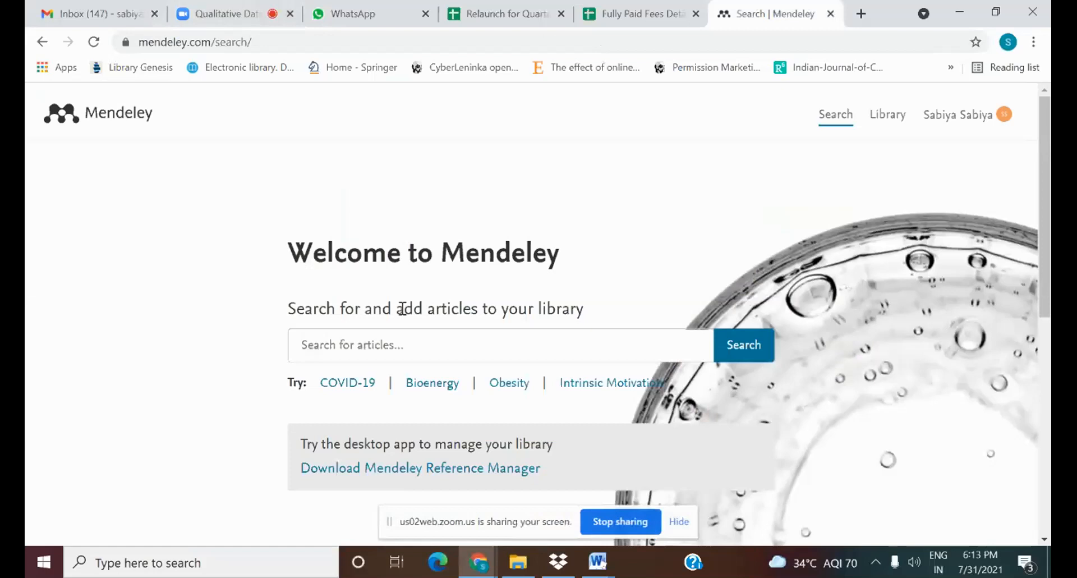
# Download the Mendeley Reference Manager 2.53.0 installer for Windows and run it
pyautogui.click(402, 345)
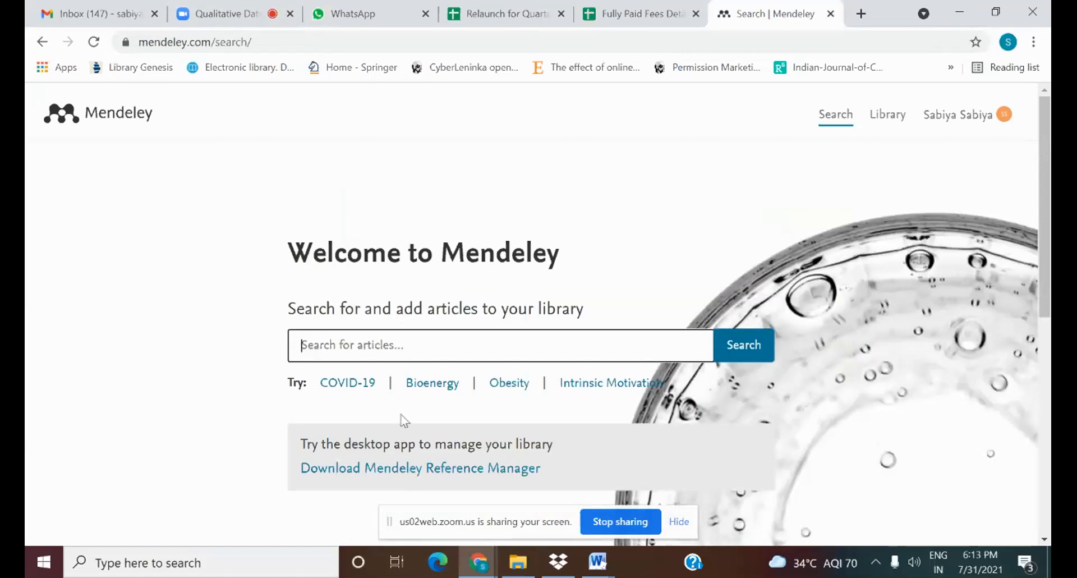
pyautogui.click(408, 470)
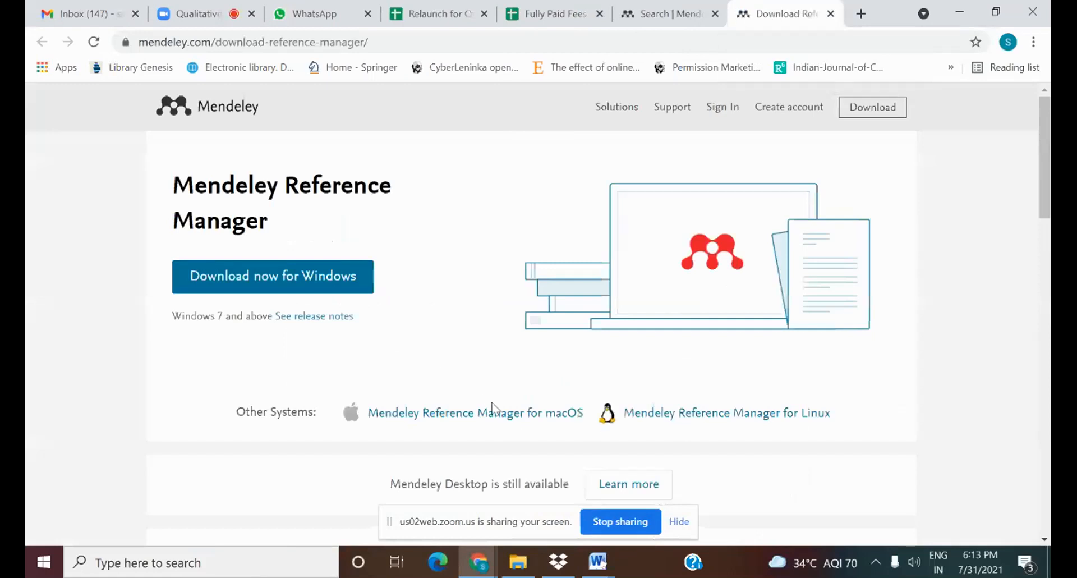
pyautogui.click(337, 275)
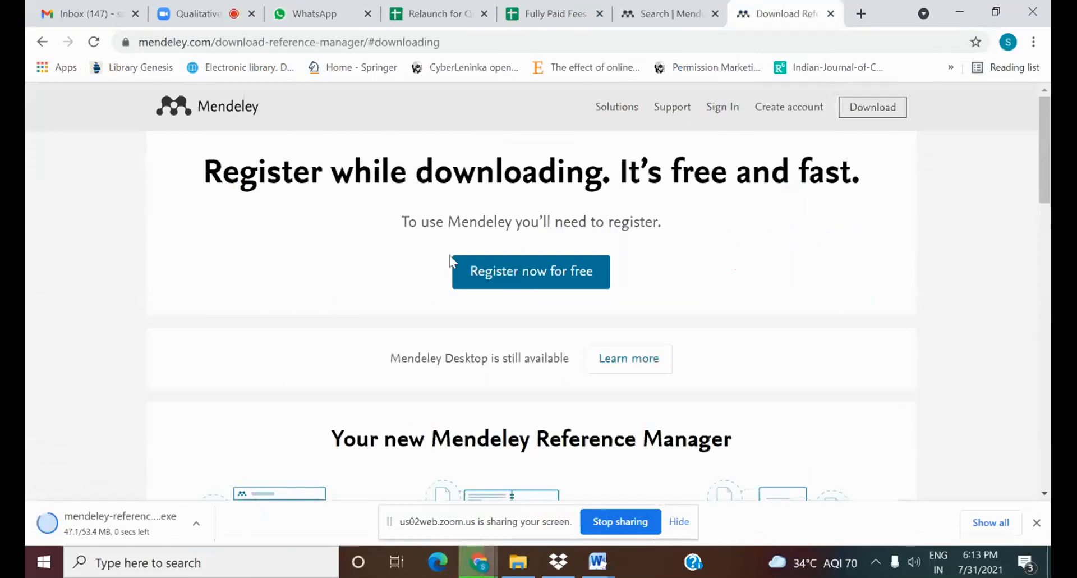
pyautogui.click(481, 263)
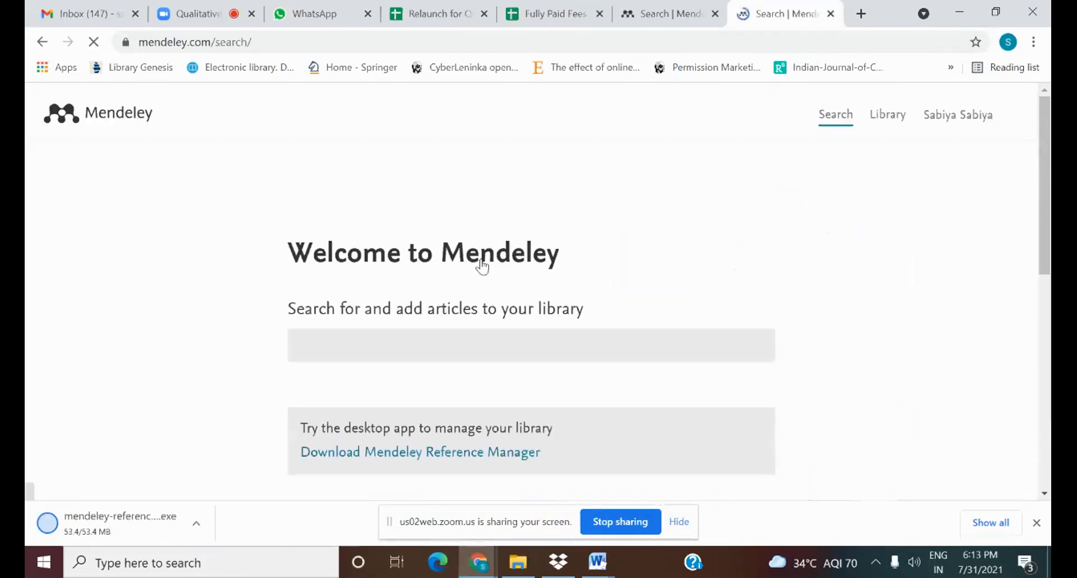
pyautogui.click(42, 41)
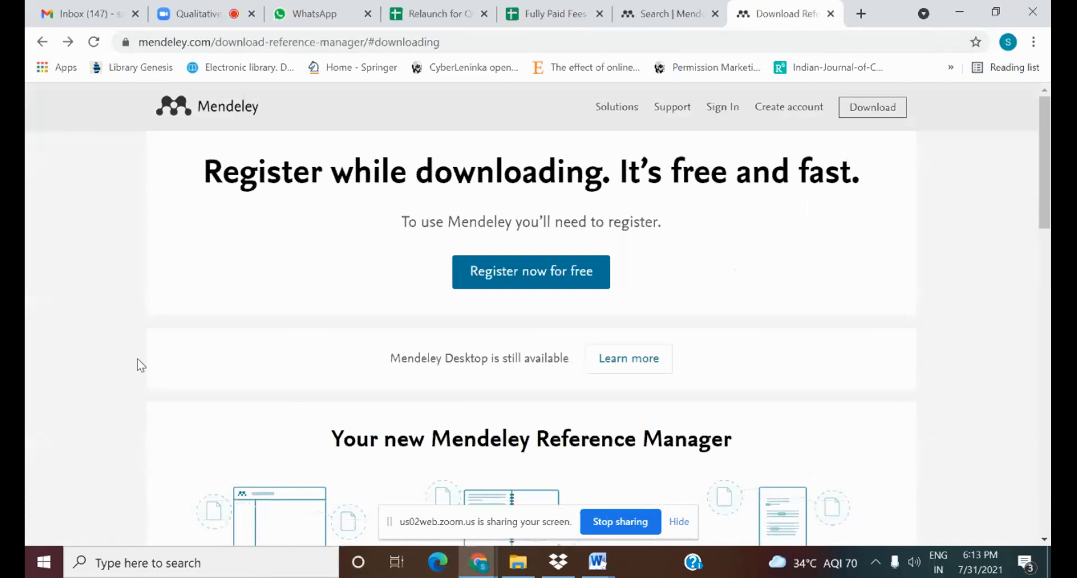
pyautogui.click(589, 311)
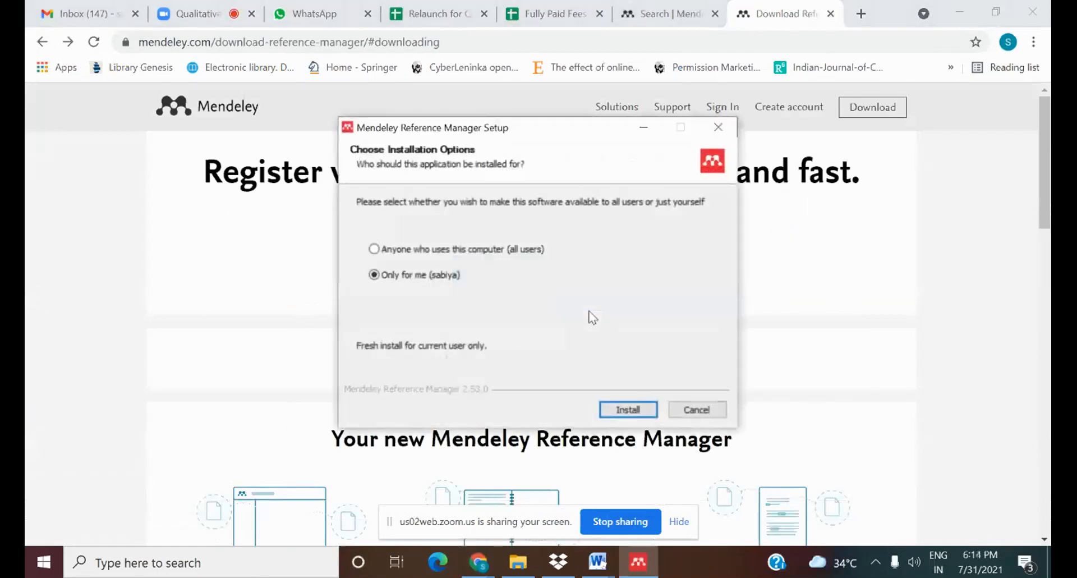
# Install Mendeley Reference Manager for the current user only and launch it when setup finishes
pyautogui.click(622, 411)
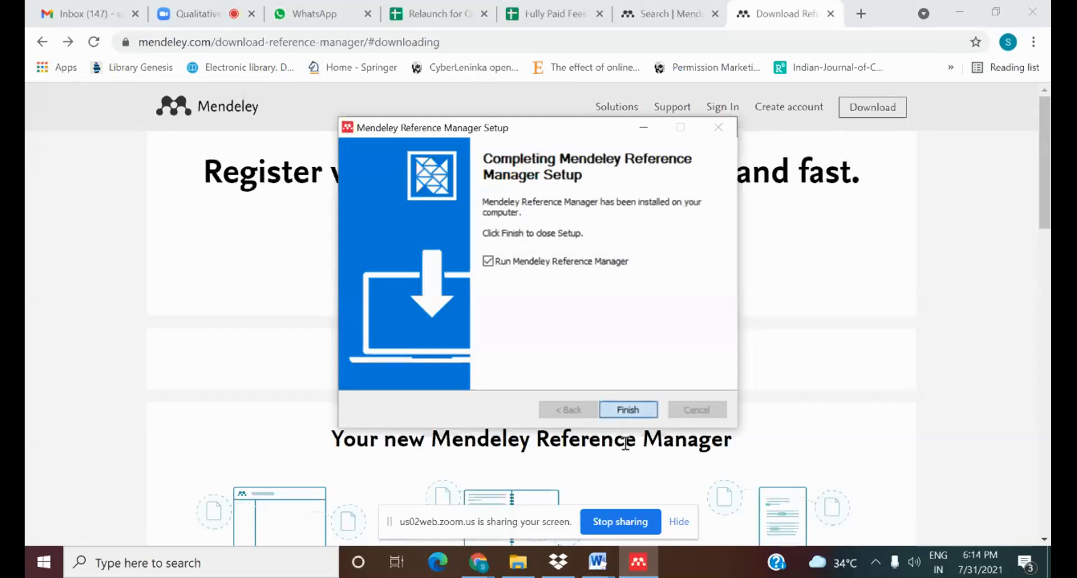
pyautogui.click(628, 409)
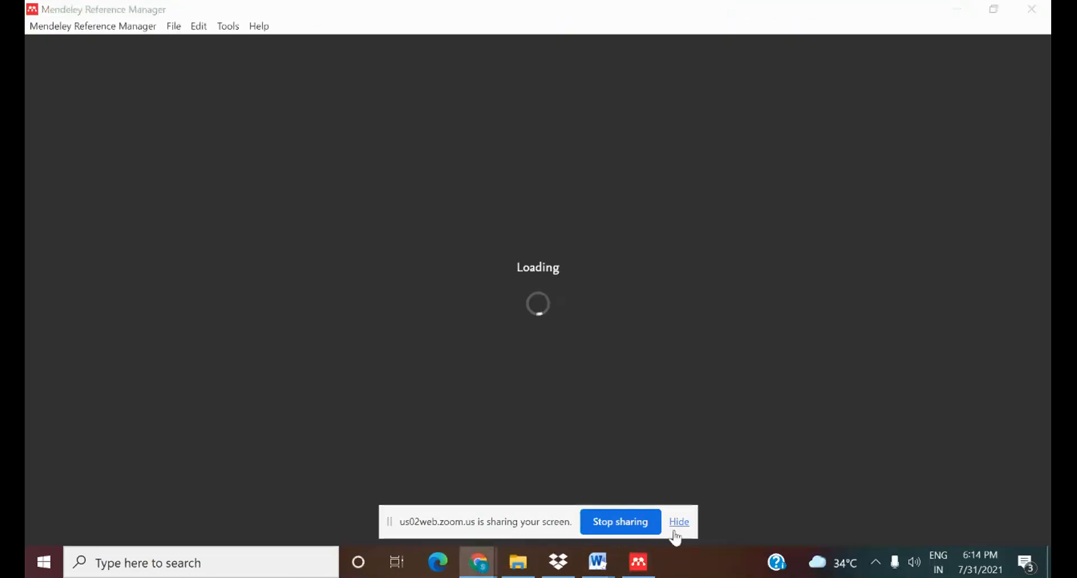
# Enter the account email and password in the desktop app to sign in
pyautogui.click(678, 522)
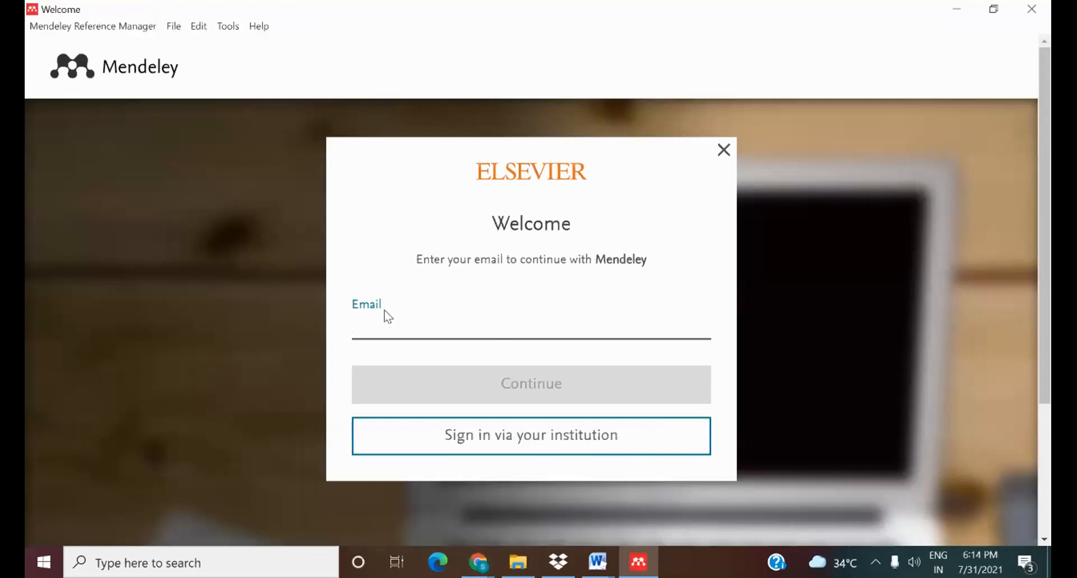
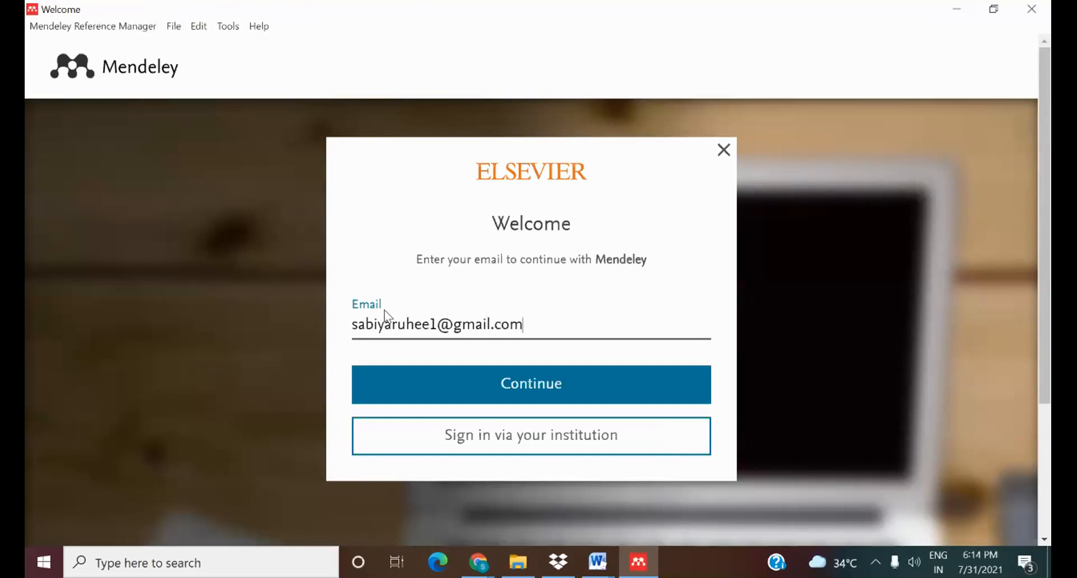
pyautogui.press('Return')
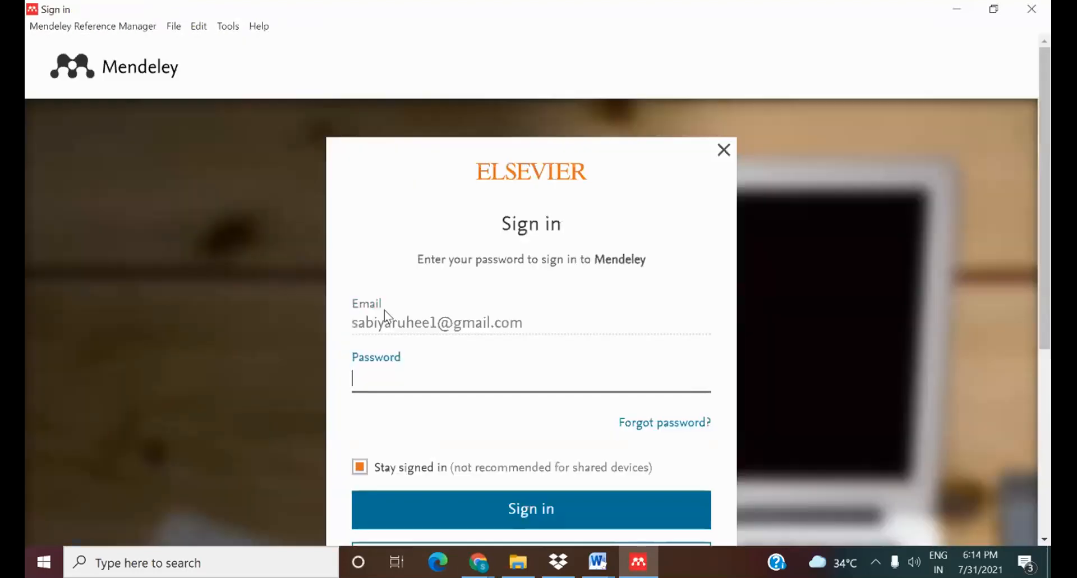
pyautogui.write('•••••••••')
pyautogui.press('Return')
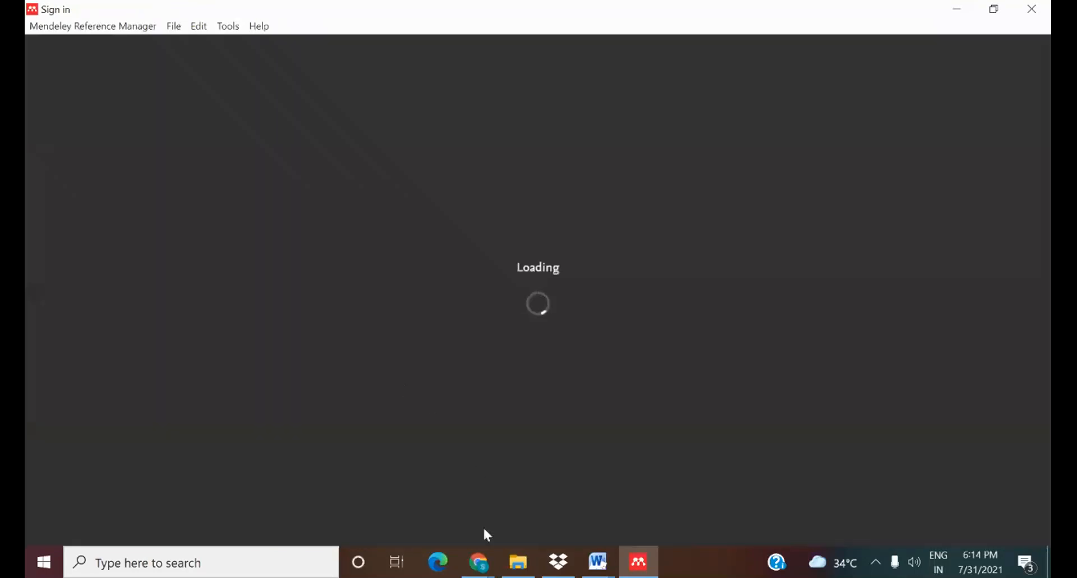
# Bring Chrome forward and switch between its WhatsApp and Zoom meeting tabs
pyautogui.moveTo(478, 561)
pyautogui.click(418, 508)
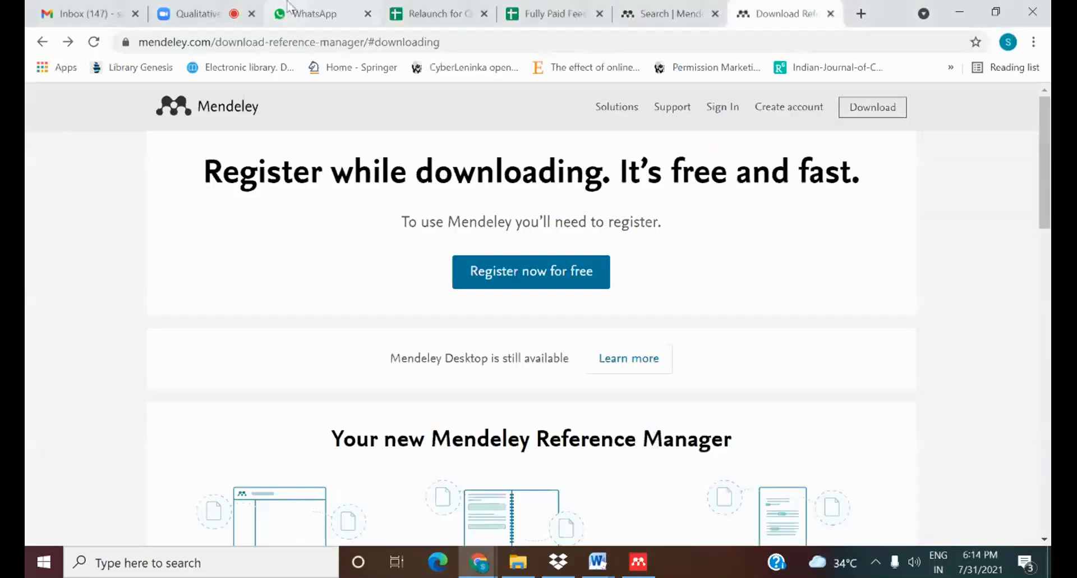
pyautogui.click(273, 6)
pyautogui.click(202, 14)
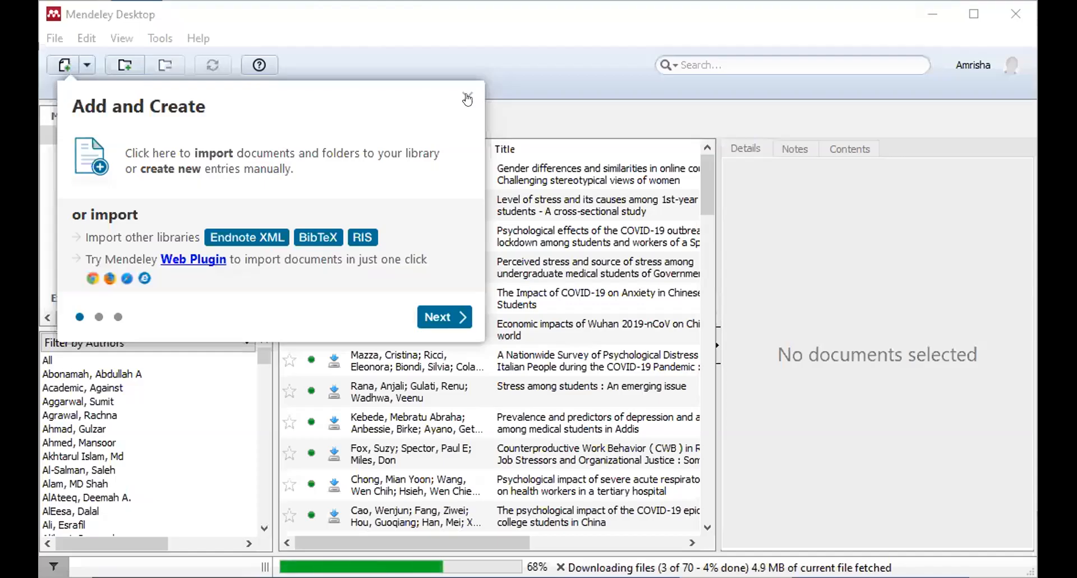
# Dismiss the Add and Create introduction tips and maximize the Mendeley window
pyautogui.click(469, 99)
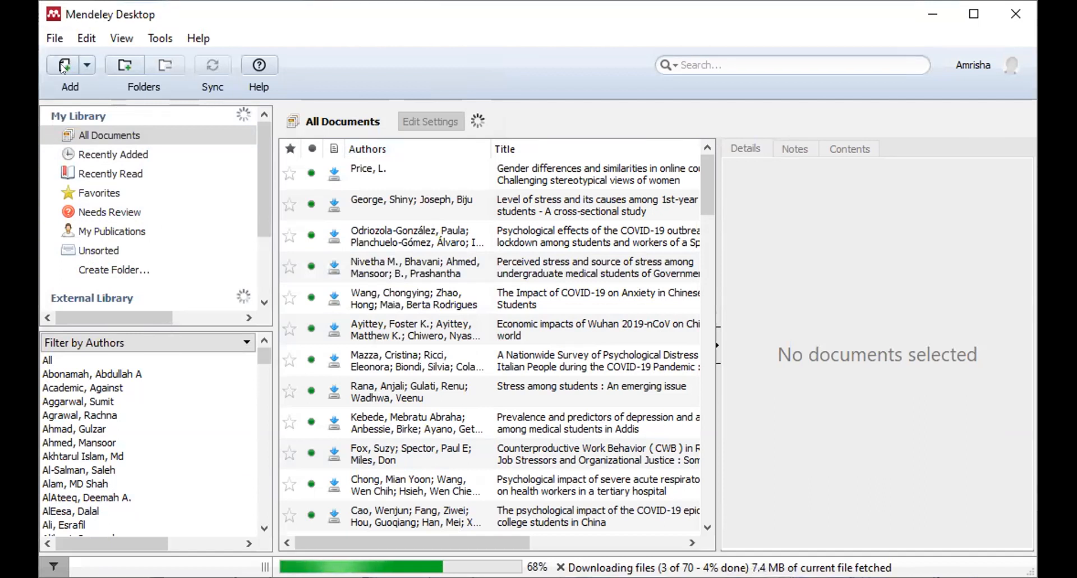
pyautogui.scroll(-1, 259, 146)
pyautogui.scroll(1, 258, 123)
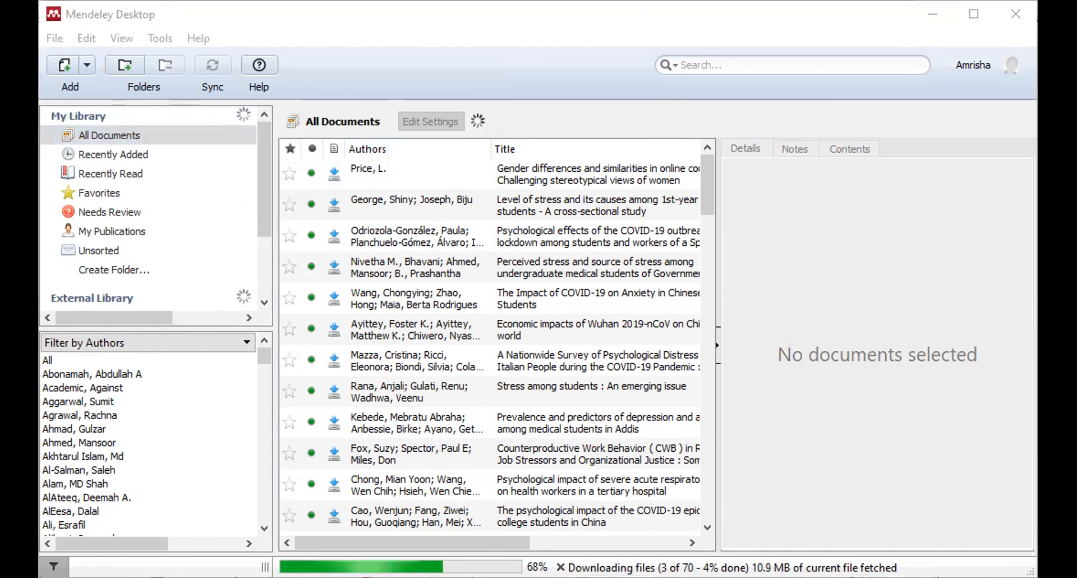
pyautogui.doubleClick(99, 9)
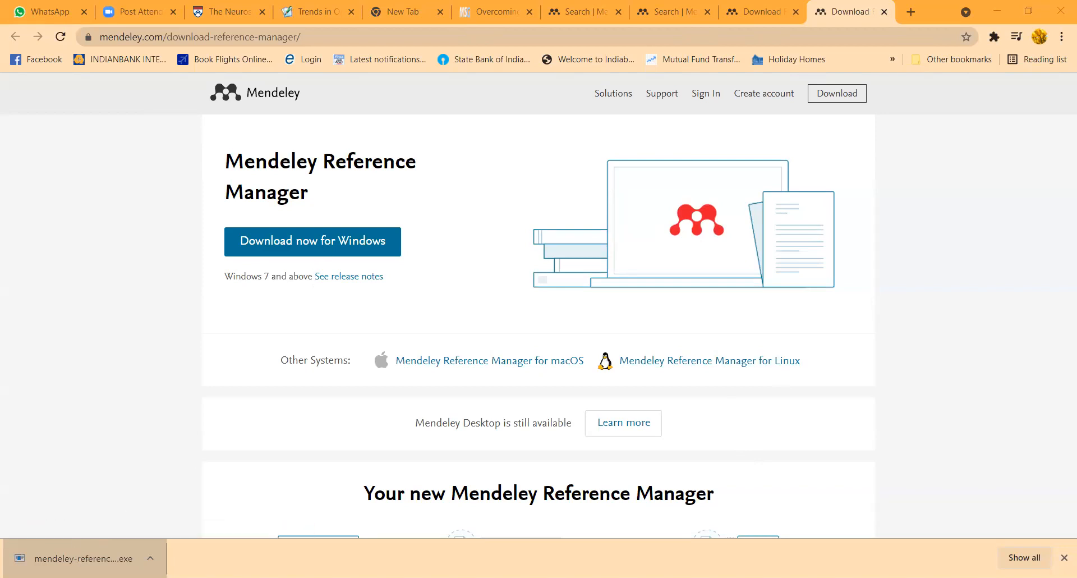
# Re-download the Windows installer set to Open when done, and close the duplicate download tab
pyautogui.click(79, 558)
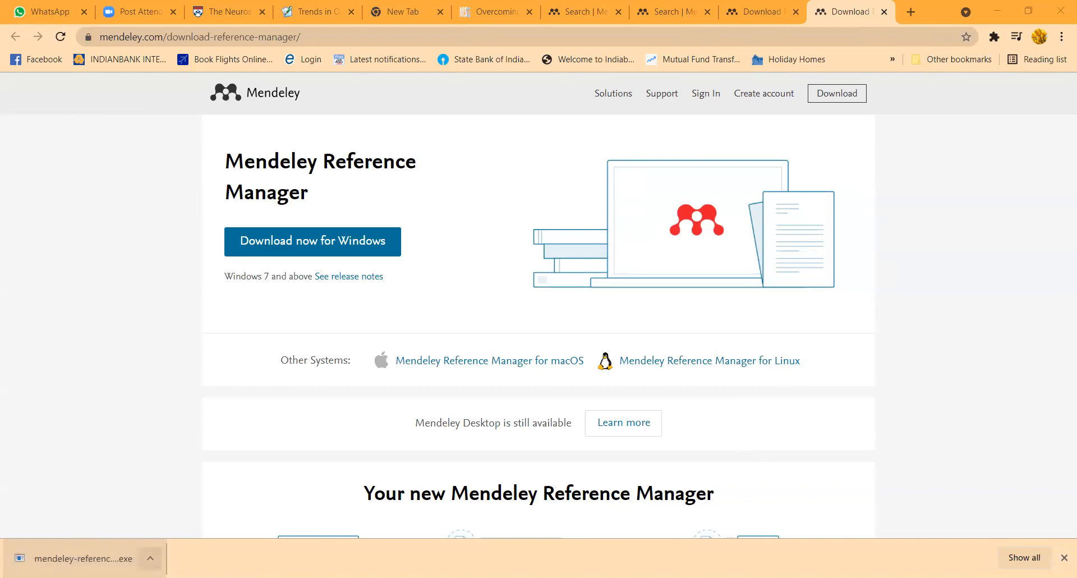
pyautogui.click(151, 558)
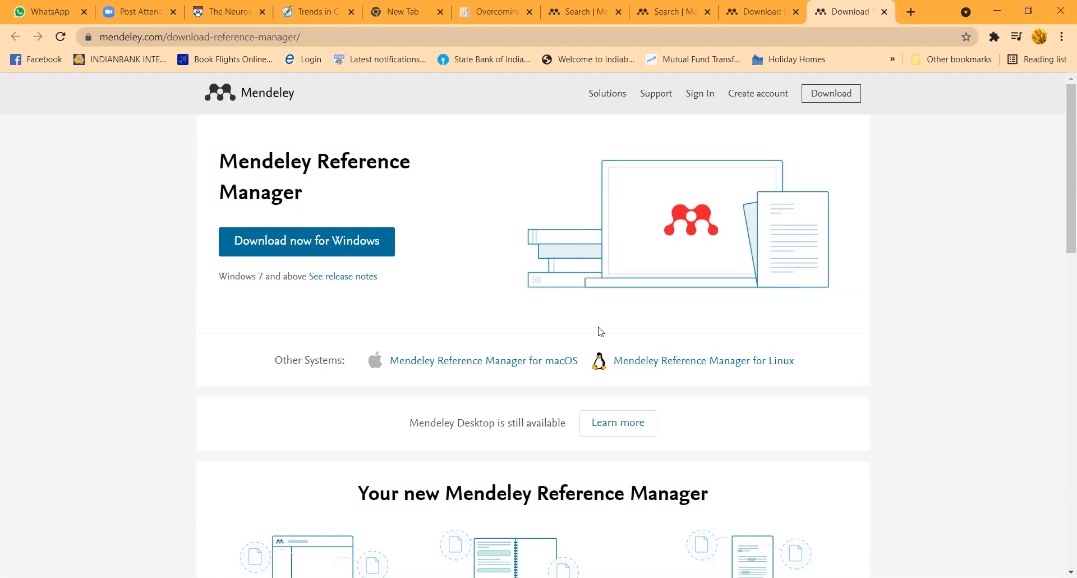
pyautogui.moveTo(1059, 238); pyautogui.dragTo(1061, 205)
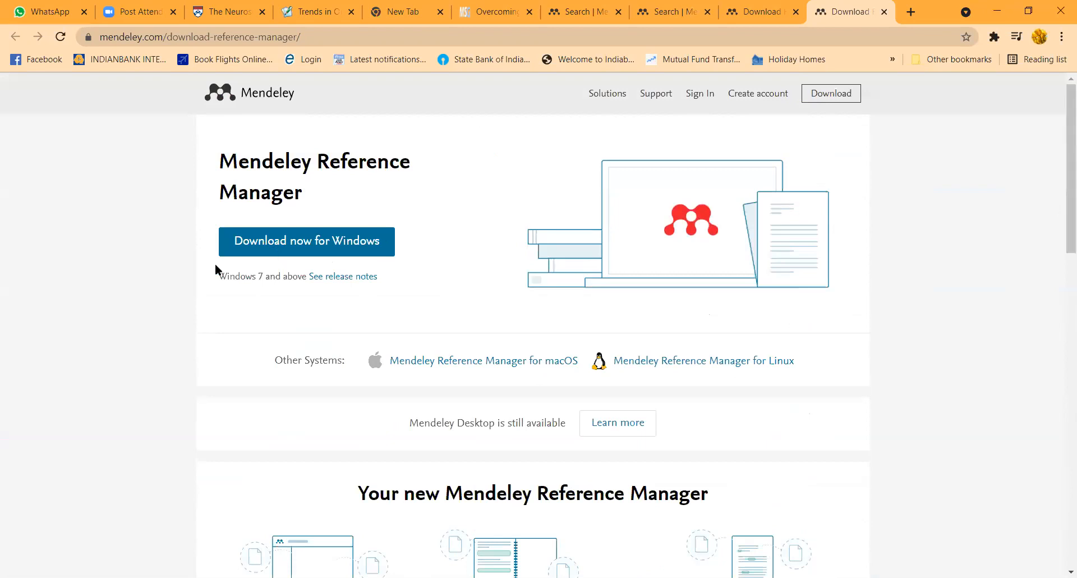
pyautogui.click(271, 246)
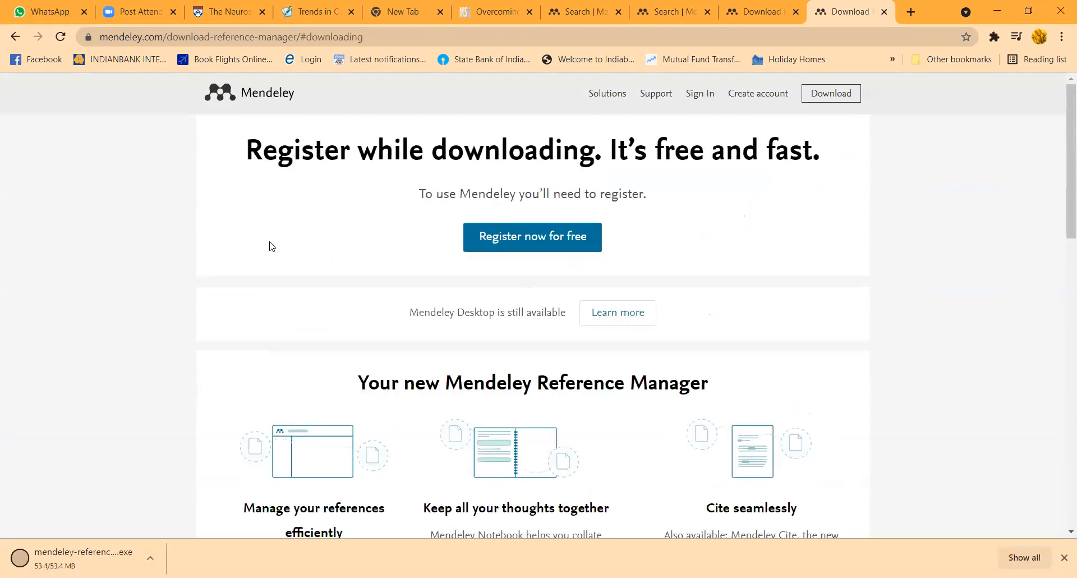
pyautogui.click(151, 557)
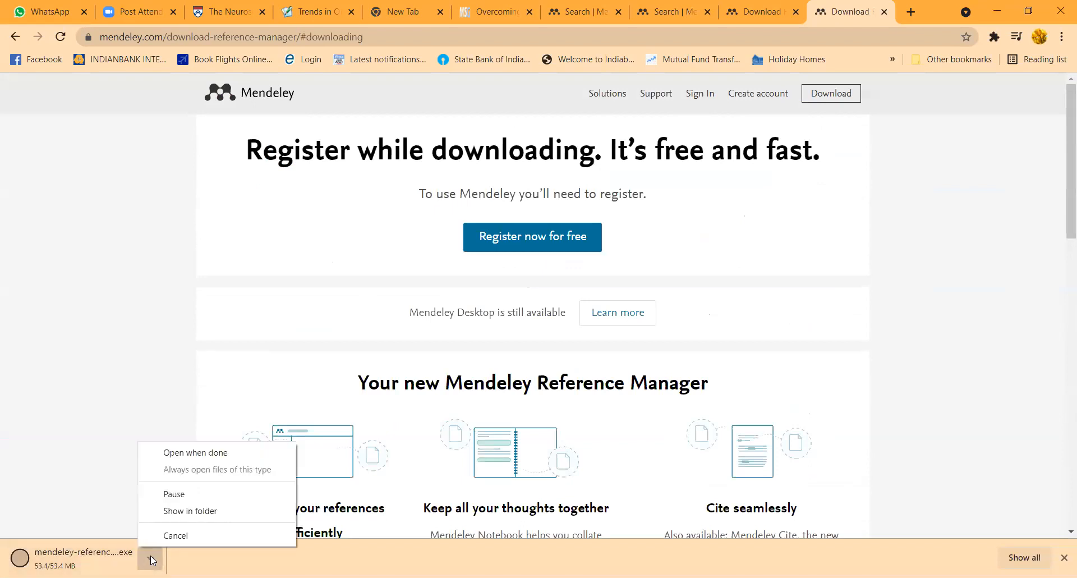
pyautogui.click(181, 457)
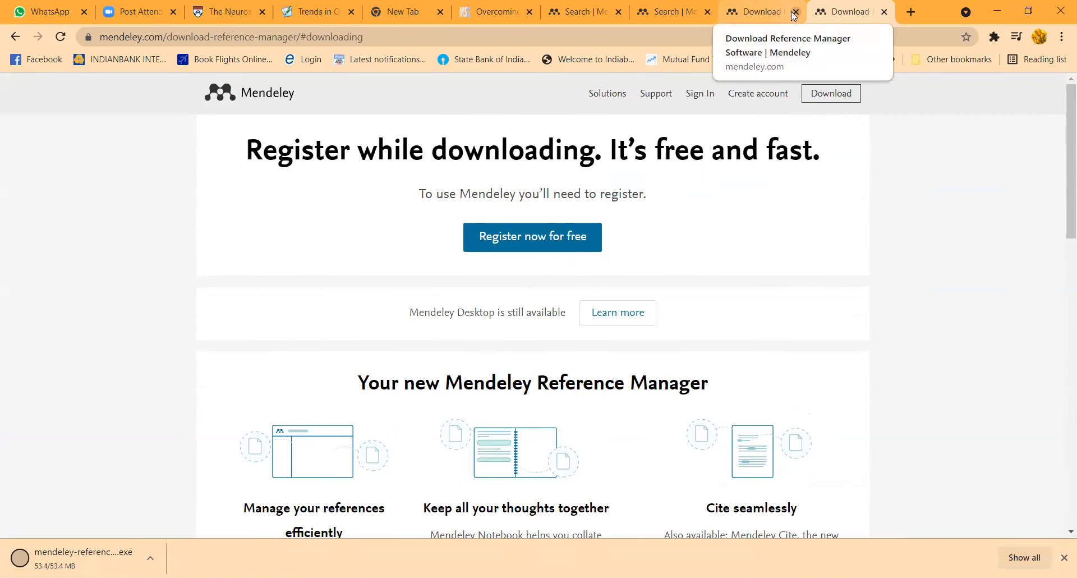
pyautogui.click(795, 11)
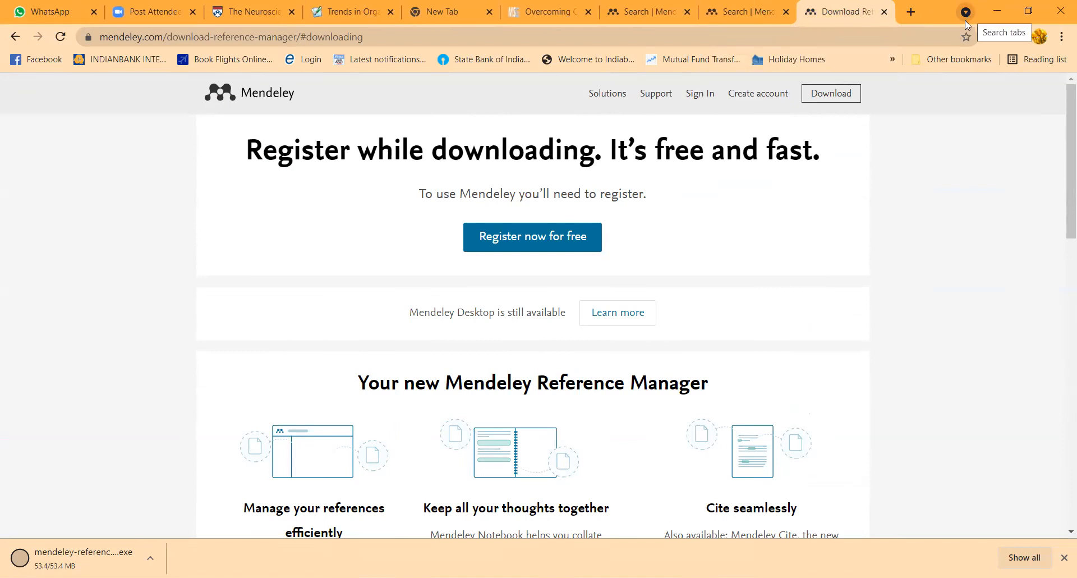
# Check the downloads list, then switch to Chrome's Welcome to Mendeley search page
pyautogui.click(1017, 557)
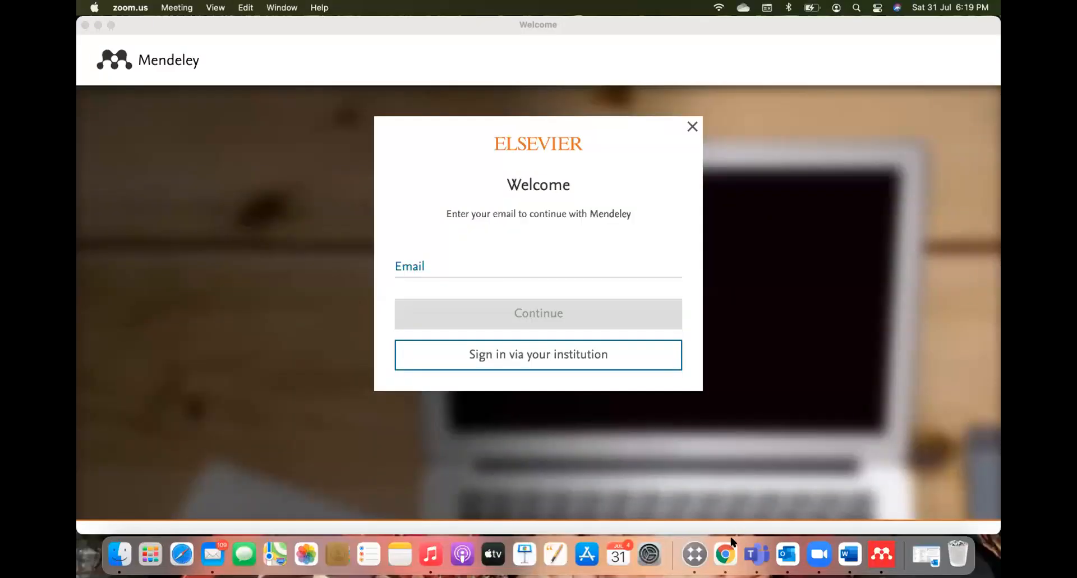
pyautogui.click(723, 555)
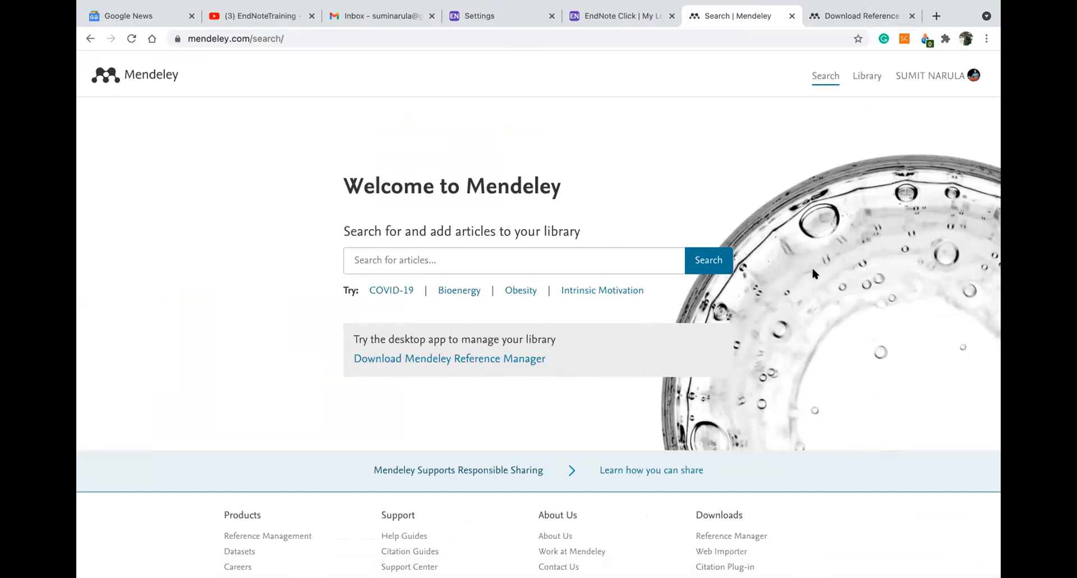
# Open the Mendeley account's Settings & Privacy page from the account menu
pyautogui.scroll(-3, 592, 168)
pyautogui.scroll(3, 592, 169)
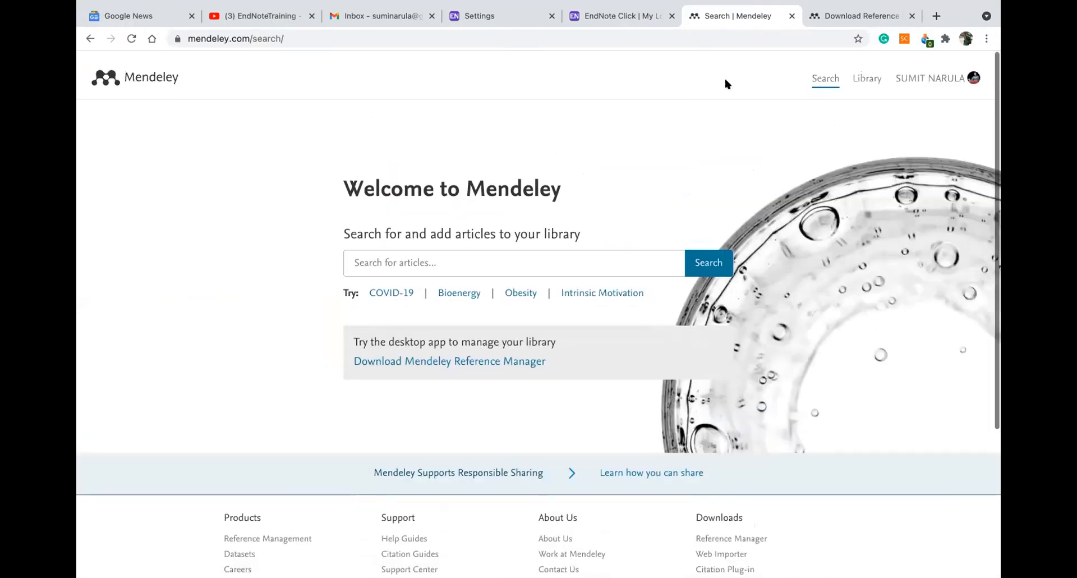
pyautogui.click(916, 78)
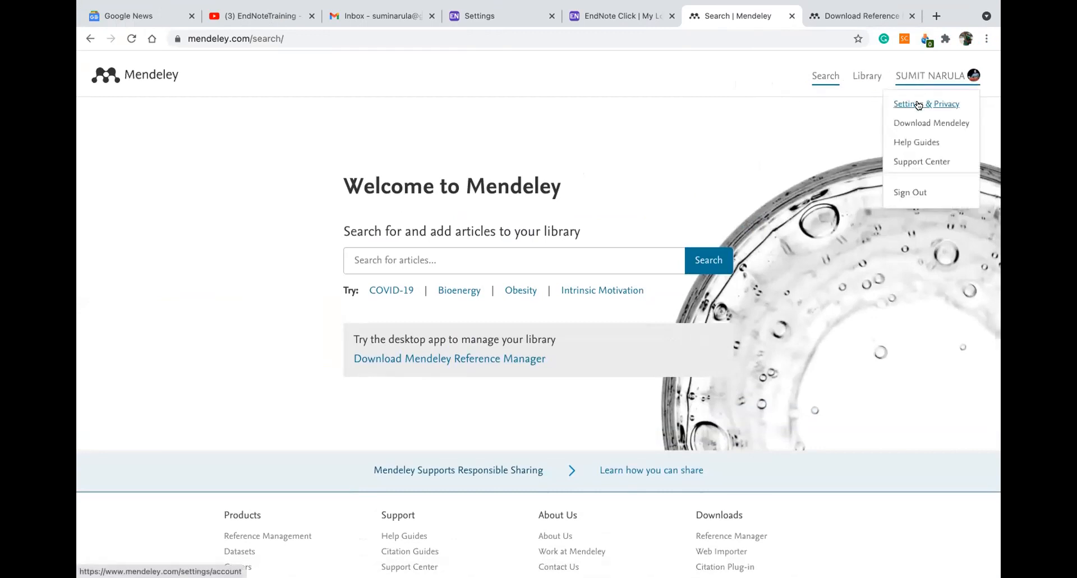
pyautogui.click(919, 105)
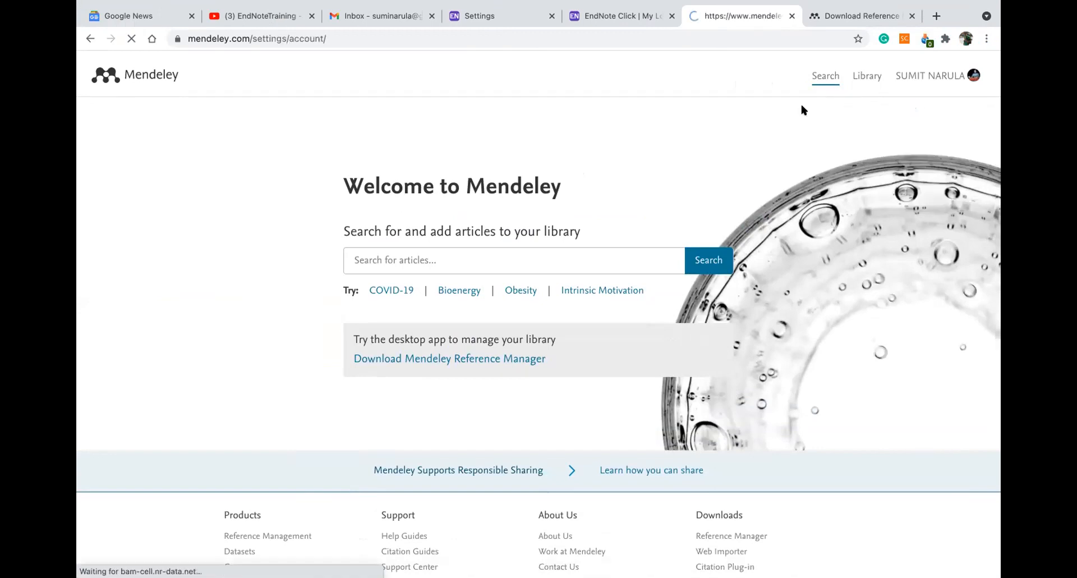
pyautogui.scroll(-7, 445, 236)
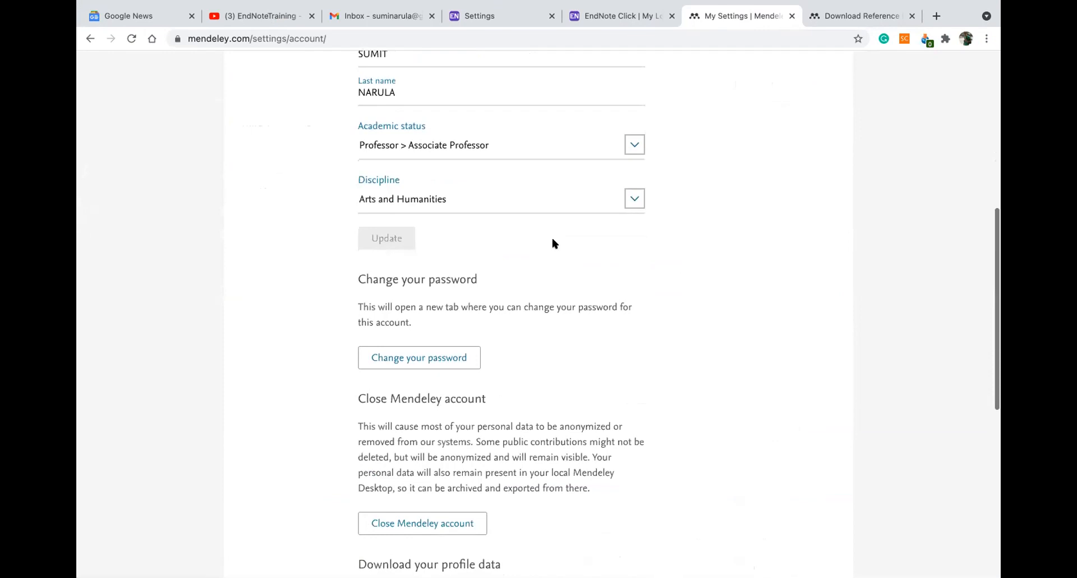
pyautogui.scroll(-3, 553, 244)
pyautogui.scroll(10, 553, 243)
pyautogui.scroll(-1, 552, 243)
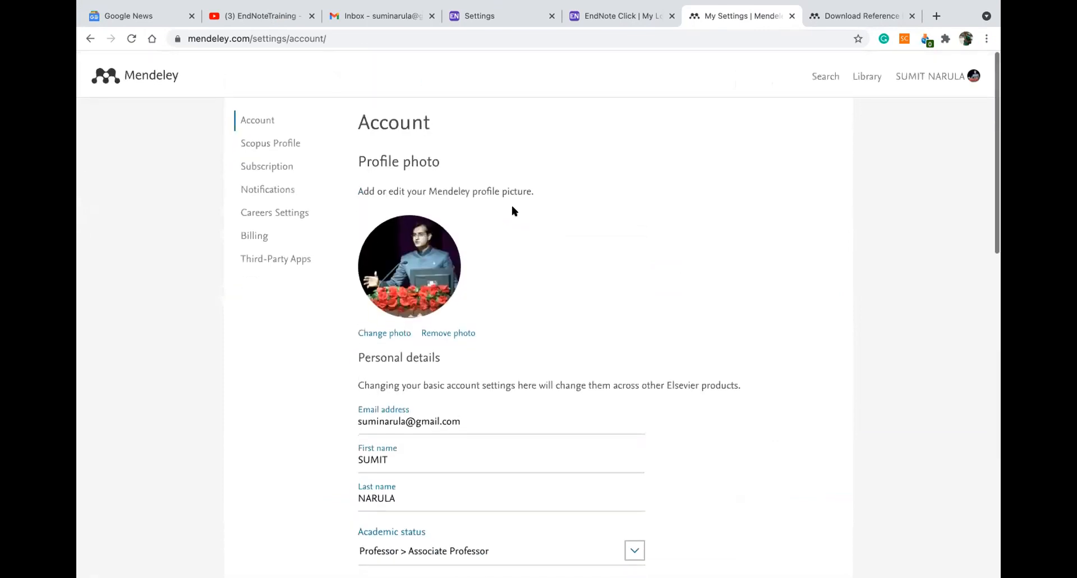
# Review the Scopus Profile and Subscription pages, briefly highlighting the Advisor Pack description
pyautogui.click(271, 143)
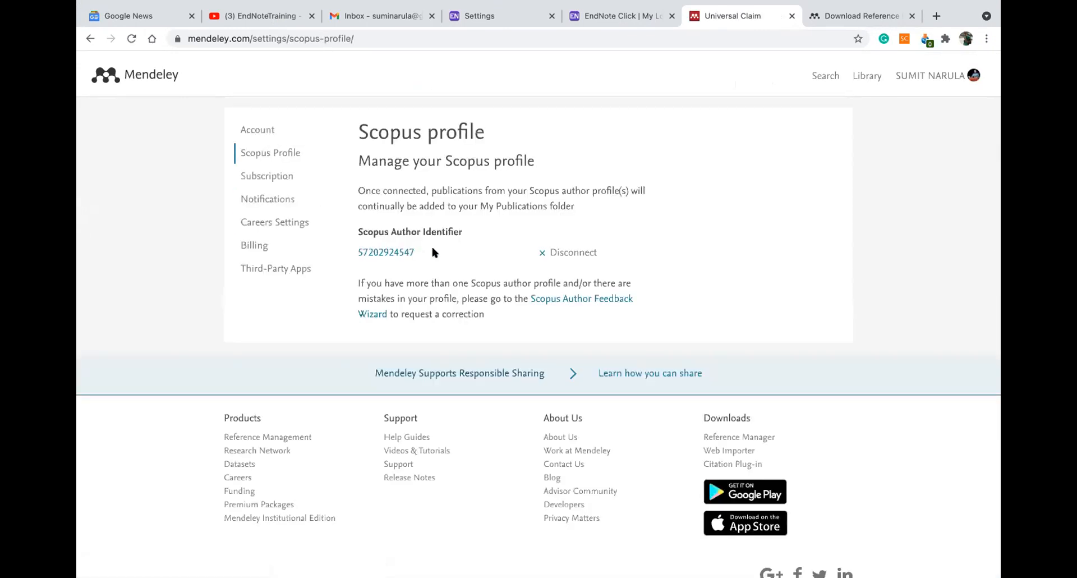
pyautogui.click(262, 179)
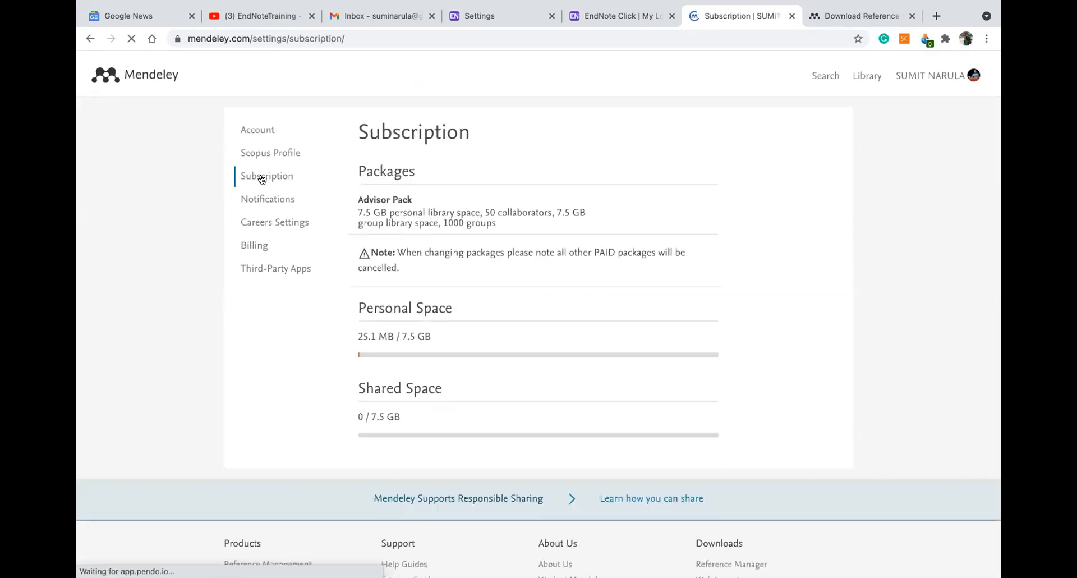
pyautogui.moveTo(357, 197); pyautogui.dragTo(514, 225)
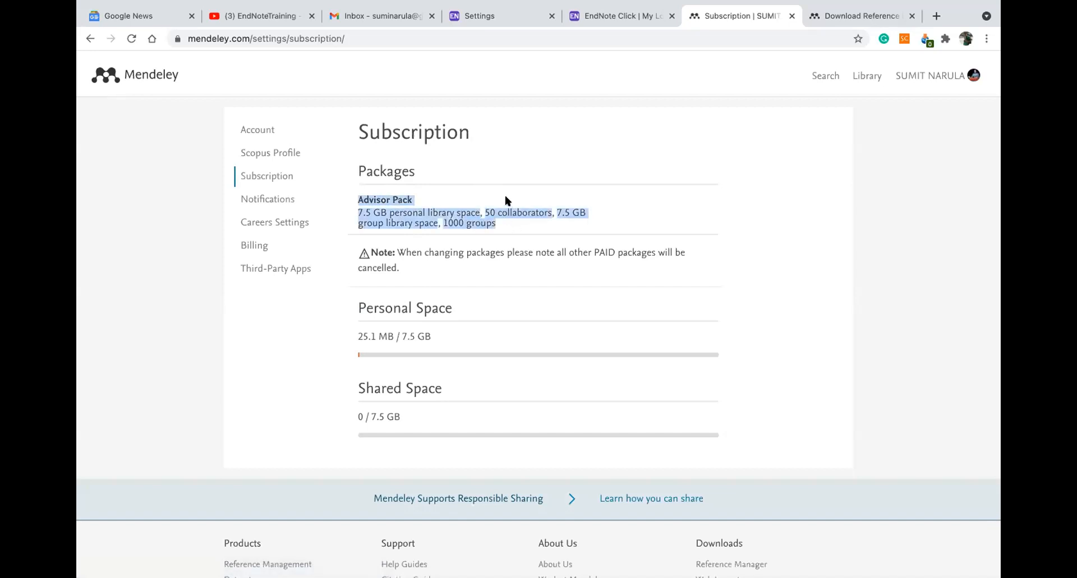
pyautogui.click(506, 199)
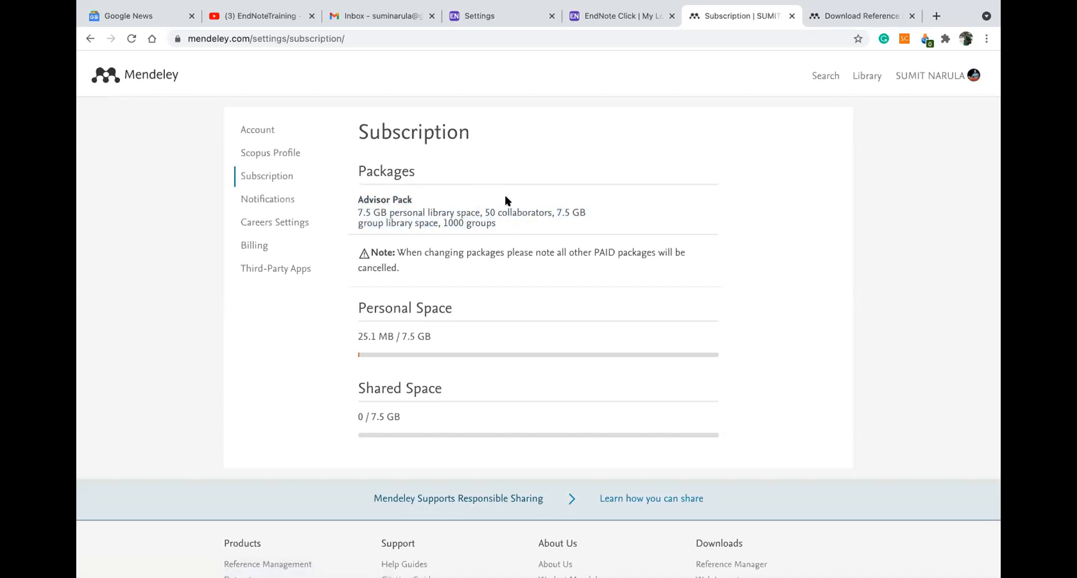
# Check the Notifications, Careers, Billing and Third-Party Apps pages, which show no connected apps
pyautogui.click(275, 199)
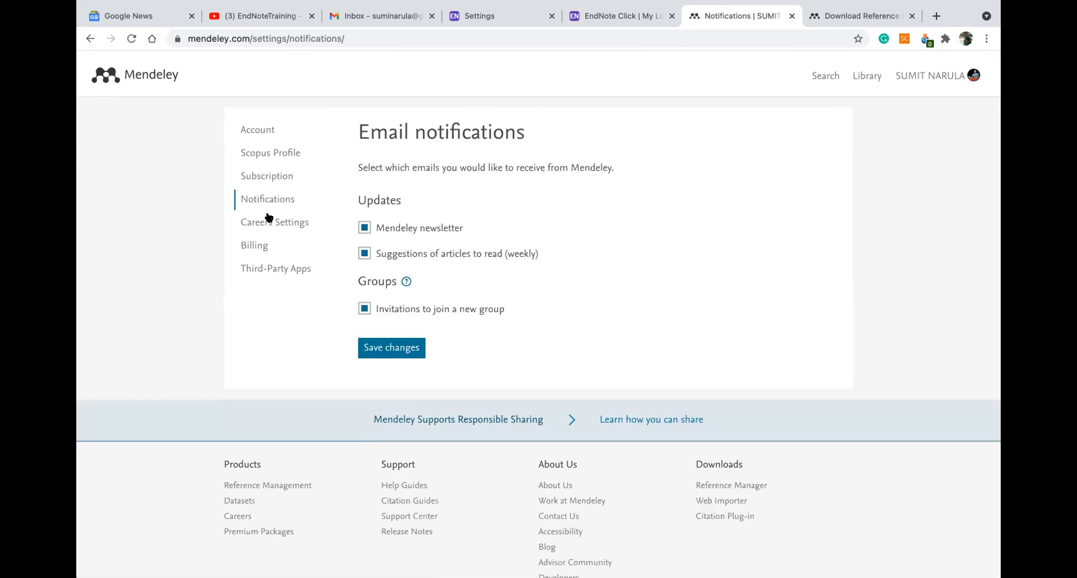
pyautogui.click(267, 220)
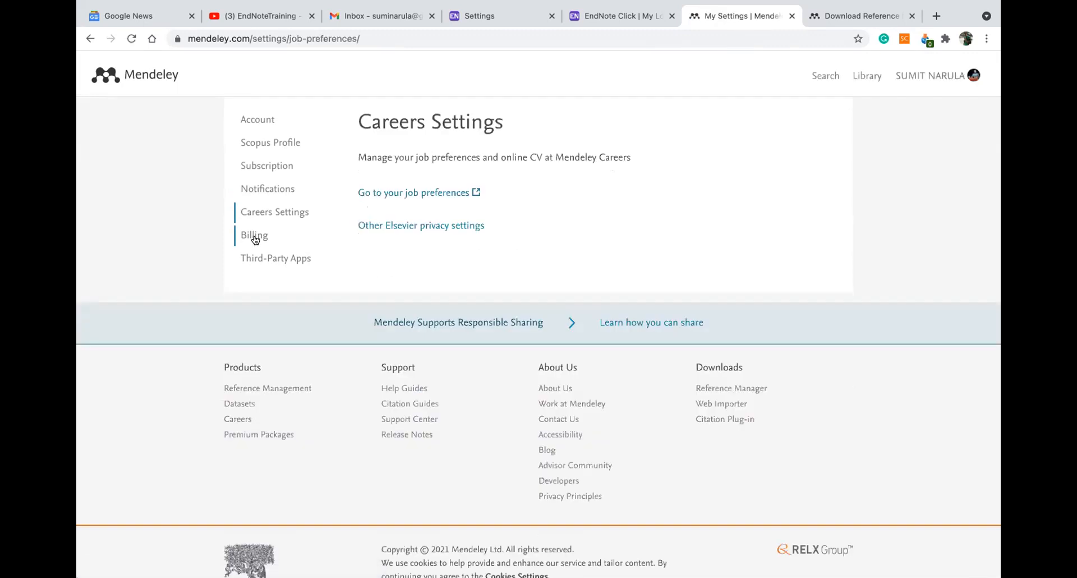
pyautogui.click(255, 235)
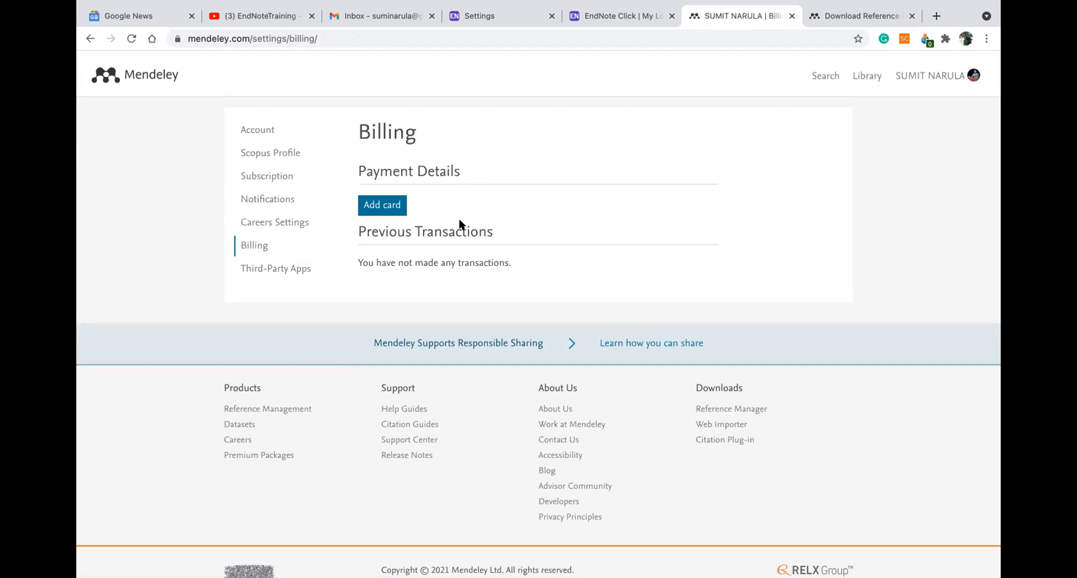
pyautogui.click(282, 272)
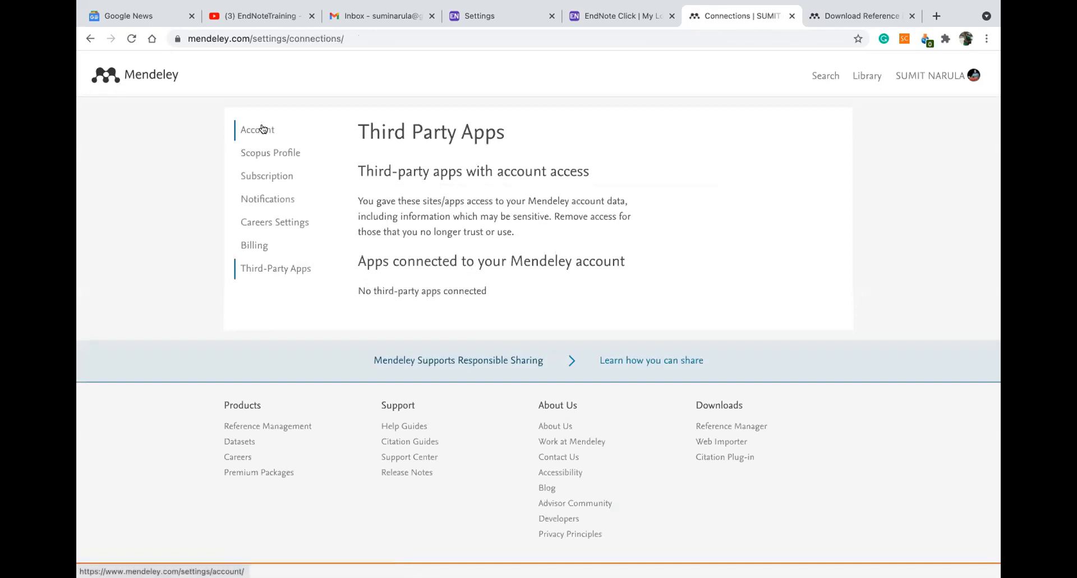
pyautogui.click(933, 76)
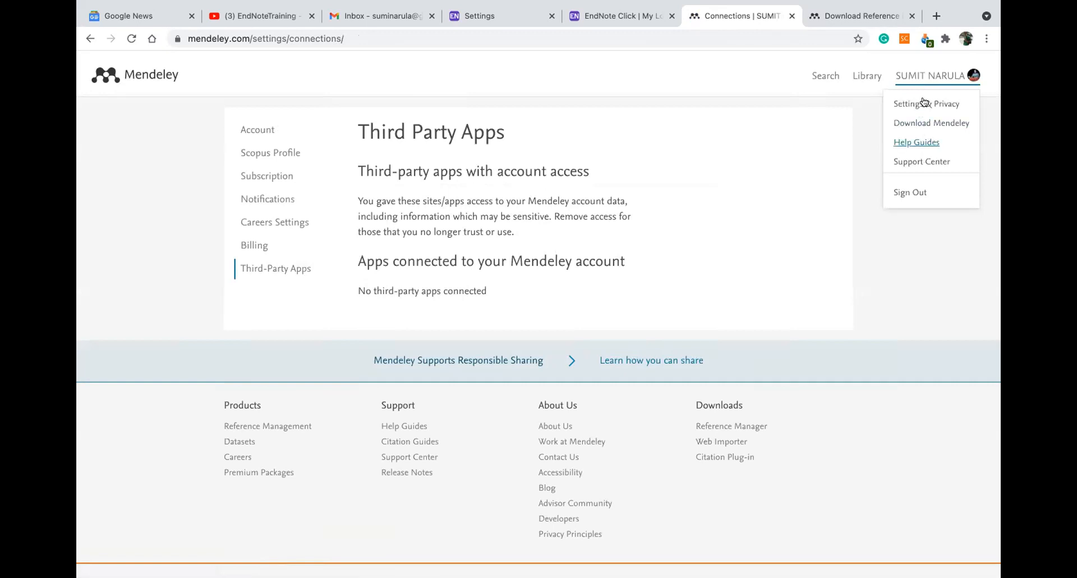
# Go to the Mendeley search page, then open the web reference Library
pyautogui.click(830, 79)
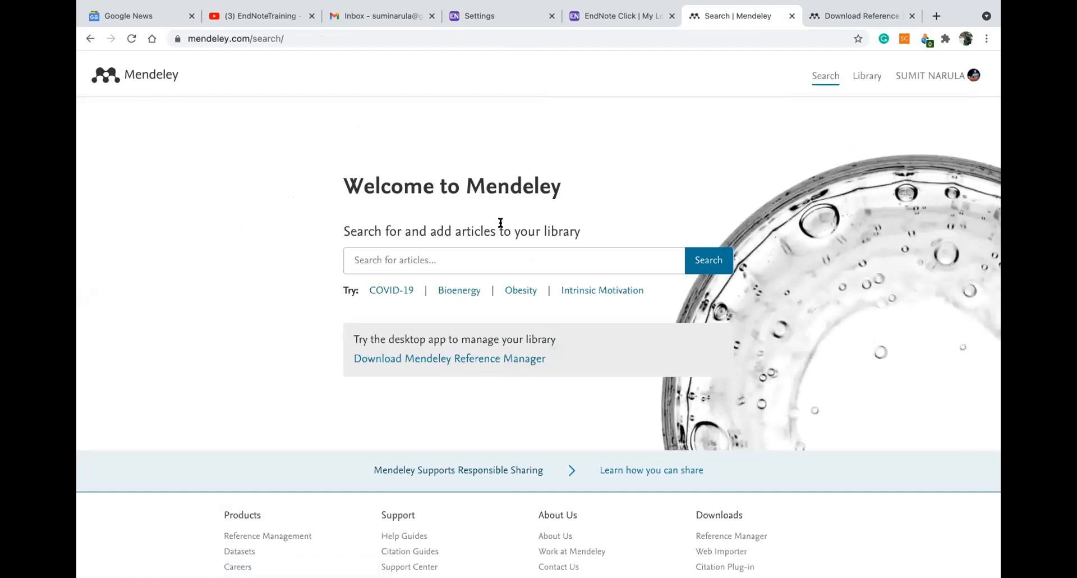
pyautogui.click(868, 76)
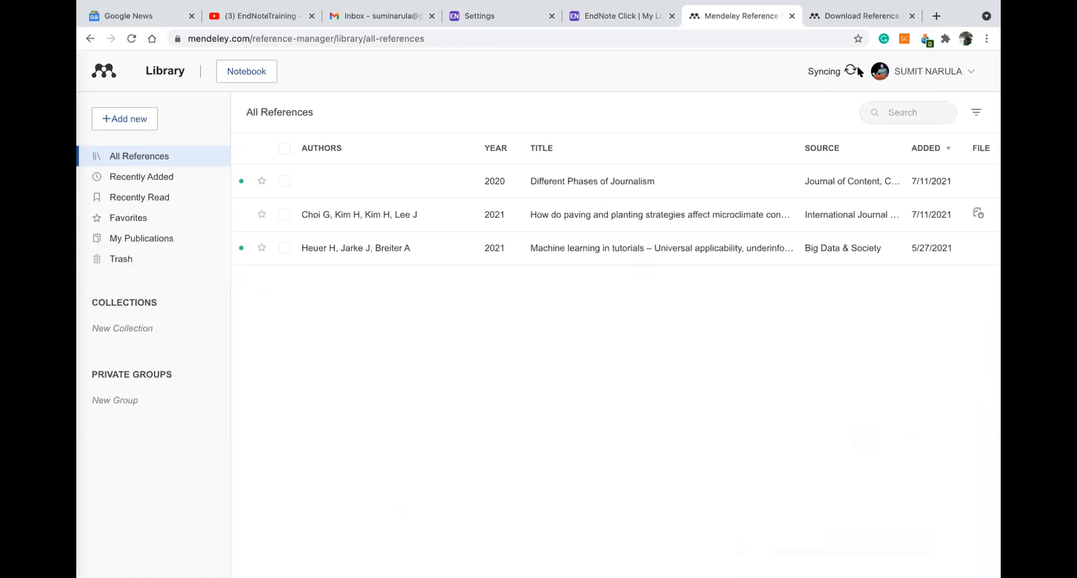
# Show All References in the library and bring up the Add new options
pyautogui.click(147, 156)
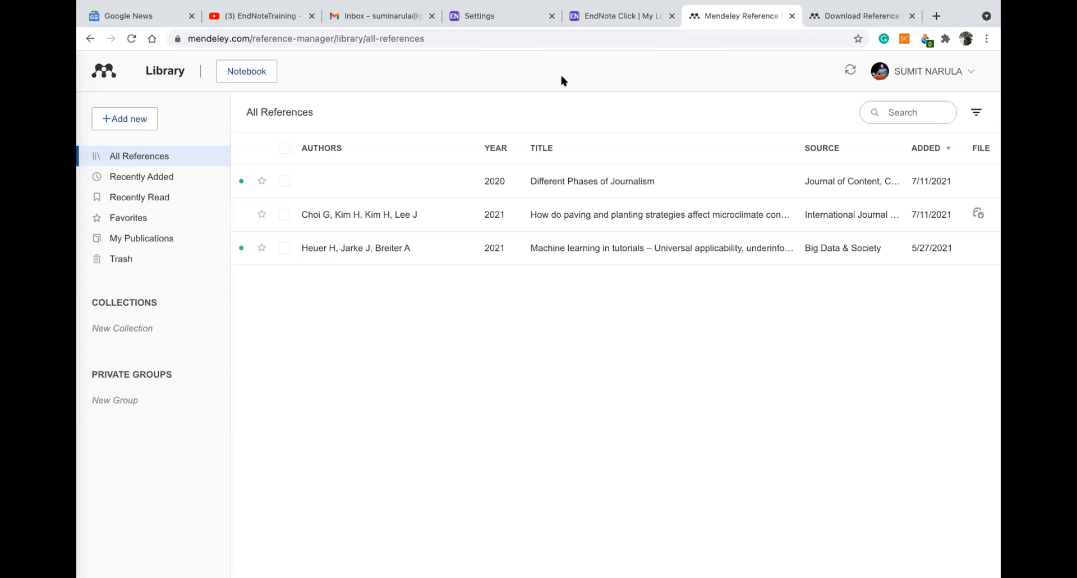
pyautogui.click(128, 121)
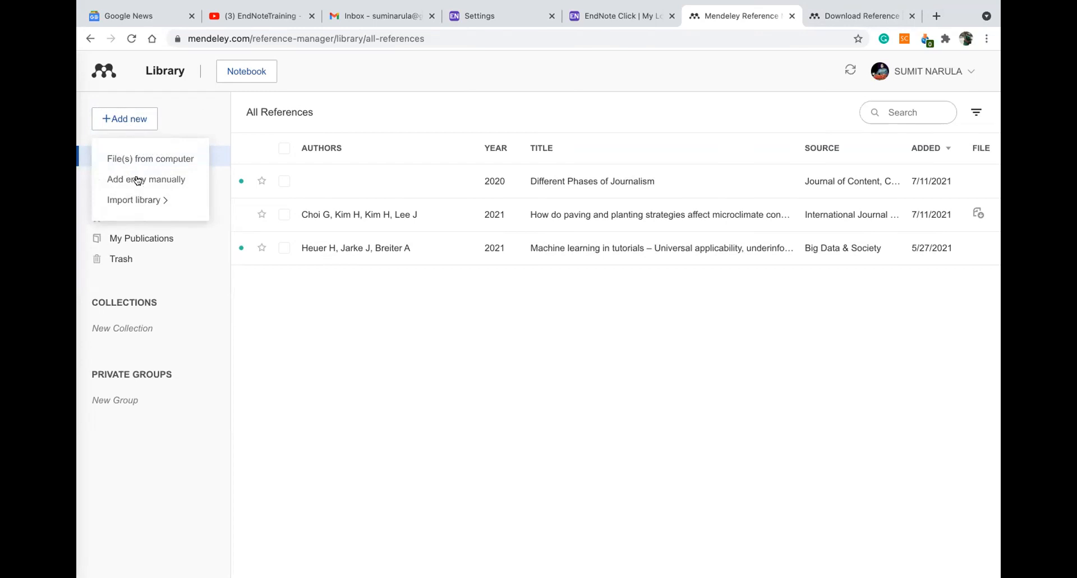
# Start a blank manual reference entry and open a new Chrome tab
pyautogui.moveTo(135, 208)
pyautogui.click(146, 184)
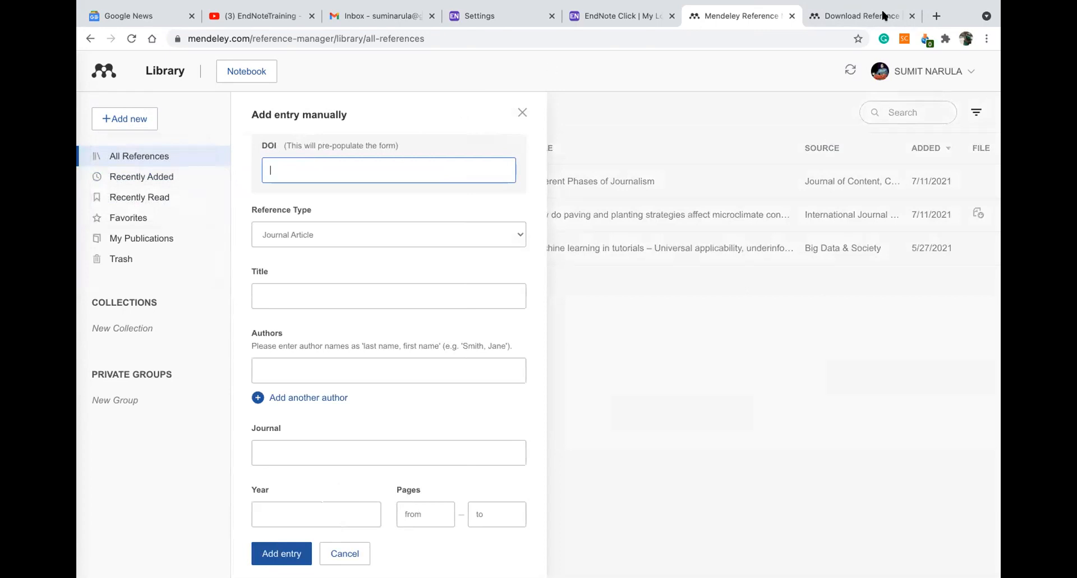
pyautogui.click(936, 16)
# Load the doi.org DOI System home page in the new tab, then start another tab
pyautogui.write('do')
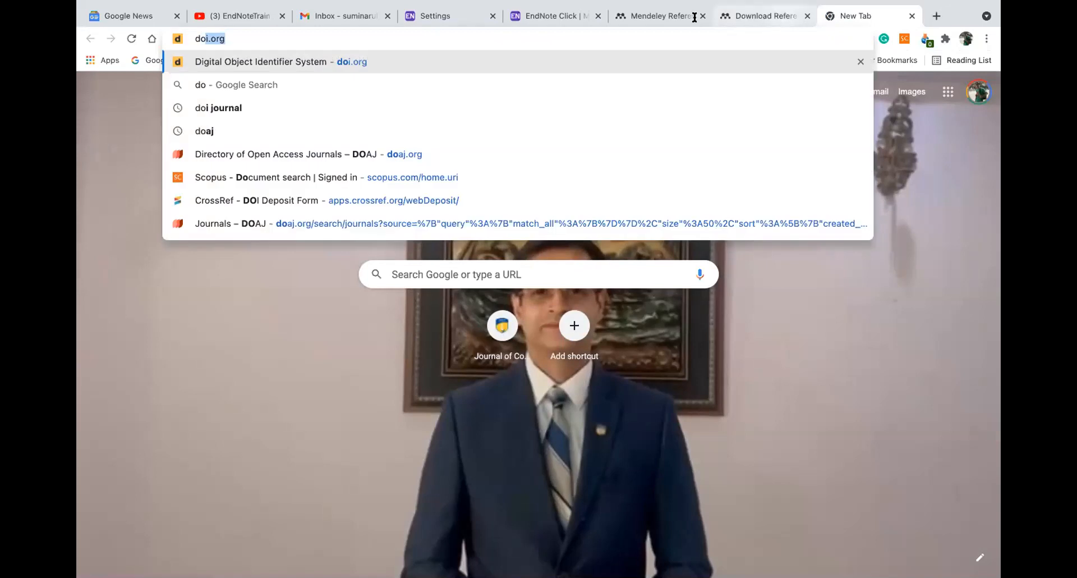
pyautogui.click(268, 60)
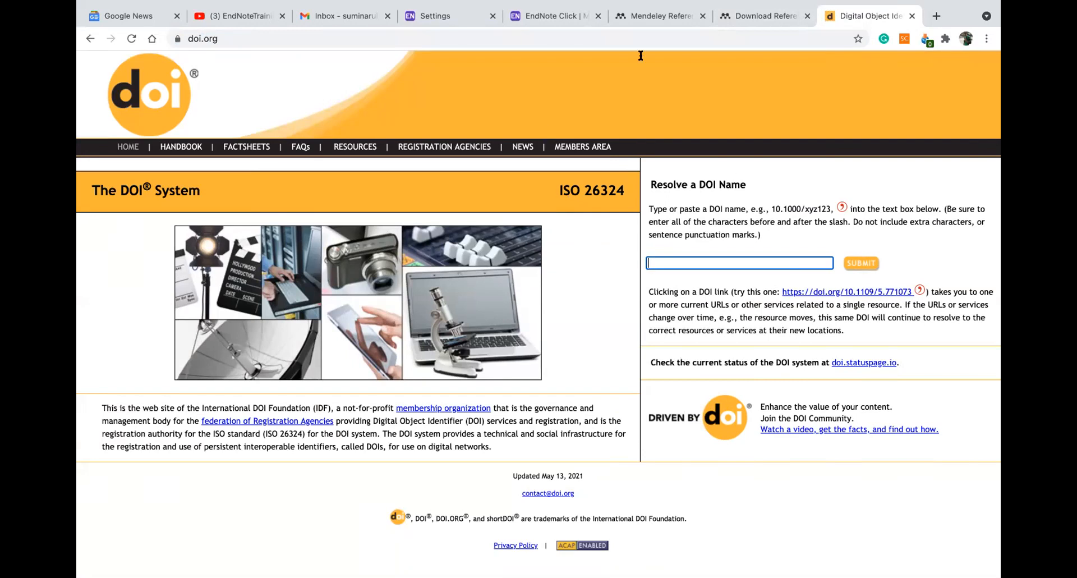
pyautogui.click(935, 17)
# Search Google for 'journal of critical reviews' and open the jcreview.com site
pyautogui.write('jour')
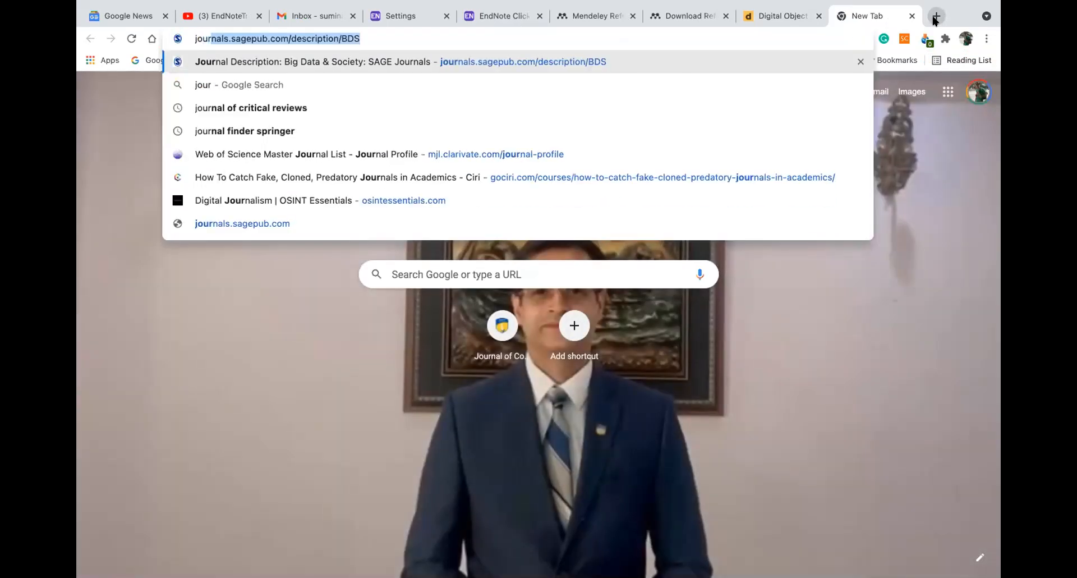
pyautogui.write('nal of c')
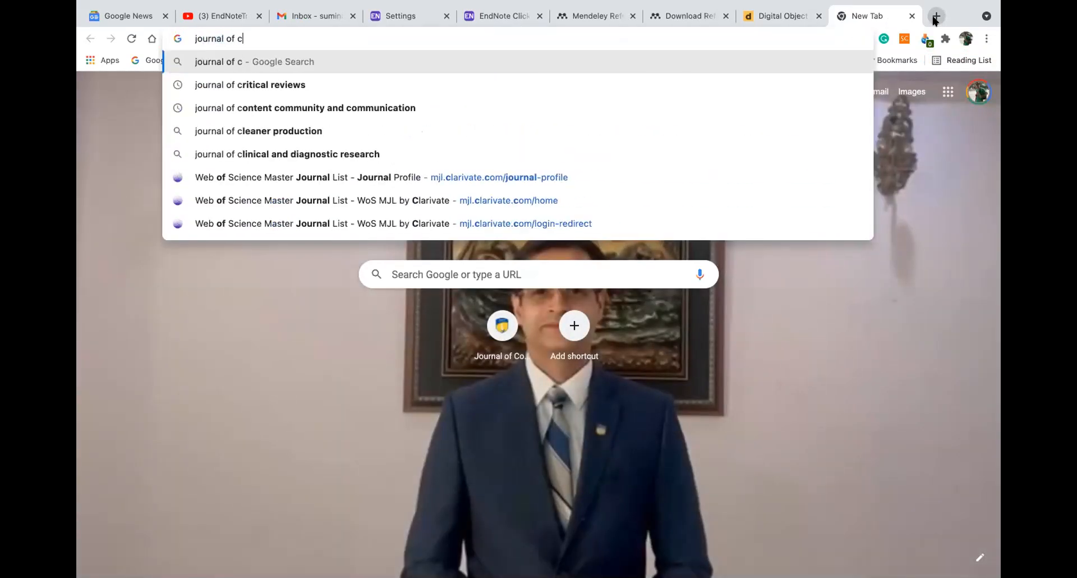
pyautogui.click(369, 91)
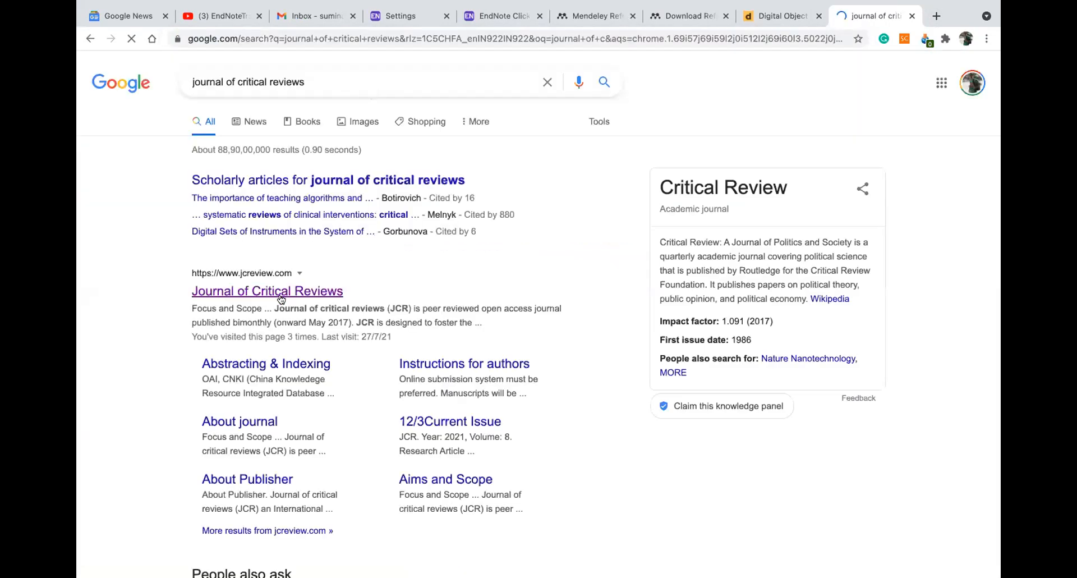
pyautogui.click(279, 293)
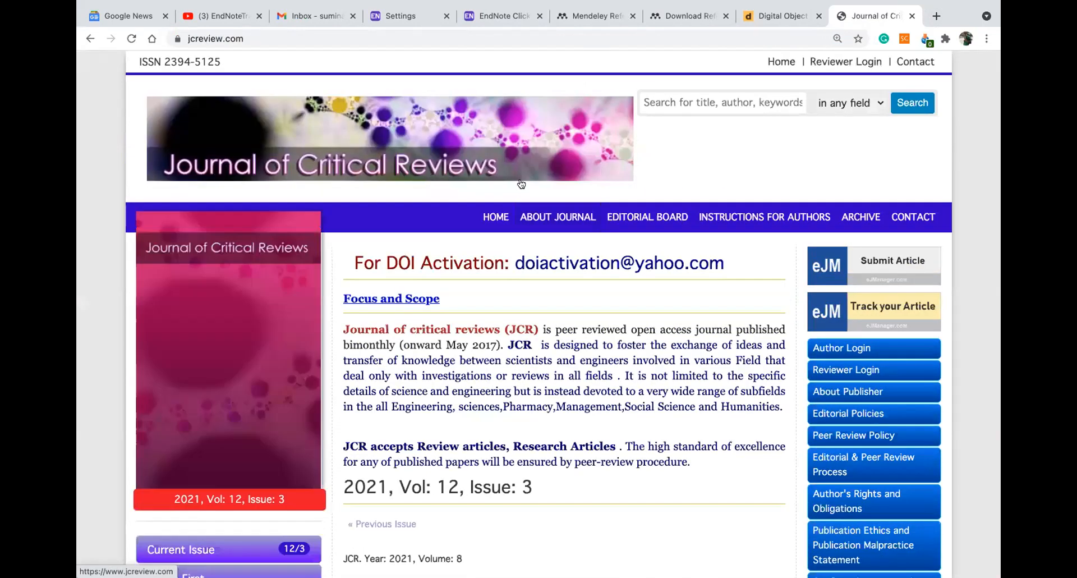
pyautogui.scroll(-2, 520, 181)
pyautogui.scroll(-2, 518, 177)
pyautogui.scroll(2, 637, 155)
pyautogui.scroll(2, 751, 156)
# Browse the Contact and Editorial Board pages, then return Home to the Vol 12, Issue 3 articles
pyautogui.click(901, 216)
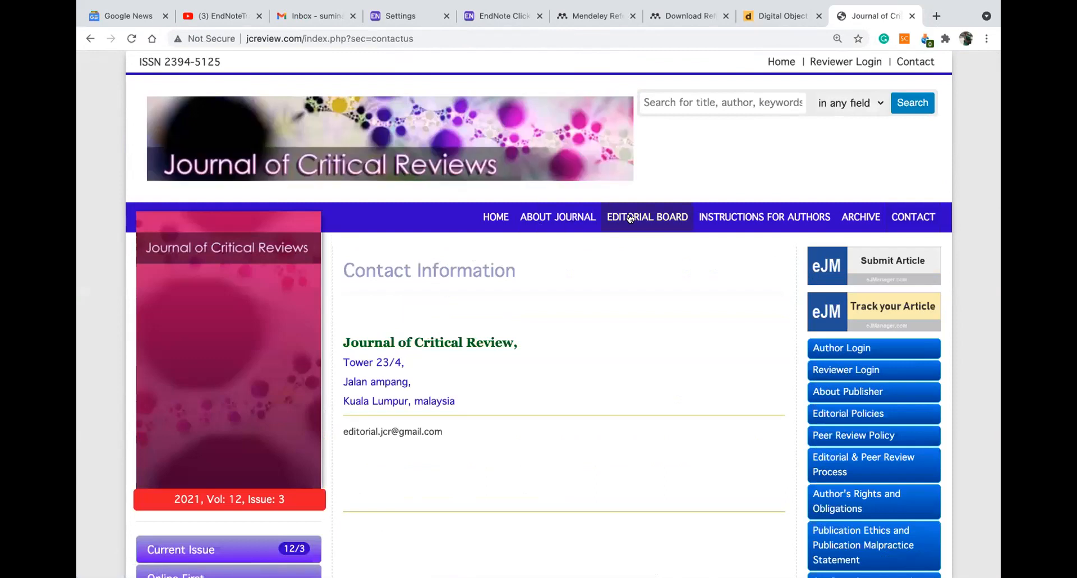
pyautogui.click(629, 218)
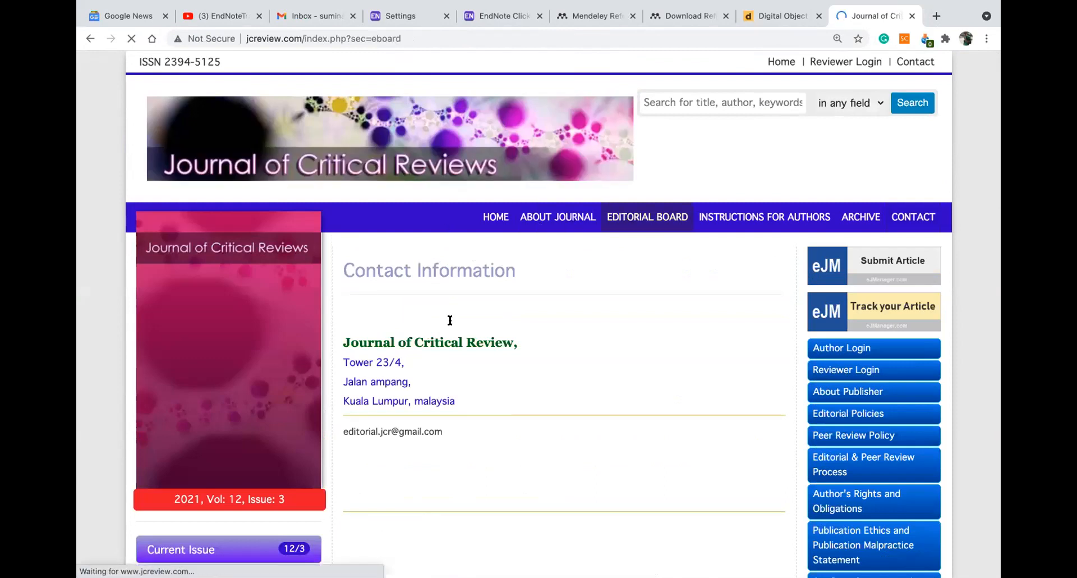
pyautogui.scroll(-2, 440, 314)
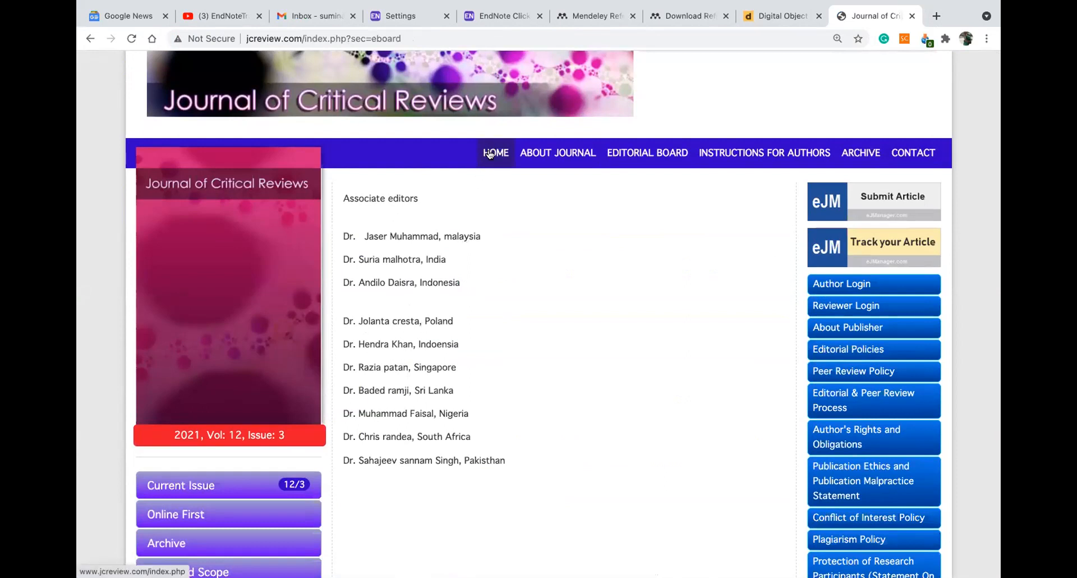
pyautogui.click(489, 154)
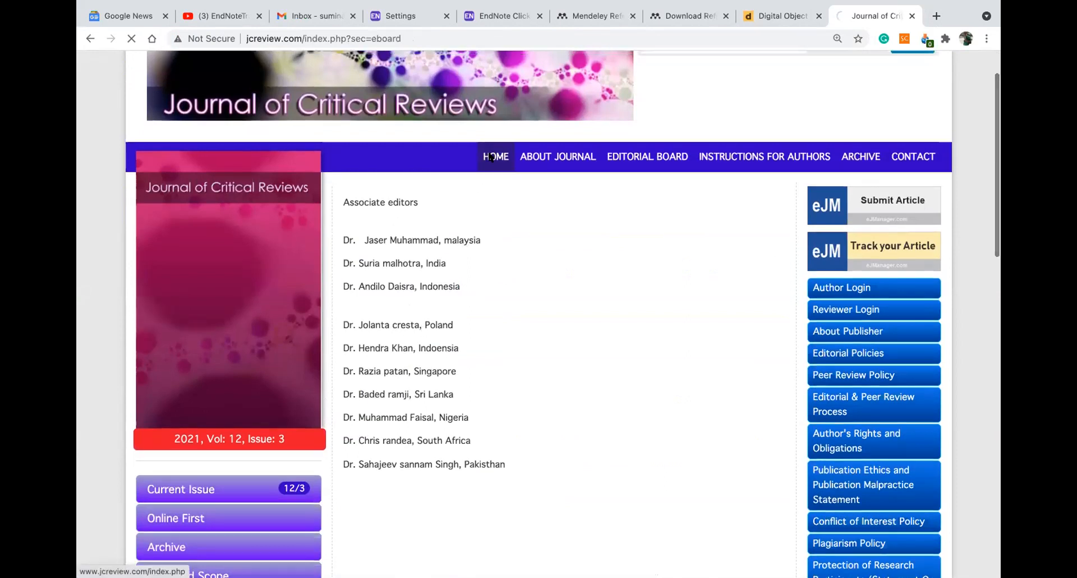
pyautogui.scroll(-6, 518, 281)
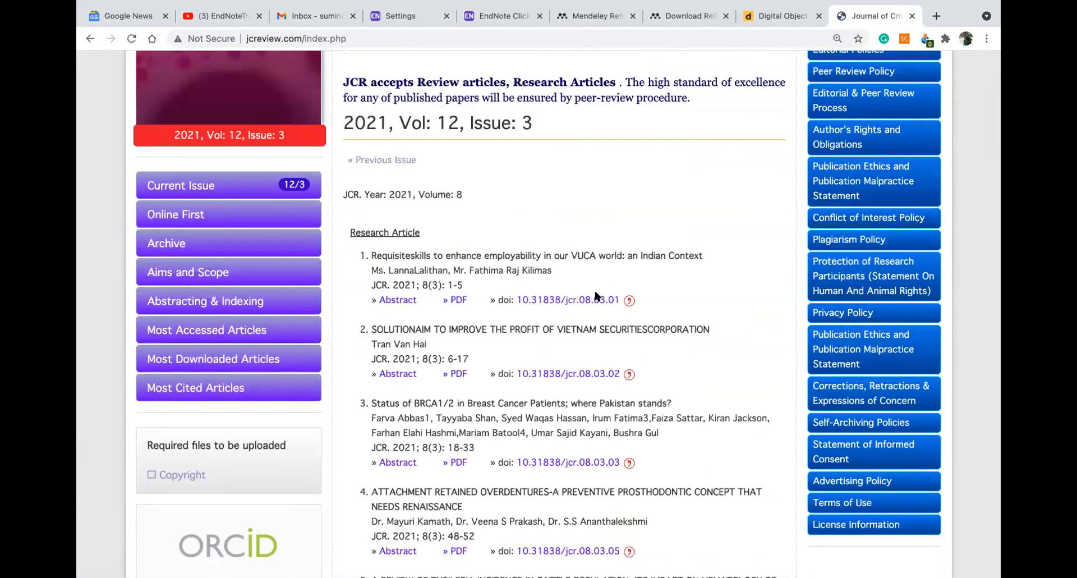
# Open DOI 10.31838/jcr.08.03.01 (DOI Not Found), select it, and return to the Mendeley tab
pyautogui.click(553, 302)
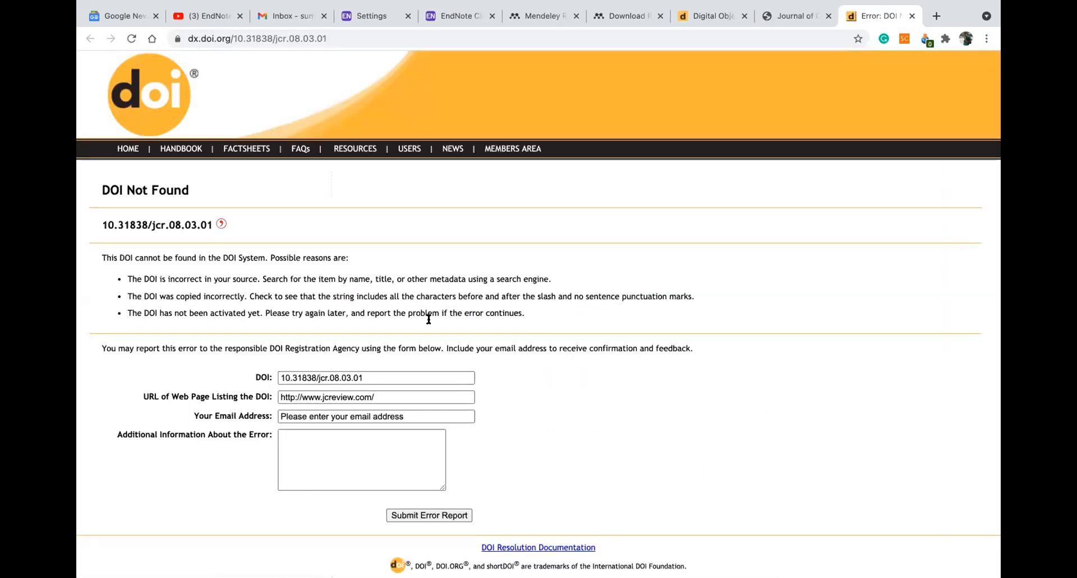
pyautogui.moveTo(376, 371); pyautogui.dragTo(277, 372)
pyautogui.press('super+c')
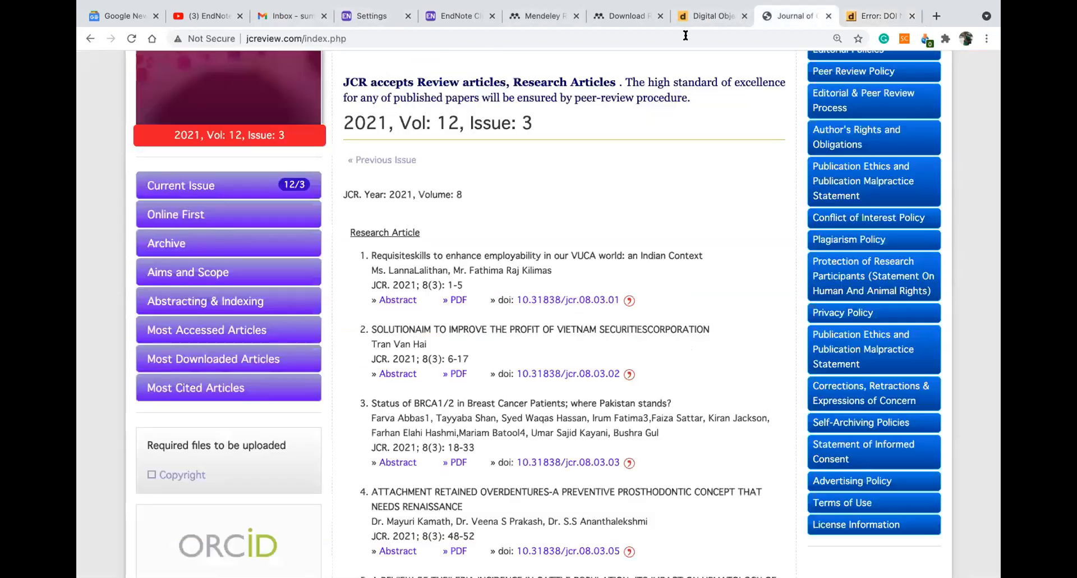
pyautogui.click(791, 16)
pyautogui.click(620, 16)
# Paste the DOI into the manual entry form, clear it when not found, and search 'journal' in a new tab
pyautogui.click(543, 15)
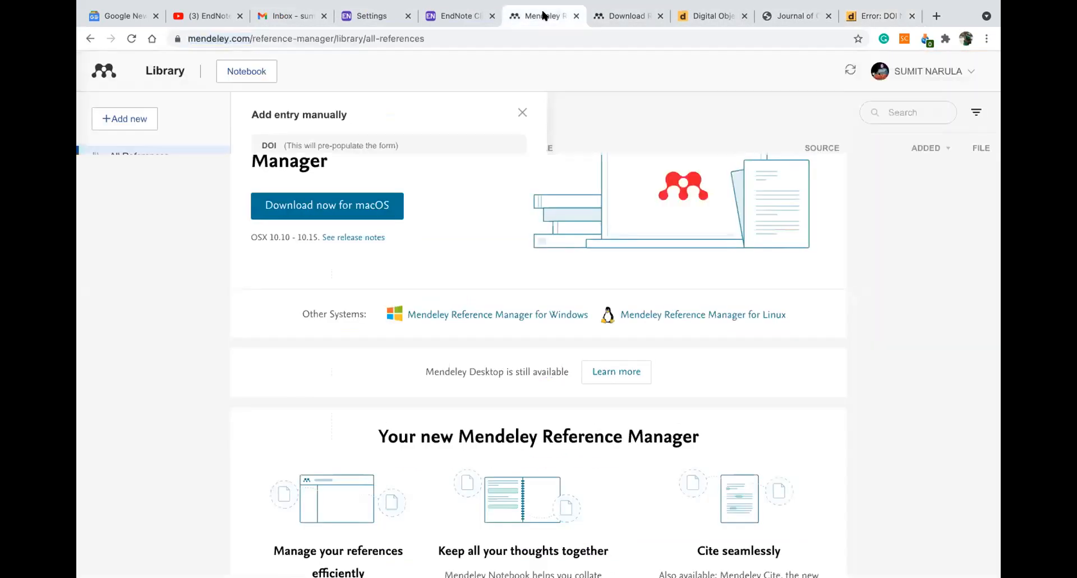
pyautogui.press('super+v')
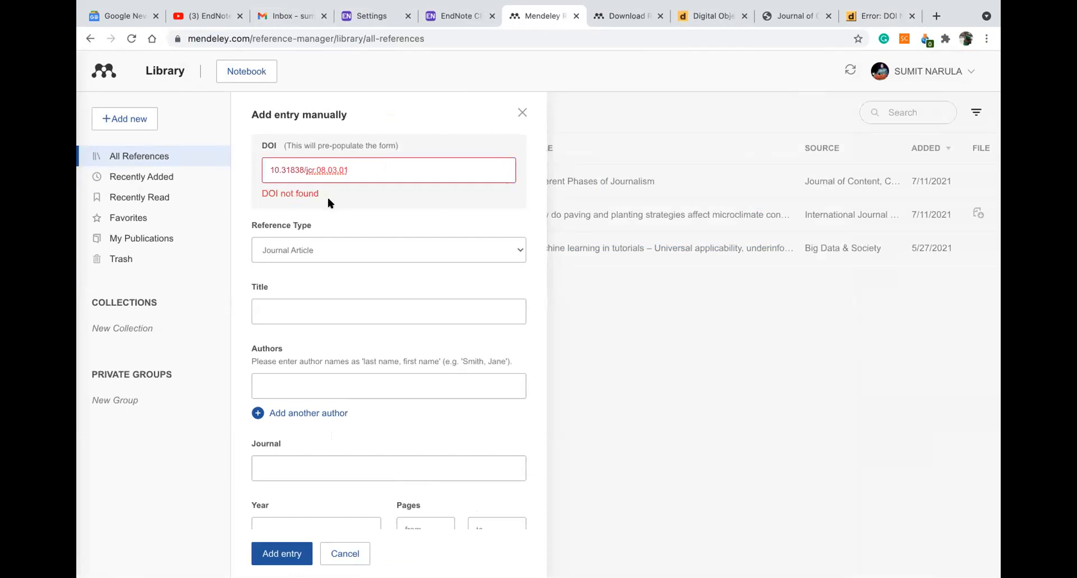
pyautogui.tripleClick(360, 164)
pyautogui.press('BackSpace')
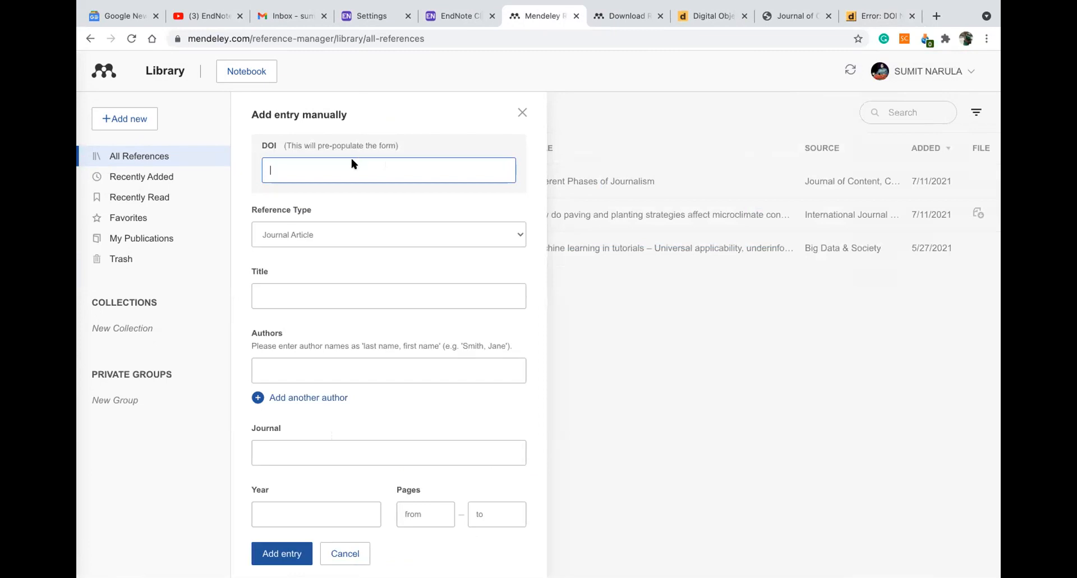
pyautogui.click(936, 16)
pyautogui.write('journal')
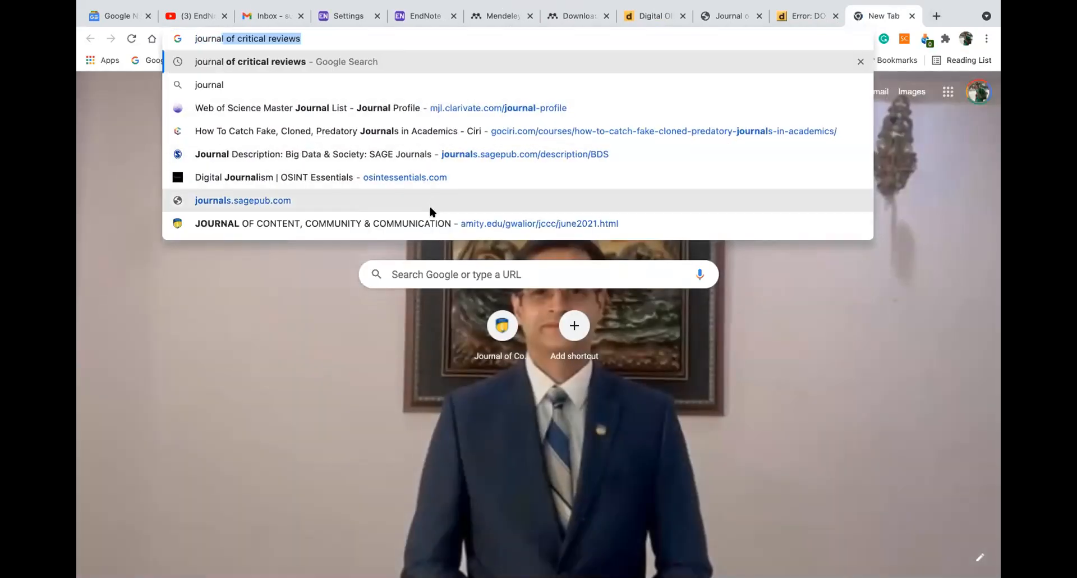
# Open the JCCC June 2021 issue and copy the entrepreneurial intention article's DOI 10.31620/JCCC.06.21/02
pyautogui.click(429, 221)
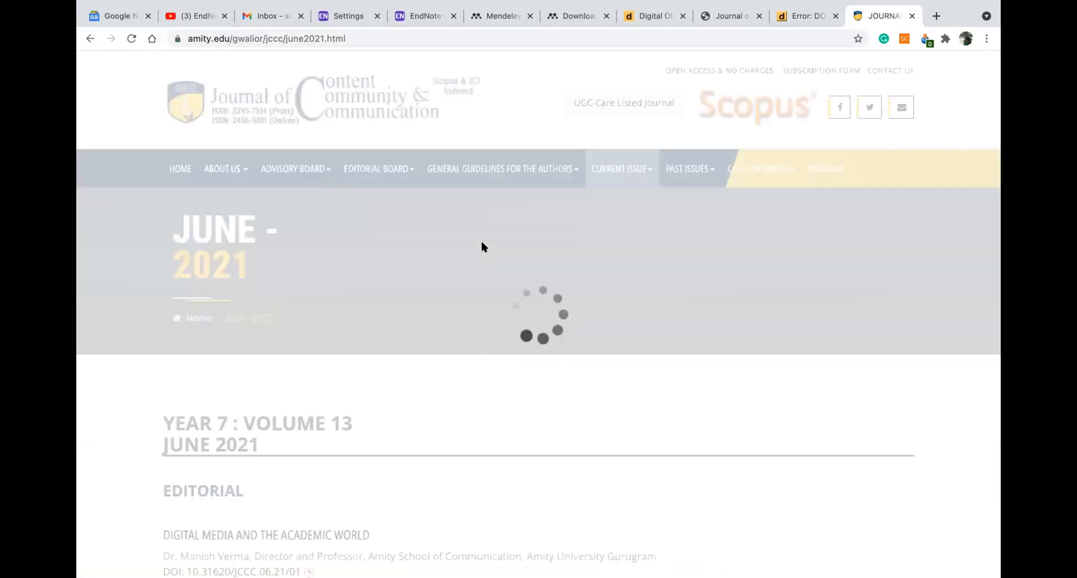
pyautogui.scroll(-6, 403, 245)
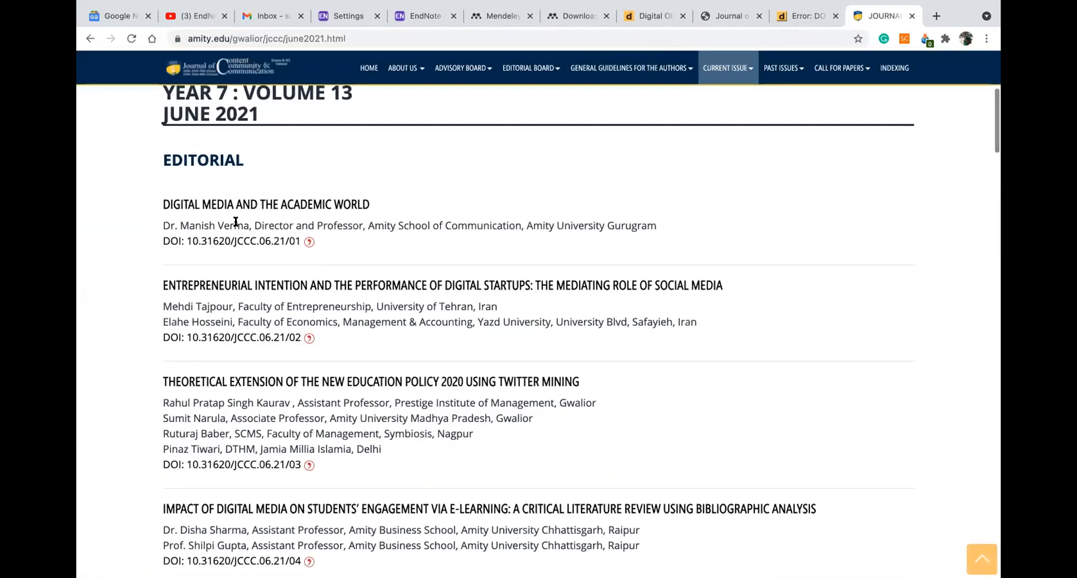
pyautogui.click(218, 339)
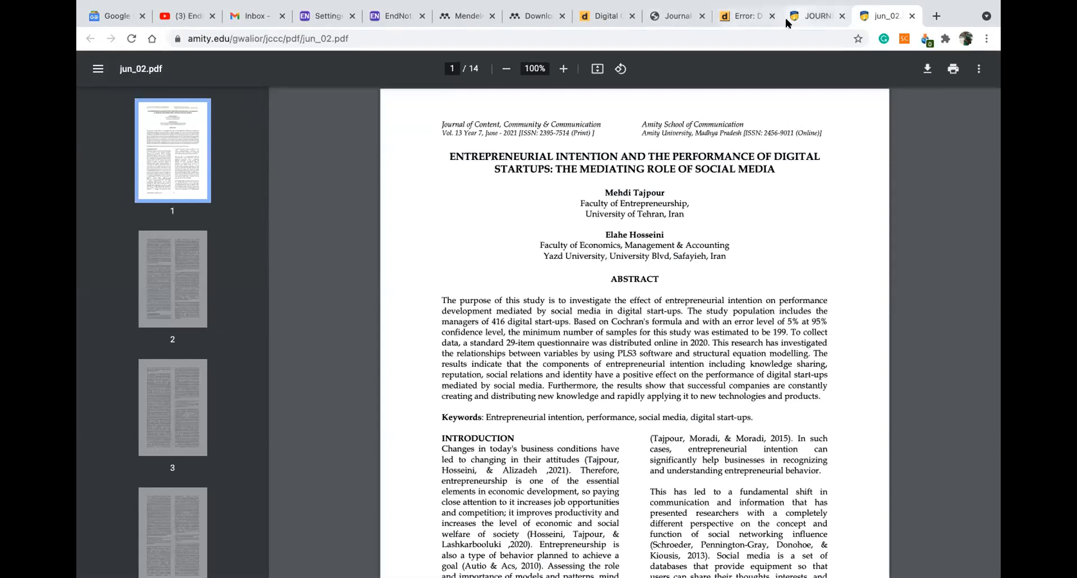
pyautogui.click(788, 21)
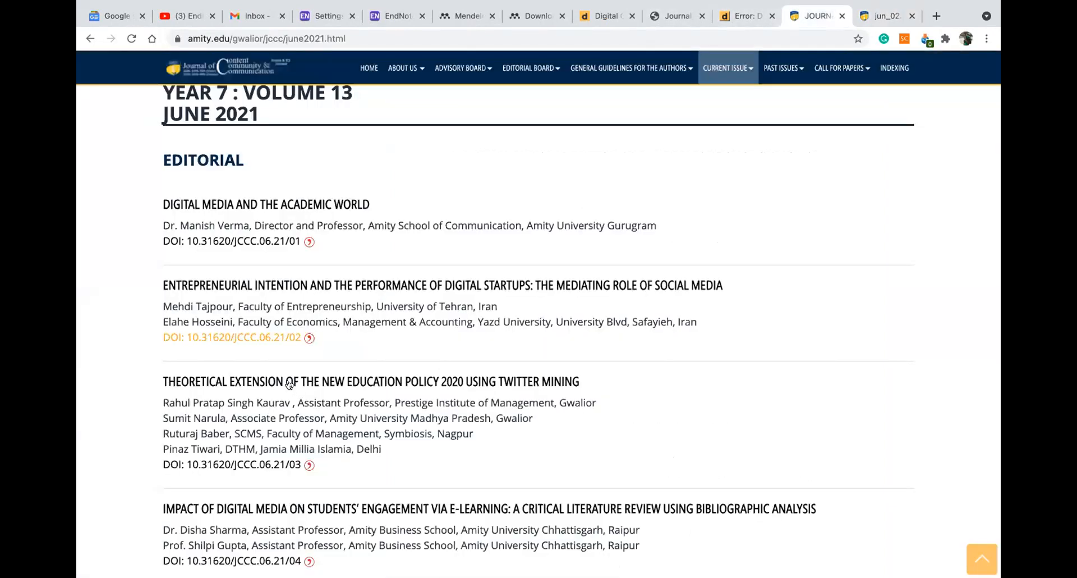
pyautogui.moveTo(315, 337); pyautogui.dragTo(188, 339)
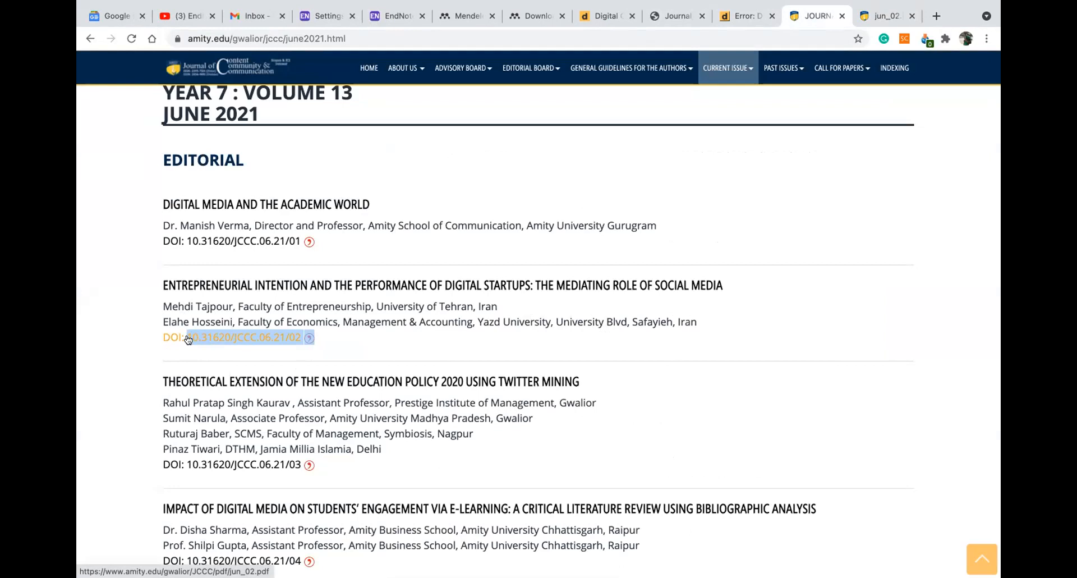
# Paste the DOI into doi.org's Resolve box, trim the extra text, and submit to open jun_02.pdf
pyautogui.click(772, 16)
pyautogui.click(599, 17)
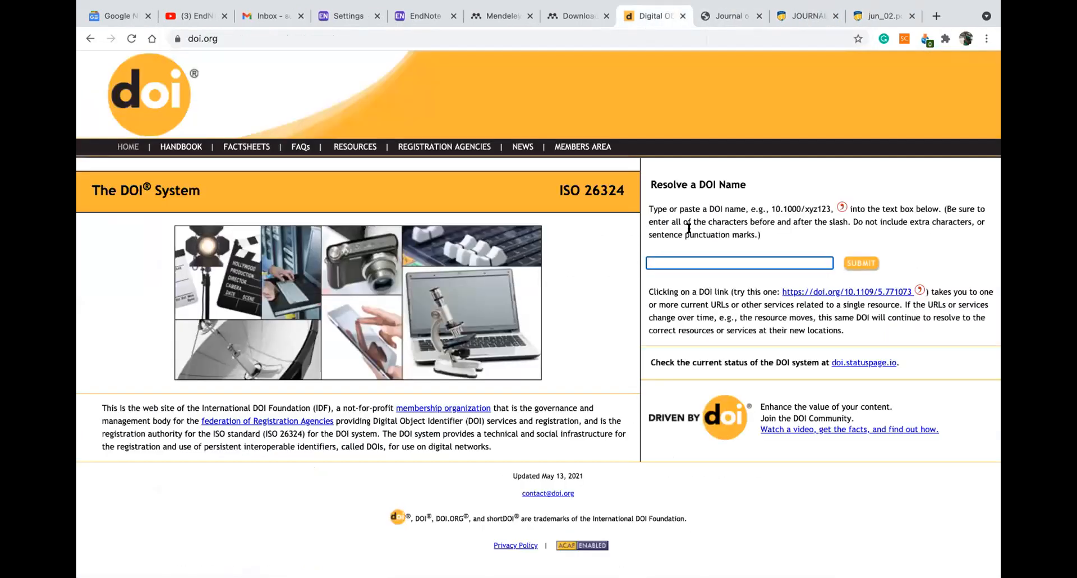
pyautogui.write('10.31620/JCCC.06.21/02 Add to Citavi project by DOI')
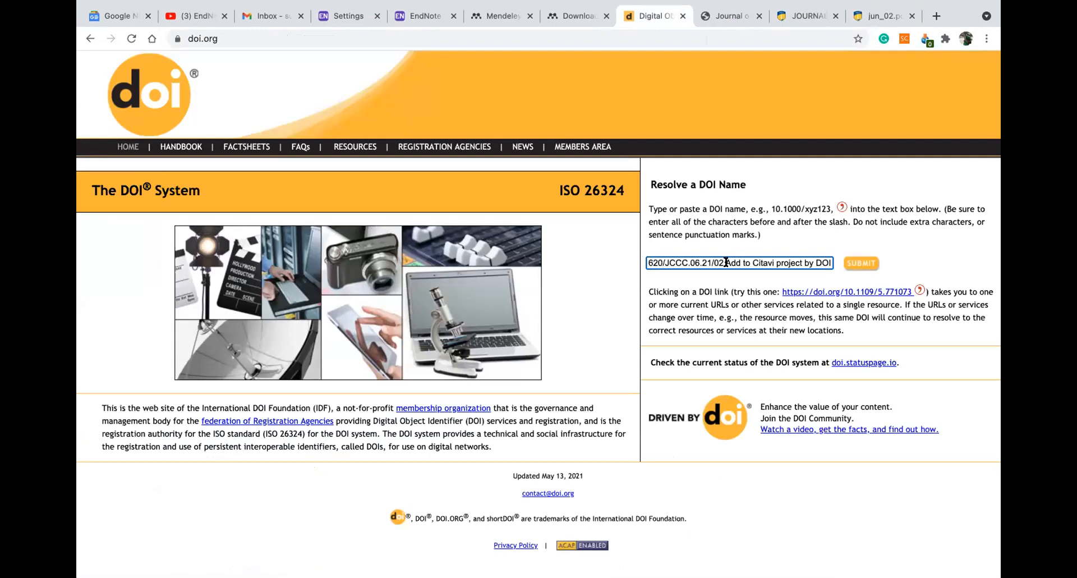
pyautogui.moveTo(725, 262); pyautogui.dragTo(833, 264)
pyautogui.press('BackSpace')
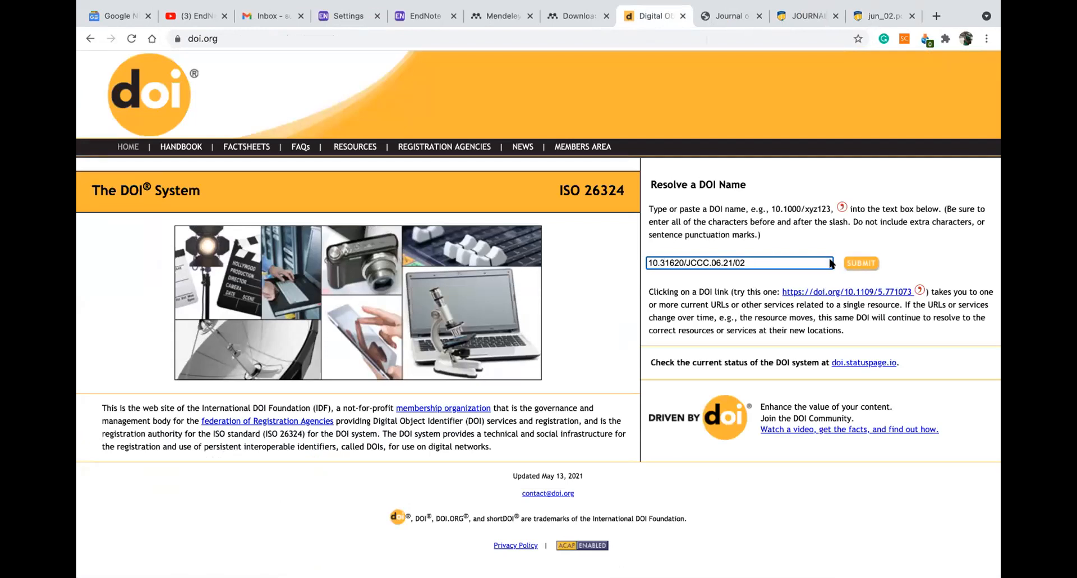
pyautogui.click(870, 263)
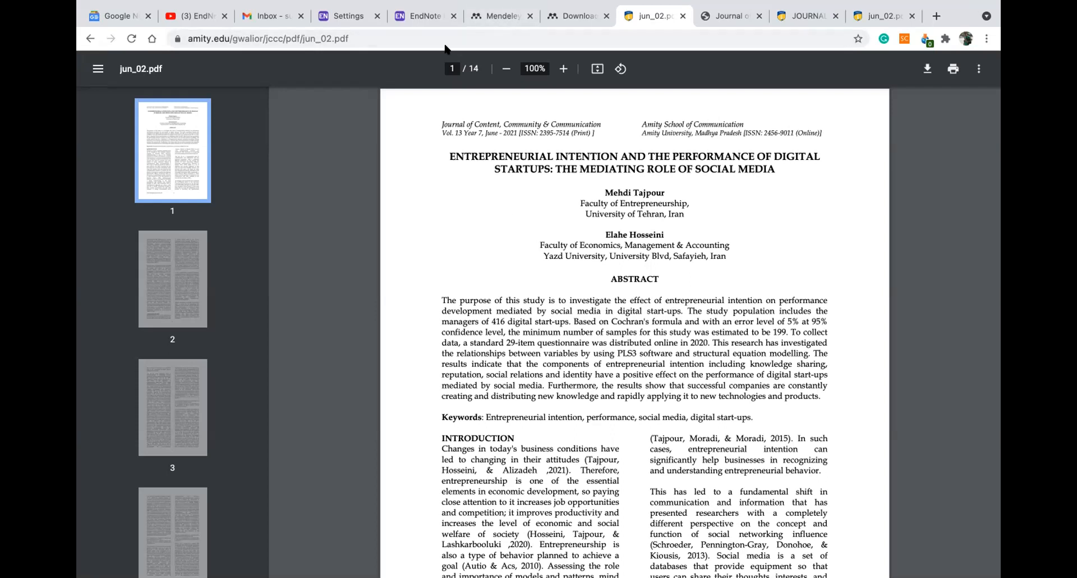
# Paste DOI 10.31620/JCCC.06.21/02 into the manual entry form, removing the trailing text
pyautogui.click(497, 17)
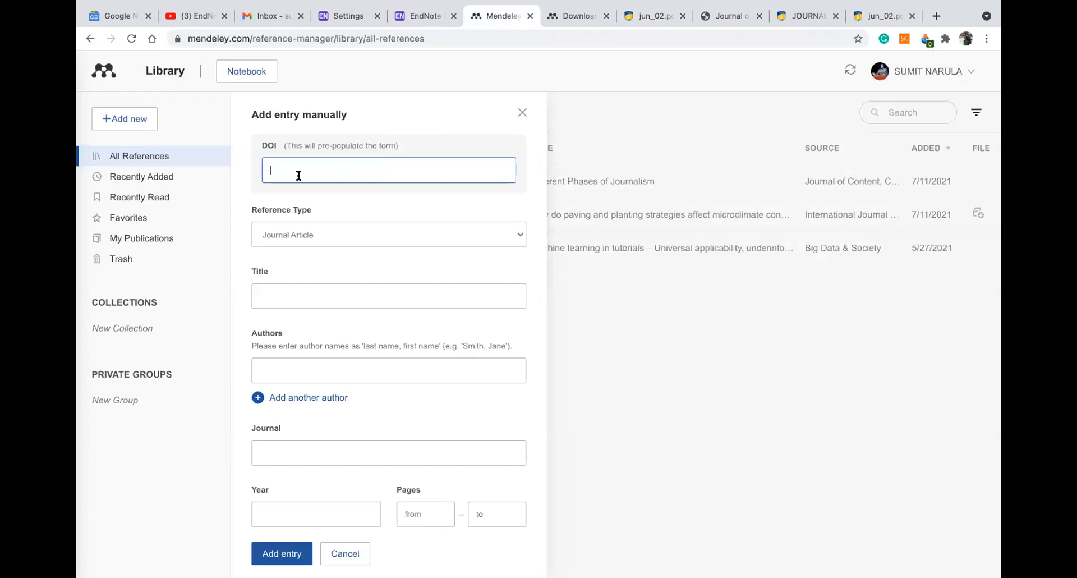
pyautogui.write('10.31620/JCCC.06.21/02 Add to Citavi project by DOI')
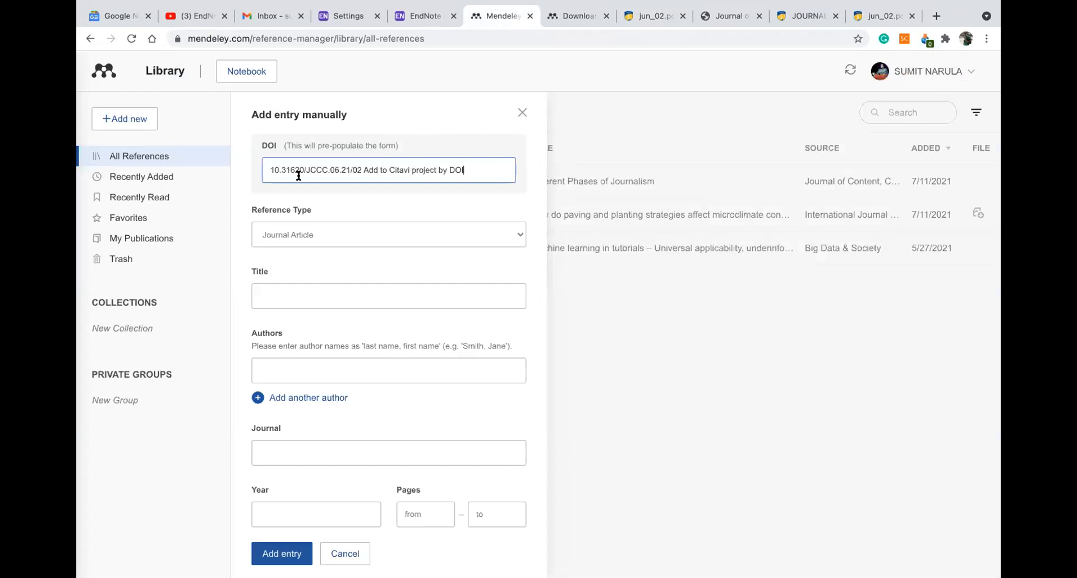
pyautogui.moveTo(469, 170); pyautogui.dragTo(364, 170)
pyautogui.press('BackSpace')
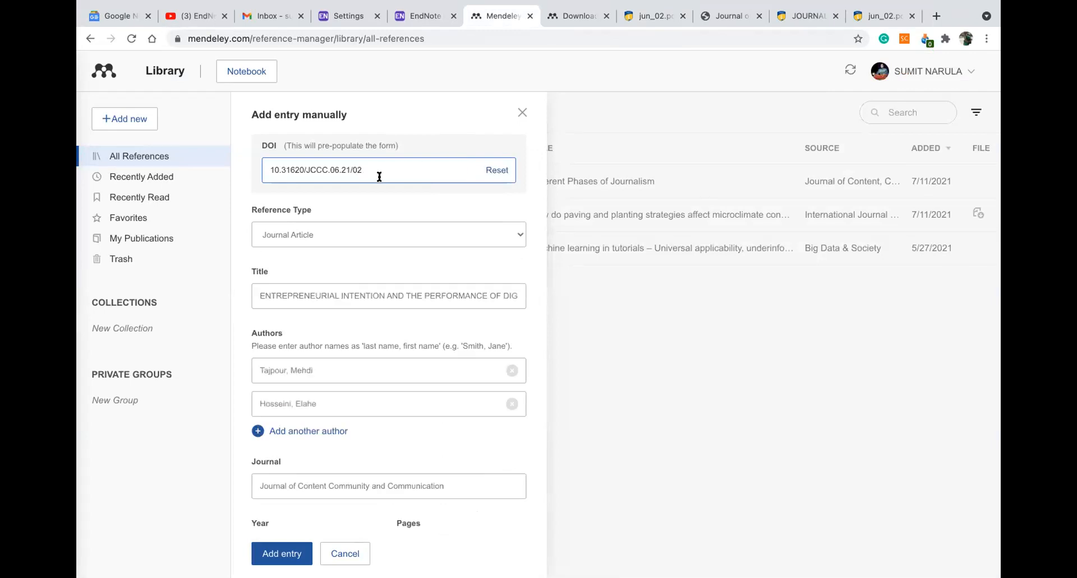
# Review the auto-filled 2021 entrepreneurial intention article details and add the entry to the library
pyautogui.scroll(-1, 372, 186)
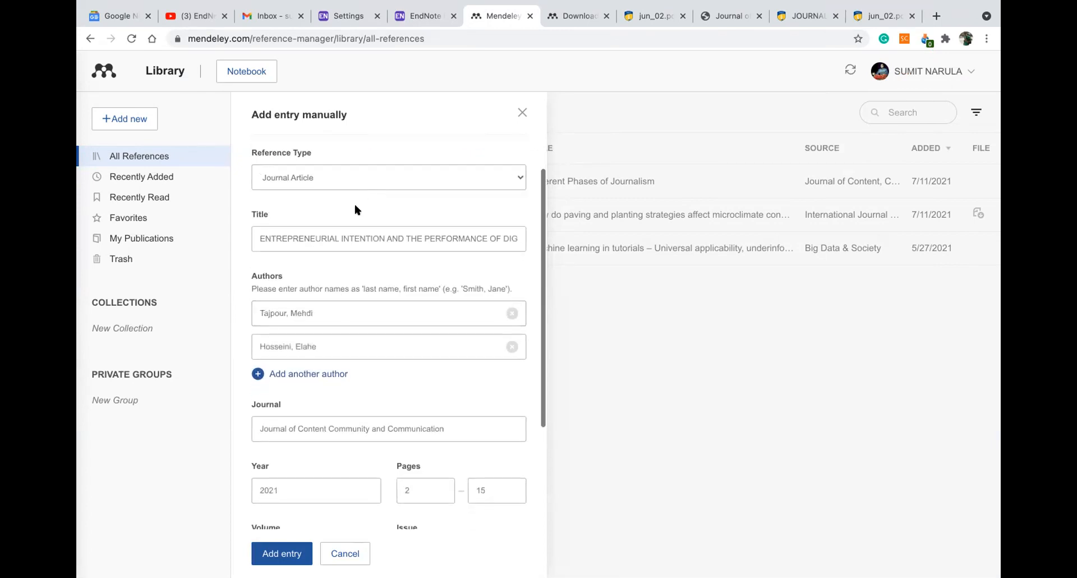
pyautogui.scroll(1, 339, 194)
pyautogui.scroll(-5, 334, 211)
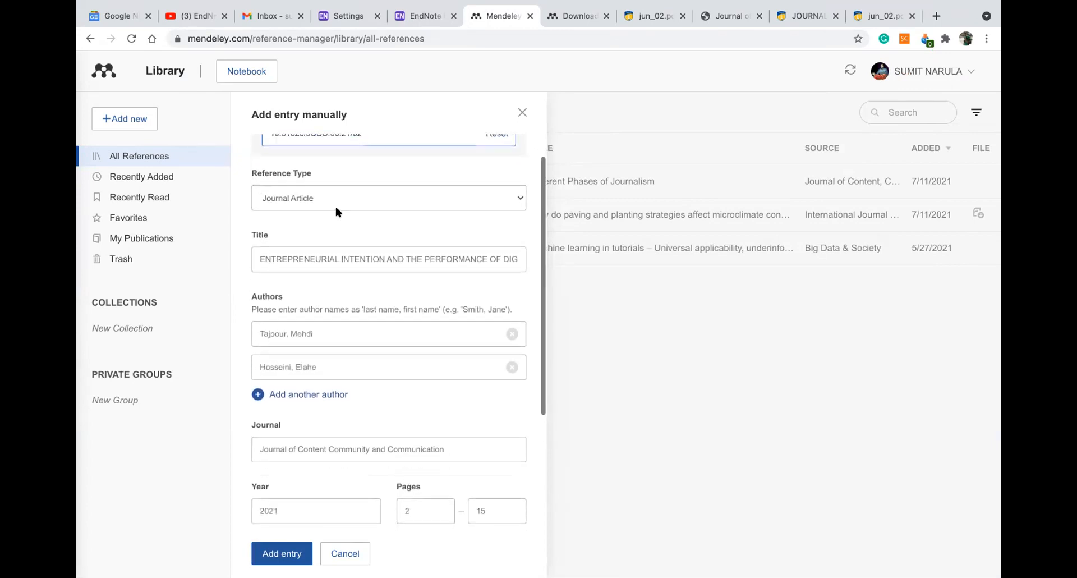
pyautogui.scroll(-1, 340, 246)
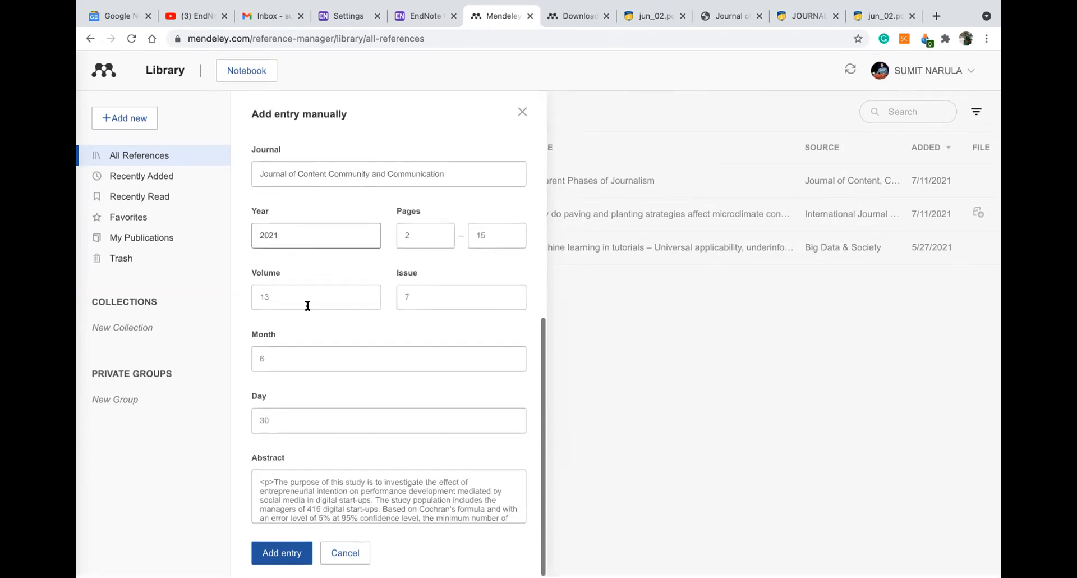
pyautogui.scroll(-5, 381, 478)
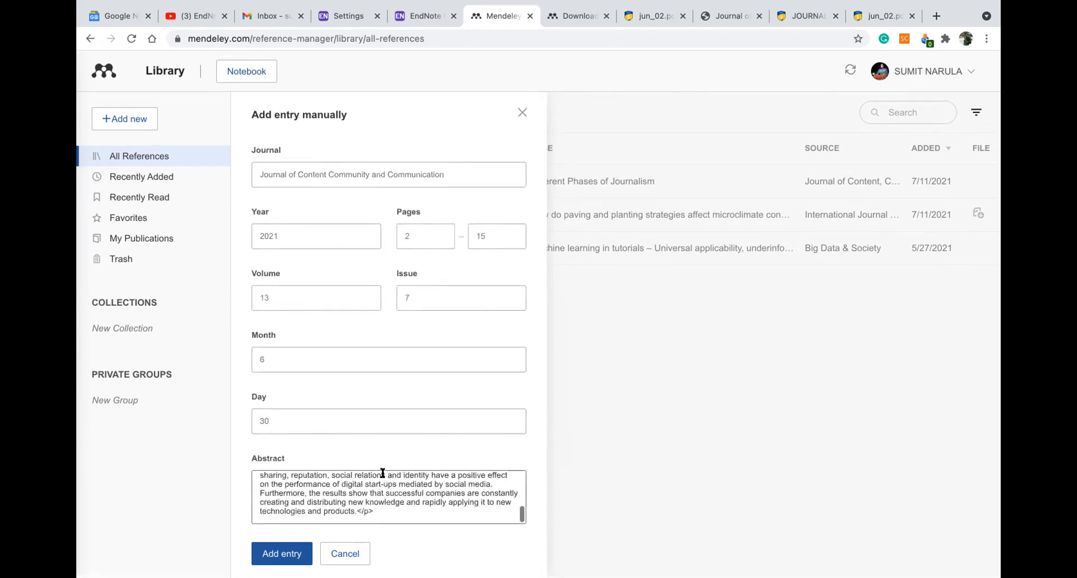
pyautogui.scroll(2, 385, 374)
pyautogui.scroll(5, 385, 374)
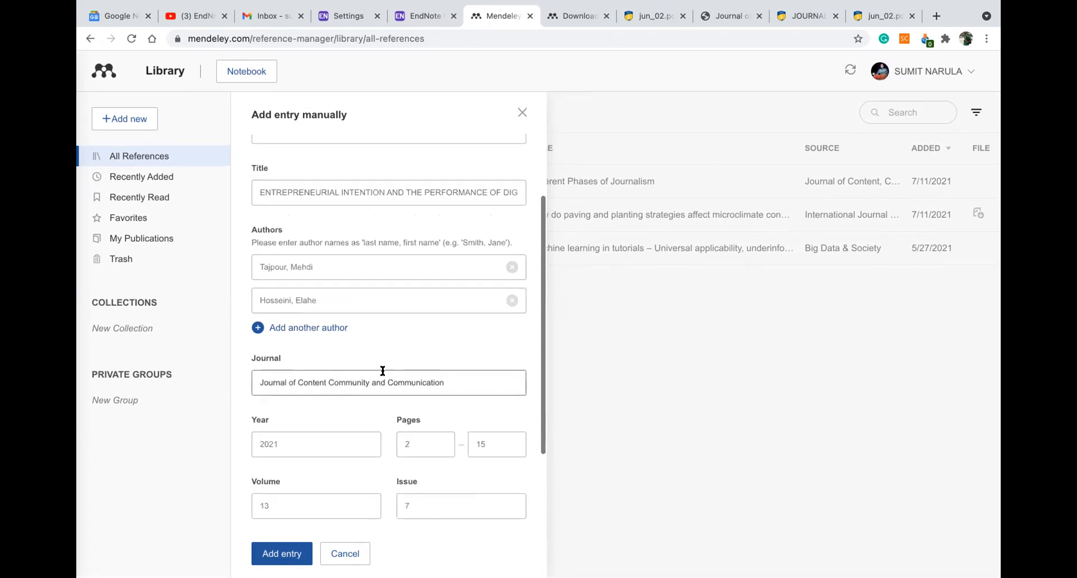
pyautogui.click(284, 552)
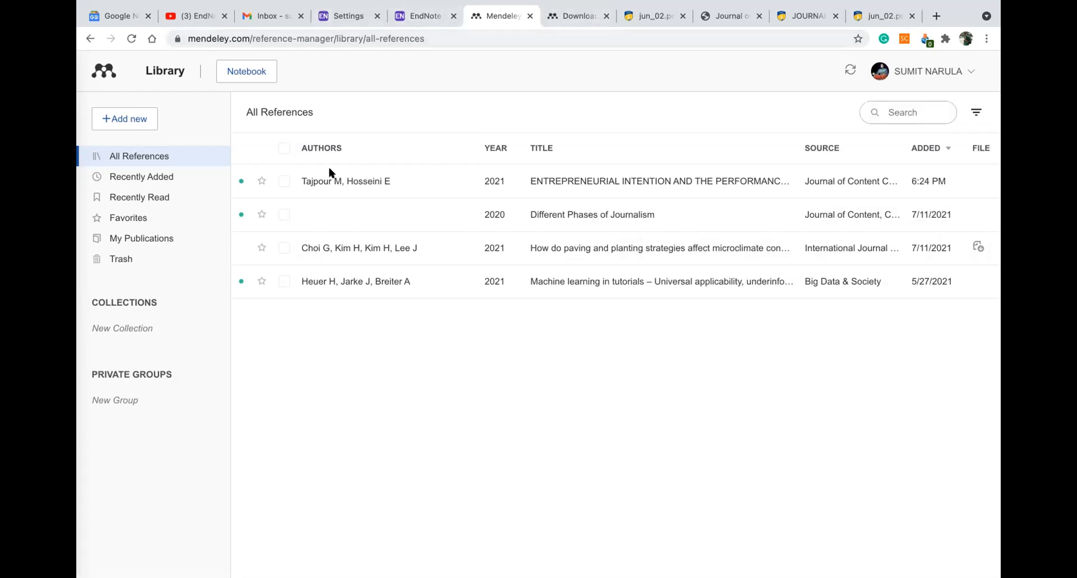
# Search 'journal of creative communications' in a new tab and open the SAGE article on tackling COVID-19
pyautogui.click(936, 15)
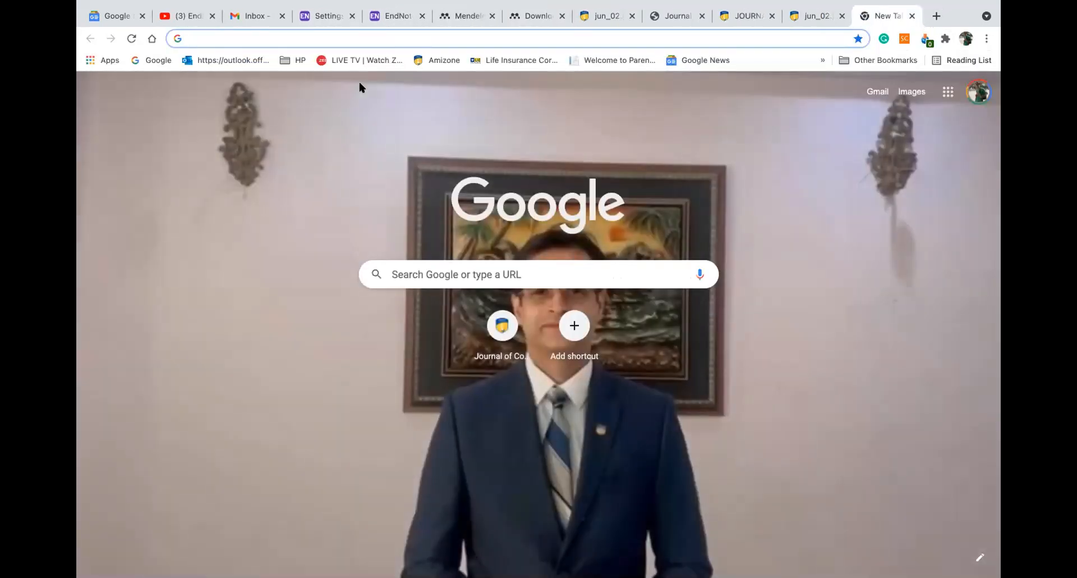
pyautogui.write('jour')
pyautogui.press('BackSpace')
pyautogui.press('BackSpace')
pyautogui.press('BackSpace')
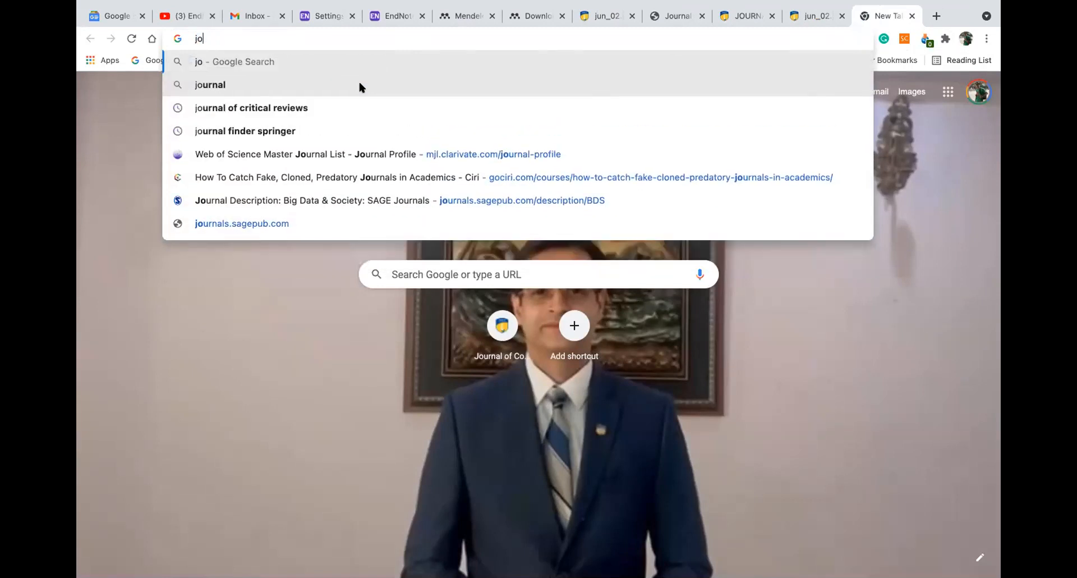
pyautogui.write('urnal of creative')
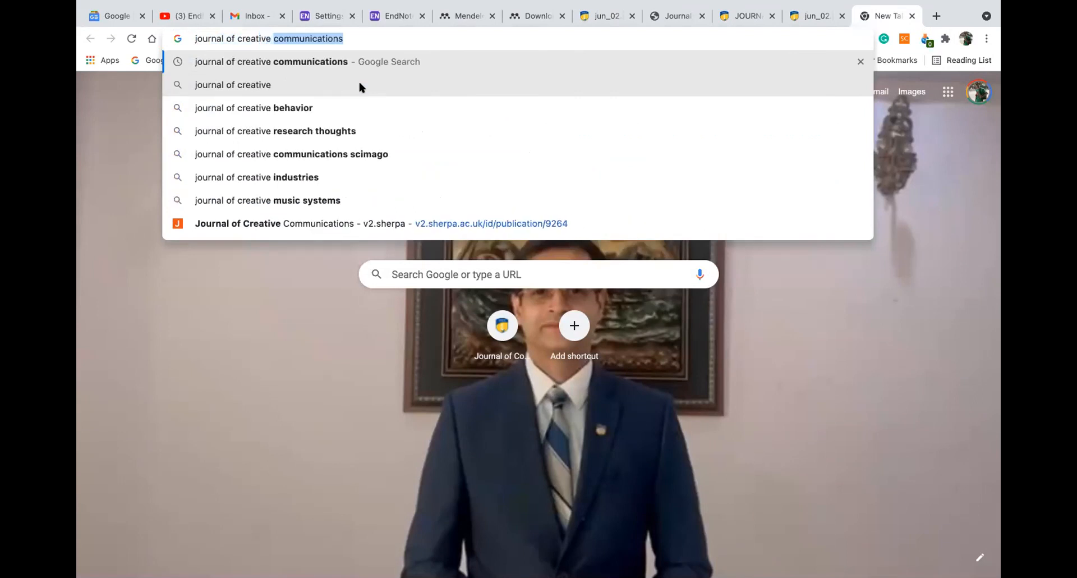
pyautogui.write(' communicatio')
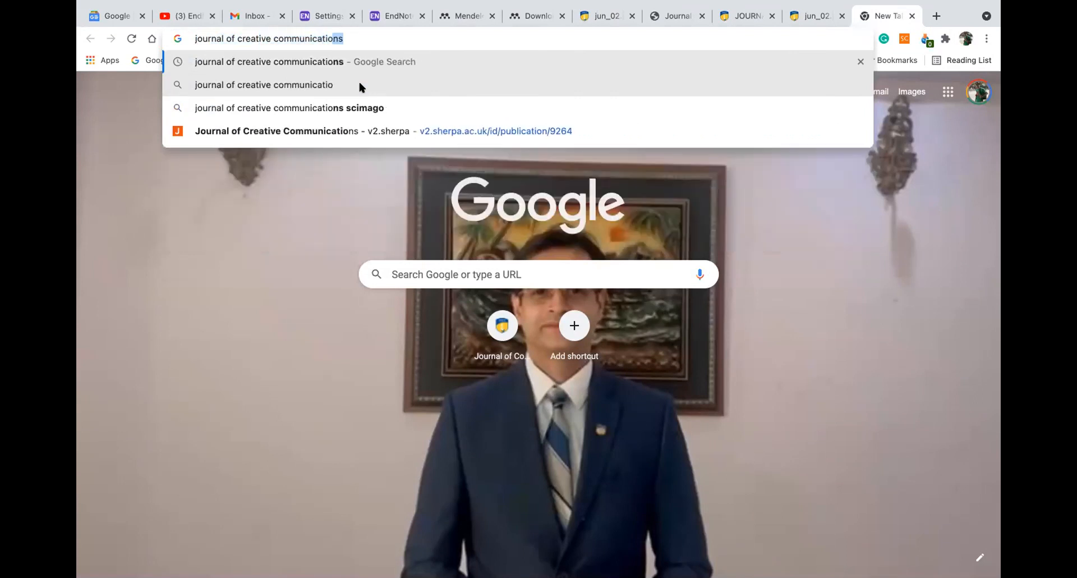
pyautogui.write('ns')
pyautogui.press('Return')
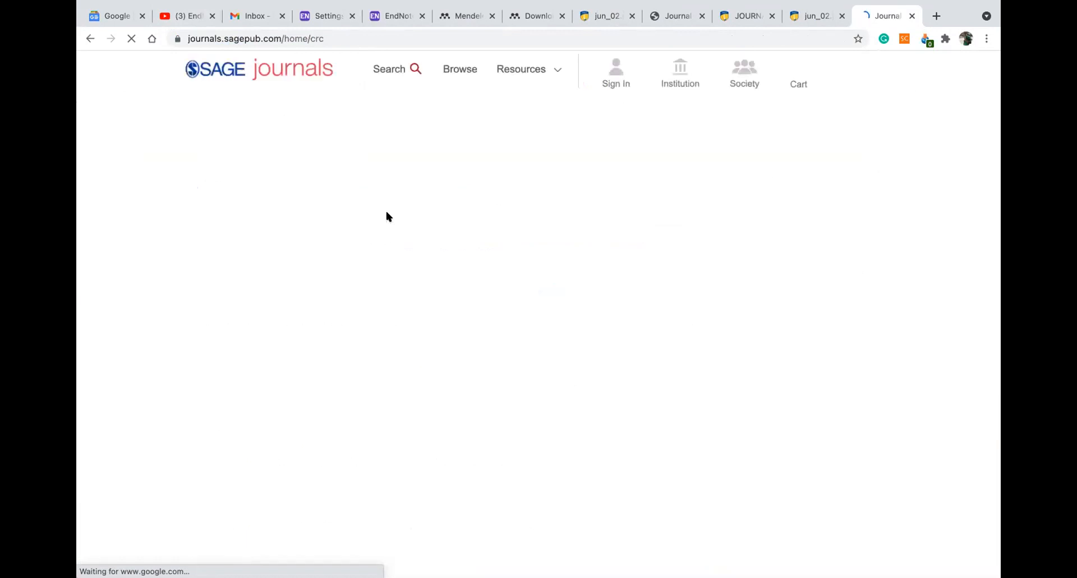
pyautogui.moveTo(355, 241)
pyautogui.scroll(-5, 320, 320)
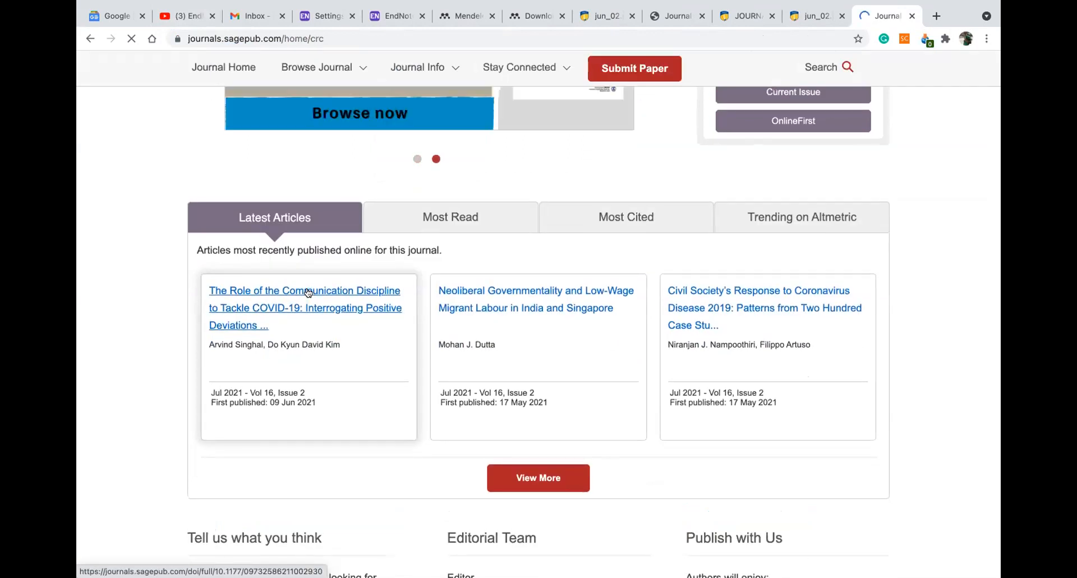
pyautogui.click(308, 292)
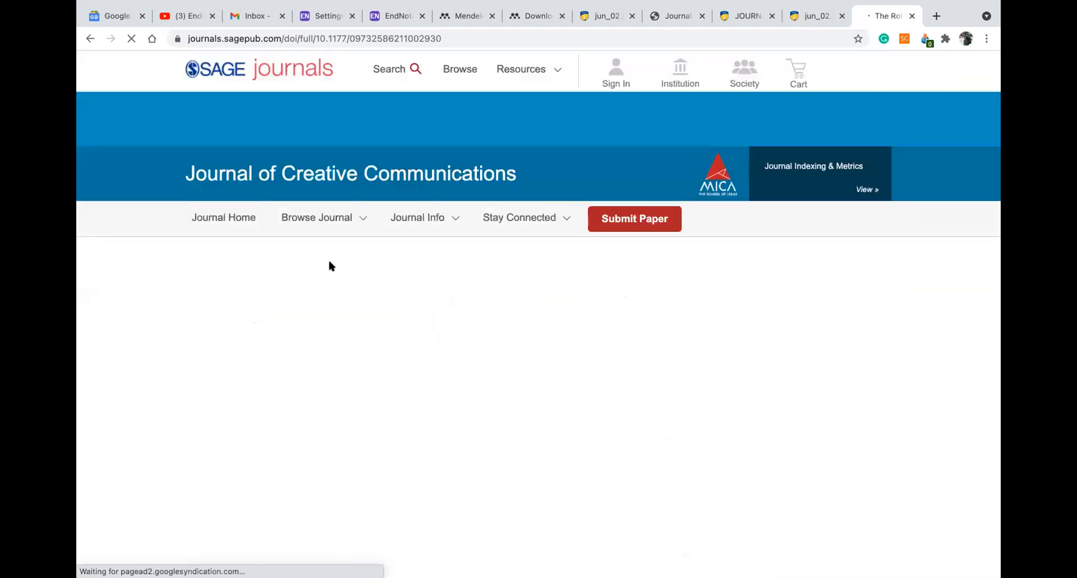
pyautogui.scroll(-1, 448, 241)
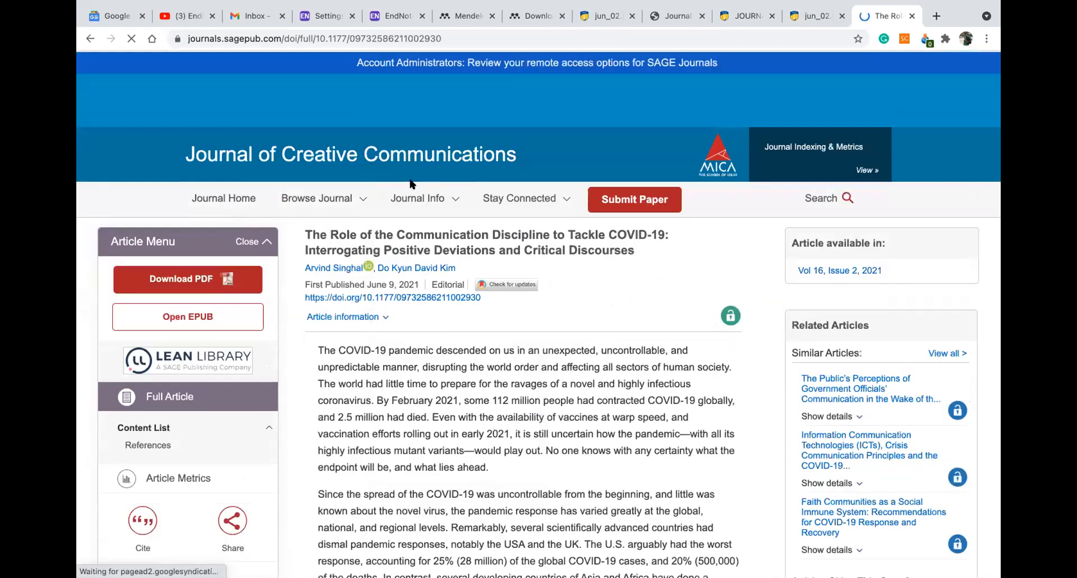
pyautogui.scroll(-1, 454, 246)
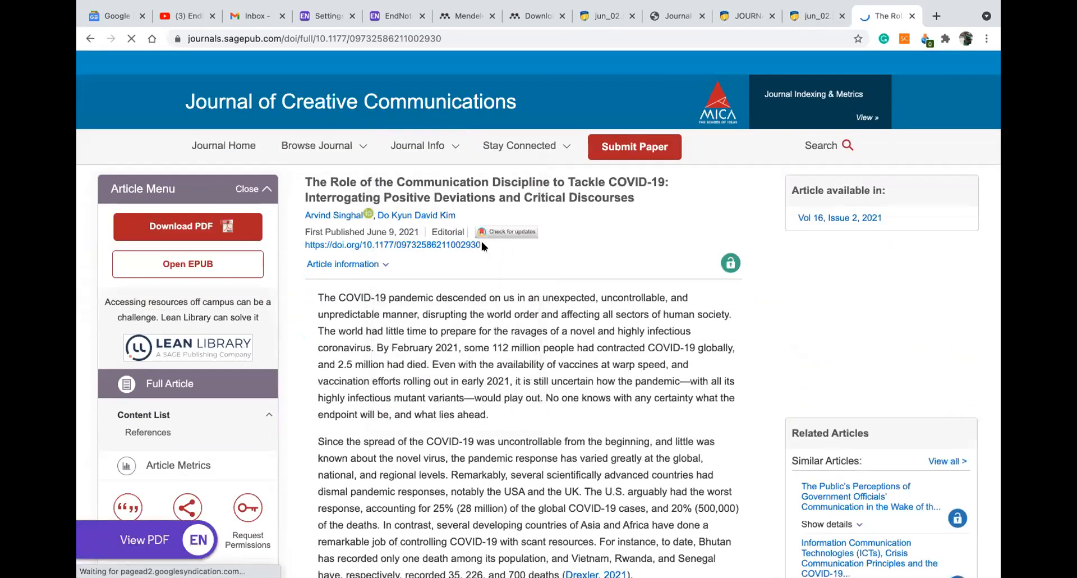
pyautogui.moveTo(483, 244); pyautogui.dragTo(362, 242)
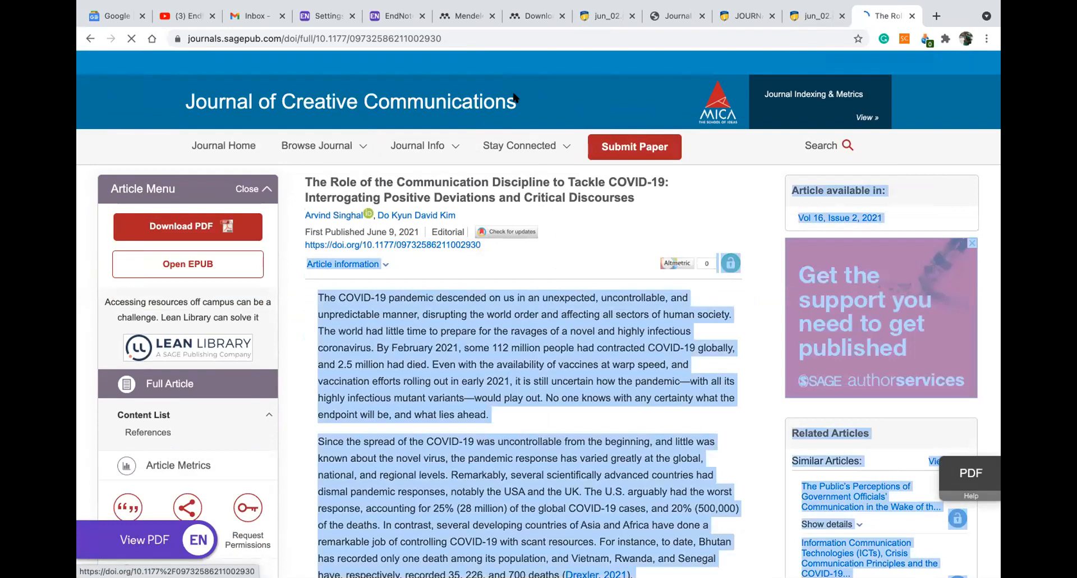
pyautogui.click(369, 255)
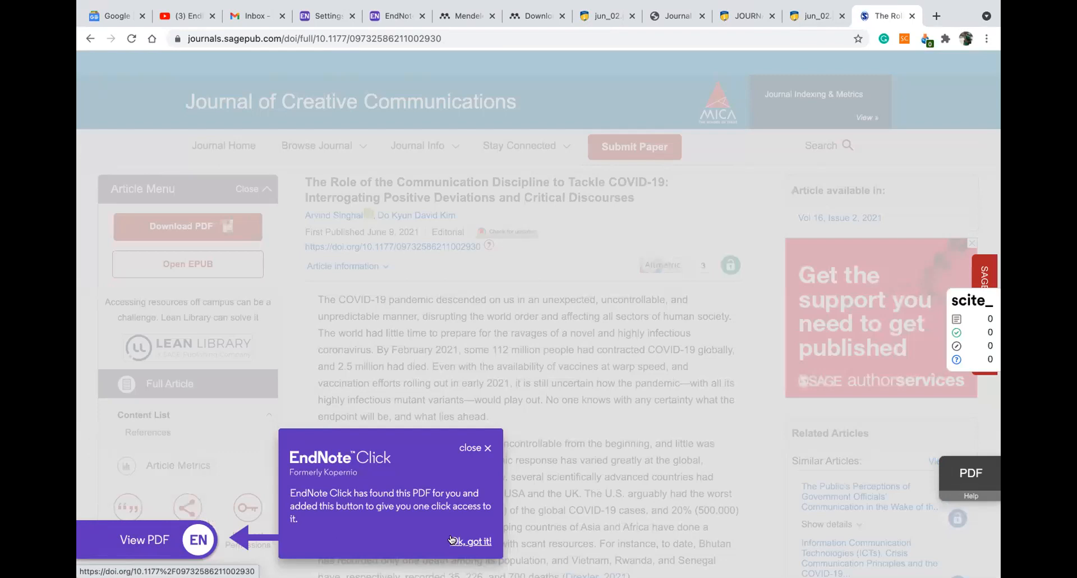
pyautogui.click(460, 540)
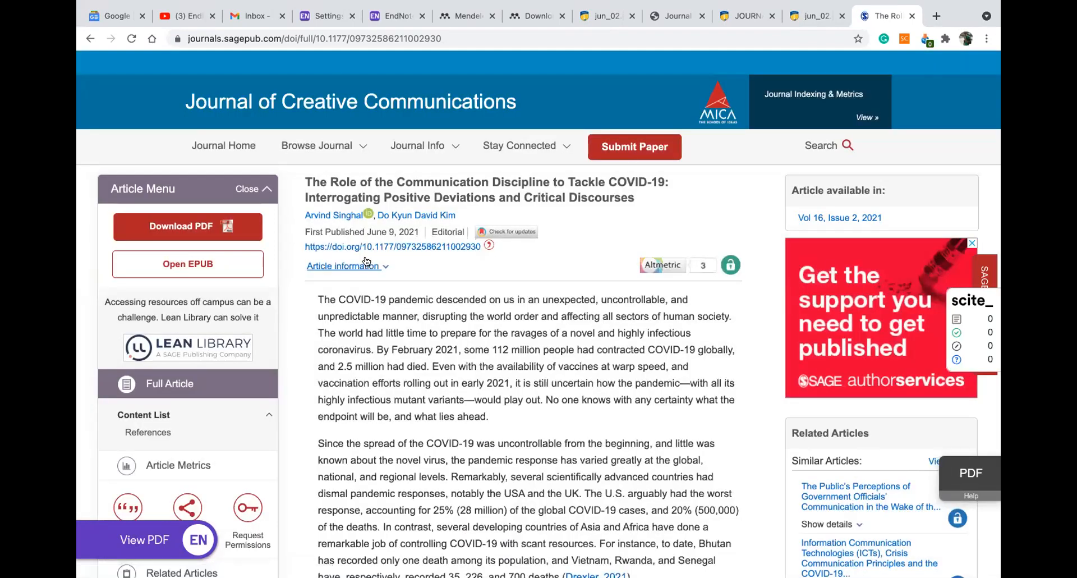
pyautogui.moveTo(494, 247); pyautogui.dragTo(362, 246)
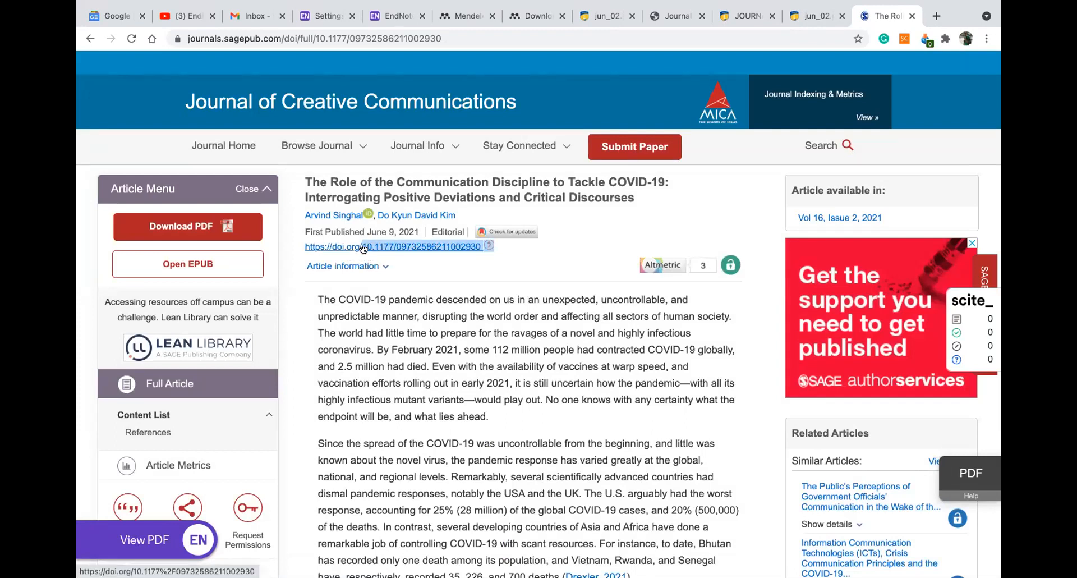
pyautogui.click(465, 17)
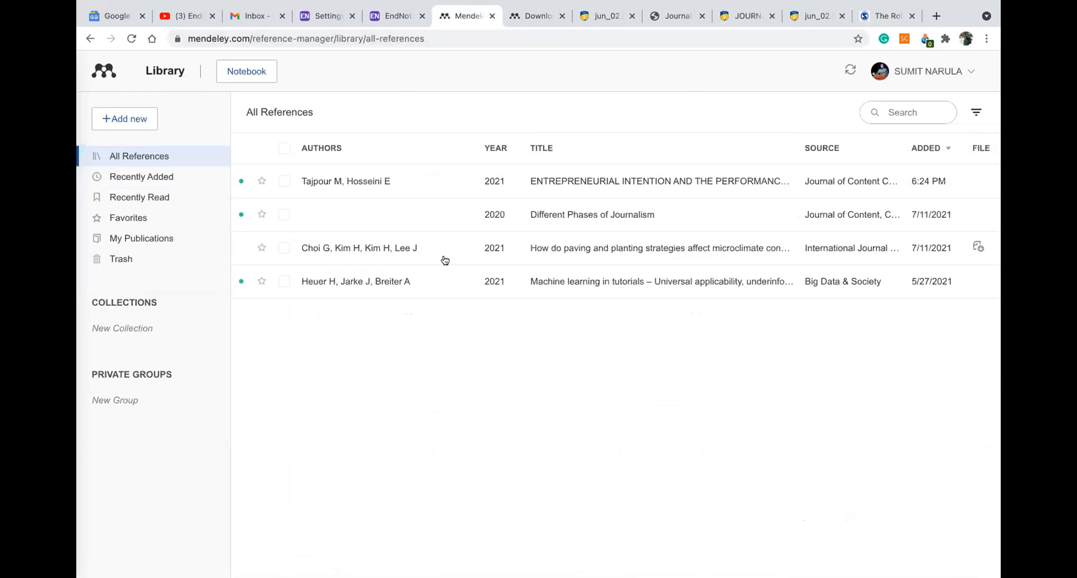
pyautogui.click(140, 118)
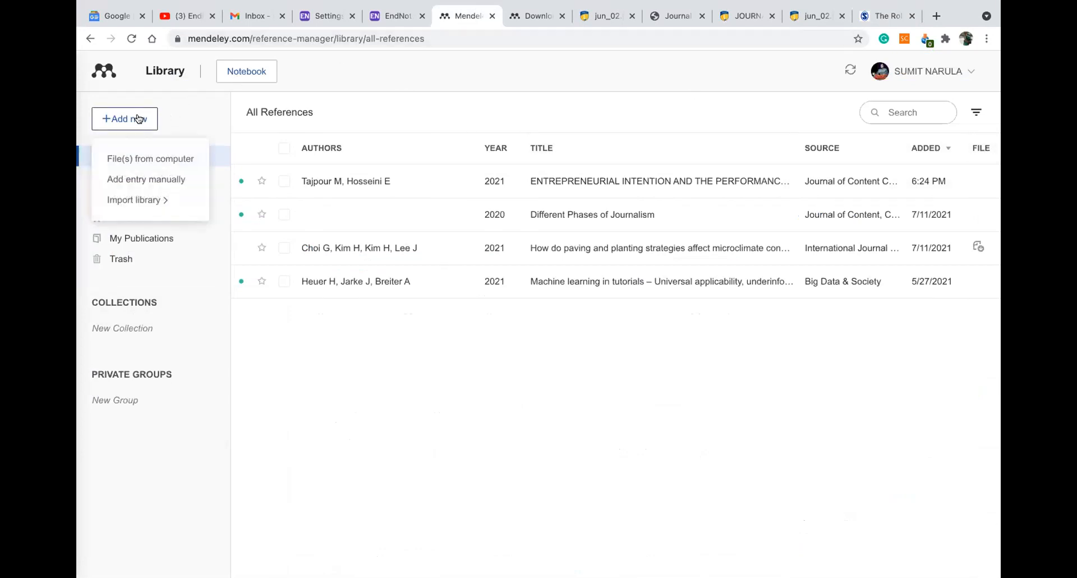
pyautogui.click(140, 179)
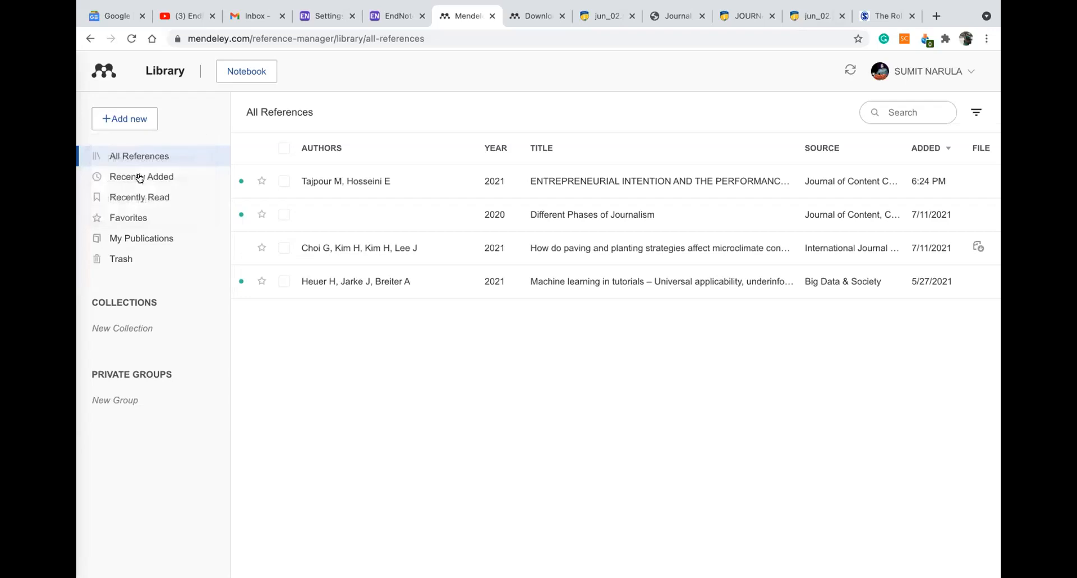
pyautogui.click(265, 174)
pyautogui.hotkey('ctrl', 'v')
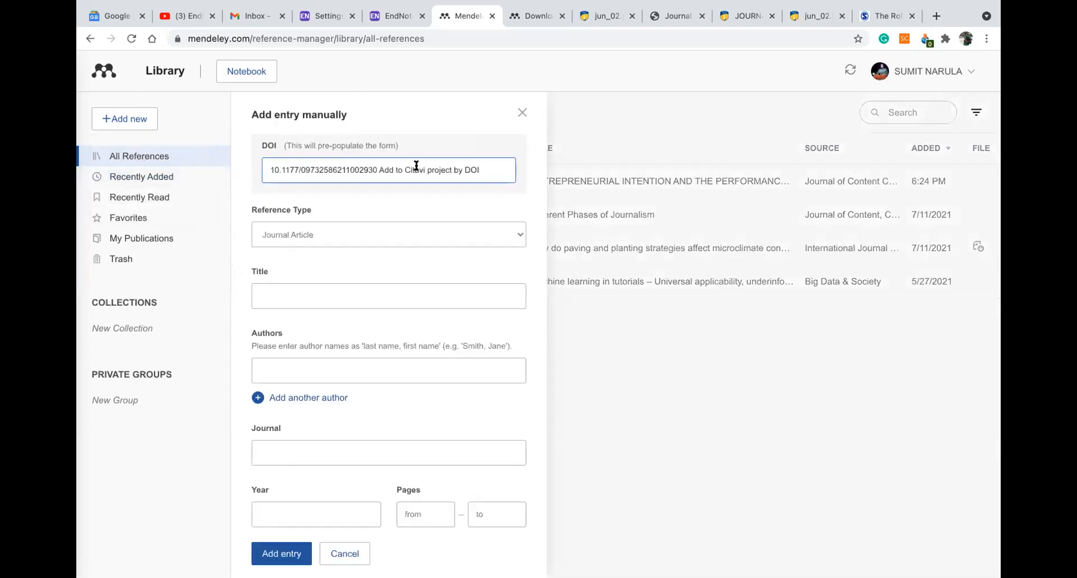
pyautogui.moveTo(384, 167); pyautogui.dragTo(482, 171)
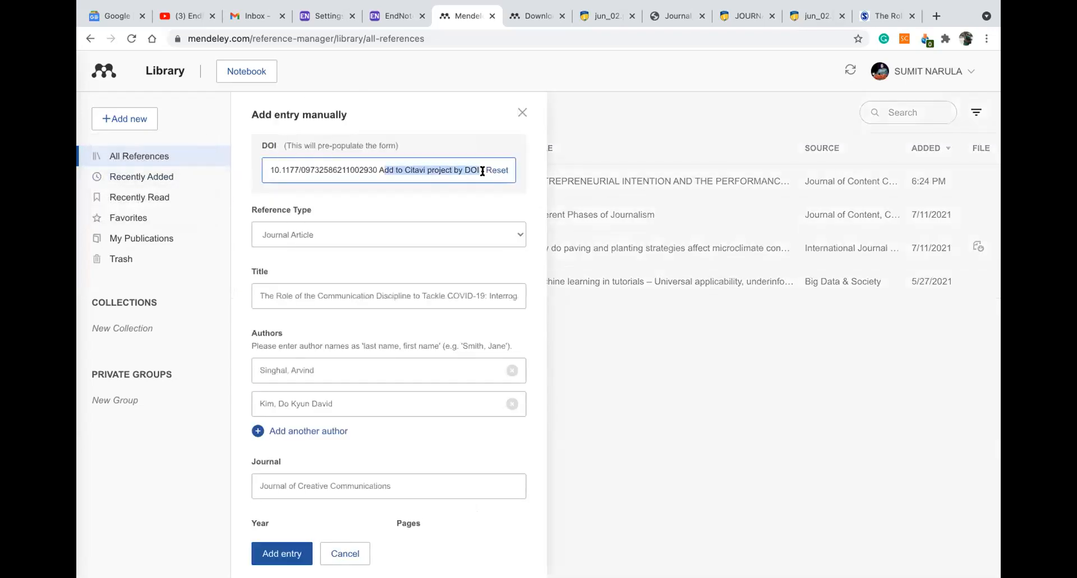
pyautogui.press('BackSpace')
pyautogui.press('BackSpace')
pyautogui.click(268, 166)
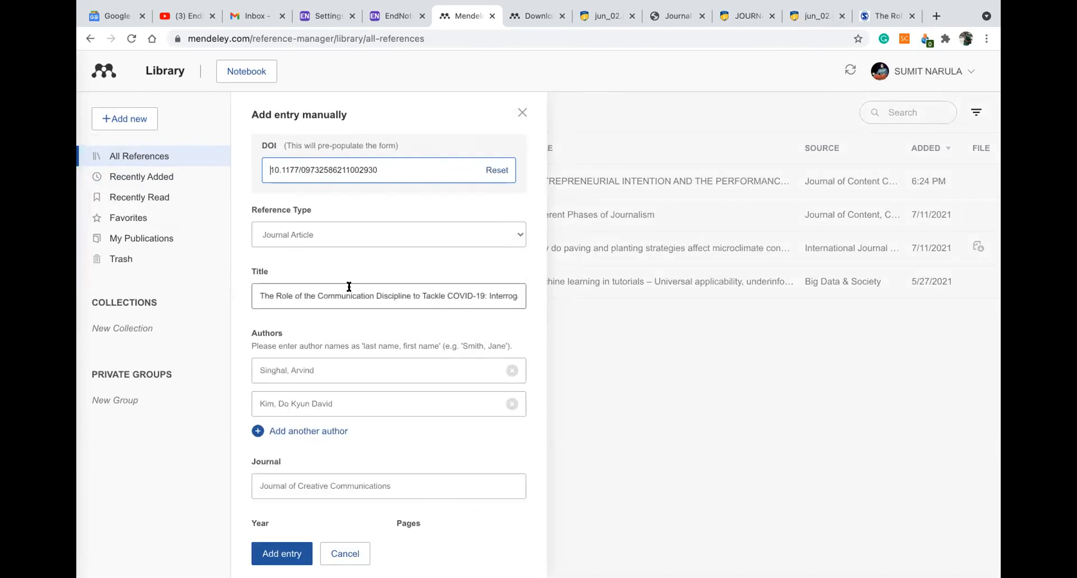
pyautogui.scroll(-6, 367, 302)
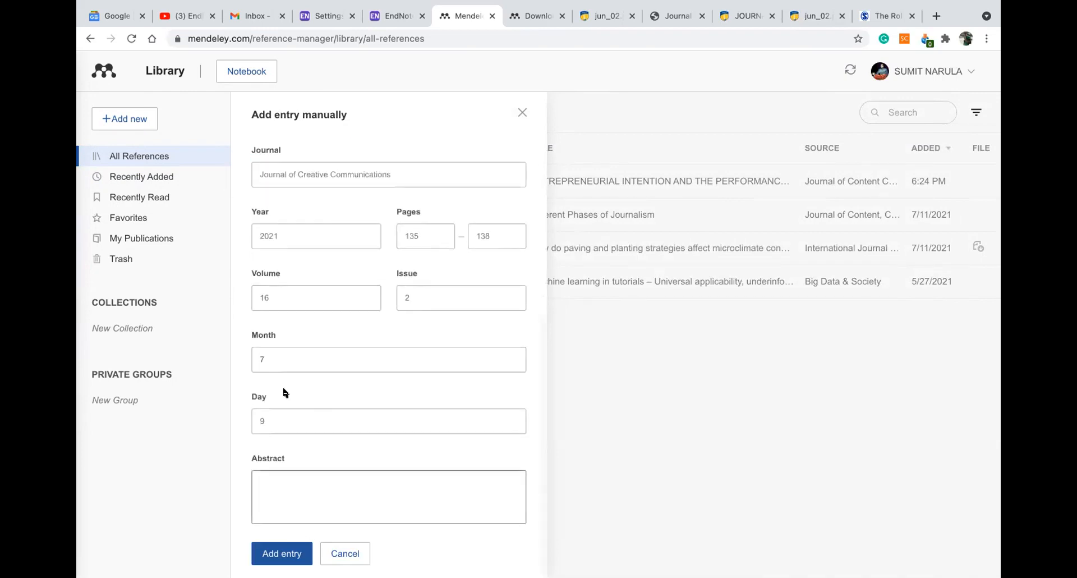
# Add the COVID-19 communication reference to the library and view its full information
pyautogui.click(271, 553)
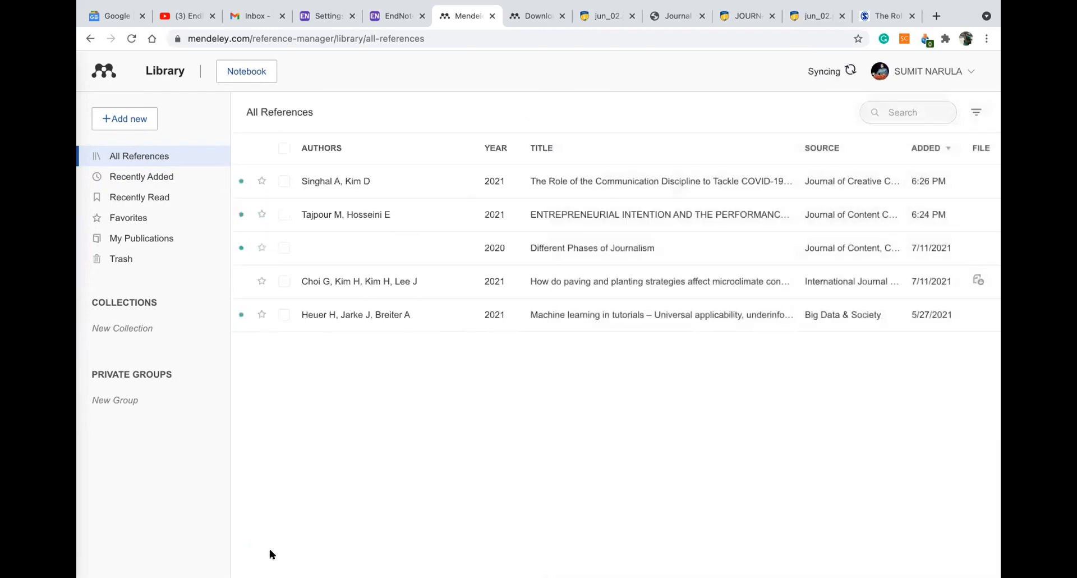
pyautogui.click(599, 182)
pyautogui.click(780, 305)
pyautogui.scroll(-3, 781, 298)
pyautogui.scroll(3, 782, 298)
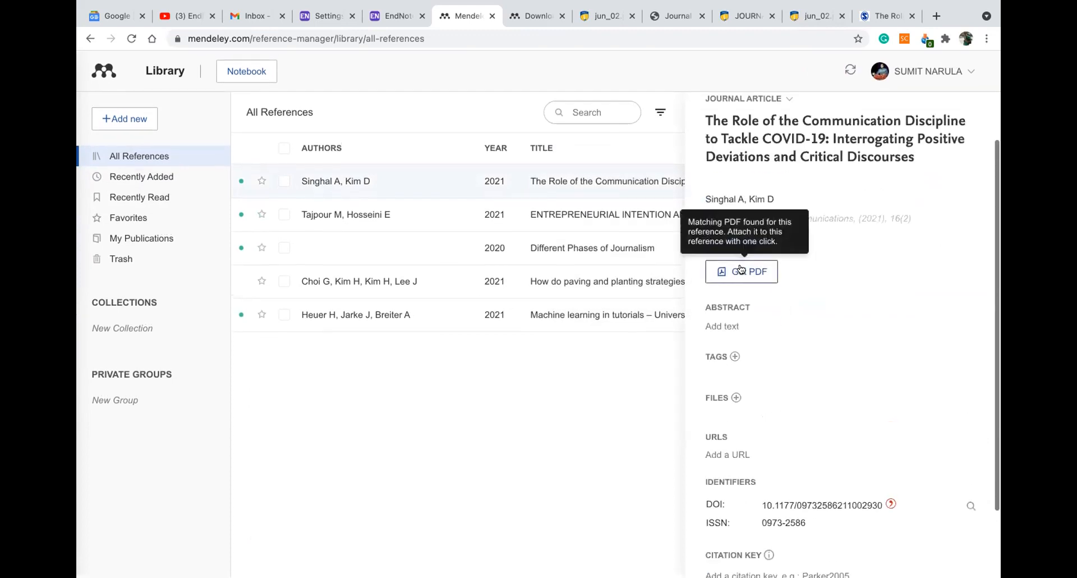
# Try Get PDF twice, dismissing both failure messages, then return to the SAGE article page
pyautogui.click(741, 270)
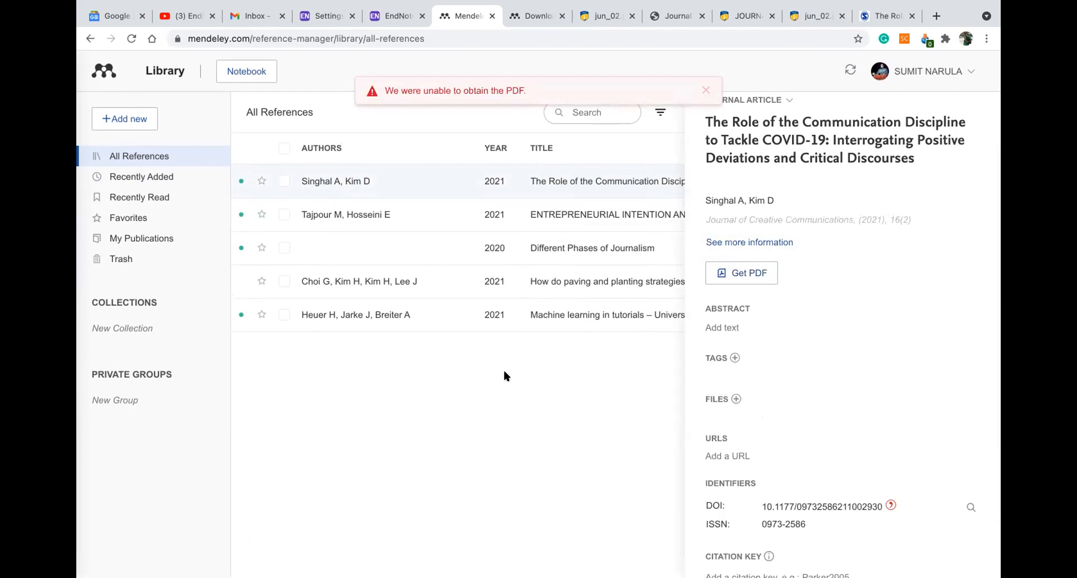
pyautogui.click(706, 90)
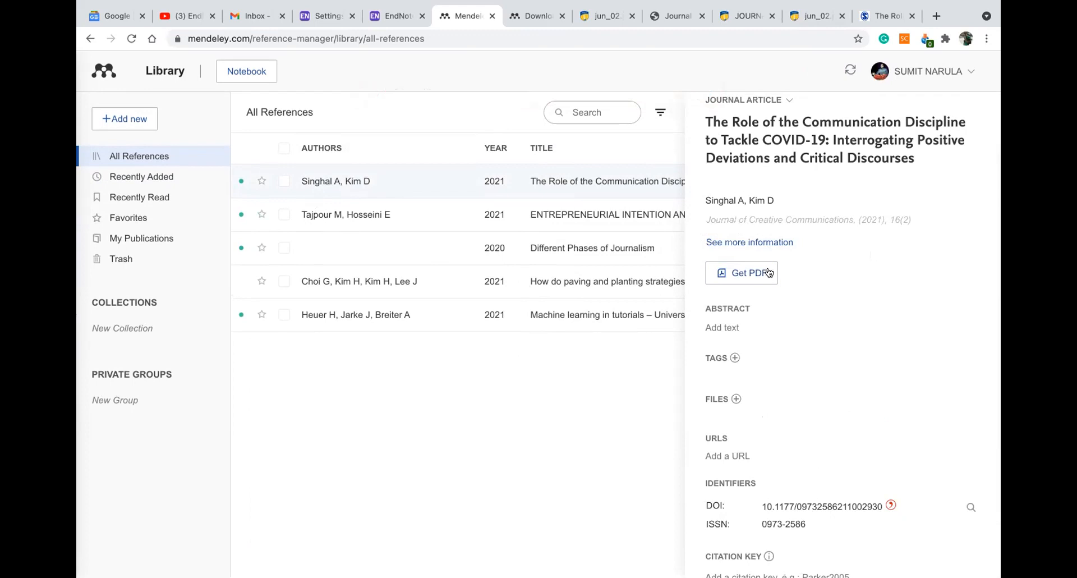
pyautogui.scroll(1, 744, 273)
pyautogui.click(745, 274)
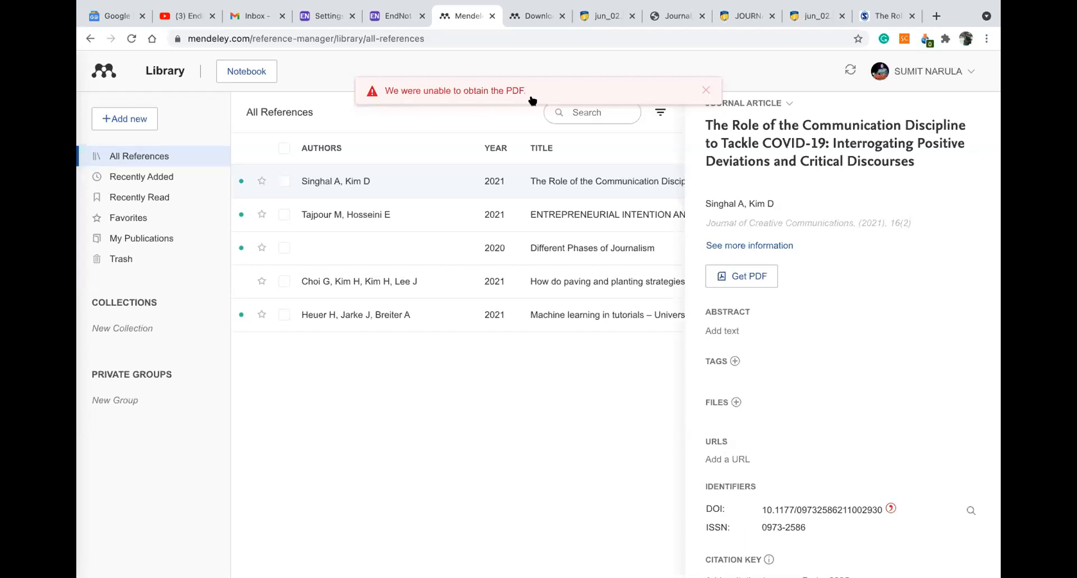
pyautogui.click(704, 90)
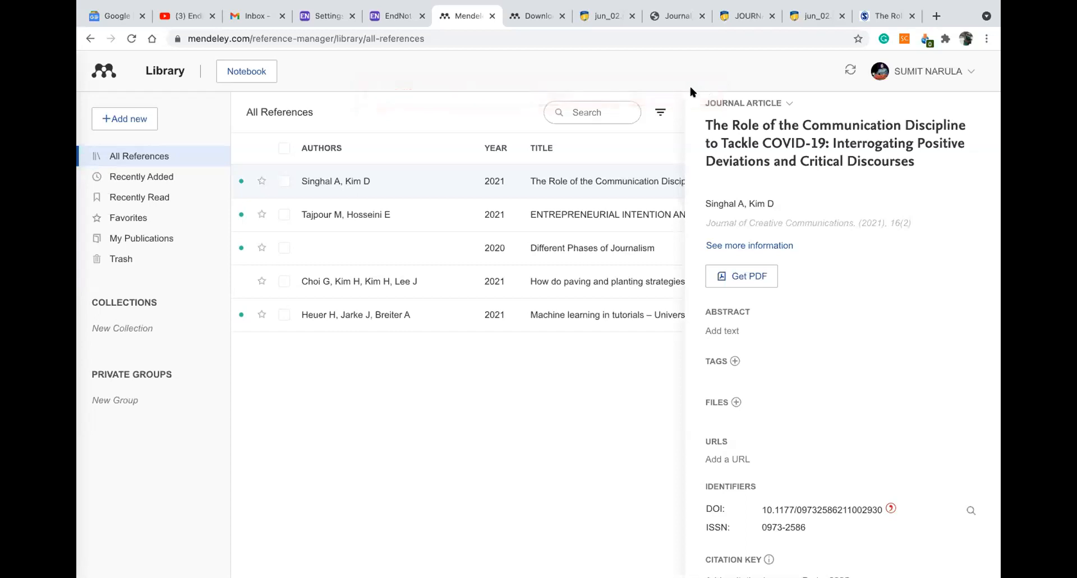
pyautogui.click(869, 14)
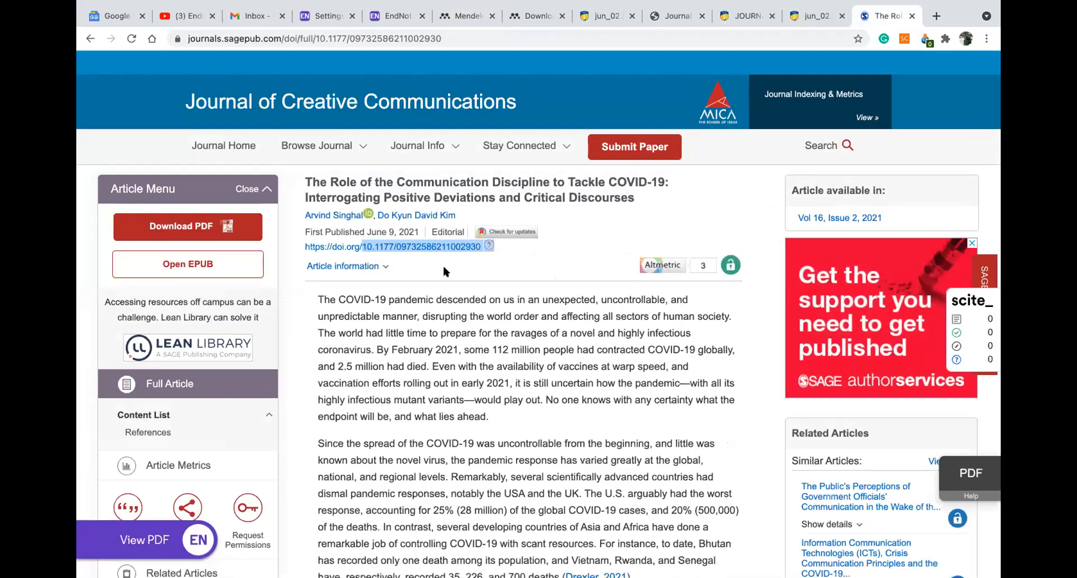
# Open the COVID-19 communication article's PDF in a new tab
pyautogui.scroll(-4, 523, 255)
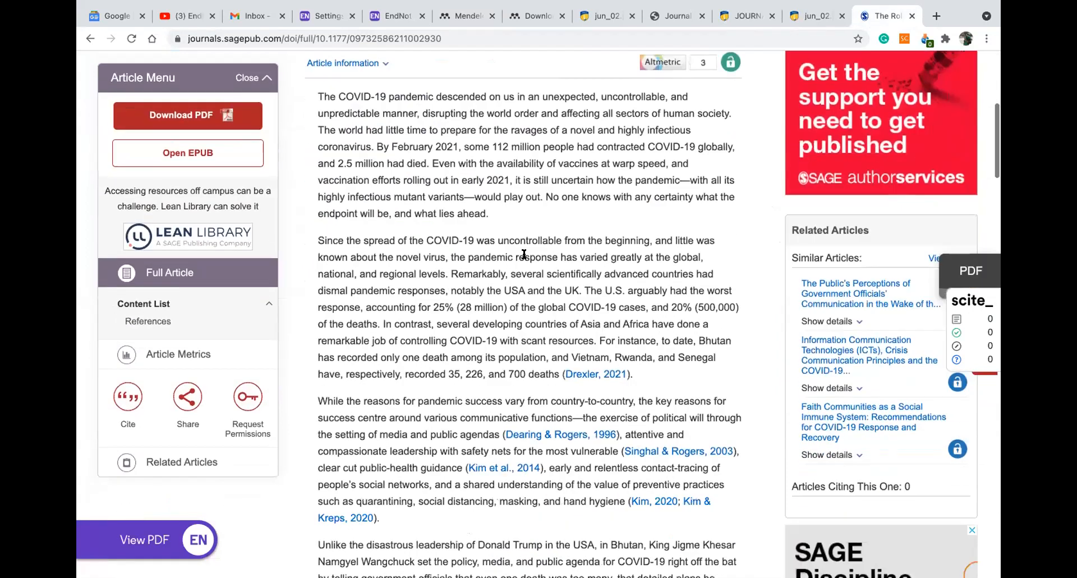
pyautogui.scroll(-15, 523, 256)
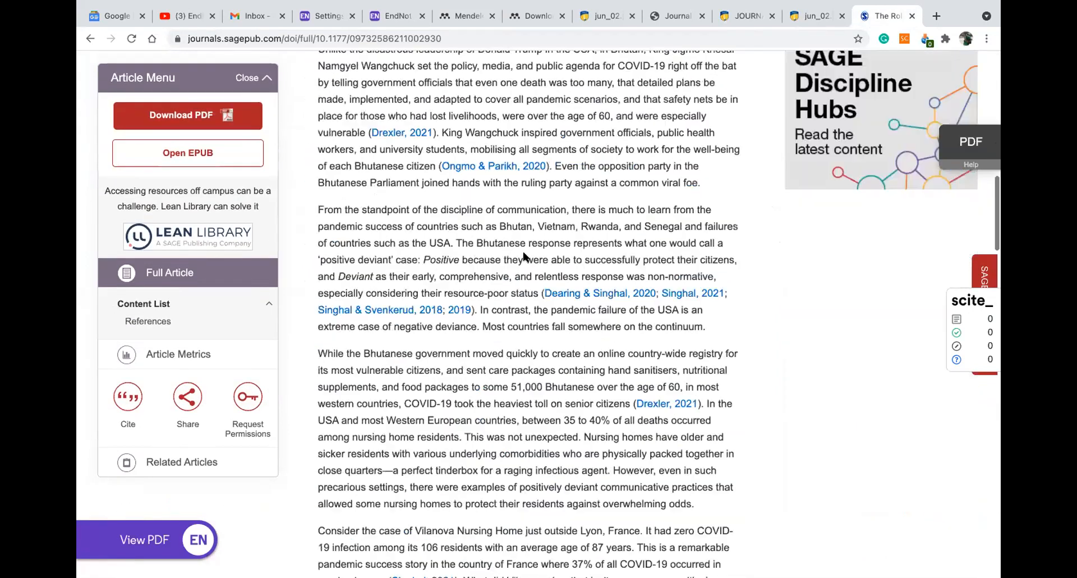
pyautogui.scroll(-15, 523, 256)
pyautogui.scroll(18, 524, 256)
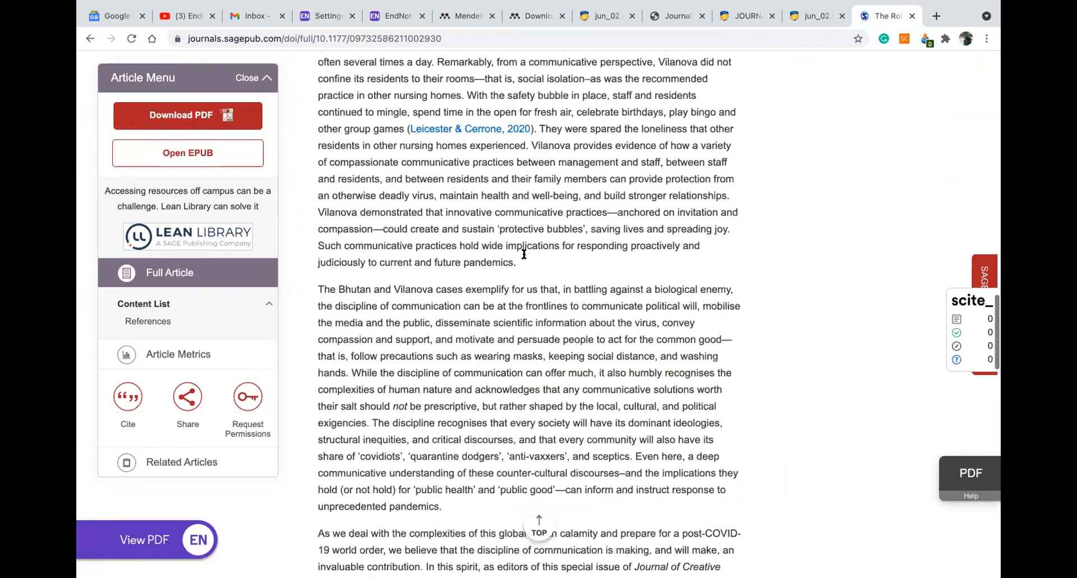
pyautogui.scroll(20, 523, 257)
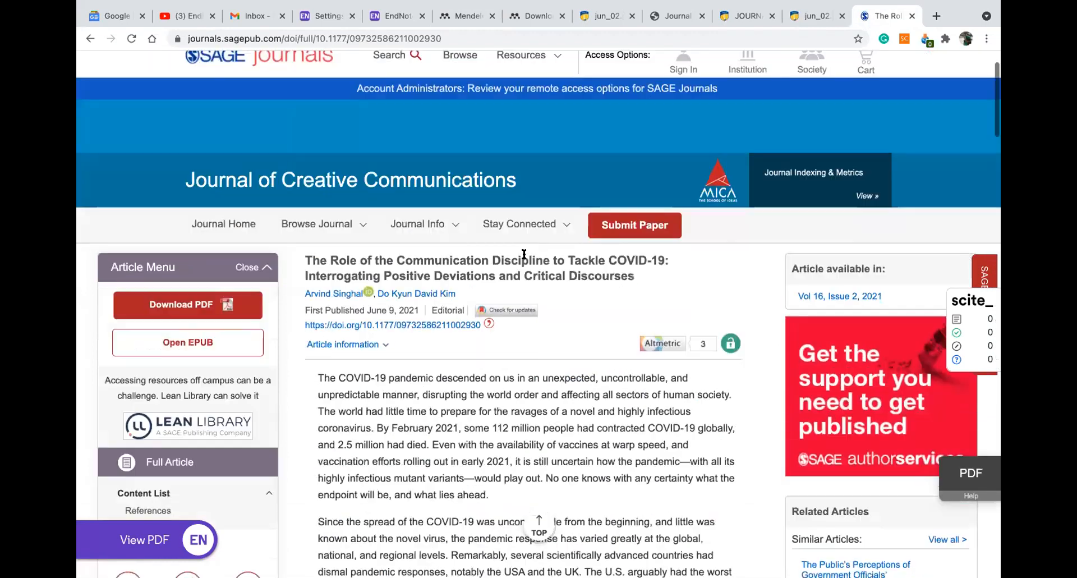
pyautogui.scroll(-2, 432, 236)
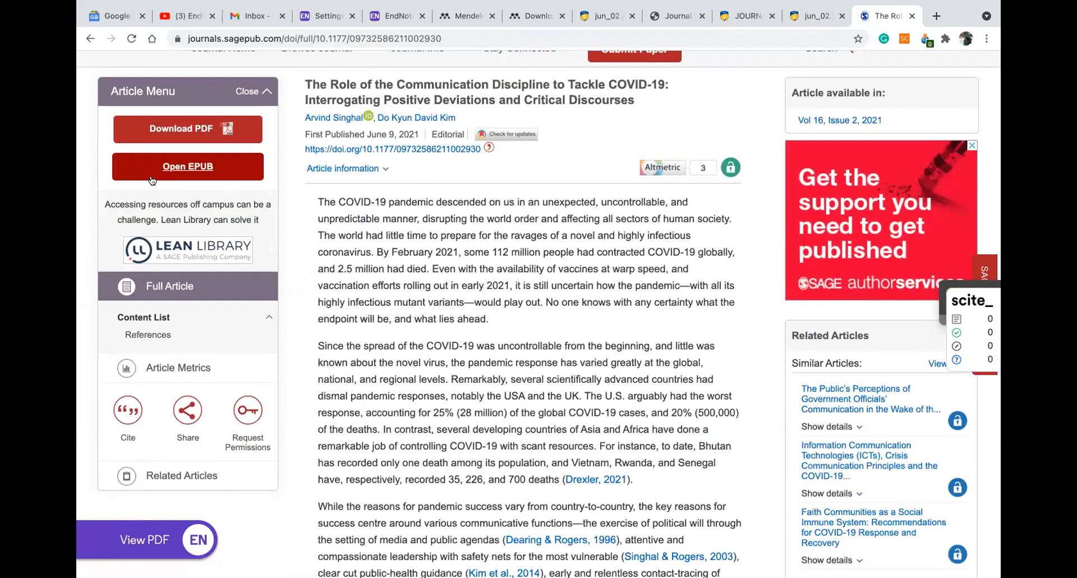
pyautogui.click(177, 129)
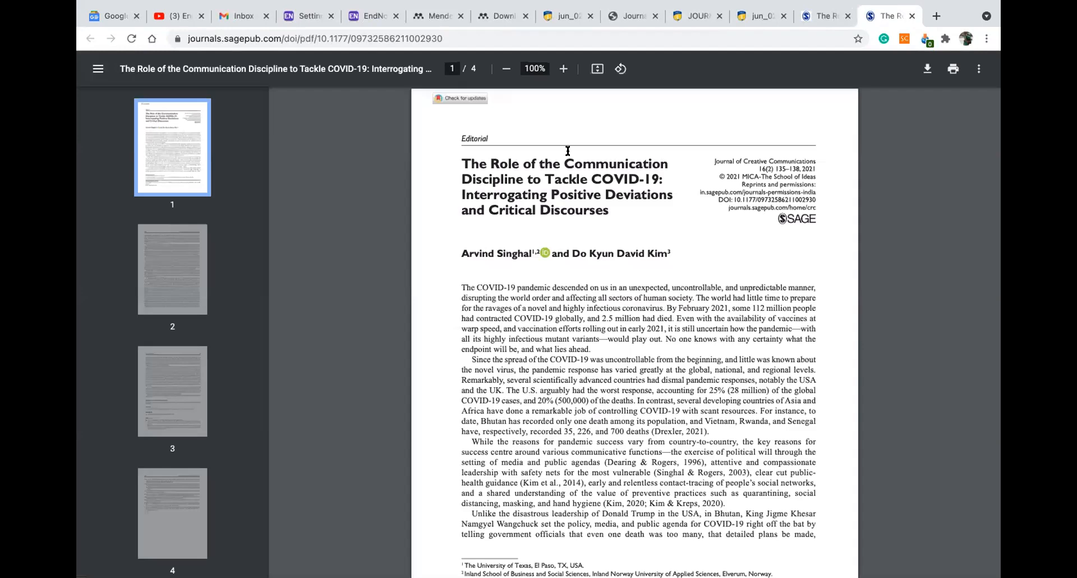
pyautogui.scroll(-20, 568, 150)
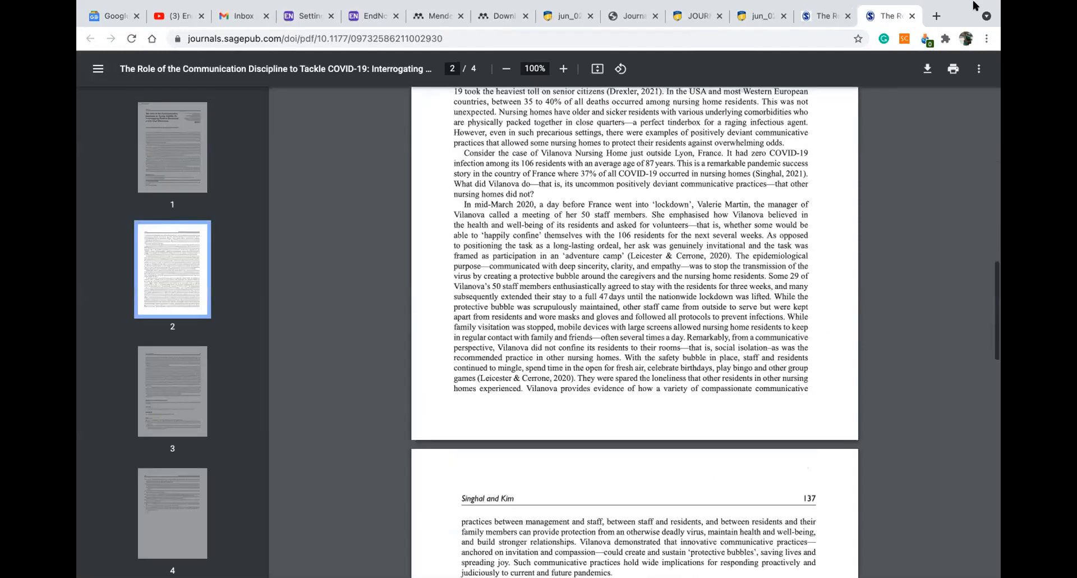
pyautogui.click(927, 69)
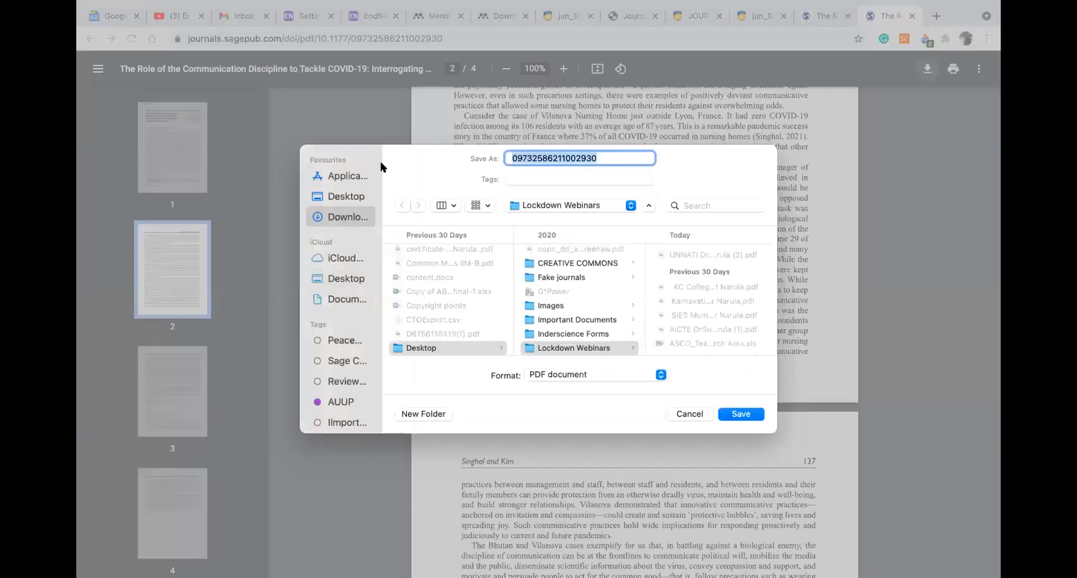
pyautogui.click(344, 277)
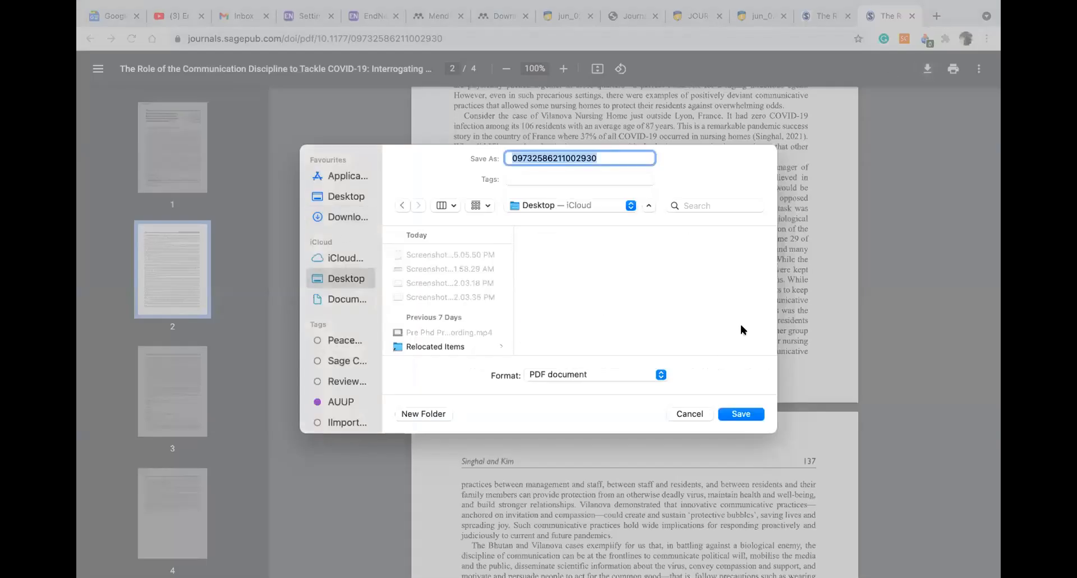
pyautogui.click(733, 415)
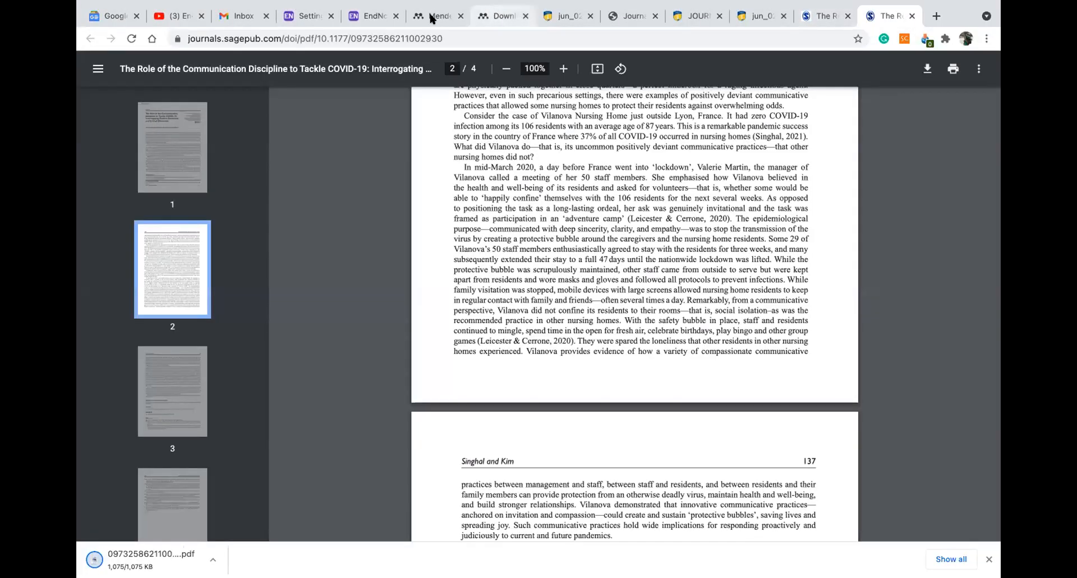
# Check the Singhal reference's info, annotations and notebook, then delete it from All References
pyautogui.click(432, 17)
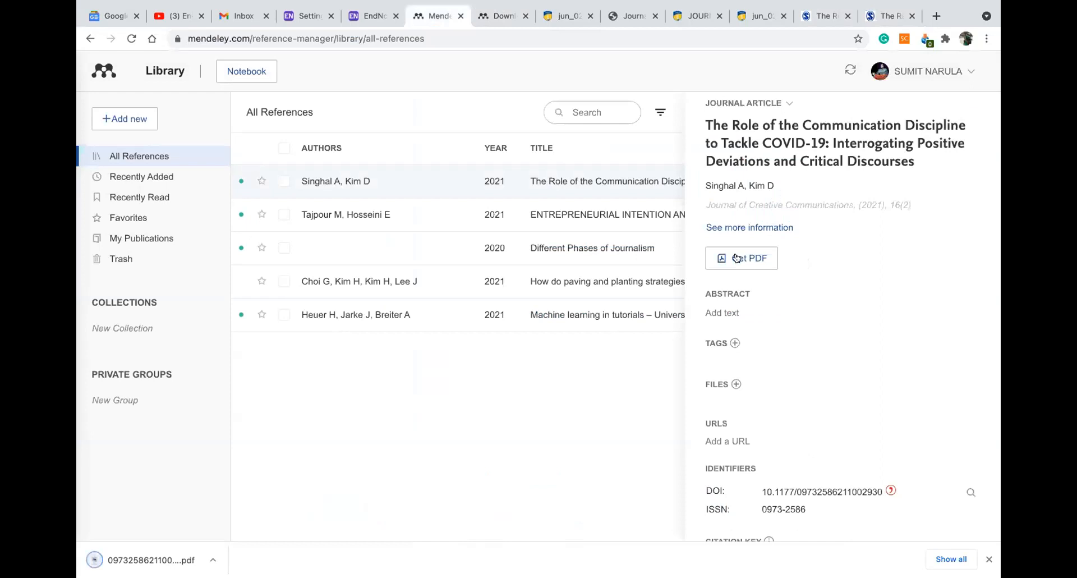
pyautogui.scroll(-2, 784, 356)
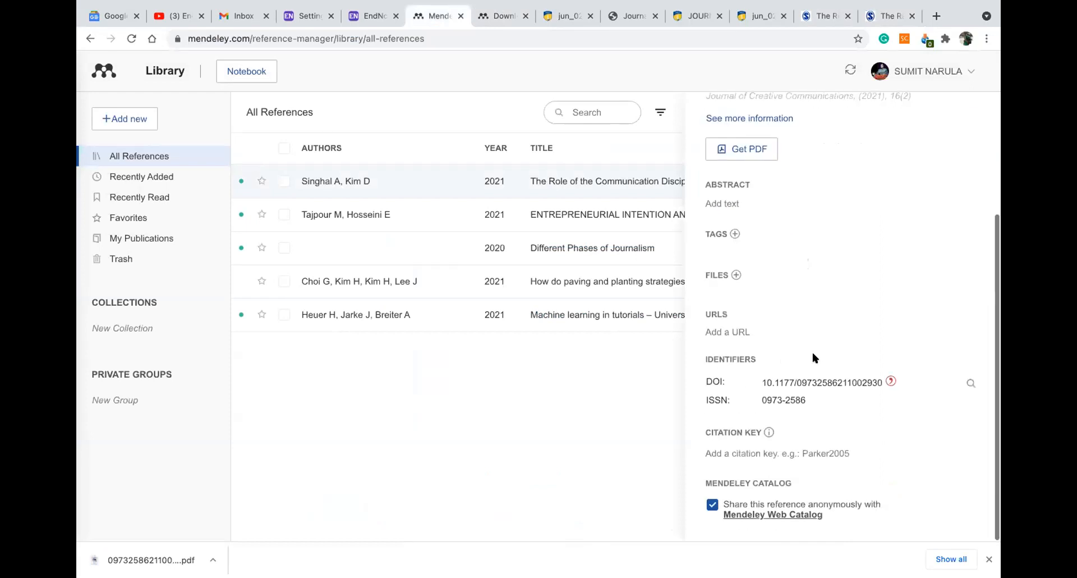
pyautogui.scroll(3, 809, 349)
pyautogui.click(766, 283)
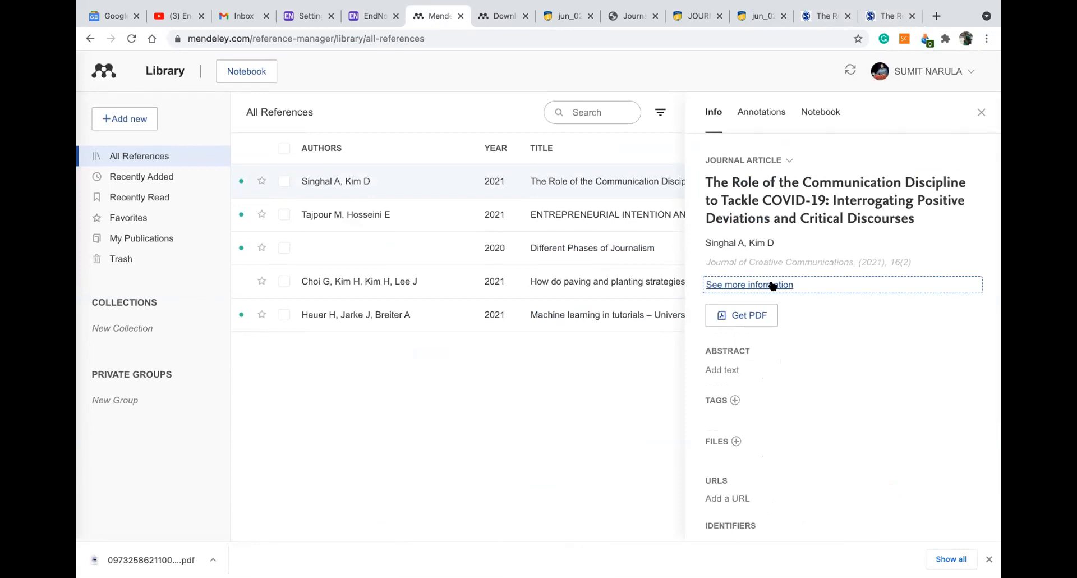
pyautogui.click(747, 113)
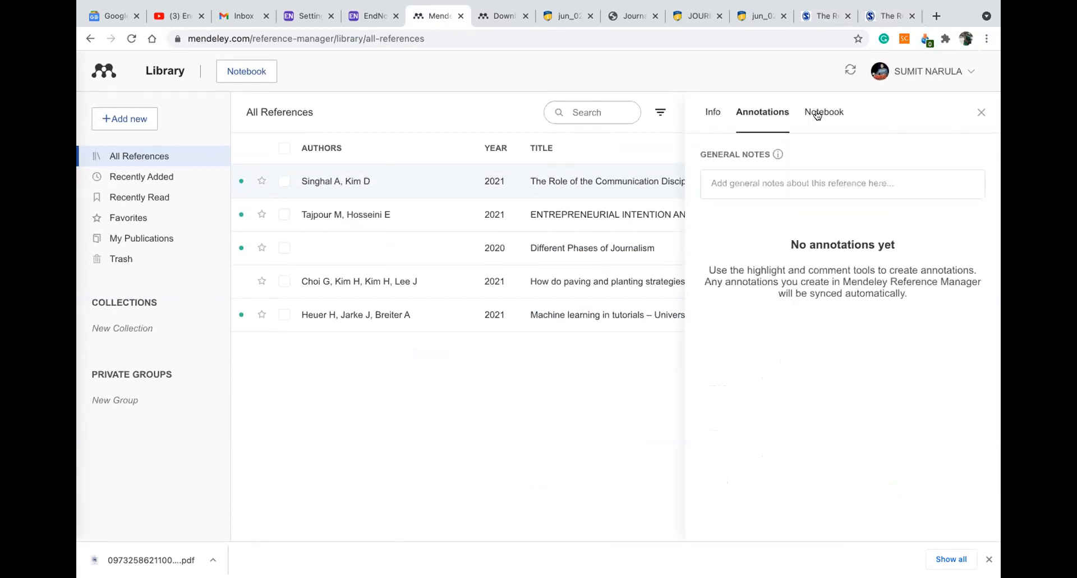
pyautogui.click(818, 114)
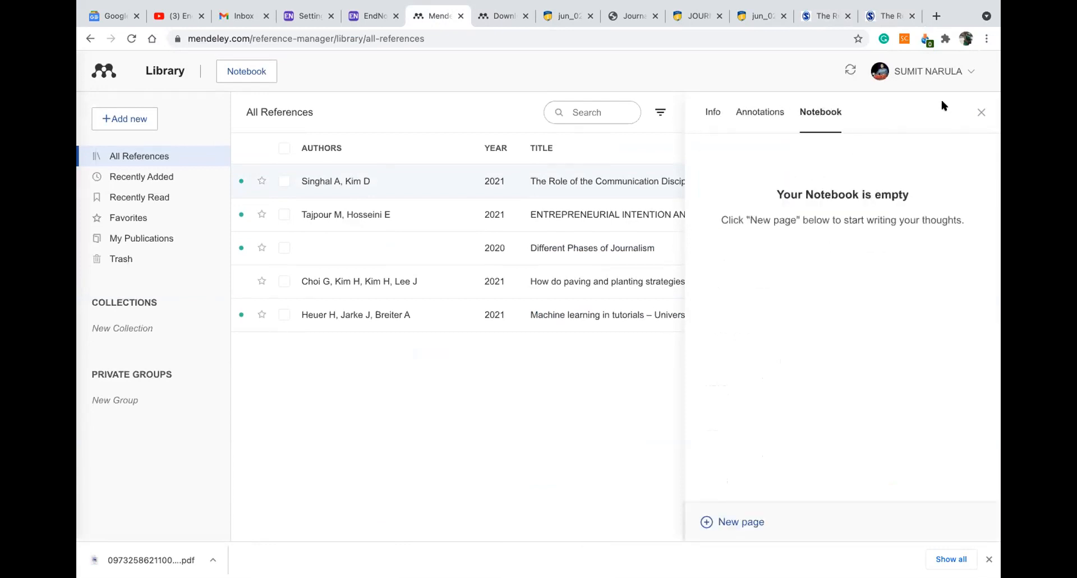
pyautogui.click(981, 113)
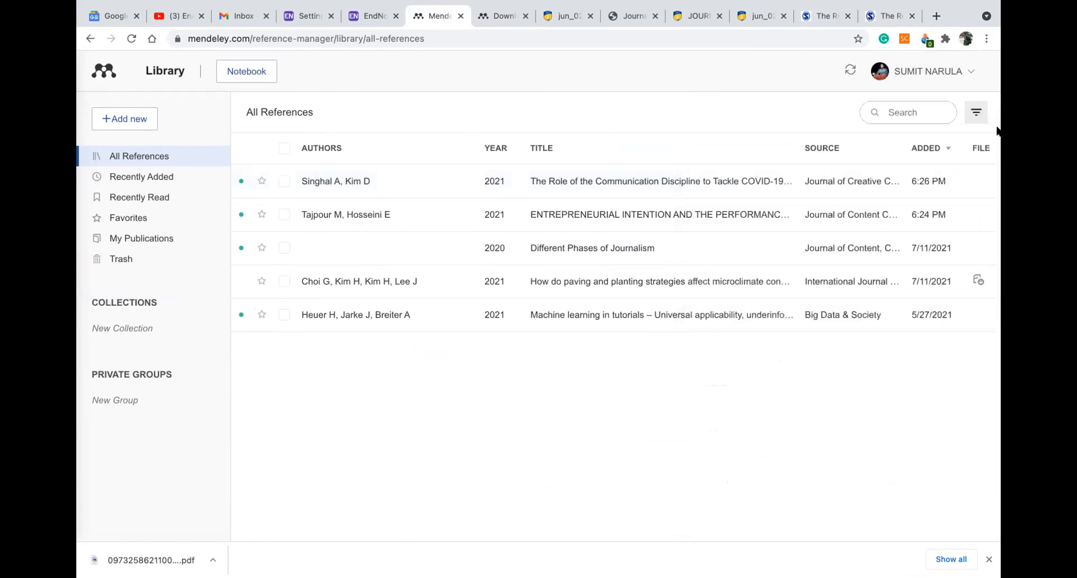
pyautogui.click(284, 180)
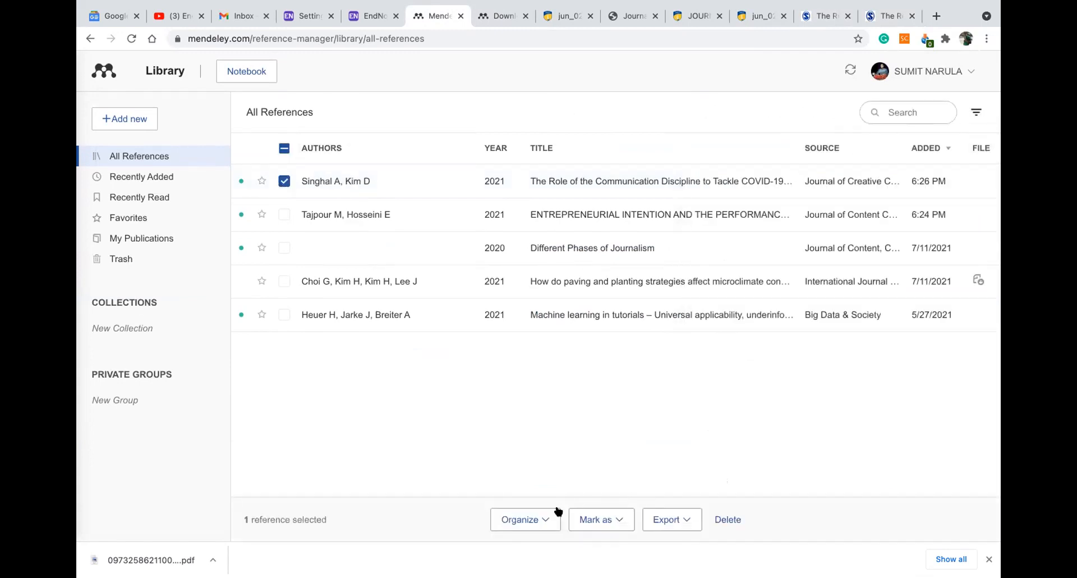
pyautogui.click(727, 519)
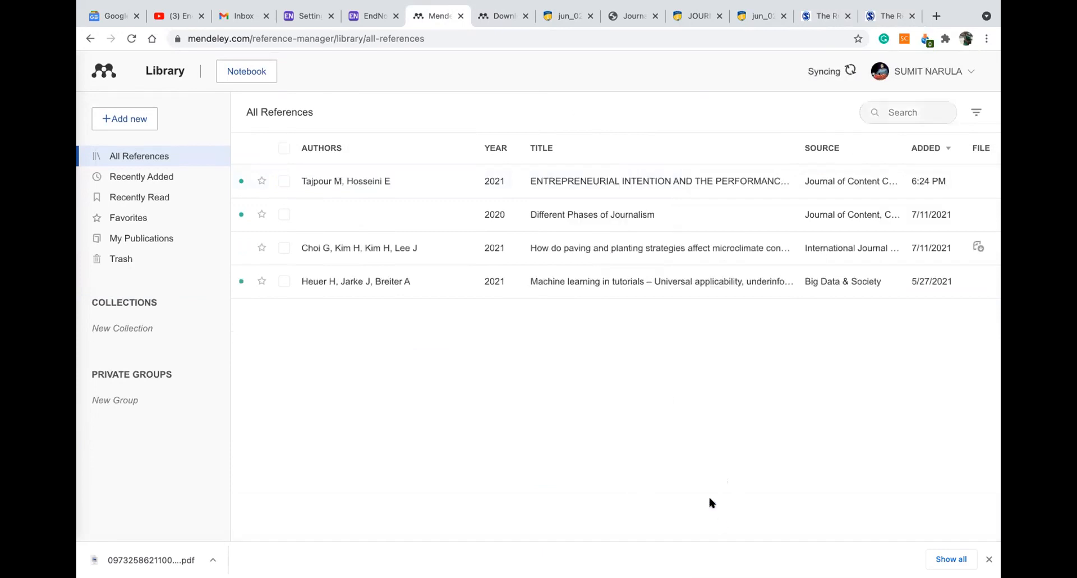
# Upload 09732586211002930.pdf from the computer to recreate the Singhal reference with its file attached
pyautogui.click(140, 117)
pyautogui.click(137, 161)
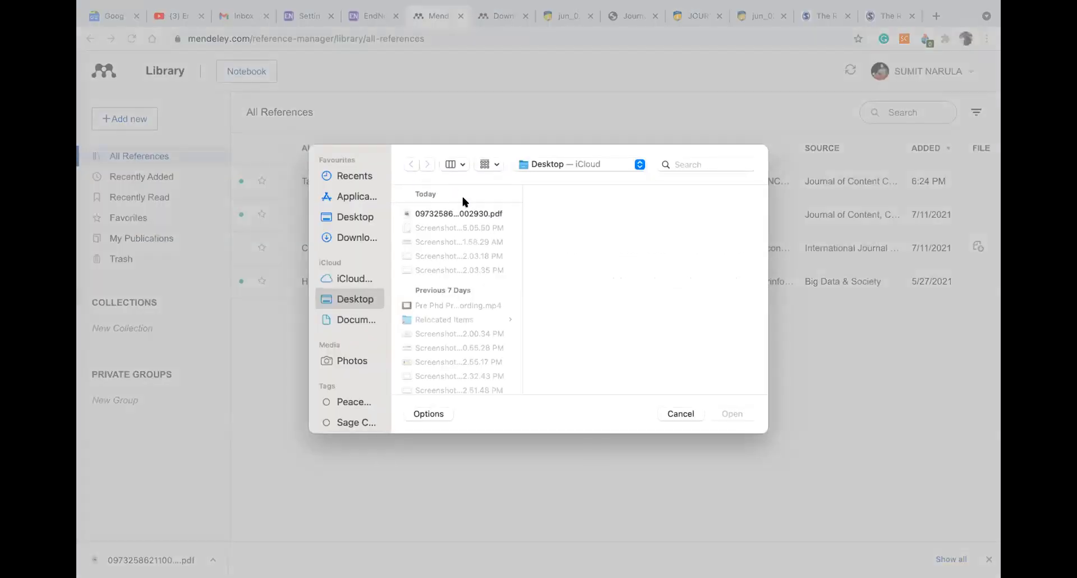
pyautogui.click(468, 213)
pyautogui.click(731, 414)
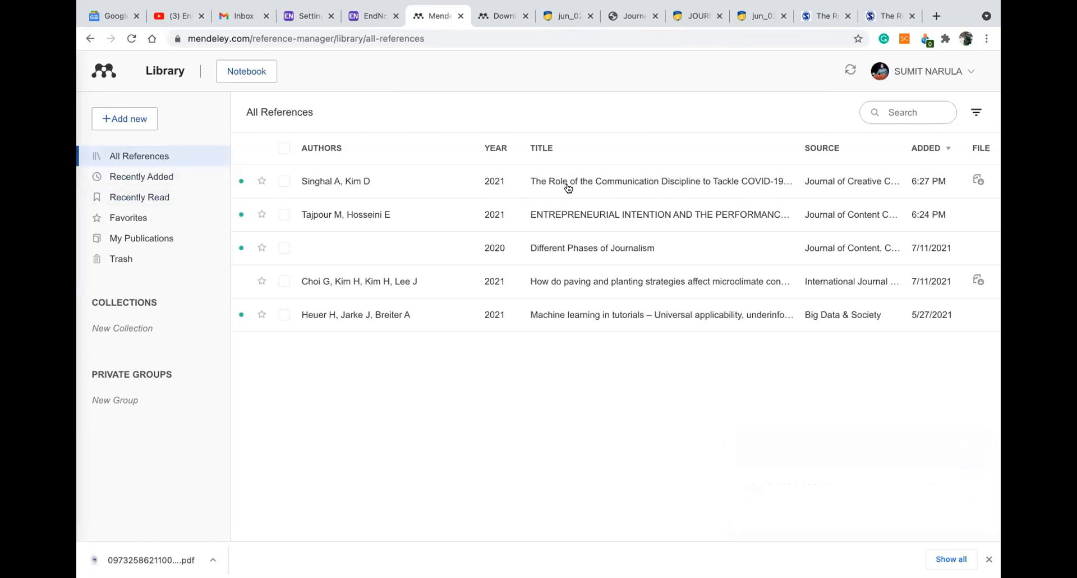
# Browse the Singhal reference's Info details, including its PDF and DOI, and bring up the add-new options
pyautogui.click(602, 187)
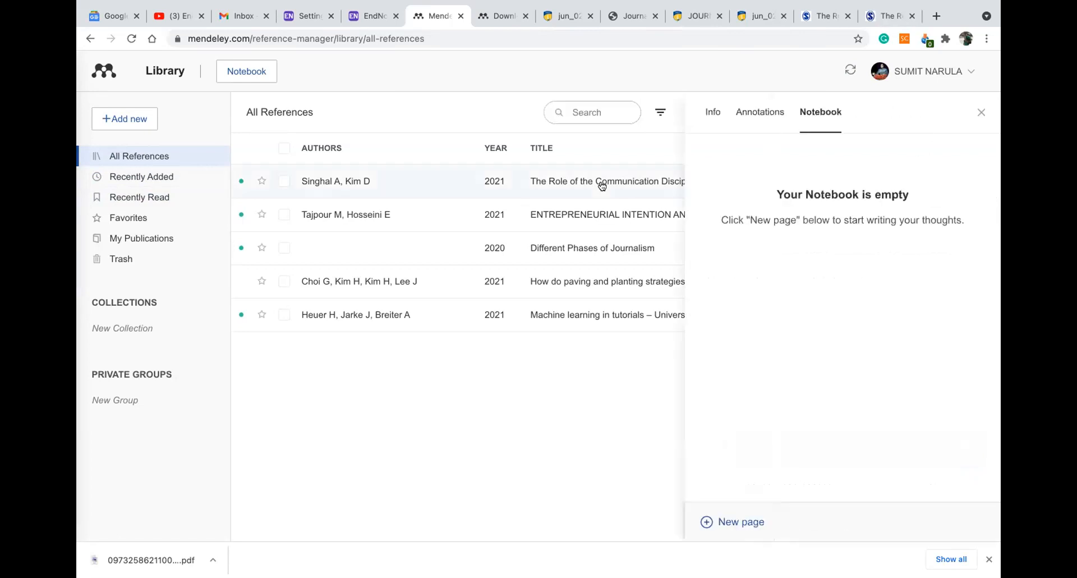
pyautogui.click(715, 117)
pyautogui.scroll(-5, 821, 261)
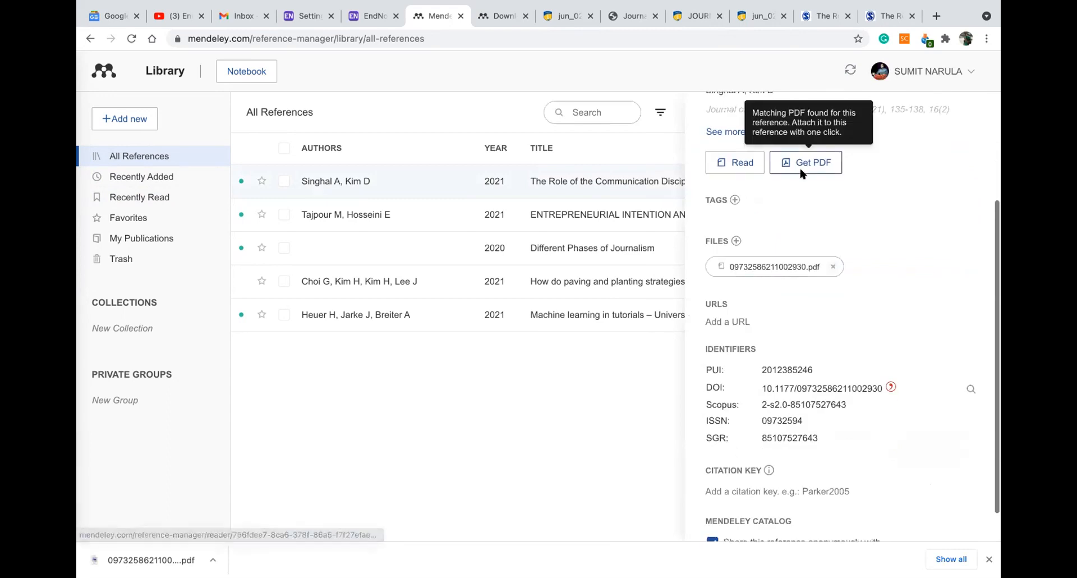
pyautogui.scroll(-2, 784, 248)
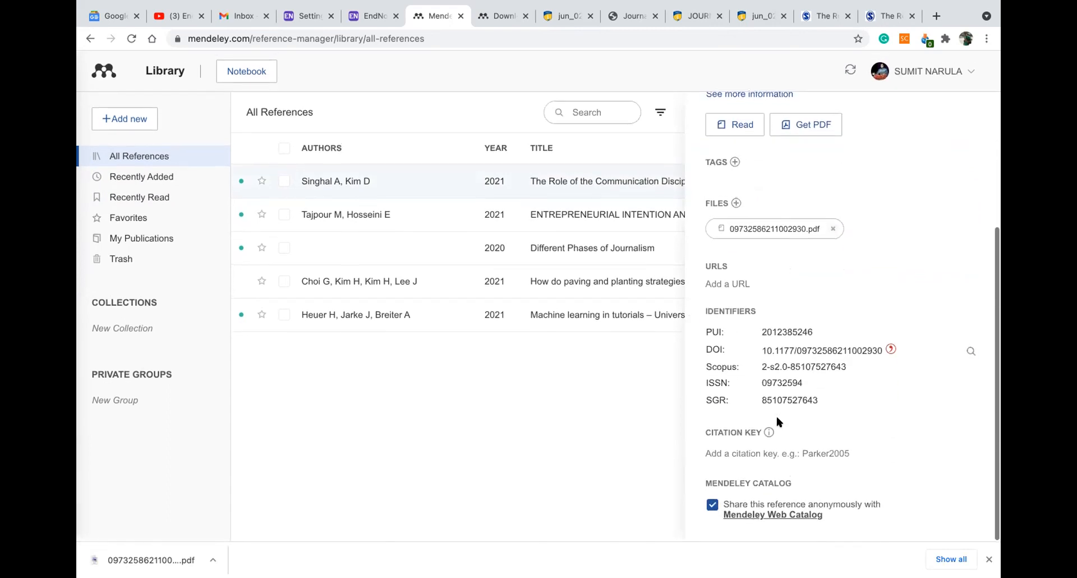
pyautogui.scroll(1, 772, 364)
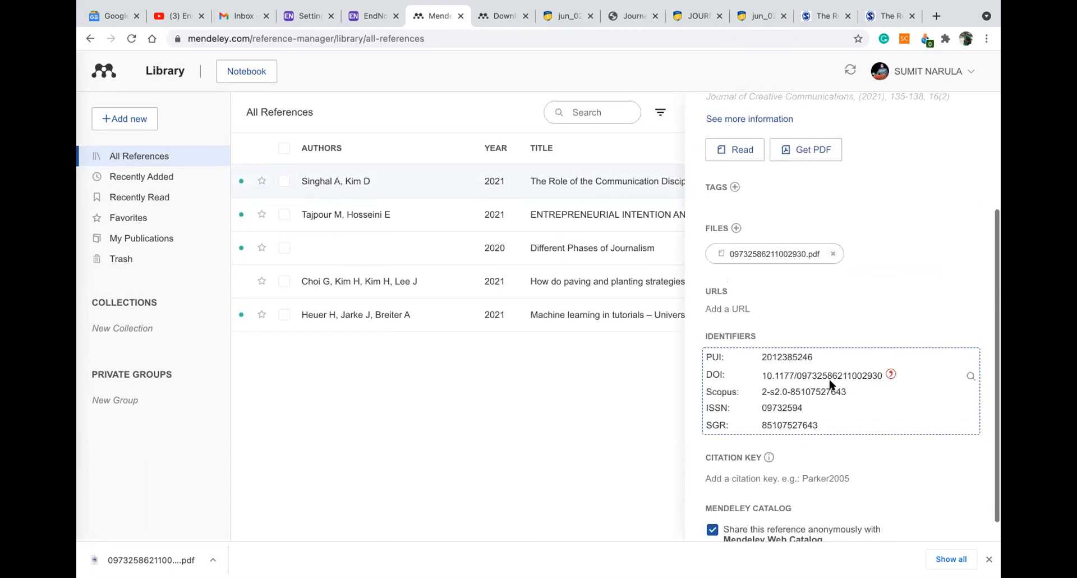
pyautogui.scroll(5, 858, 375)
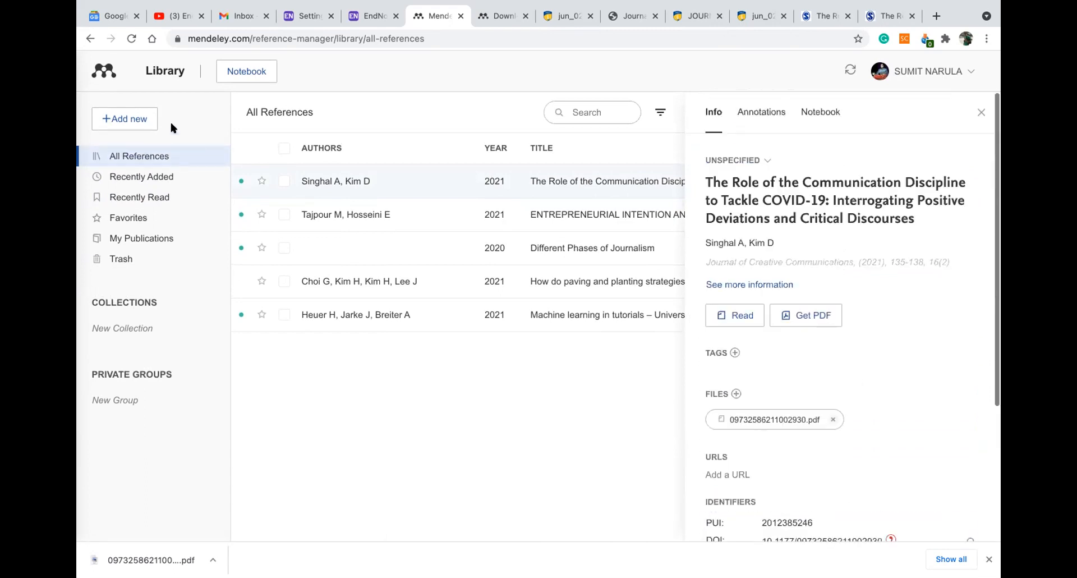
pyautogui.click(136, 119)
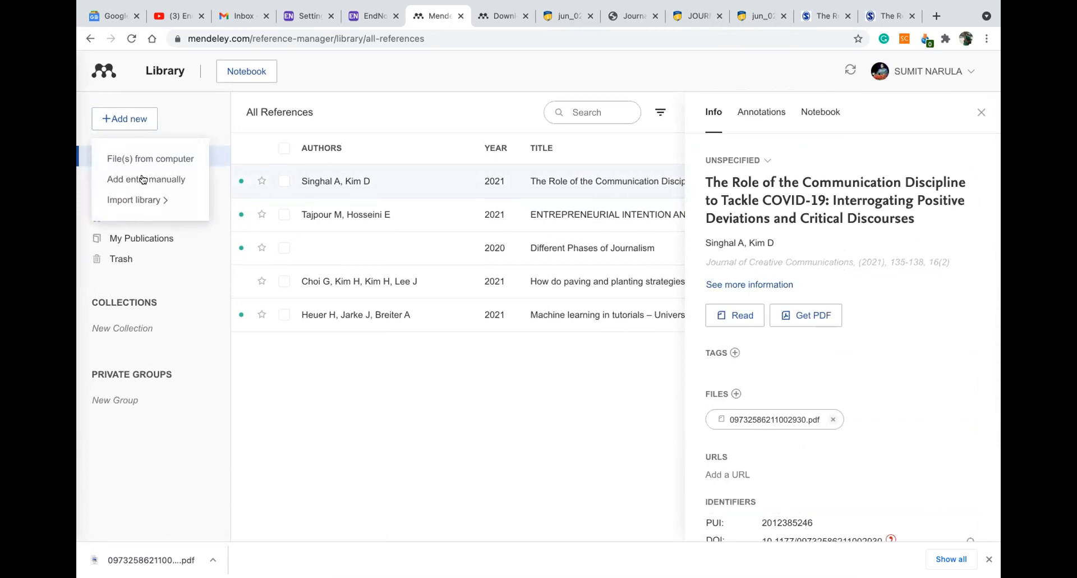
pyautogui.click(143, 179)
pyautogui.click(342, 163)
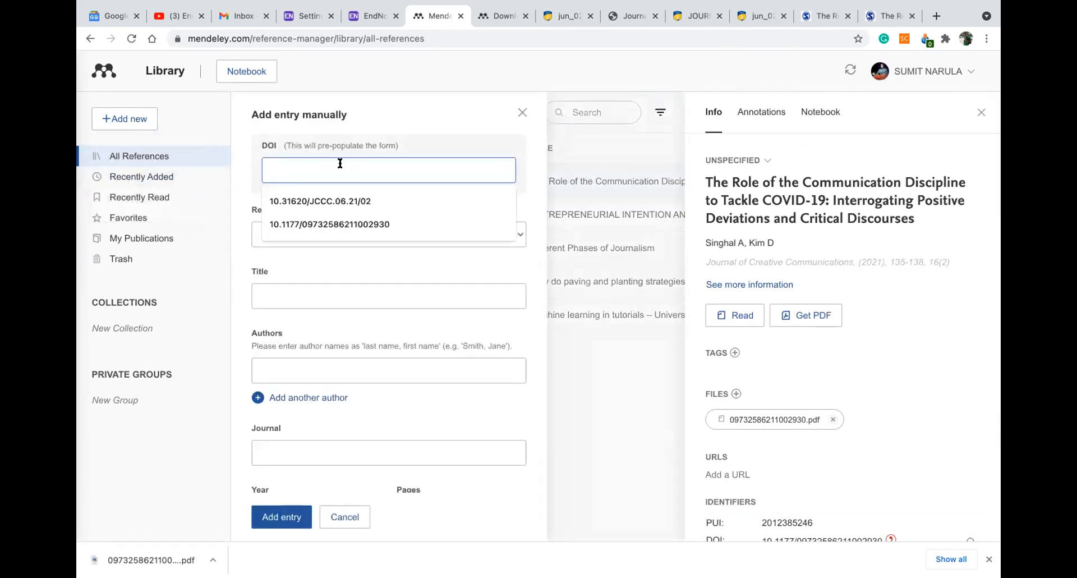
pyautogui.click(330, 223)
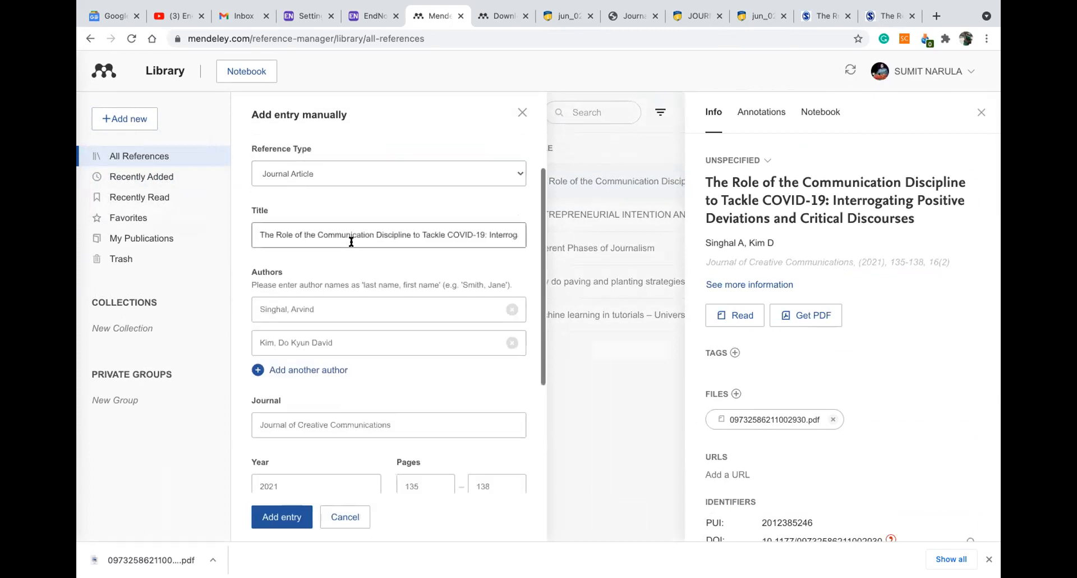
pyautogui.scroll(-5, 351, 241)
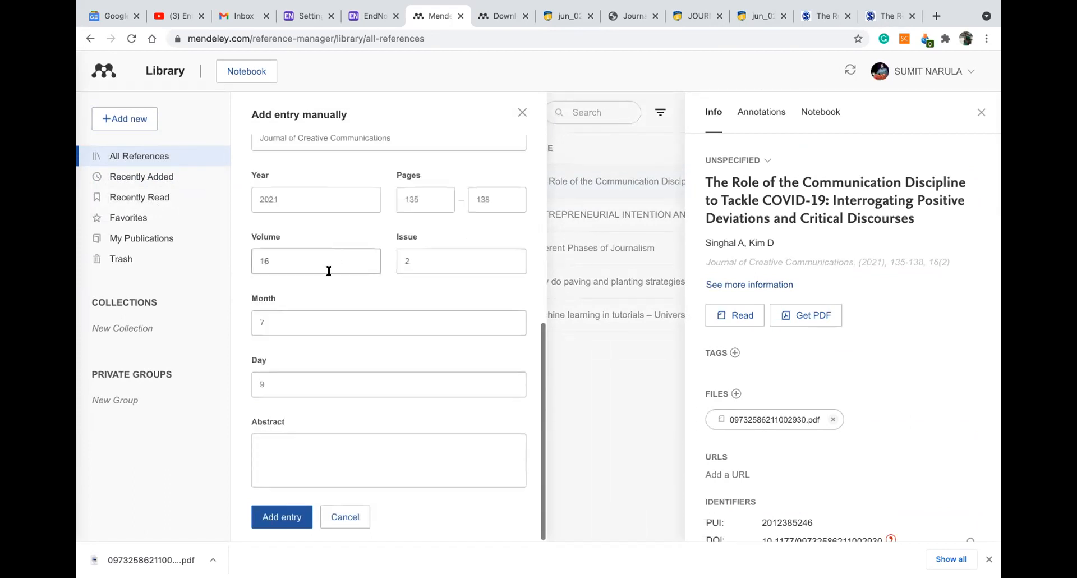
pyautogui.click(286, 517)
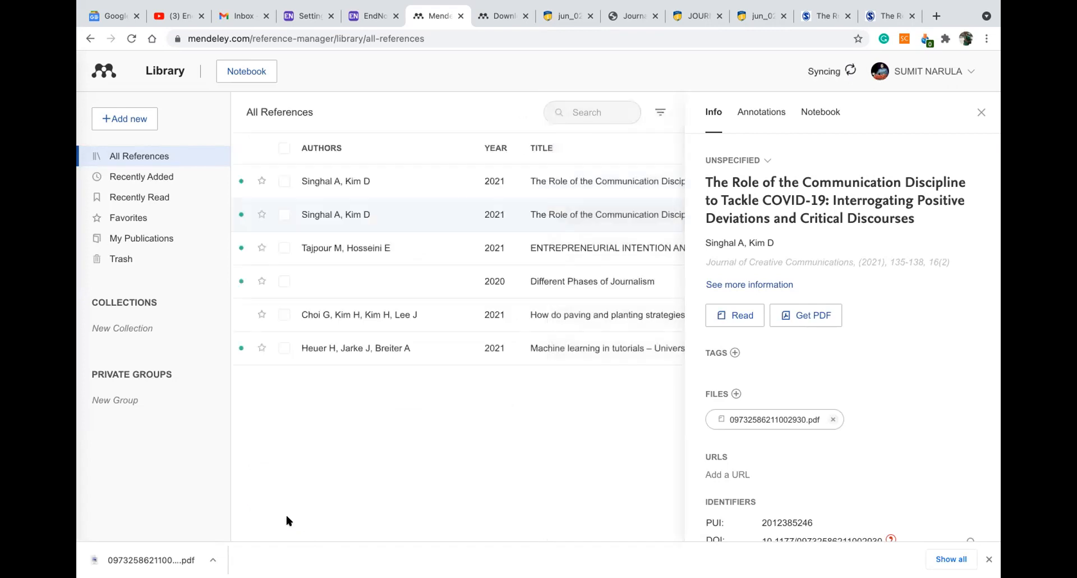
pyautogui.click(979, 112)
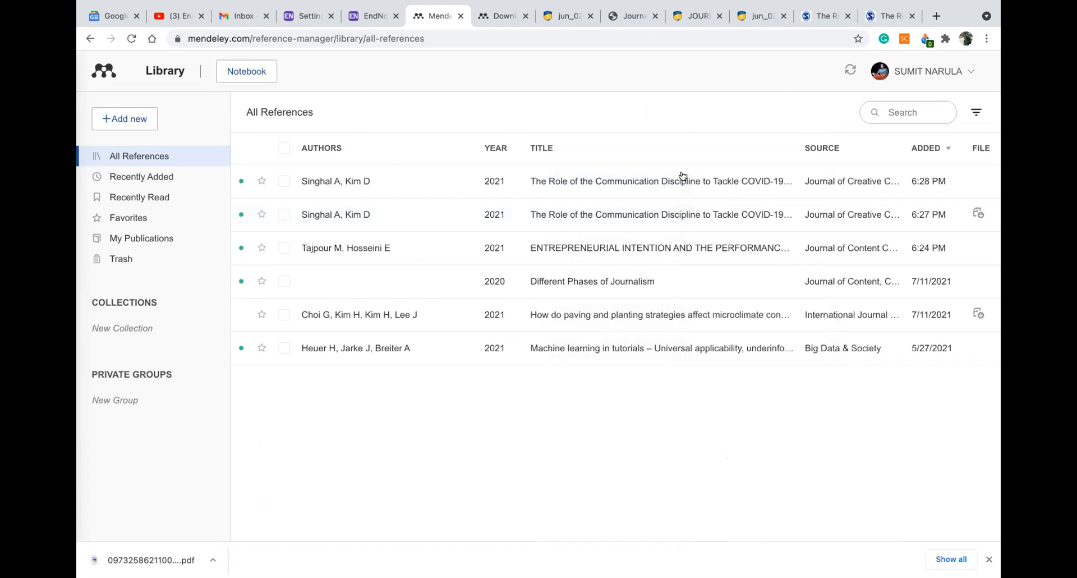
# Try Get PDF on the new reference, dismiss the failure message, and return to the browser PDF
pyautogui.click(344, 179)
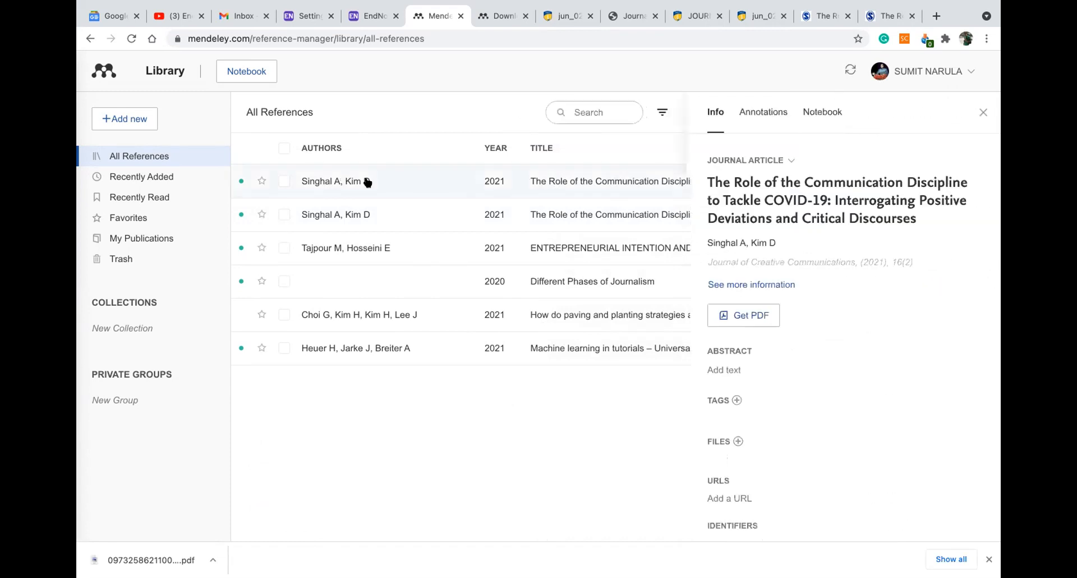
pyautogui.scroll(-2, 813, 247)
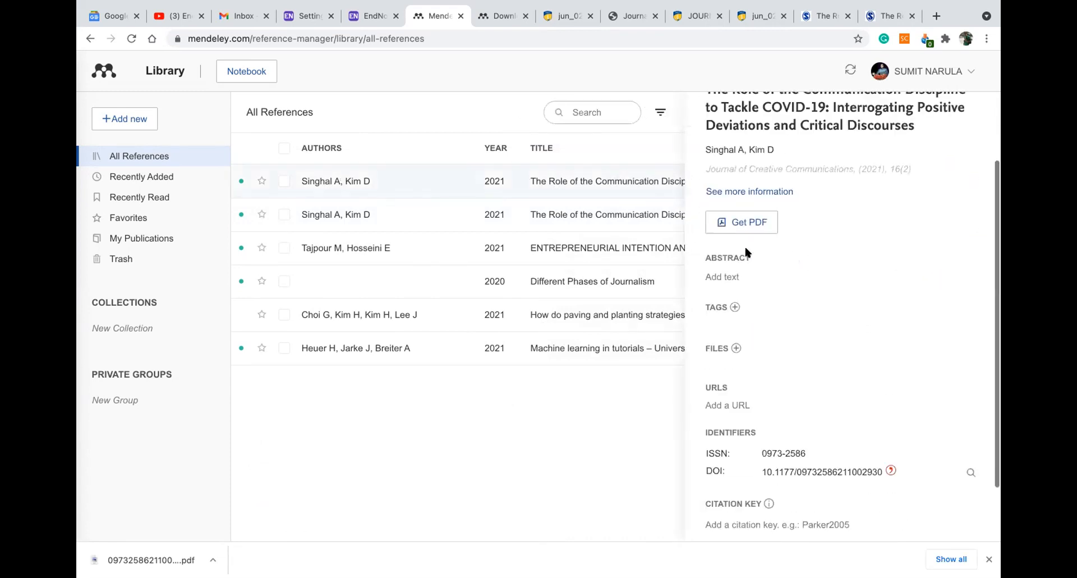
pyautogui.click(742, 224)
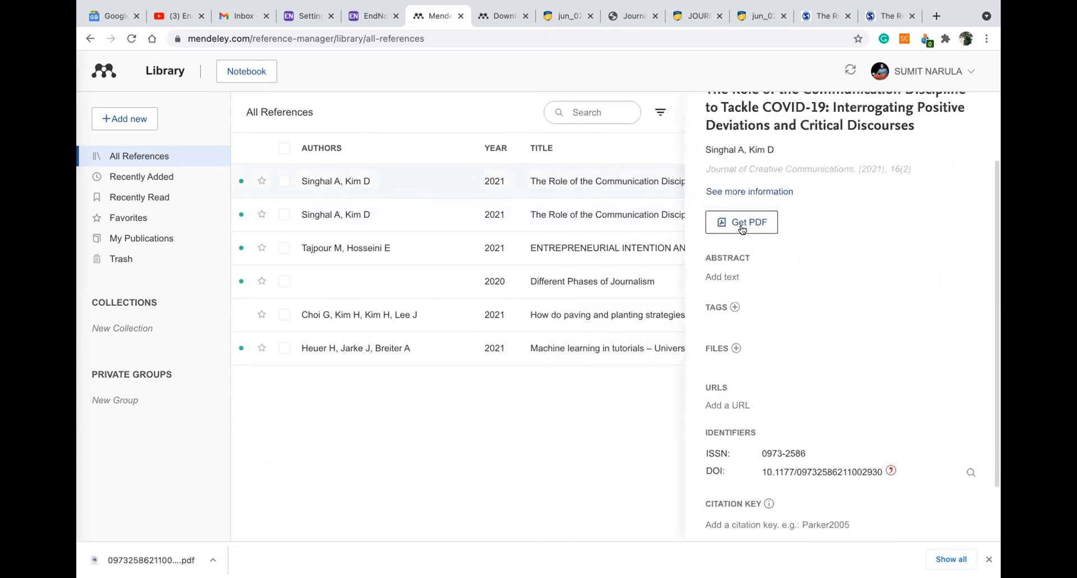
pyautogui.click(698, 89)
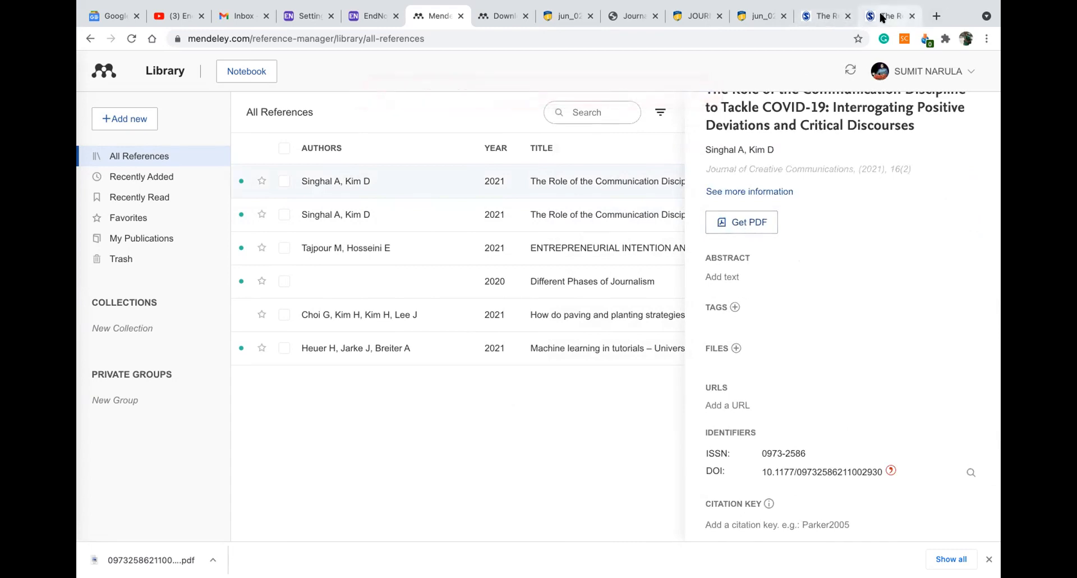
pyautogui.click(882, 18)
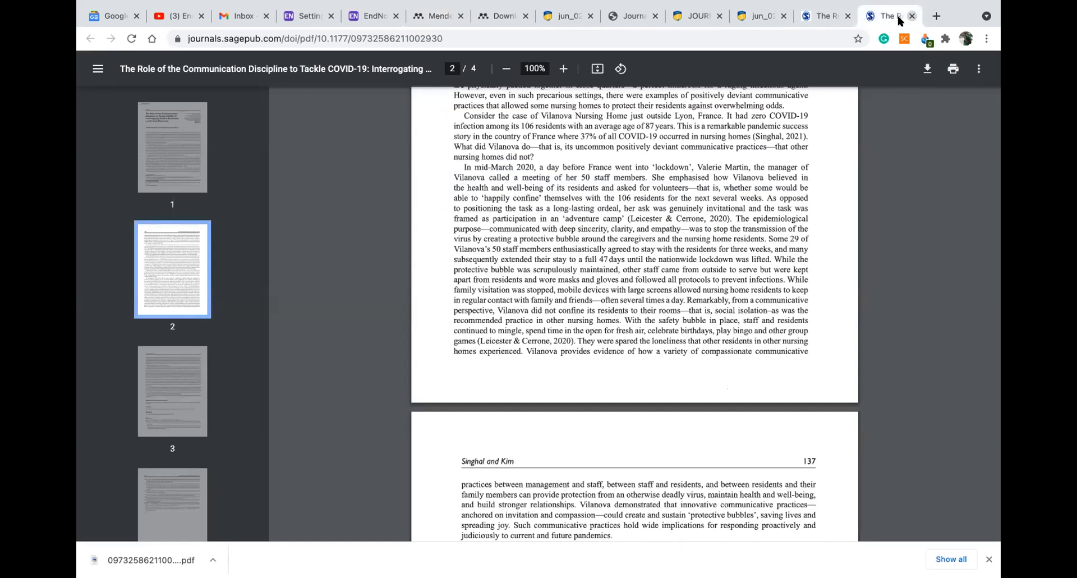
# Close the article's PDF viewer tab and open a new Google browser tab
pyautogui.click(911, 16)
pyautogui.scroll(-8, 429, 209)
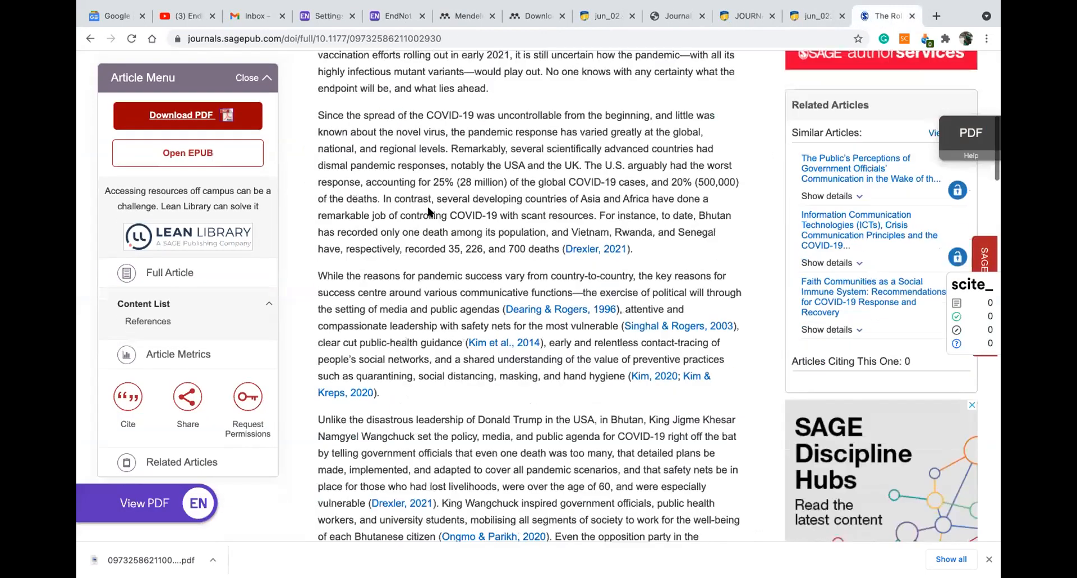
pyautogui.scroll(-9, 421, 296)
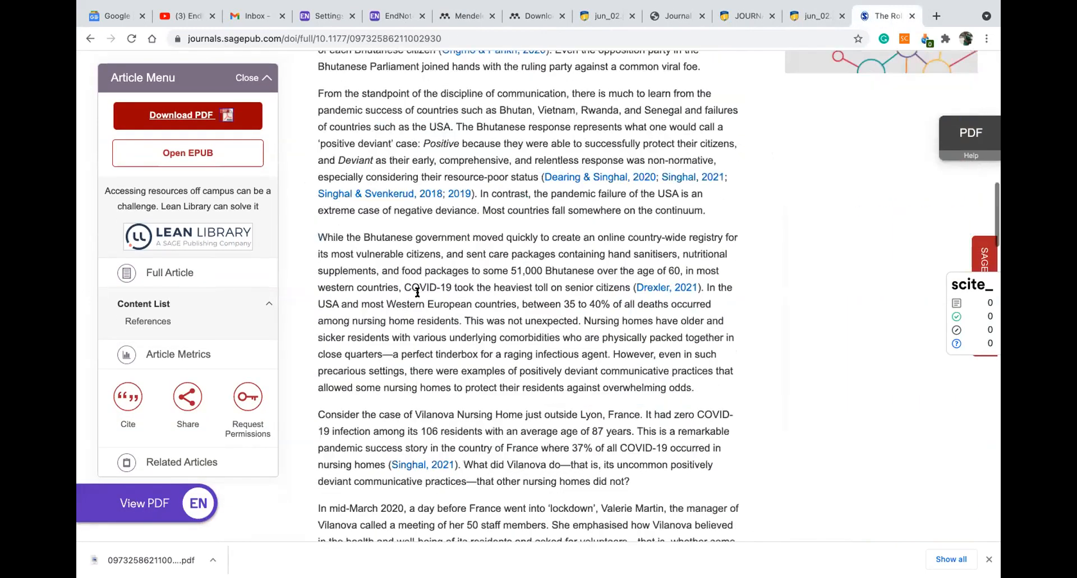
pyautogui.scroll(5, 358, 224)
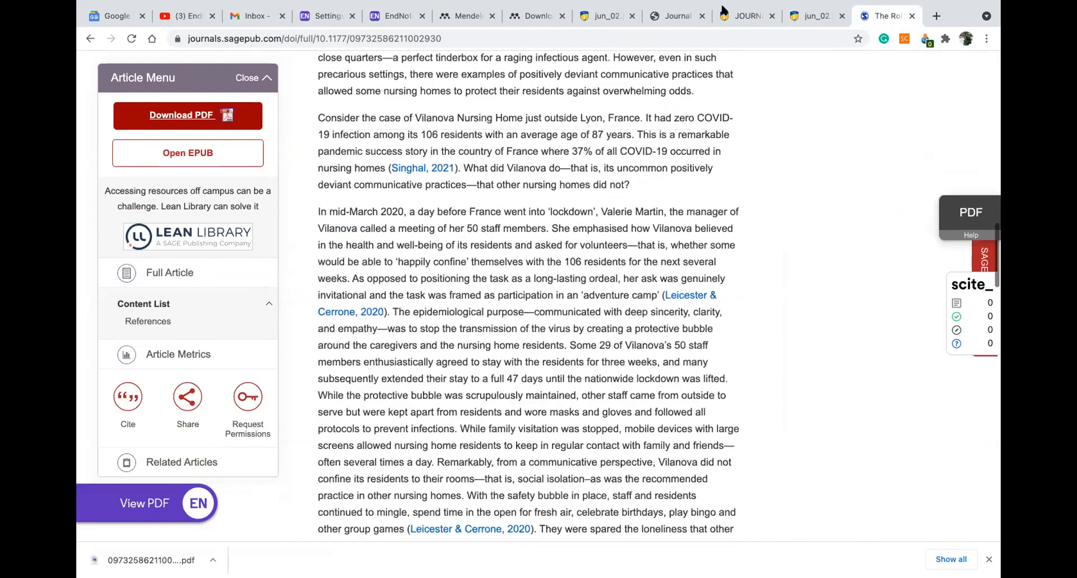
pyautogui.press('super+t')
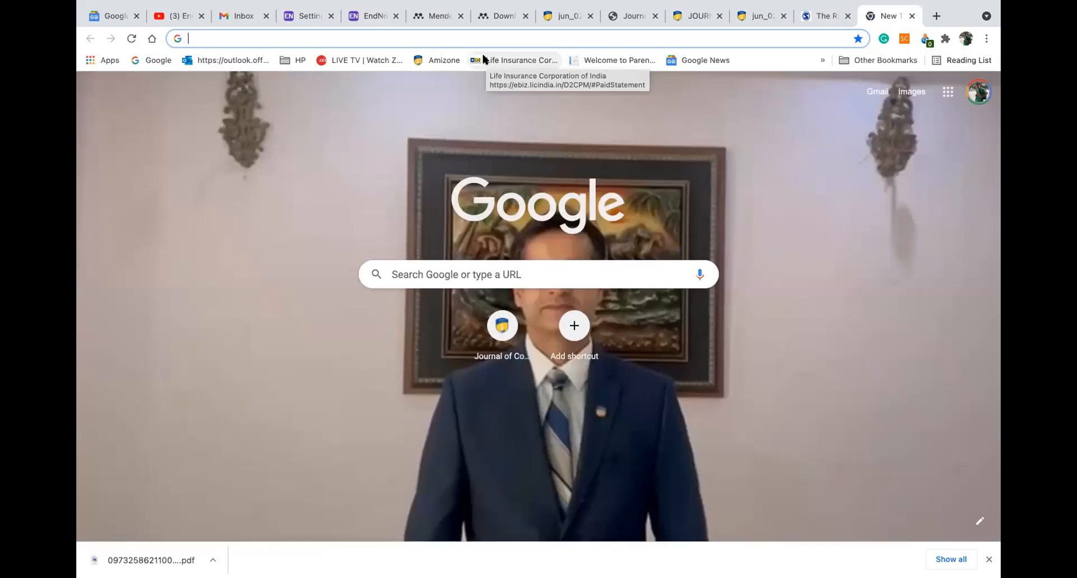
# Search Google for 'organisational analysis by emerald'
pyautogui.write('orh')
pyautogui.press('BackSpace')
pyautogui.write('ganisationa')
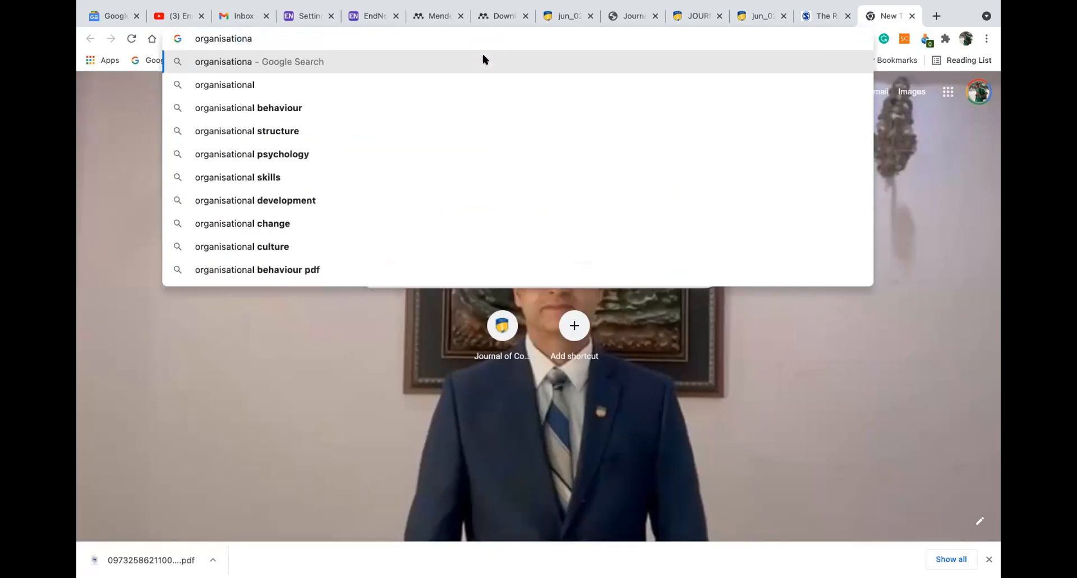
pyautogui.write('l ')
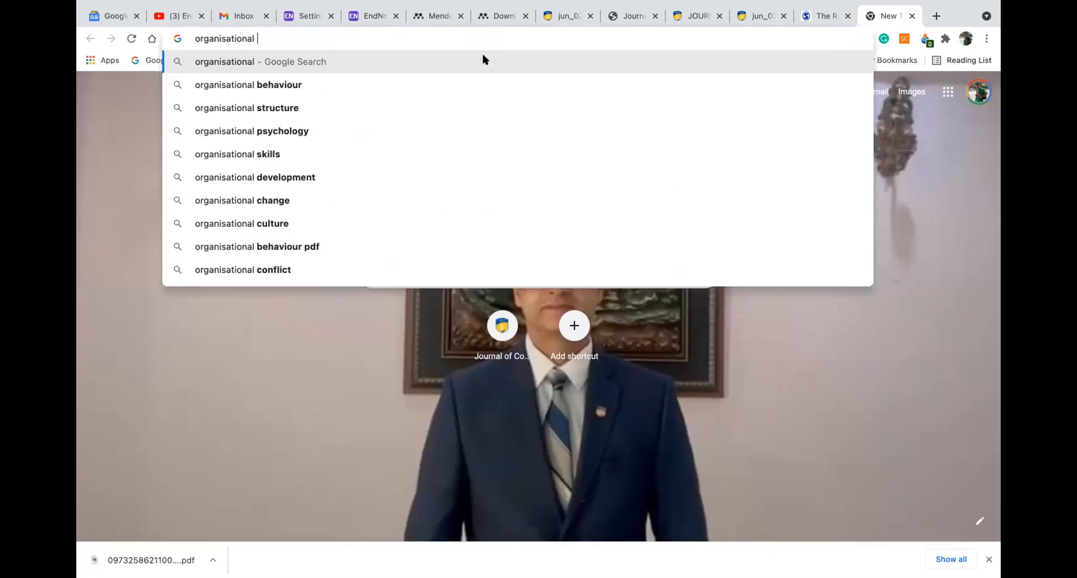
pyautogui.write('ana')
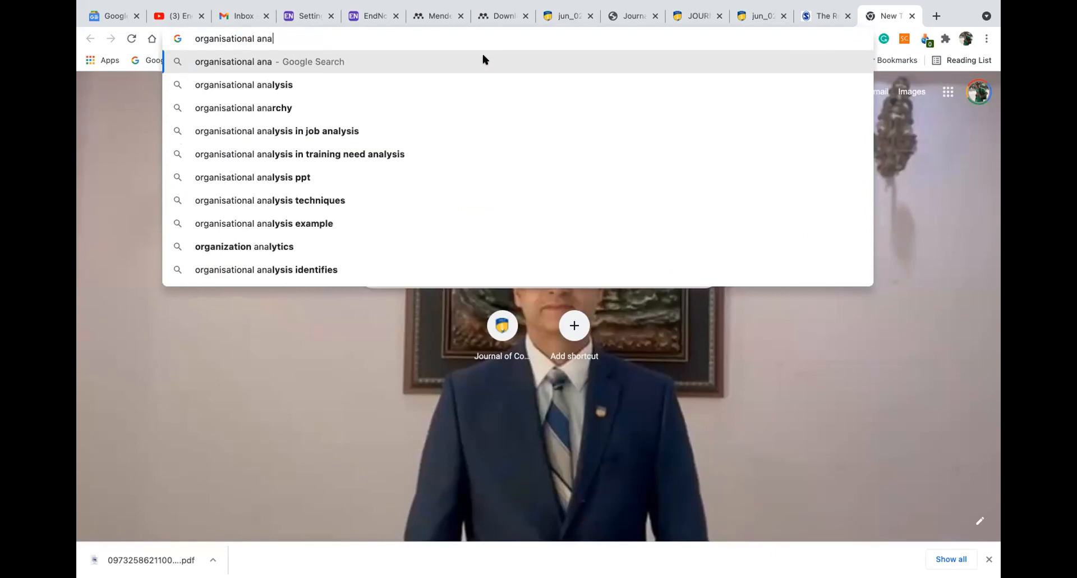
pyautogui.write('lysis b')
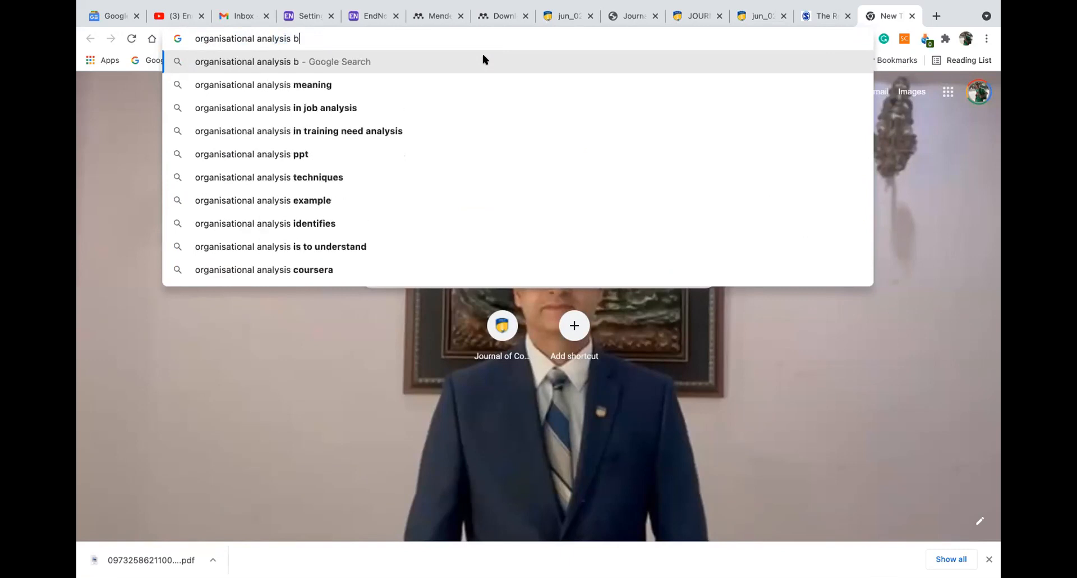
pyautogui.write('y emra')
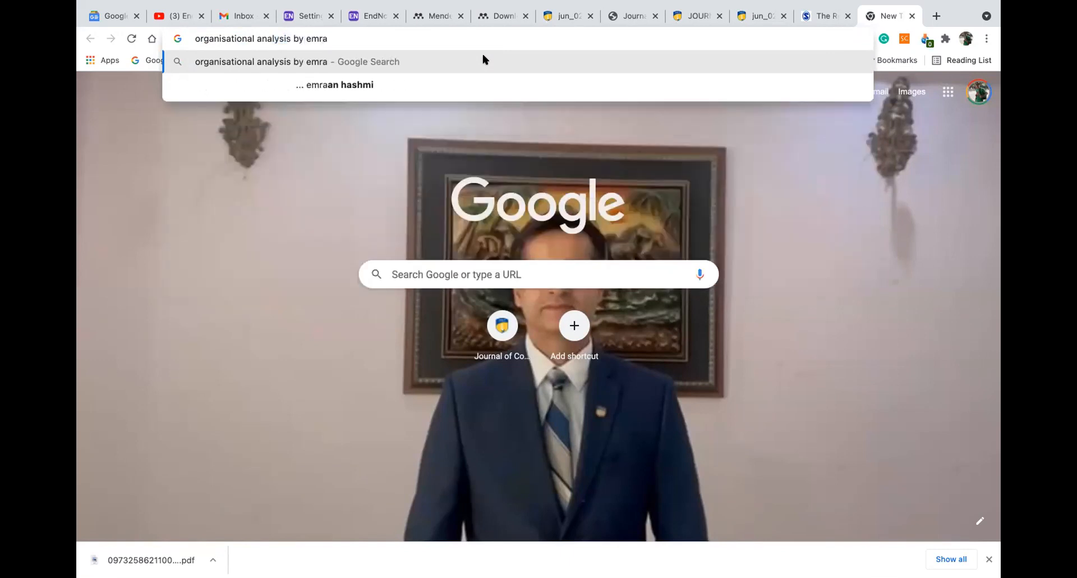
pyautogui.press('BackSpace')
pyautogui.press('BackSpace')
pyautogui.write('erald')
pyautogui.press('Return')
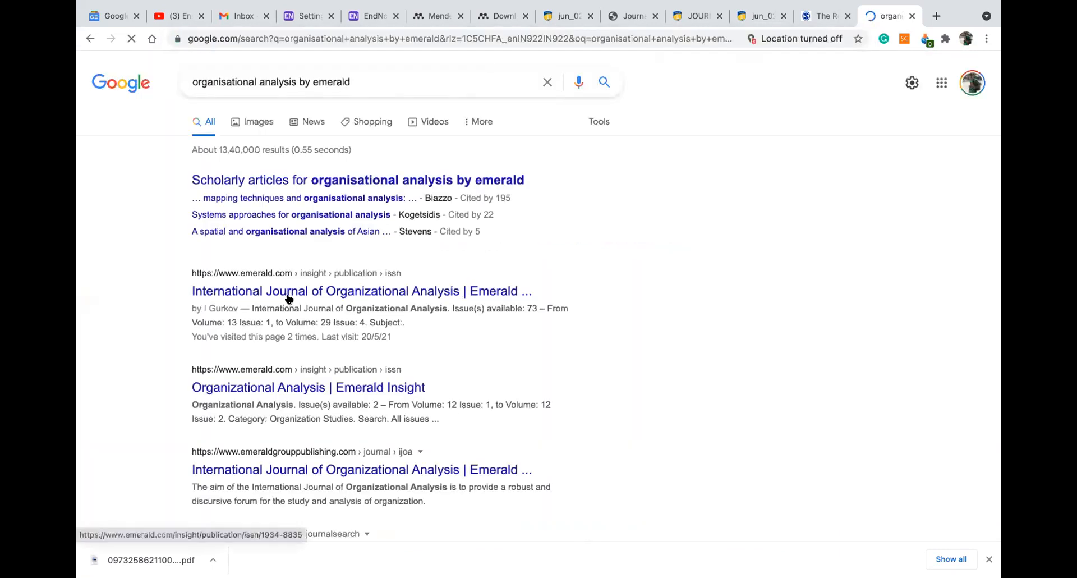
# Open the 'Intellectual capital of SMEs in Thailand' article from the International Journal of Organizational Analysis, Volume 29 Issue 4
pyautogui.click(289, 297)
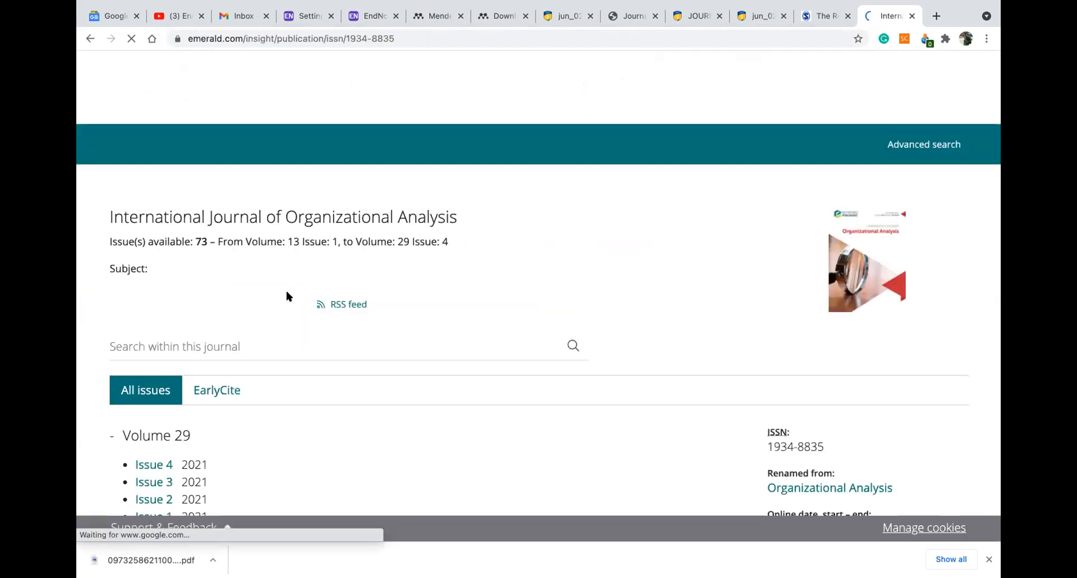
pyautogui.scroll(-3, 165, 267)
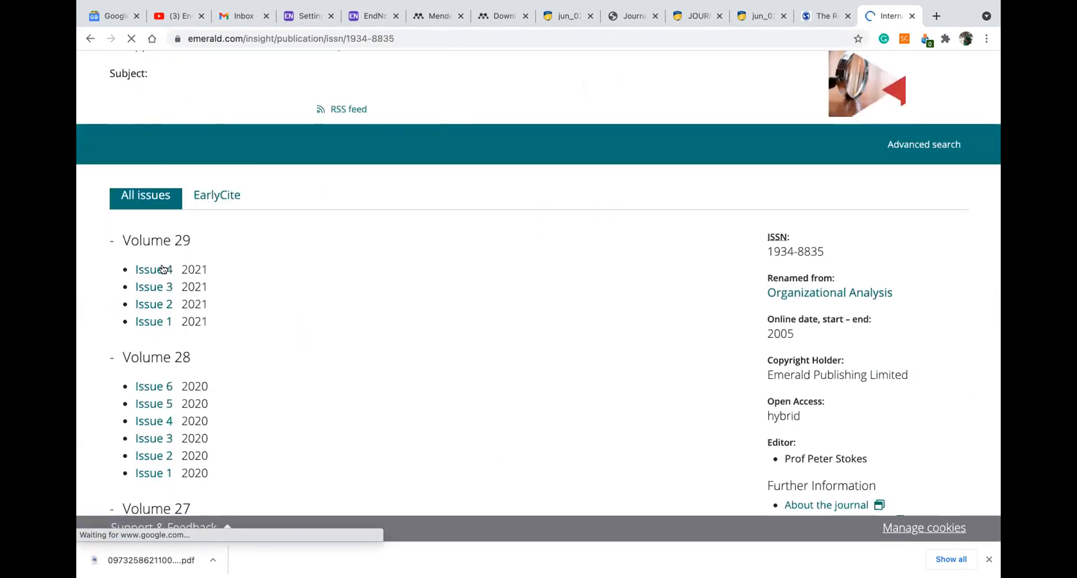
pyautogui.click(160, 276)
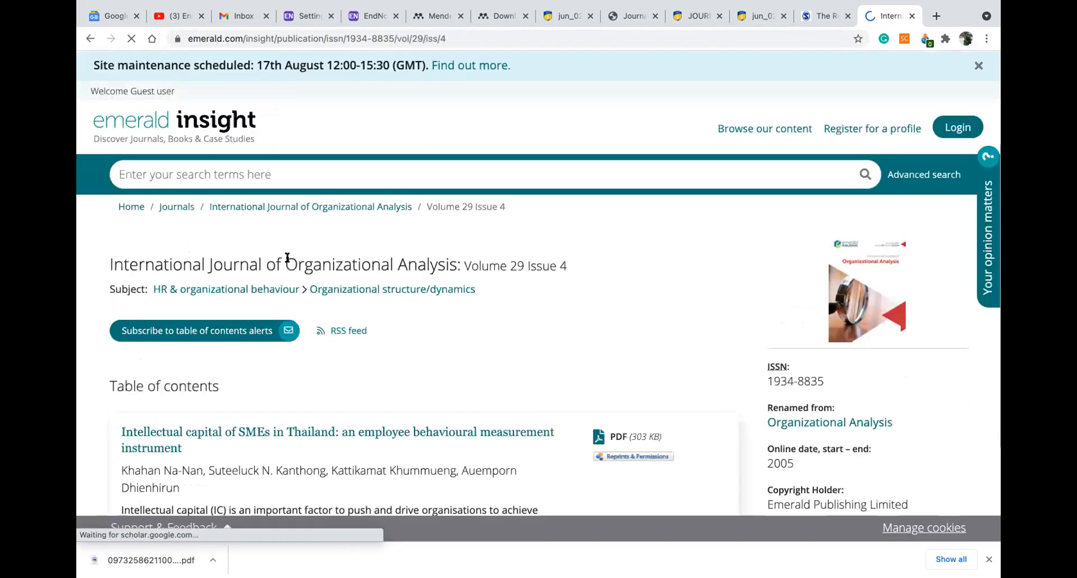
pyautogui.scroll(-2, 324, 301)
pyautogui.click(322, 313)
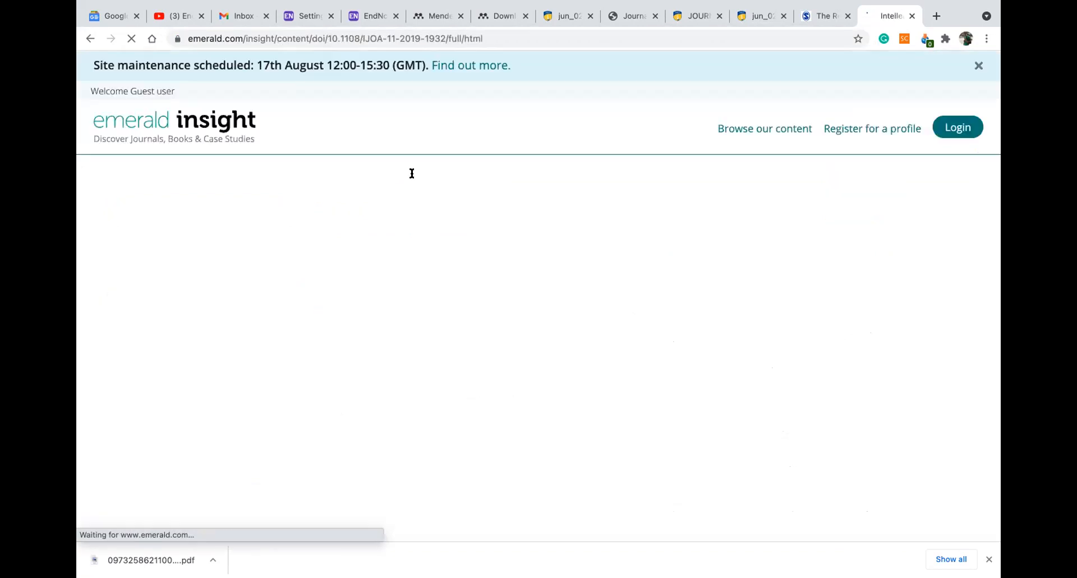
pyautogui.scroll(-3, 504, 289)
pyautogui.scroll(3, 503, 289)
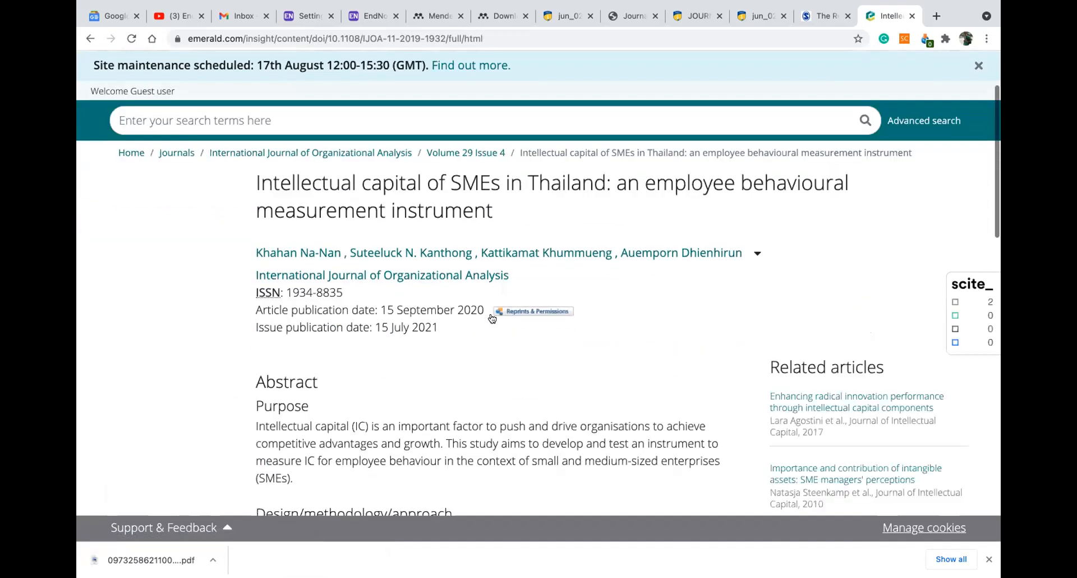
pyautogui.scroll(-5, 538, 237)
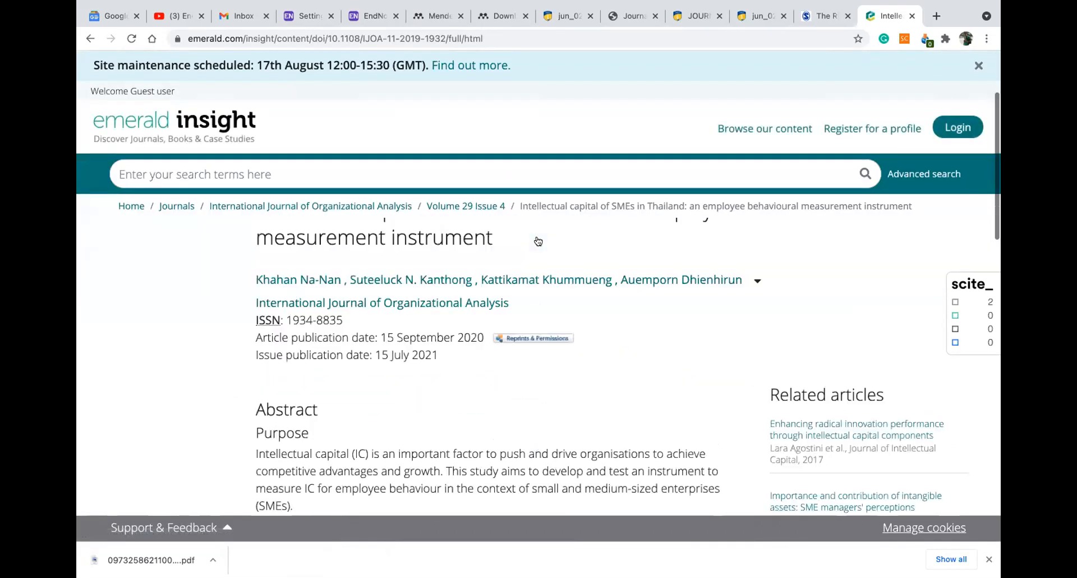
pyautogui.scroll(3, 515, 242)
pyautogui.scroll(3, 515, 251)
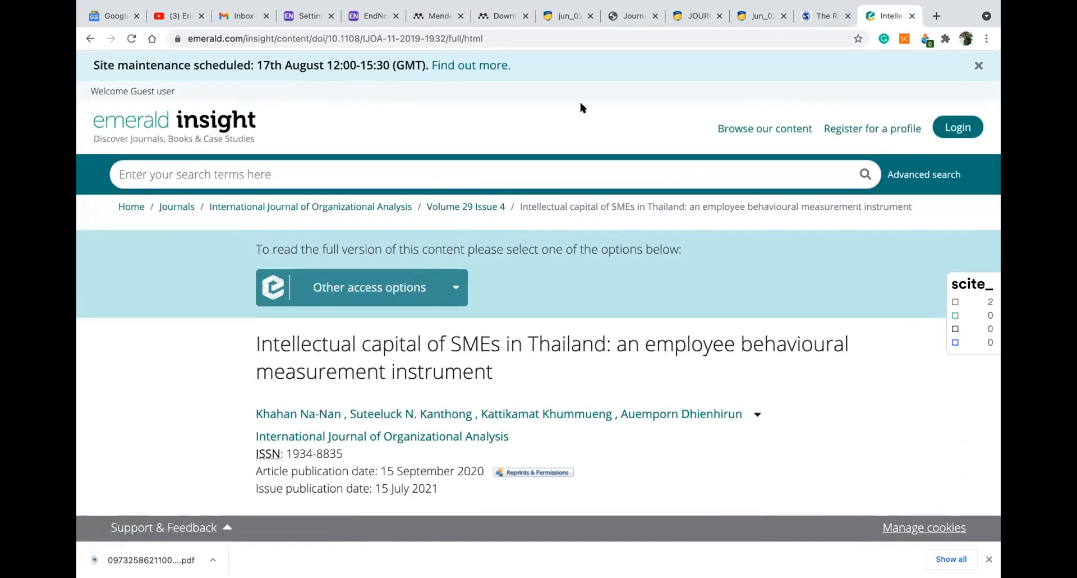
pyautogui.scroll(-3, 636, 107)
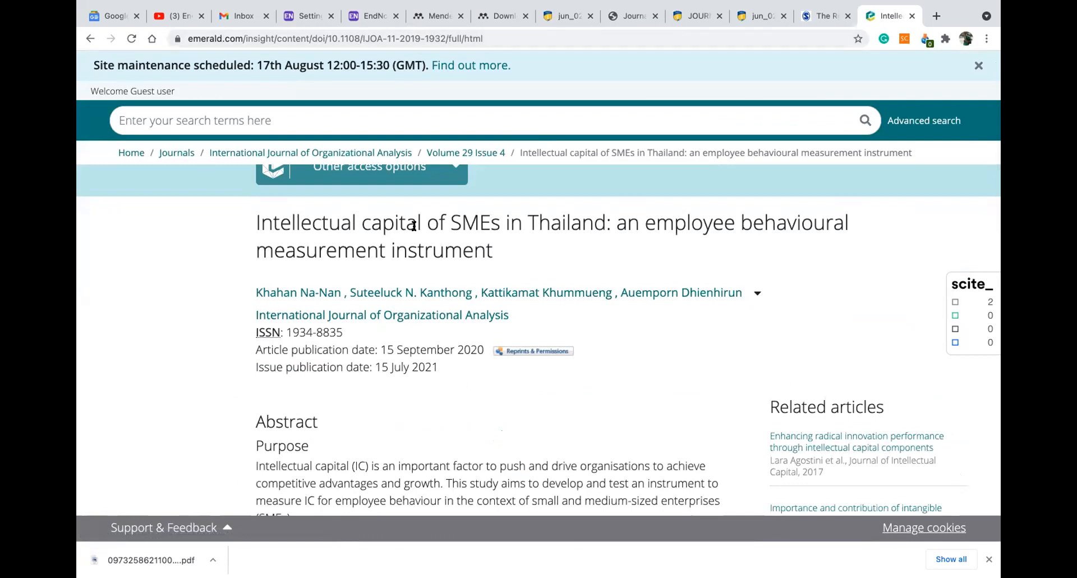
pyautogui.scroll(-15, 413, 225)
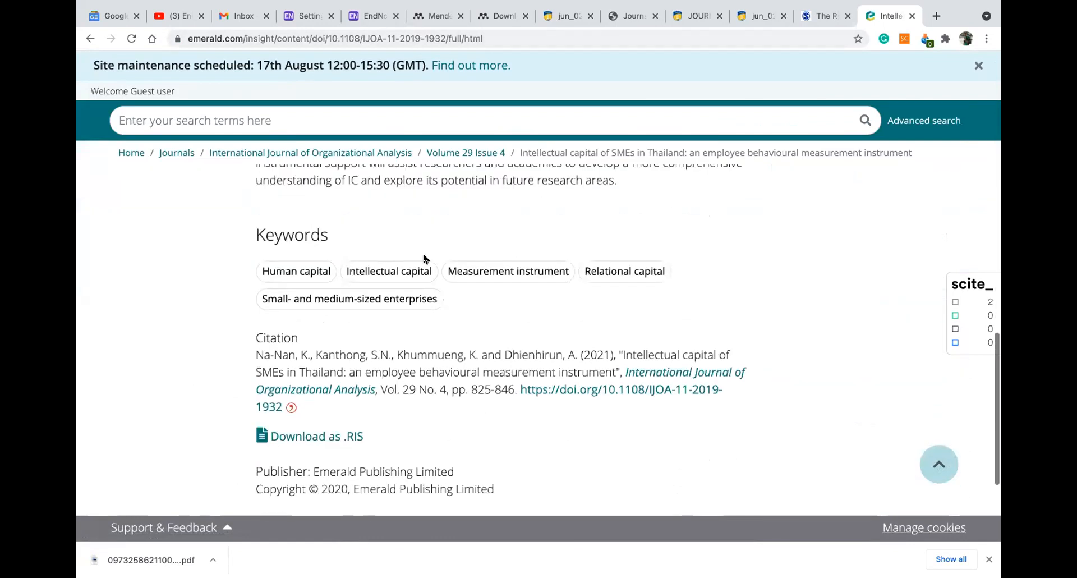
pyautogui.scroll(-2, 425, 259)
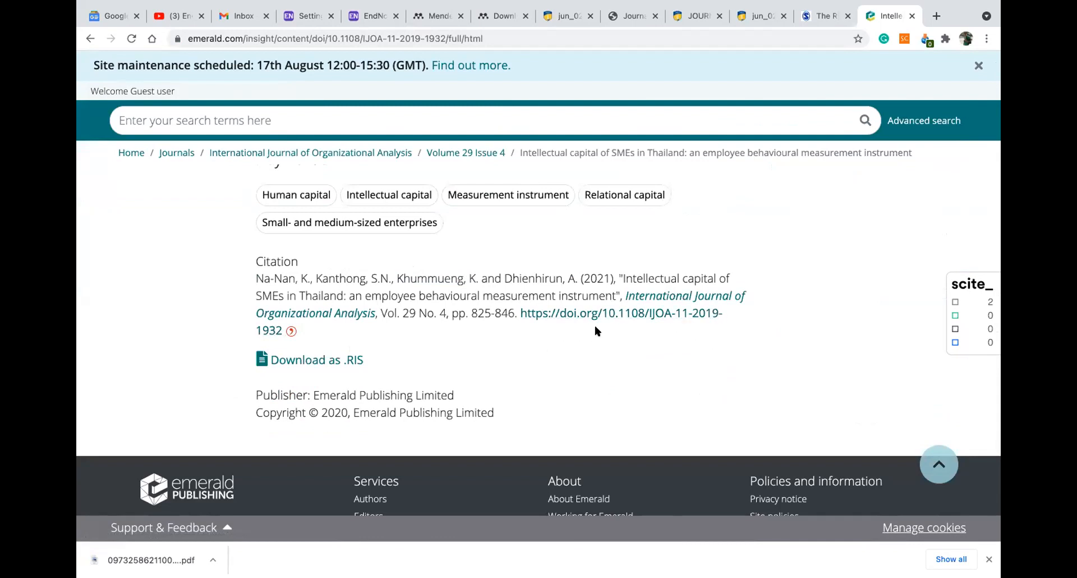
pyautogui.moveTo(601, 315); pyautogui.dragTo(731, 328)
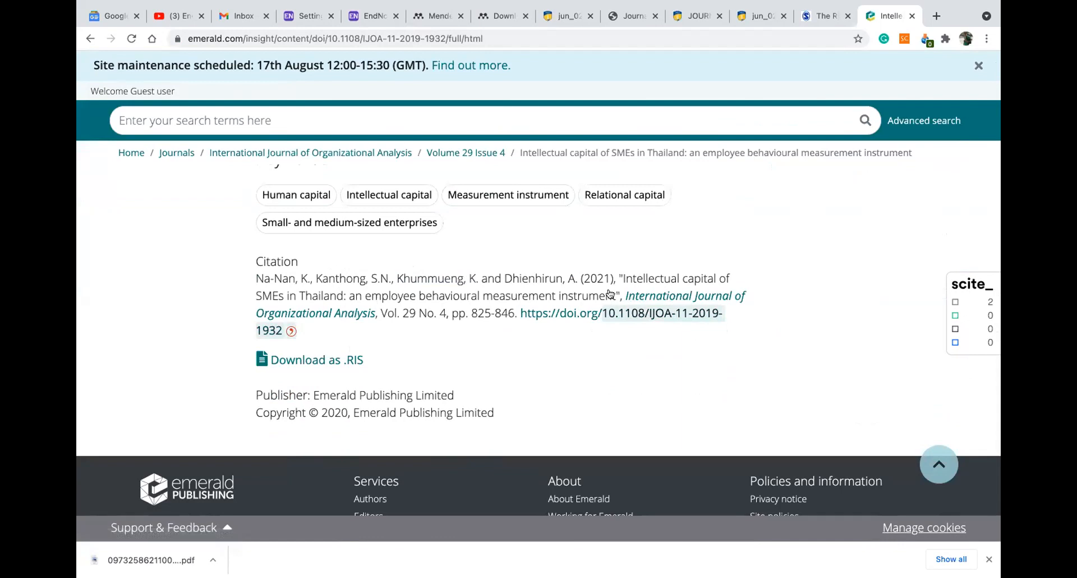
# In the Mendeley library, start a new reference with Add new > Add entry manually
pyautogui.click(481, 16)
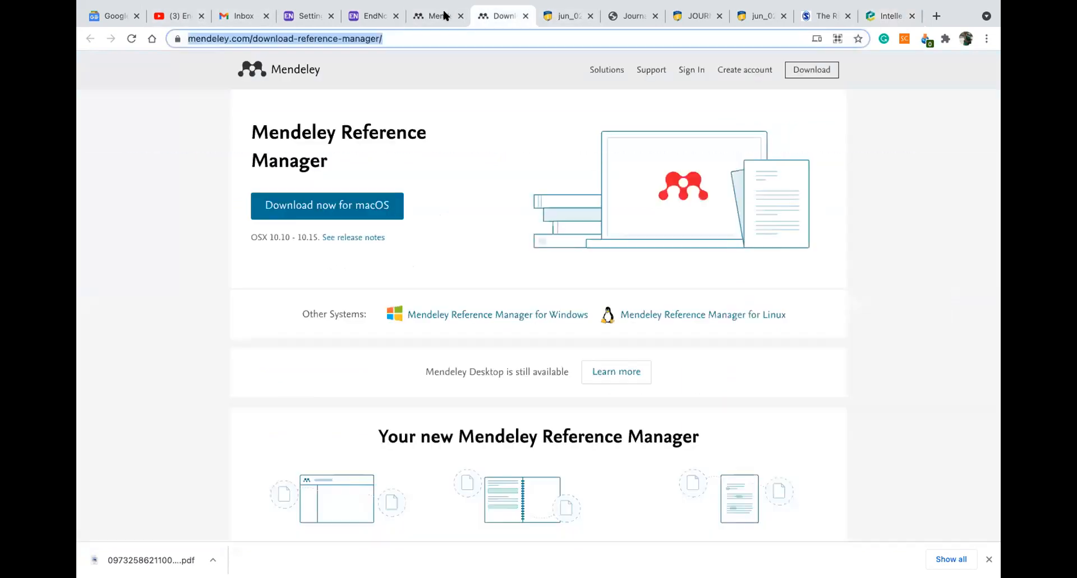
pyautogui.click(439, 16)
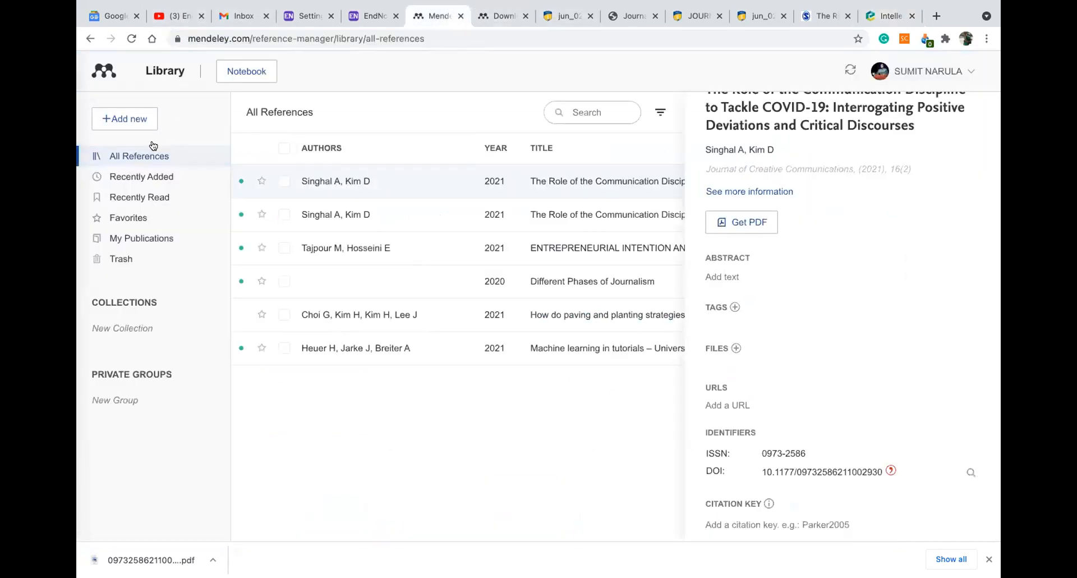
pyautogui.click(140, 118)
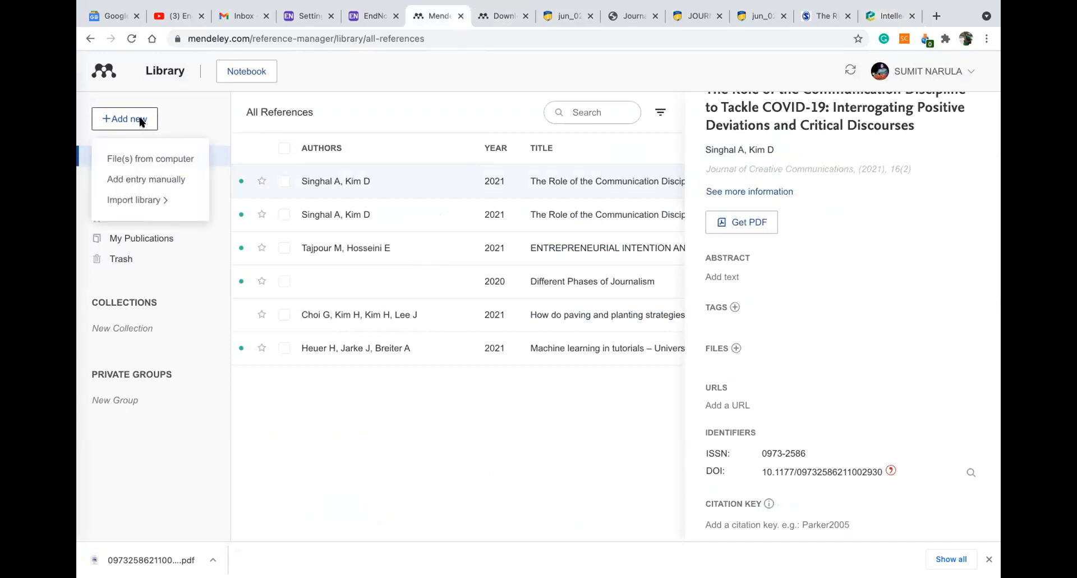
pyautogui.click(163, 178)
pyautogui.hotkey('ctrl', 'v')
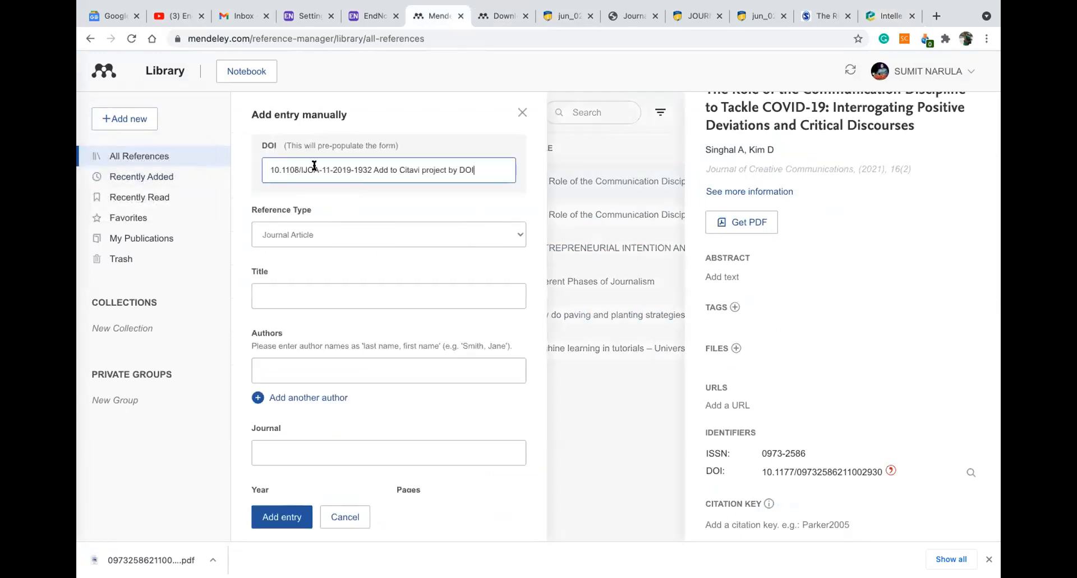
pyautogui.moveTo(373, 170); pyautogui.dragTo(472, 170)
pyautogui.press('BackSpace')
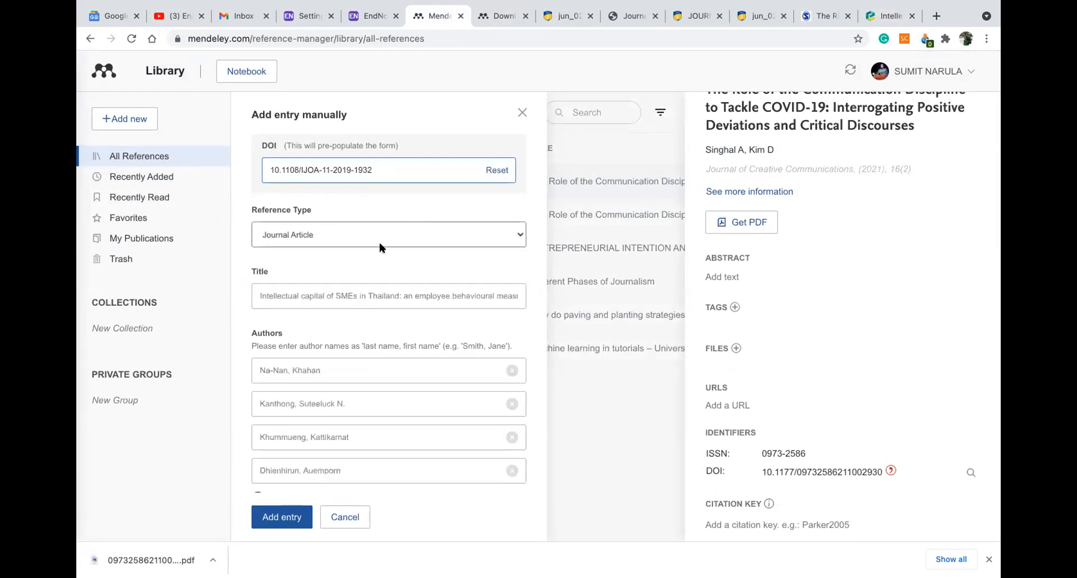
pyautogui.scroll(-2, 374, 247)
pyautogui.scroll(-2, 373, 247)
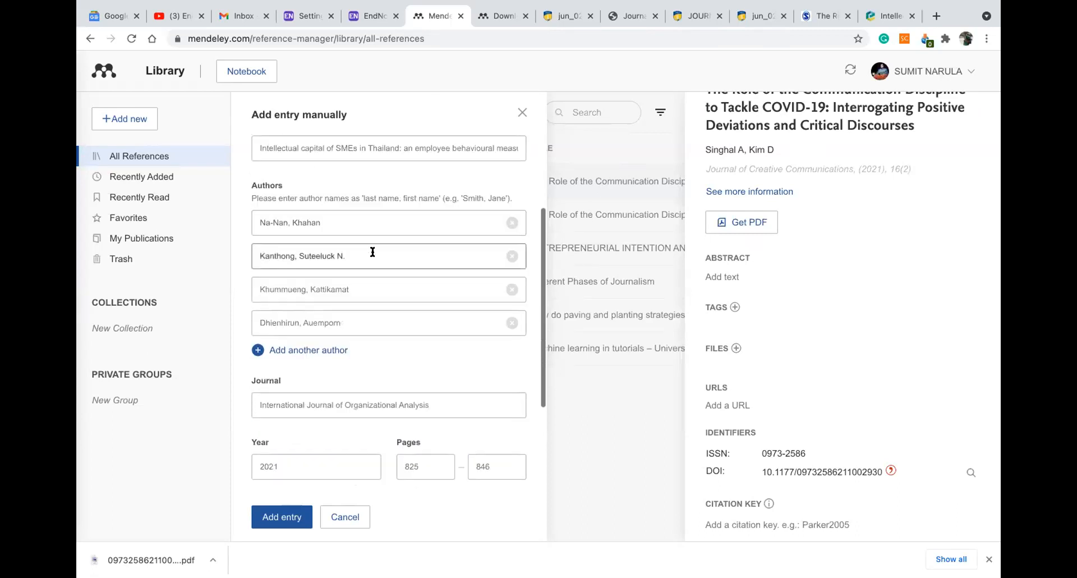
pyautogui.scroll(-5, 372, 250)
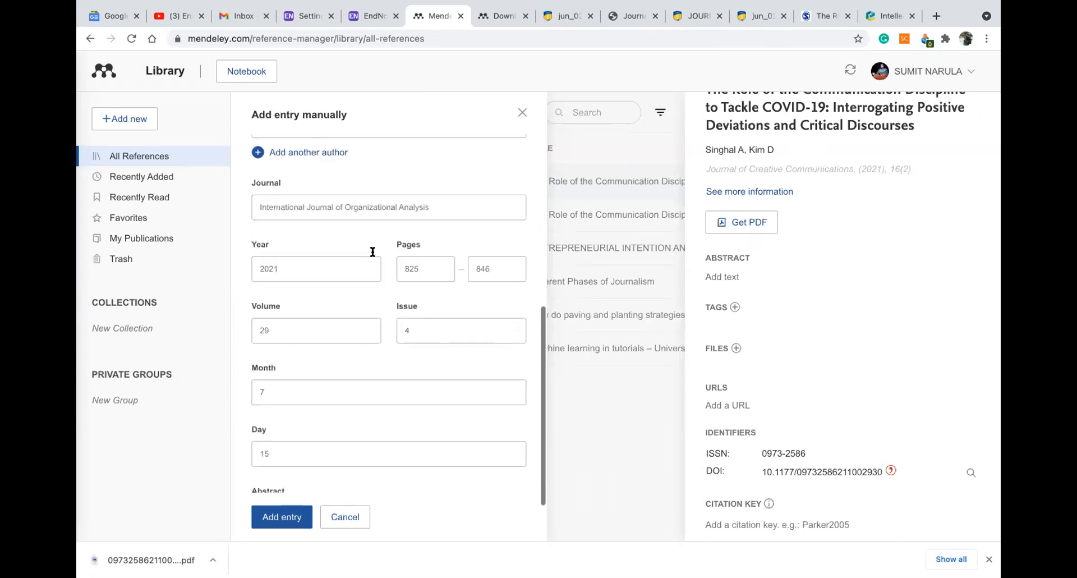
pyautogui.click(278, 516)
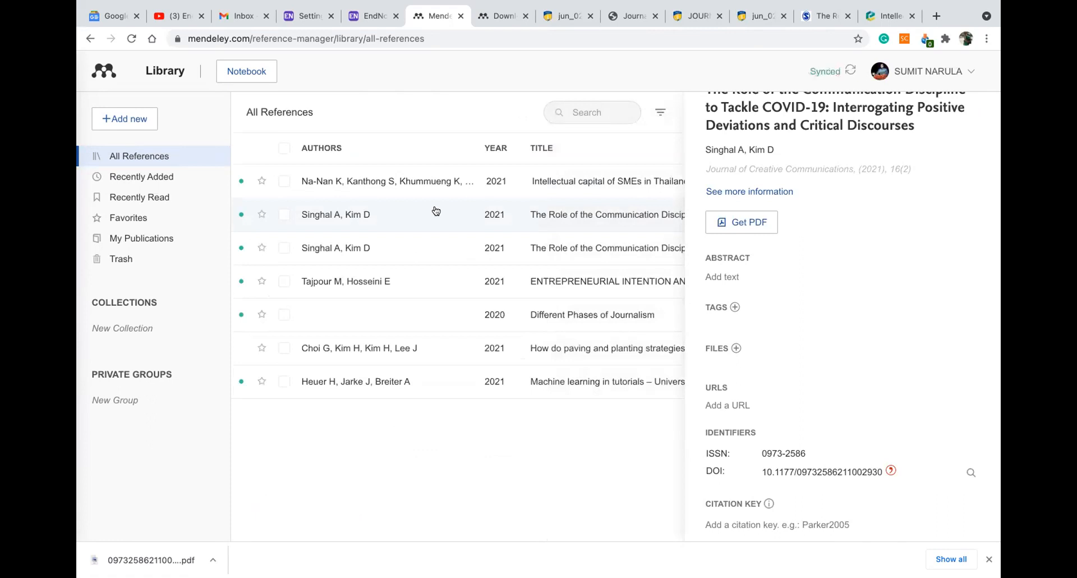
# Open the new Thailand SMEs reference's details and expand its full author list
pyautogui.scroll(2, 700, 115)
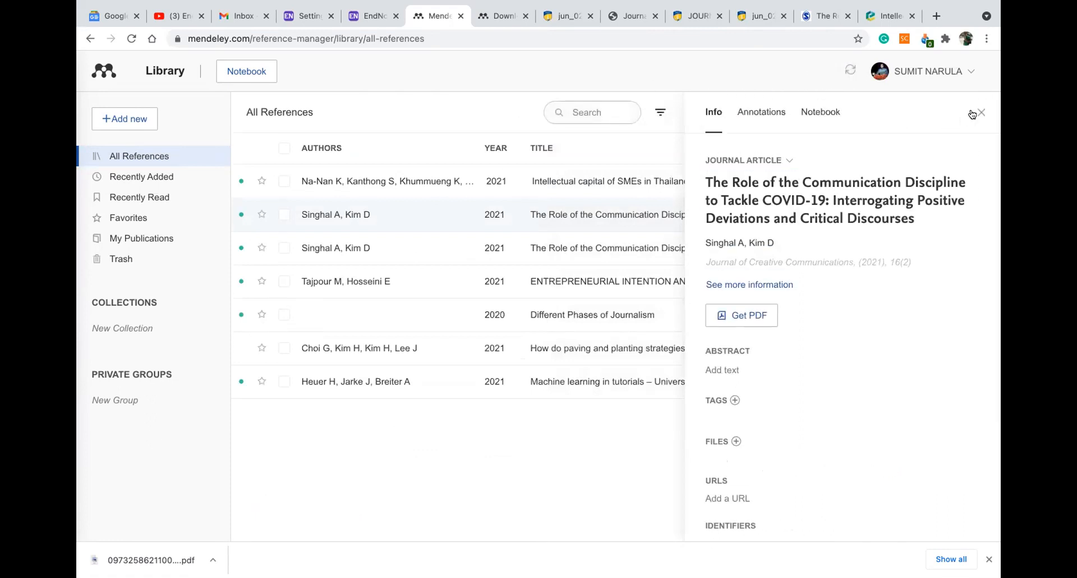
pyautogui.click(977, 113)
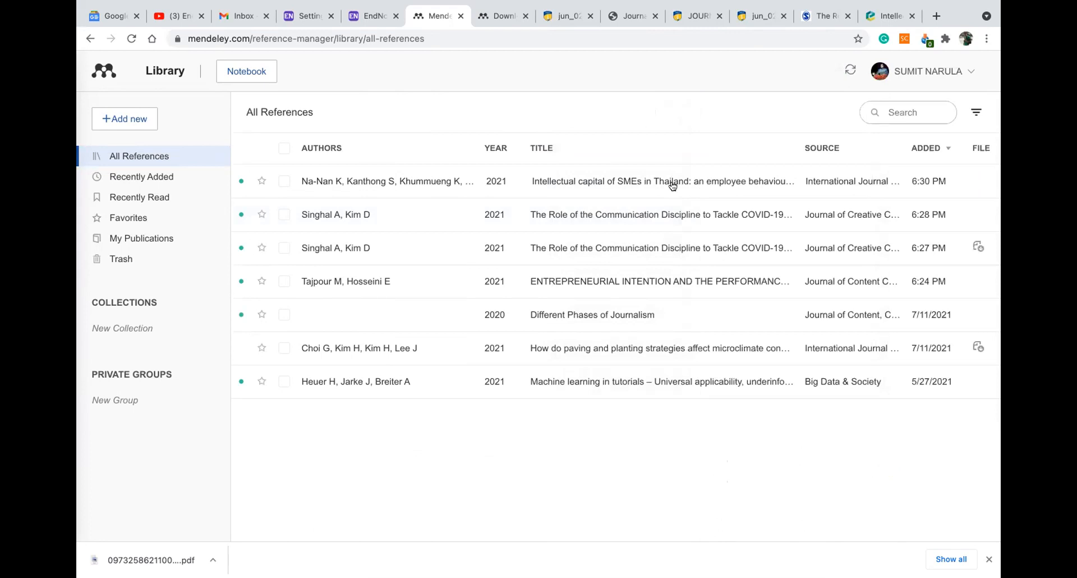
pyautogui.click(673, 186)
pyautogui.scroll(-3, 769, 303)
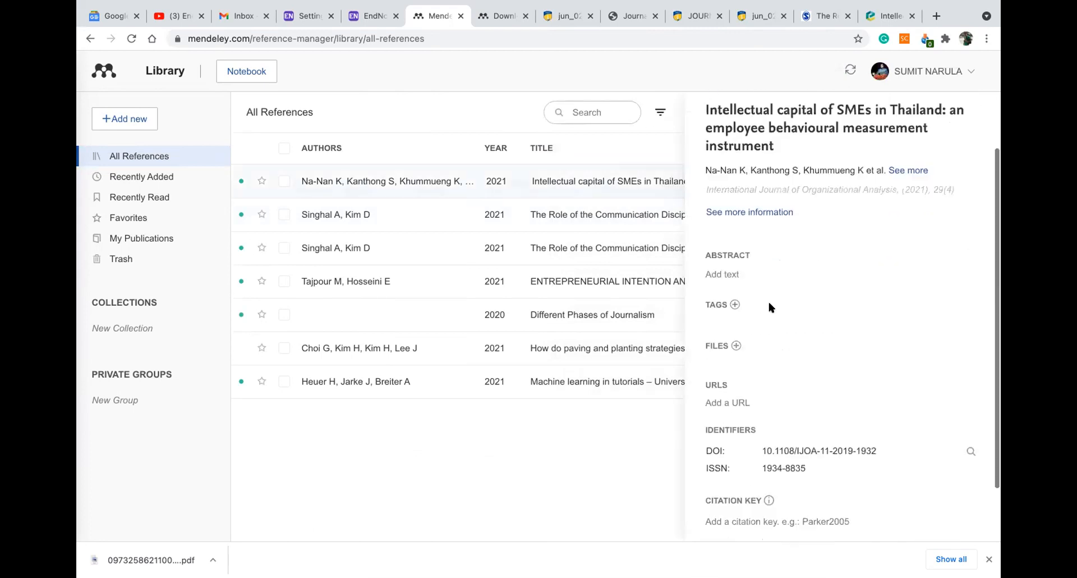
pyautogui.scroll(2, 769, 307)
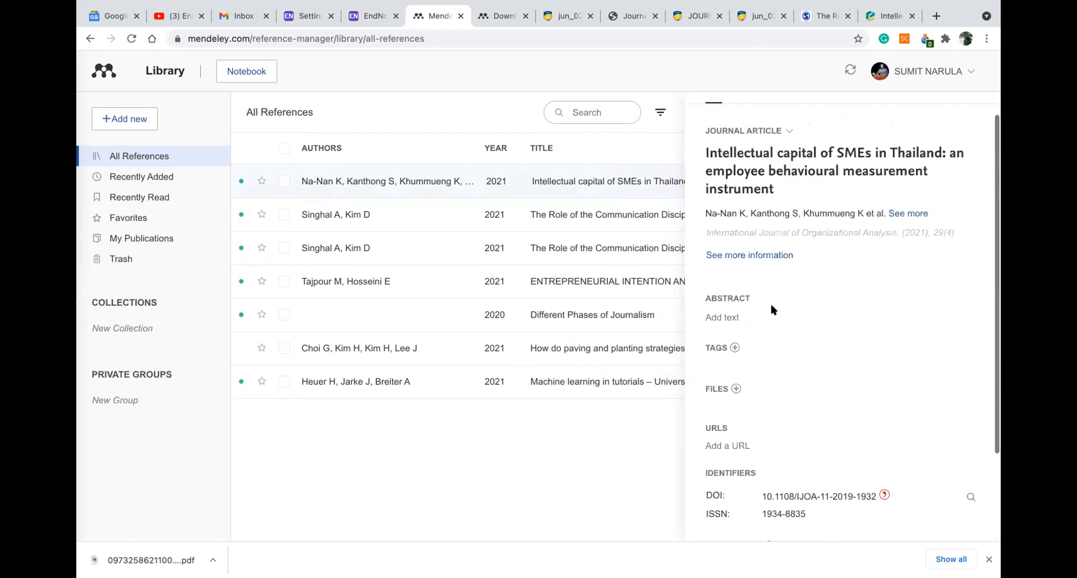
pyautogui.scroll(1, 771, 309)
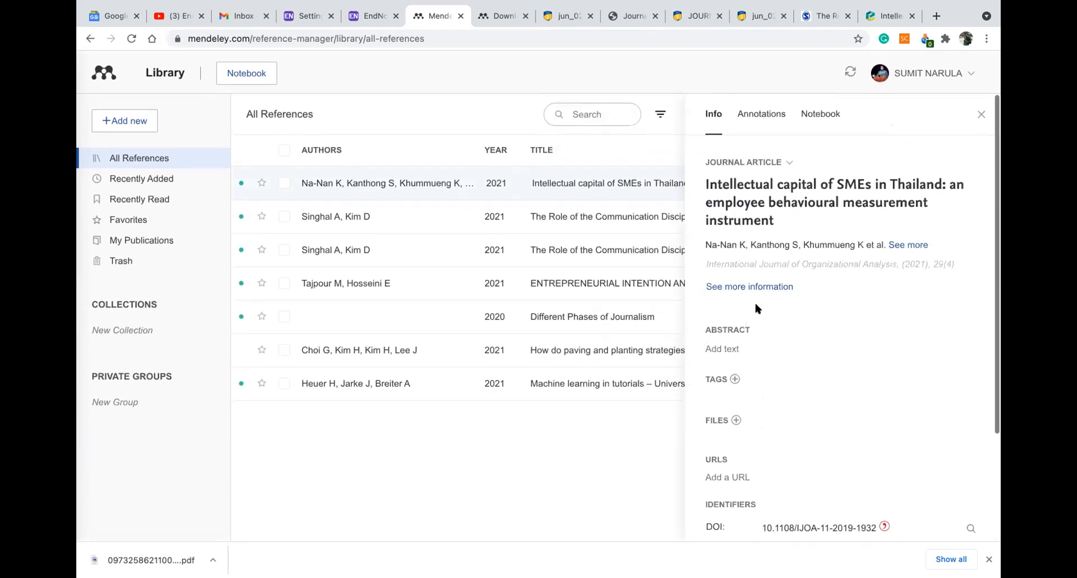
pyautogui.click(897, 245)
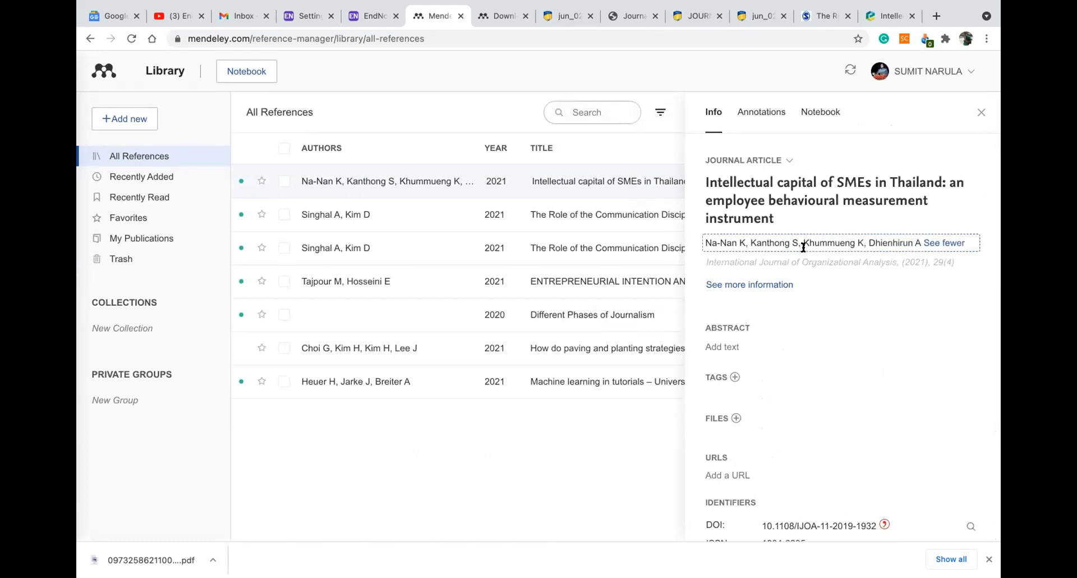
pyautogui.scroll(-5, 761, 217)
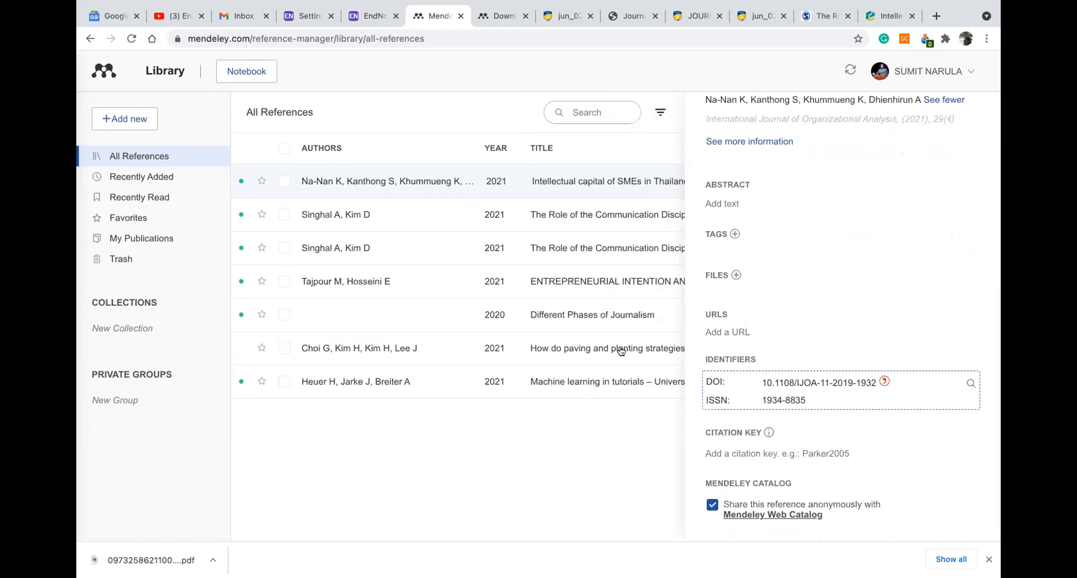
pyautogui.scroll(3, 899, 141)
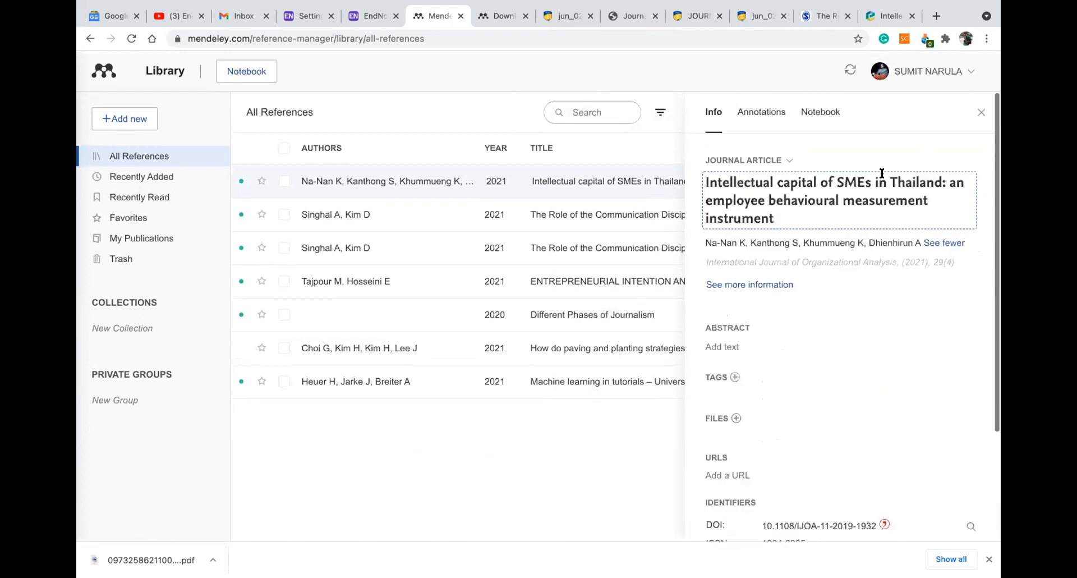
# Check the reference's Annotations, then review its Info identifiers, including DOI and ISSN 1934-8835
pyautogui.click(763, 116)
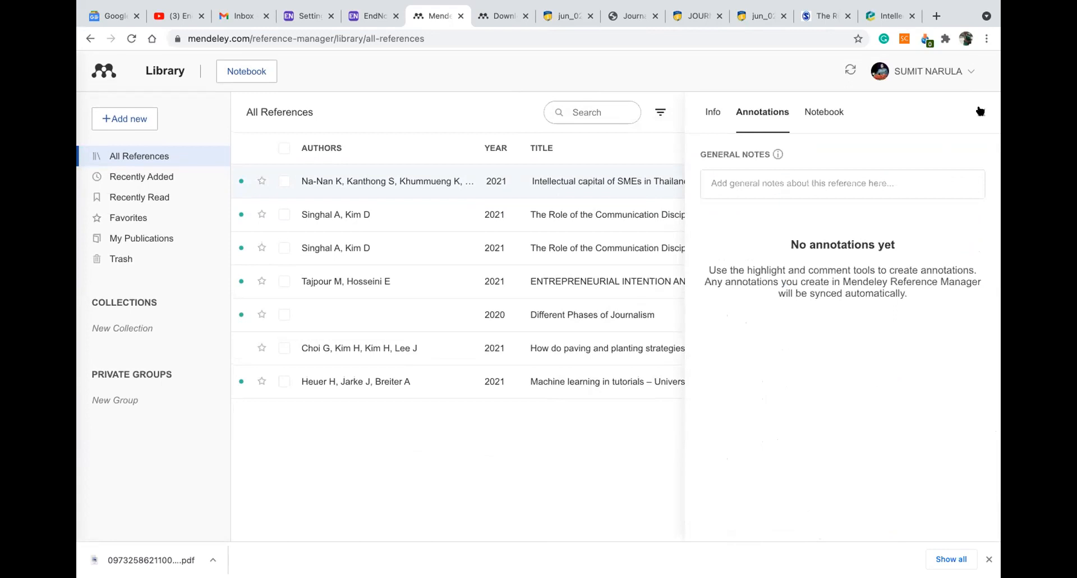
pyautogui.click(980, 111)
pyautogui.click(829, 180)
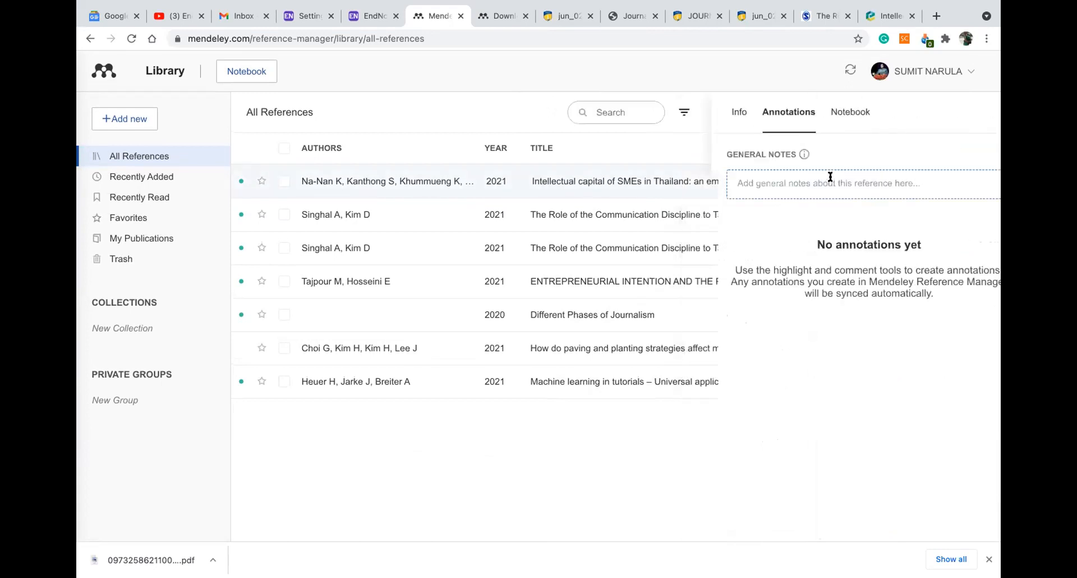
pyautogui.click(713, 115)
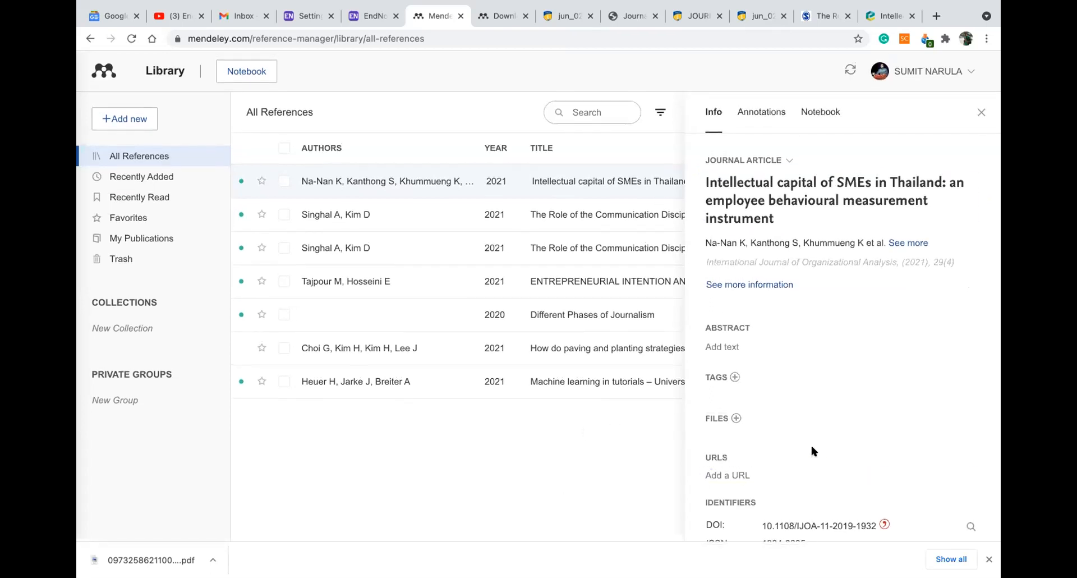
pyautogui.scroll(-3, 810, 443)
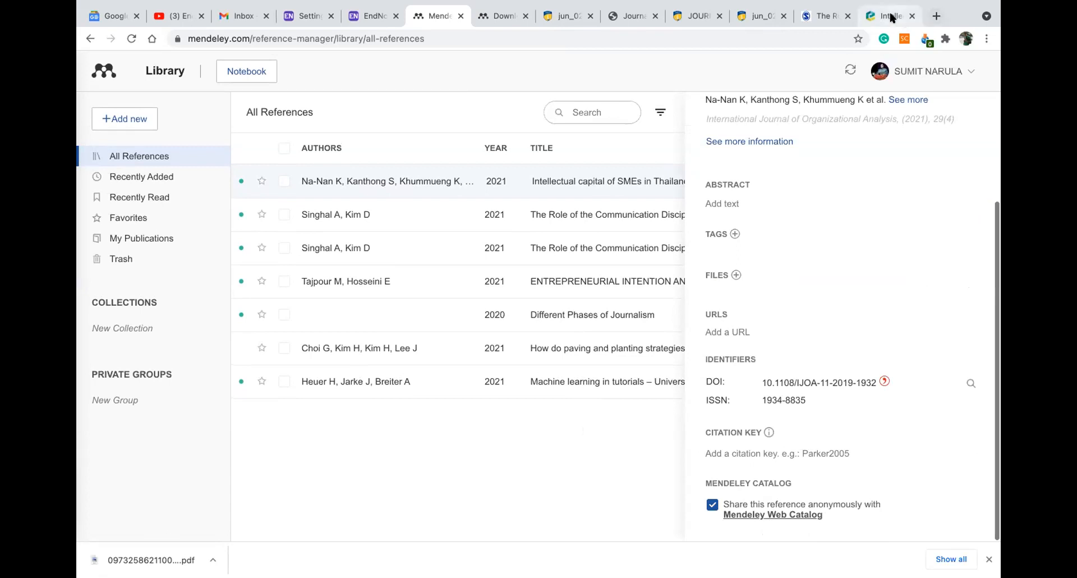
pyautogui.click(891, 16)
# On the Emerald article, view and close the Other access options list, then return to Mendeley
pyautogui.scroll(20, 306, 289)
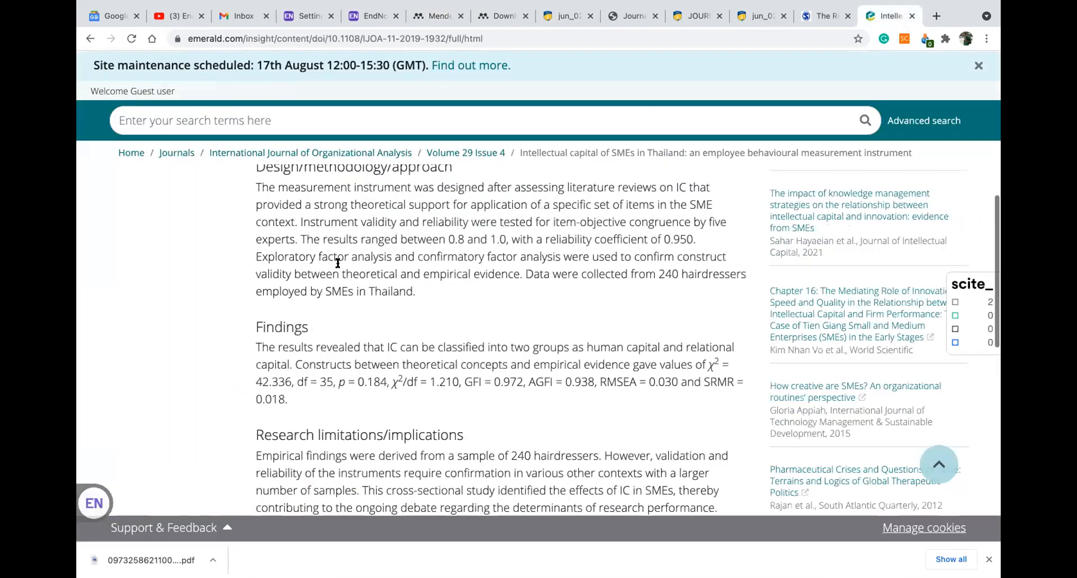
pyautogui.click(443, 296)
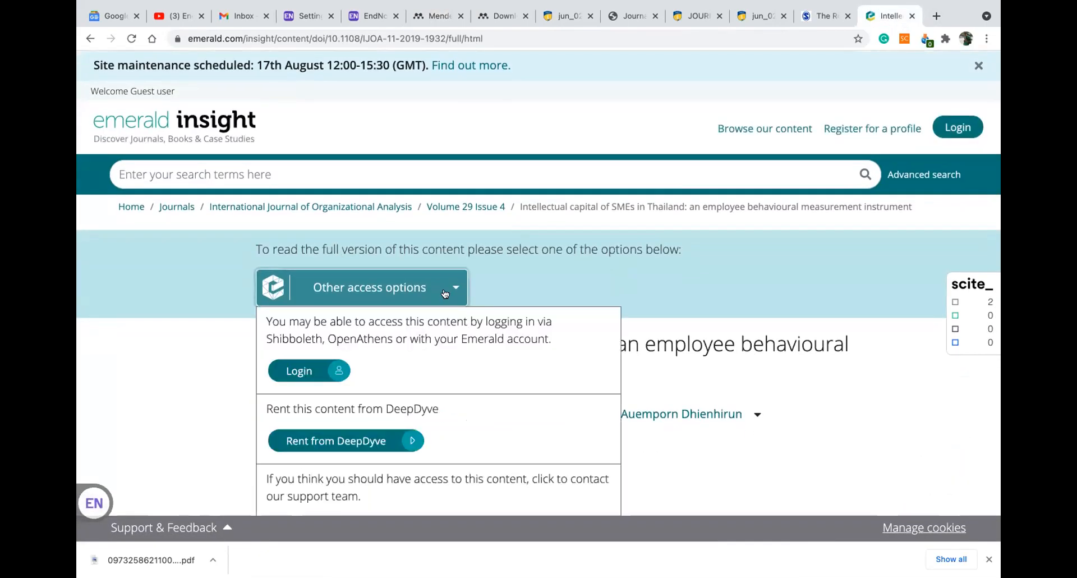
pyautogui.scroll(-2, 573, 246)
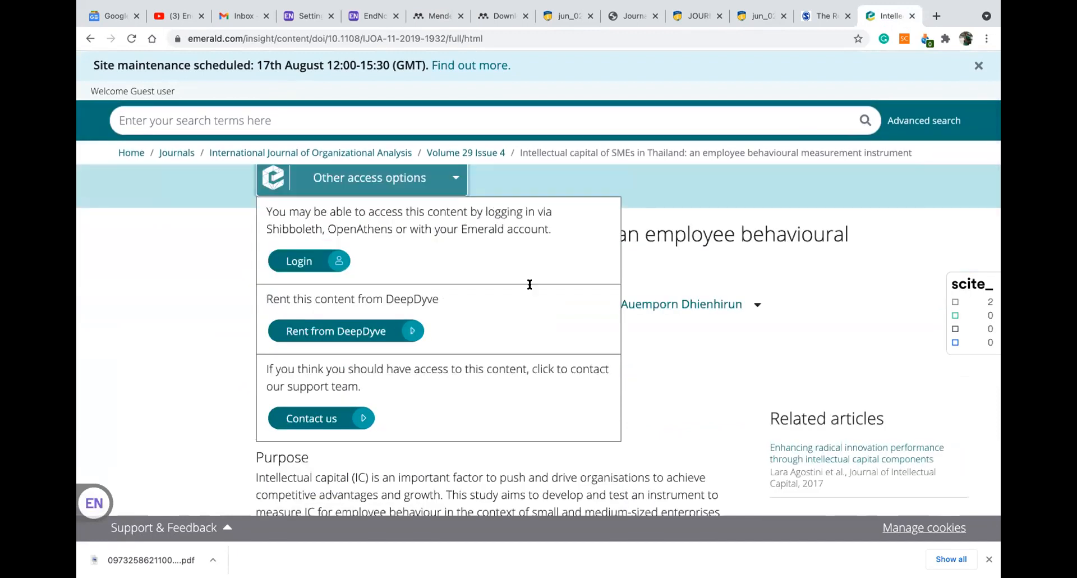
pyautogui.scroll(1, 530, 285)
pyautogui.click(204, 280)
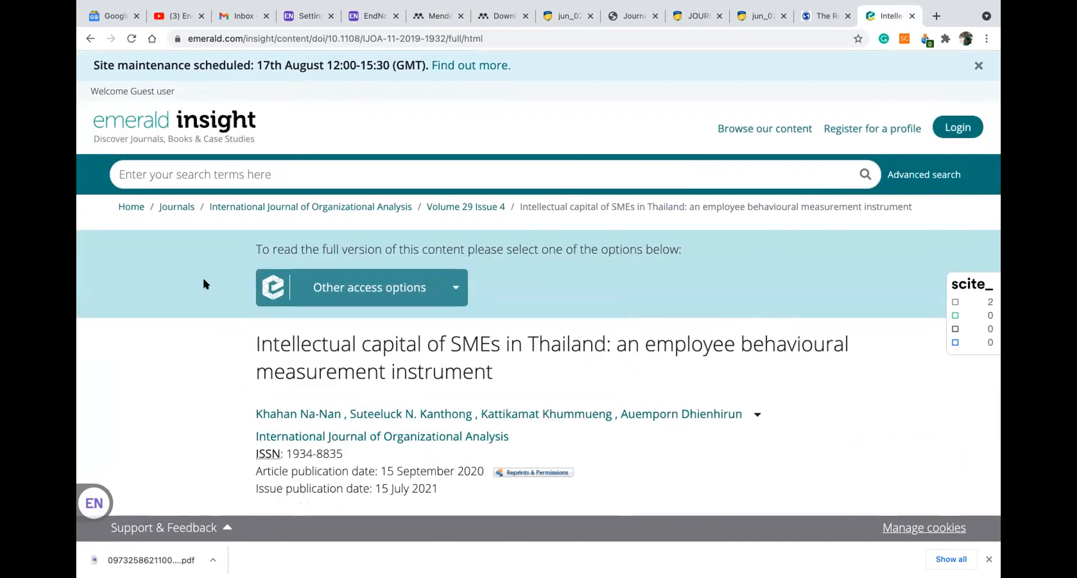
pyautogui.scroll(-2, 581, 257)
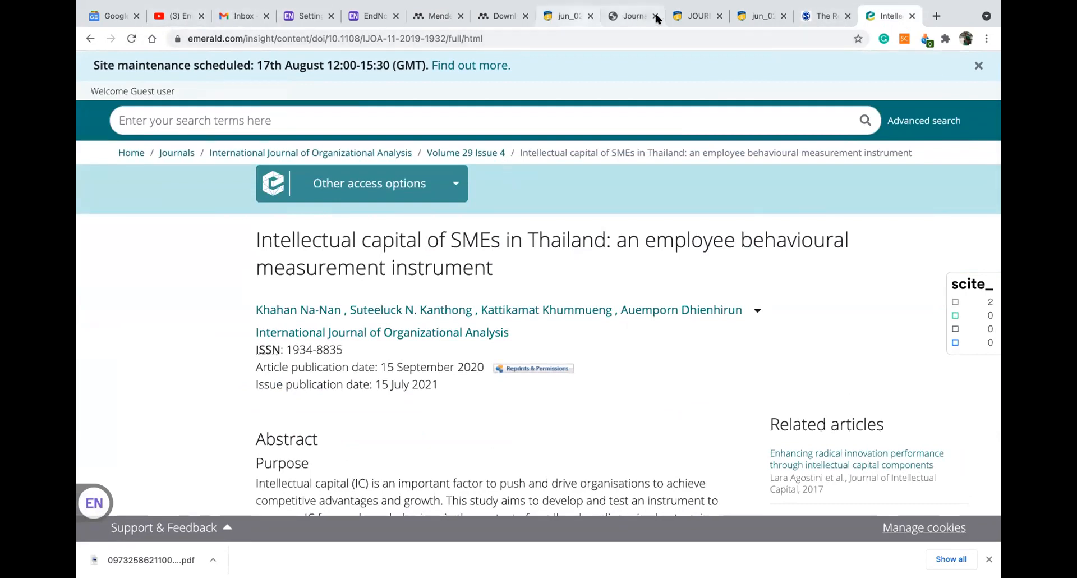
pyautogui.click(434, 11)
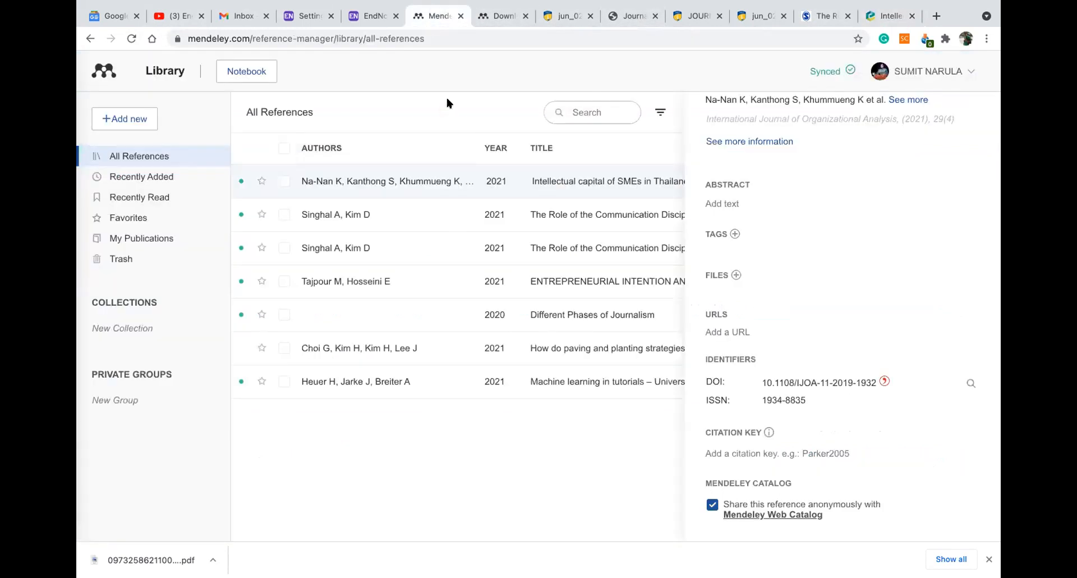
# Close the Na-Nan reference details panel to reveal the full All References table
pyautogui.scroll(3, 786, 195)
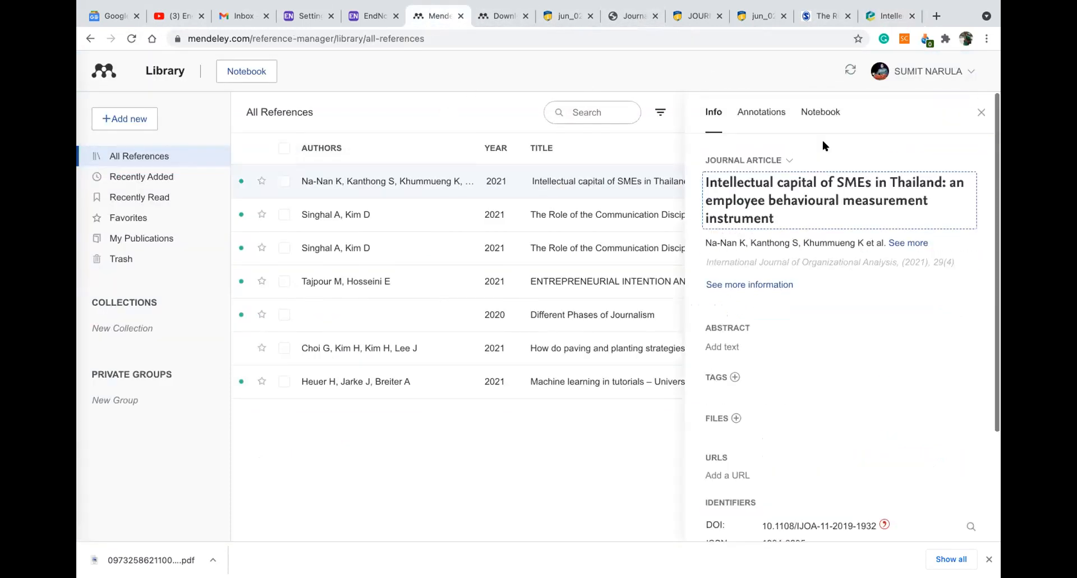
pyautogui.click(974, 113)
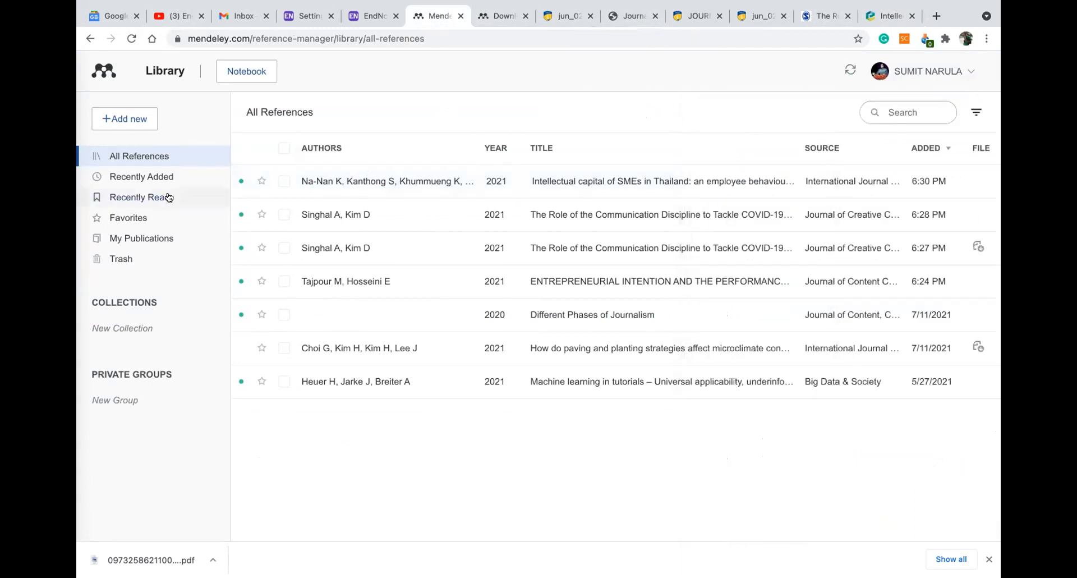
# Browse Recently Added, Recently Read, Favorites, My Publications and Trash, then return to All References
pyautogui.click(161, 178)
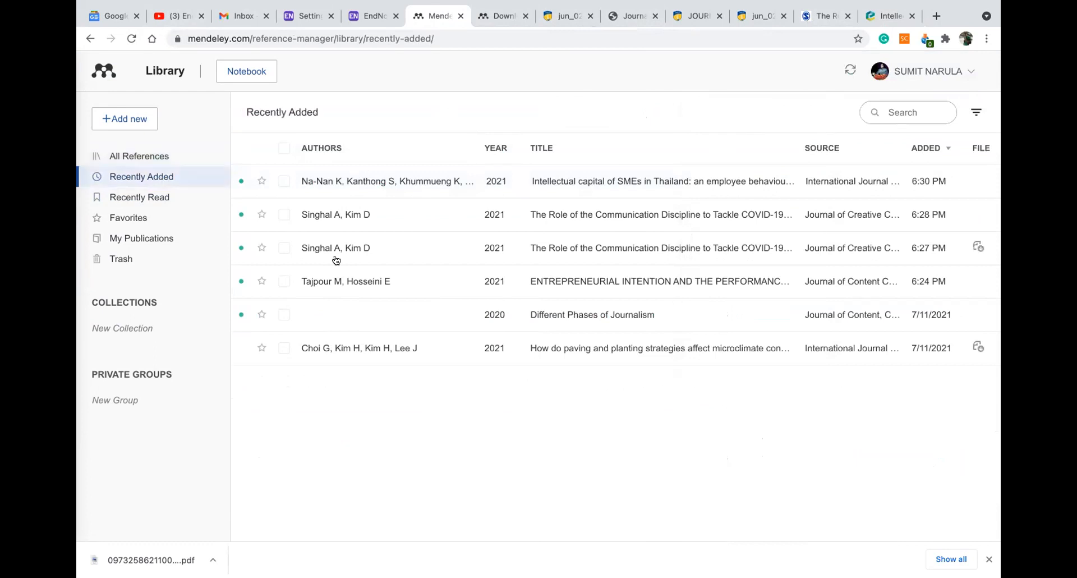
pyautogui.click(130, 196)
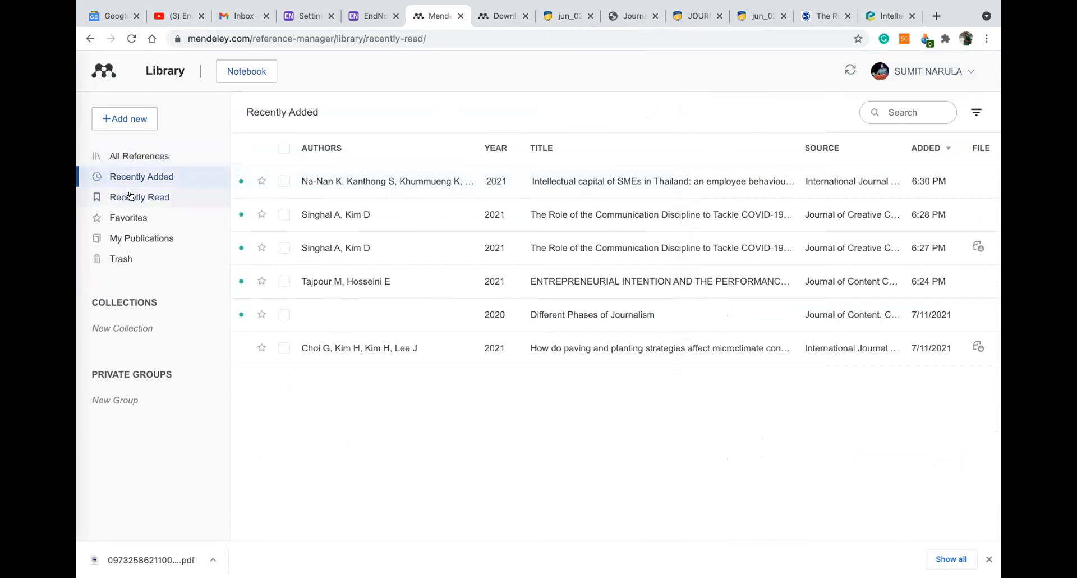
pyautogui.click(122, 216)
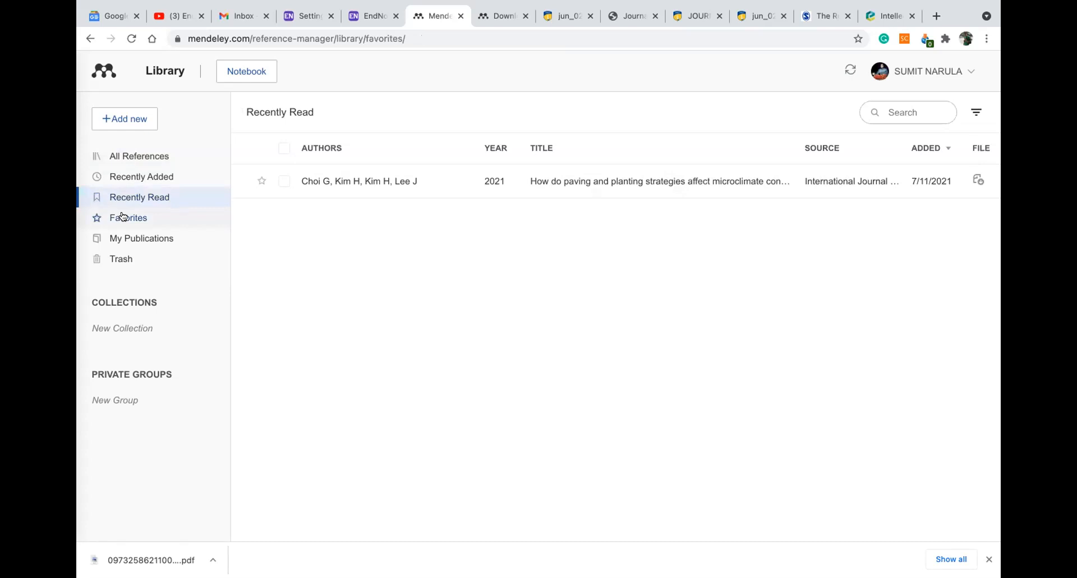
pyautogui.click(142, 241)
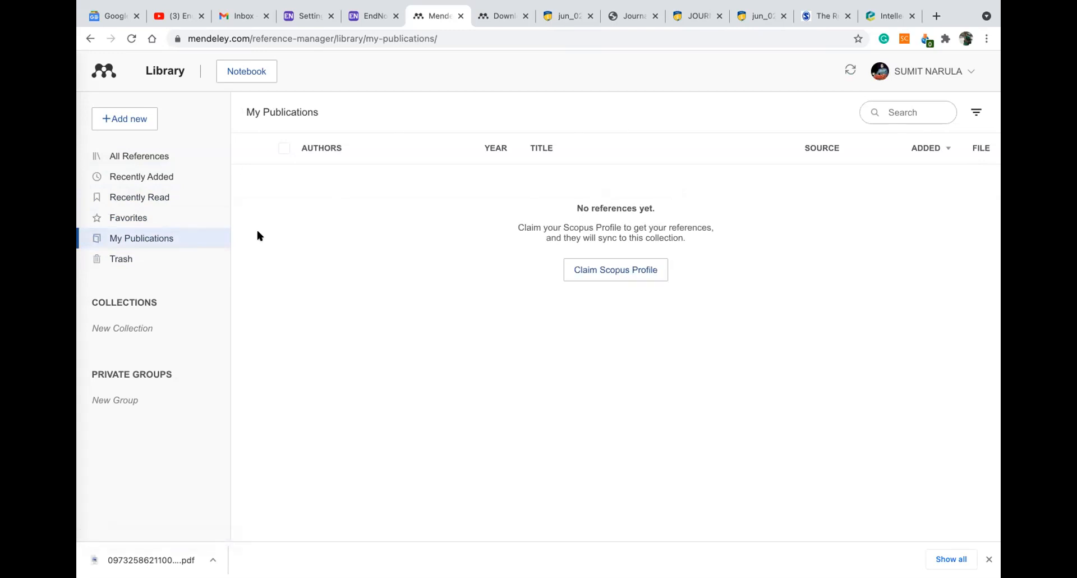
pyautogui.click(152, 260)
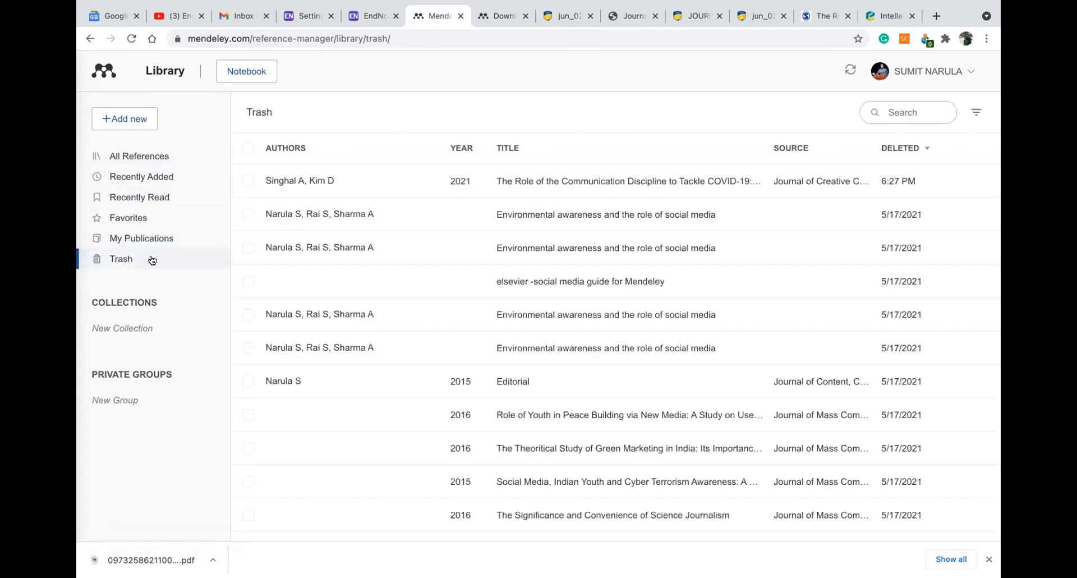
pyautogui.scroll(-20, 441, 218)
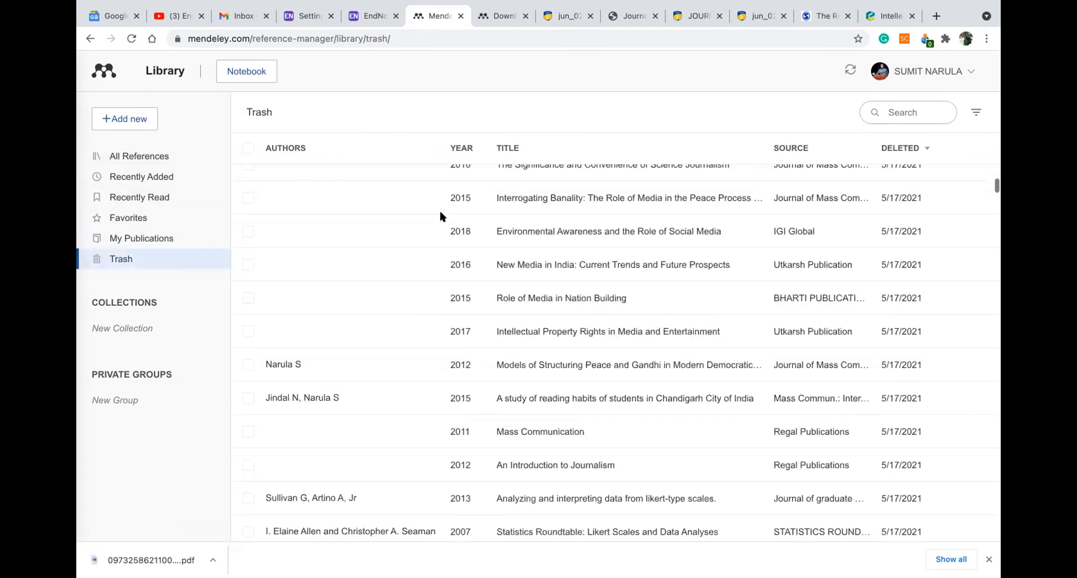
pyautogui.scroll(10, 440, 220)
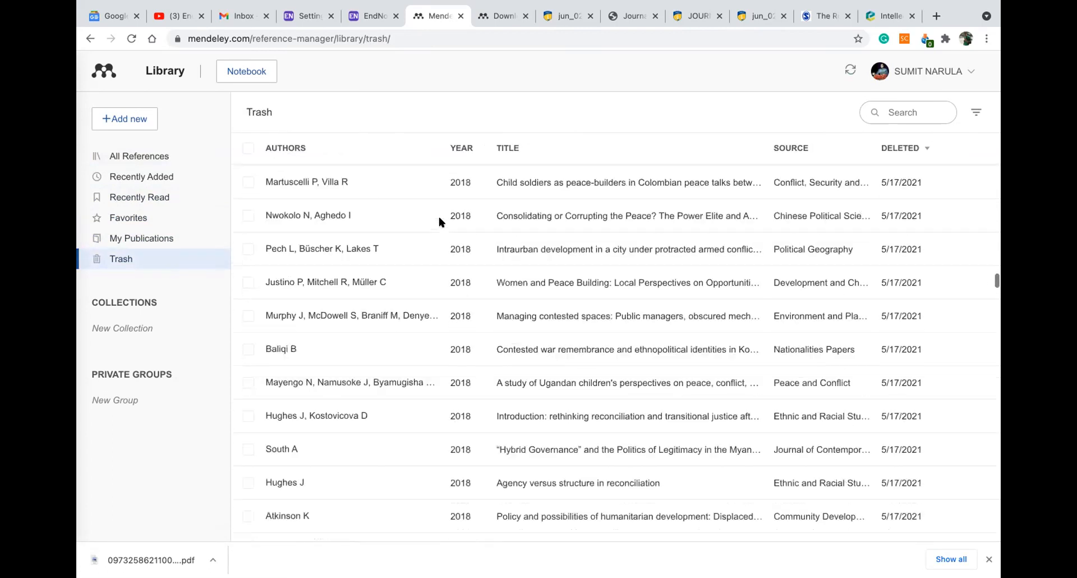
pyautogui.scroll(1, 439, 220)
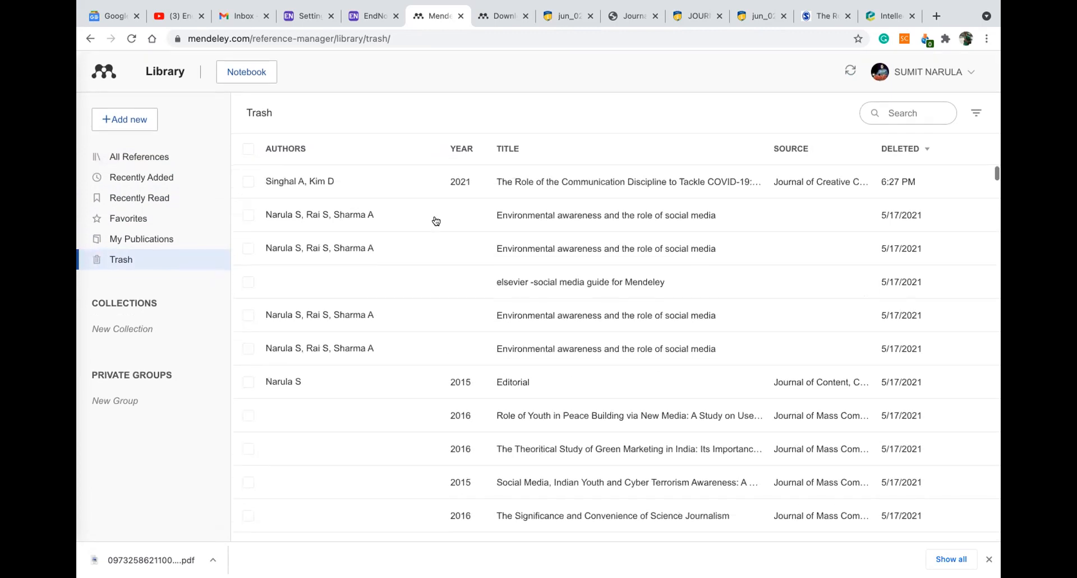
pyautogui.click(148, 159)
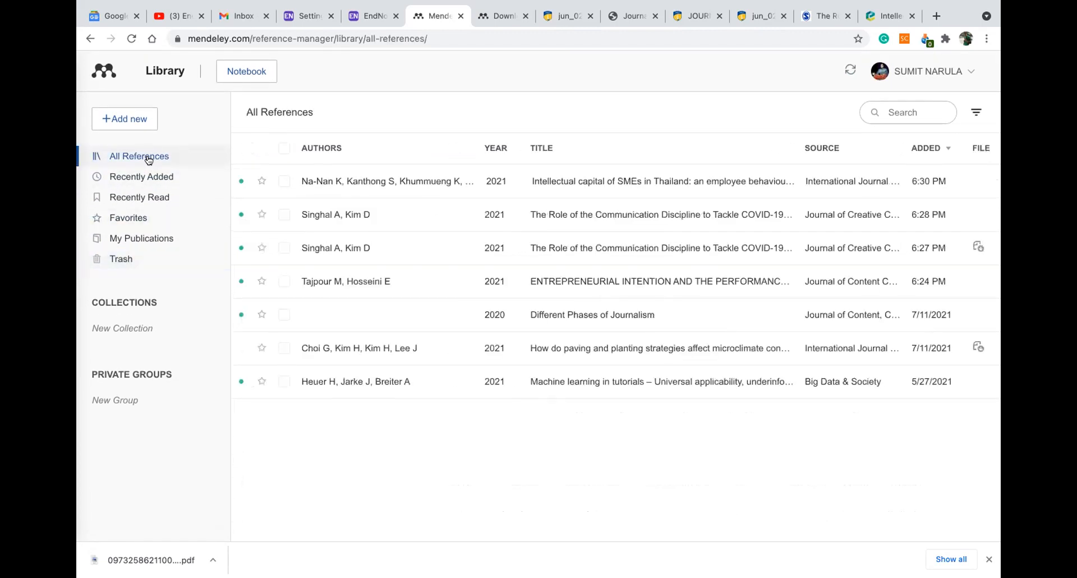
pyautogui.click(664, 286)
pyautogui.scroll(-3, 804, 285)
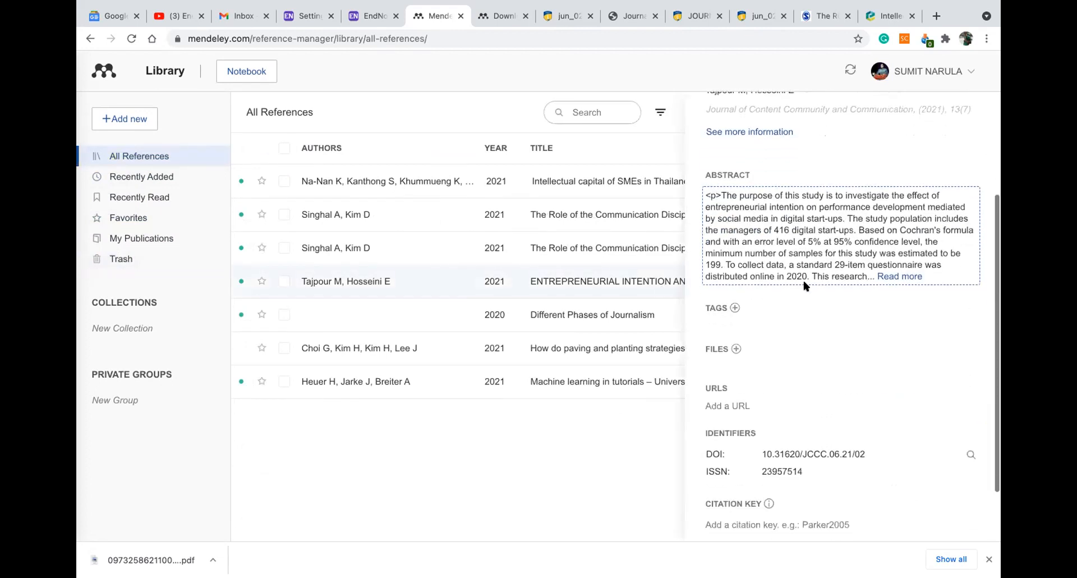
pyautogui.scroll(-2, 804, 285)
pyautogui.scroll(5, 842, 348)
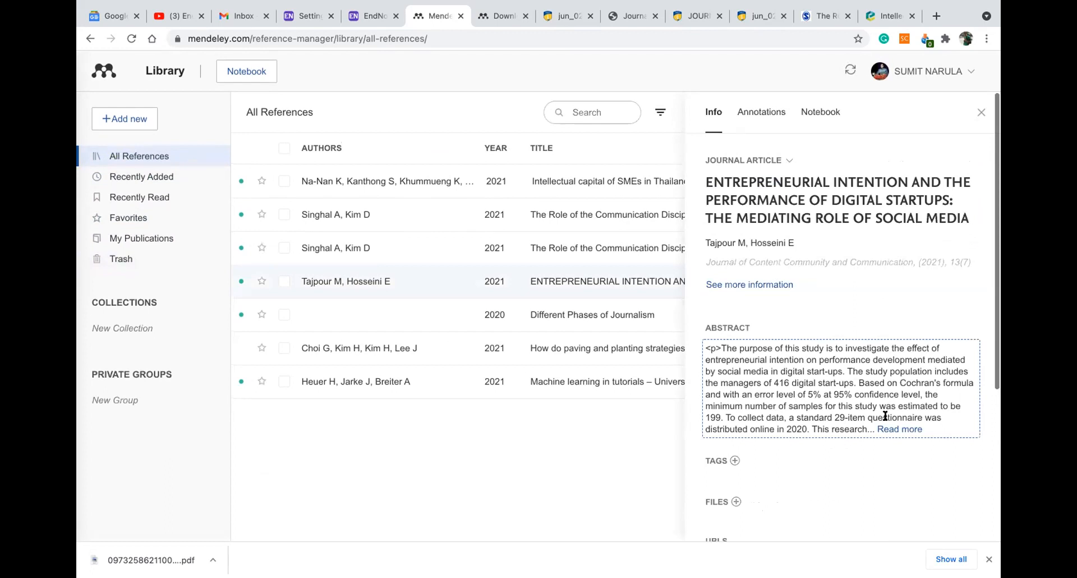
pyautogui.click(892, 429)
pyautogui.scroll(-2, 848, 316)
pyautogui.scroll(2, 850, 318)
pyautogui.click(768, 286)
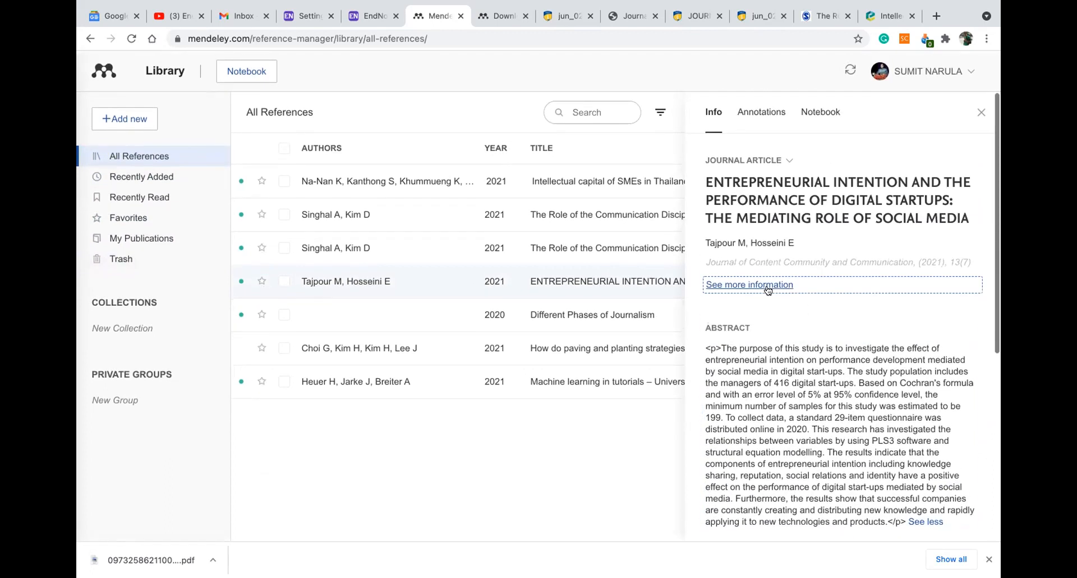
pyautogui.click(774, 247)
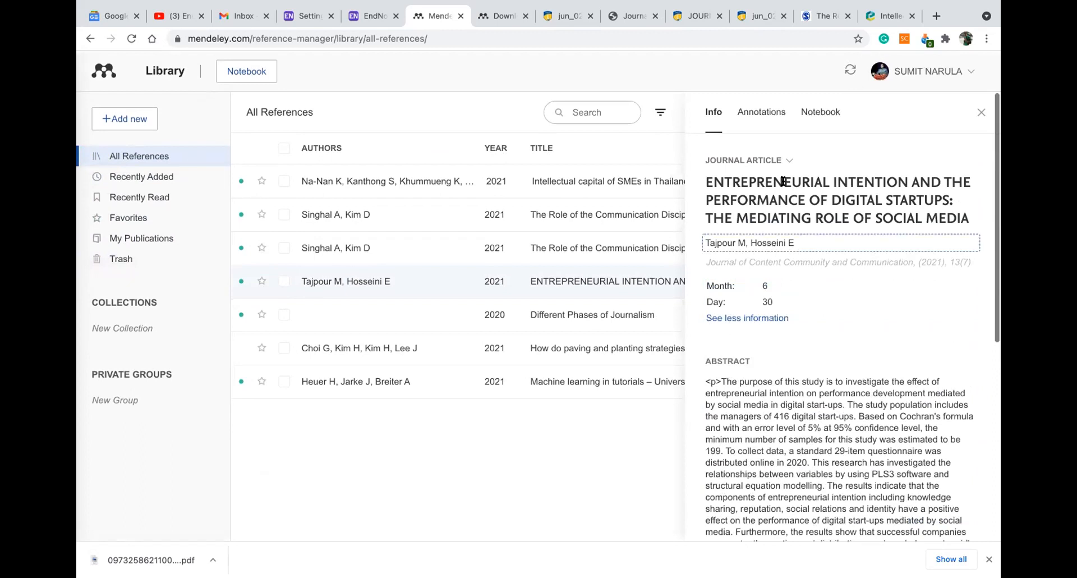
pyautogui.click(980, 112)
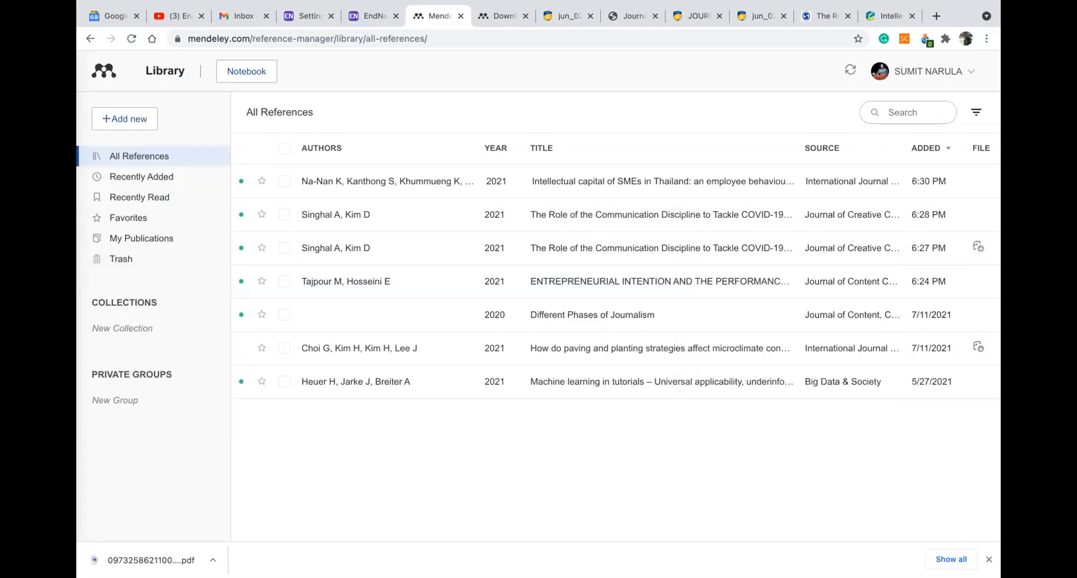
pyautogui.moveTo(696, 561)
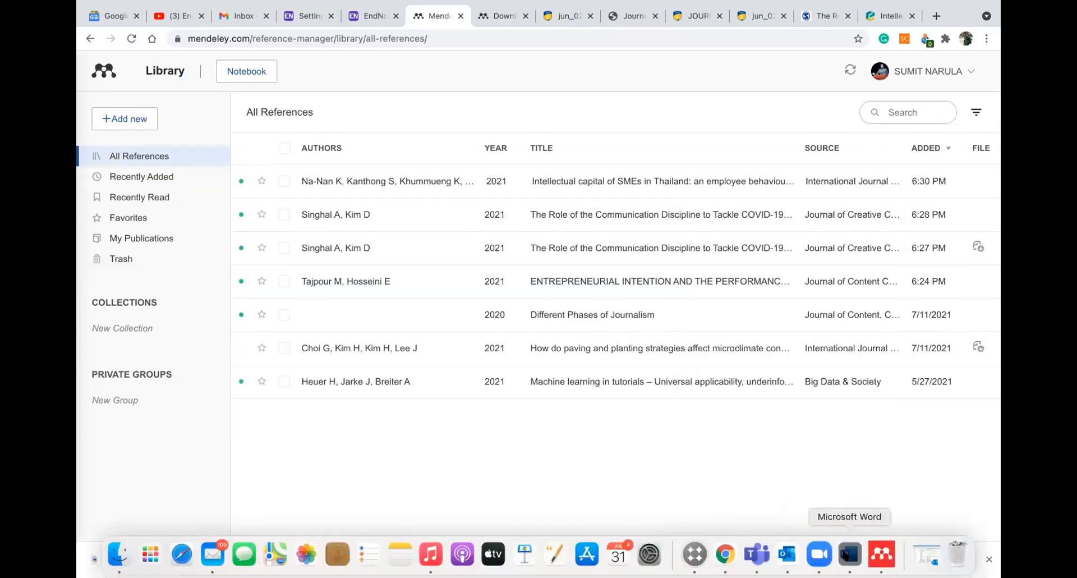
# Bring the blank Word Document1 forward and show its References, then Insert ribbon
pyautogui.click(845, 556)
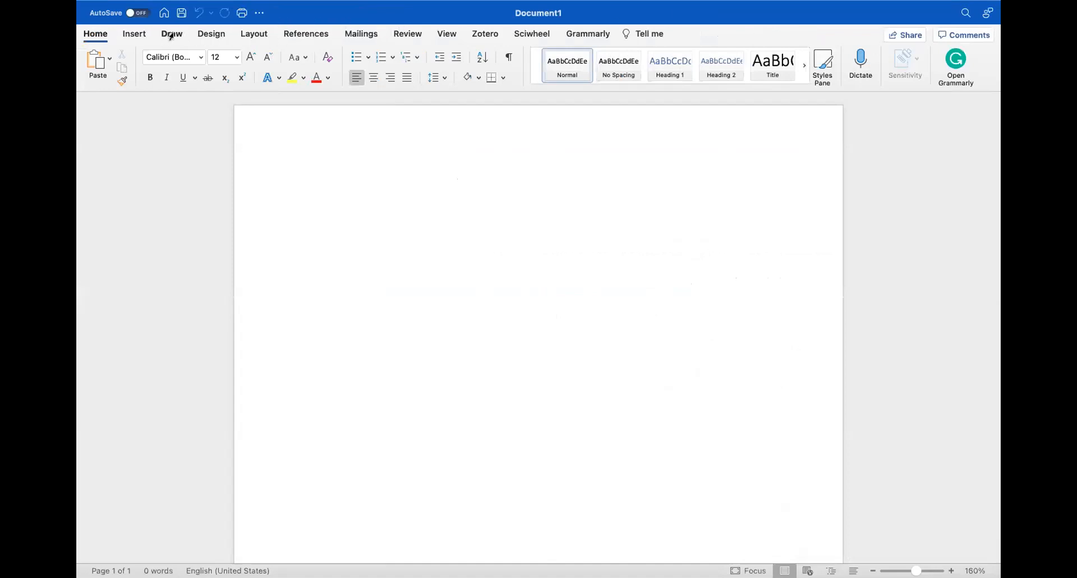
pyautogui.click(306, 35)
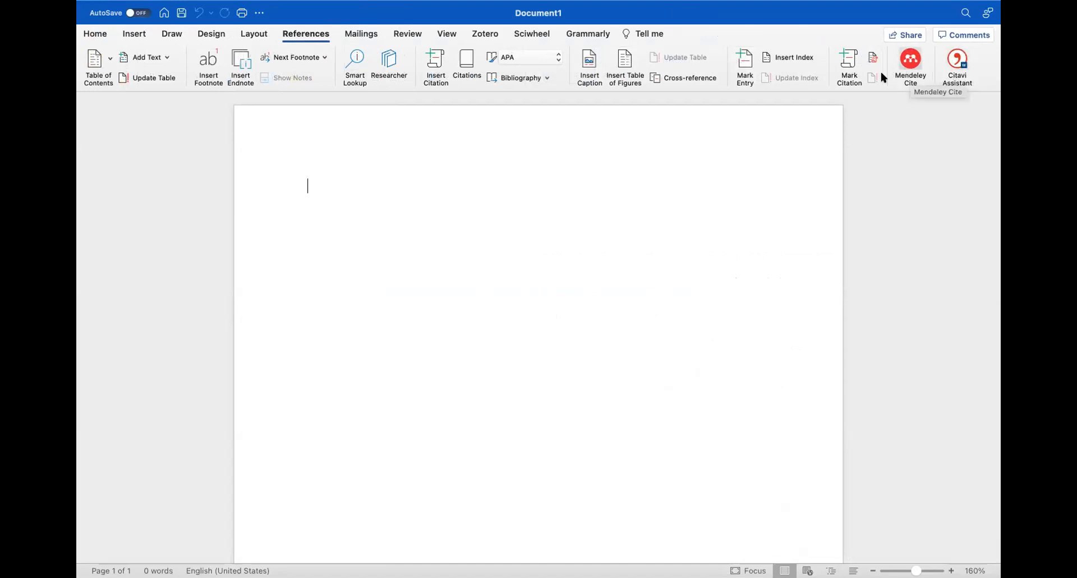
pyautogui.click(132, 34)
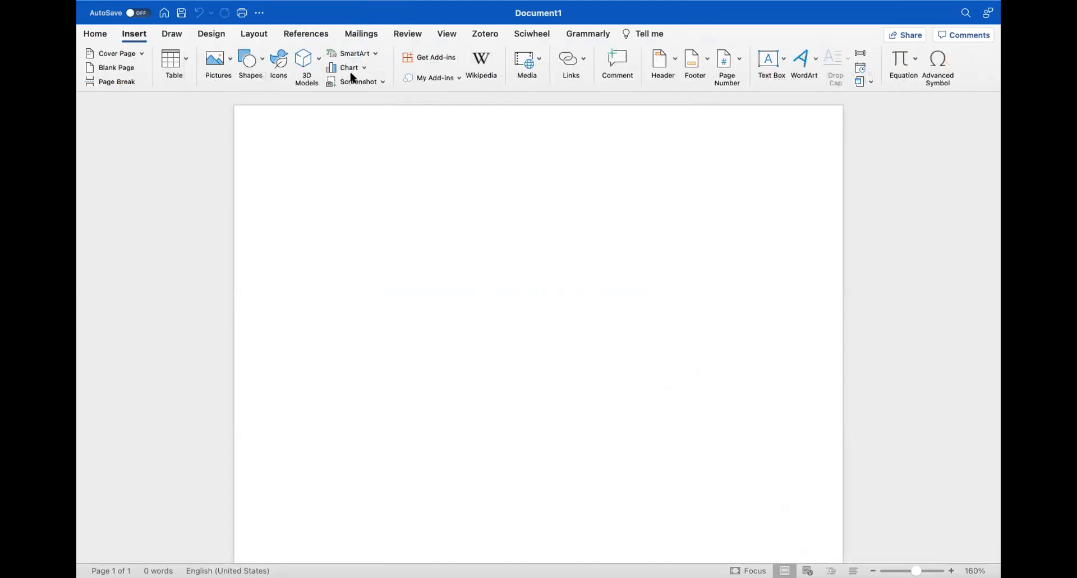
# Open Get Add-ins and browse the 546 AppSource Word add-ins, led by free Mendeley Cite
pyautogui.click(431, 58)
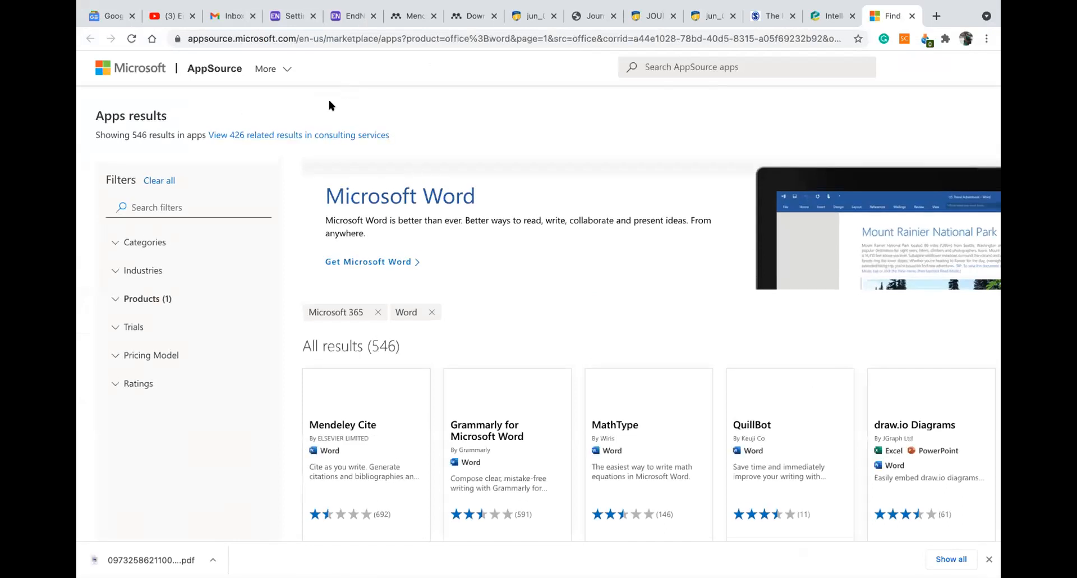
pyautogui.scroll(-3, 428, 318)
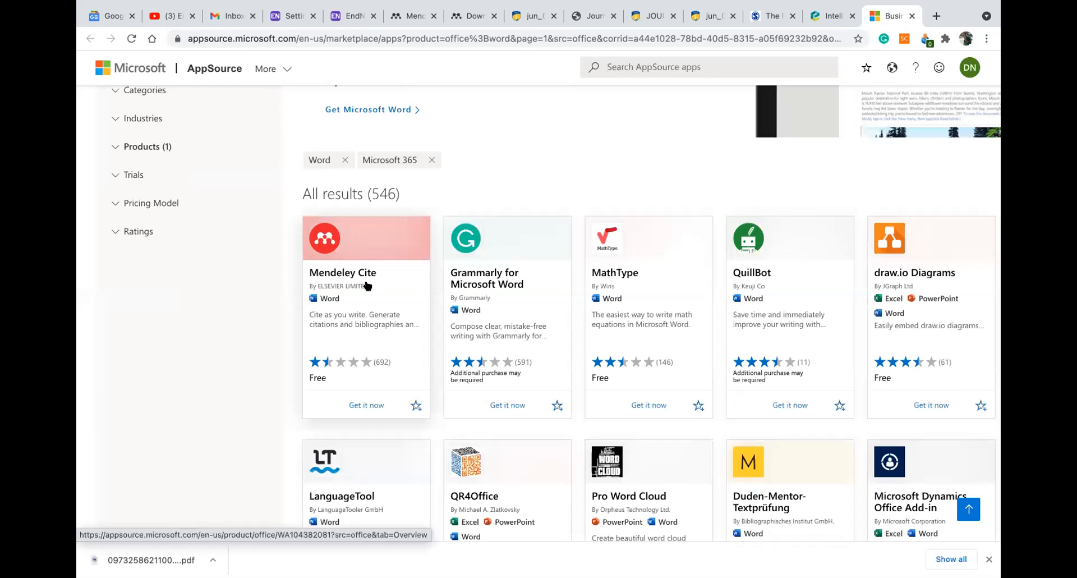
pyautogui.scroll(3, 376, 268)
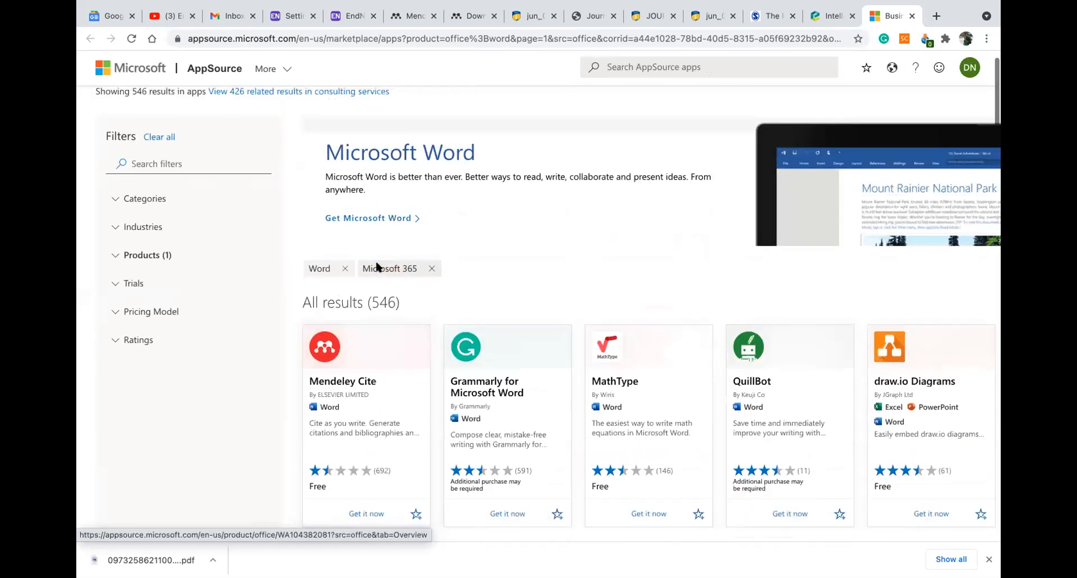
pyautogui.scroll(-2, 443, 206)
pyautogui.scroll(-2, 445, 213)
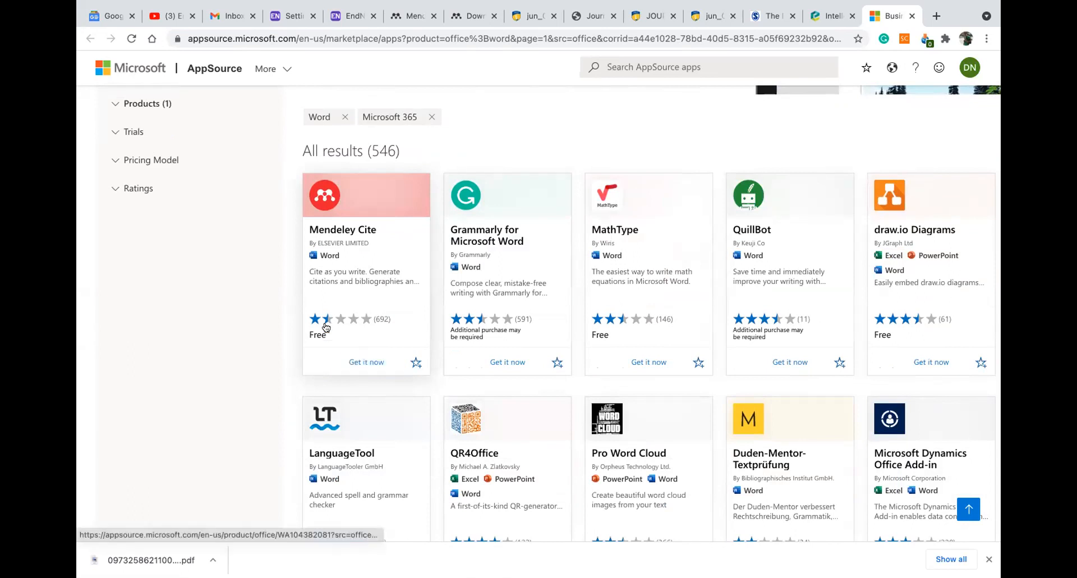
pyautogui.scroll(5, 462, 269)
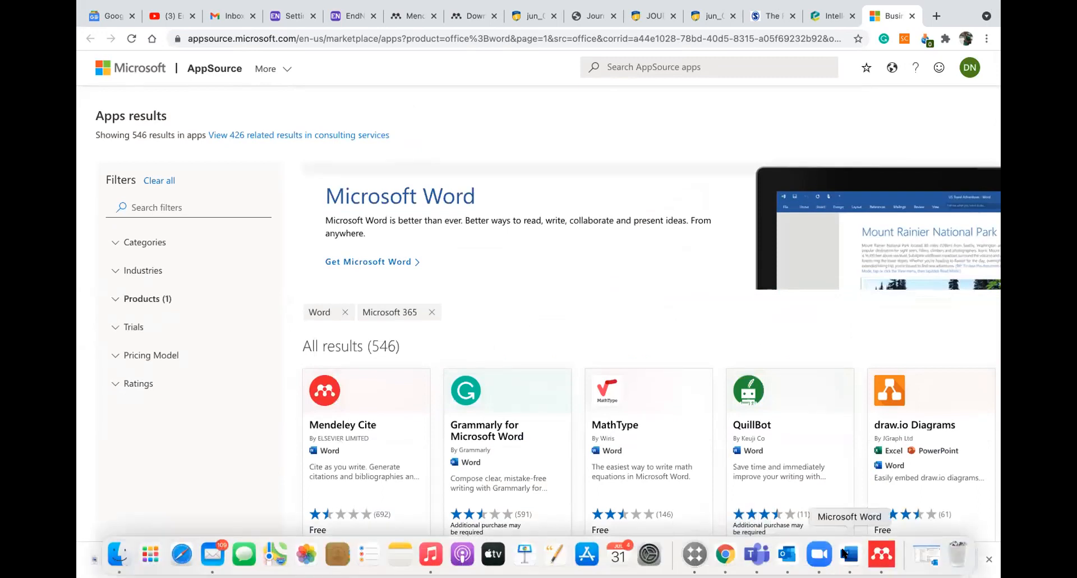
pyautogui.click(845, 554)
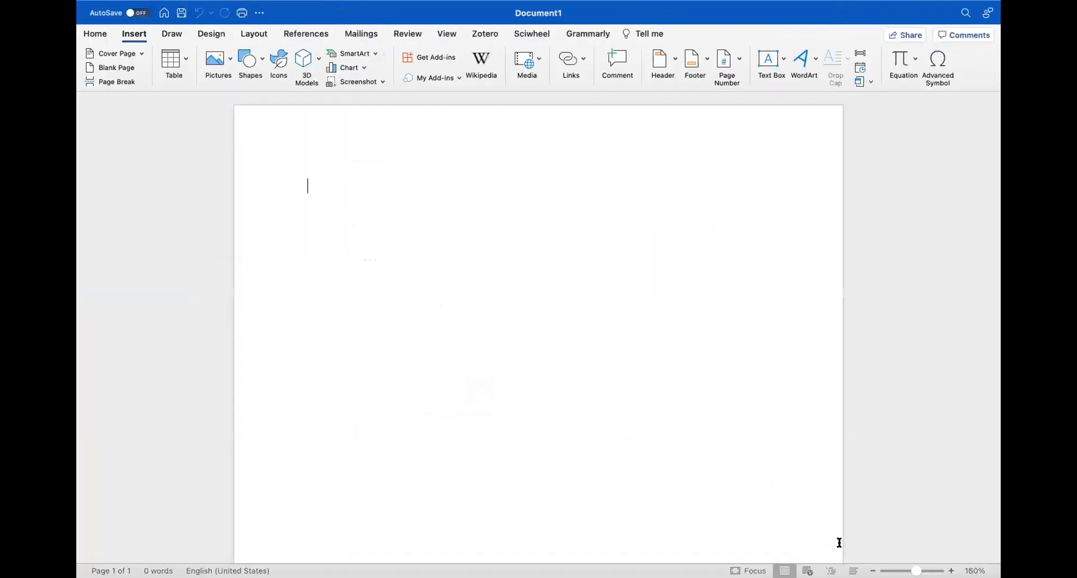
# Confirm Mendeley Cite appears on Word's References tab, then return to the Insert tab
pyautogui.click(325, 35)
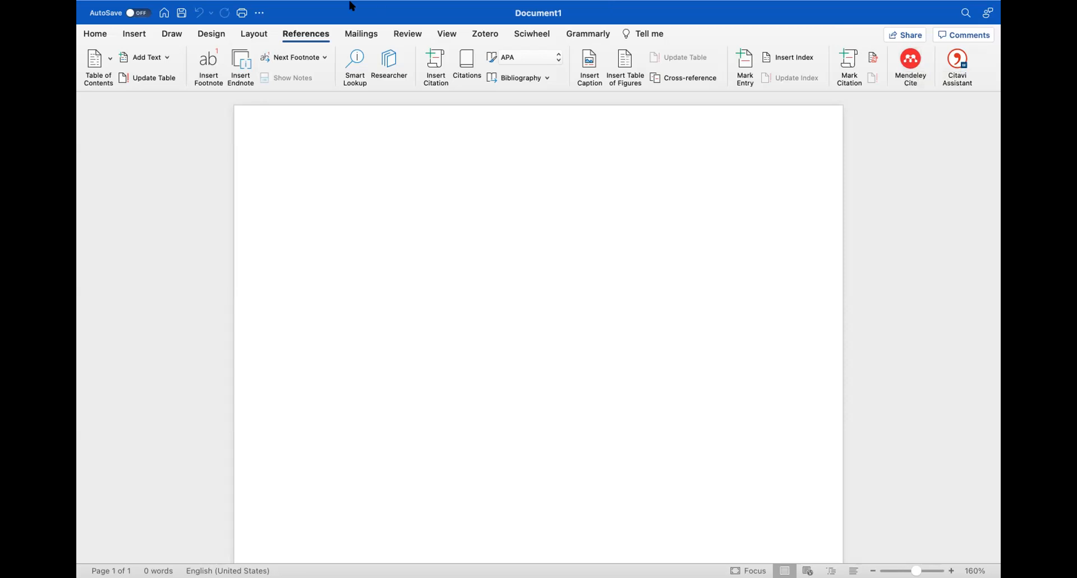
pyautogui.click(132, 34)
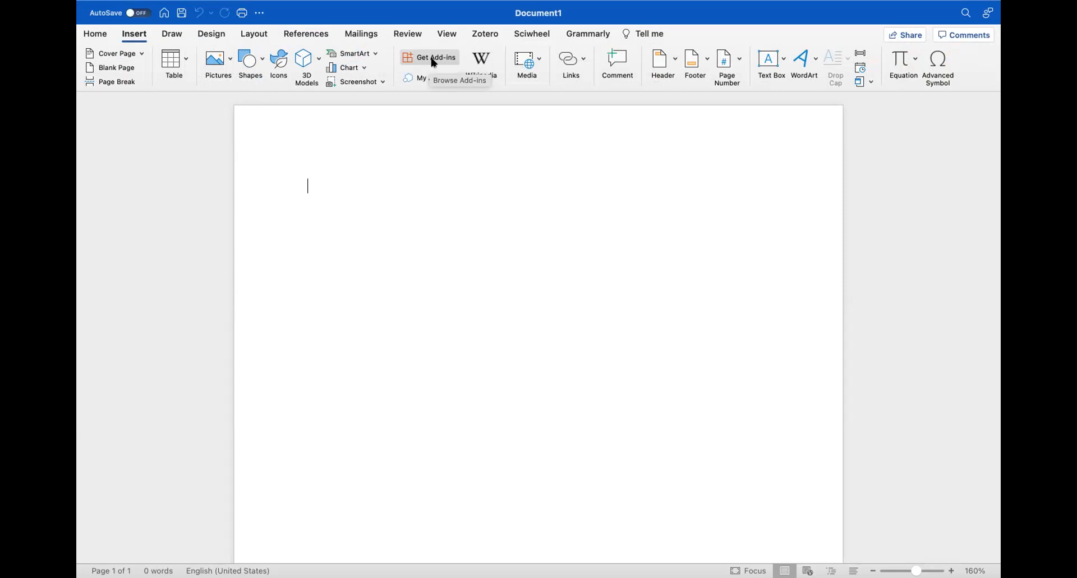
pyautogui.moveTo(505, 4)
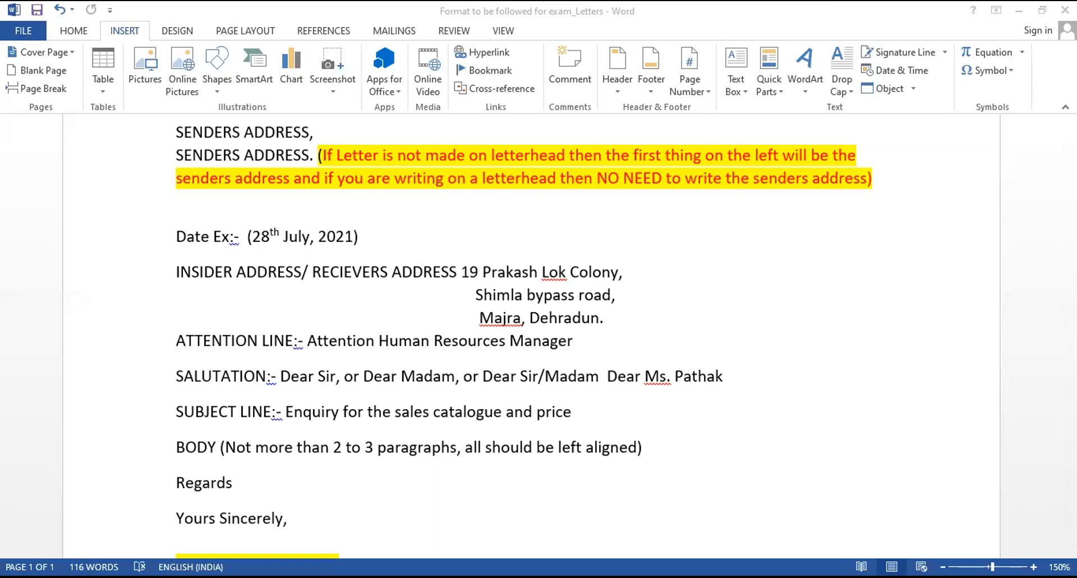
# Open the full Apps for Office list and begin signing in to a Microsoft account
pyautogui.scroll(3, 531, 337)
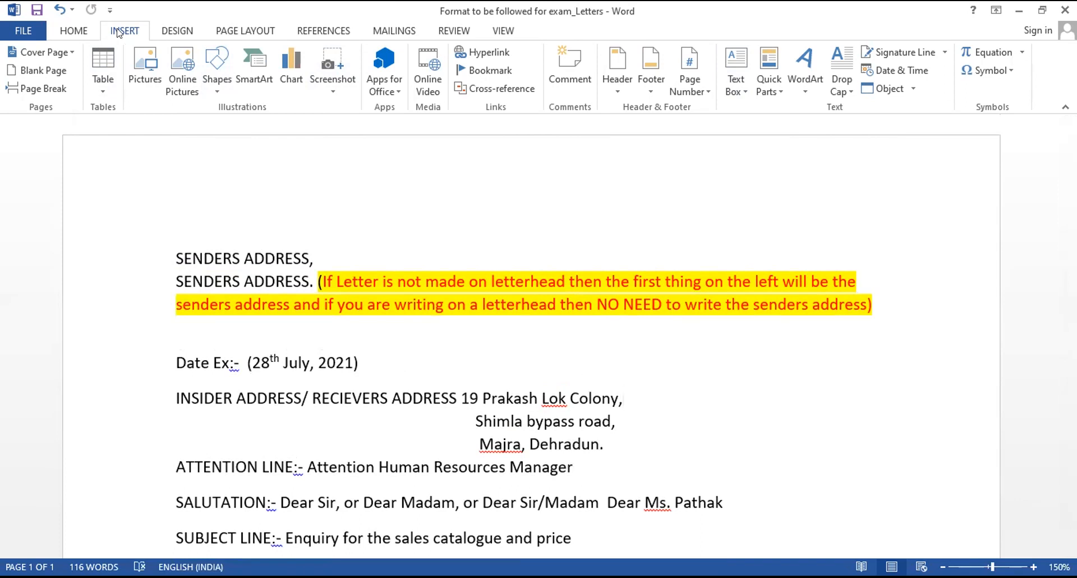
pyautogui.click(396, 88)
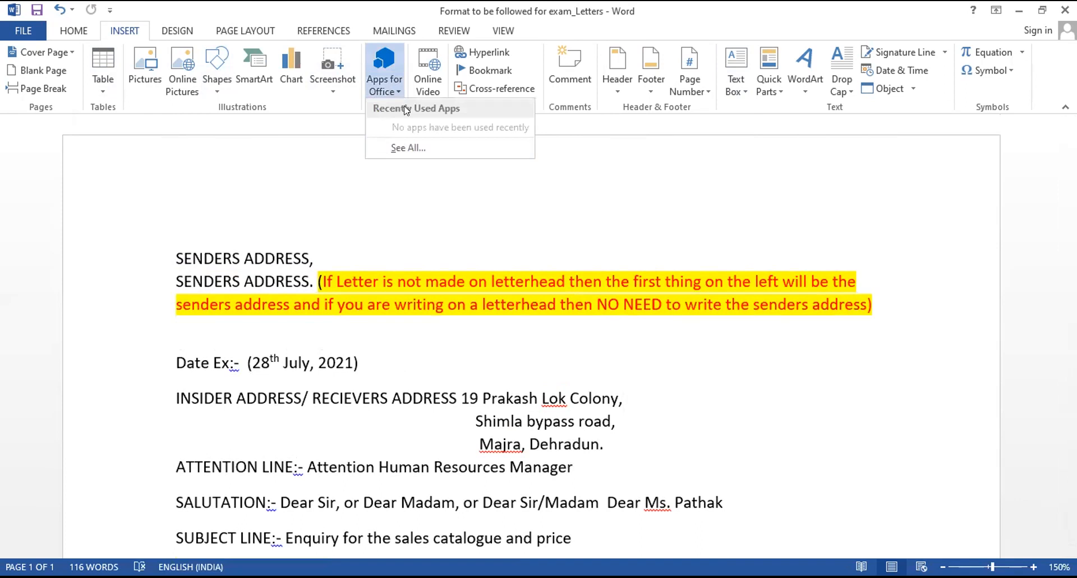
pyautogui.click(406, 148)
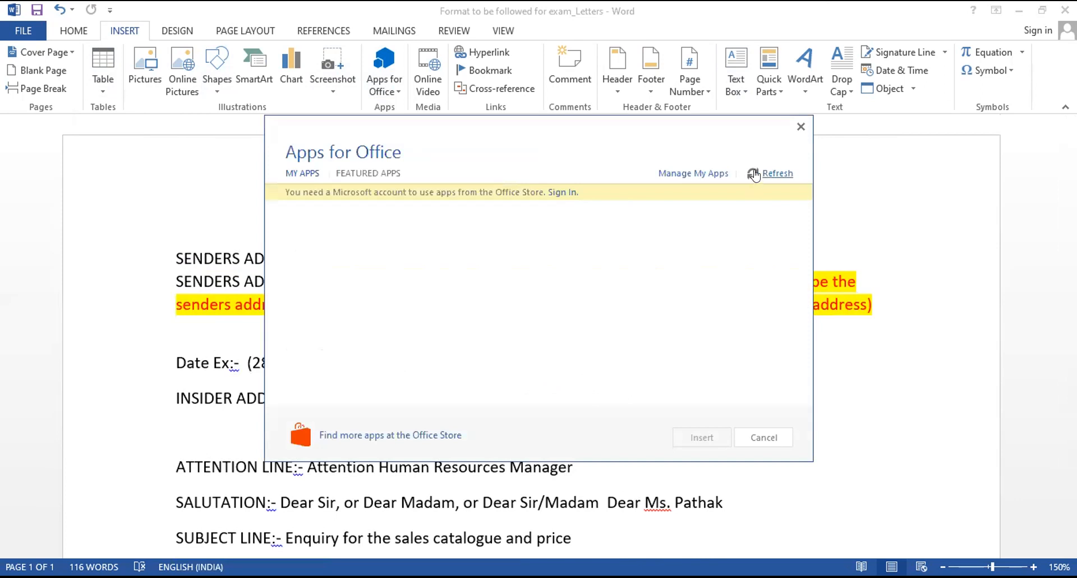
pyautogui.click(567, 194)
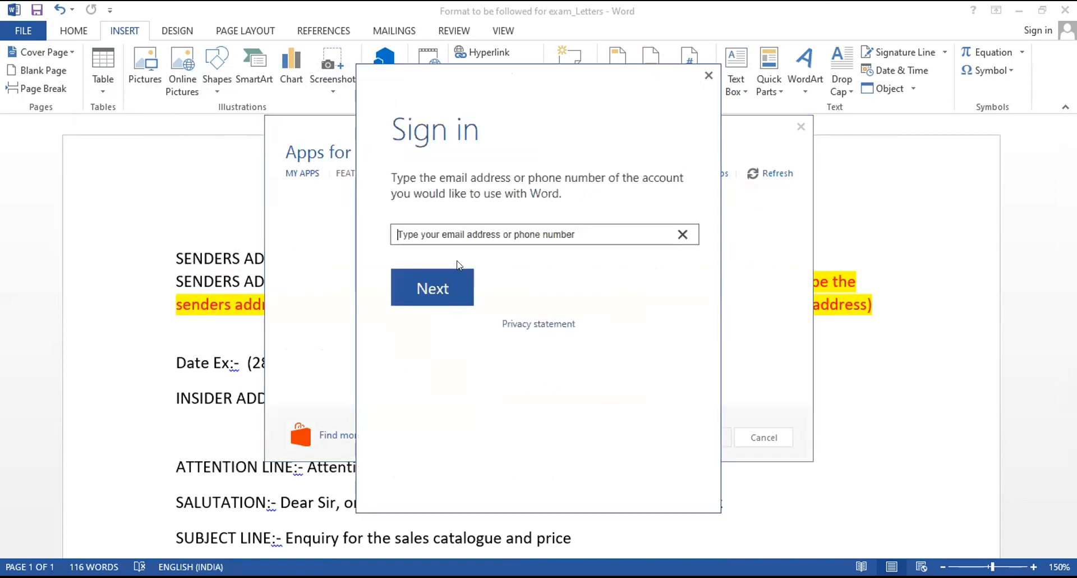
# Enter the Microsoft account e-mail address and continue to the password step
pyautogui.click(454, 235)
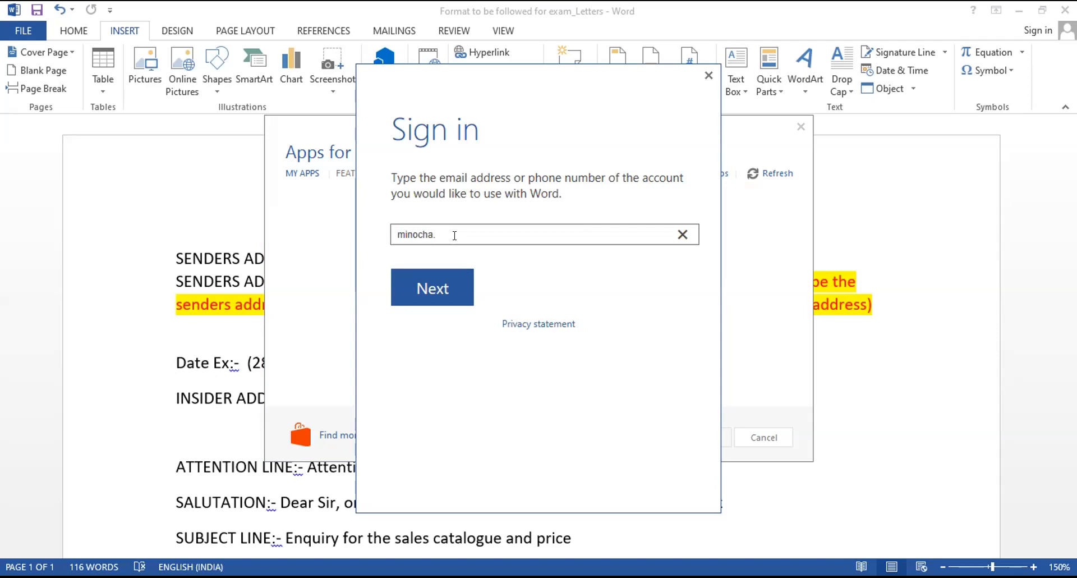
pyautogui.click(432, 289)
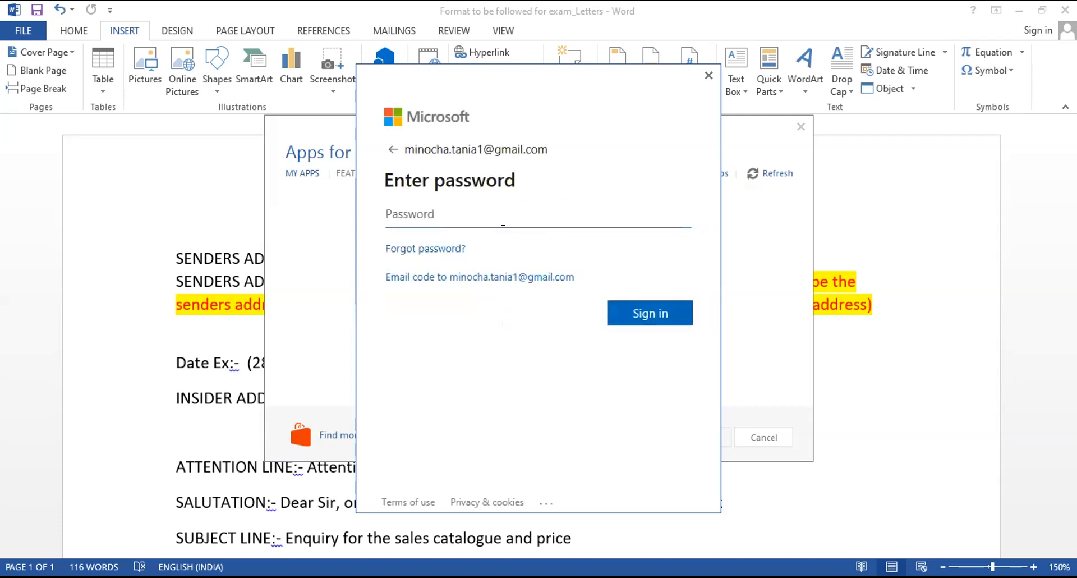
# Sign in with the account password, re-entering it correctly and saving it
pyautogui.write('*************')
pyautogui.click(675, 304)
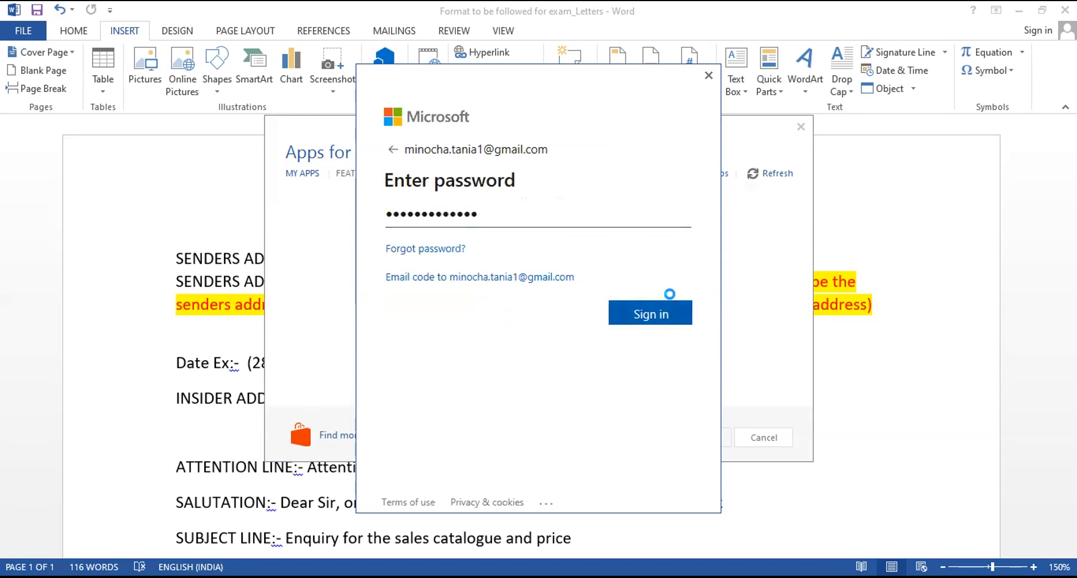
pyautogui.click(583, 347)
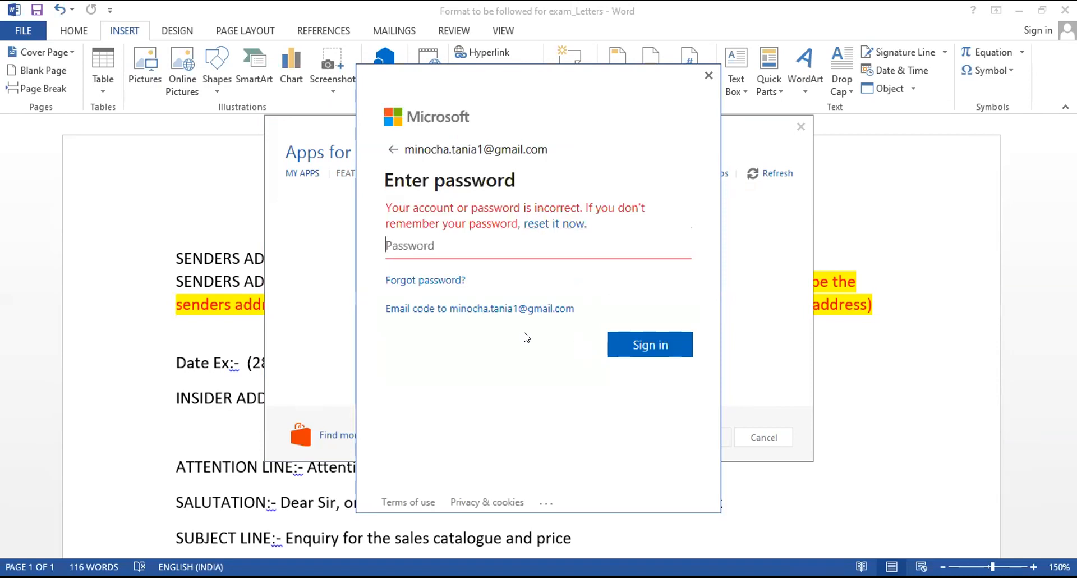
pyautogui.write('*****************')
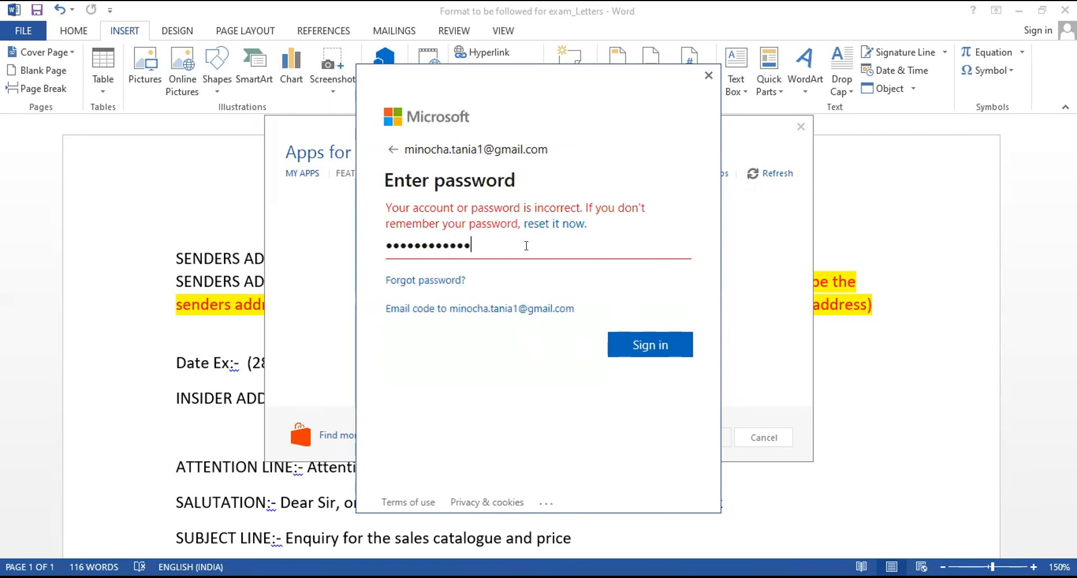
pyautogui.click(666, 345)
pyautogui.click(575, 335)
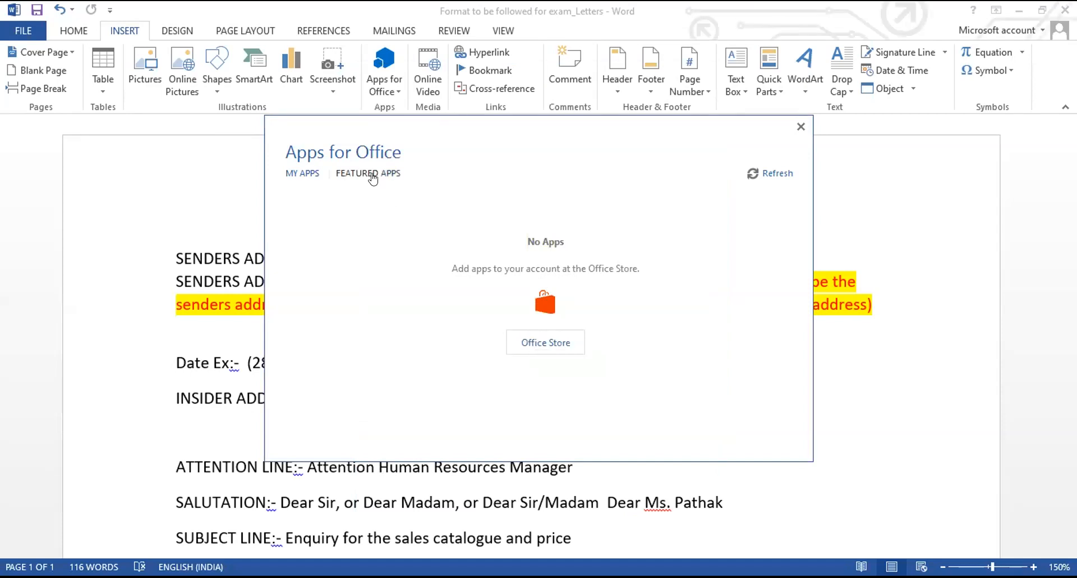
# Launch the Office Store from the Apps for Office dialog to browse Word add-ins
pyautogui.click(537, 348)
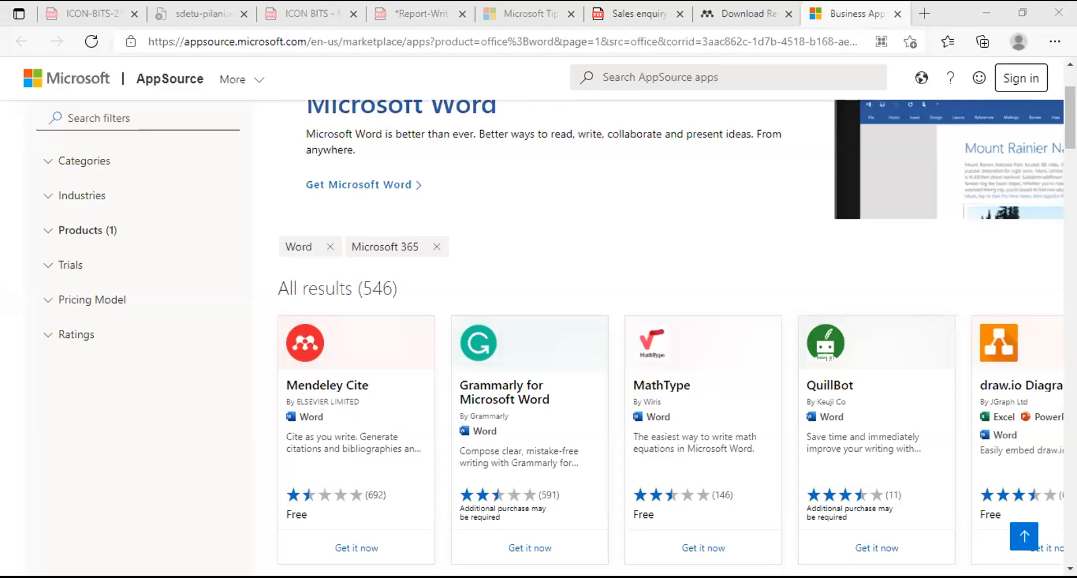
# Choose Get it now for Mendeley Cite and sign in to AppSource with the account e-mail
pyautogui.scroll(-2, 561, 336)
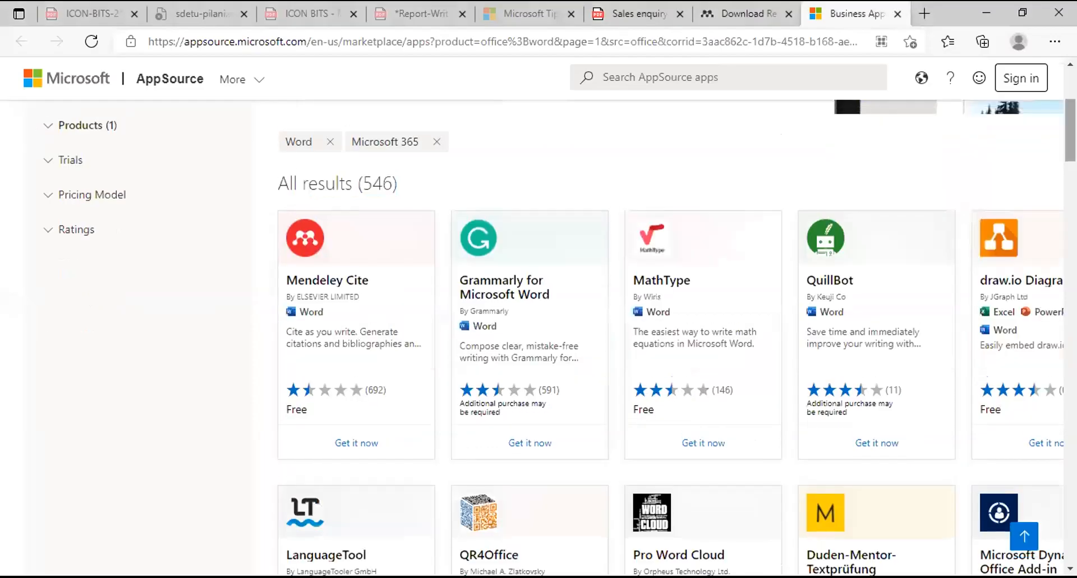
pyautogui.click(350, 446)
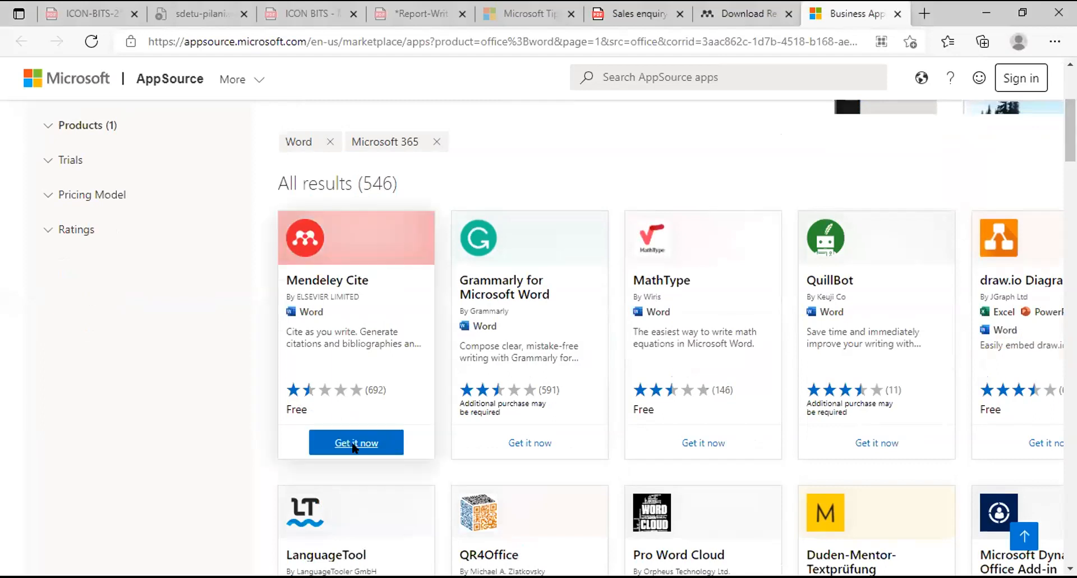
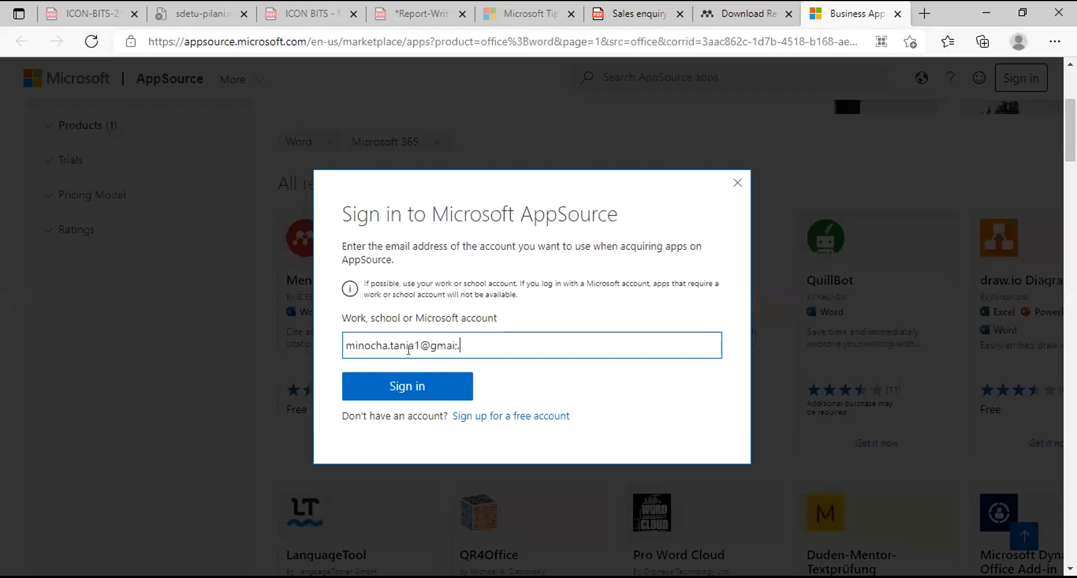
pyautogui.click(399, 386)
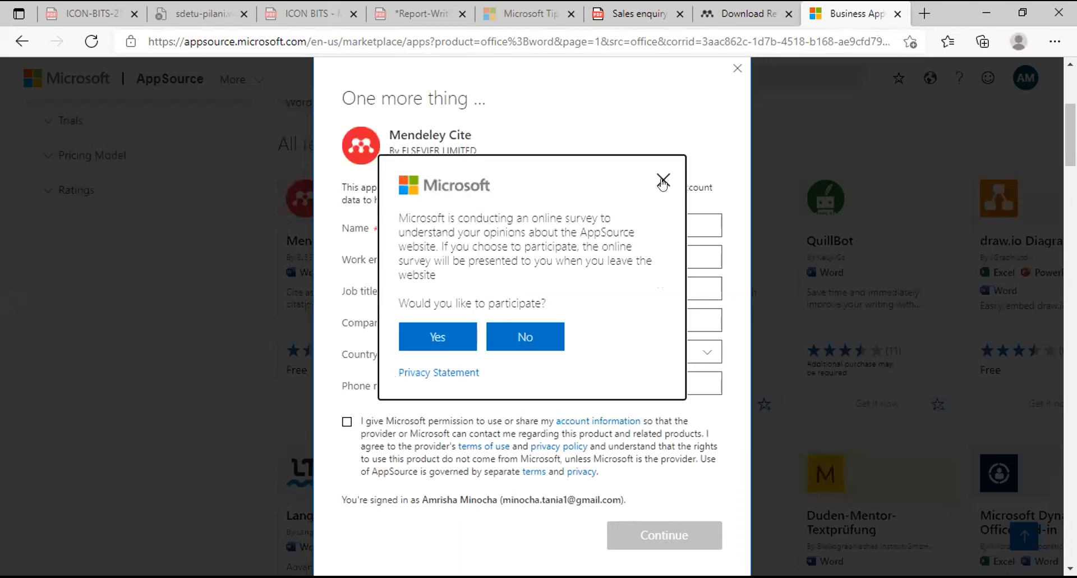
# Dismiss the survey invitation and enter TA as the job title
pyautogui.click(407, 346)
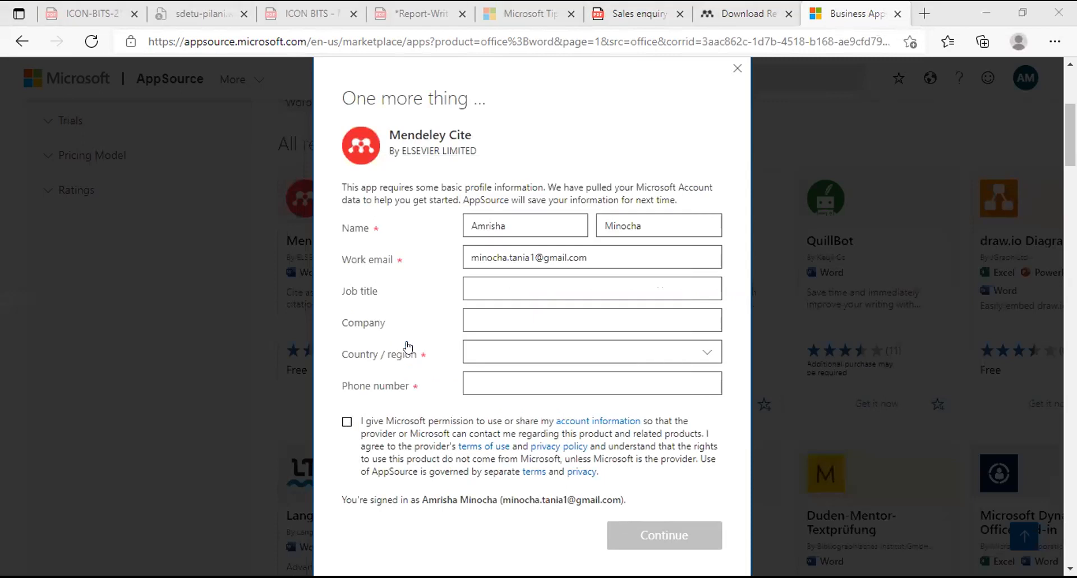
pyautogui.click(512, 298)
pyautogui.write('TA')
pyautogui.press('Tab')
pyautogui.press('Tab')
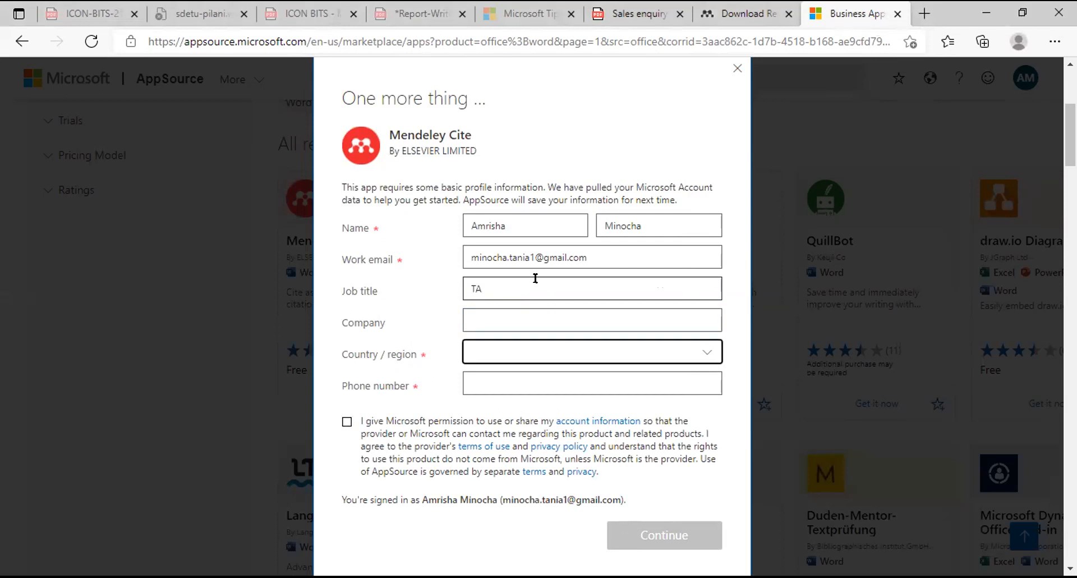
# Select India as the country, enter the phone number, give consent, and submit the profile
pyautogui.click(505, 345)
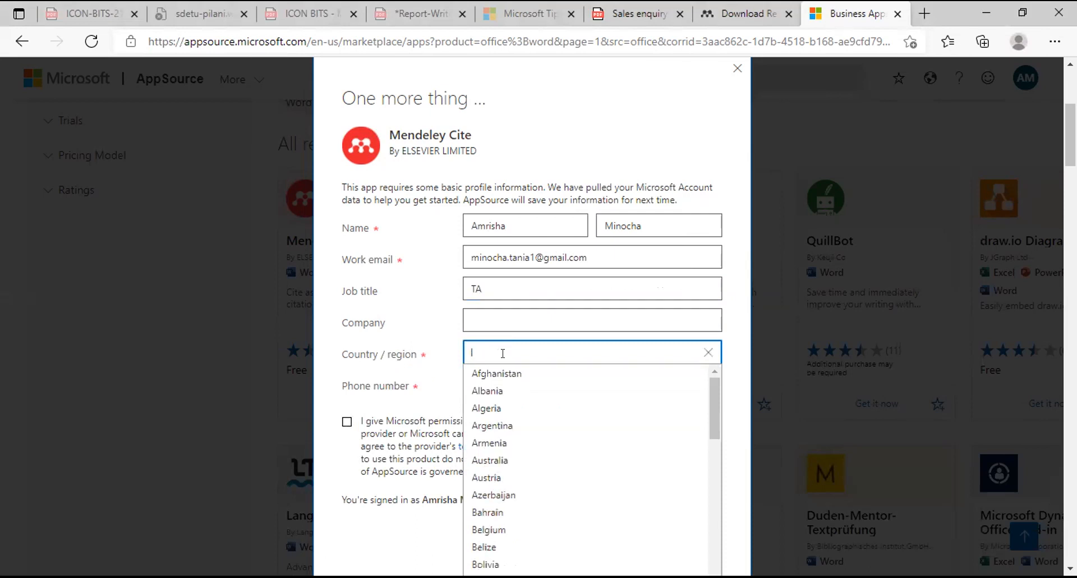
pyautogui.write('IN')
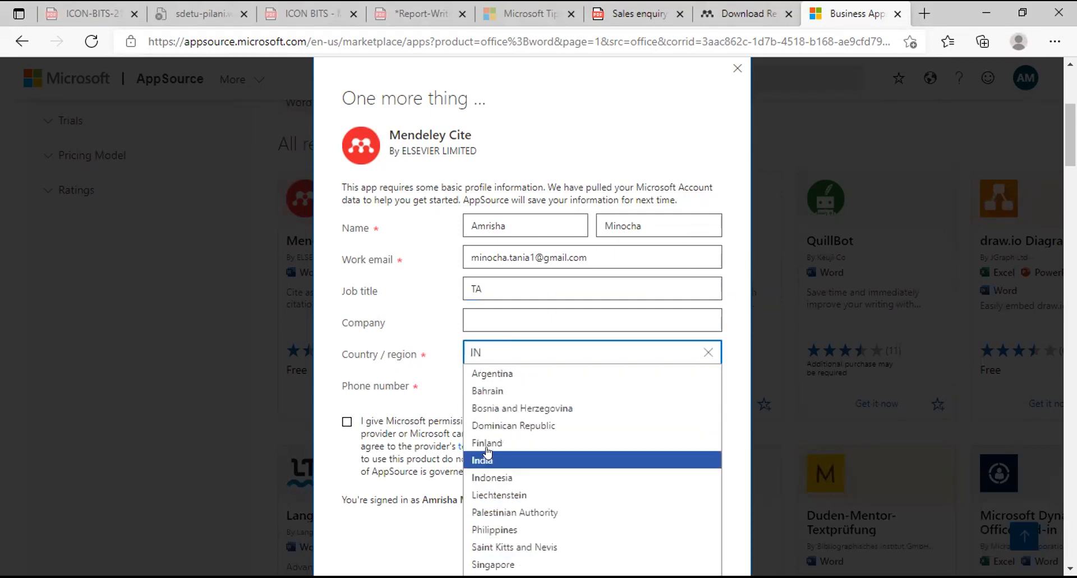
pyautogui.click(482, 460)
pyautogui.click(492, 375)
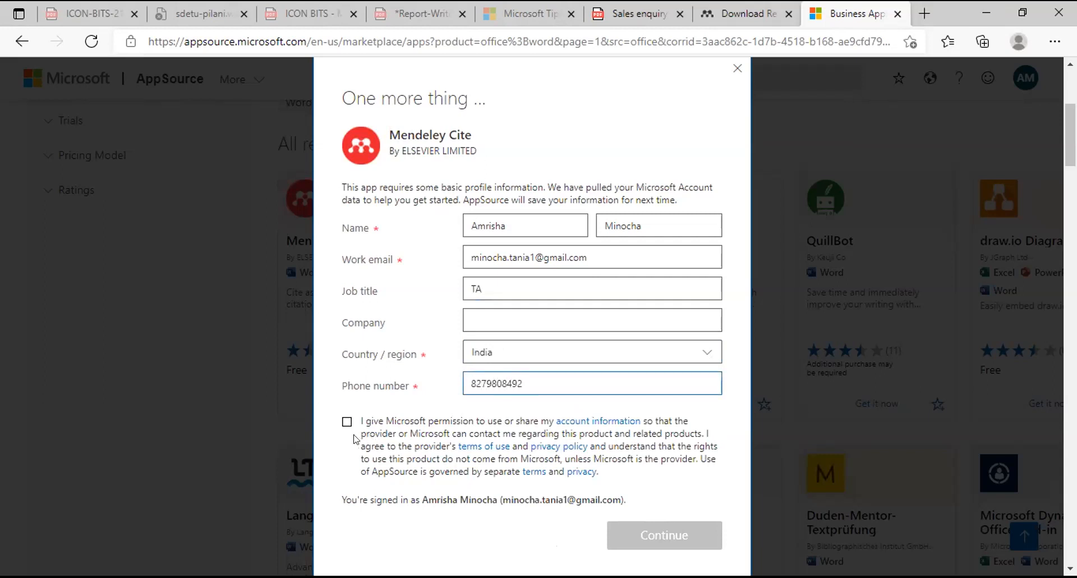
pyautogui.click(347, 422)
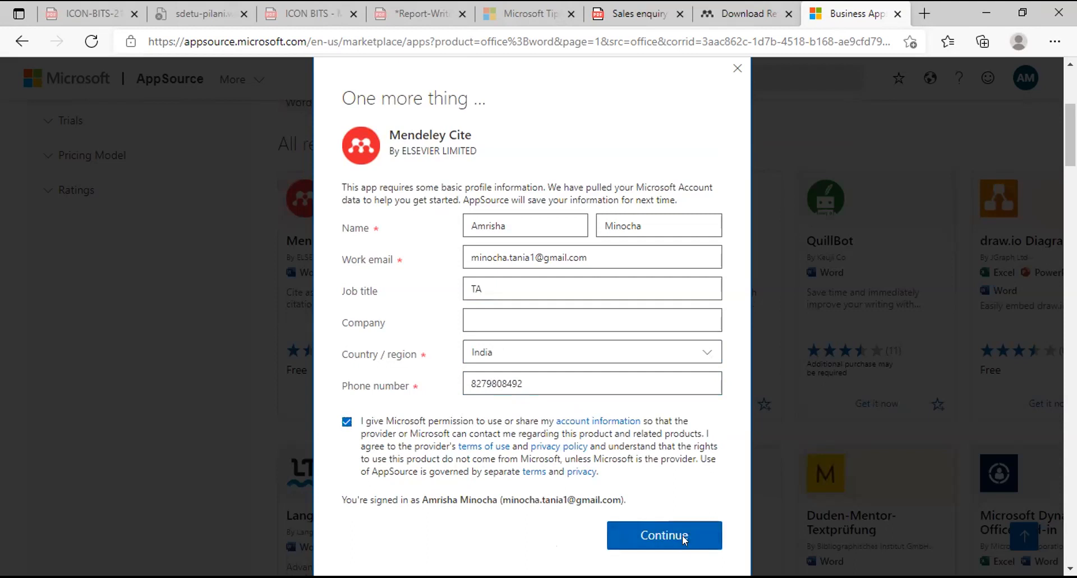
pyautogui.click(682, 534)
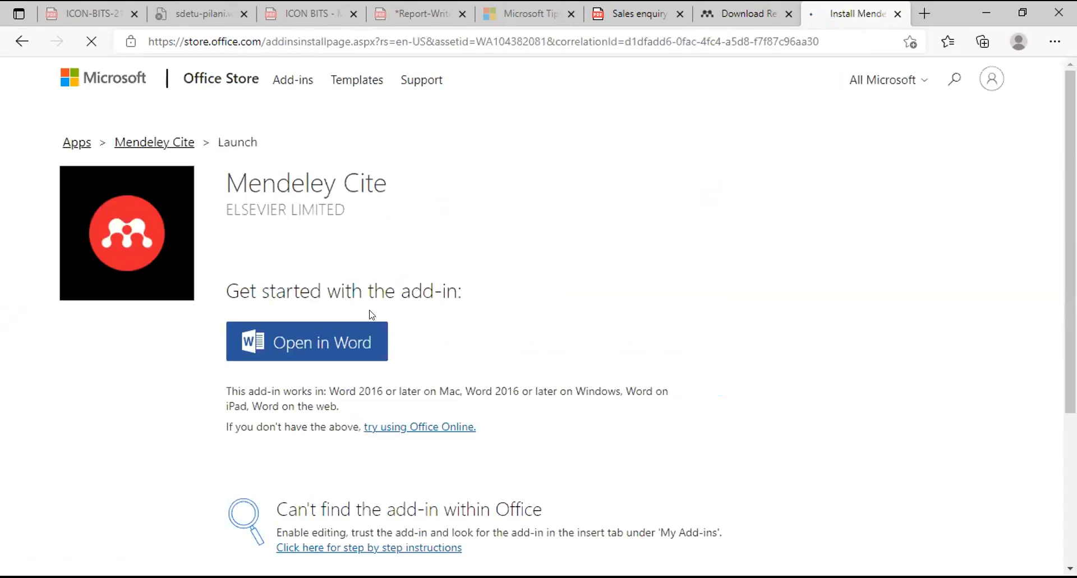
# Open Mendeley Cite in Word, always allowing store.office.com to open Office links
pyautogui.click(349, 342)
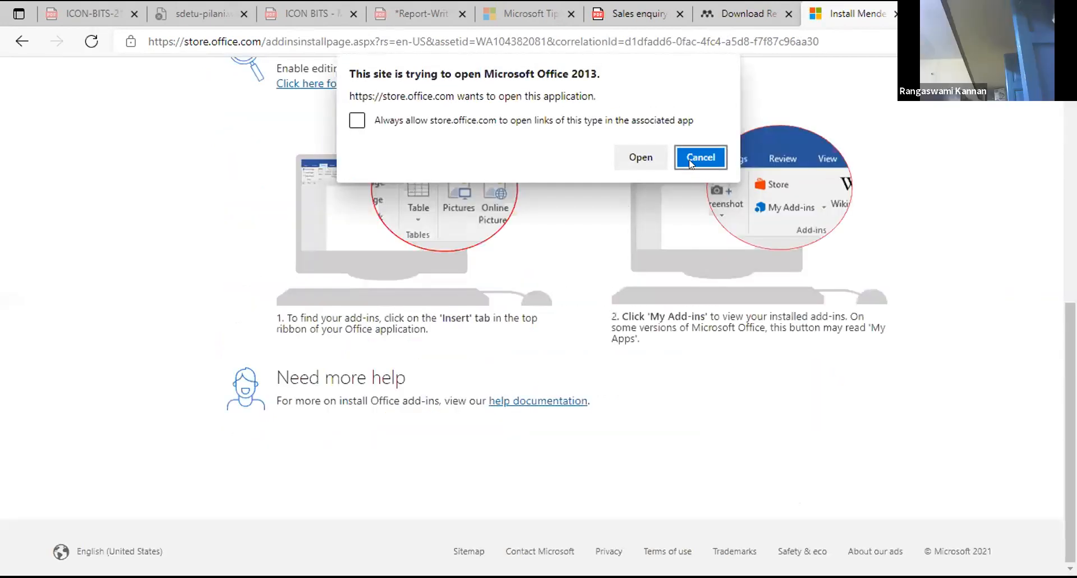
pyautogui.click(360, 120)
pyautogui.click(658, 159)
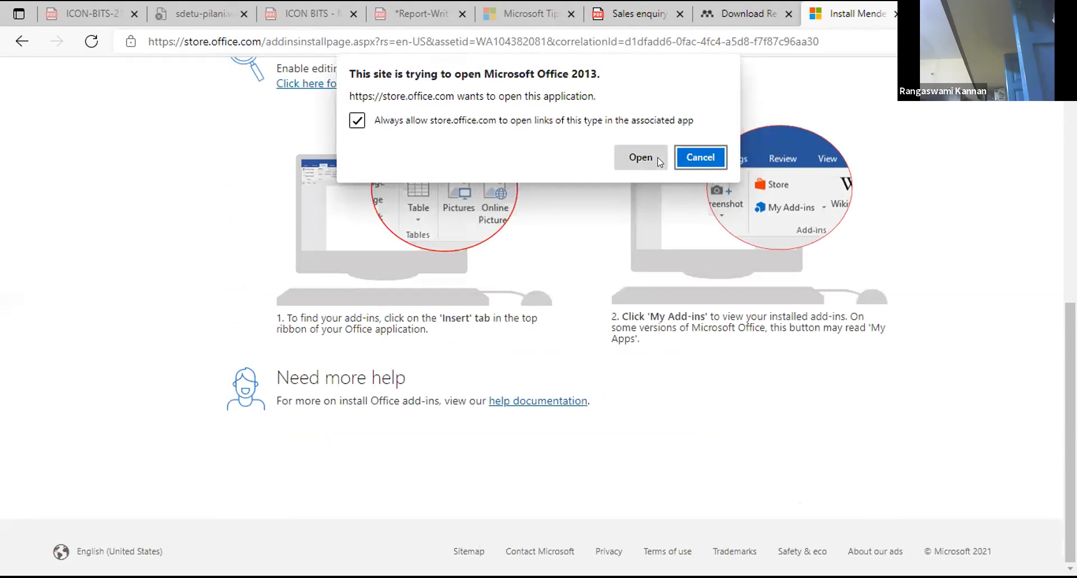
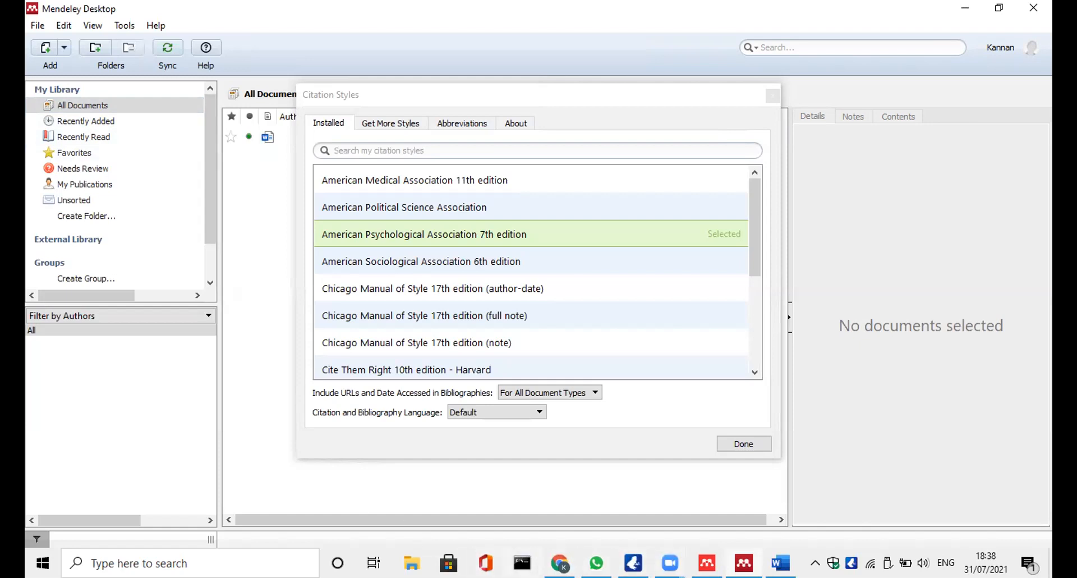
# Bring the blank Word document, Document1, in front of Mendeley Desktop
pyautogui.click(787, 557)
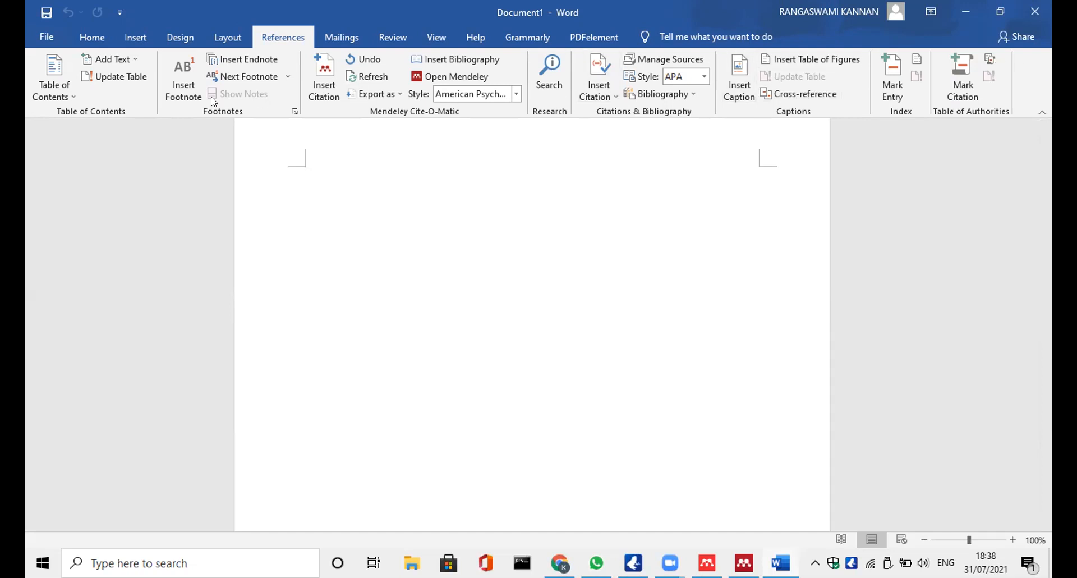
# Search the Office Add-ins store for 'Mendeley' to find Mendeley Cite
pyautogui.click(136, 38)
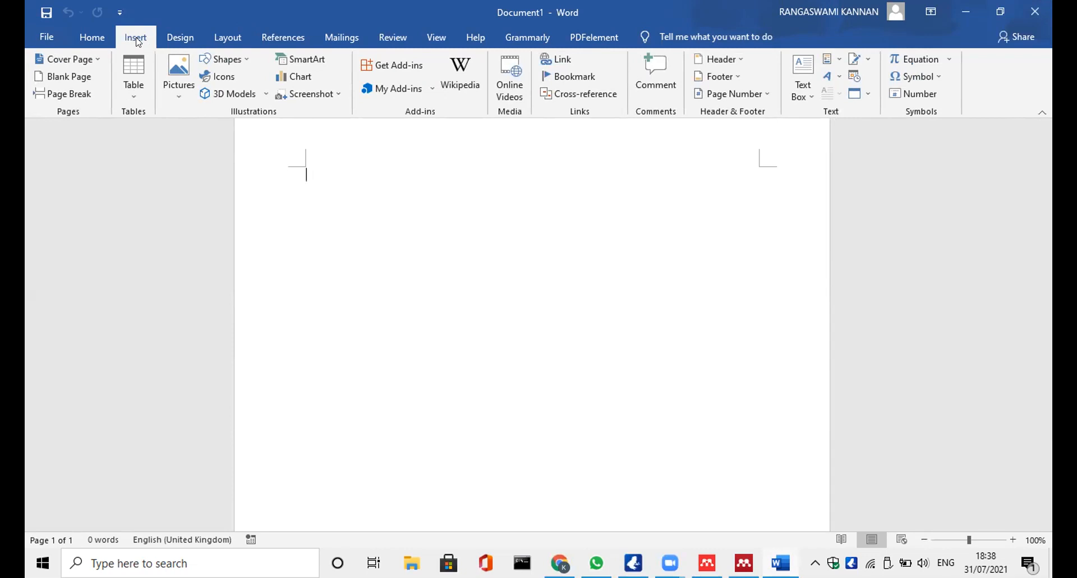
pyautogui.press('Return')
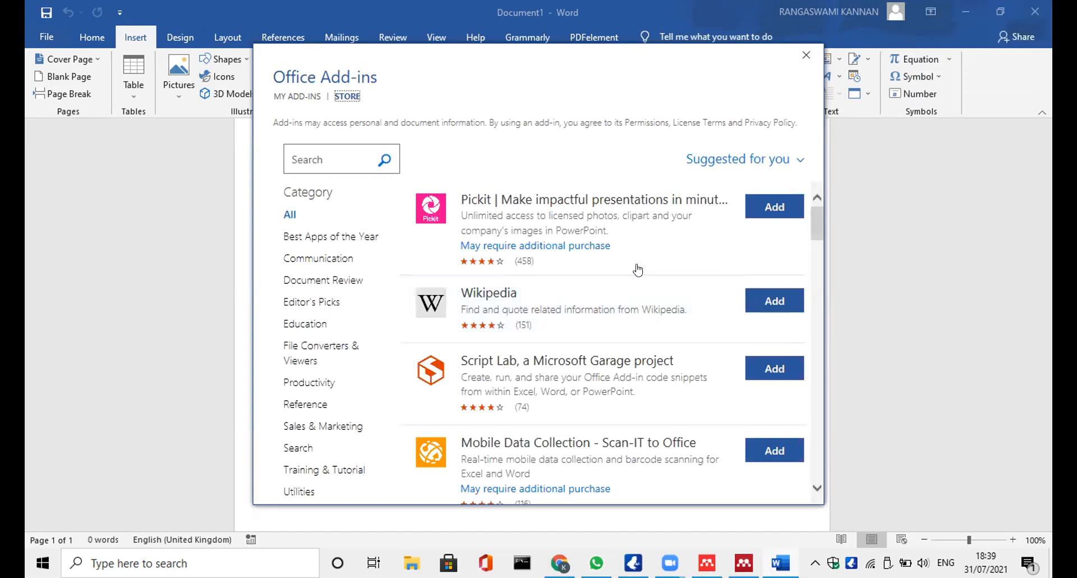
pyautogui.click(333, 148)
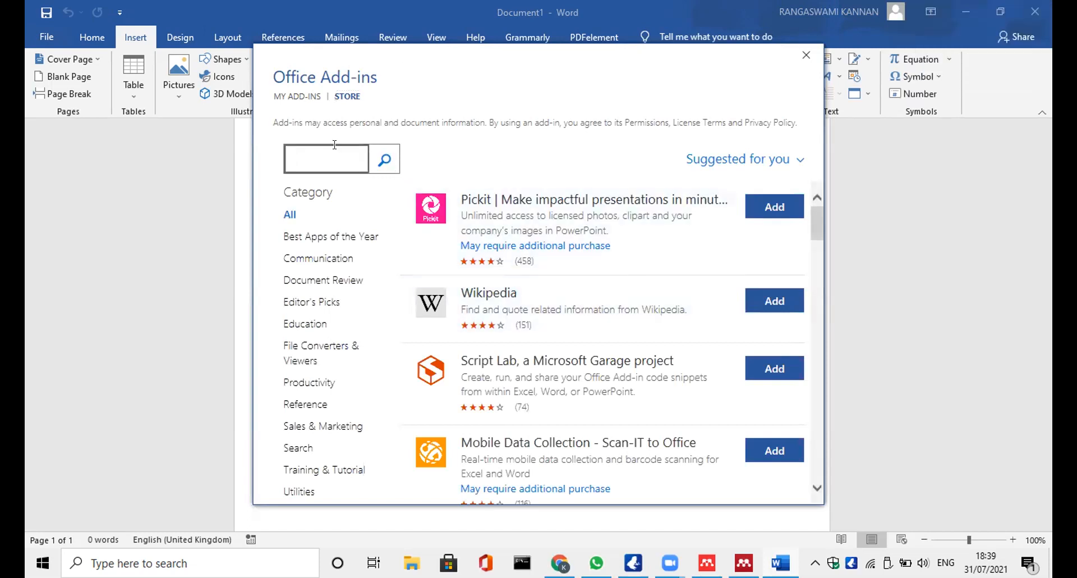
pyautogui.write('M')
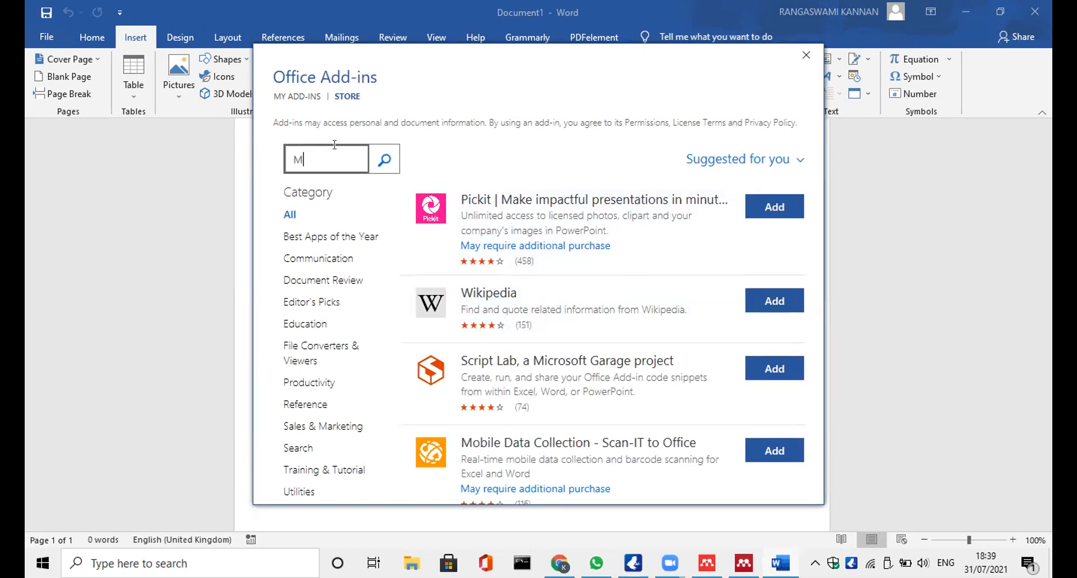
pyautogui.write('endeley')
pyautogui.click(383, 161)
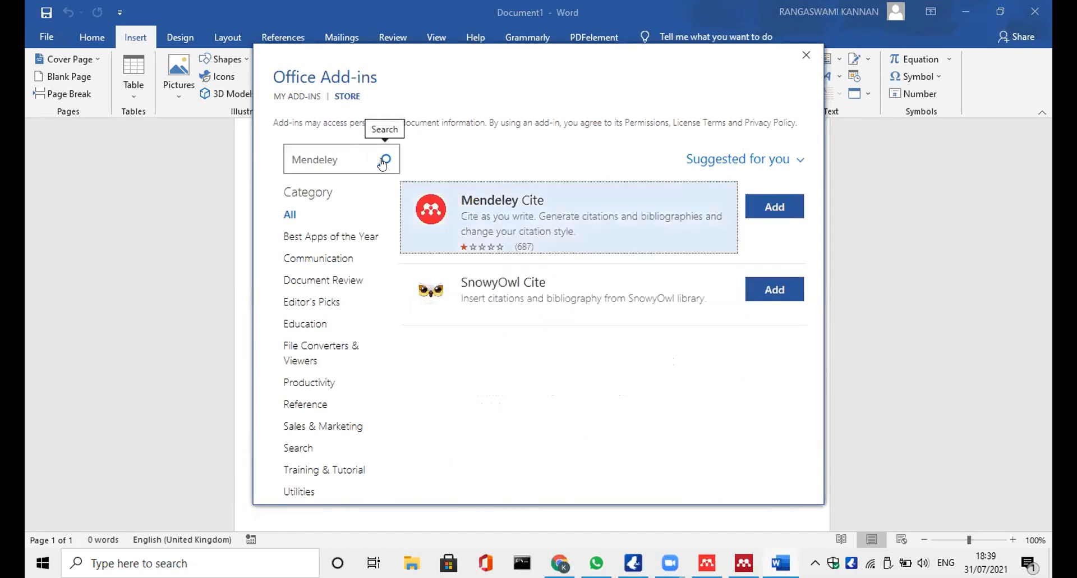
# Add Mendeley Cite, accept its license terms, and dismiss the introduction tip
pyautogui.click(770, 206)
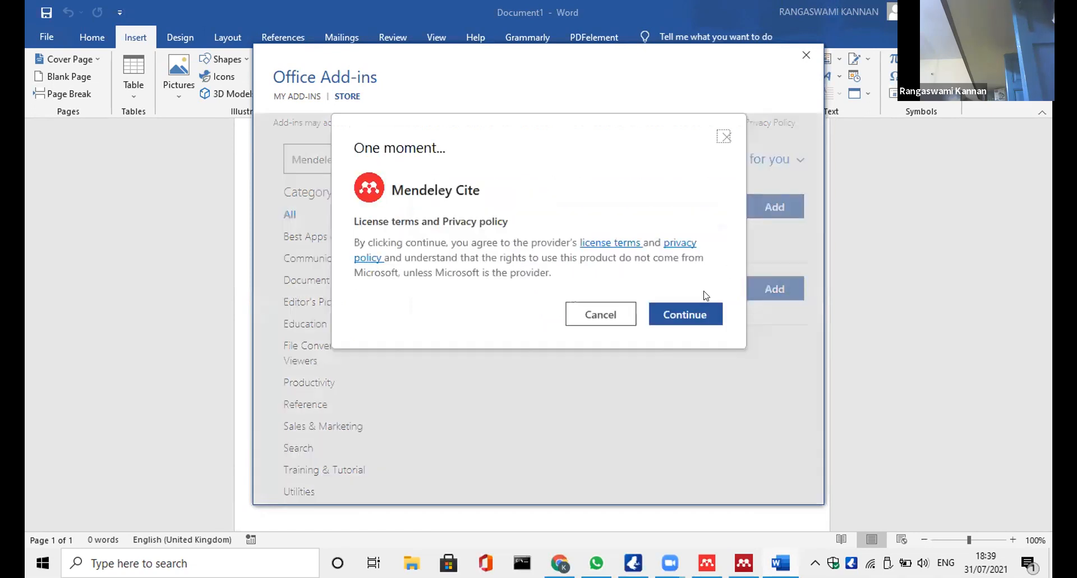
pyautogui.click(694, 317)
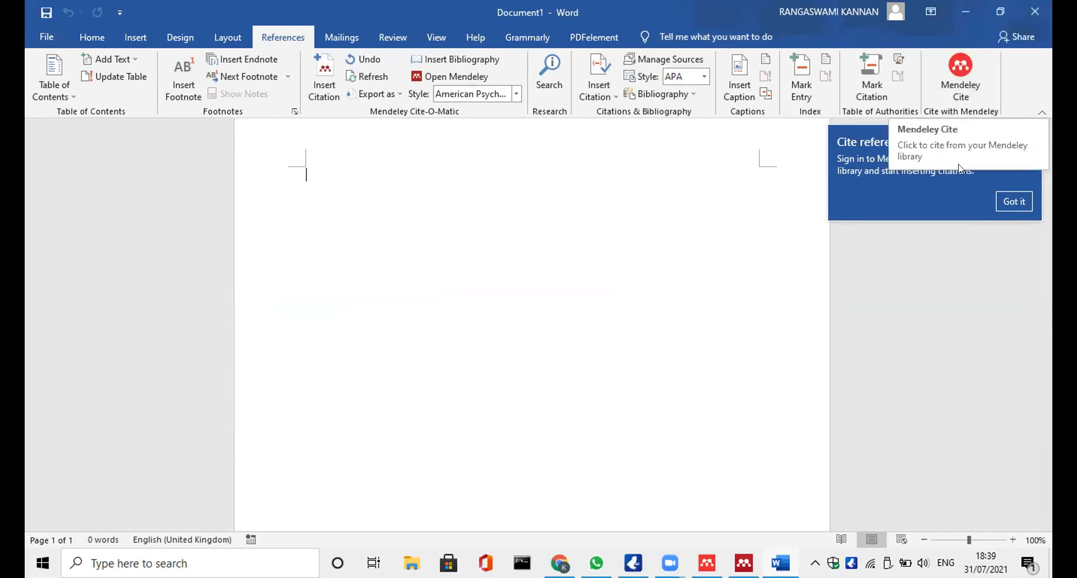
pyautogui.click(1008, 204)
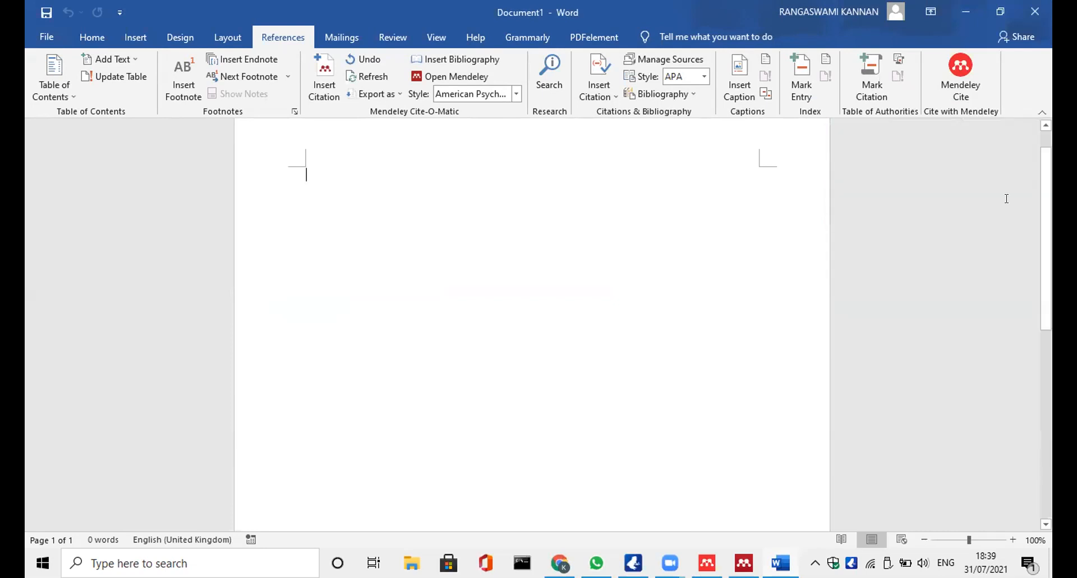
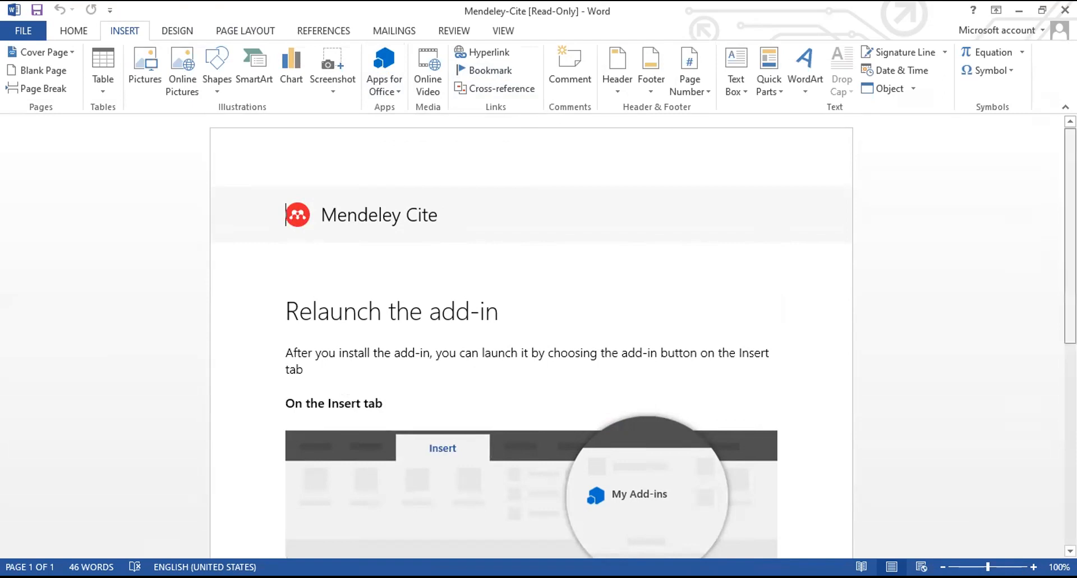
# Check Apps for Office > See All, find no apps installed, then show the References tools
pyautogui.scroll(-5, 531, 337)
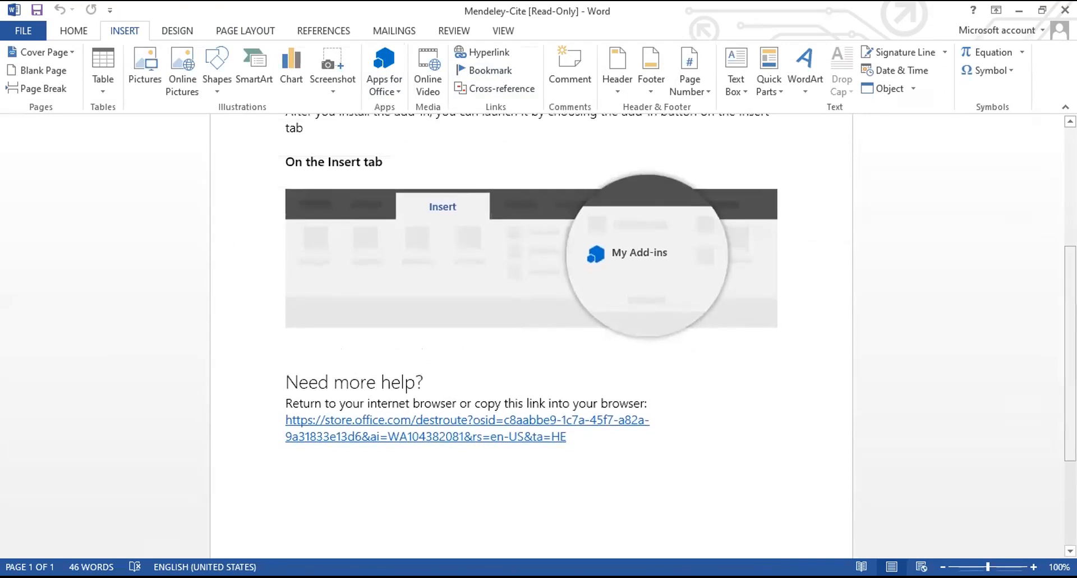
pyautogui.scroll(-4, 531, 337)
pyautogui.scroll(3, 531, 337)
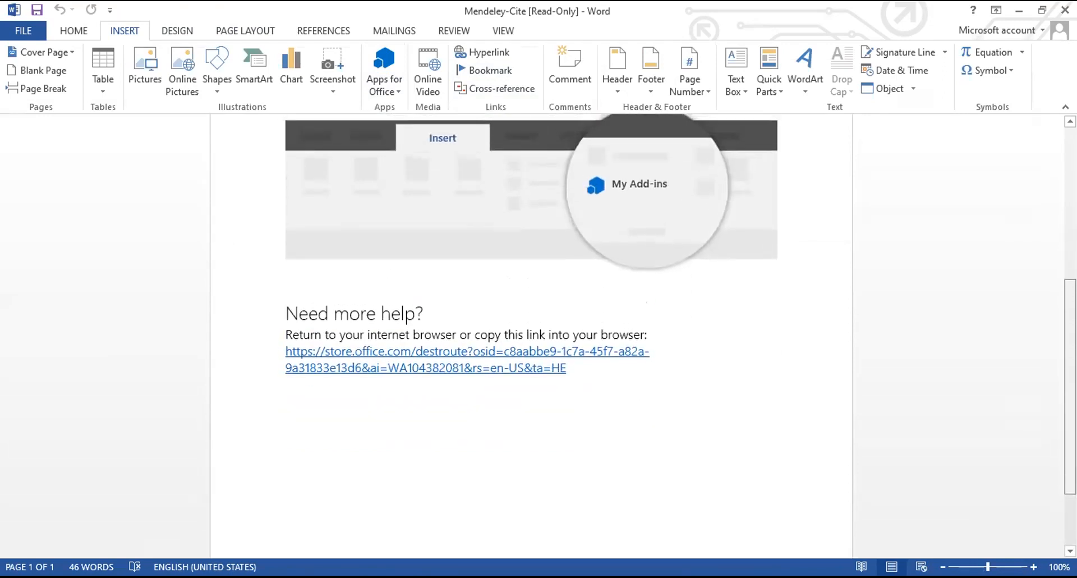
pyautogui.scroll(1, 531, 337)
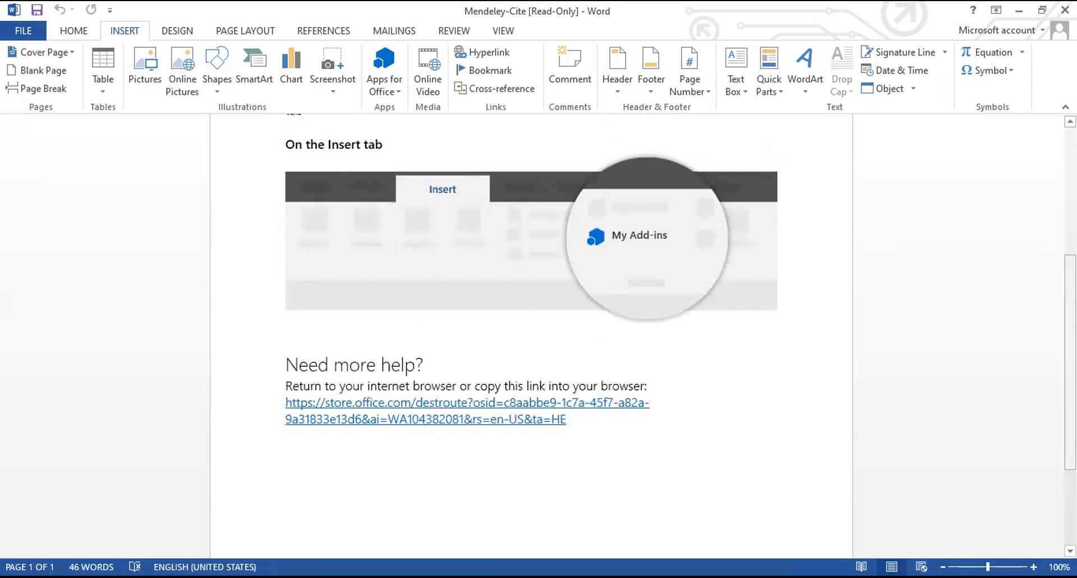
pyautogui.click(380, 89)
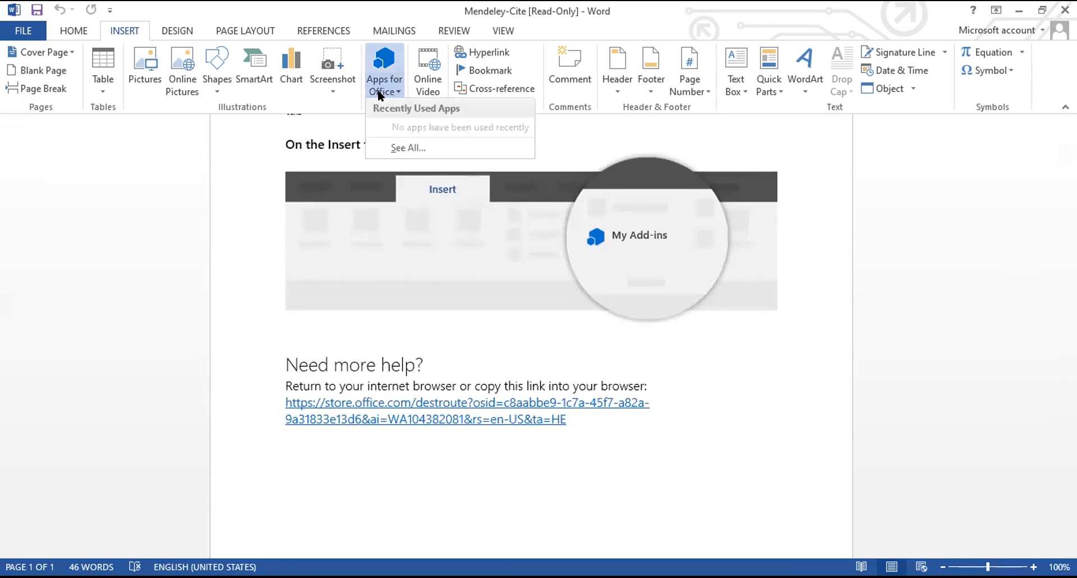
pyautogui.click(396, 145)
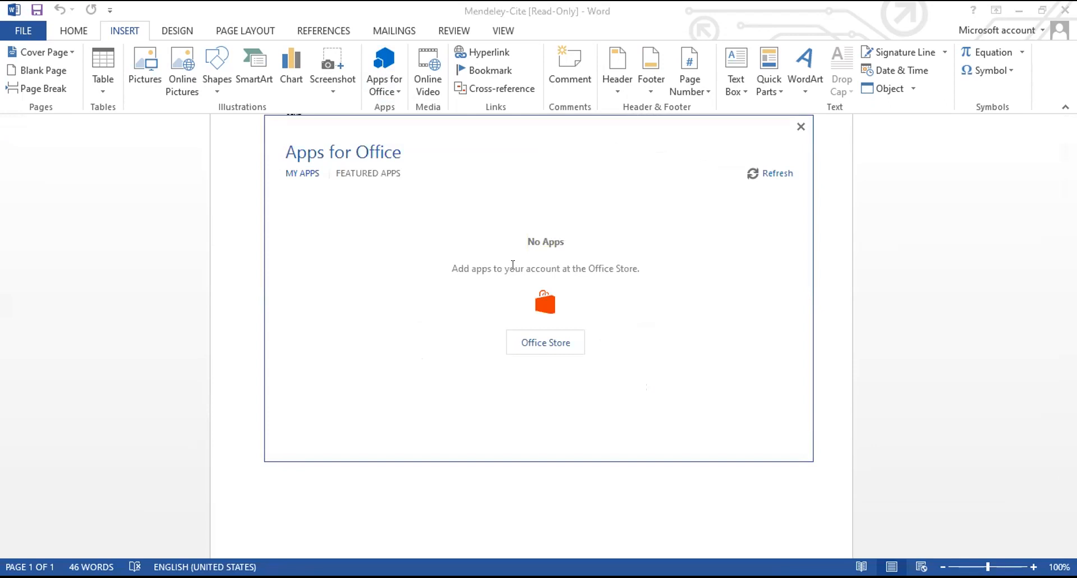
pyautogui.click(800, 128)
pyautogui.hotkey('alt', 's')
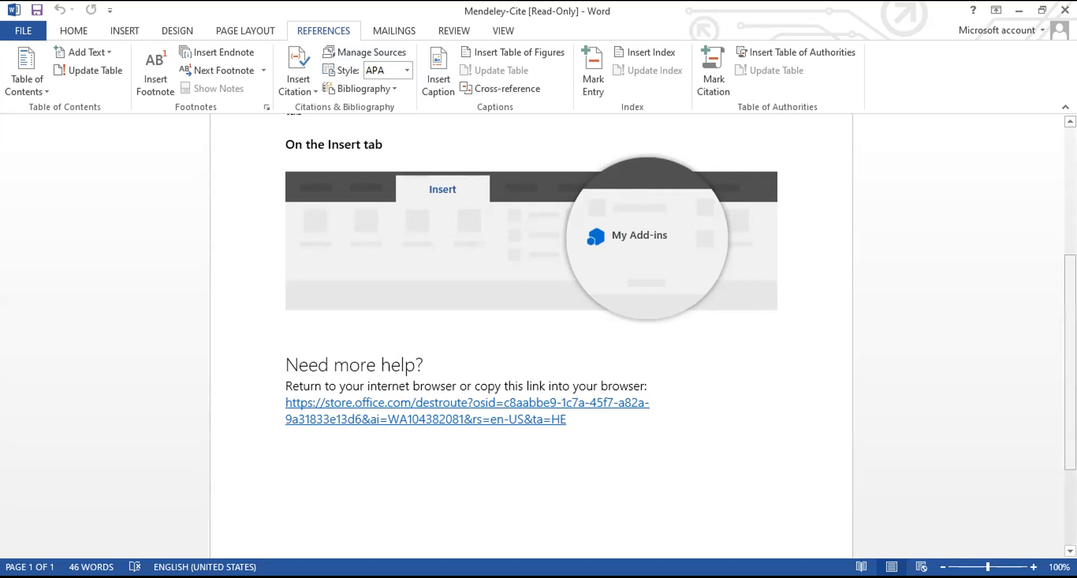
# Browse the Mendeley Cite help page under the Insert tab, then return to the Home tab
pyautogui.scroll(3, 532, 337)
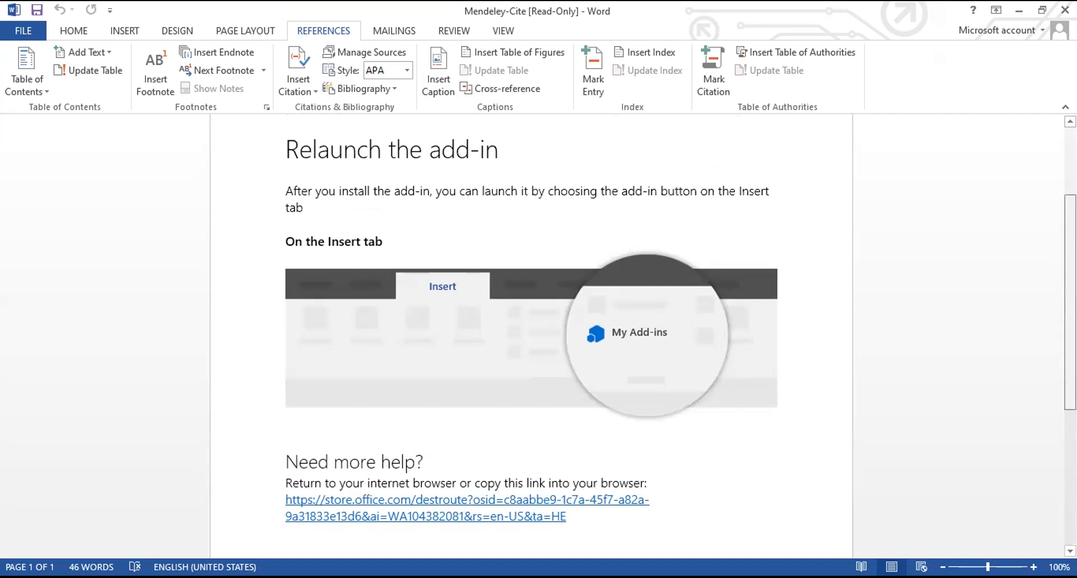
pyautogui.scroll(1, 603, 324)
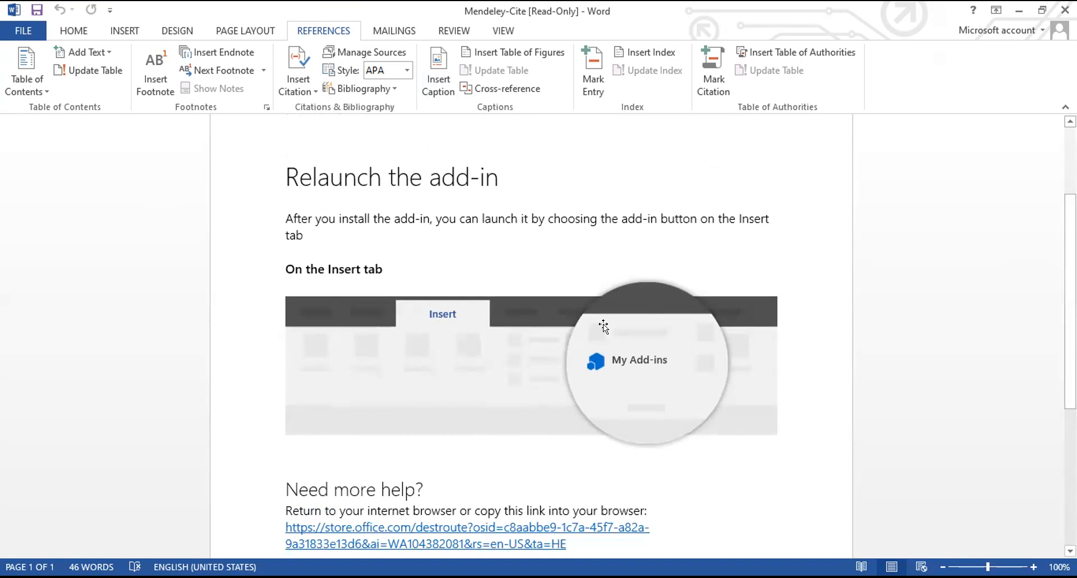
pyautogui.click(126, 32)
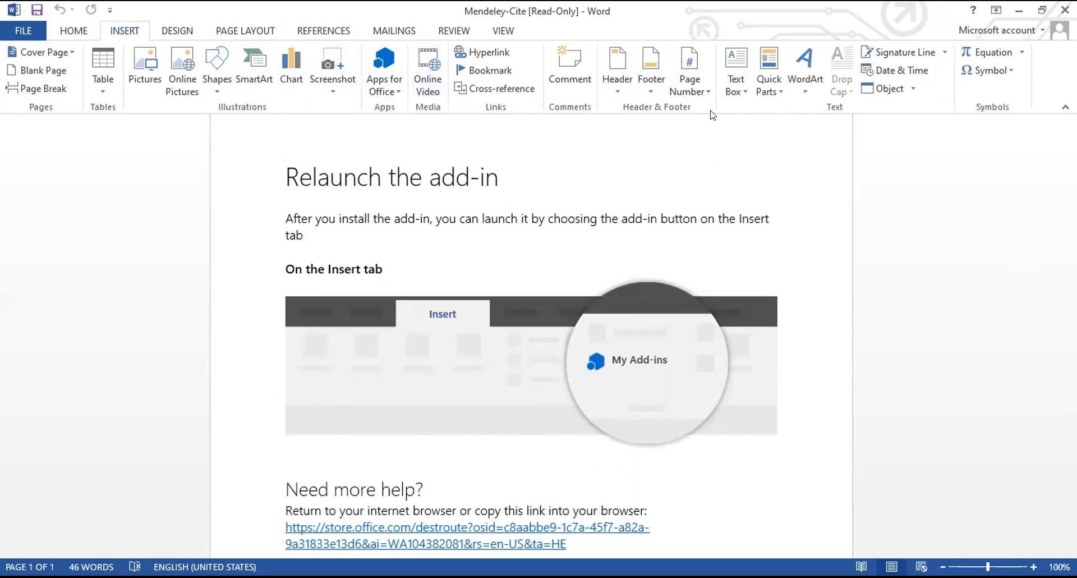
pyautogui.scroll(-5, 599, 247)
pyautogui.scroll(-2, 547, 310)
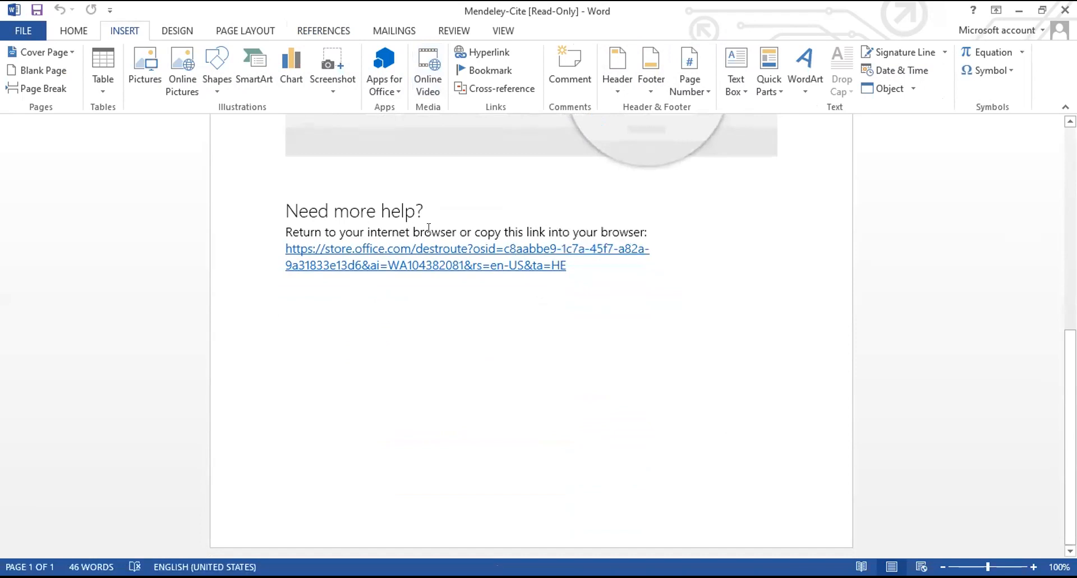
pyautogui.scroll(3, 428, 227)
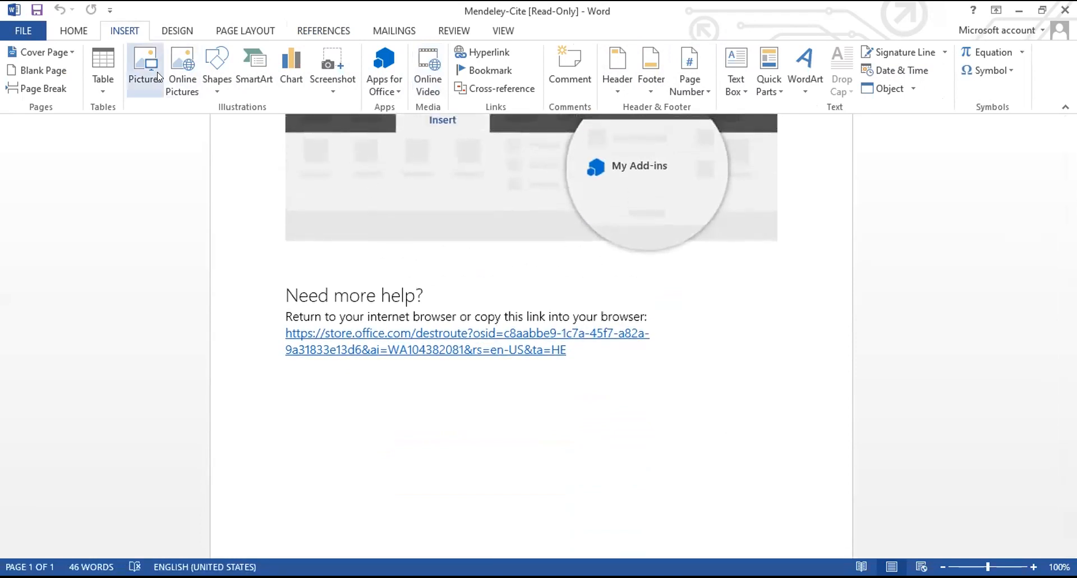
pyautogui.scroll(5, 324, 159)
pyautogui.click(74, 31)
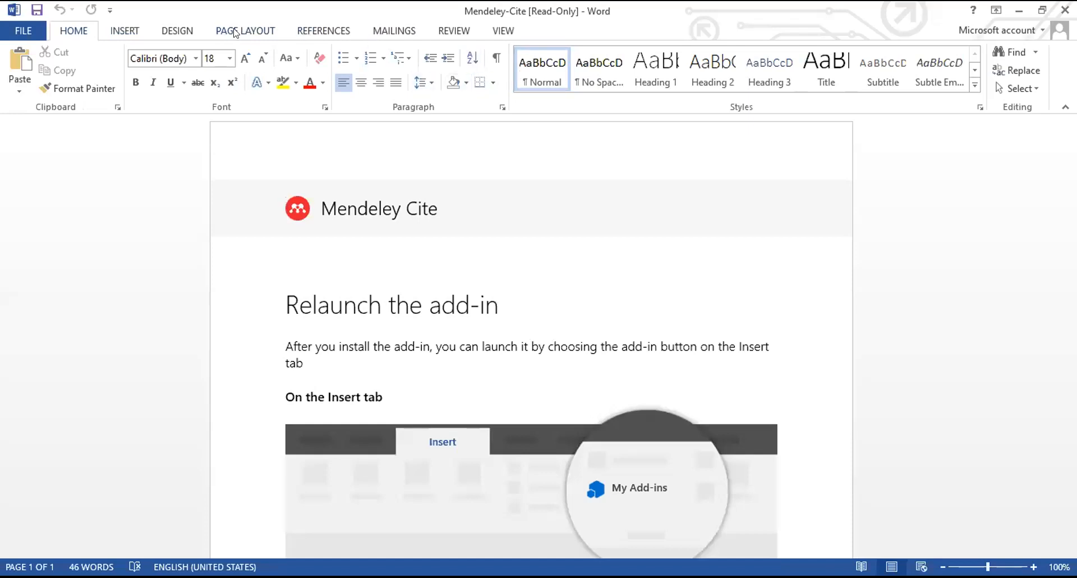
# Go to the Office Store through Insert > Apps for Office > See All
pyautogui.click(130, 32)
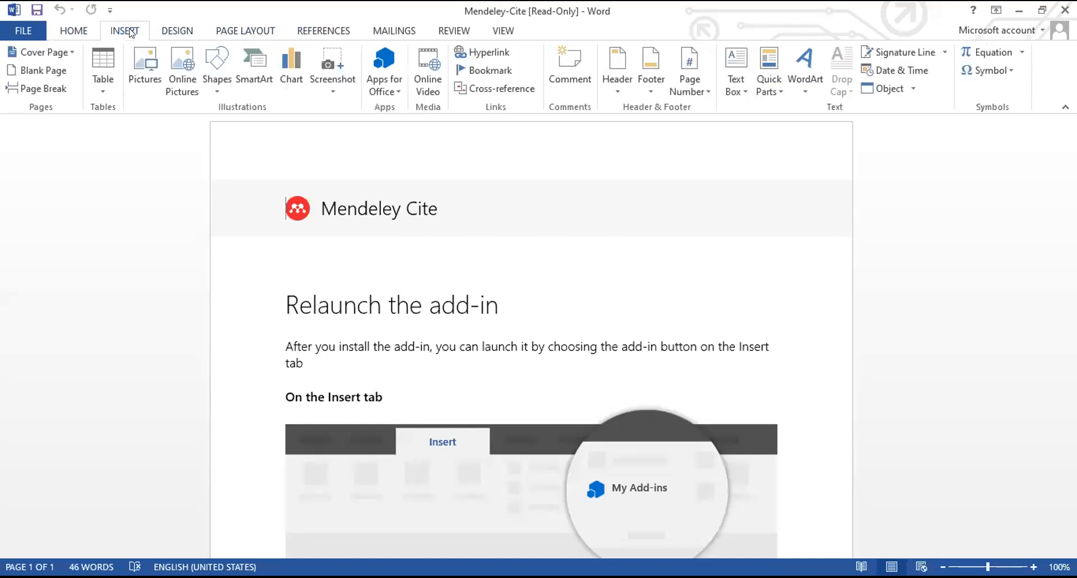
pyautogui.click(386, 83)
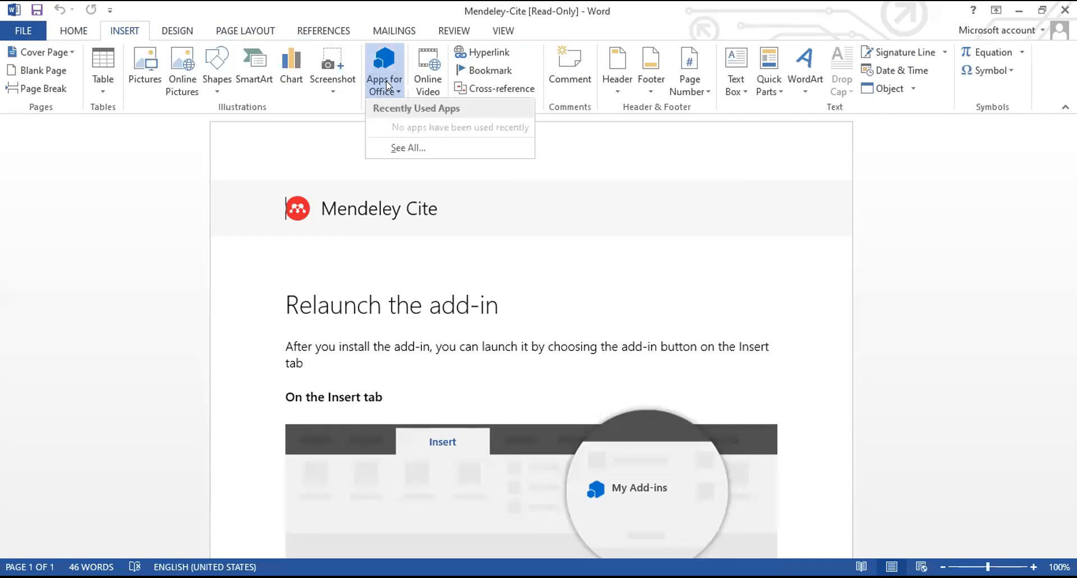
pyautogui.click(405, 147)
pyautogui.click(547, 341)
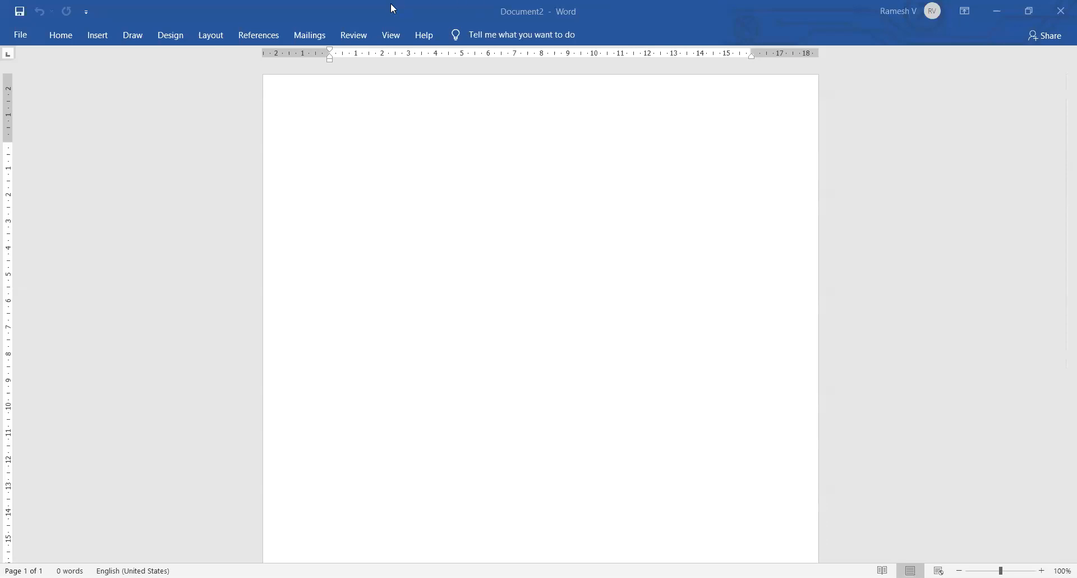
# Launch the Office Add-ins store from Get Add-ins on the Insert tab
pyautogui.click(262, 41)
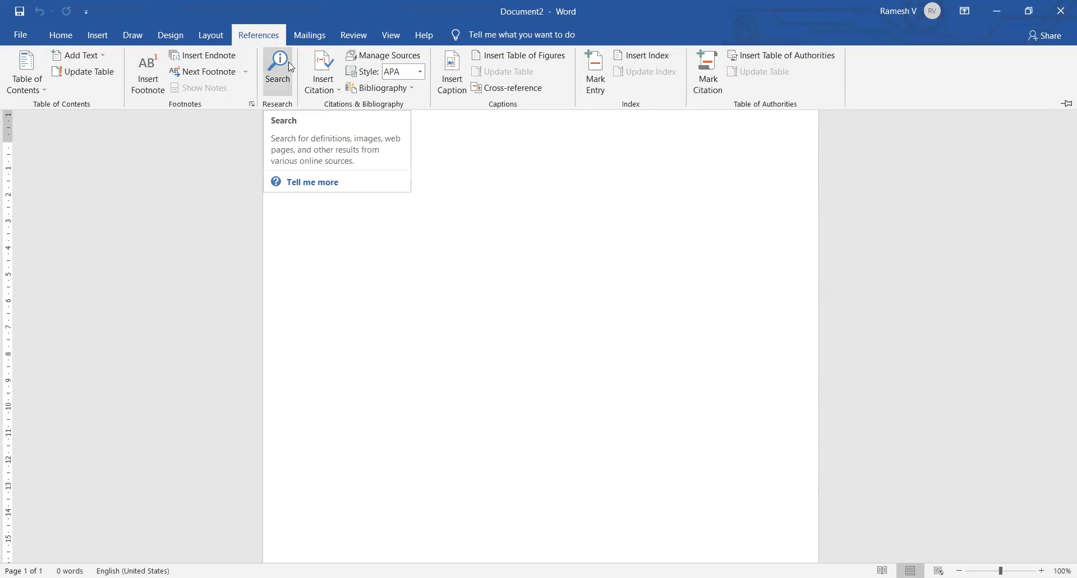
pyautogui.click(99, 36)
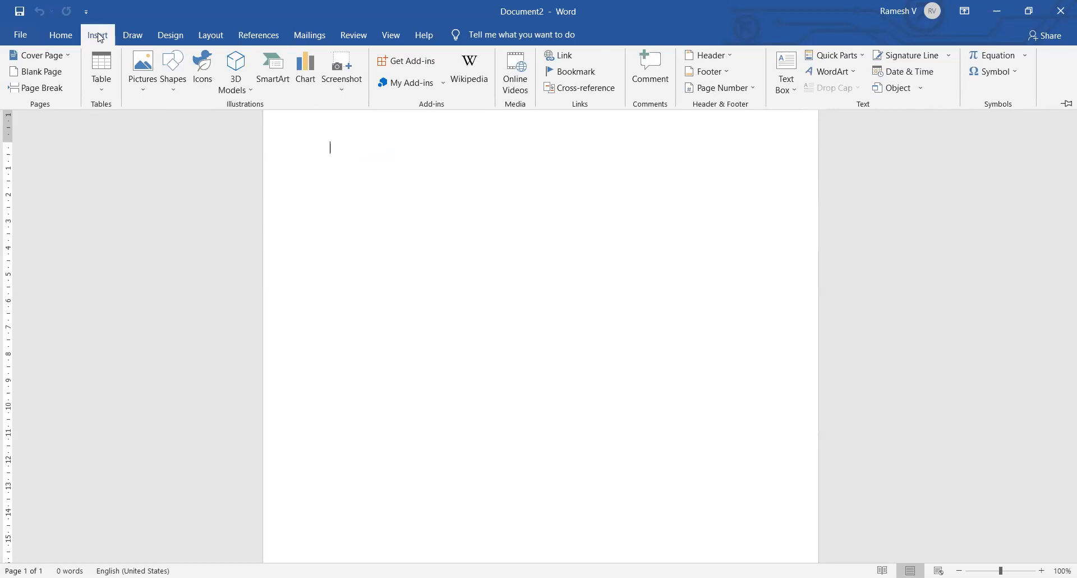
pyautogui.click(422, 88)
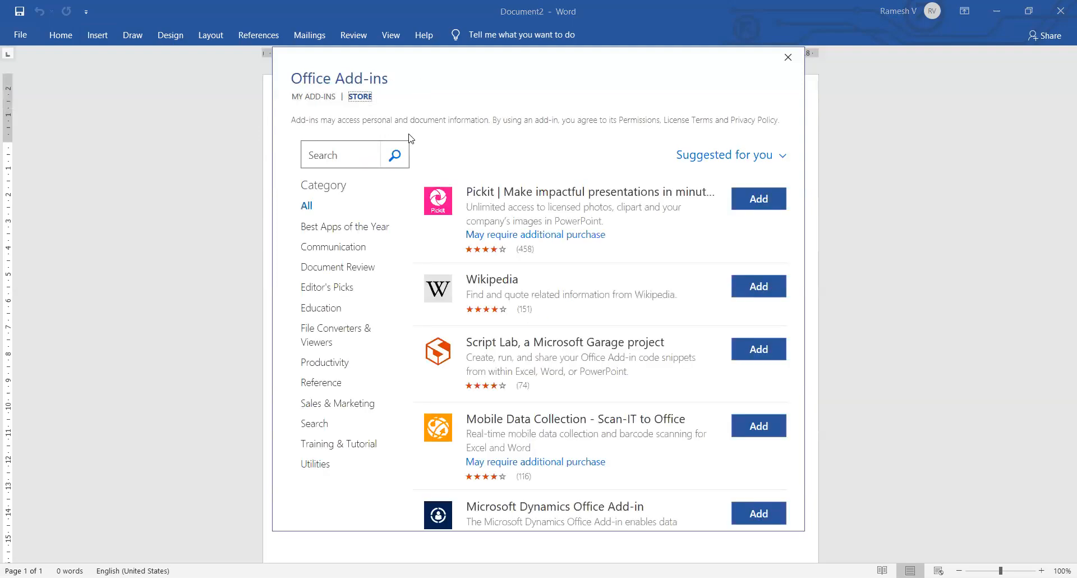
# Search the store for 'mendeley', add Mendeley Cite, and accept its licence terms
pyautogui.click(333, 155)
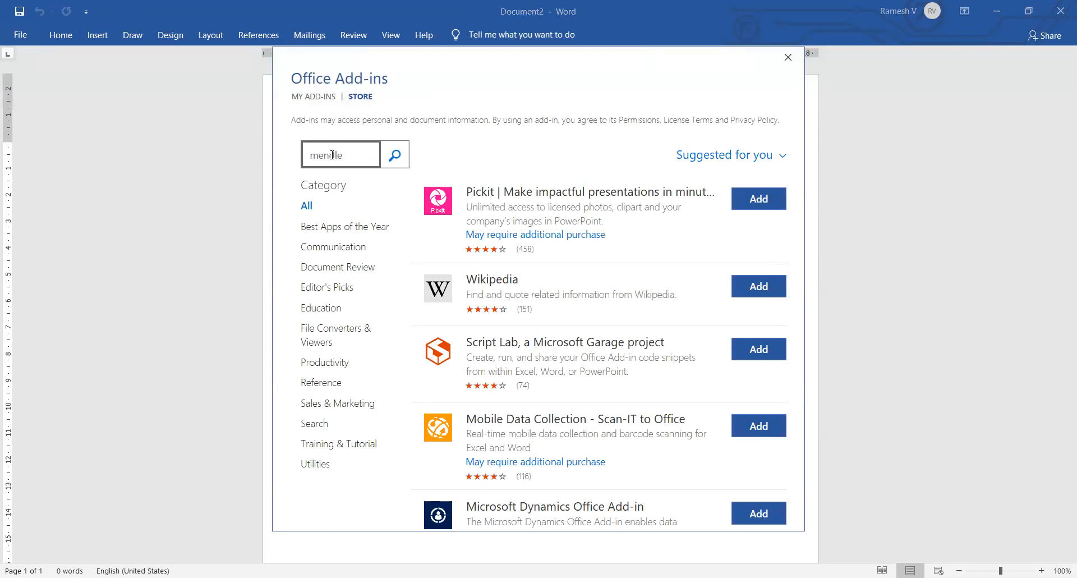
pyautogui.click(395, 155)
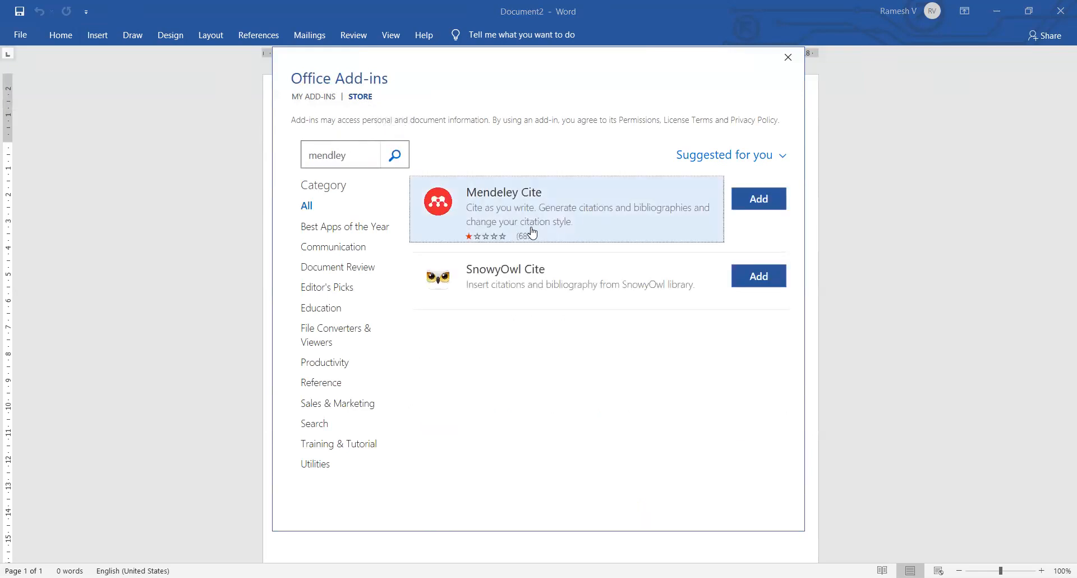
pyautogui.click(518, 229)
pyautogui.click(329, 216)
pyautogui.click(669, 324)
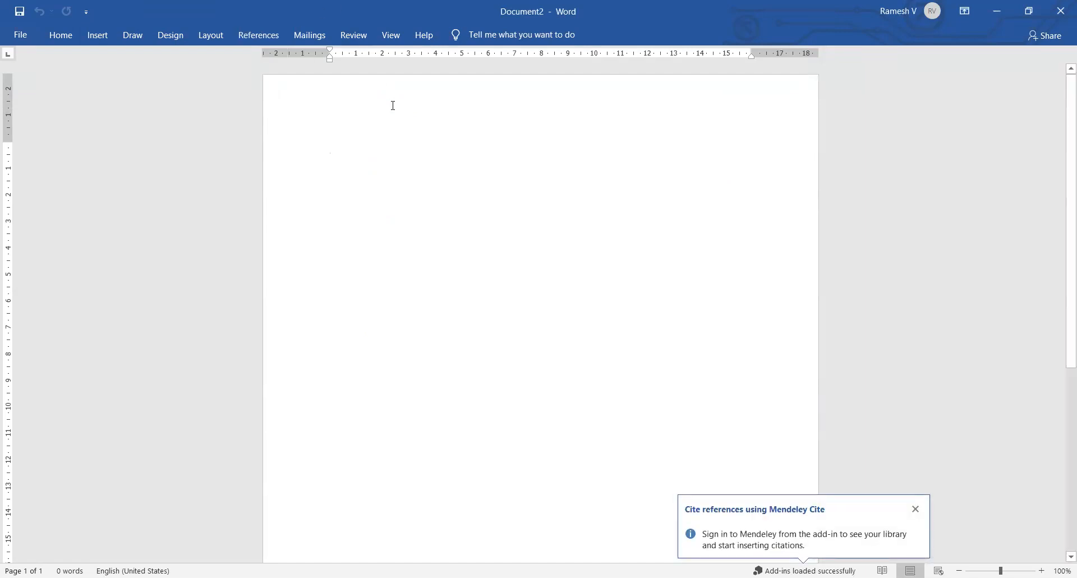
pyautogui.click(252, 39)
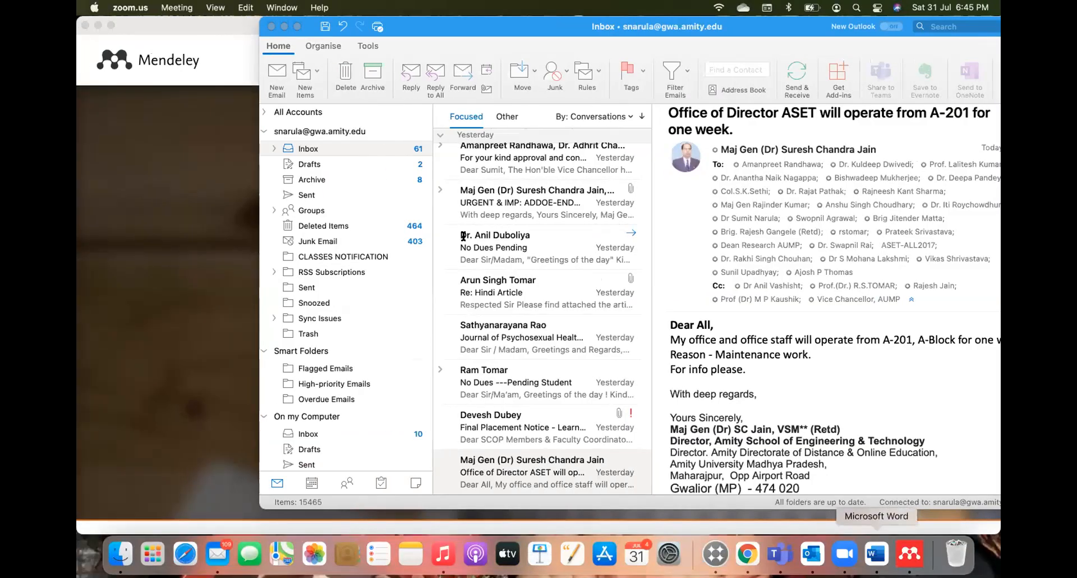
# Bring Document1 forward and check Mendeley Cite's APA 7th edition style and More options
pyautogui.click(876, 554)
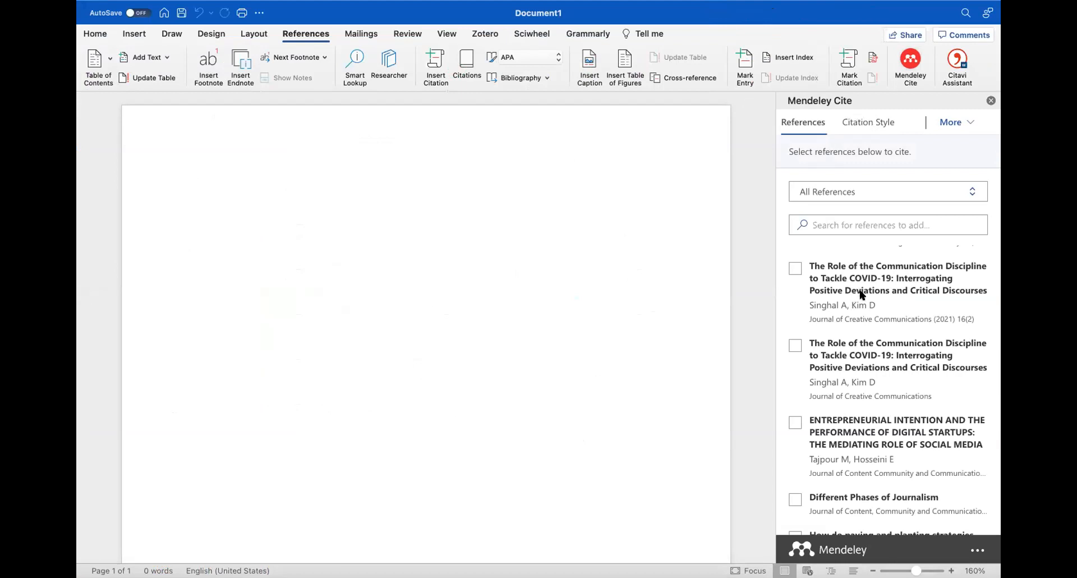
pyautogui.scroll(-5, 859, 295)
pyautogui.scroll(7, 861, 293)
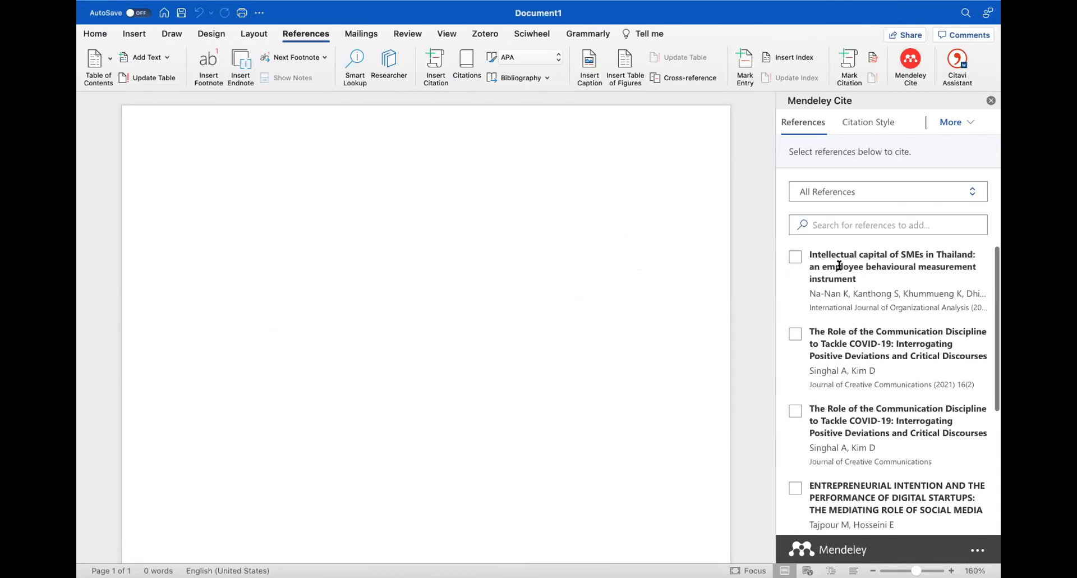
pyautogui.click(868, 118)
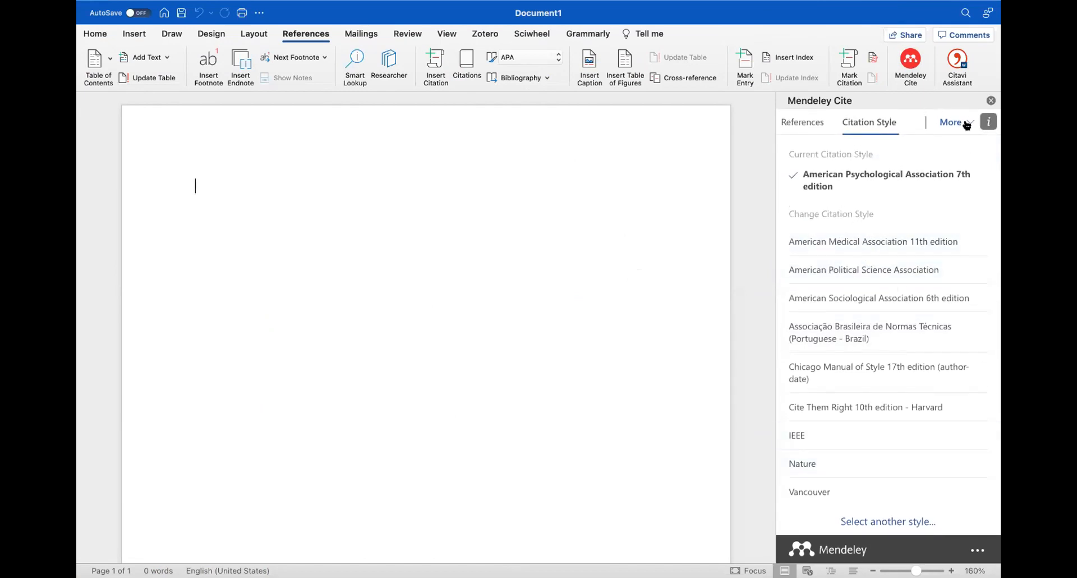
pyautogui.click(970, 122)
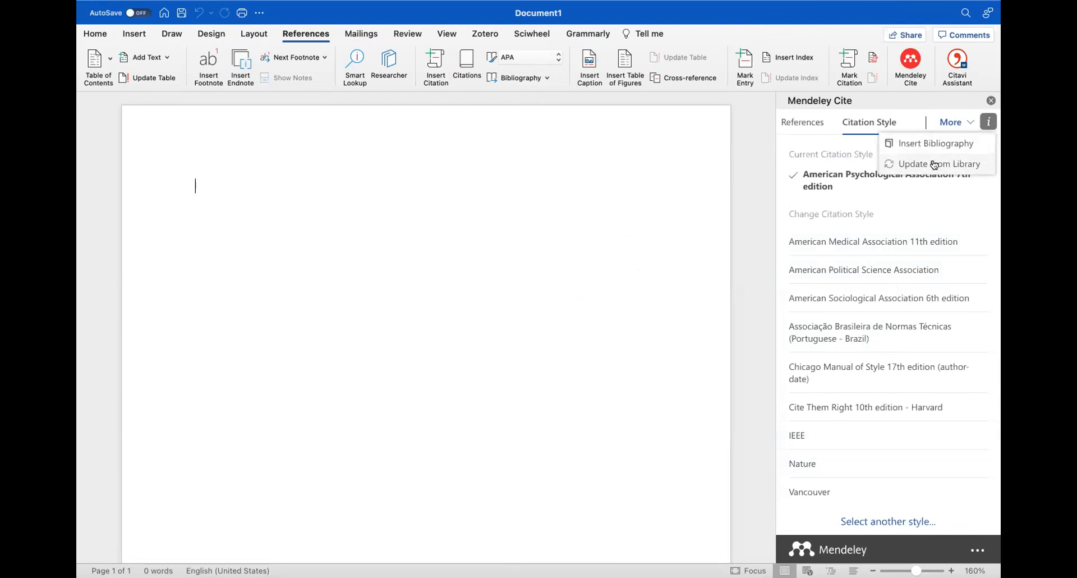
pyautogui.click(802, 122)
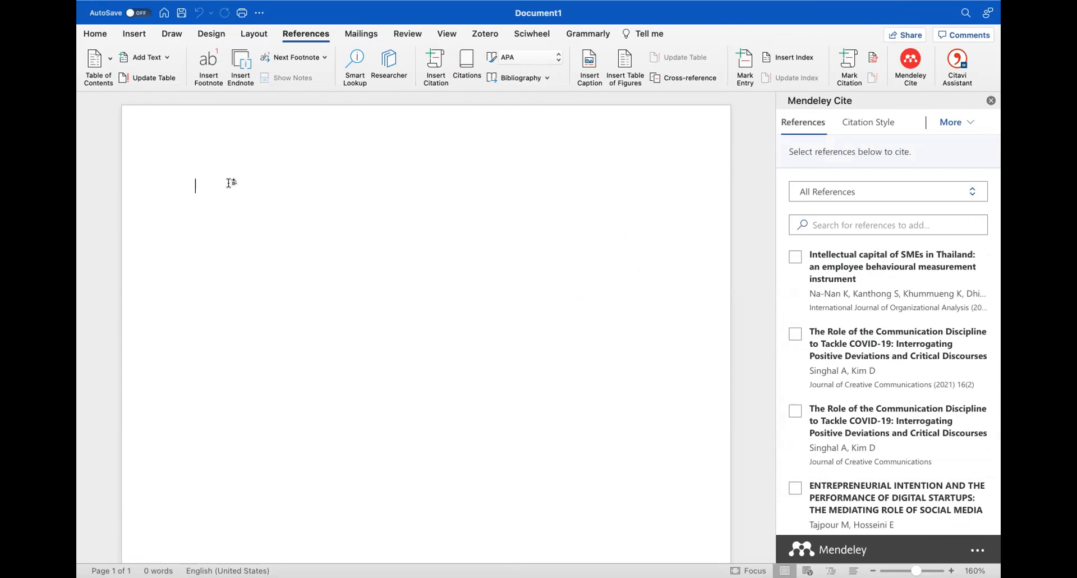
# Type 'India is the best country in the world', correcting 'ia' to 'is'
pyautogui.click(197, 184)
pyautogui.write('I')
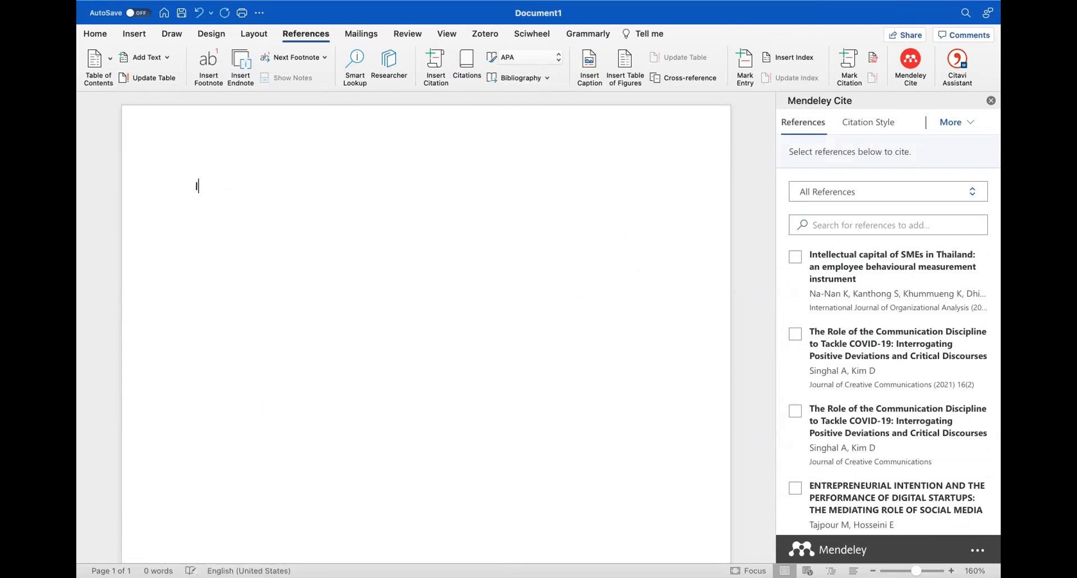
pyautogui.write('ndia ia the best cou')
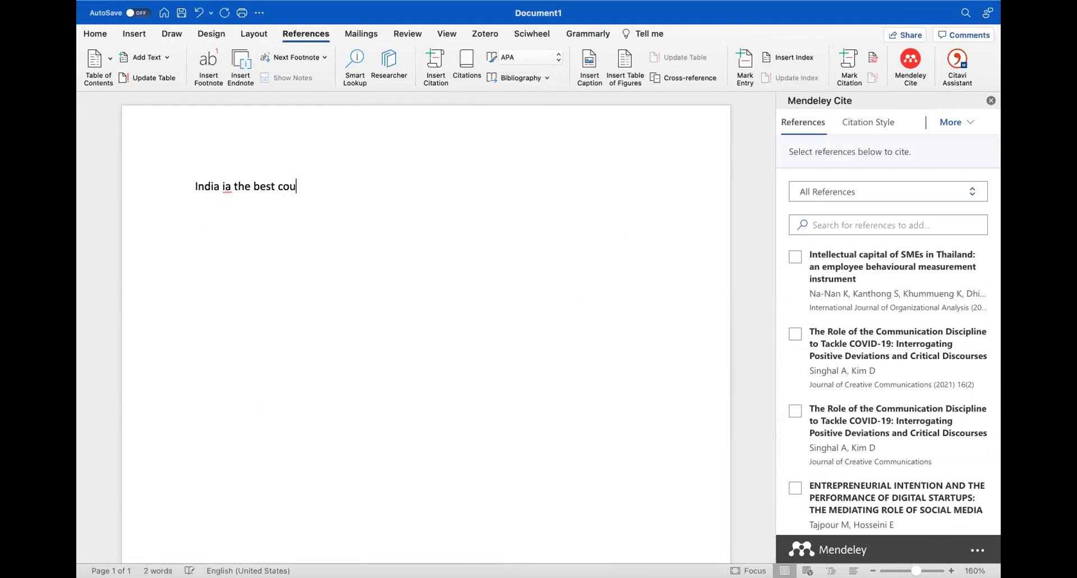
pyautogui.write('ntry in the world')
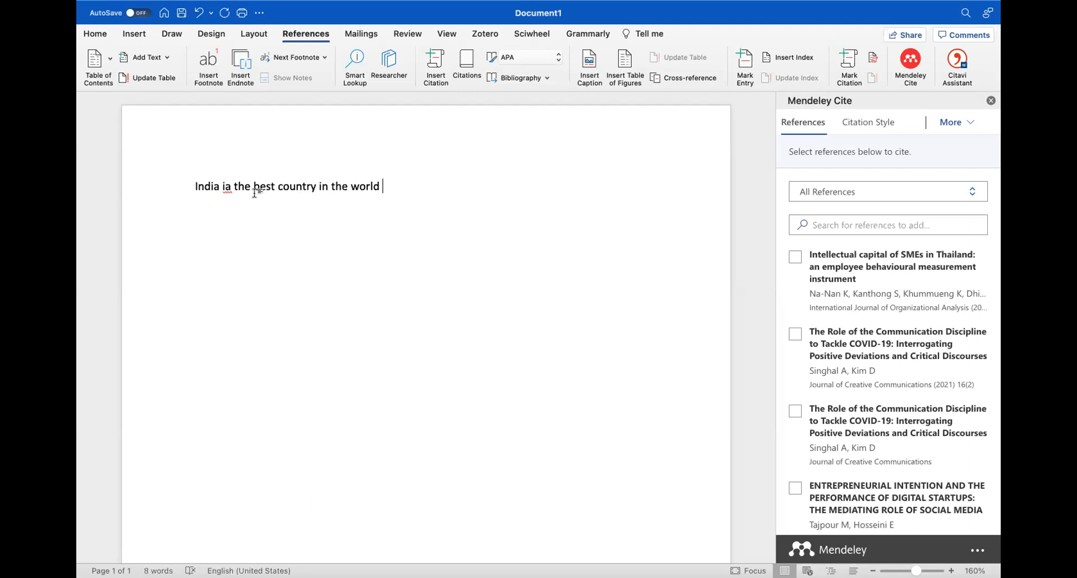
pyautogui.click(228, 186)
pyautogui.press('BackSpace')
pyautogui.write('s')
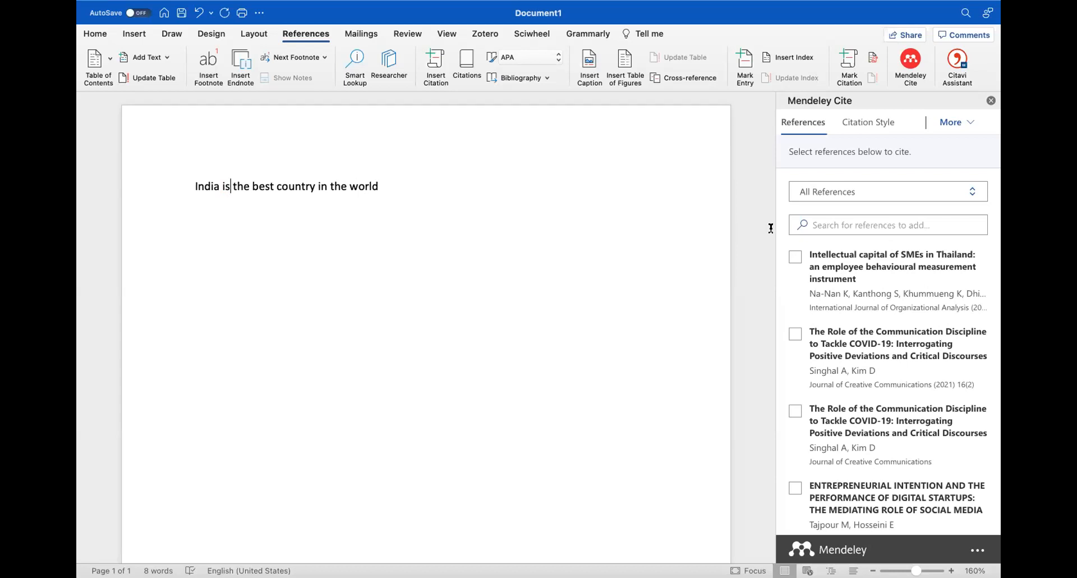
# Insert a Singhal & Kim citation, then delete the misplaced one after 'is'
pyautogui.click(794, 335)
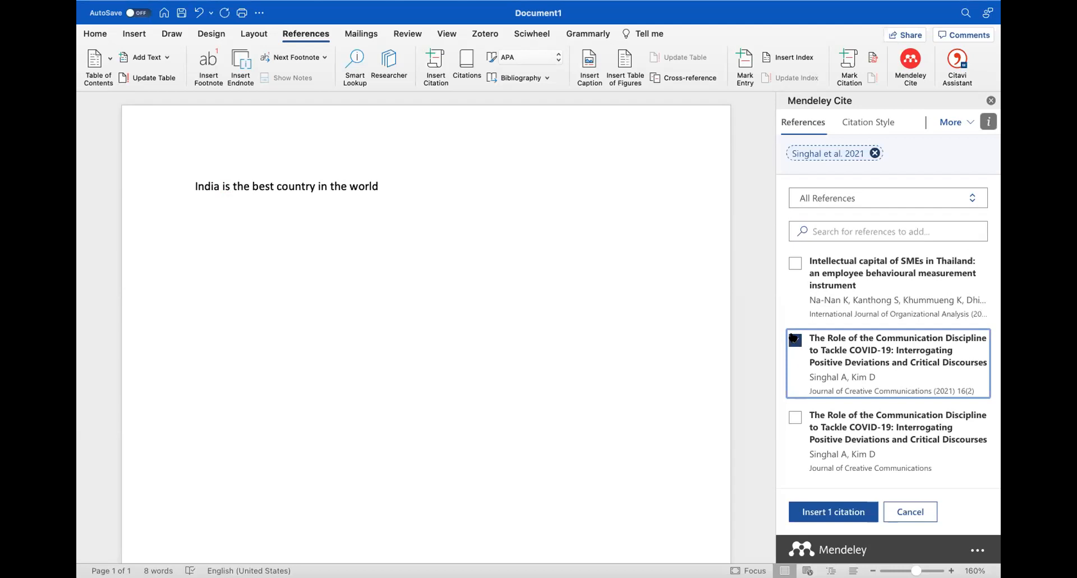
pyautogui.click(814, 154)
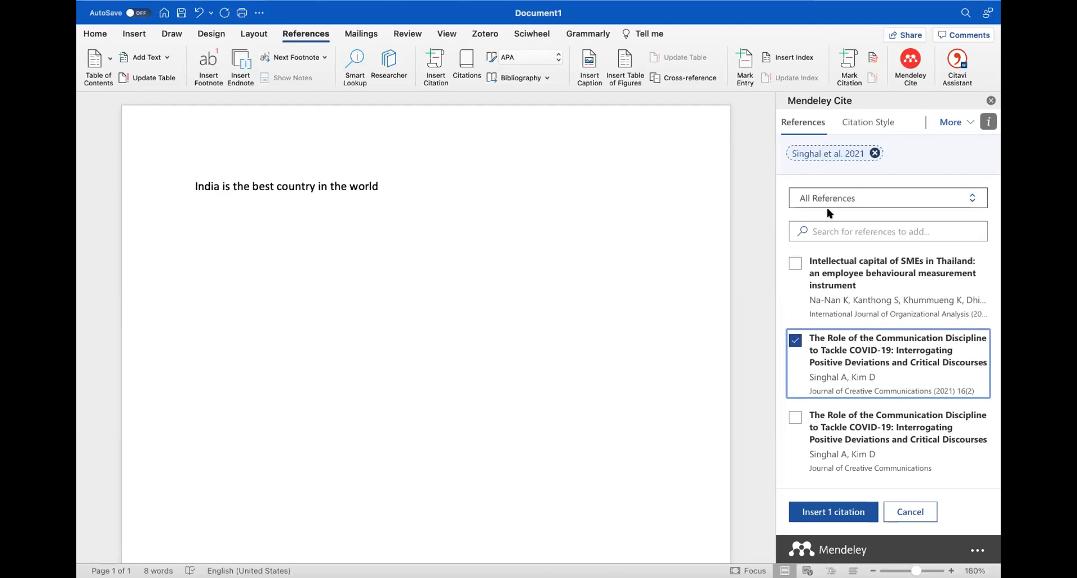
pyautogui.click(834, 512)
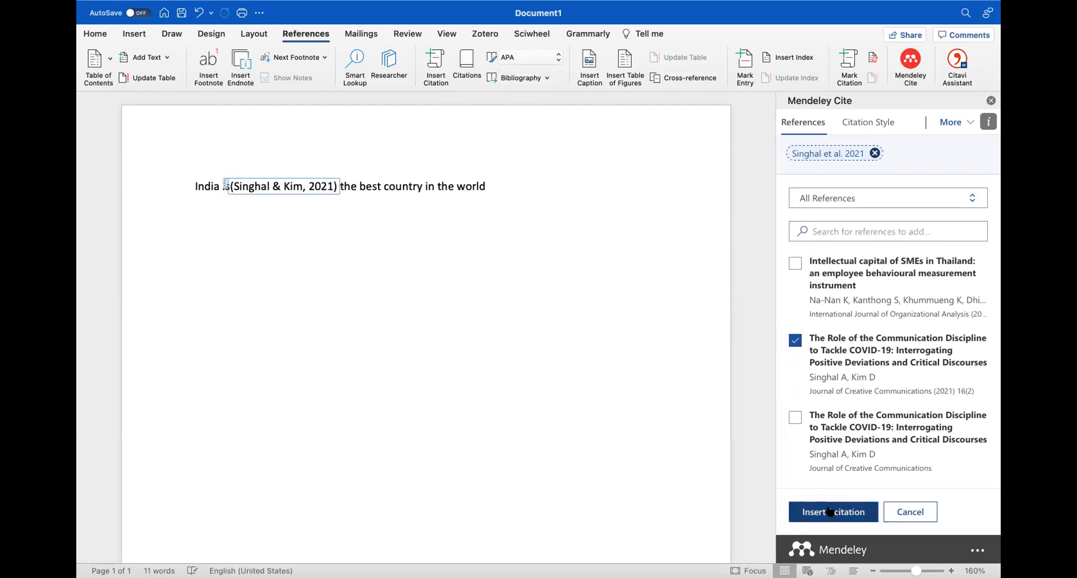
pyautogui.press('super+a')
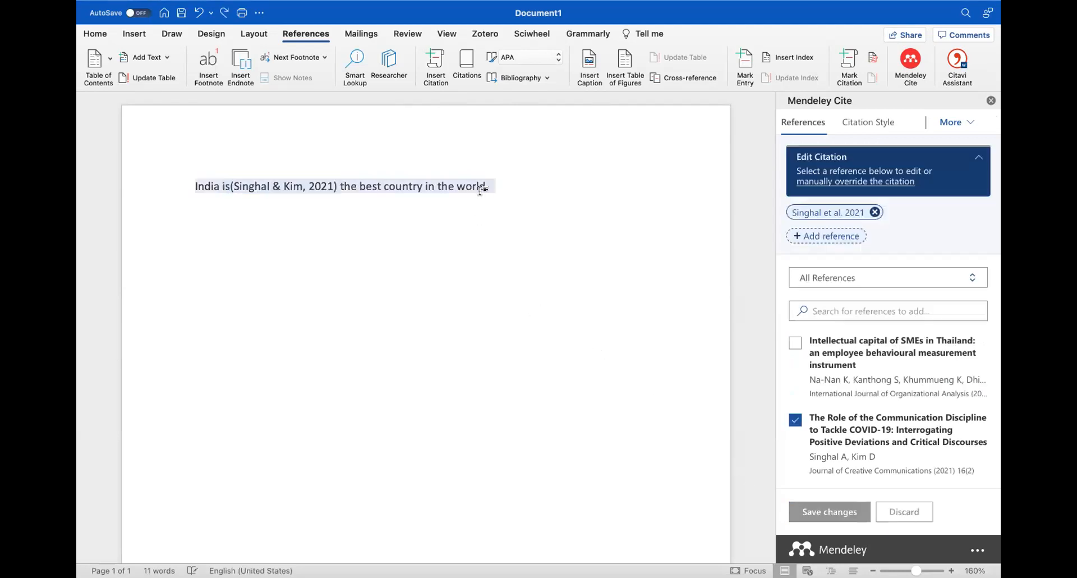
pyautogui.click(490, 184)
pyautogui.click(335, 186)
pyautogui.press('BackSpace')
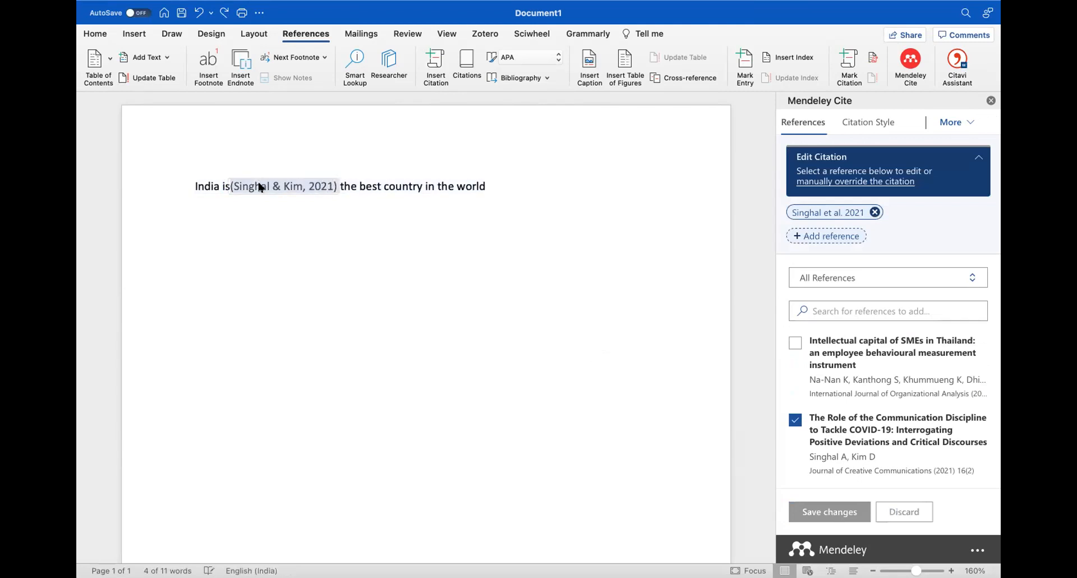
pyautogui.press('BackSpace')
# Cite Singhal & Kim after 'world', adjust its entries, then delete (Singhal & Kim, 2021a)
pyautogui.click(402, 189)
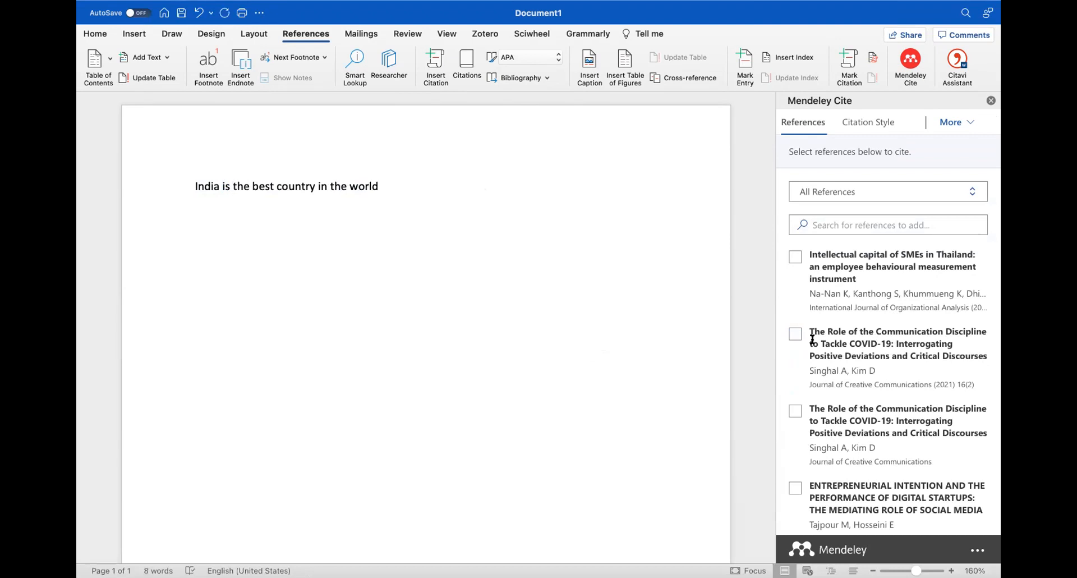
pyautogui.click(795, 412)
pyautogui.click(833, 511)
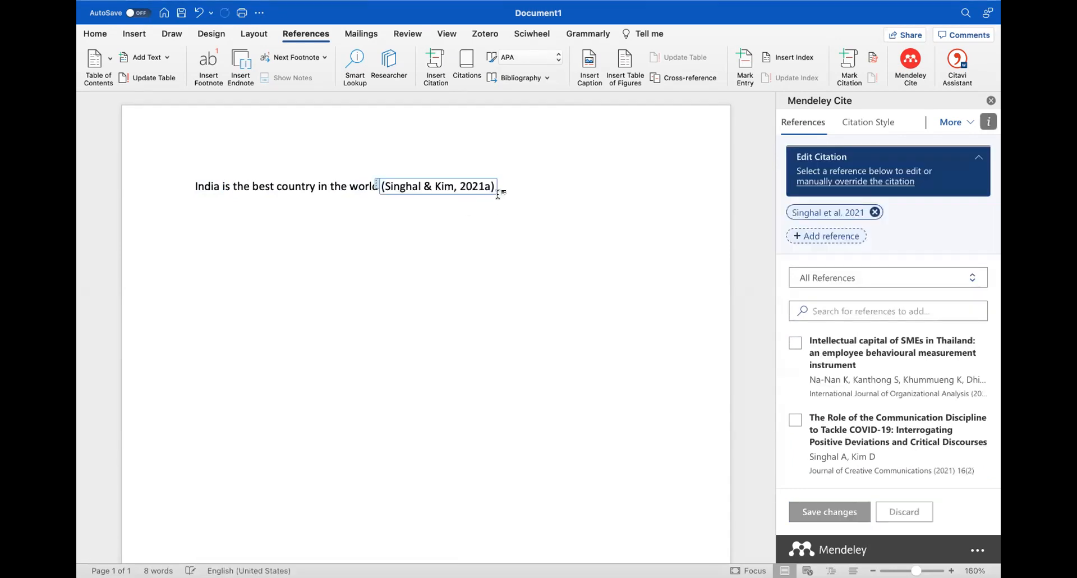
pyautogui.scroll(-1, 848, 300)
pyautogui.scroll(-3, 854, 355)
pyautogui.scroll(2, 855, 359)
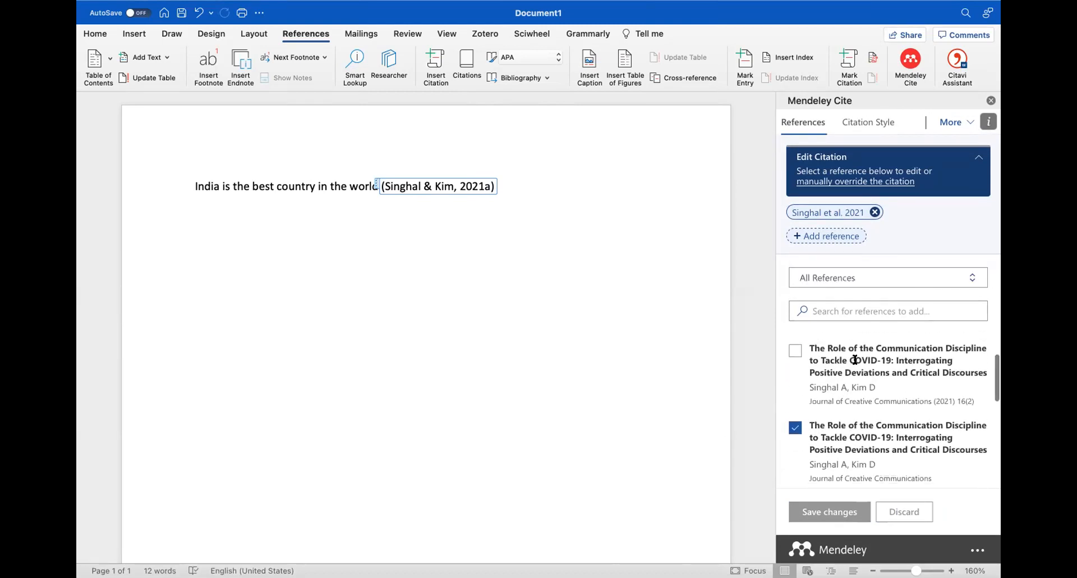
pyautogui.click(796, 360)
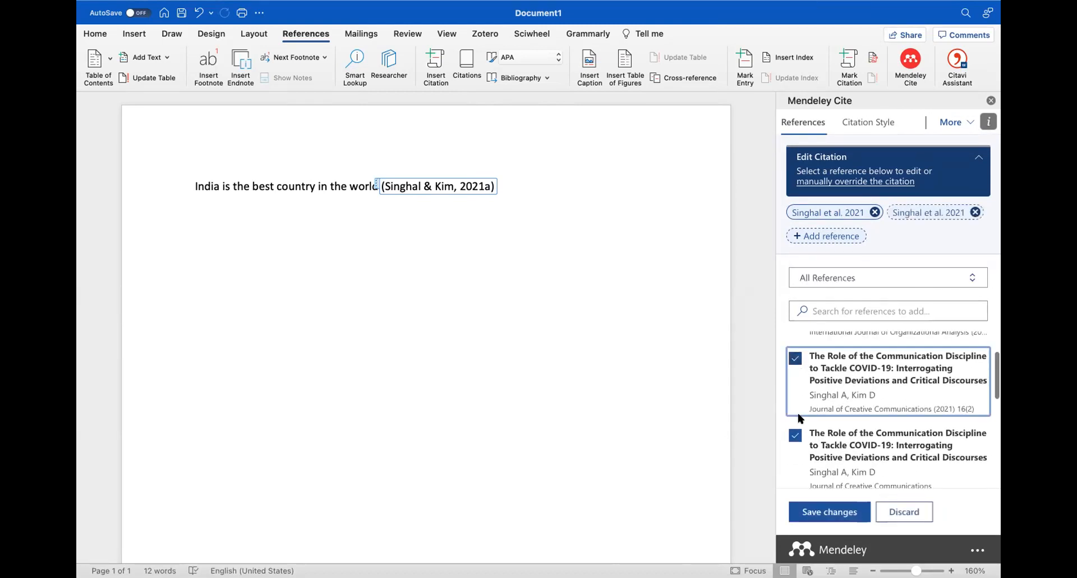
pyautogui.click(797, 435)
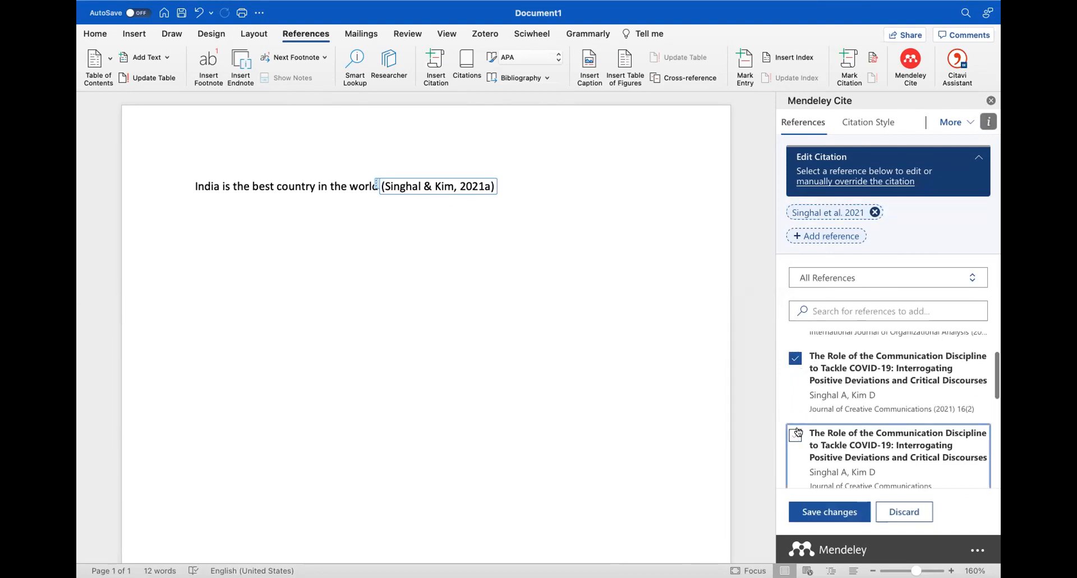
pyautogui.click(875, 212)
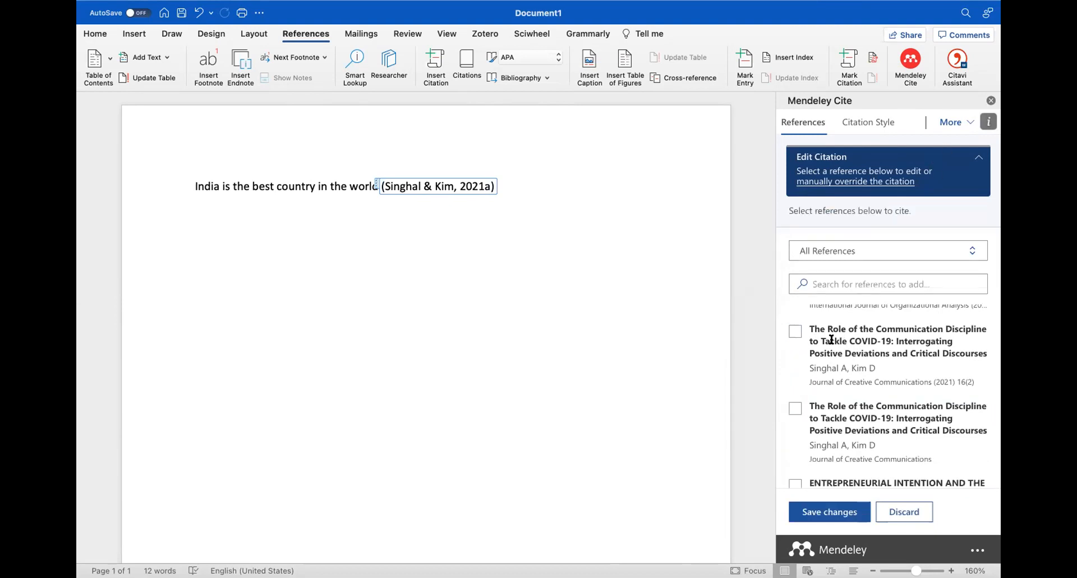
pyautogui.scroll(-3, 836, 337)
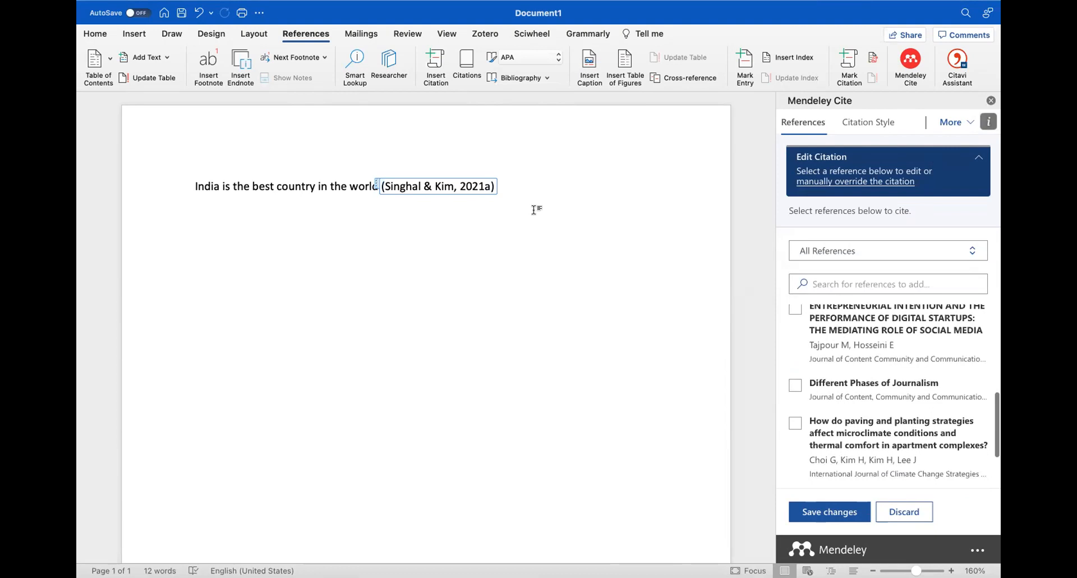
pyautogui.click(475, 185)
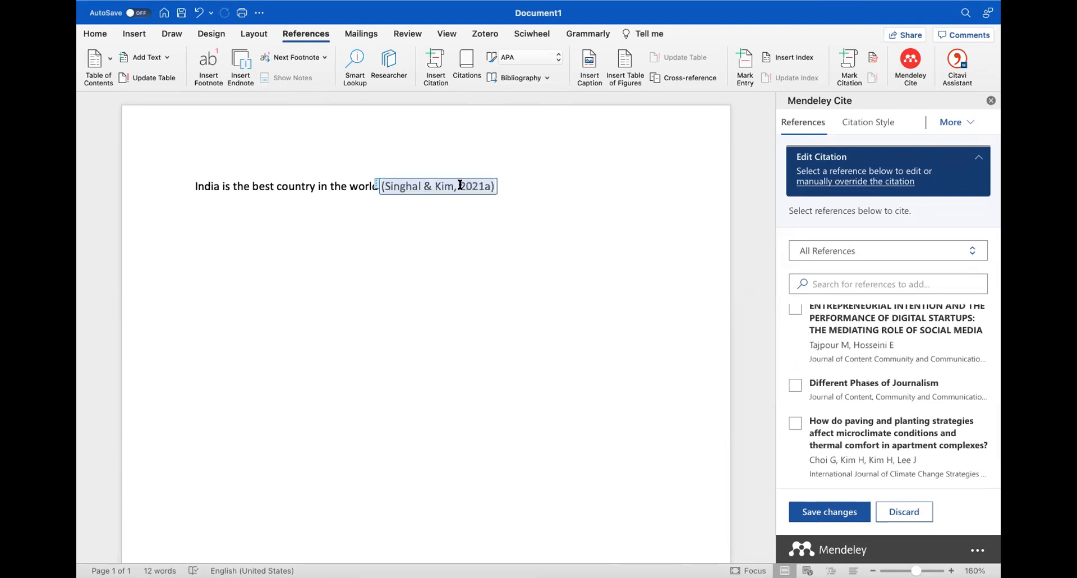
pyautogui.press('BackSpace')
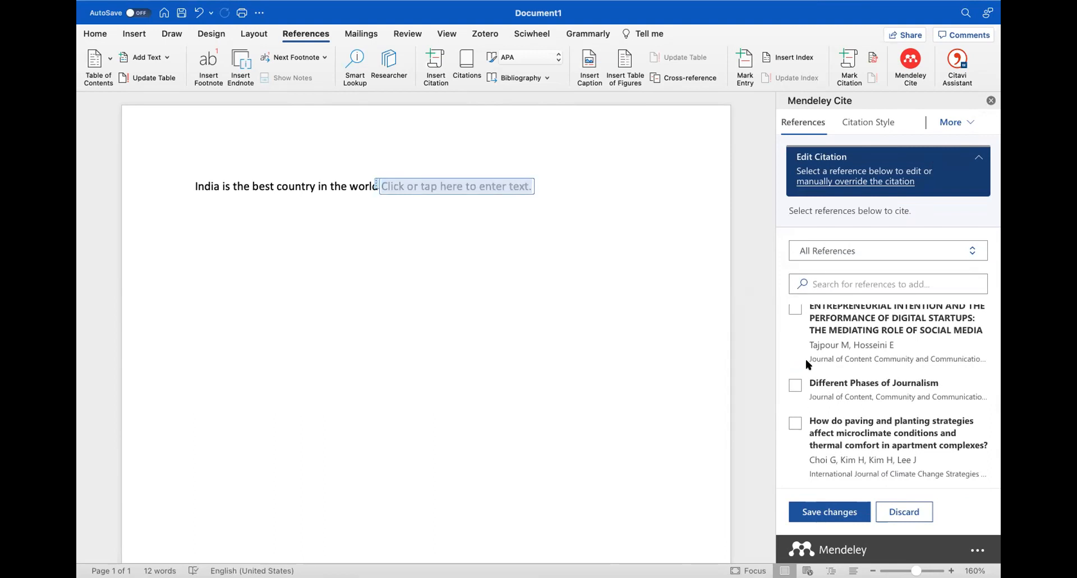
# Cite the Intellectual capital of SMEs article after 'world' as (Na-Nan et al., 2021)
pyautogui.scroll(3, 808, 354)
pyautogui.scroll(3, 832, 347)
pyautogui.scroll(-1, 832, 364)
pyautogui.scroll(-1, 832, 366)
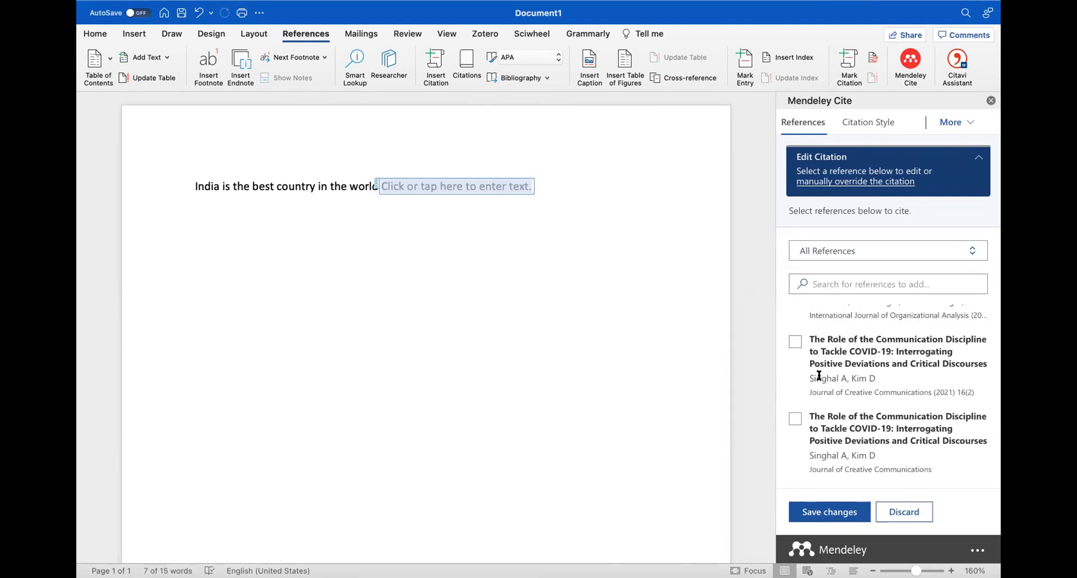
pyautogui.scroll(2, 825, 374)
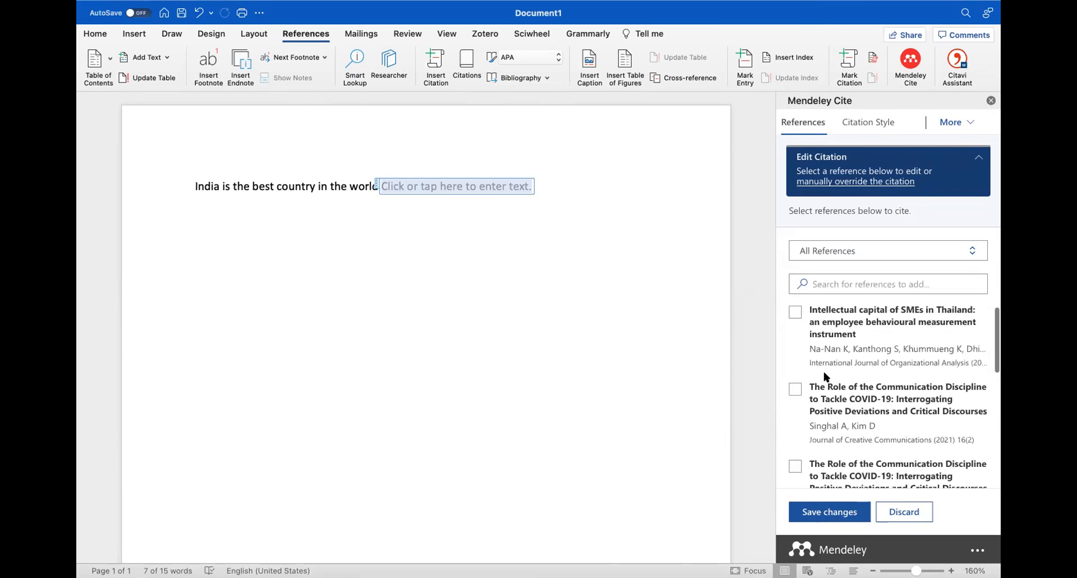
pyautogui.click(795, 311)
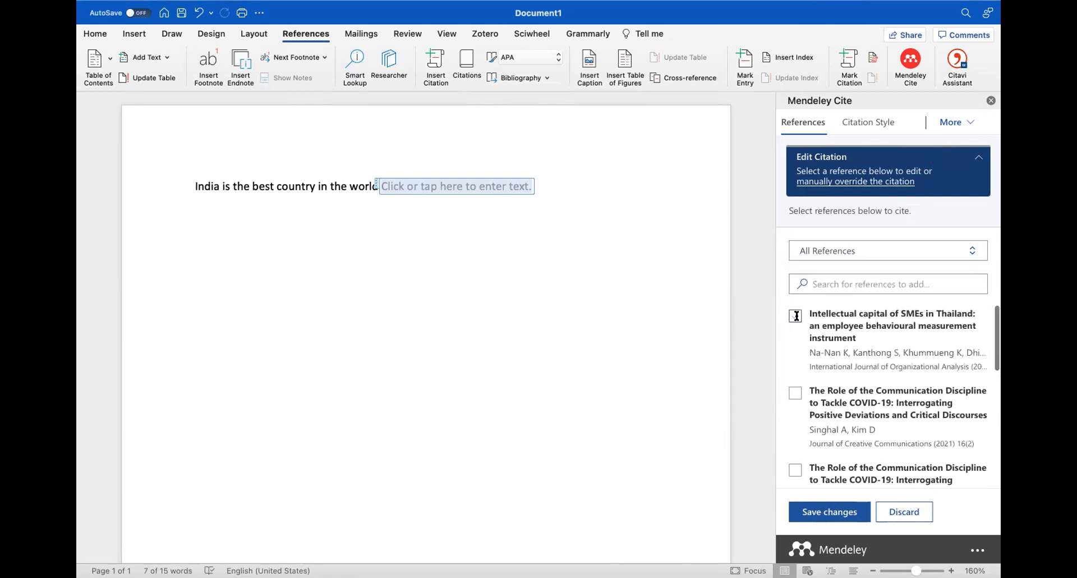
pyautogui.click(825, 512)
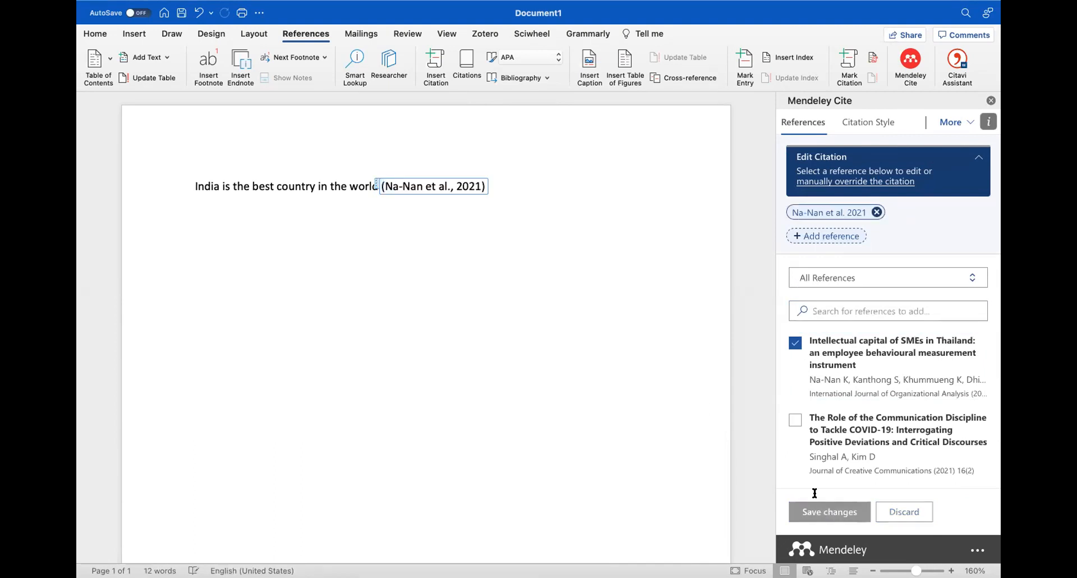
pyautogui.click(501, 184)
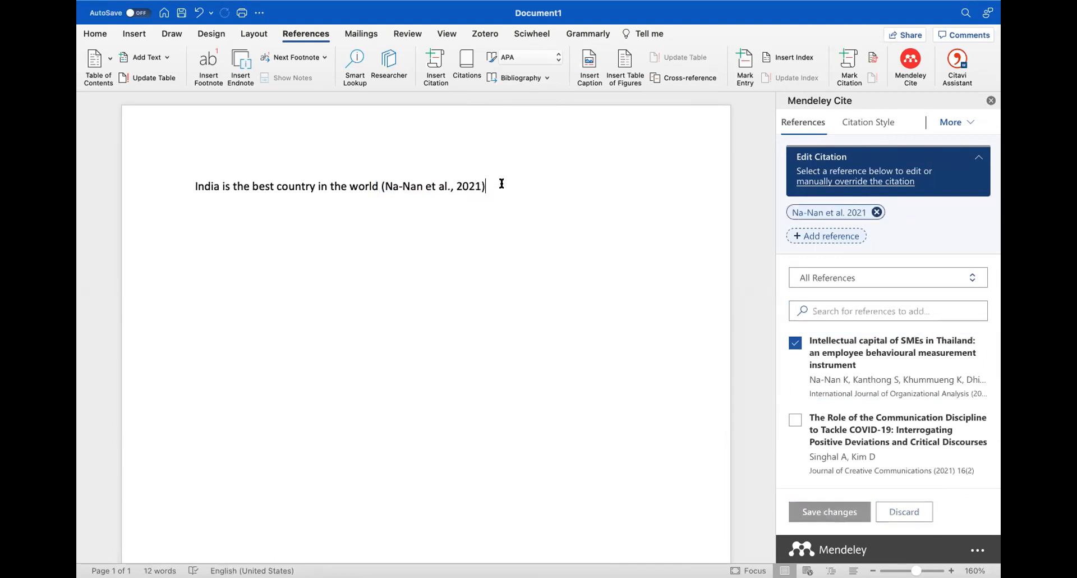
# Add 'India has a bright future in the coming years' cited (Tajpour & Hosseini, 2021), then begin 'We must'
pyautogui.write('India has a bright futu')
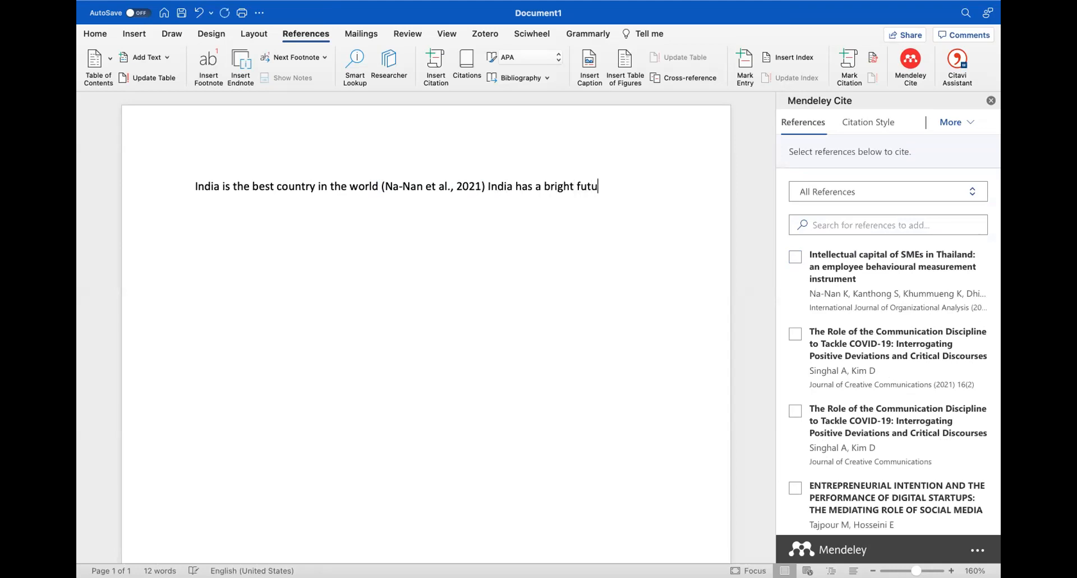
pyautogui.write('re in the coming years')
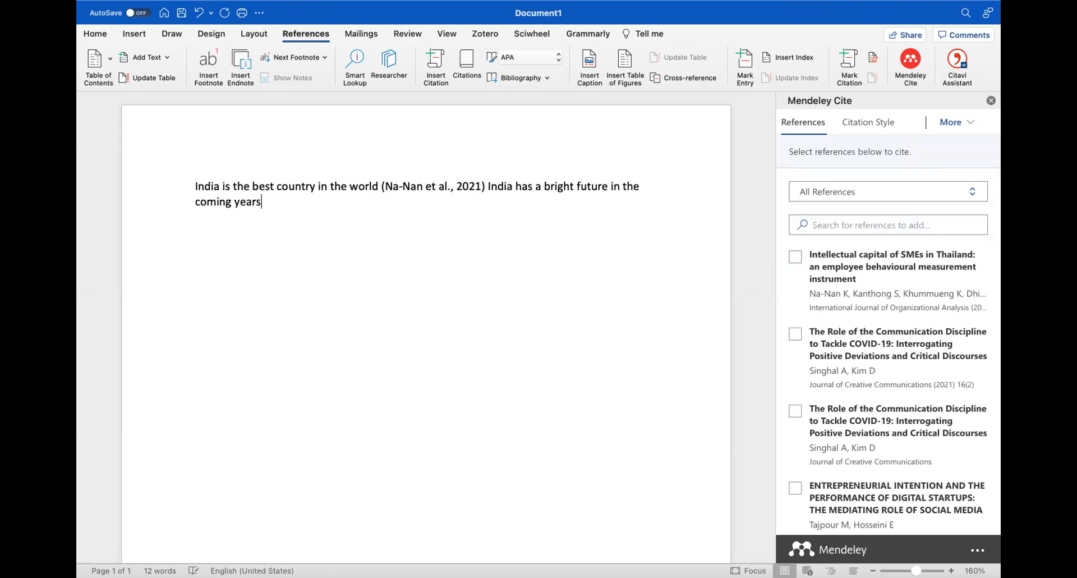
pyautogui.scroll(-1, 426, 281)
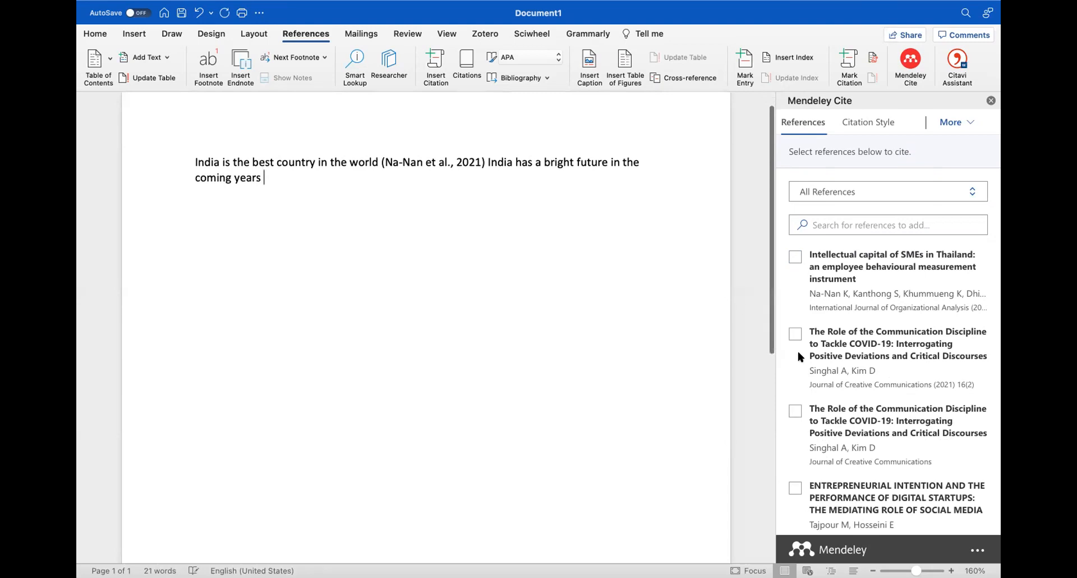
pyautogui.scroll(-3, 838, 364)
pyautogui.click(795, 405)
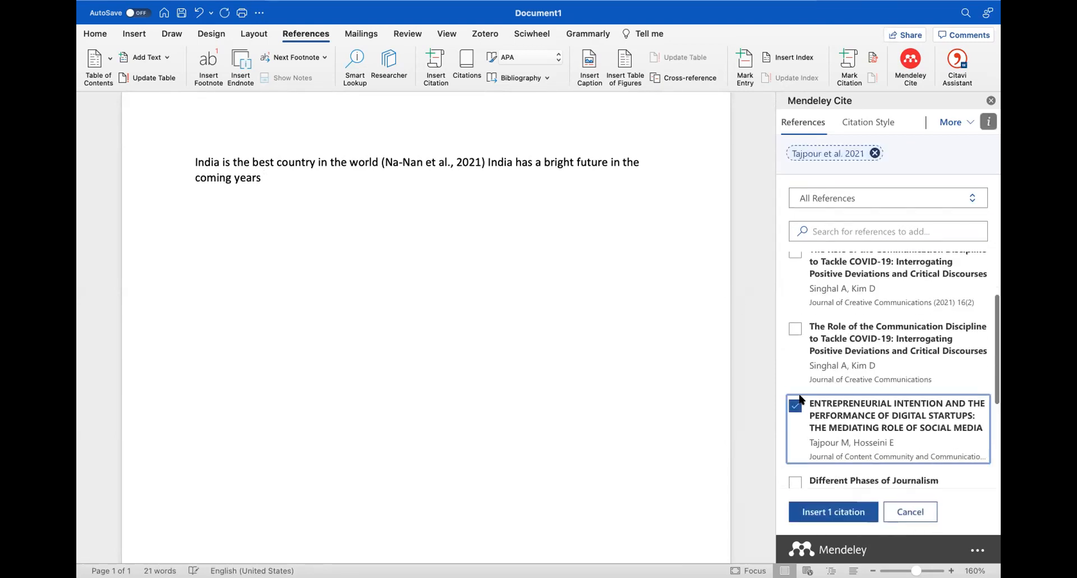
pyautogui.click(826, 511)
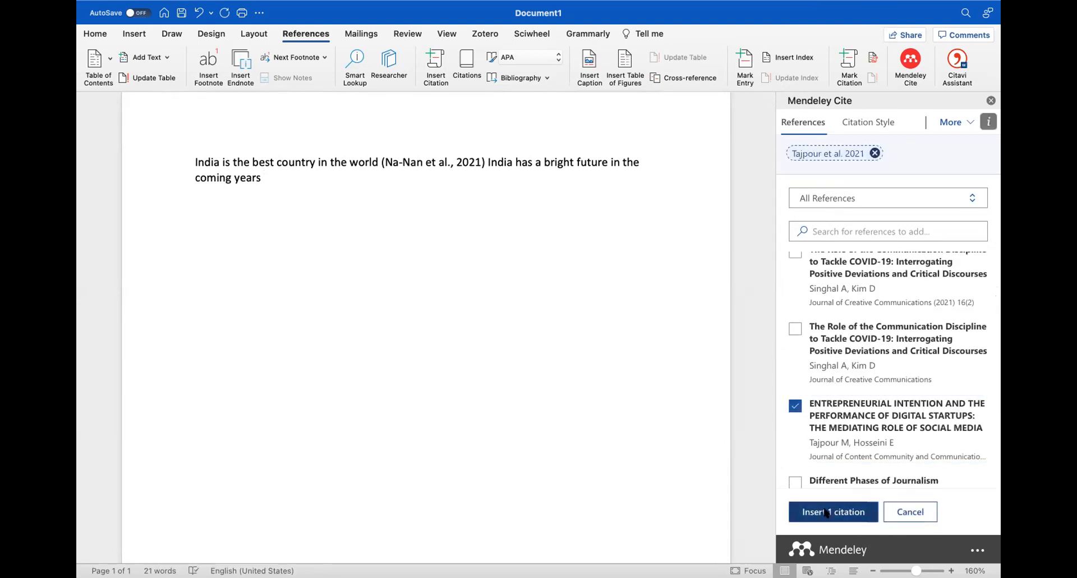
pyautogui.click(451, 180)
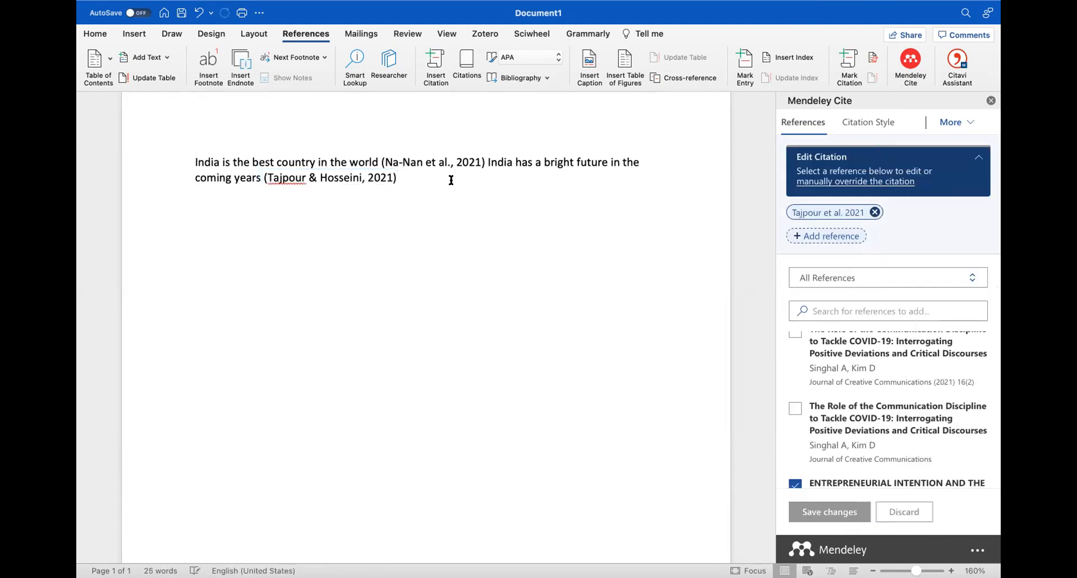
pyautogui.write('We must ne')
# Finish 'We must use the social media judiciously to empower our country', citing Different Phases of Journalism
pyautogui.press('XF86AudioLowerVolume')
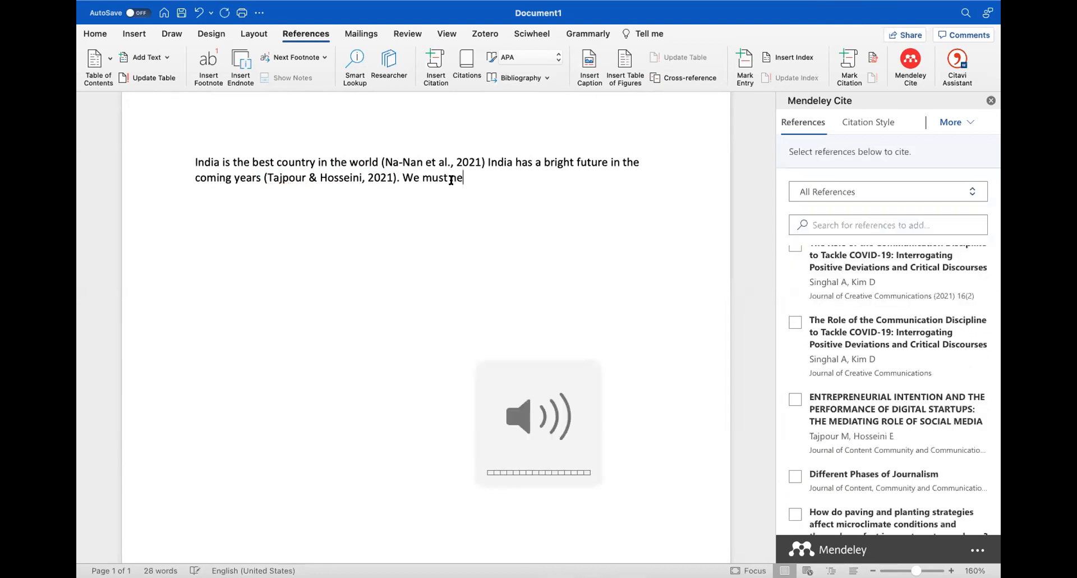
pyautogui.press('BackSpace')
pyautogui.press('BackSpace')
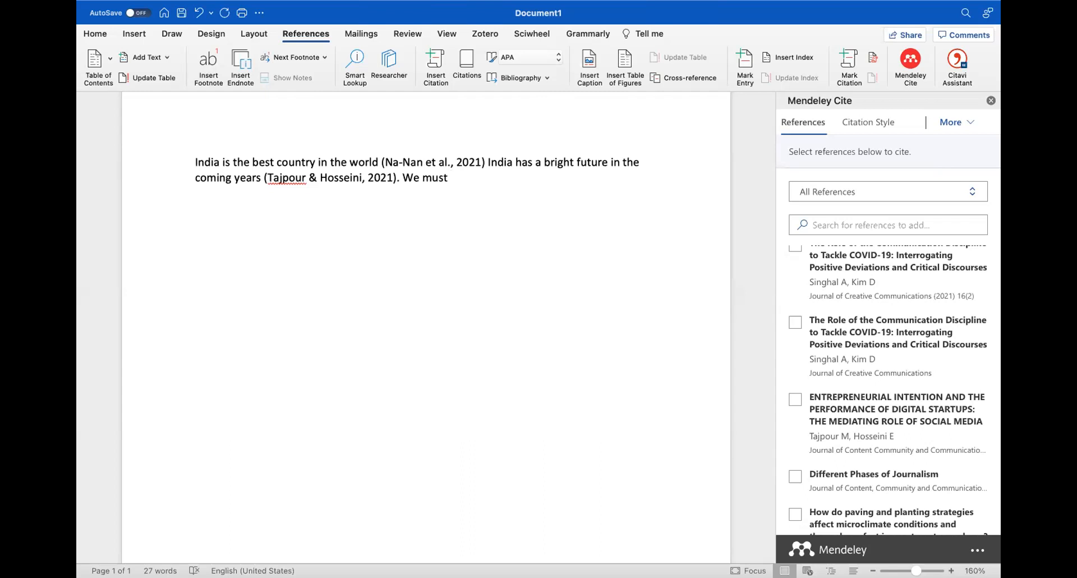
pyautogui.write('use the social me')
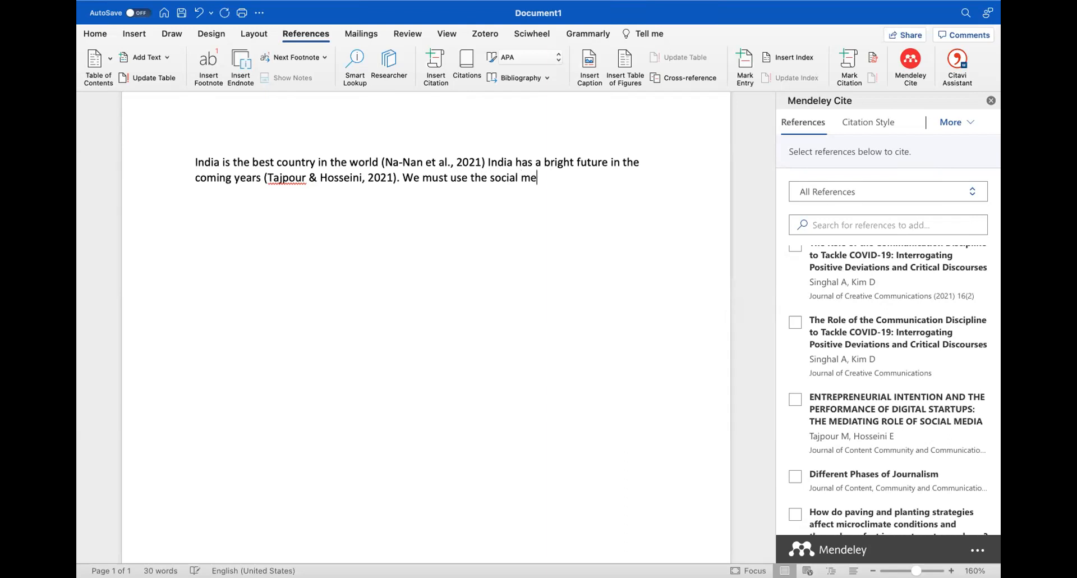
pyautogui.write('dia judiciously to empo')
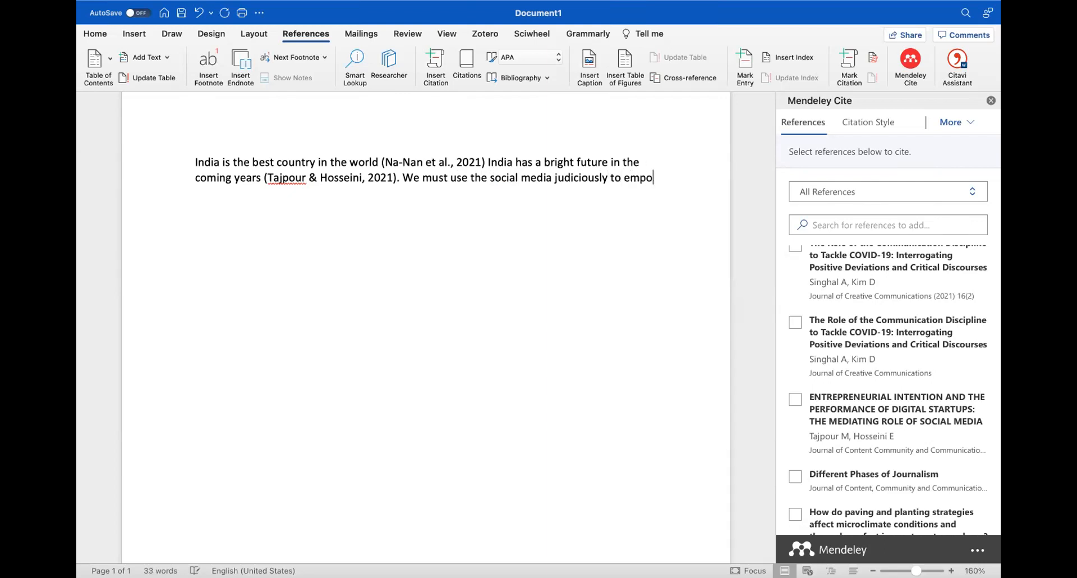
pyautogui.write('wer our country')
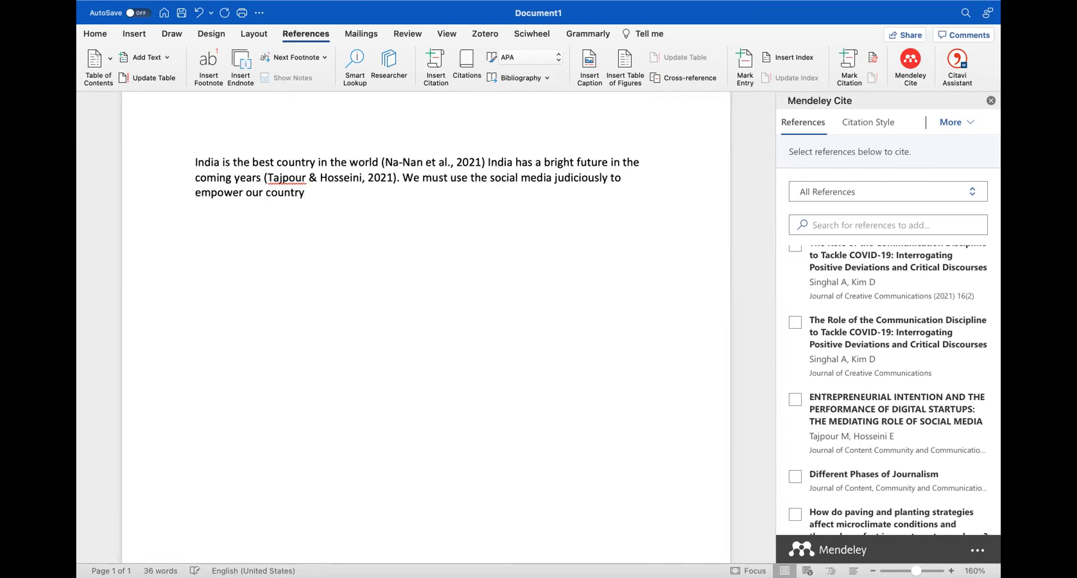
pyautogui.scroll(-1, 724, 376)
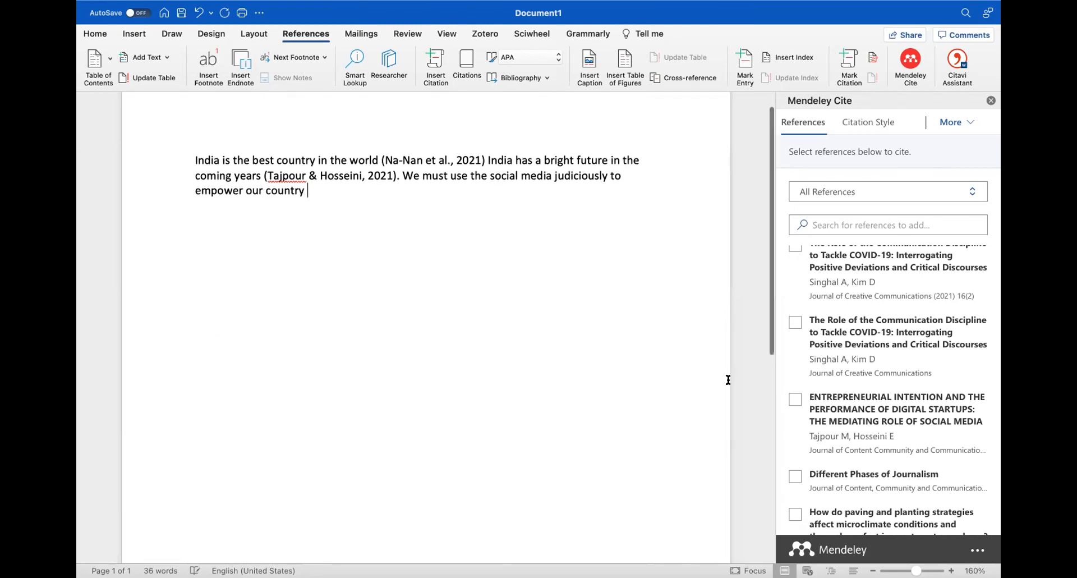
pyautogui.click(795, 476)
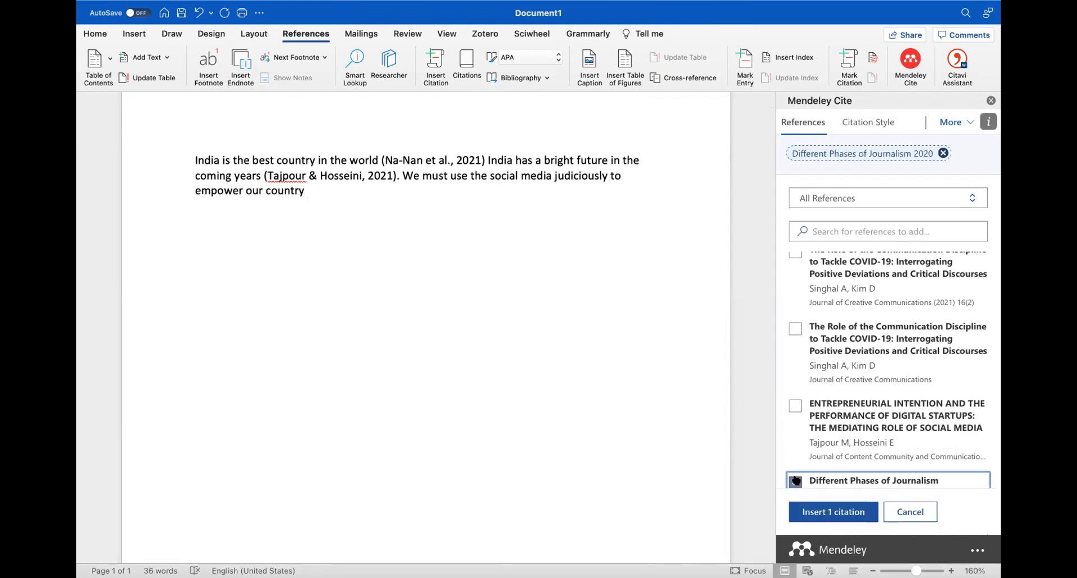
pyautogui.click(841, 512)
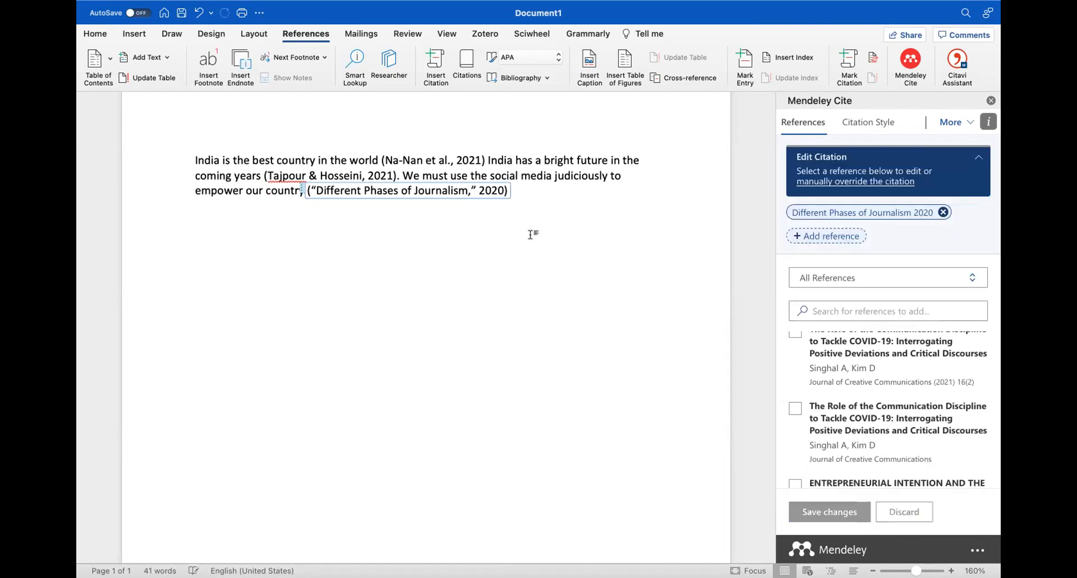
pyautogui.scroll(-1, 530, 235)
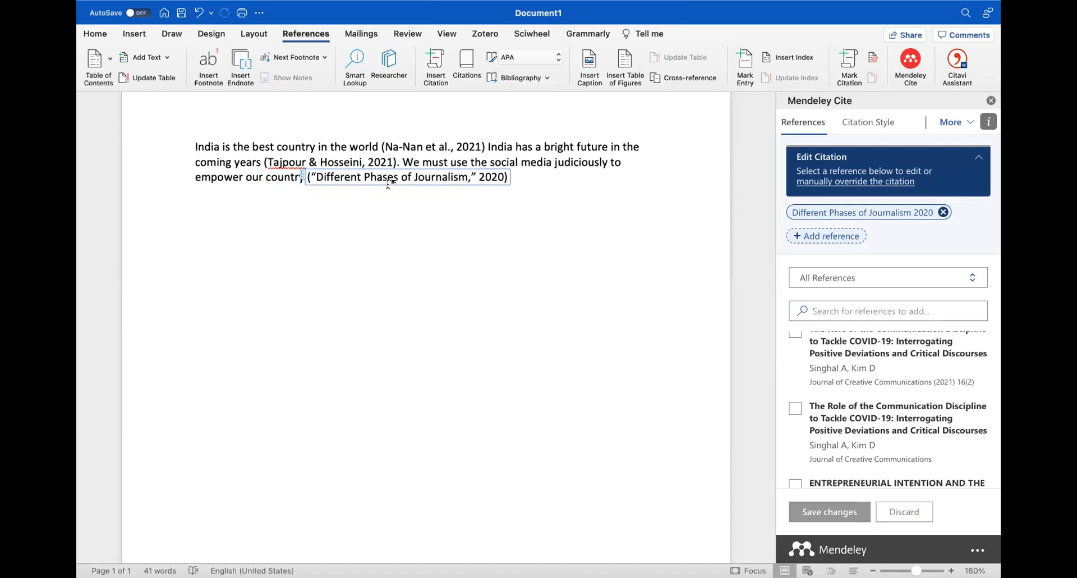
pyautogui.scroll(3, 414, 194)
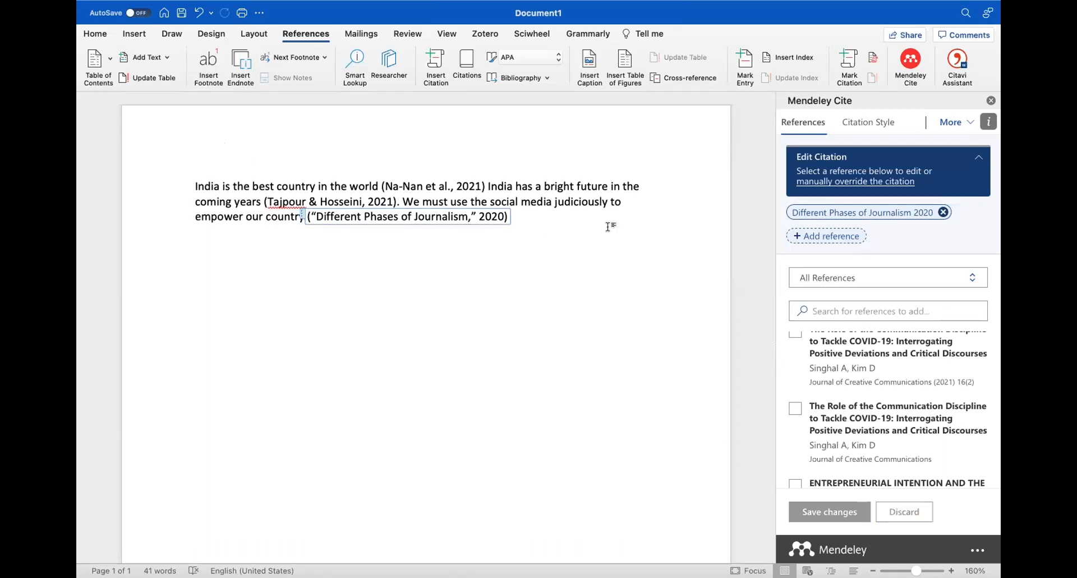
# Leave Edit Citation mode by selecting the document text outside the journalism citation
pyautogui.click(554, 217)
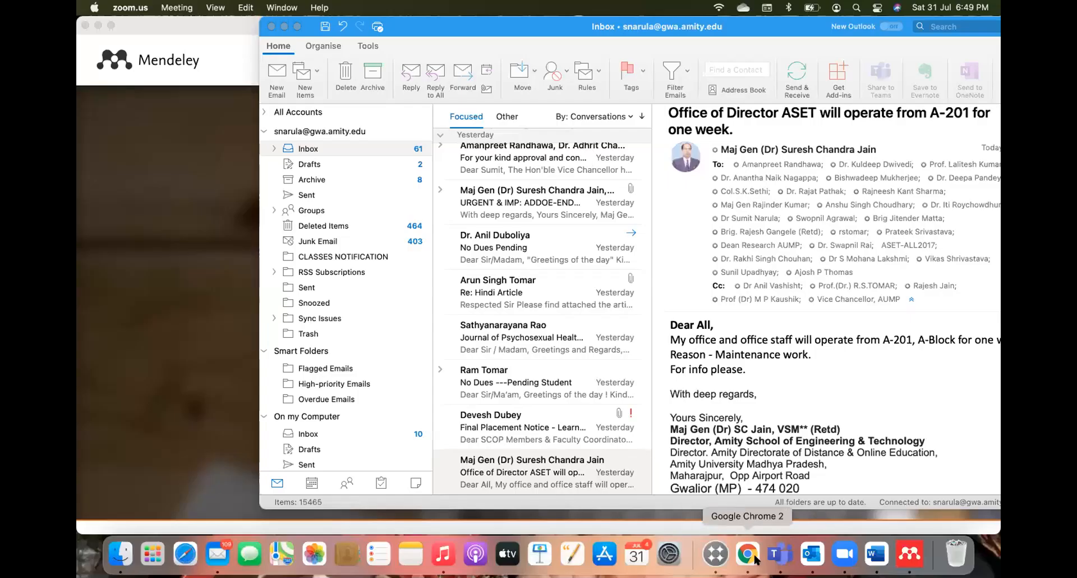
# Search Google for 'apa 7th edition' in a new tab and browse the APA Publication Manual page
pyautogui.click(748, 554)
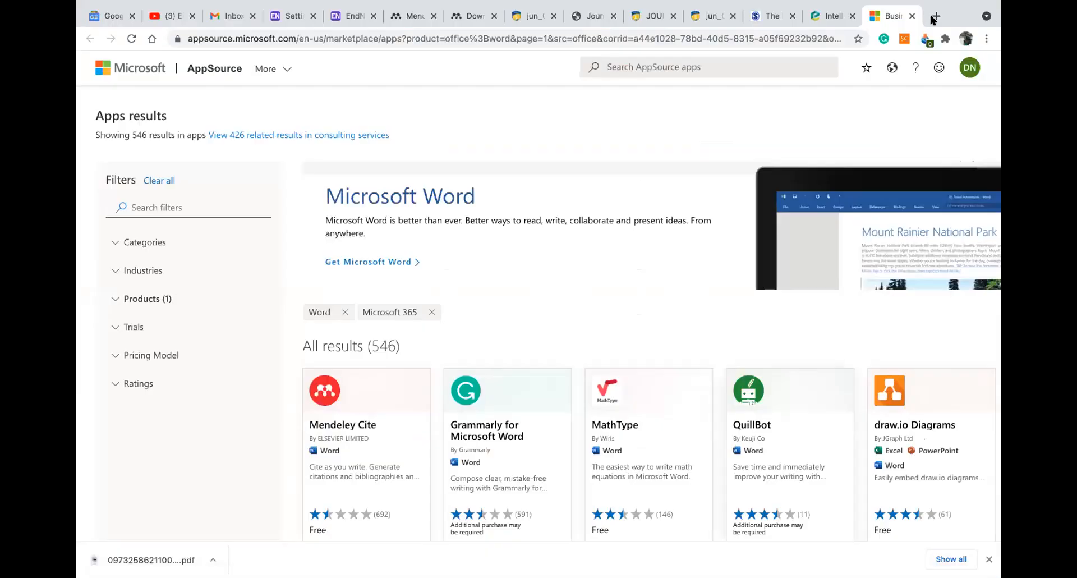
pyautogui.click(933, 16)
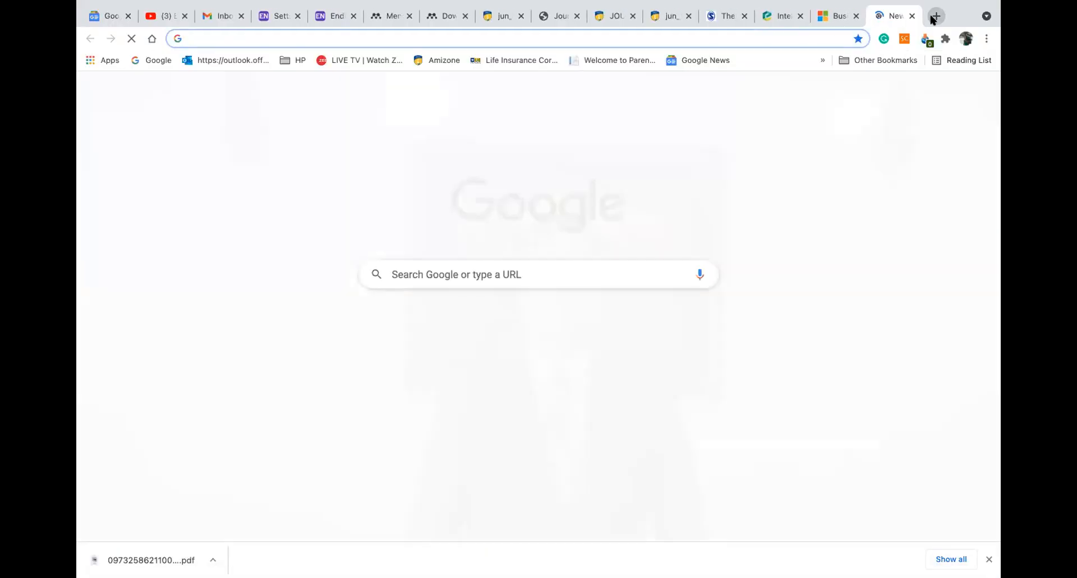
pyautogui.write('apa')
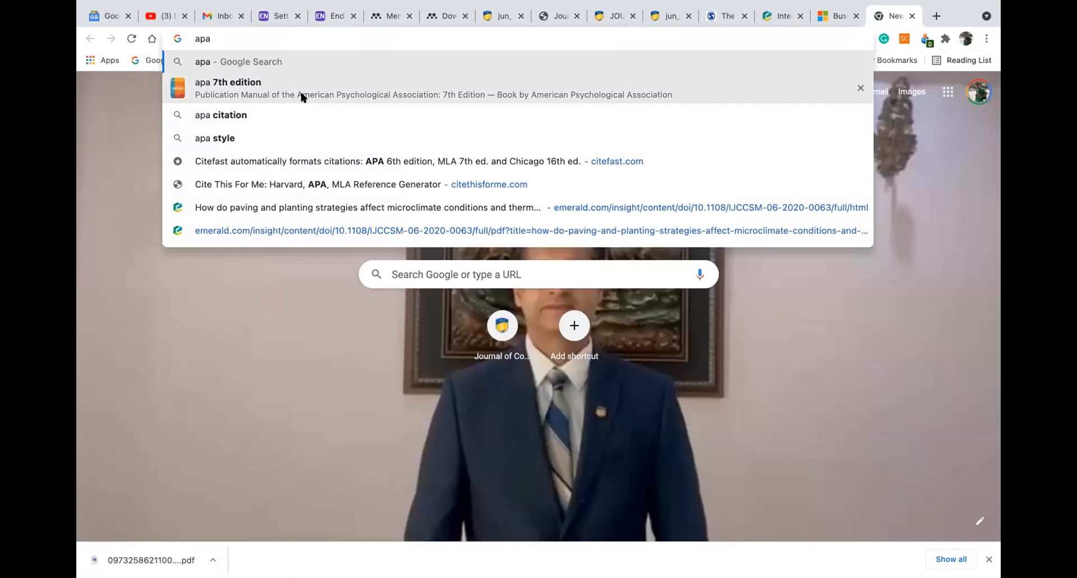
pyautogui.click(301, 93)
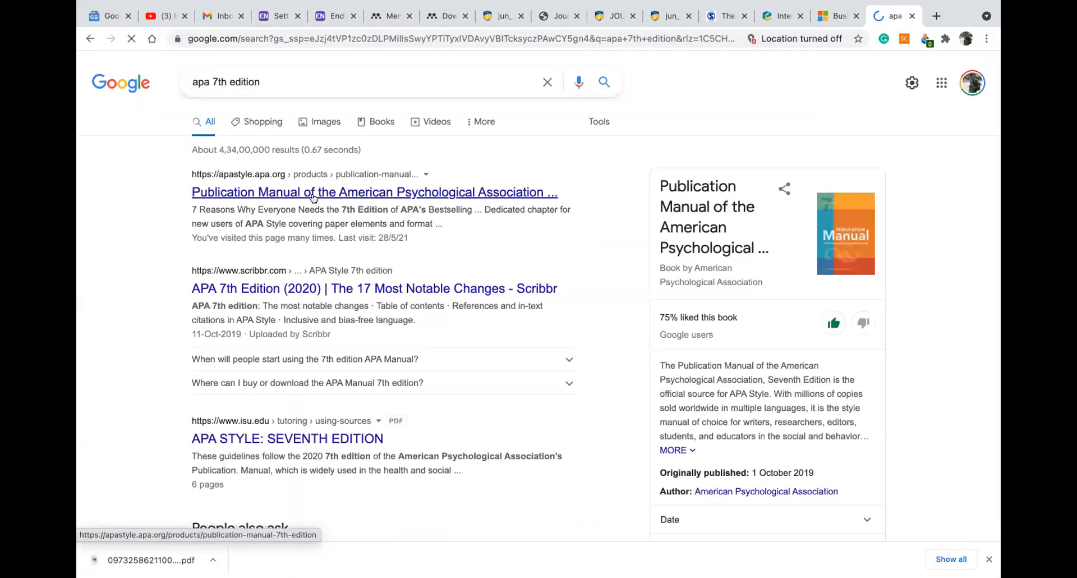
pyautogui.click(314, 194)
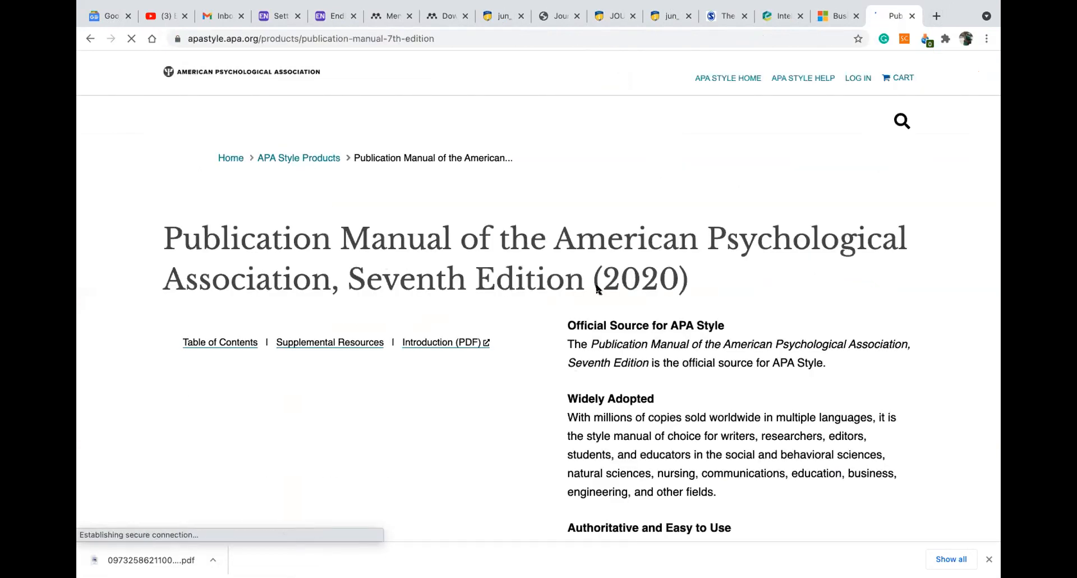
pyautogui.scroll(-10, 598, 289)
pyautogui.scroll(-10, 598, 289)
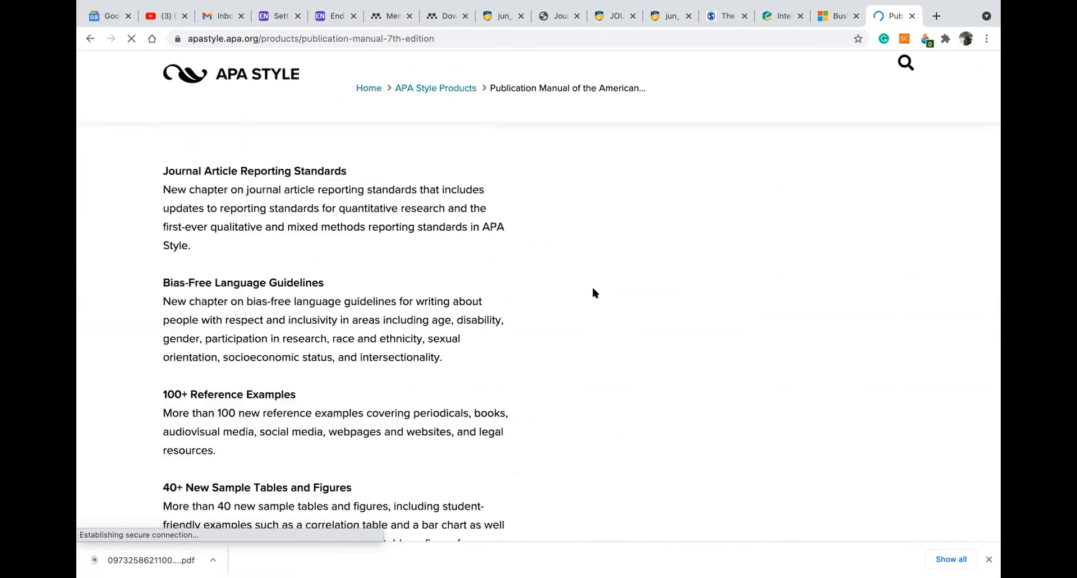
pyautogui.scroll(20, 595, 292)
pyautogui.click(444, 39)
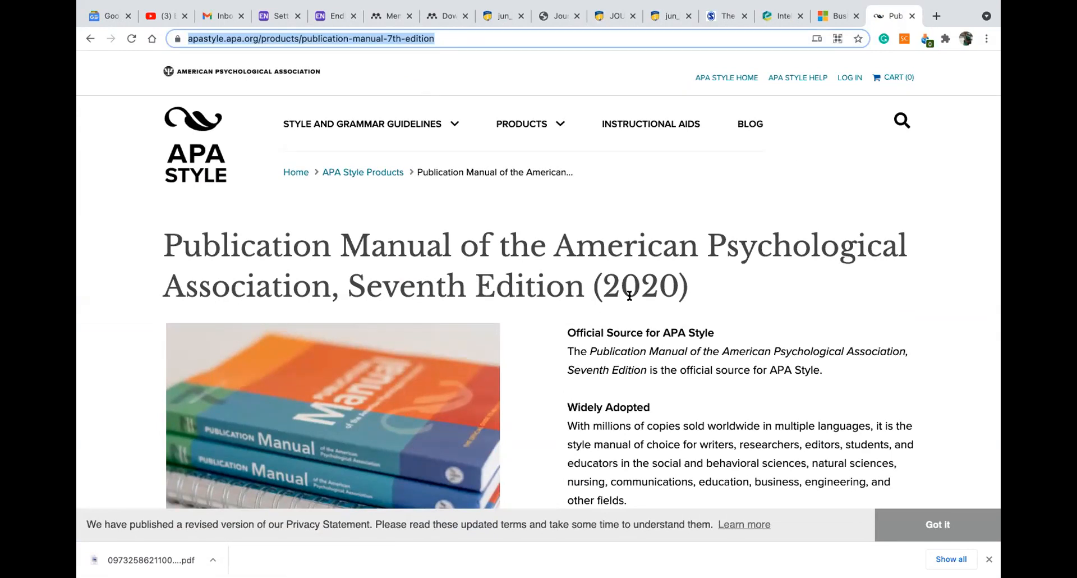
pyautogui.scroll(-7, 628, 295)
pyautogui.scroll(-6, 627, 291)
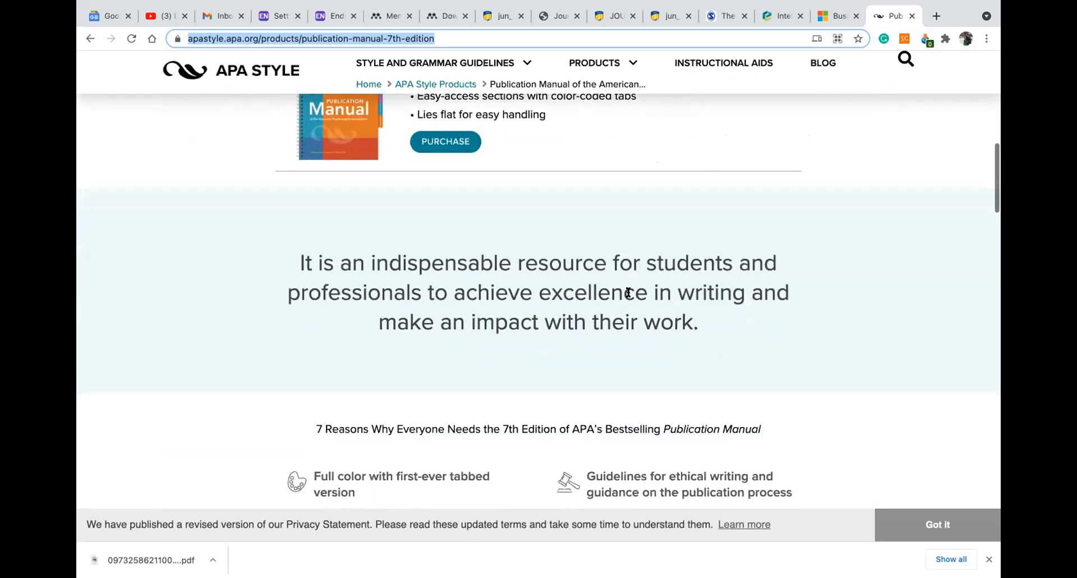
pyautogui.scroll(-6, 627, 292)
pyautogui.scroll(-3, 625, 298)
pyautogui.scroll(20, 625, 298)
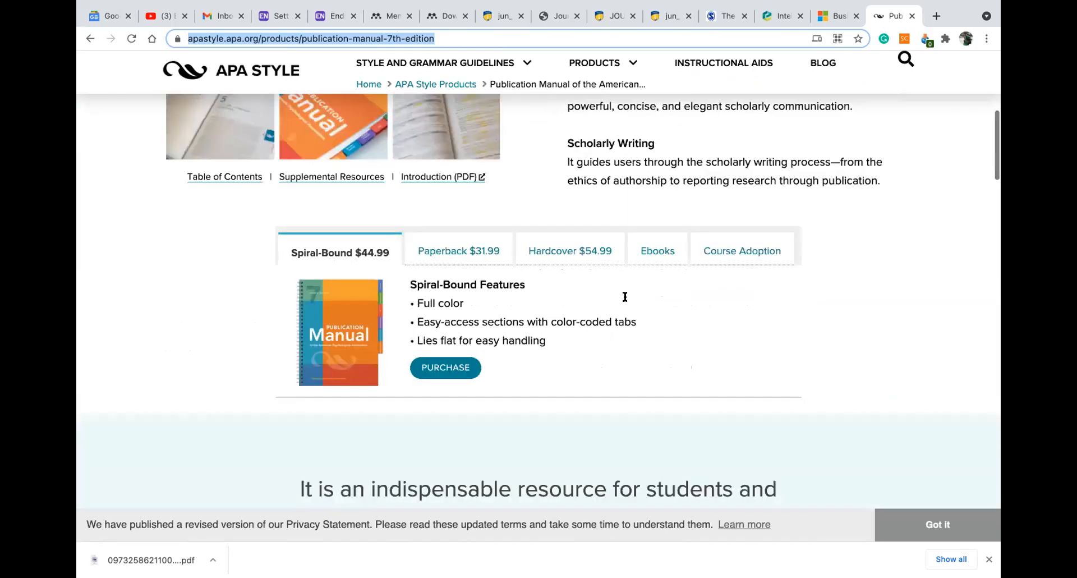
# Search 'citethisforme' in another new tab and open citethisforme.com
pyautogui.click(935, 17)
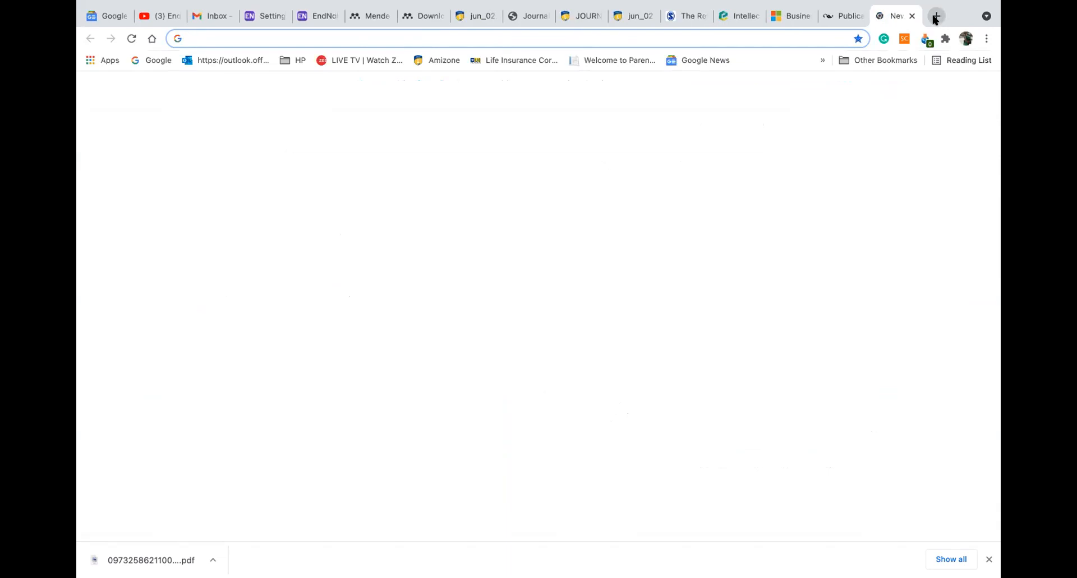
pyautogui.write('cite')
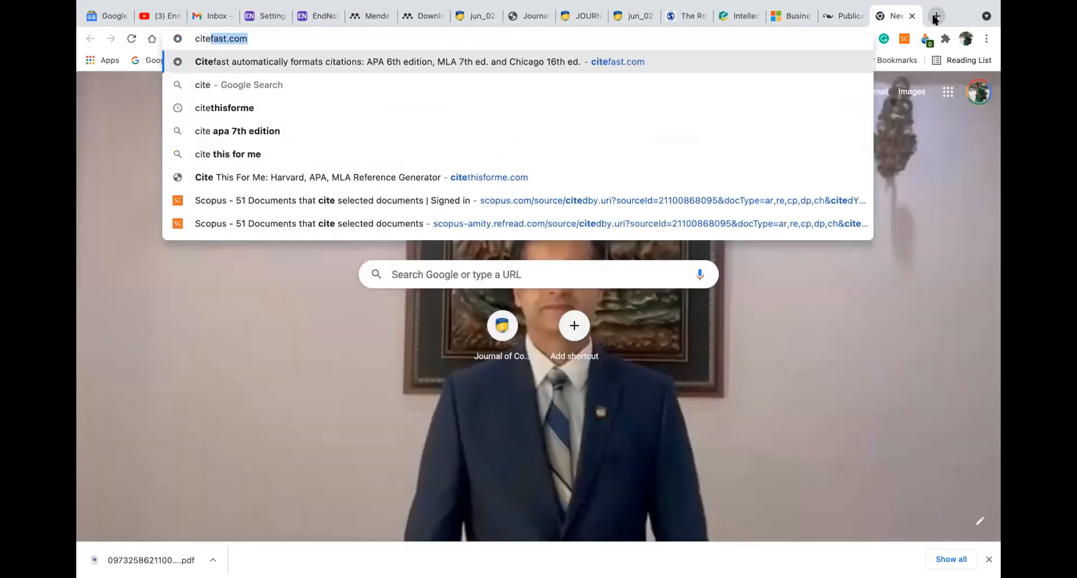
pyautogui.click(218, 108)
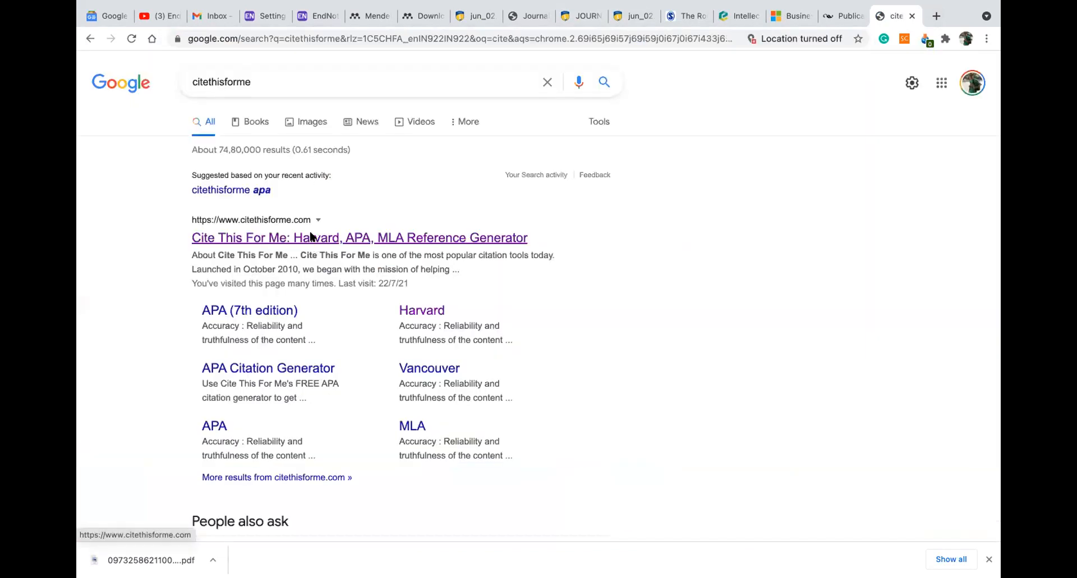
pyautogui.click(312, 237)
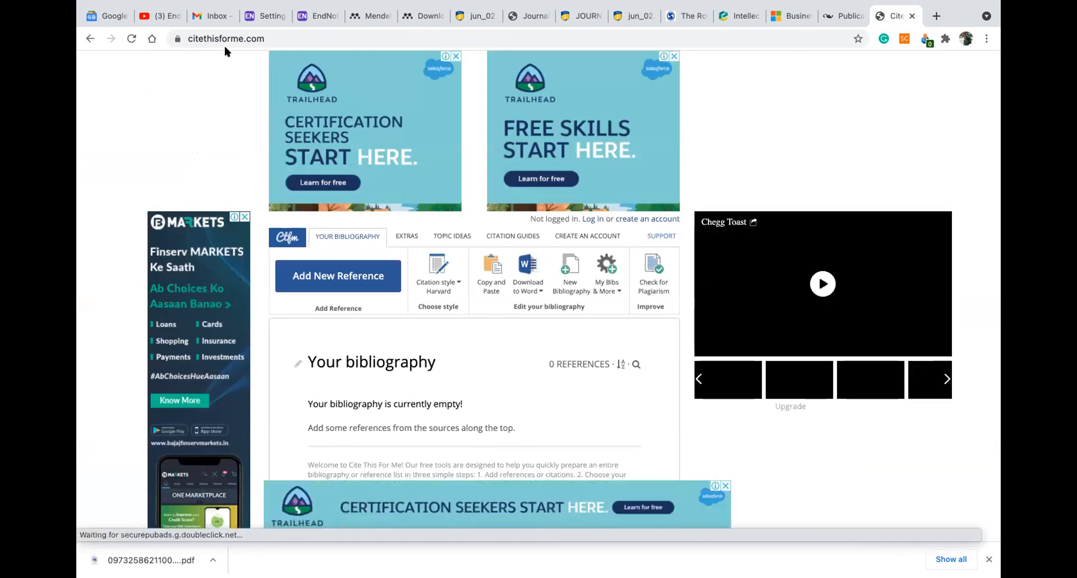
# Start a new reference from the empty Harvard bibliography on Cite This For Me
pyautogui.click(274, 40)
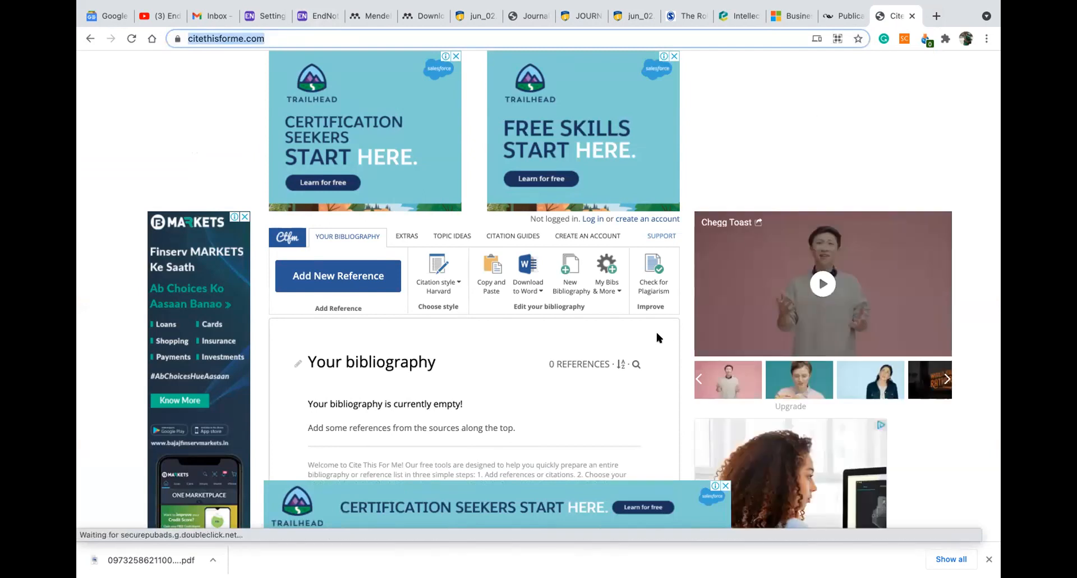
pyautogui.click(154, 116)
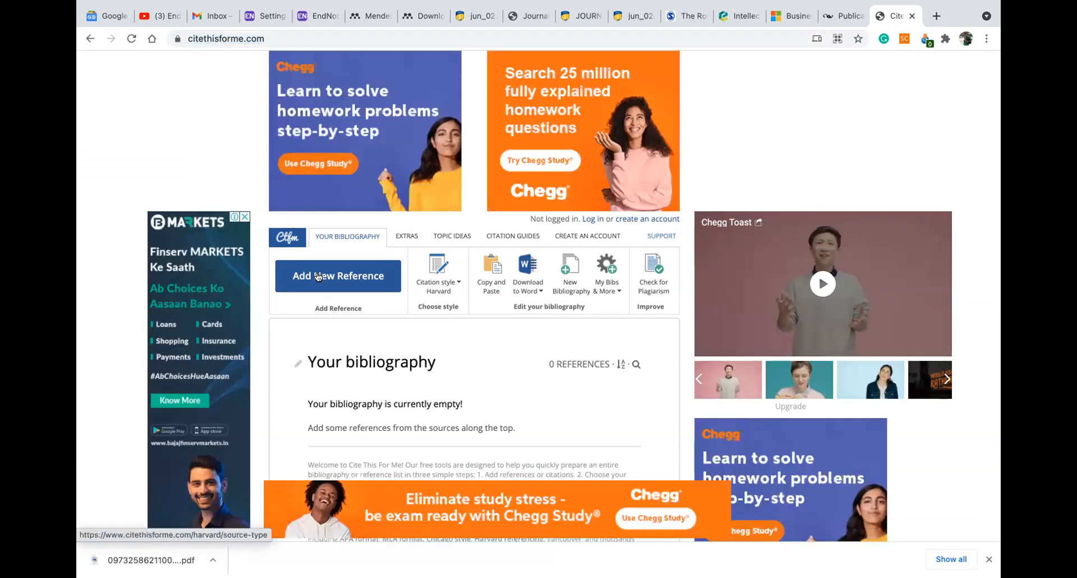
pyautogui.click(317, 276)
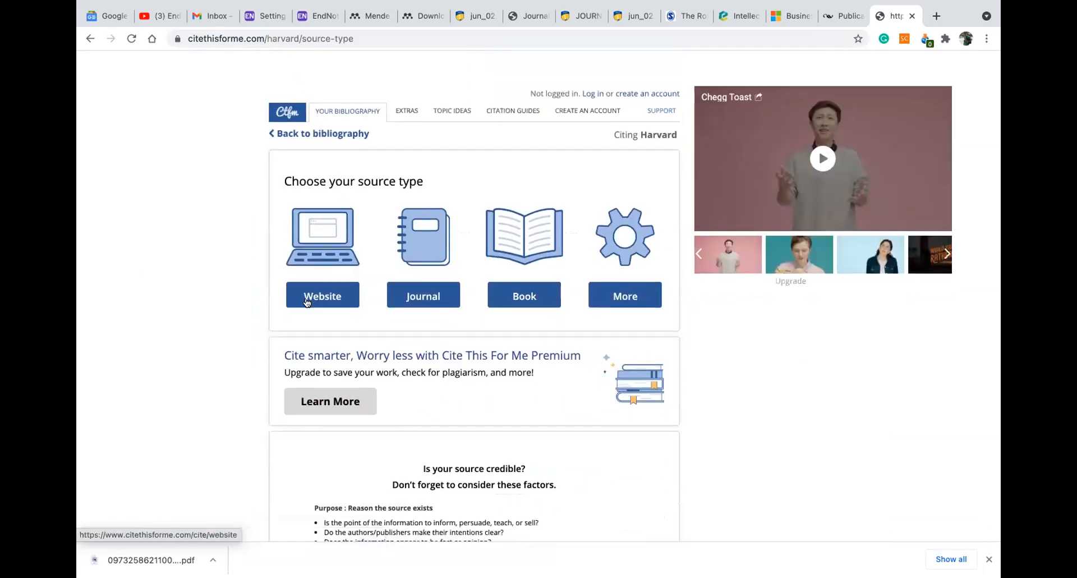
# Expand More to list extra reference types such as Blog, Court case, Patent and Podcast
pyautogui.click(613, 300)
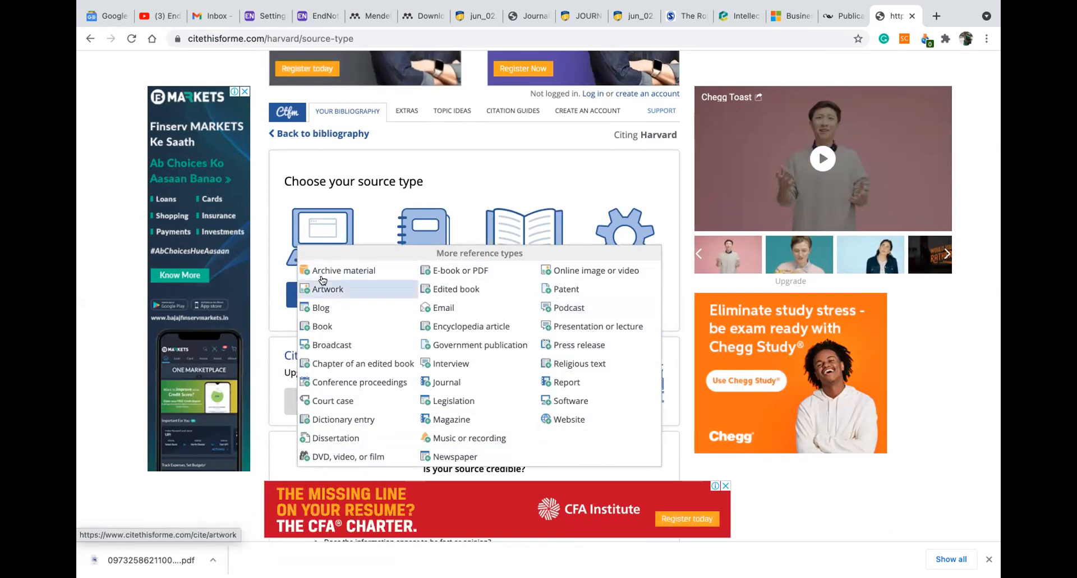
pyautogui.click(428, 274)
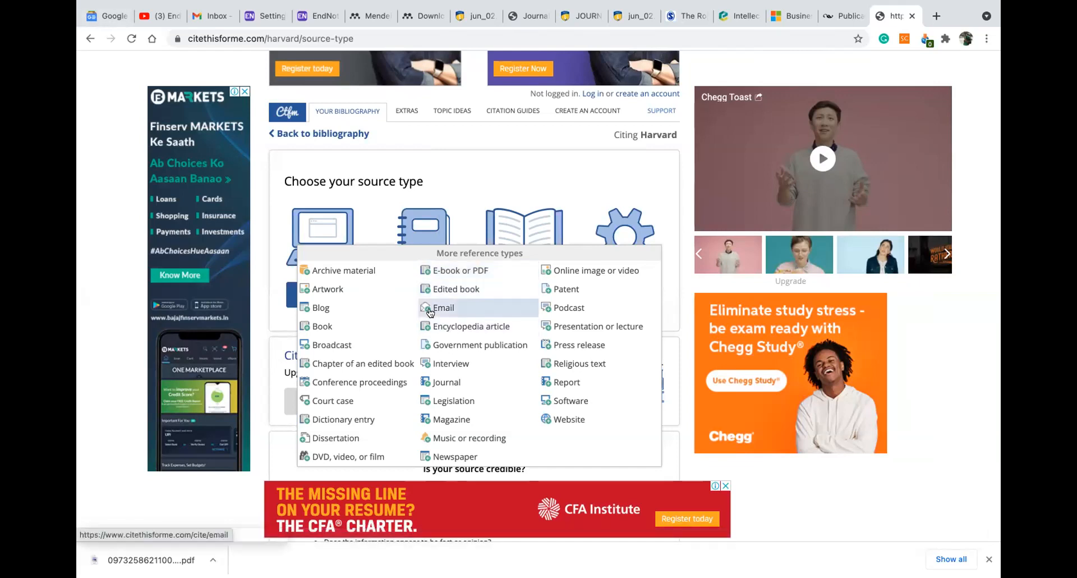
pyautogui.scroll(-2, 461, 277)
pyautogui.scroll(1, 387, 211)
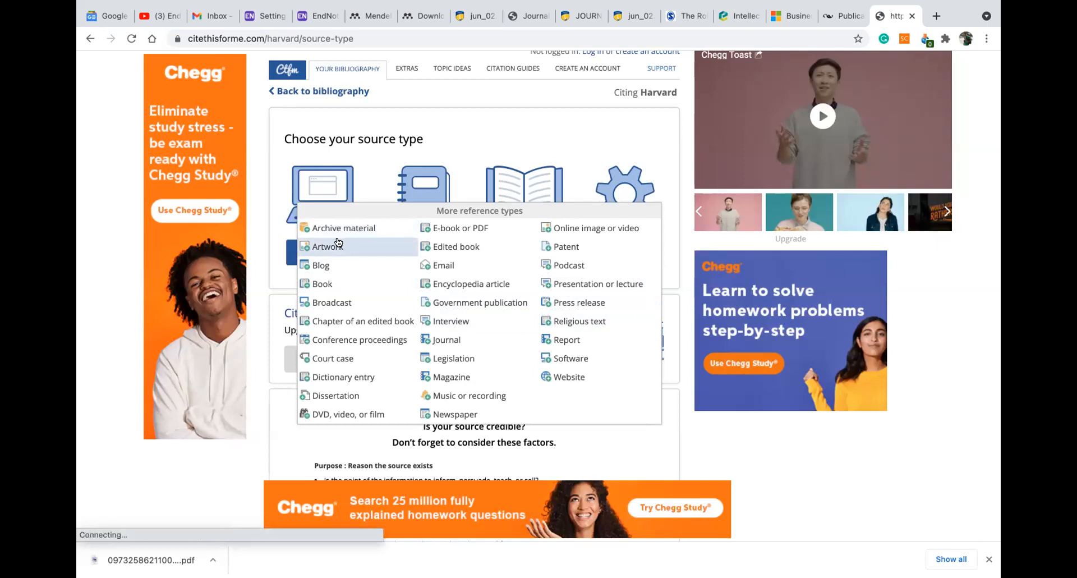
# Choose Online image or video as the Harvard source type and set its format to Video
pyautogui.click(579, 230)
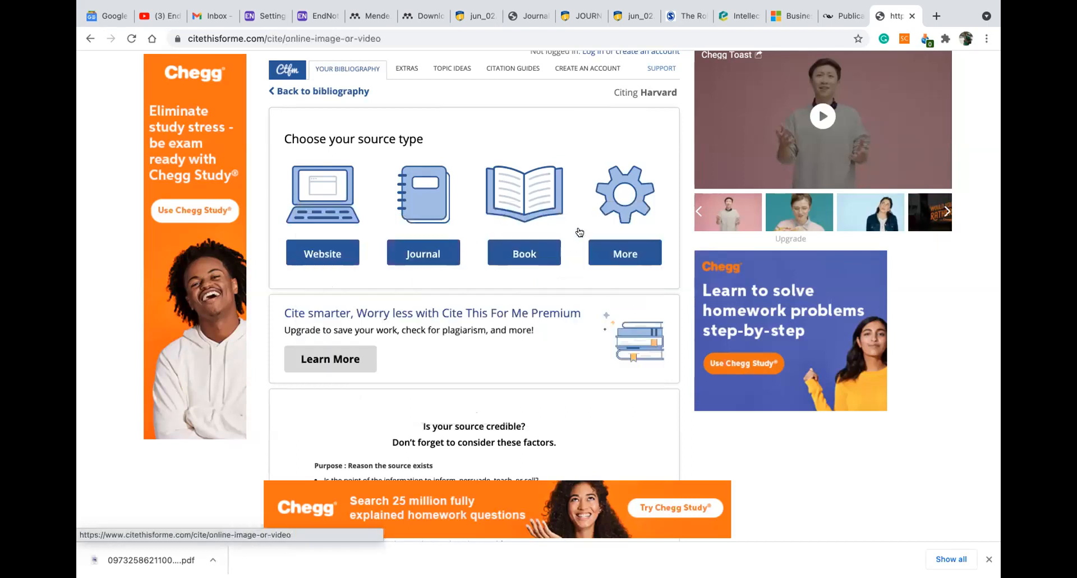
pyautogui.scroll(-4, 420, 274)
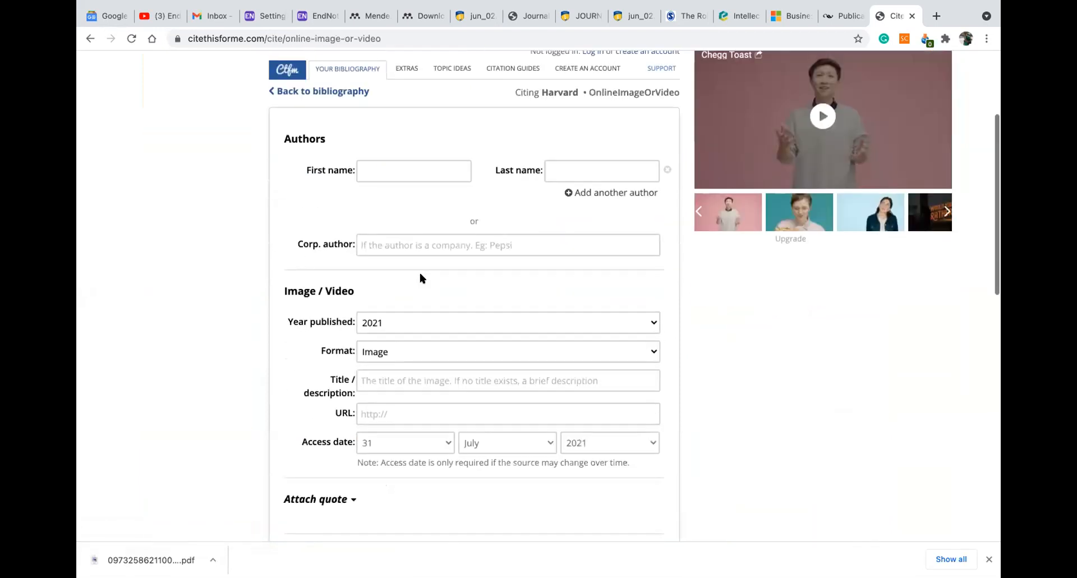
pyautogui.click(430, 317)
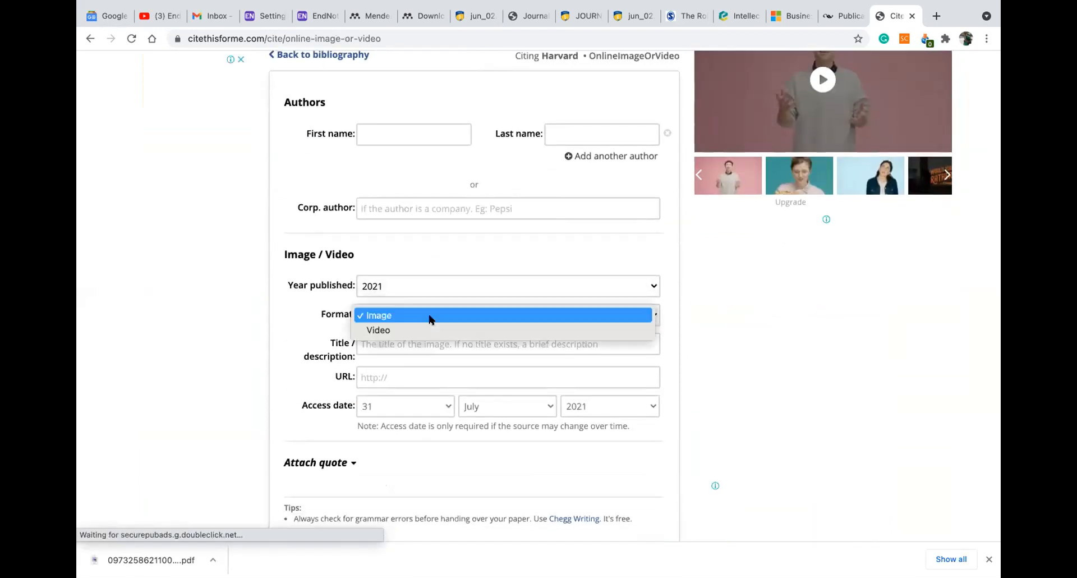
pyautogui.click(428, 343)
pyautogui.click(428, 343)
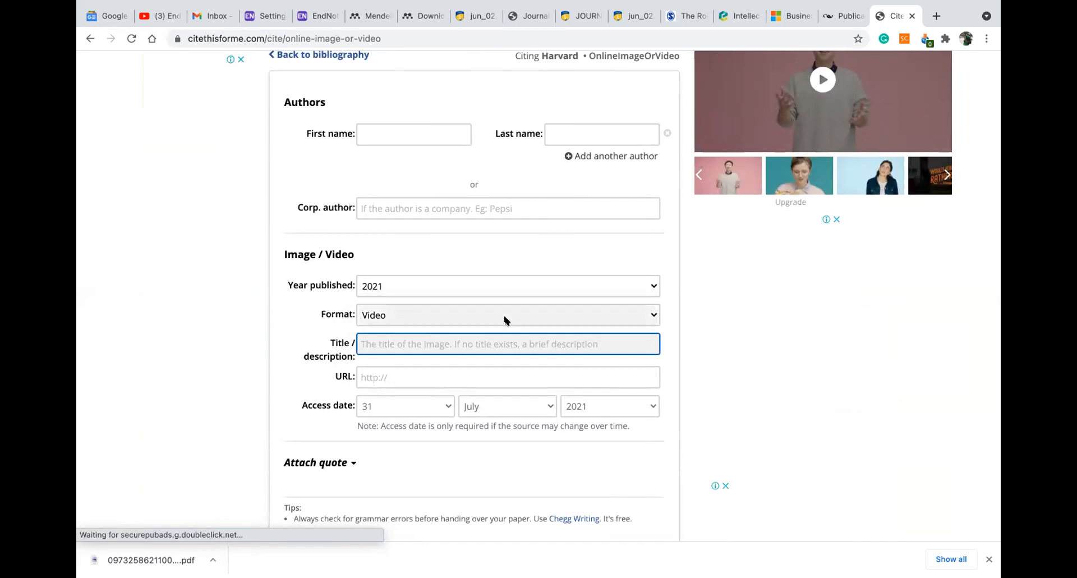
pyautogui.scroll(-2, 505, 320)
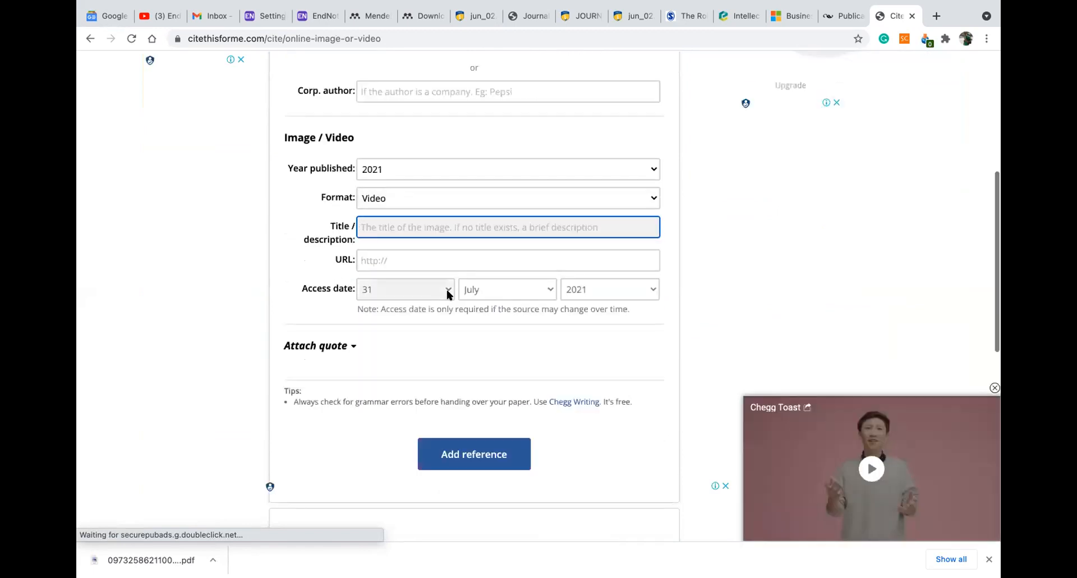
pyautogui.scroll(2, 447, 292)
pyautogui.scroll(2, 446, 287)
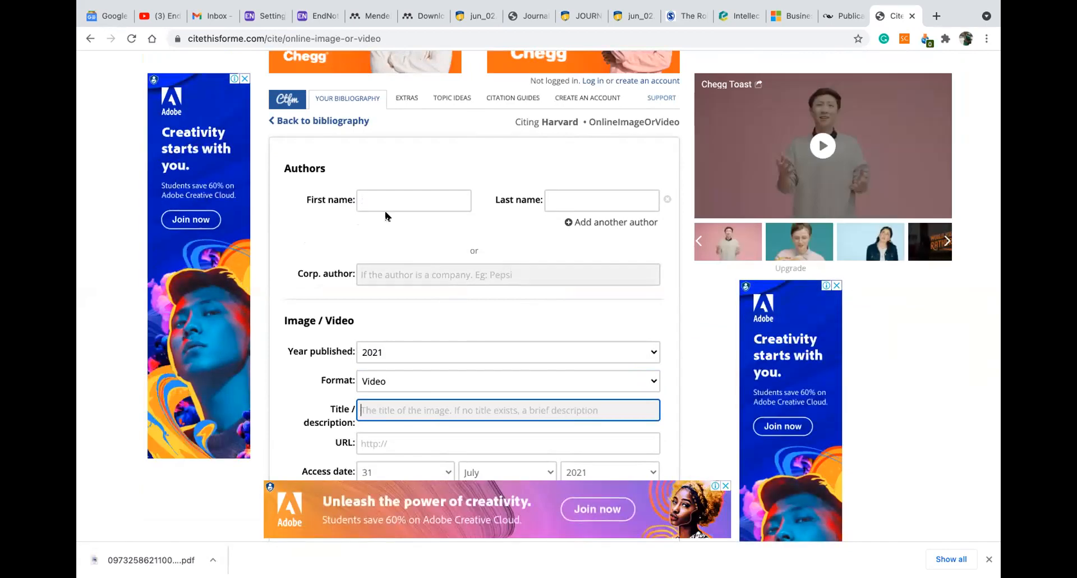
# Open the YouTube video 'Discussion on research paper with qualitative analysis' in a new tab, pause it, and select its title
pyautogui.click(935, 17)
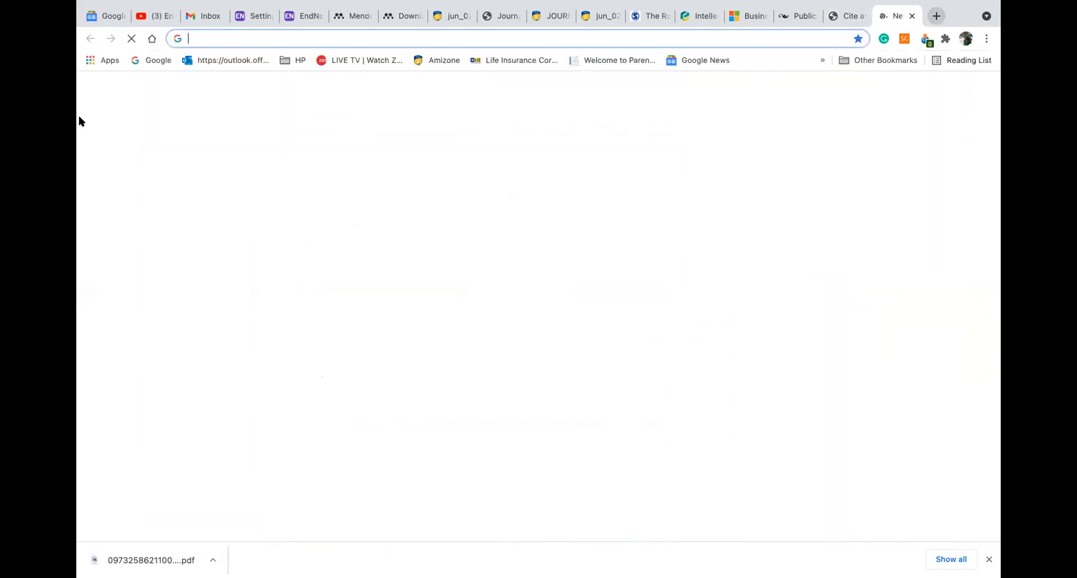
pyautogui.write('youtube.com')
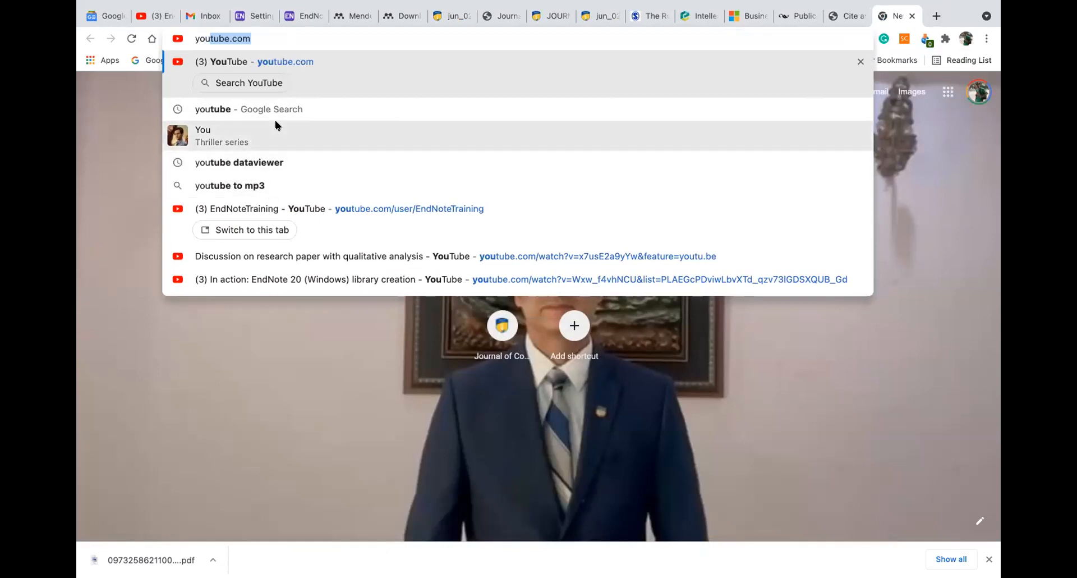
pyautogui.click(288, 256)
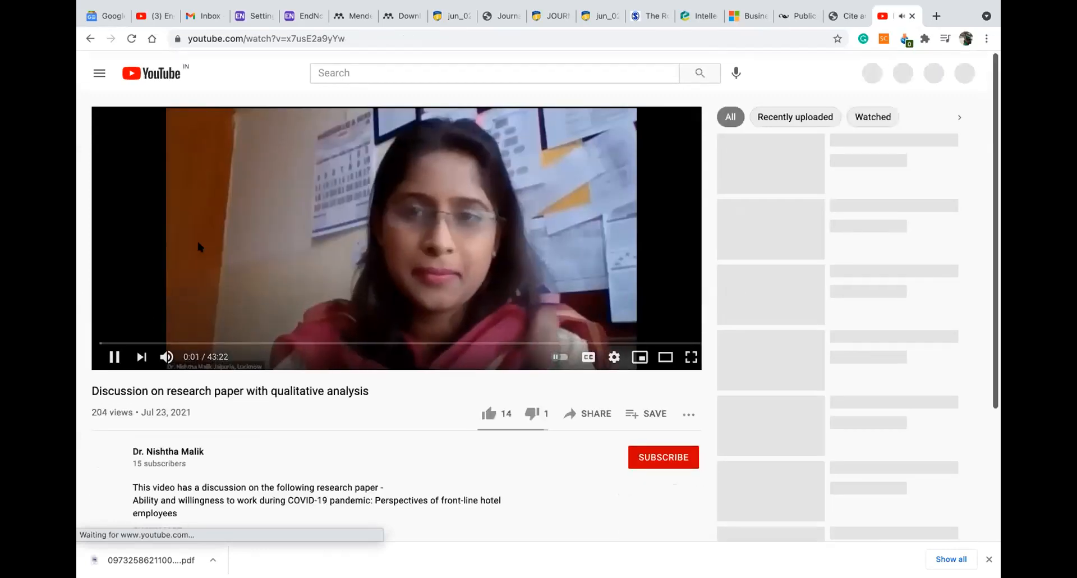
pyautogui.click(112, 352)
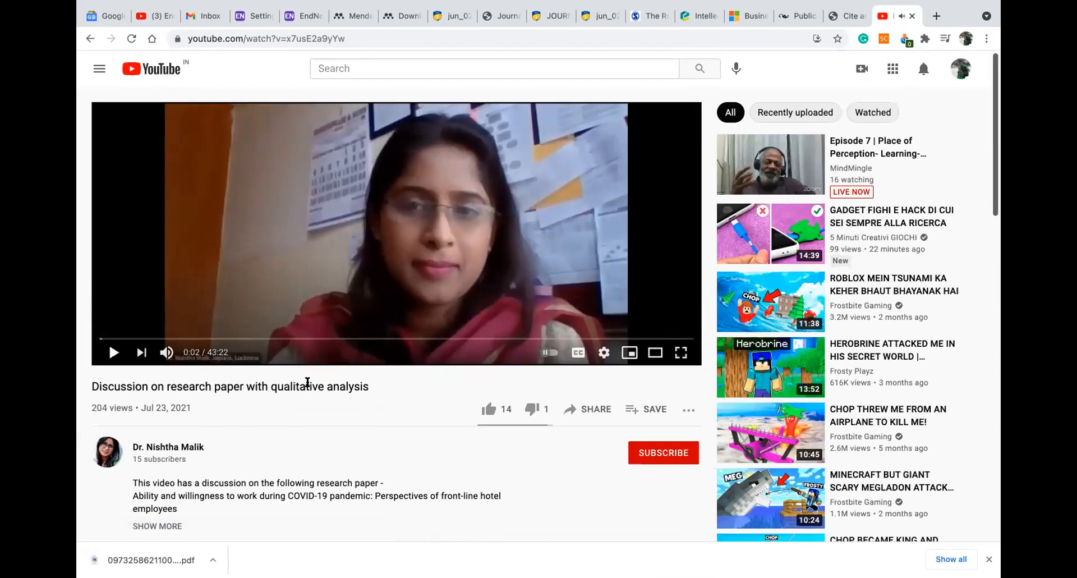
pyautogui.moveTo(373, 383); pyautogui.dragTo(86, 387)
pyautogui.hotkey('ctrl', 'c')
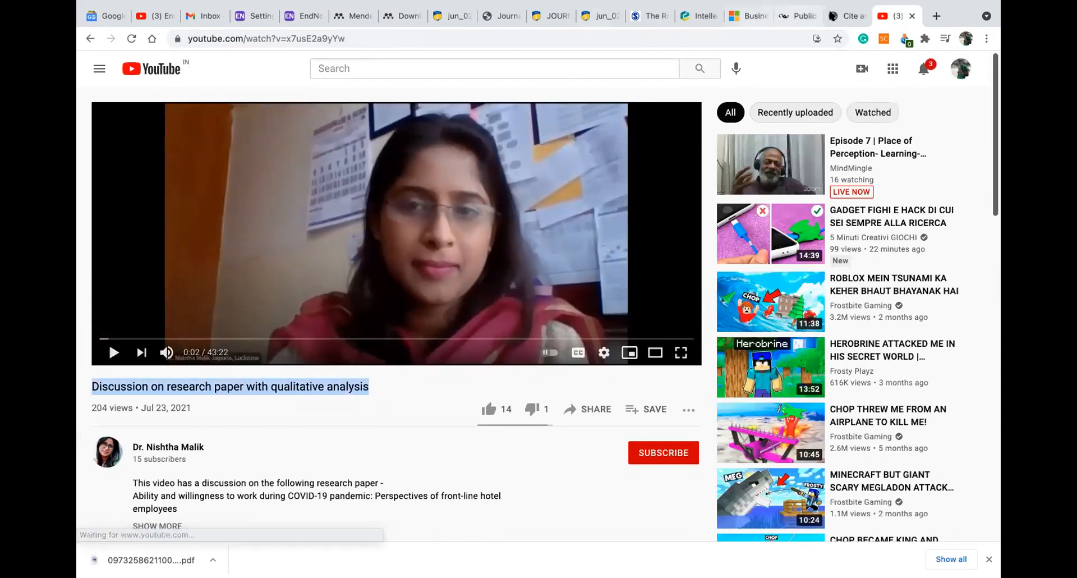
# Paste the video title into the citation form's Title/description field
pyautogui.click(829, 23)
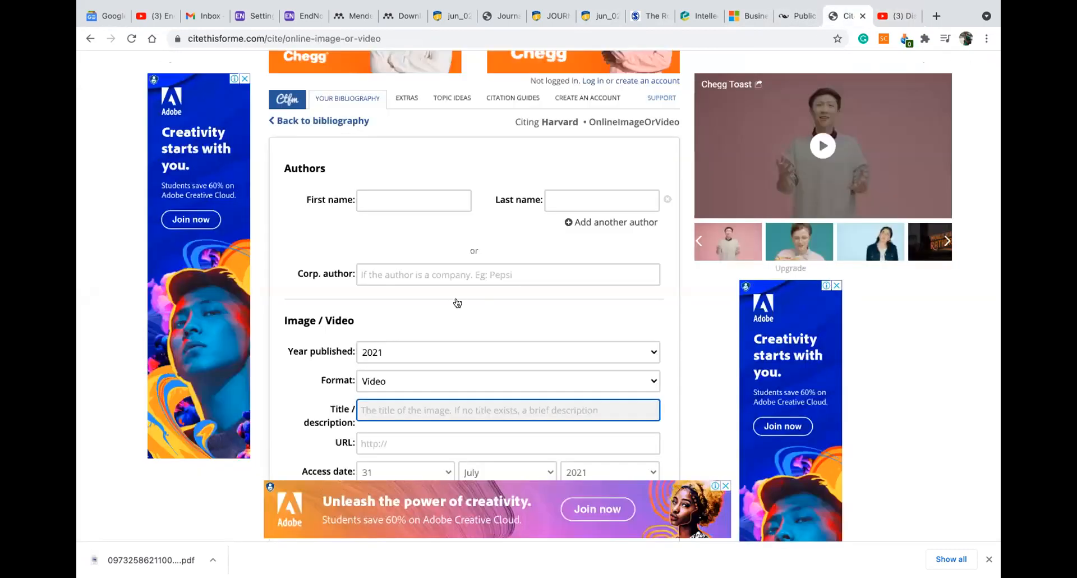
pyautogui.scroll(-2, 460, 287)
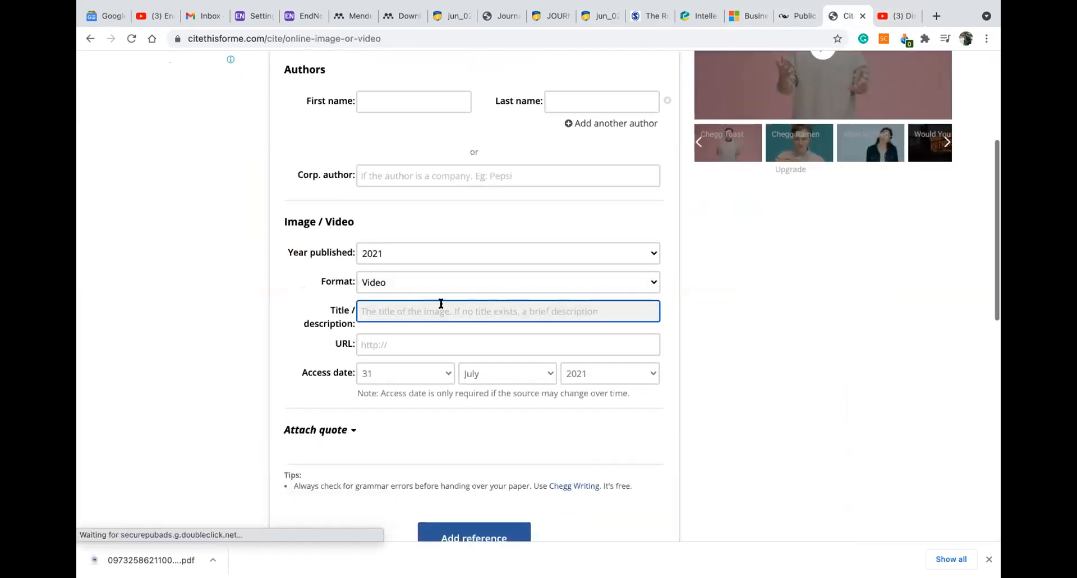
pyautogui.hotkey('ctrl', 'v')
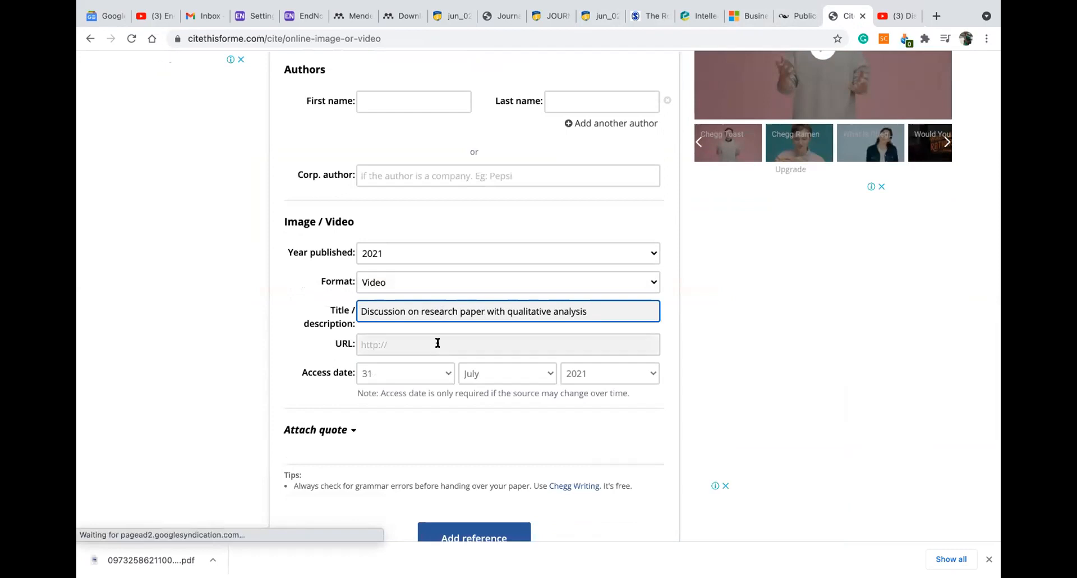
pyautogui.click(436, 342)
pyautogui.click(885, 16)
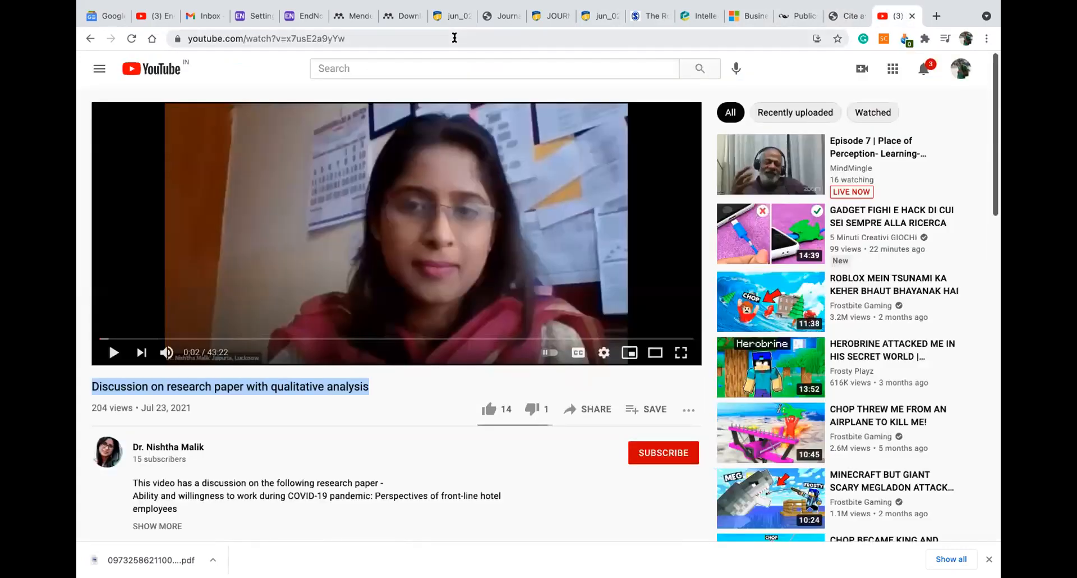
pyautogui.click(454, 37)
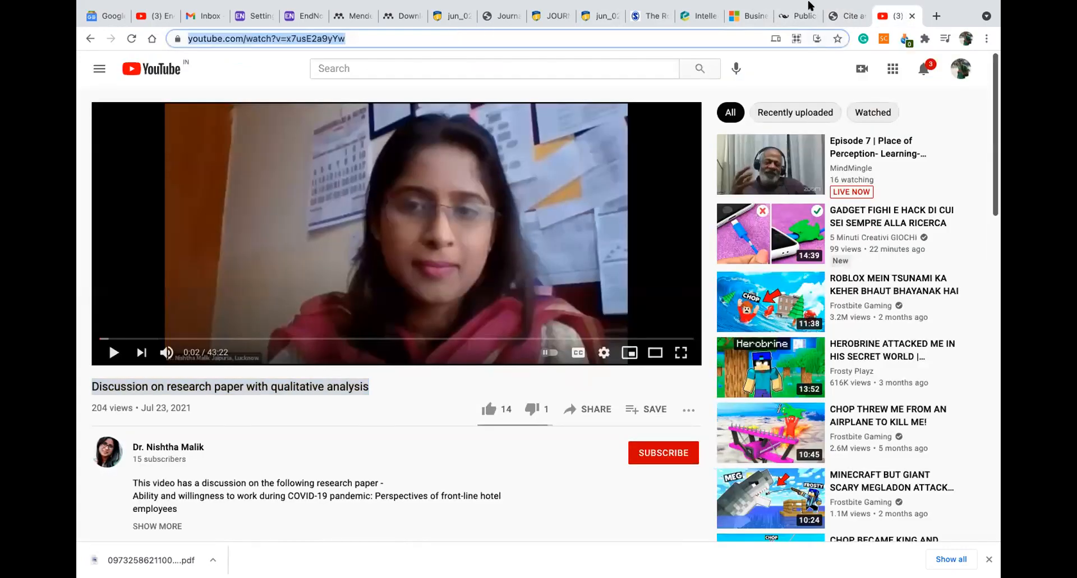
pyautogui.hotkey('ctrl', 'c')
pyautogui.hotkey('ctrl', 'shift', 'Tab')
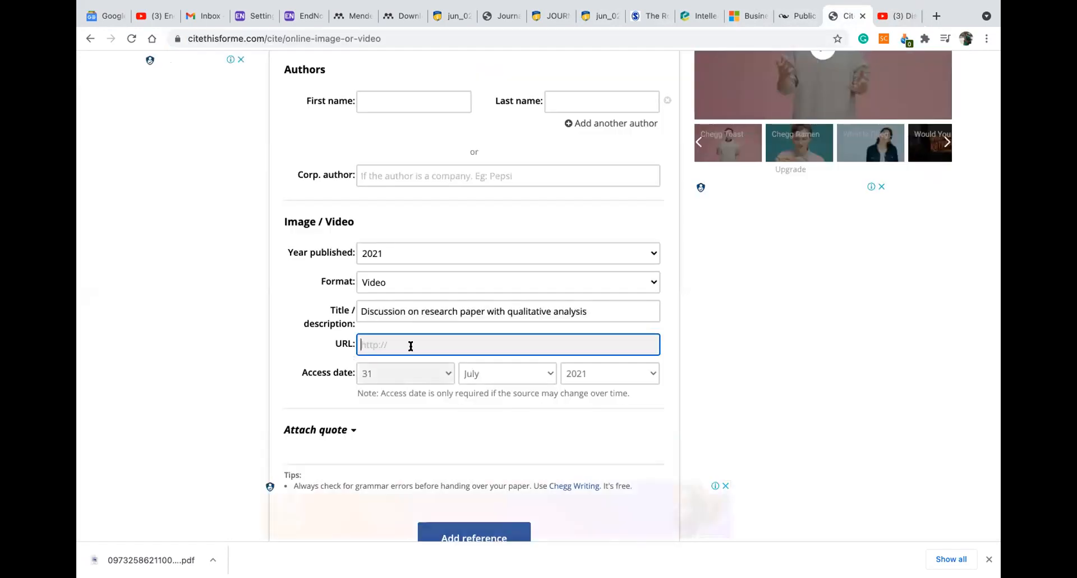
pyautogui.hotkey('ctrl', 'v')
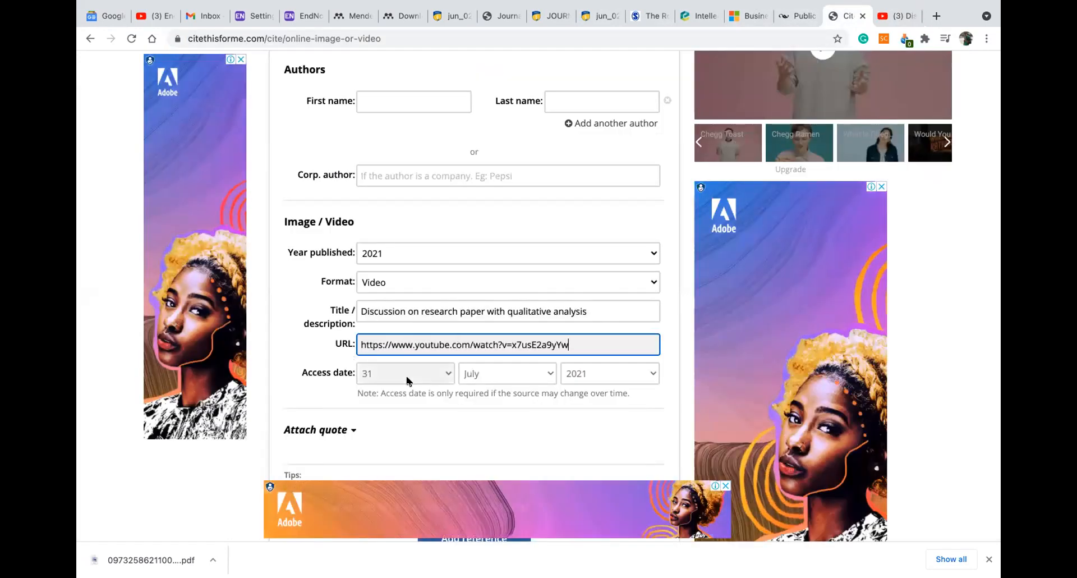
pyautogui.scroll(2, 443, 297)
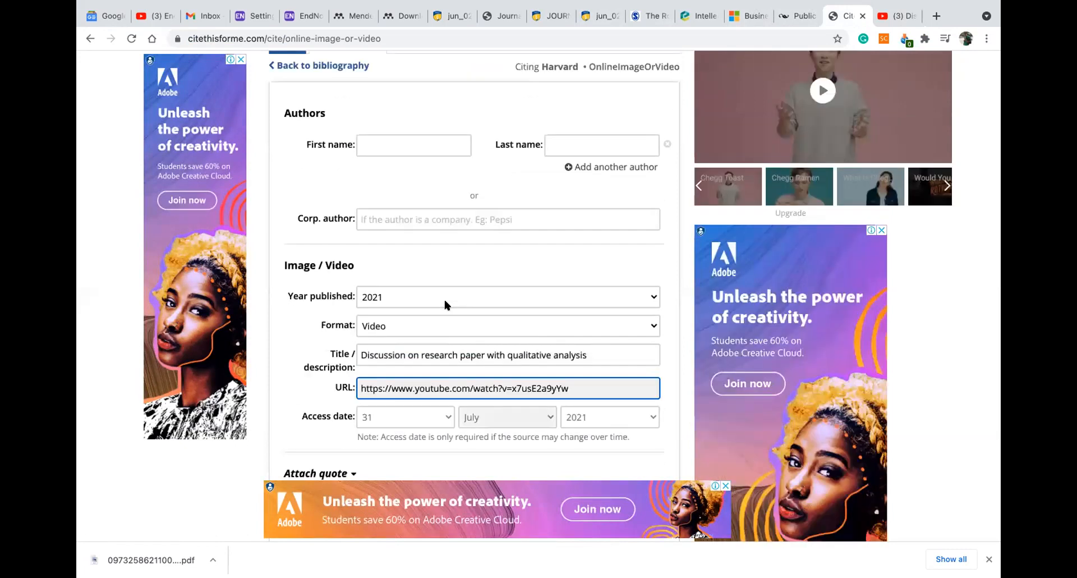
pyautogui.scroll(1, 410, 216)
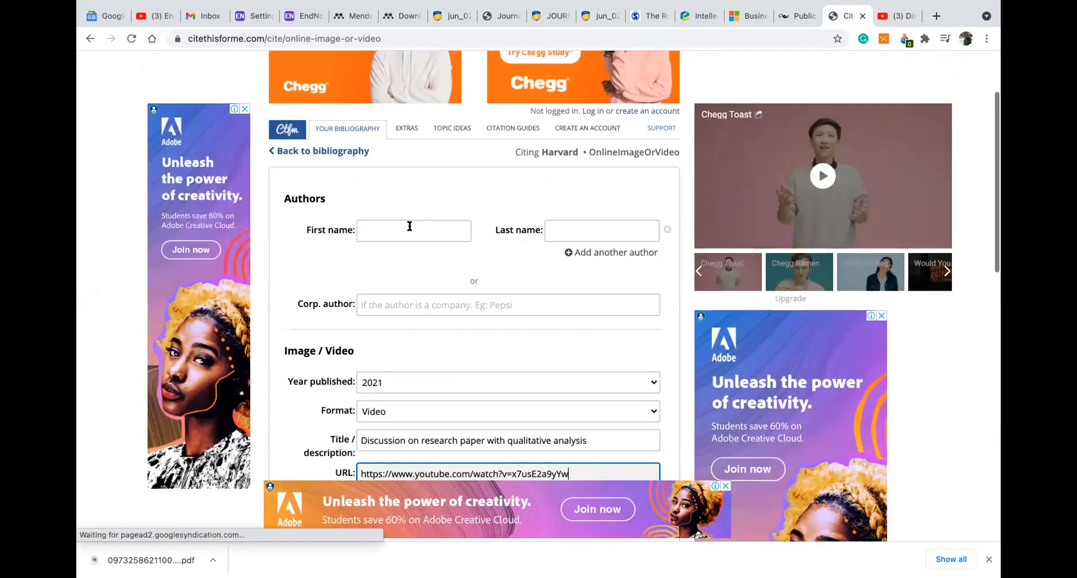
pyautogui.click(409, 227)
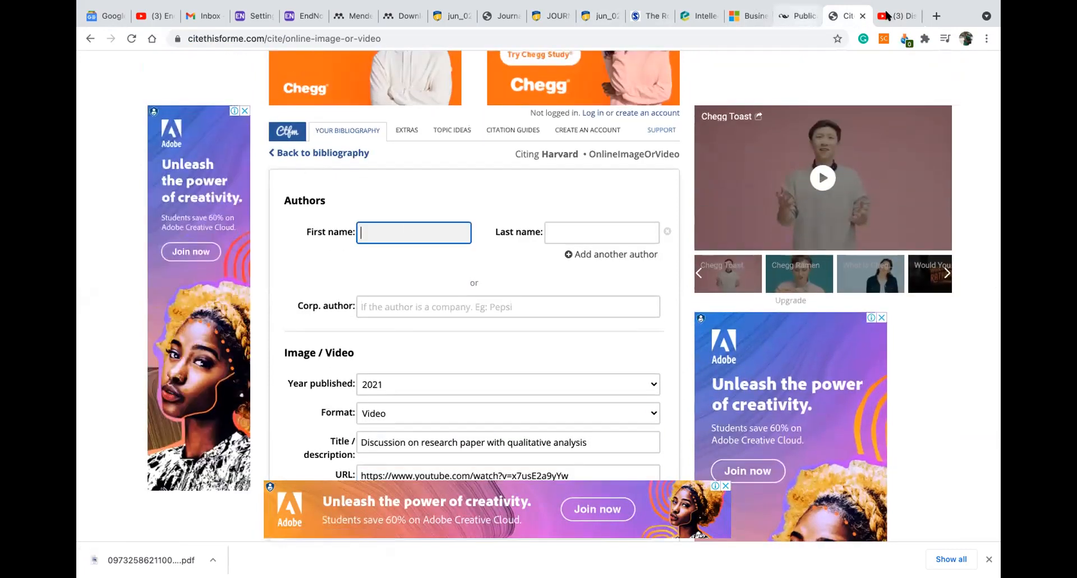
pyautogui.click(891, 15)
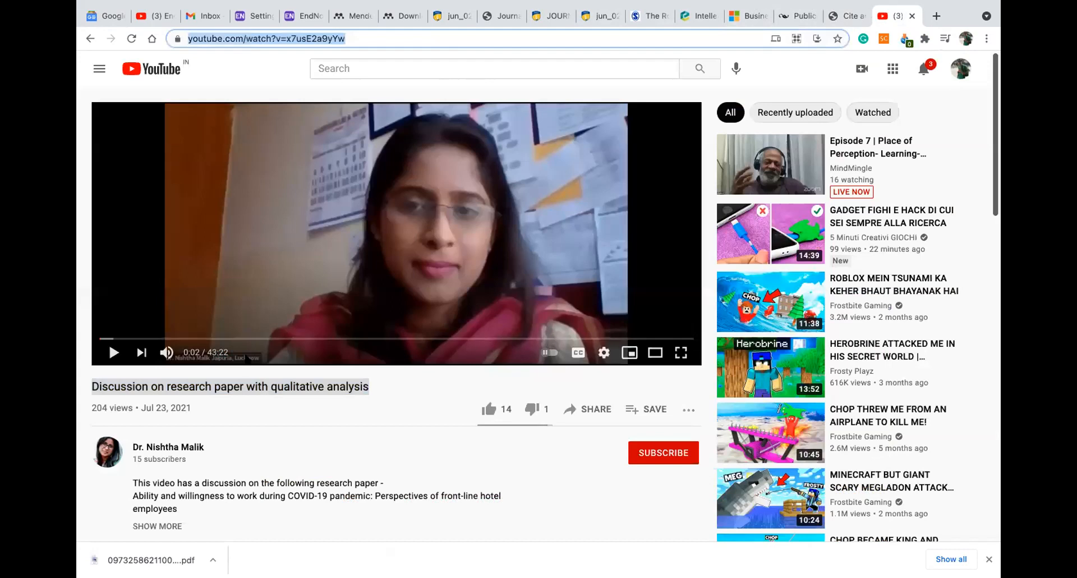
# Preview the YouTube video, leave it paused at 0:18, and go back to the citation form
pyautogui.scroll(-3, 222, 363)
pyautogui.scroll(-1, 235, 296)
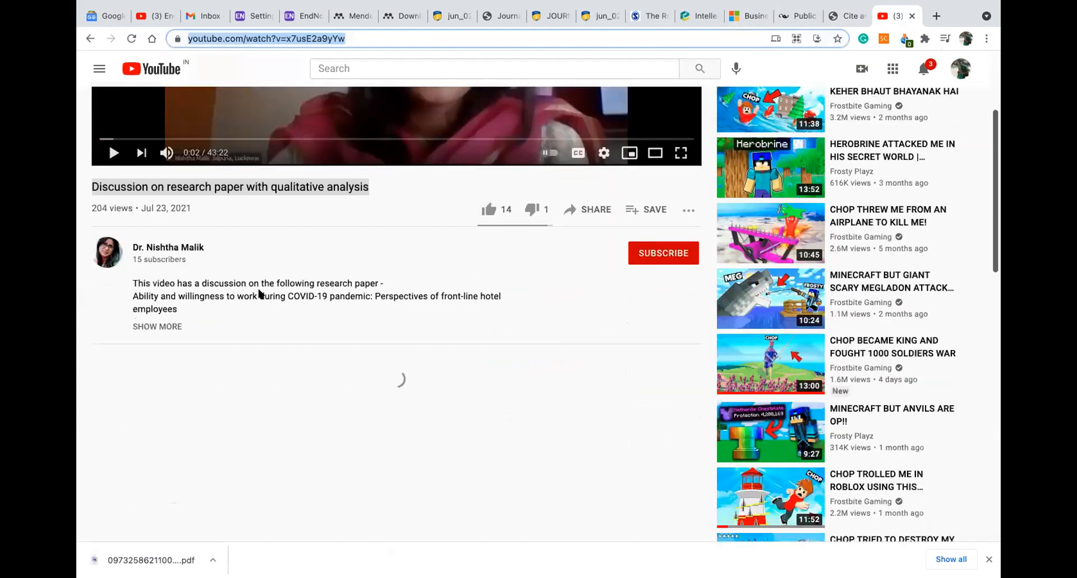
pyautogui.scroll(-3, 259, 293)
pyautogui.scroll(7, 255, 287)
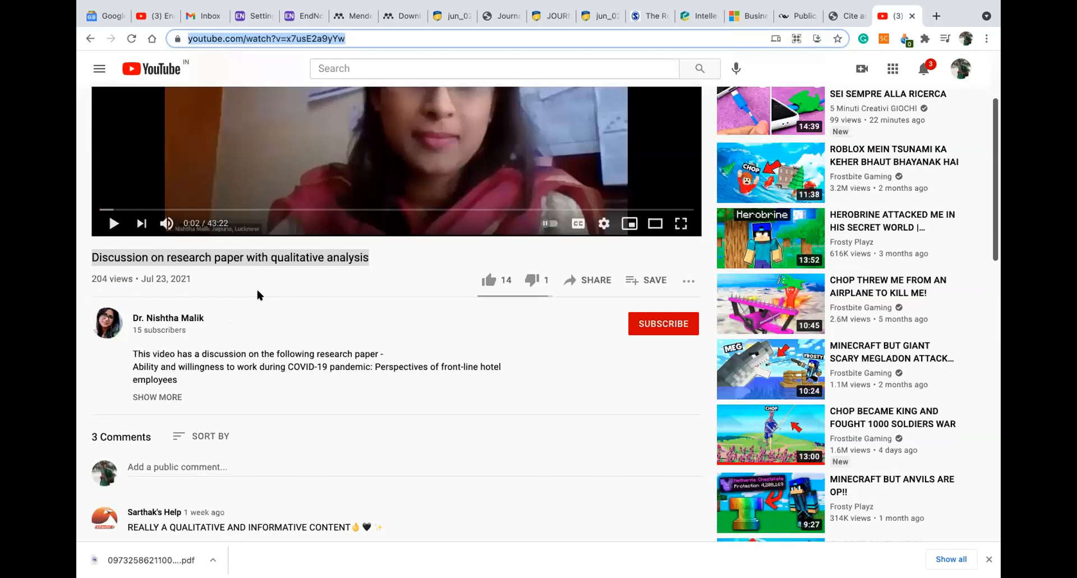
pyautogui.scroll(-3, 461, 290)
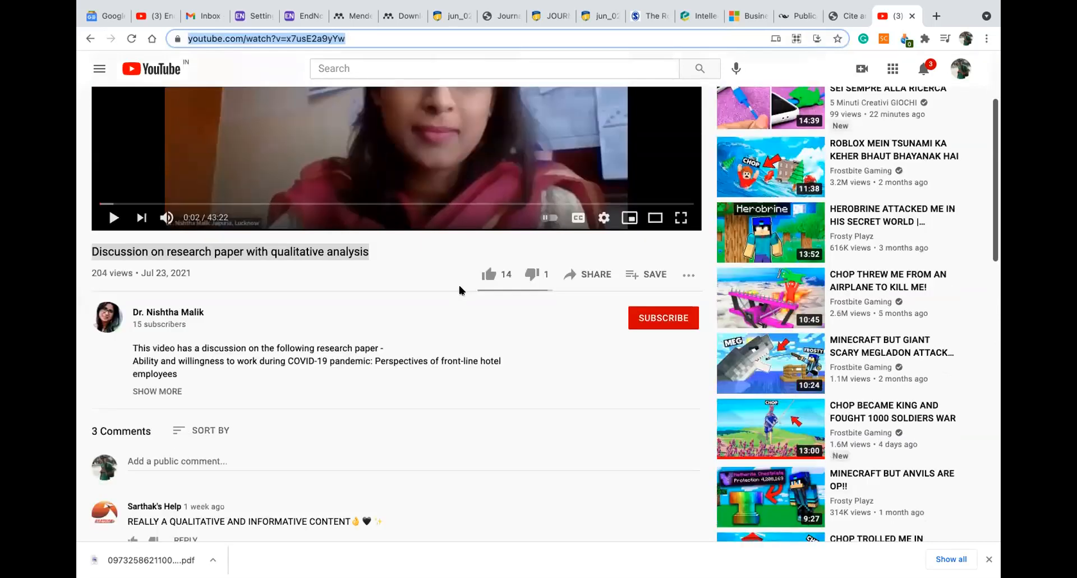
pyautogui.scroll(-5, 460, 290)
pyautogui.scroll(-3, 459, 290)
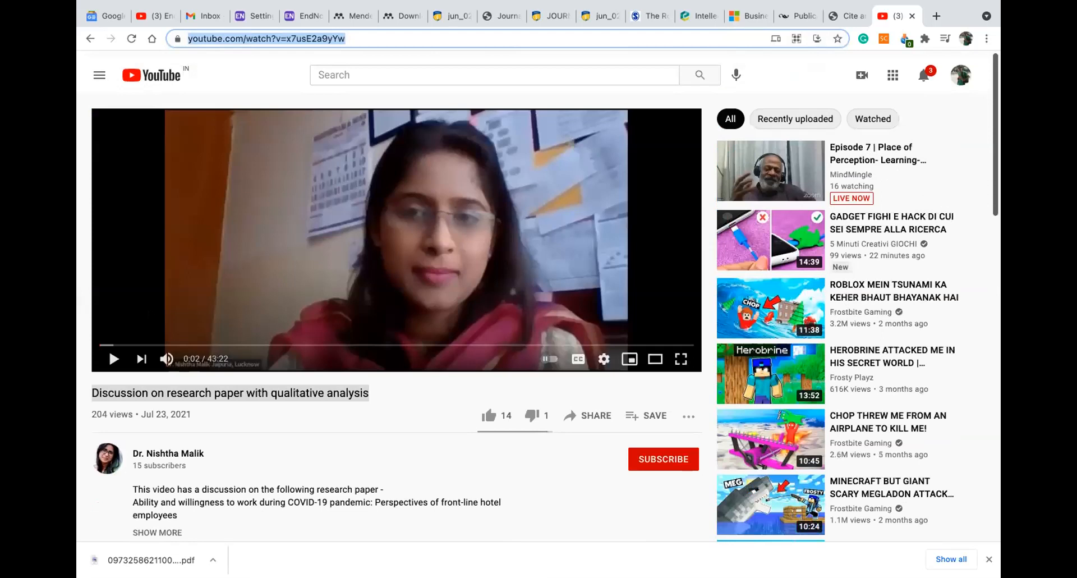
pyautogui.scroll(-1, 112, 339)
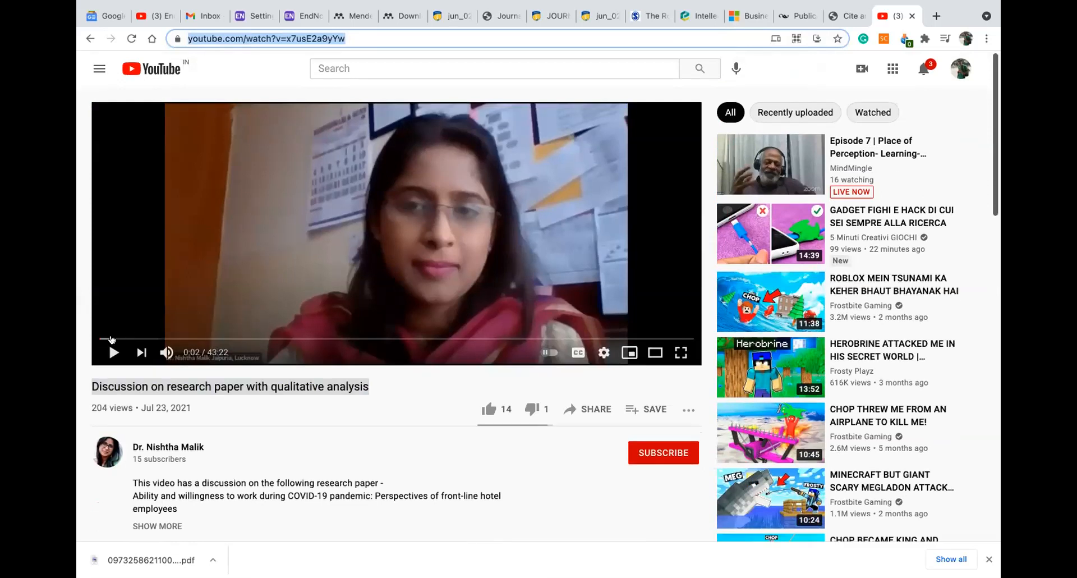
pyautogui.click(144, 338)
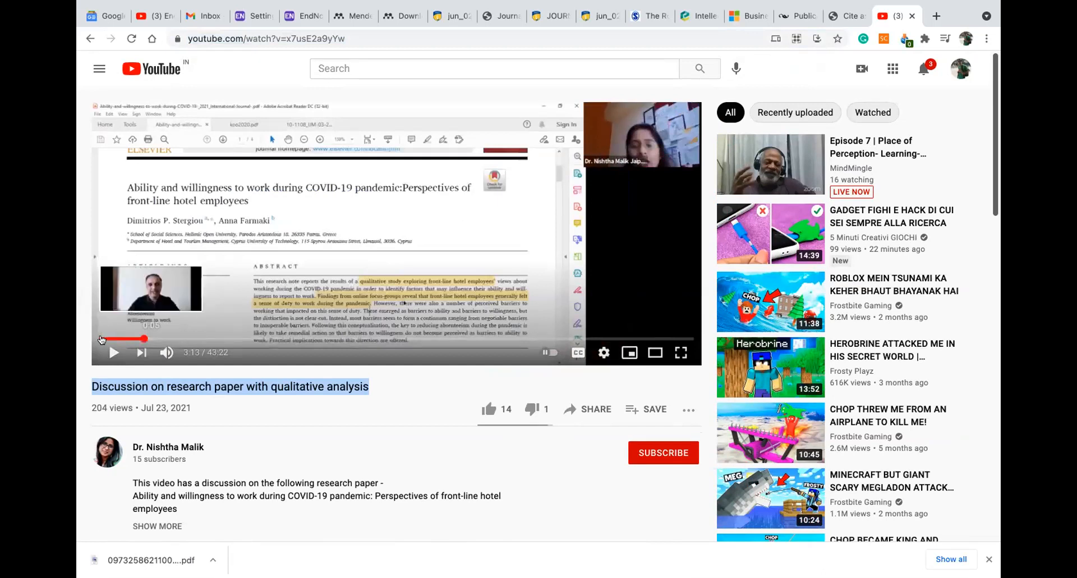
pyautogui.click(101, 340)
pyautogui.click(113, 352)
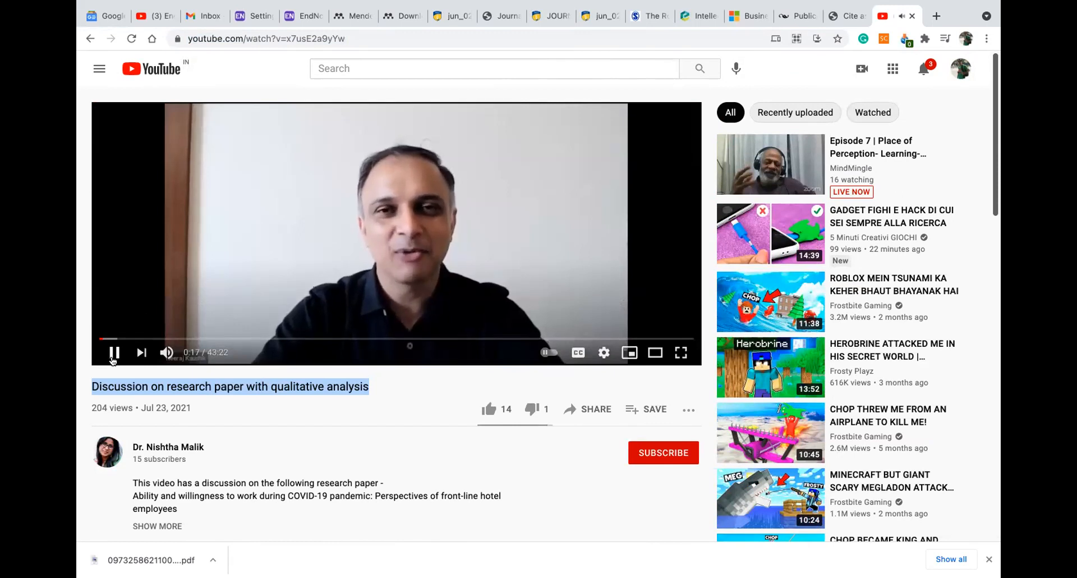
pyautogui.click(112, 358)
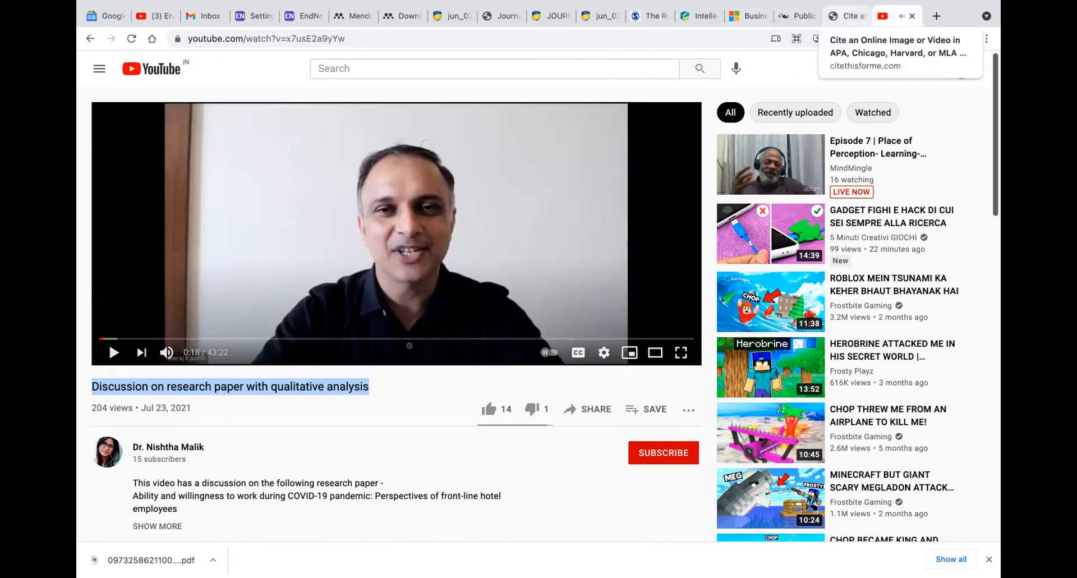
pyautogui.hotkey('ctrl', 'shift', 'Tab')
# Enter the video author's first and last name, fixing a mistyped first name, and add the reference
pyautogui.write('nishta')
pyautogui.press('Tab')
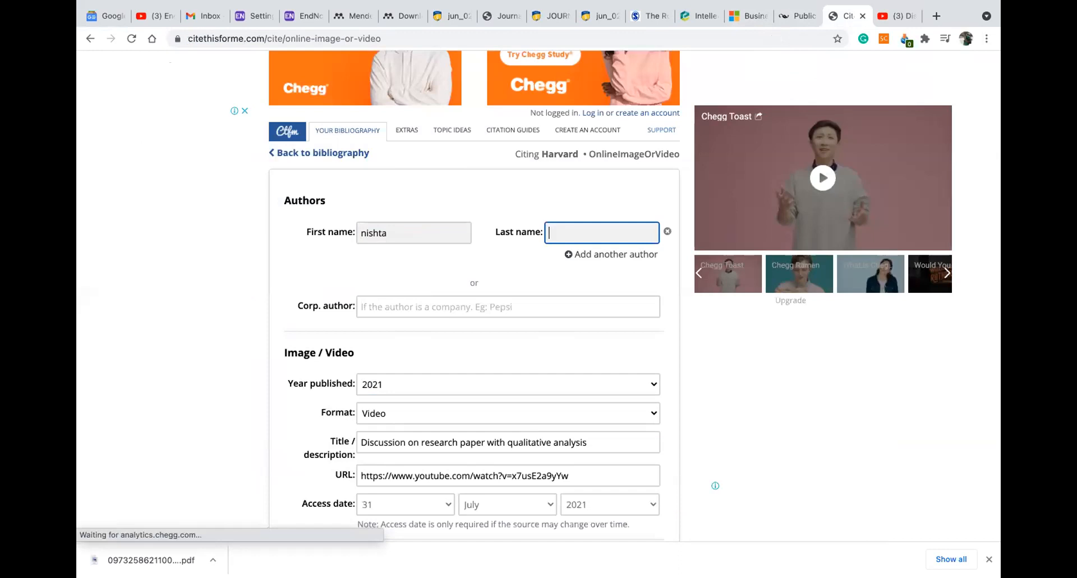
pyautogui.doubleClick(367, 233)
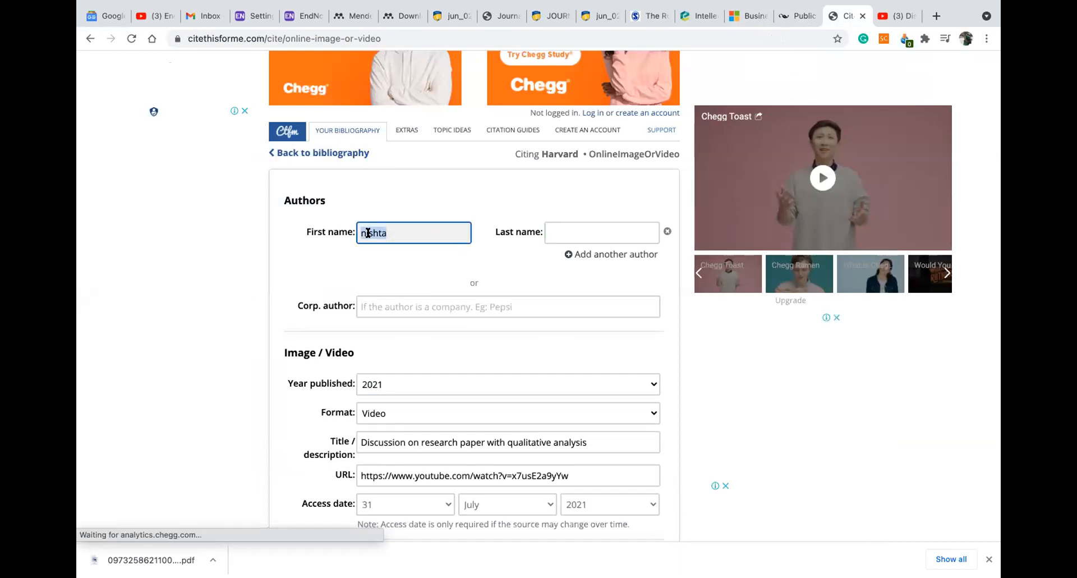
pyautogui.write('Neera')
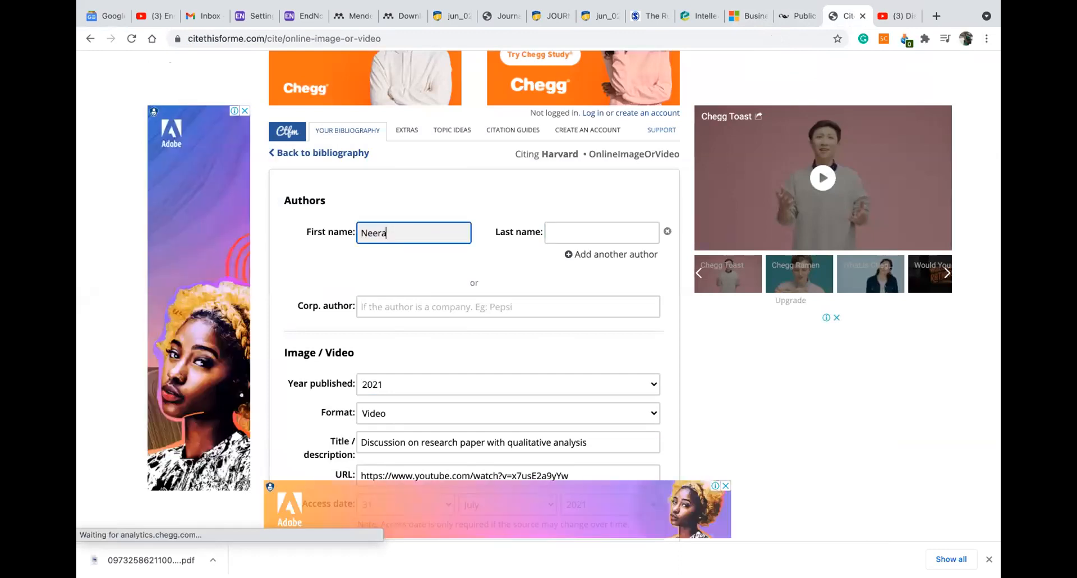
pyautogui.write('j')
pyautogui.press('Tab')
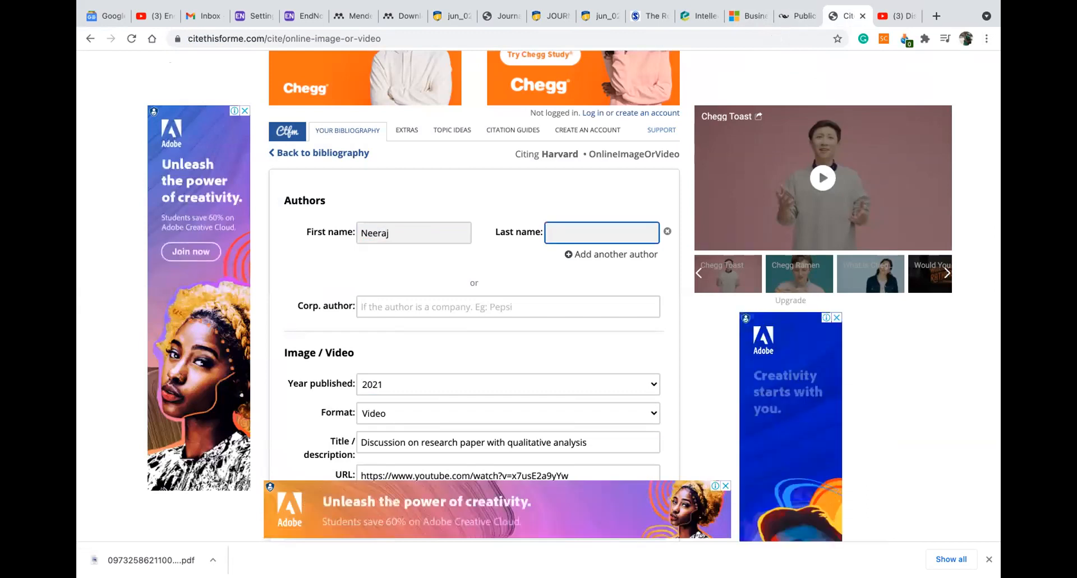
pyautogui.write('Kau')
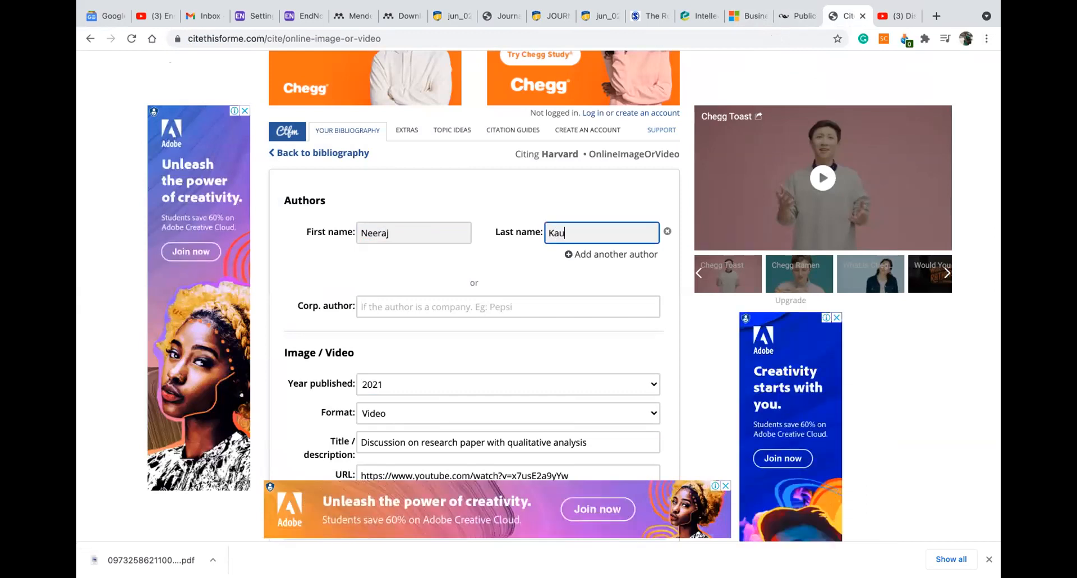
pyautogui.write('shik')
pyautogui.scroll(-3, 460, 295)
pyautogui.scroll(-4, 471, 310)
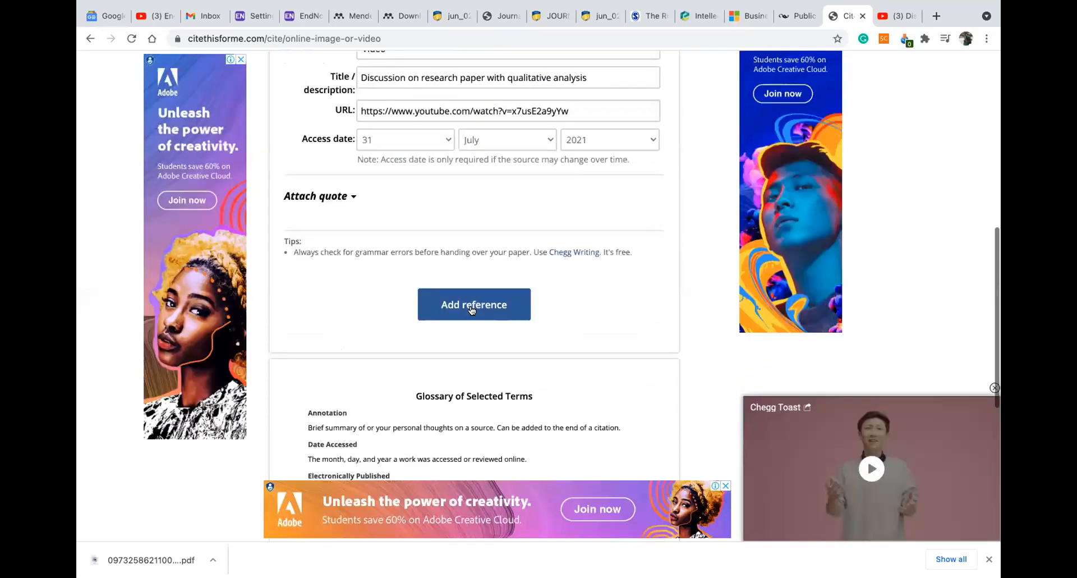
pyautogui.click(473, 310)
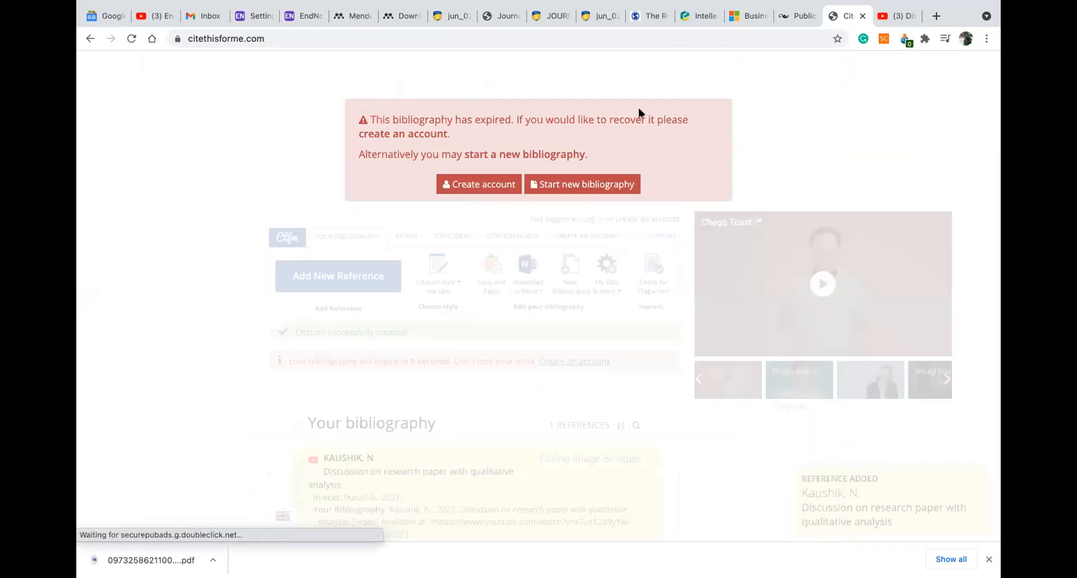
# Replace the expired bibliography with a new one and confirm deleting the old one
pyautogui.click(543, 185)
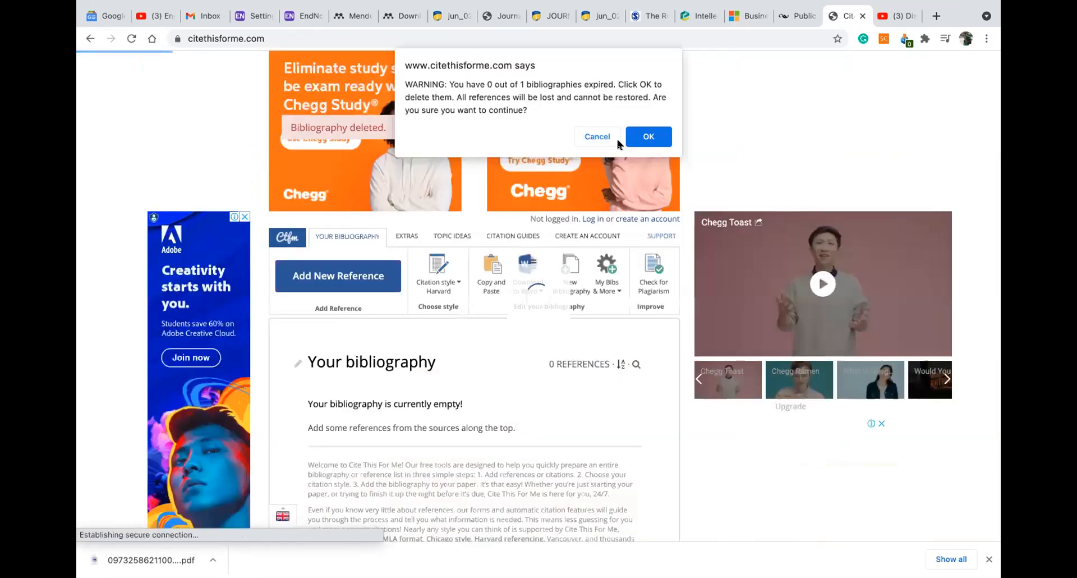
pyautogui.click(624, 146)
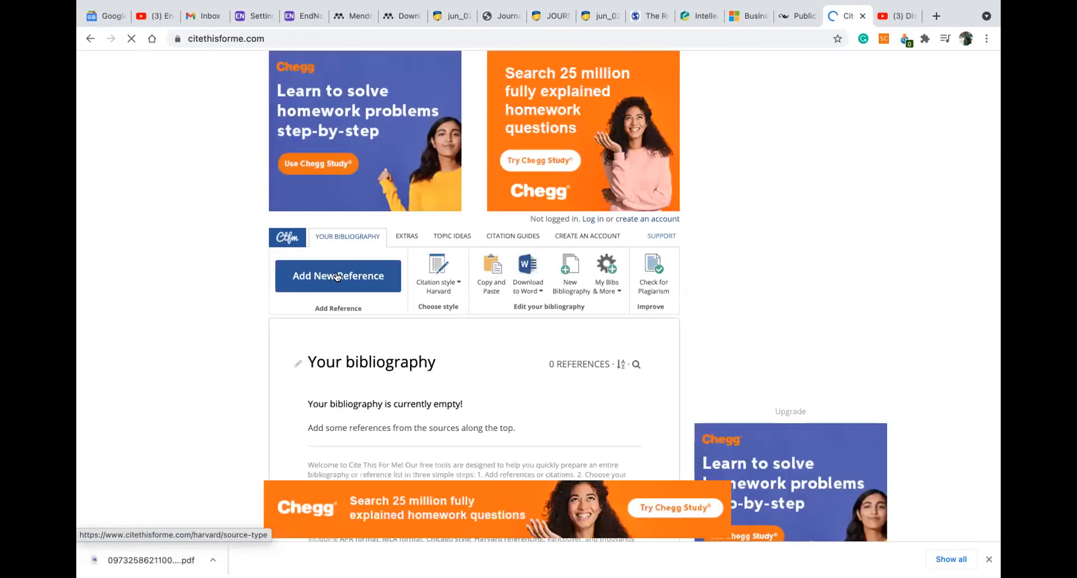
# Start a new Online image or video reference with the author's first and last name and Video format
pyautogui.click(338, 276)
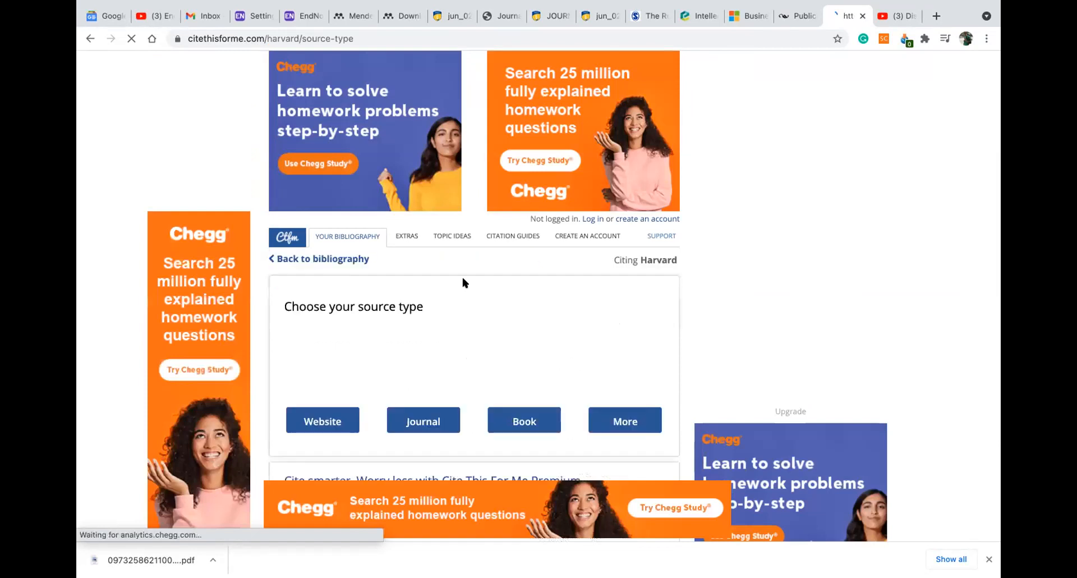
pyautogui.scroll(-4, 624, 199)
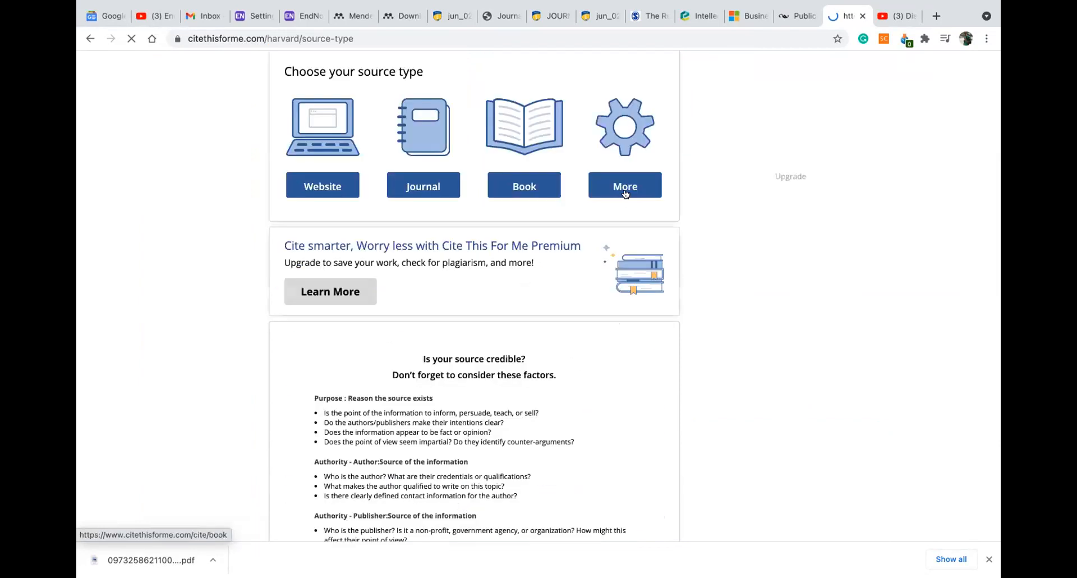
pyautogui.click(624, 193)
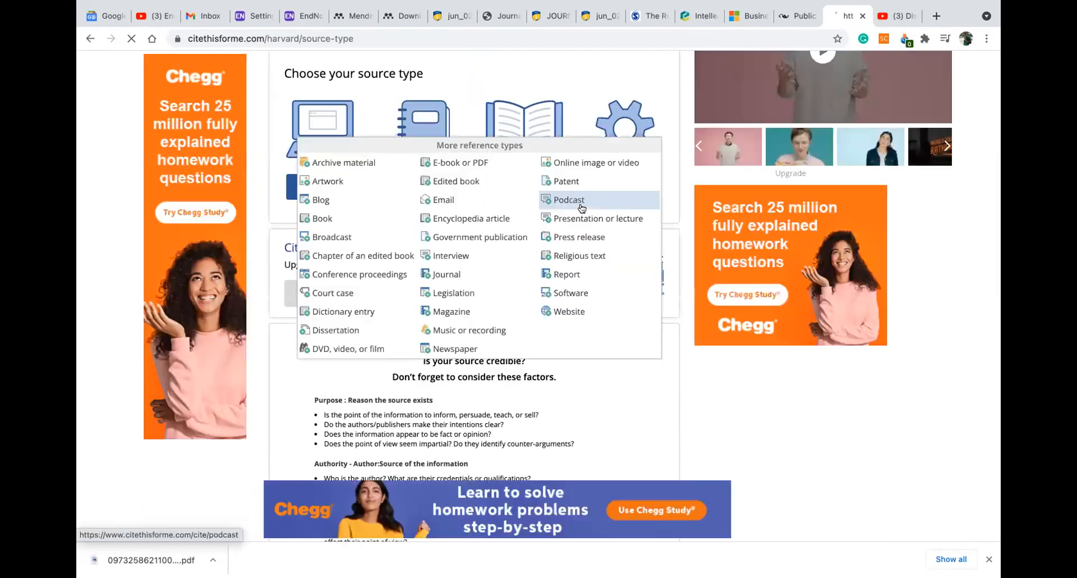
pyautogui.click(576, 163)
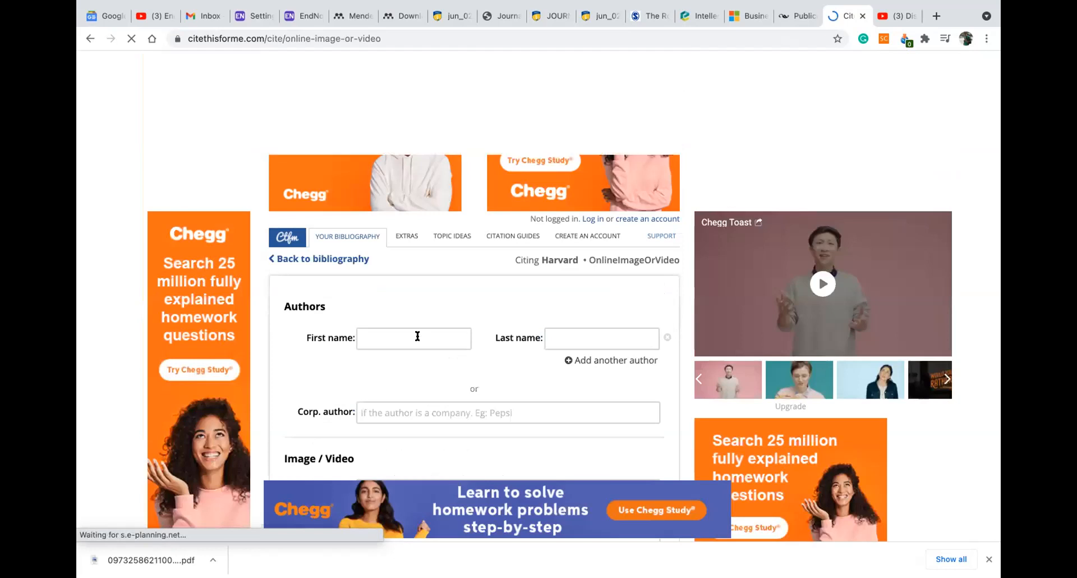
pyautogui.click(417, 336)
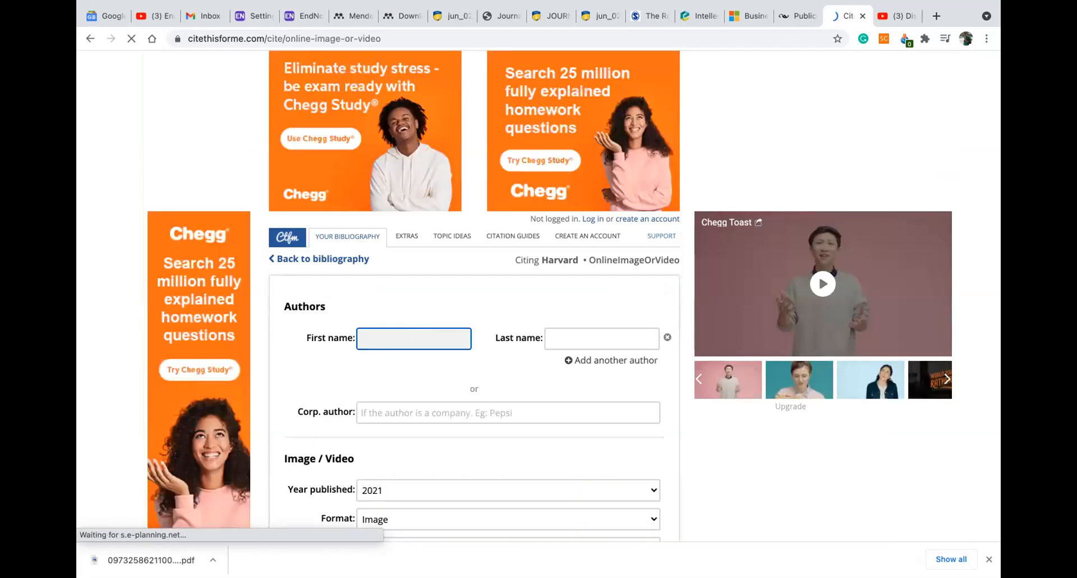
pyautogui.write('Neeraj')
pyautogui.press('Tab')
pyautogui.write('K')
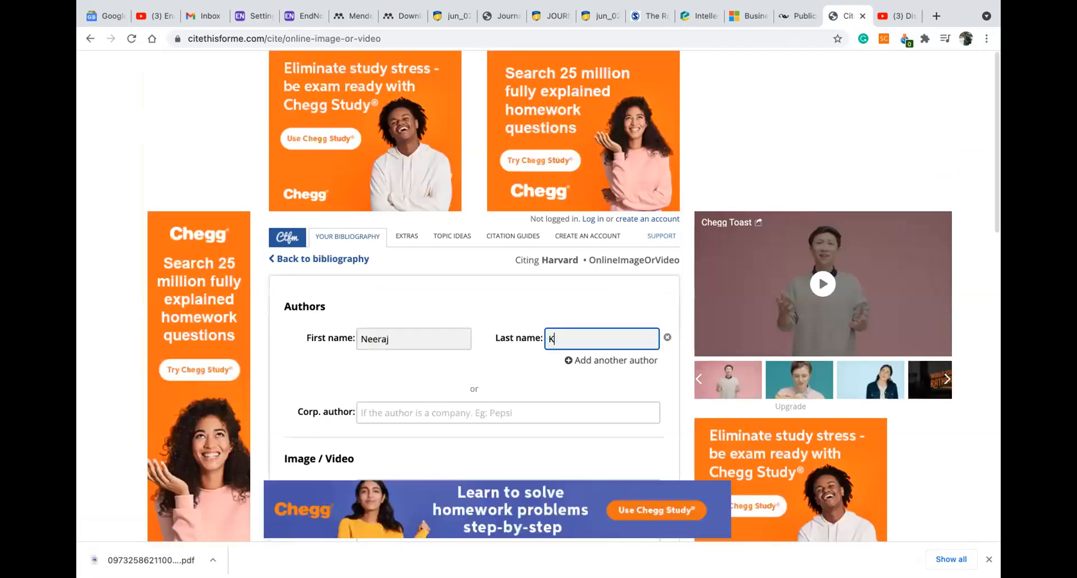
pyautogui.write('aushik')
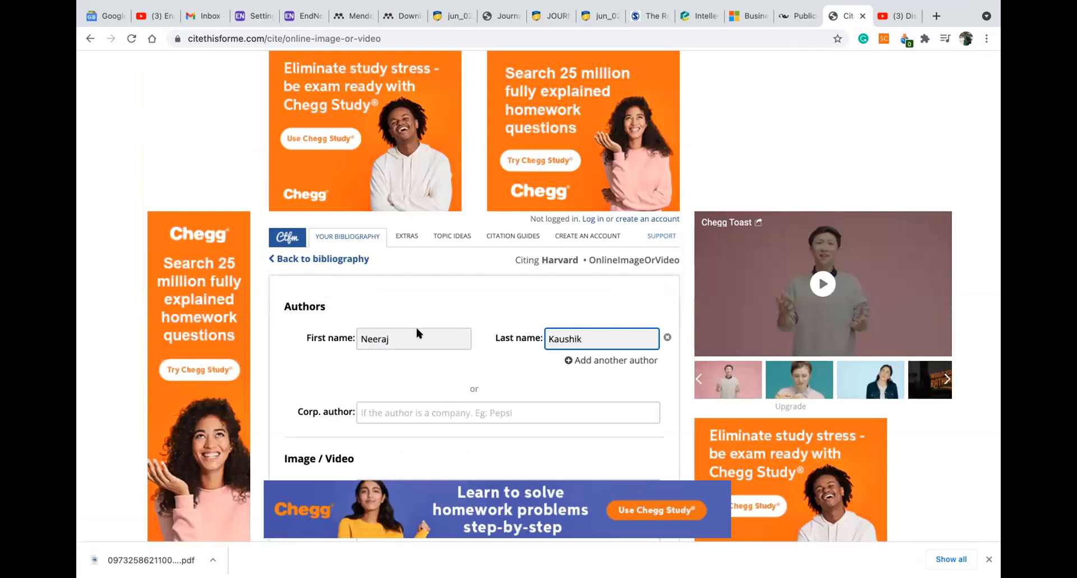
pyautogui.scroll(-5, 408, 223)
pyautogui.click(403, 247)
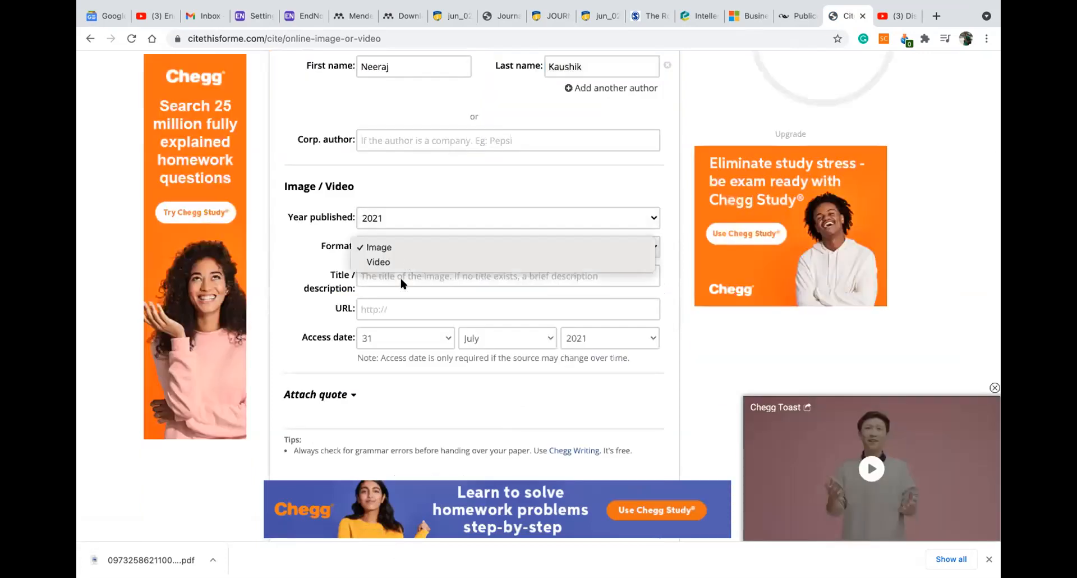
pyautogui.click(411, 267)
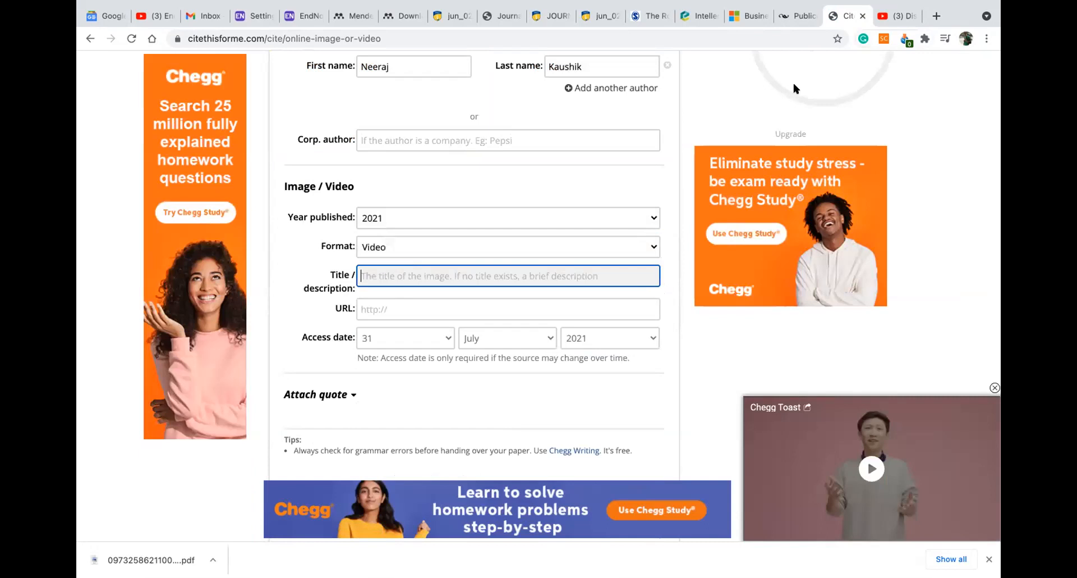
# Paste the YouTube video title into the form, restoring its missing leading 'D'
pyautogui.hotkey('ctrl', 'Tab')
pyautogui.moveTo(361, 385); pyautogui.dragTo(94, 382)
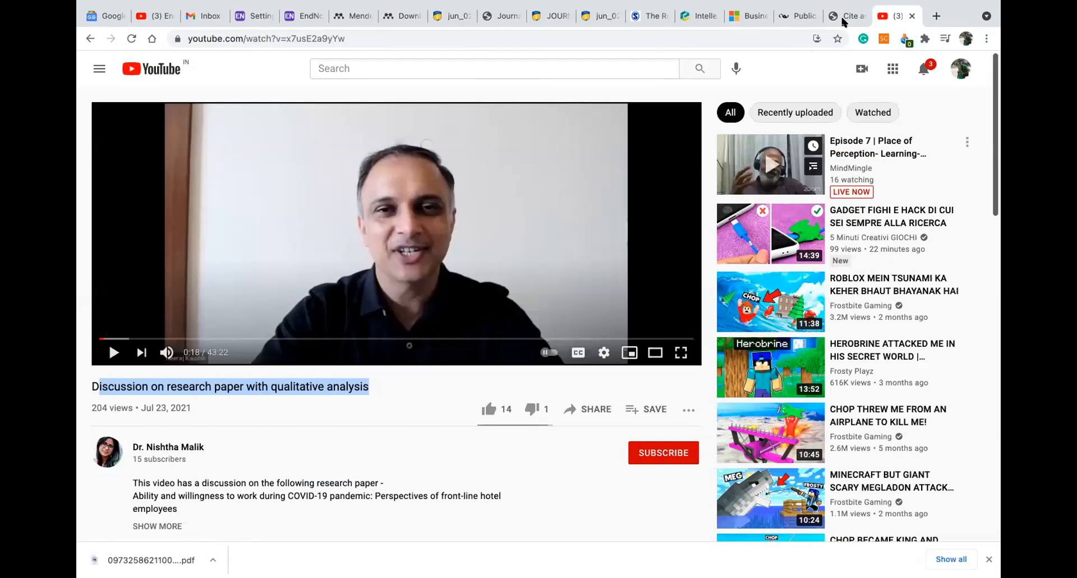
pyautogui.hotkey('ctrl', 'shift', 'Tab')
pyautogui.write('iscussion on research paper with qualitative analysis')
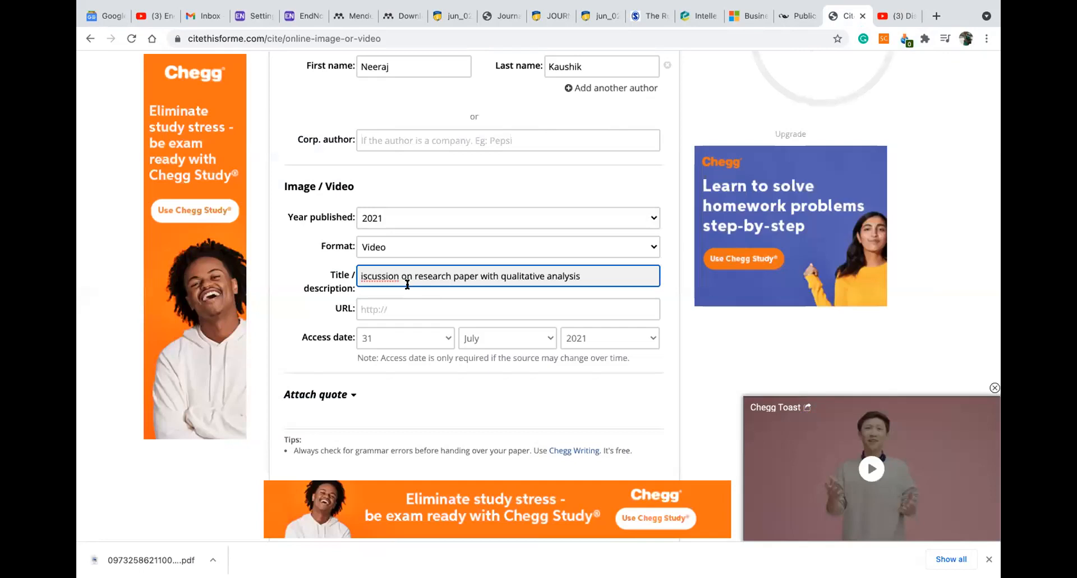
pyautogui.press('Home')
pyautogui.write('D')
pyautogui.press('Tab')
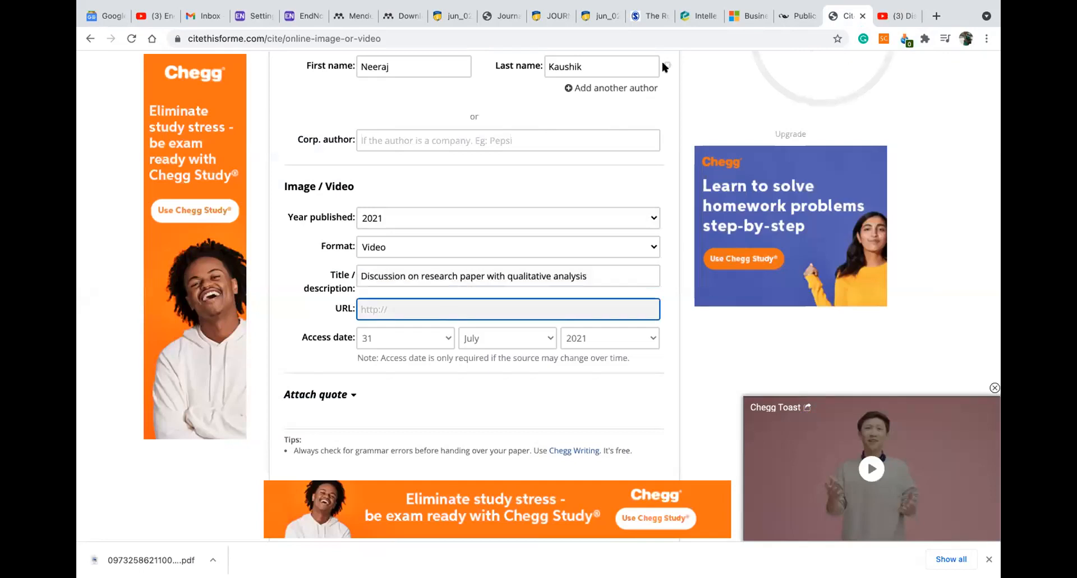
# Paste the YouTube video URL into the URL field and add the reference to the bibliography
pyautogui.hotkey('ctrl', 'Tab')
pyautogui.click(260, 39)
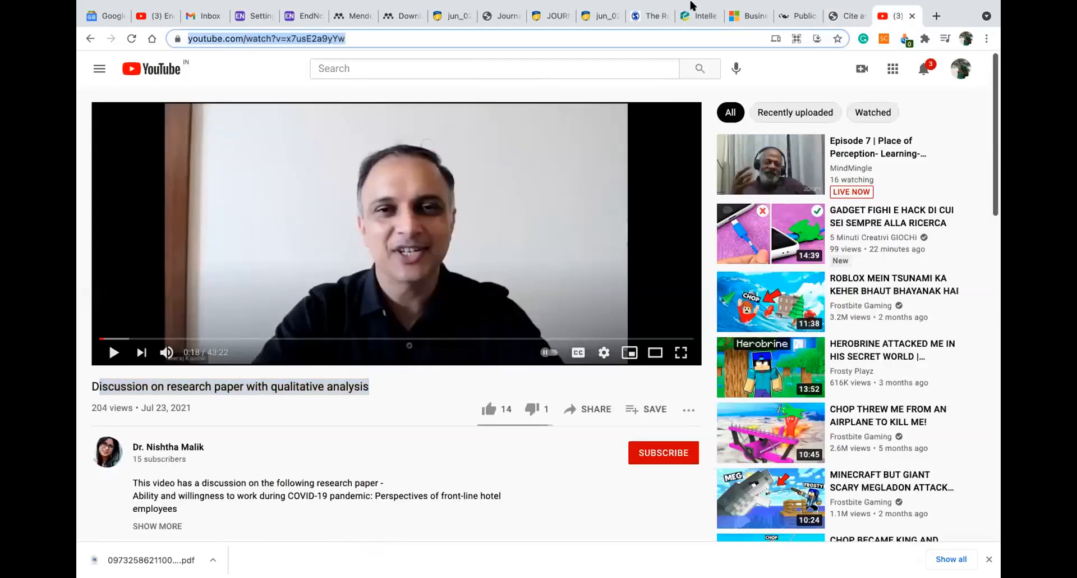
pyautogui.hotkey('ctrl', 'c')
pyautogui.hotkey('ctrl', 'shift', 'Tab')
pyautogui.hotkey('ctrl', 'v')
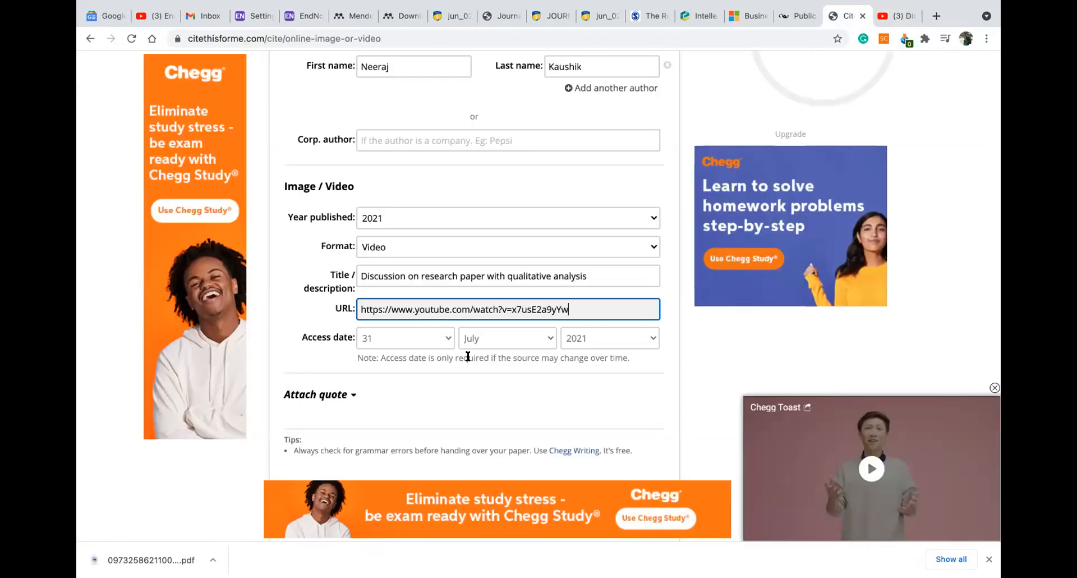
pyautogui.scroll(1, 459, 220)
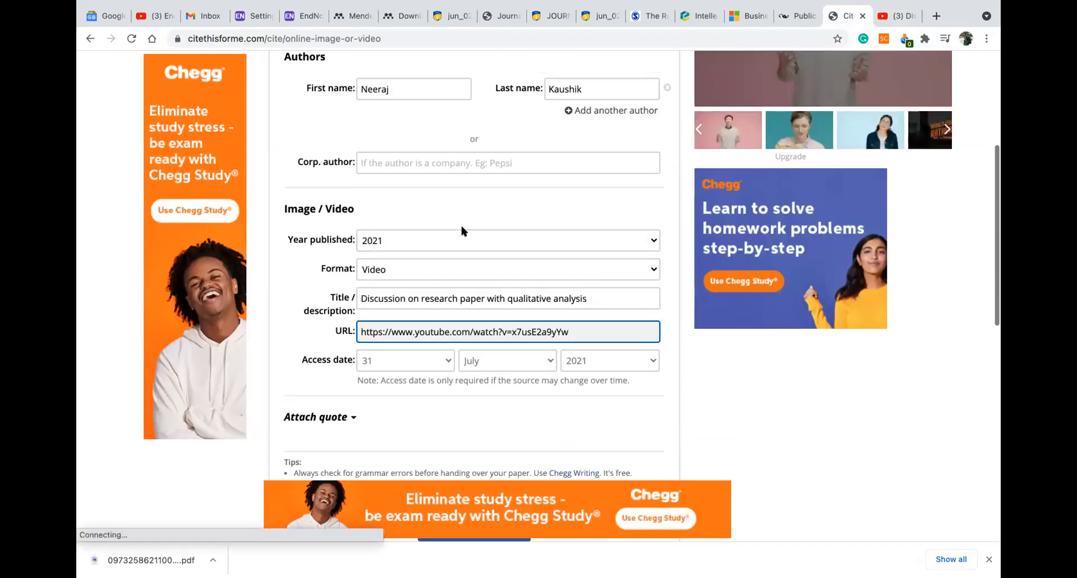
pyautogui.scroll(-4, 478, 327)
pyautogui.click(479, 326)
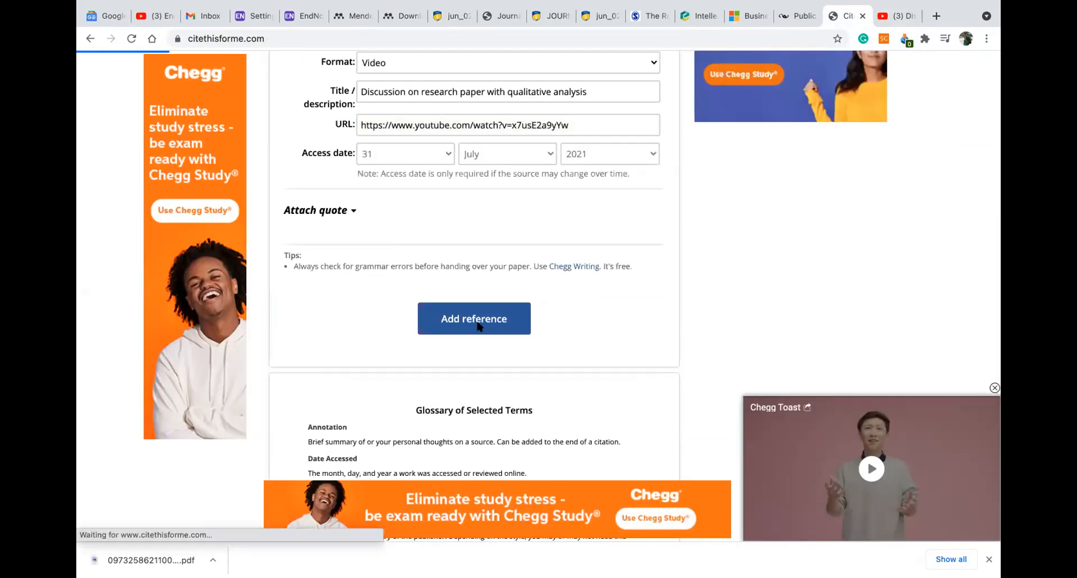
# Copy the video's full Harvard bibliography citation to the clipboard and return to Word
pyautogui.scroll(-4, 487, 332)
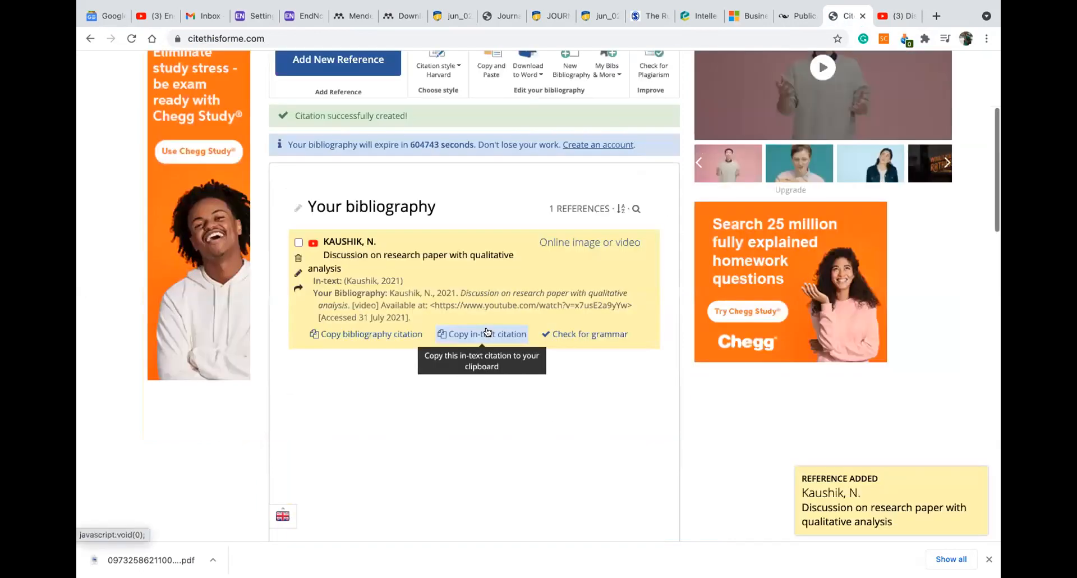
pyautogui.click(393, 333)
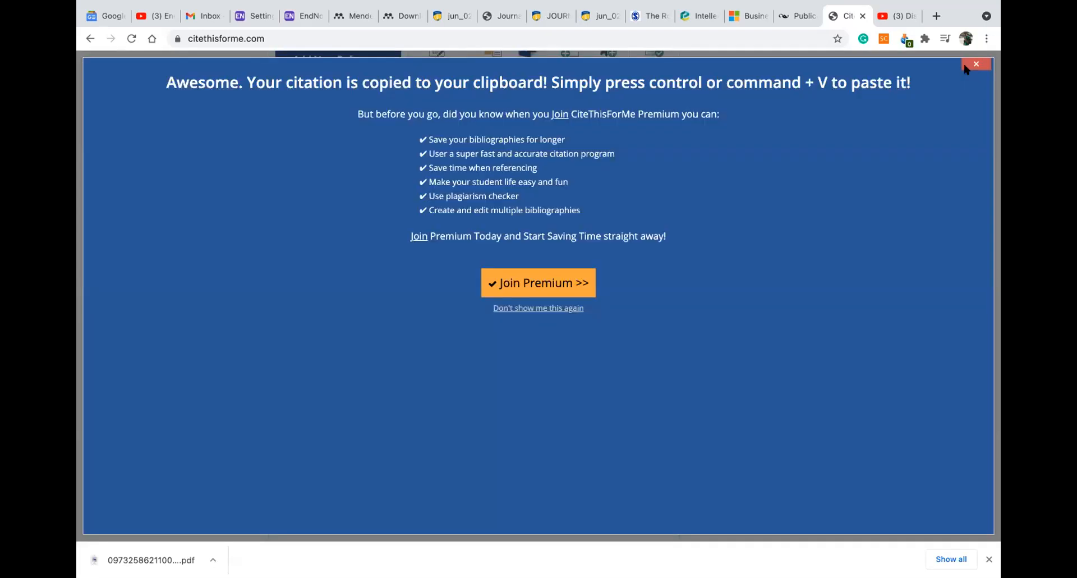
pyautogui.click(965, 66)
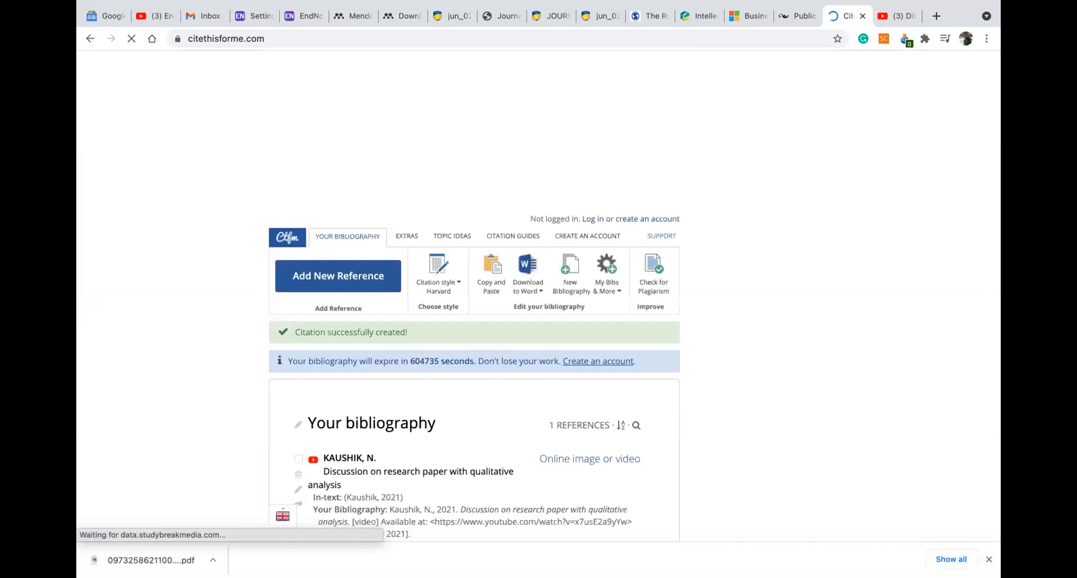
pyautogui.scroll(-6, 539, 296)
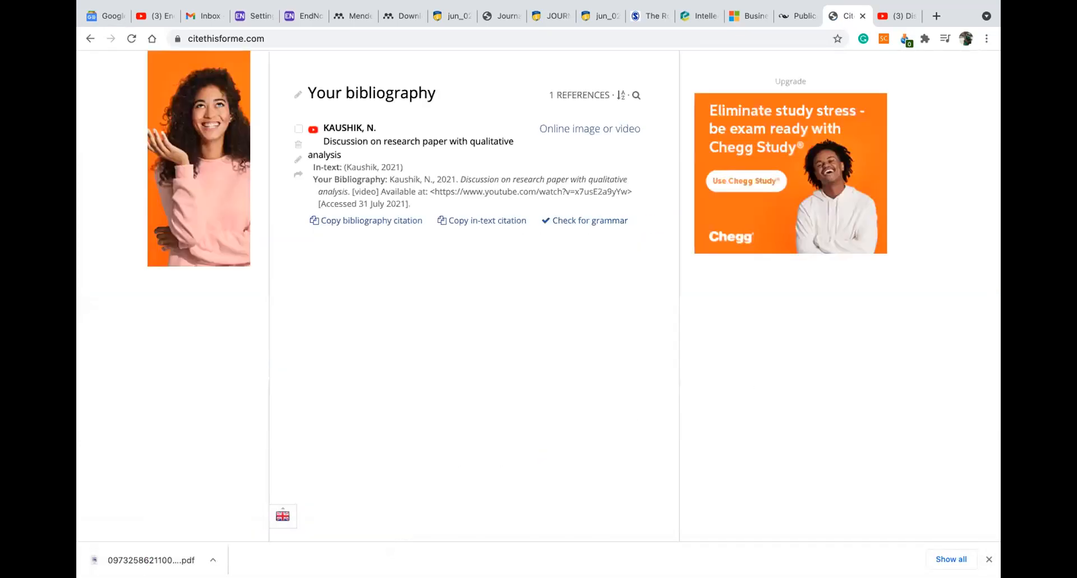
pyautogui.moveTo(844, 557)
pyautogui.click(880, 555)
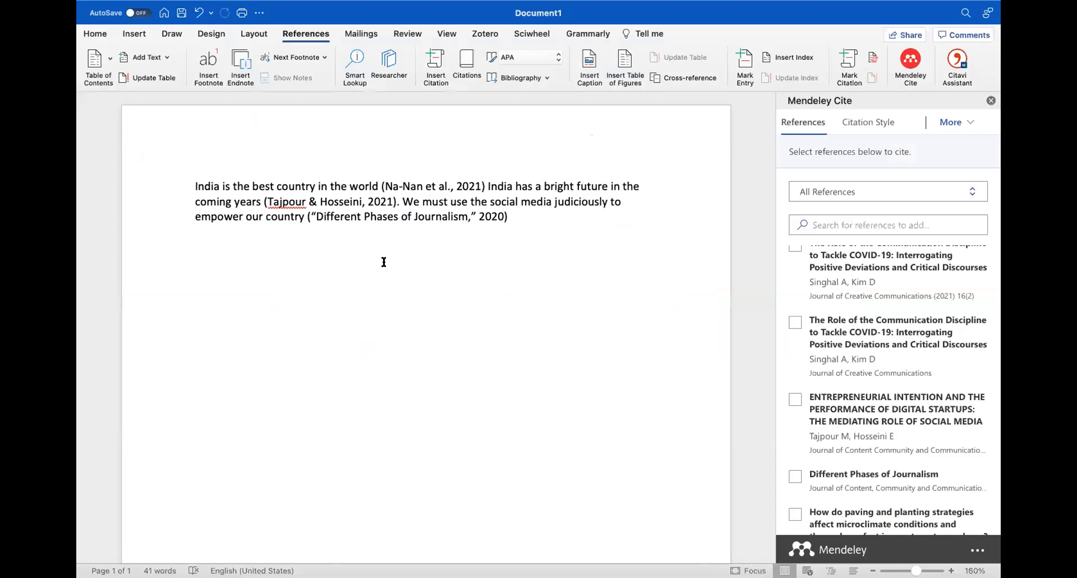
# Paste the Harvard YouTube reference on a new line below the cited paragraph in Word
pyautogui.click(522, 214)
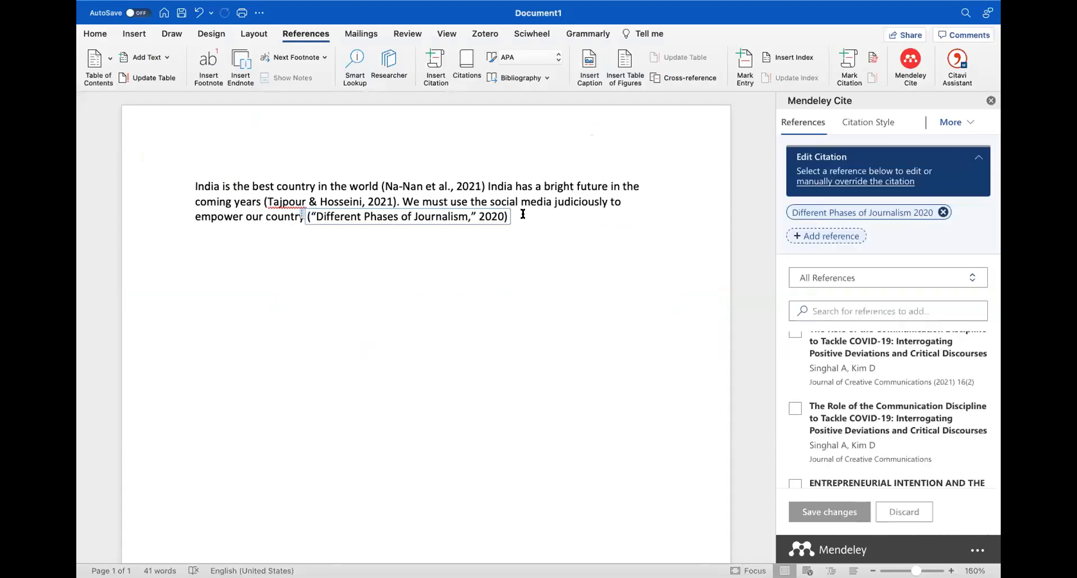
pyautogui.click(523, 214)
pyautogui.press('Return')
pyautogui.press('Return')
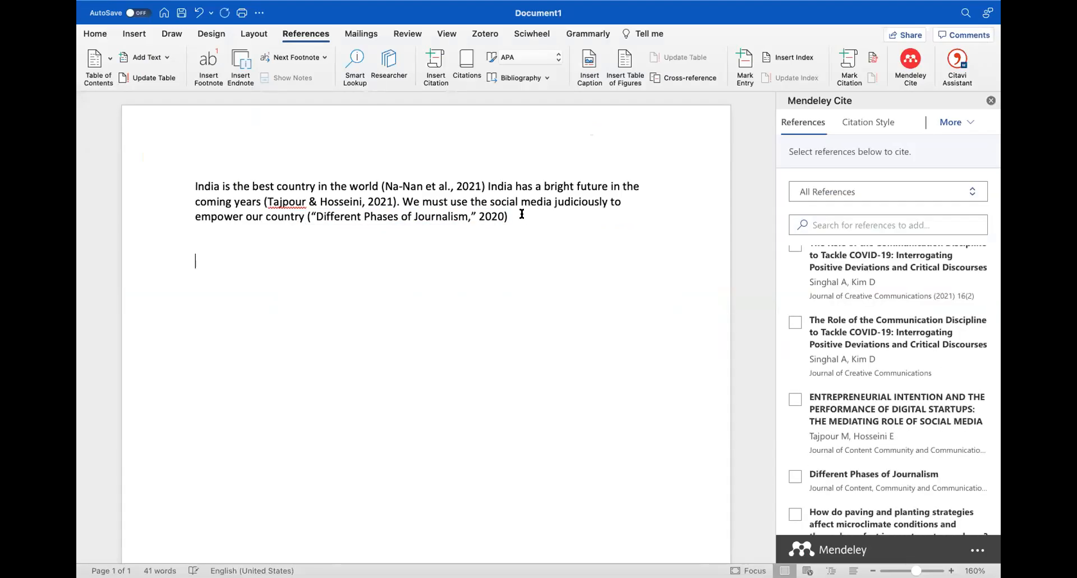
pyautogui.press('super+v')
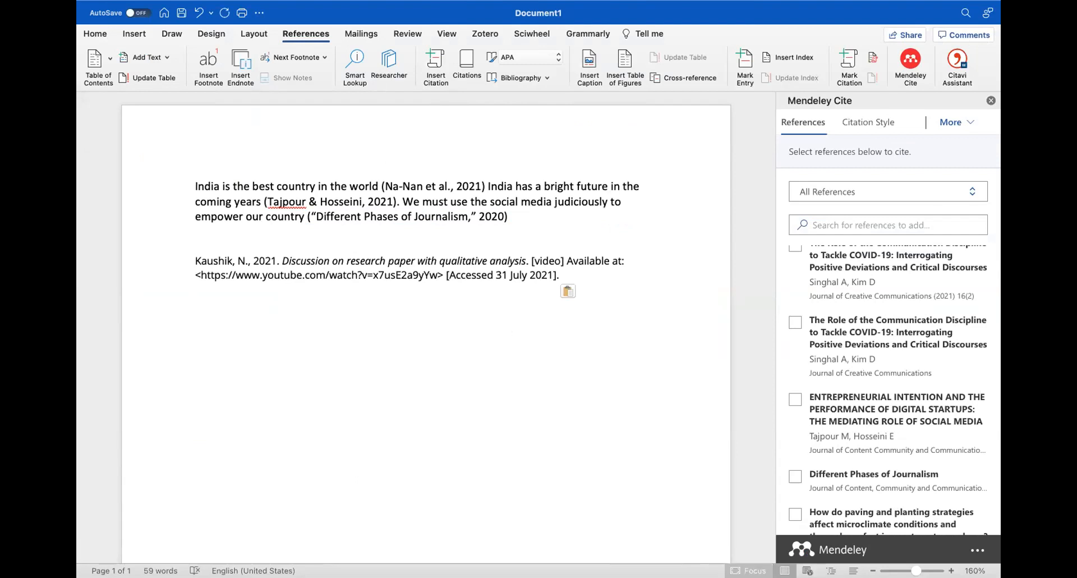
pyautogui.click(747, 554)
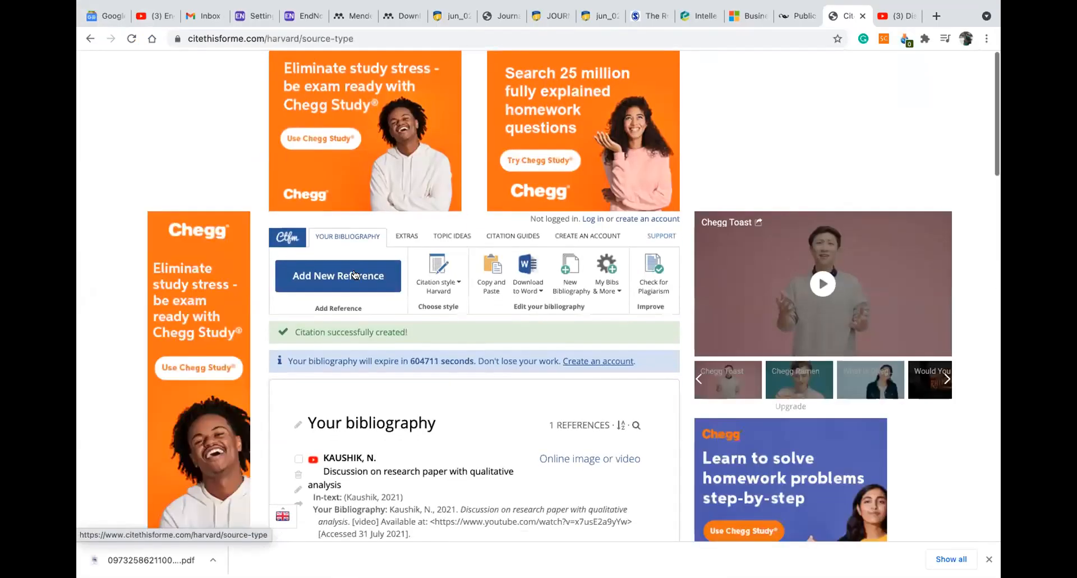
# Start a new Harvard reference and browse the full list of additional source types
pyautogui.click(354, 274)
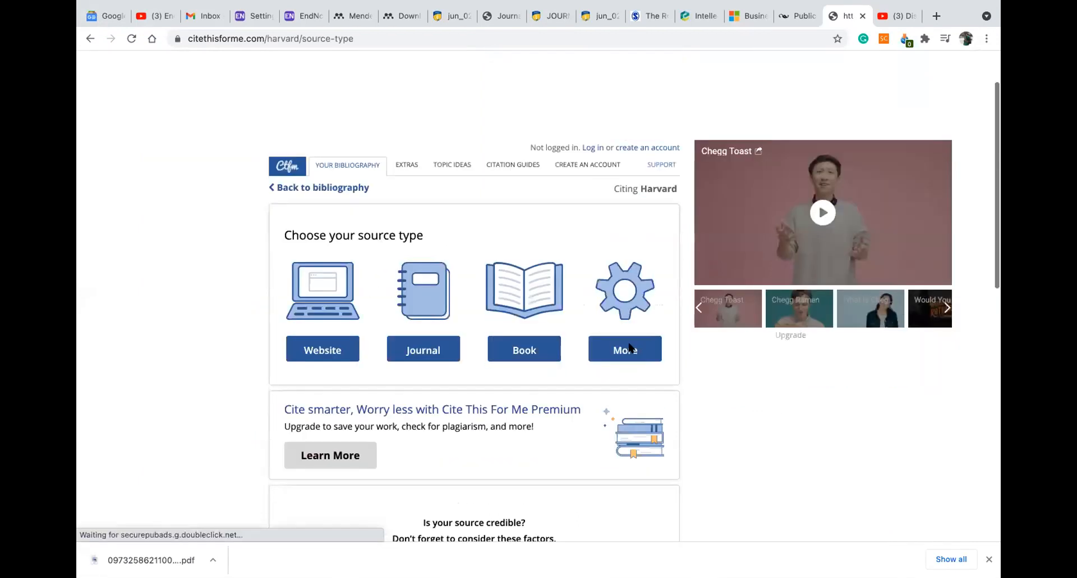
pyautogui.click(628, 348)
pyautogui.scroll(-2, 554, 337)
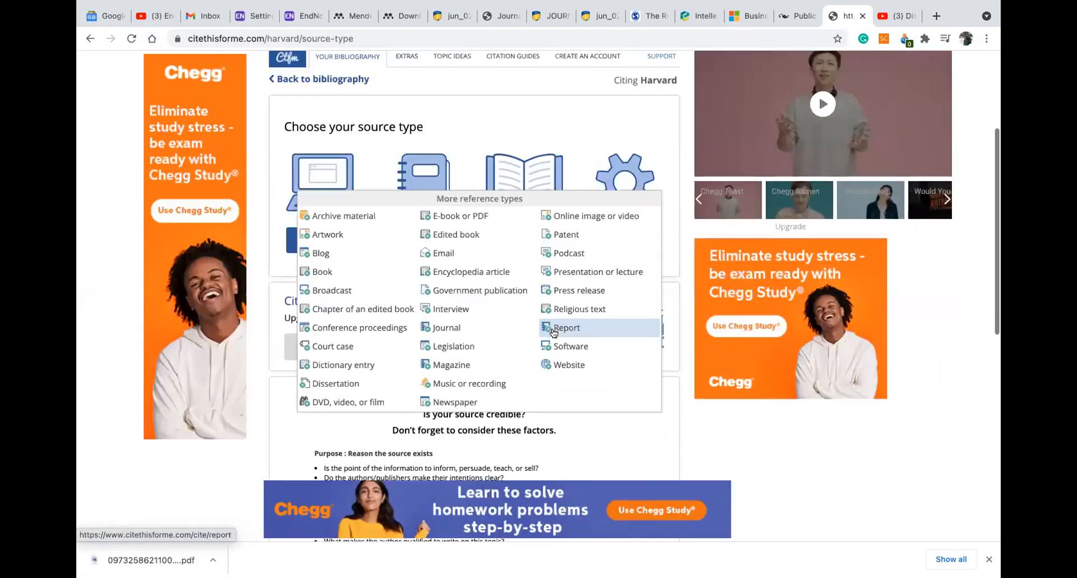
pyautogui.scroll(-1, 554, 333)
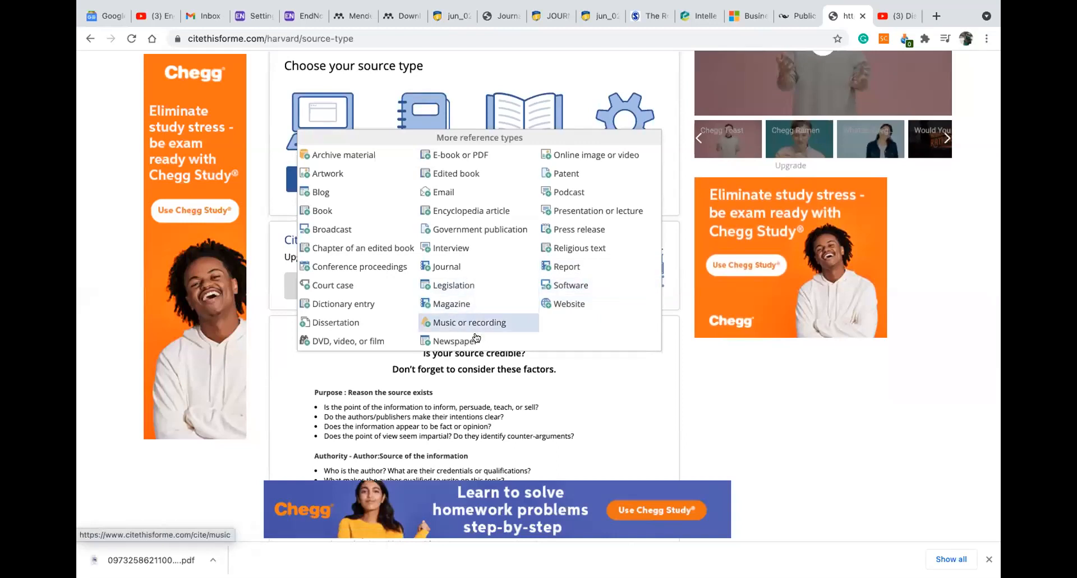
pyautogui.scroll(-1, 475, 337)
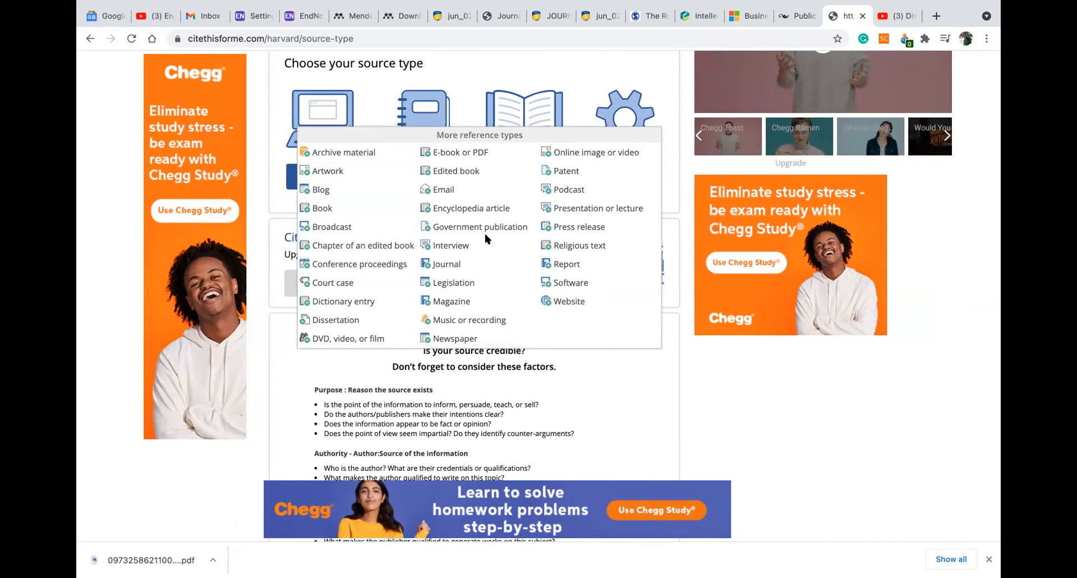
# Open the manual entry form in the Mendeley web library and review the Reference Type options
pyautogui.click(388, 15)
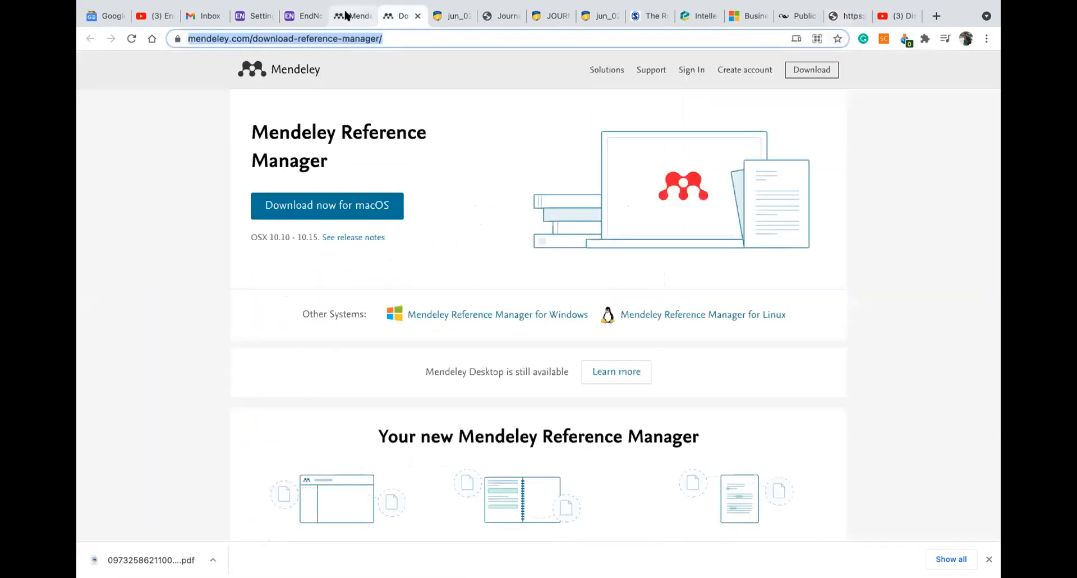
pyautogui.click(348, 16)
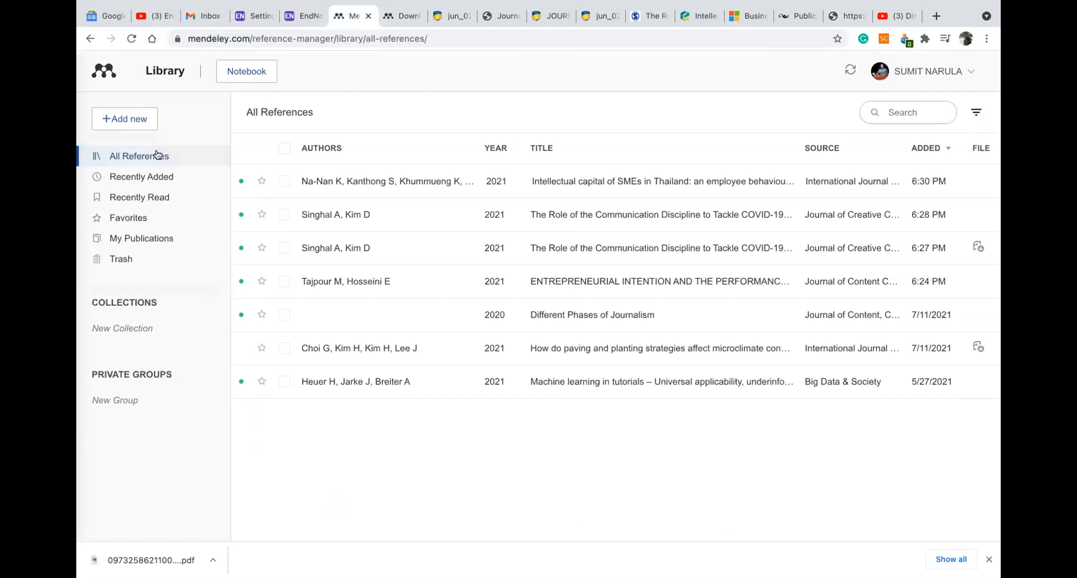
pyautogui.click(133, 125)
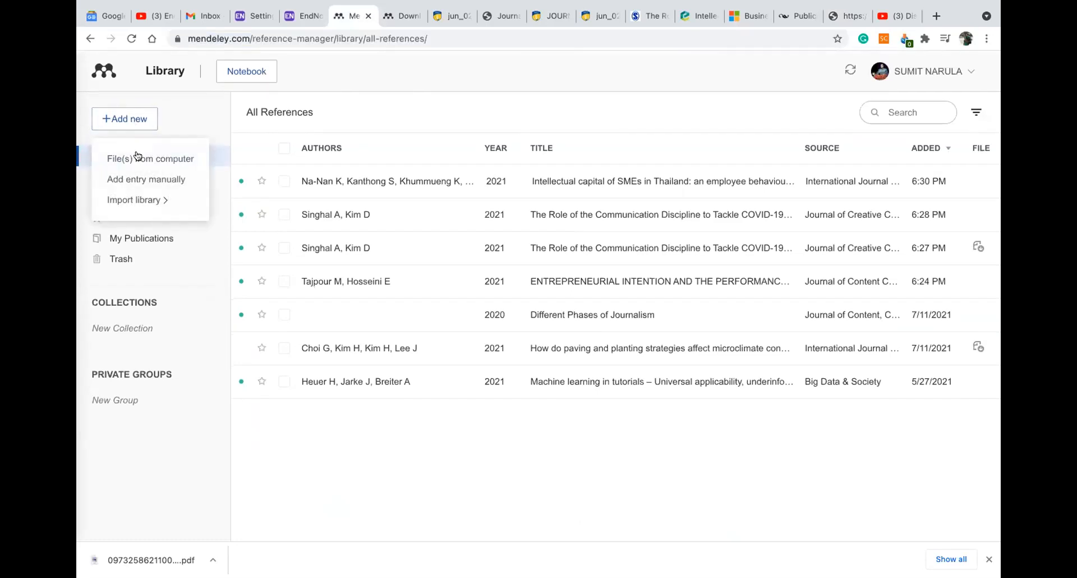
pyautogui.click(142, 179)
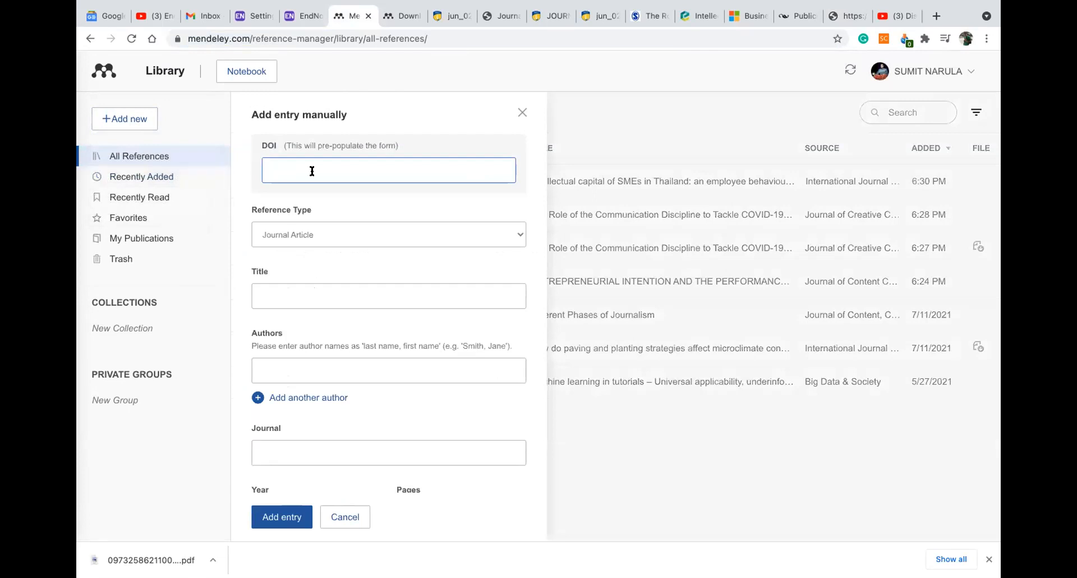
pyautogui.click(314, 234)
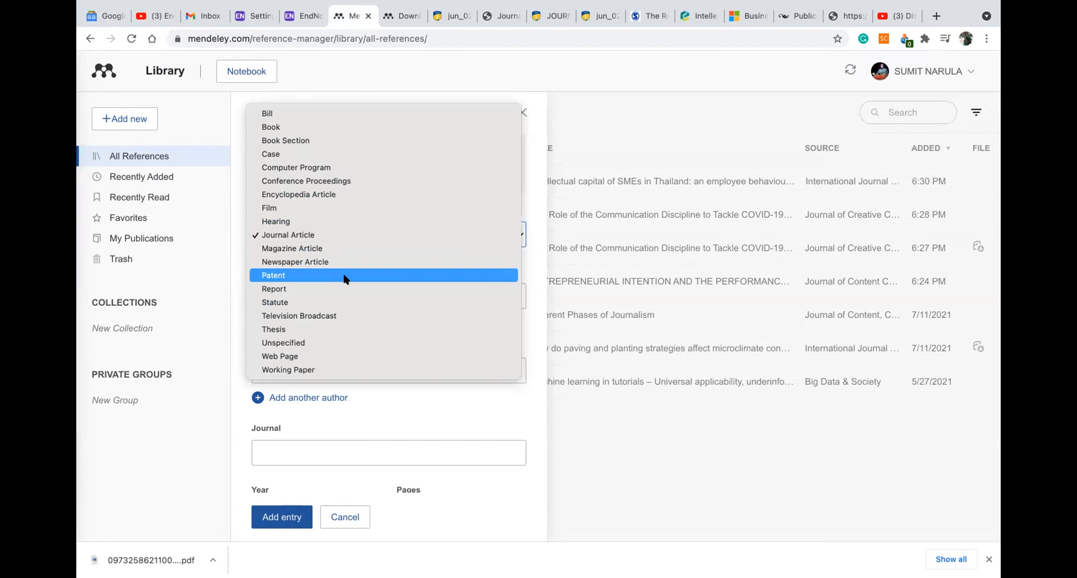
pyautogui.click(836, 18)
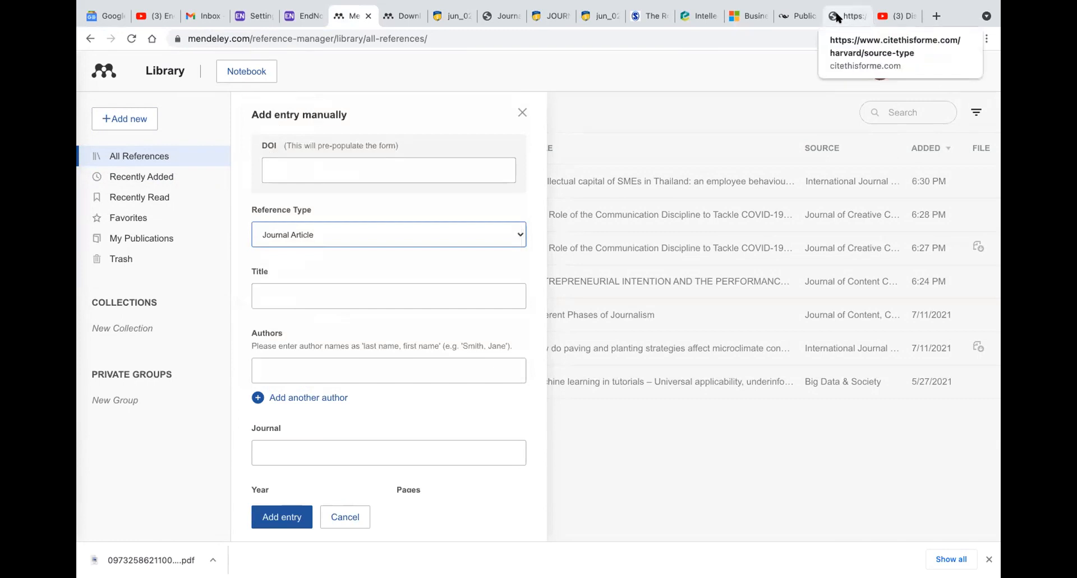
# Compare the APA manual, YouTube and Cite This For Me pages, keeping Journal Article as reference type
pyautogui.click(802, 16)
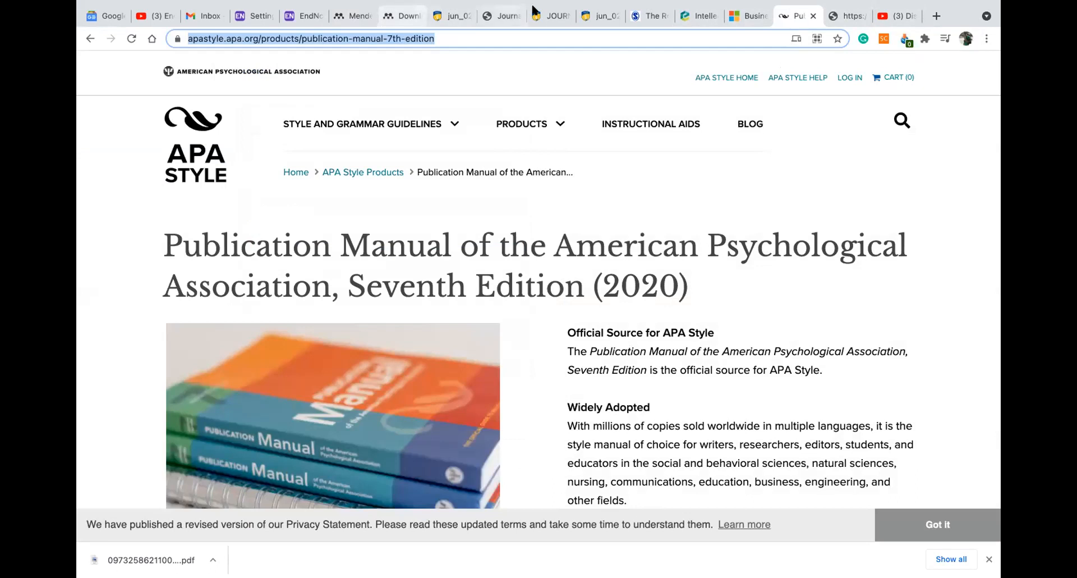
pyautogui.click(889, 16)
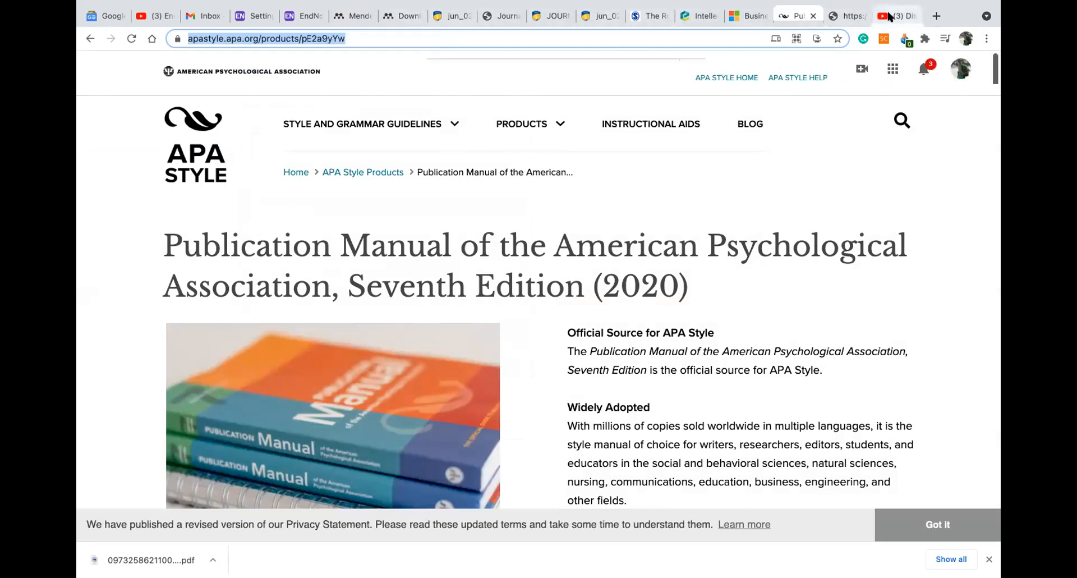
pyautogui.click(841, 12)
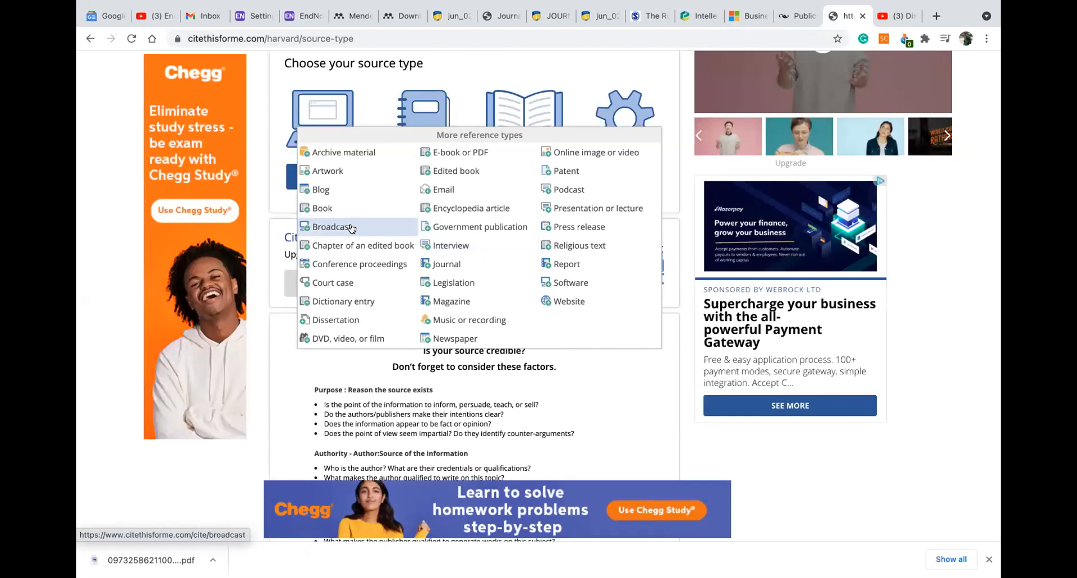
pyautogui.click(349, 16)
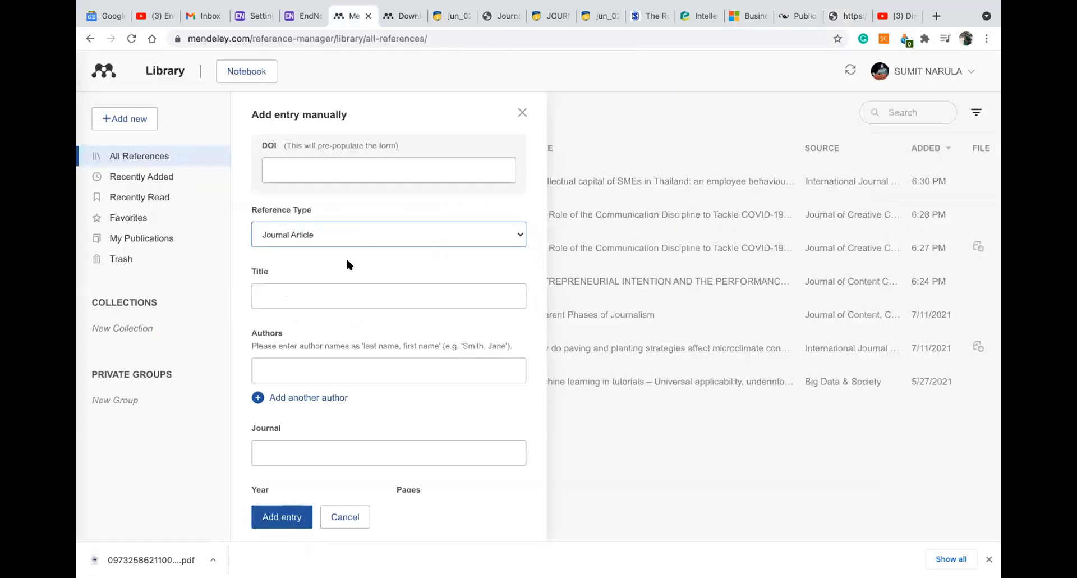
pyautogui.scroll(-1, 346, 257)
pyautogui.click(341, 192)
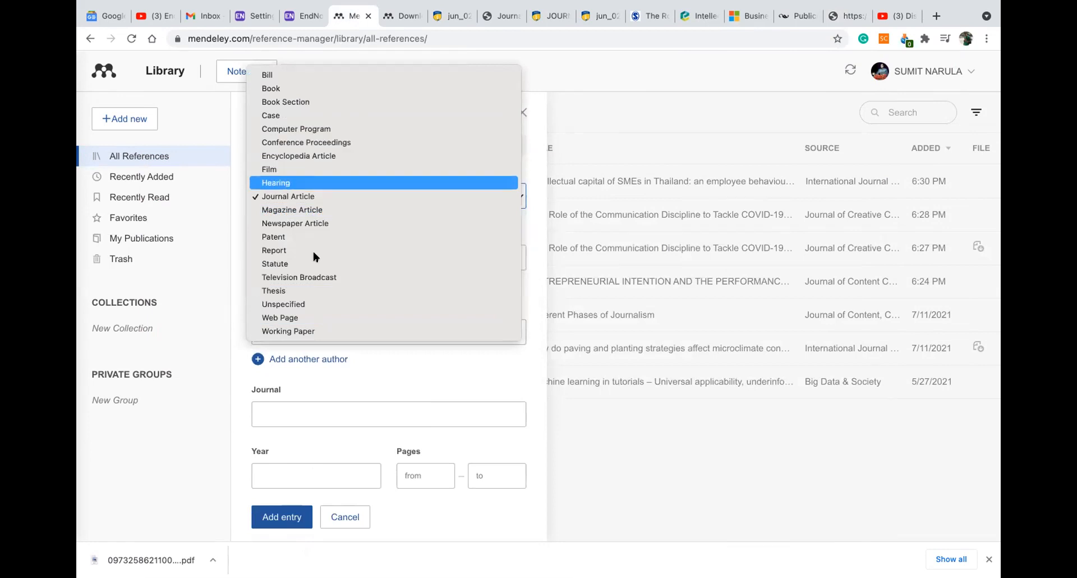
pyautogui.click(855, 14)
# Recheck the APA manual and YouTube pages, then close Cite This For Me's extra source-types list
pyautogui.click(803, 15)
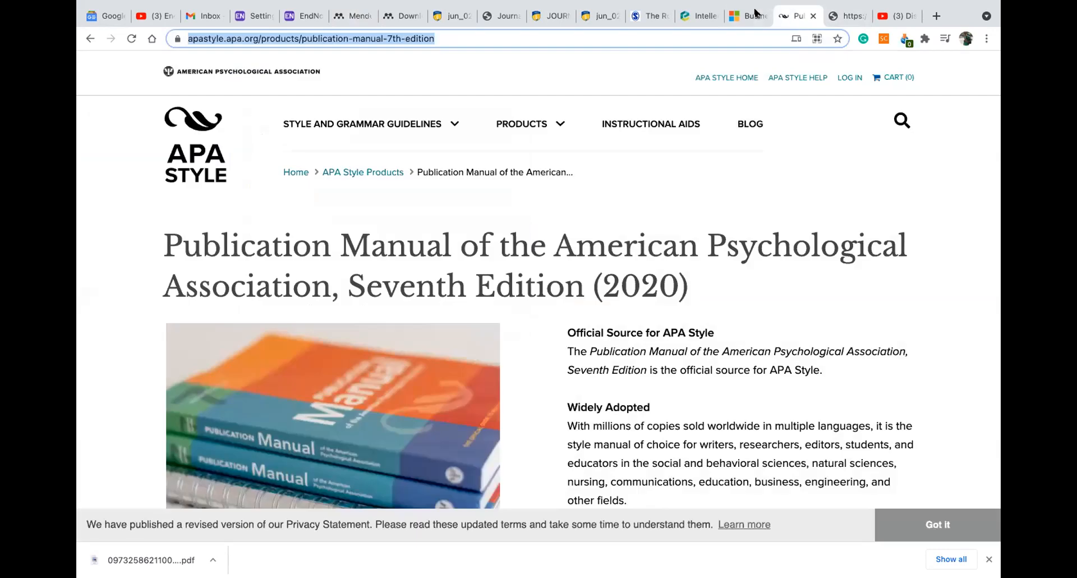
pyautogui.click(896, 17)
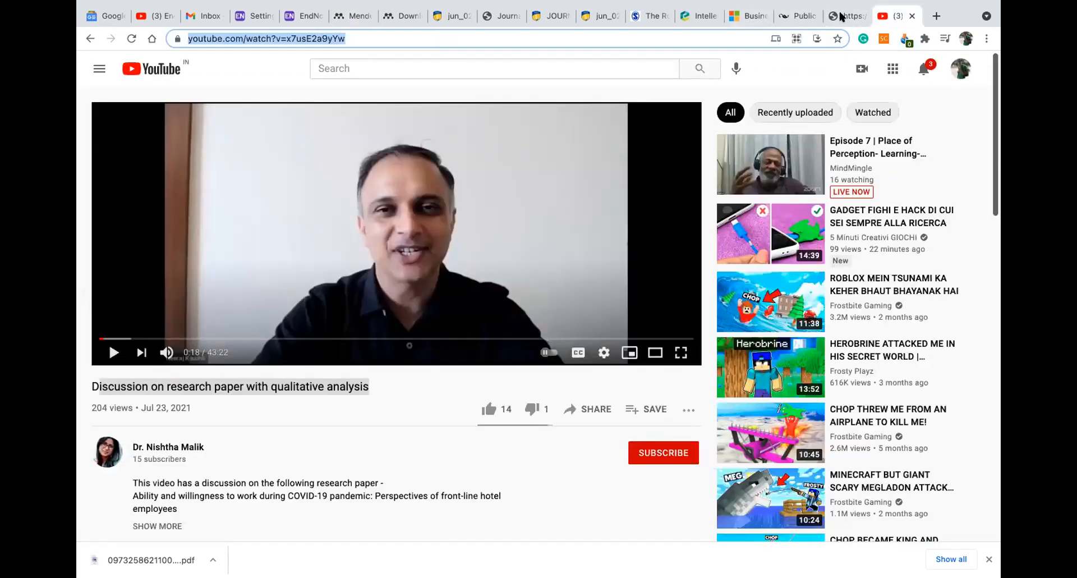
pyautogui.click(841, 16)
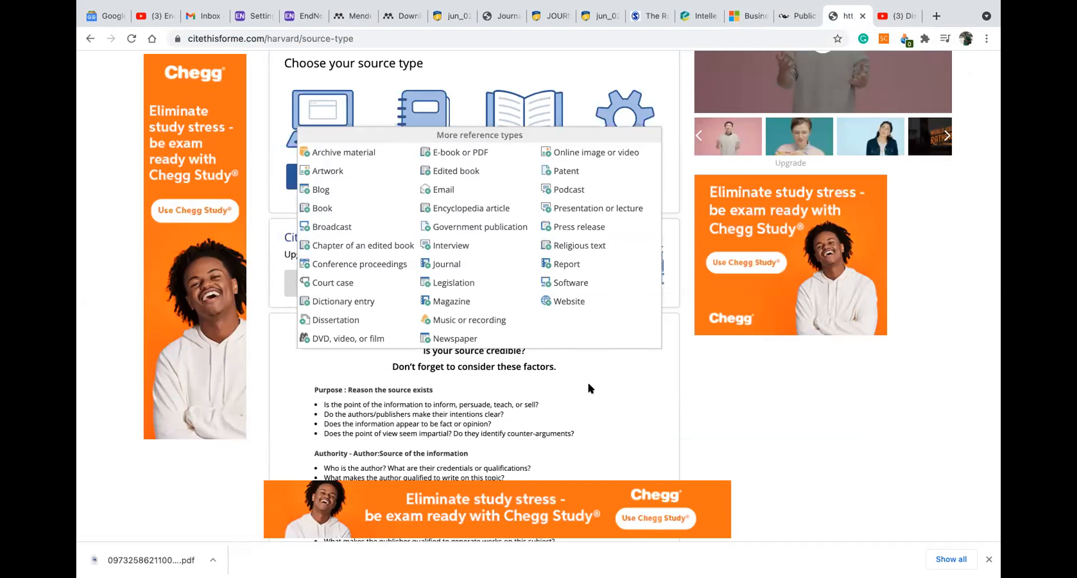
pyautogui.click(344, 368)
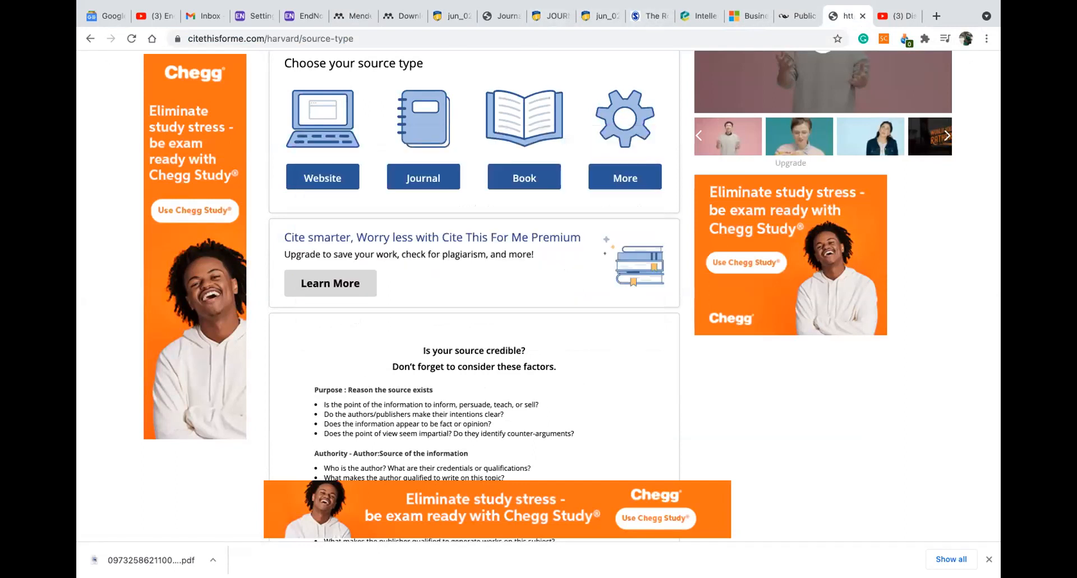
pyautogui.moveTo(801, 554)
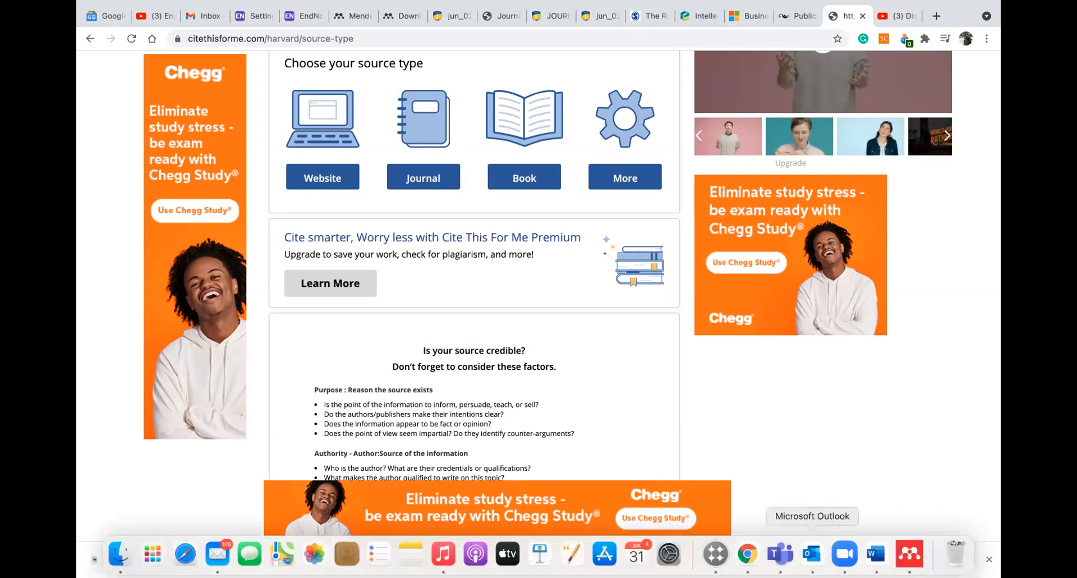
pyautogui.click(875, 554)
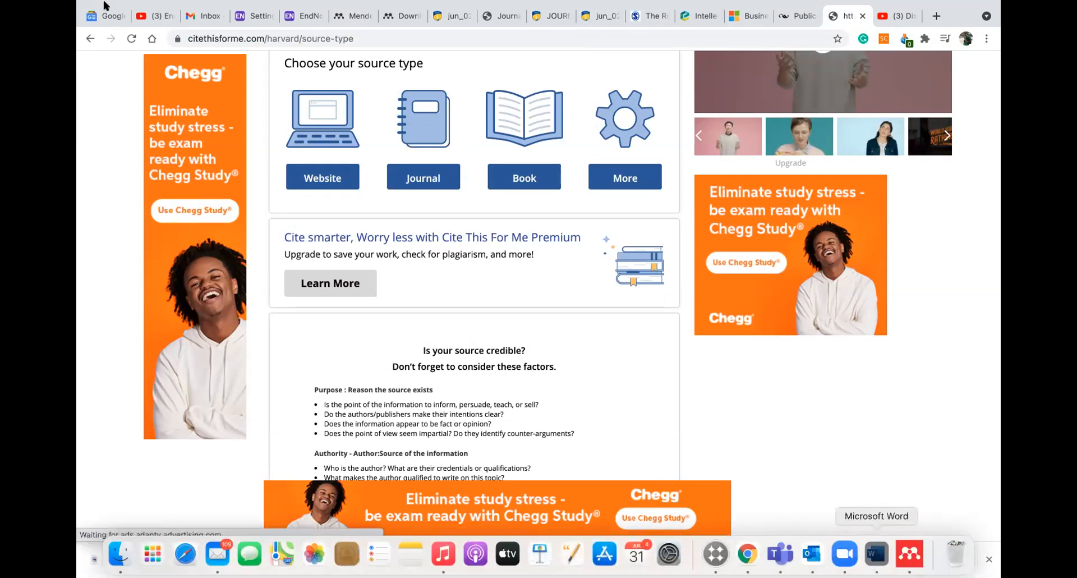
# Add two blank lines below the cited paragraph in Word
pyautogui.click(513, 216)
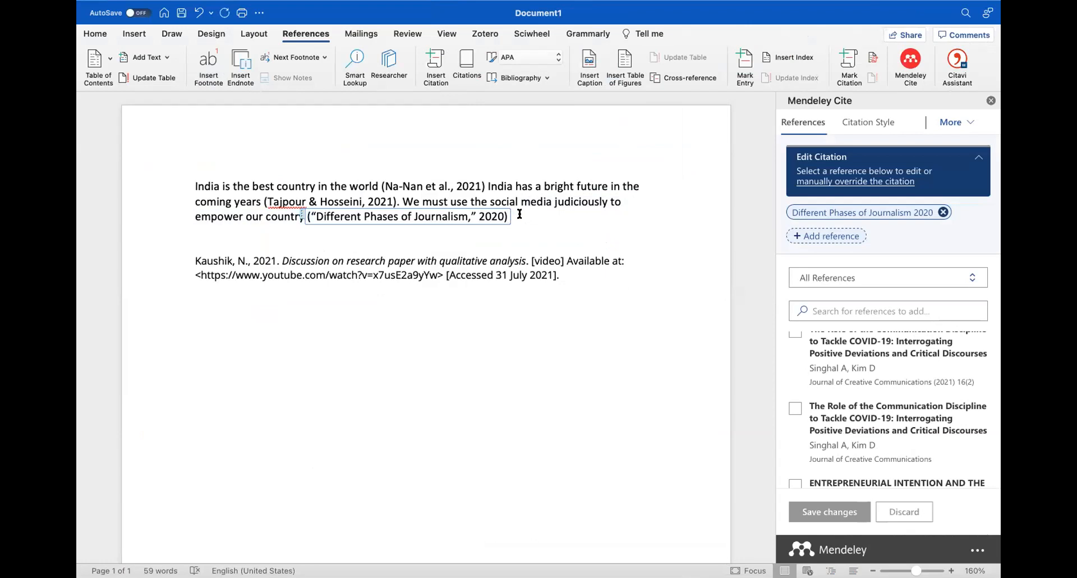
pyautogui.click(297, 235)
pyautogui.click(511, 216)
pyautogui.click(264, 233)
pyautogui.press('Return')
pyautogui.press('Return')
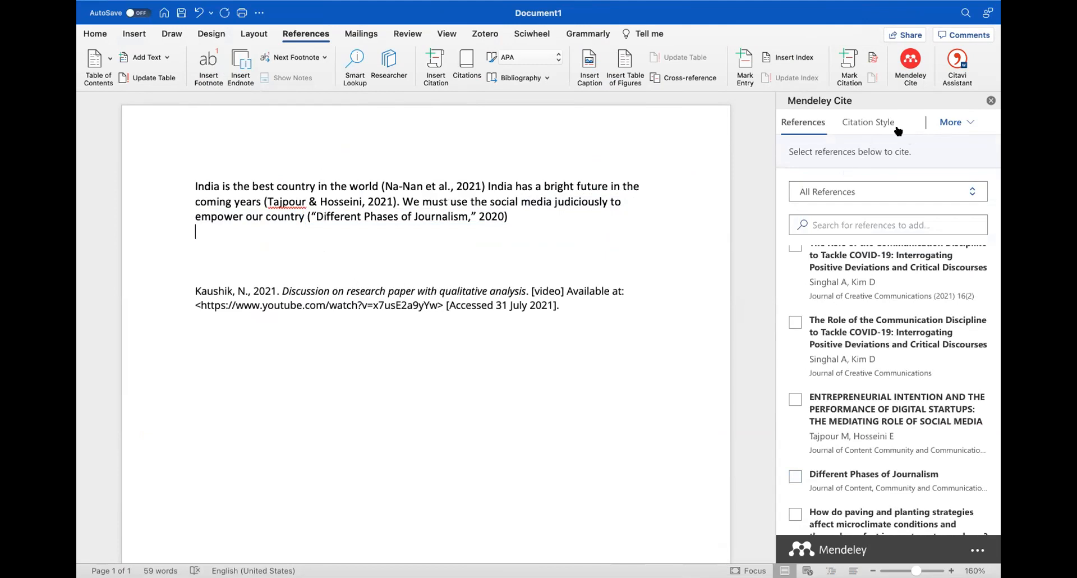
# In Mendeley Cite, confirm APA 7th edition is the current style and open the More options
pyautogui.click(895, 188)
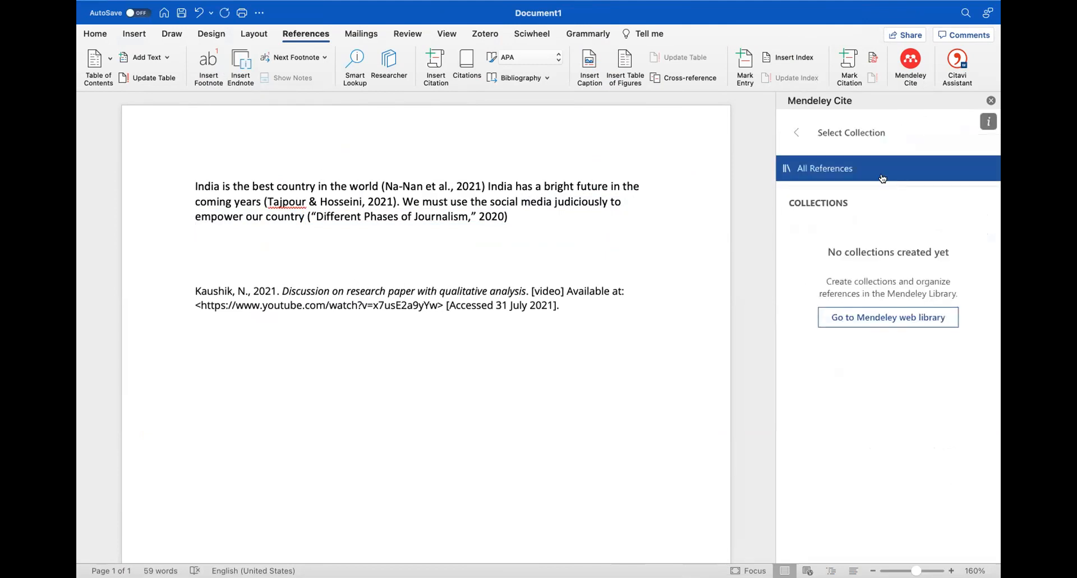
pyautogui.click(797, 133)
pyautogui.click(874, 123)
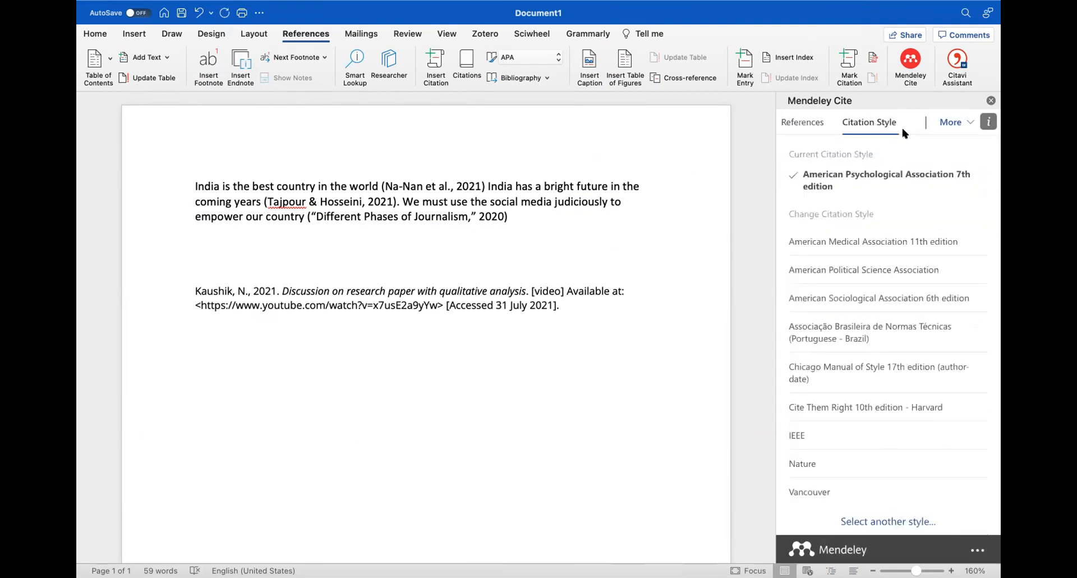
pyautogui.click(940, 123)
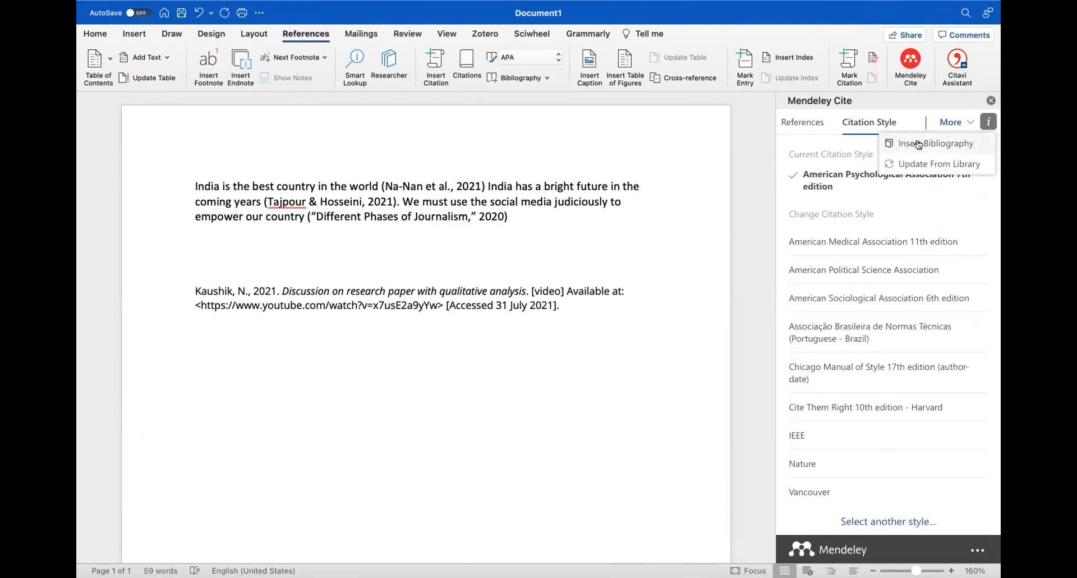
# Insert the Mendeley APA bibliography below the paragraph, then show the References list in Mendeley Cite
pyautogui.click(918, 144)
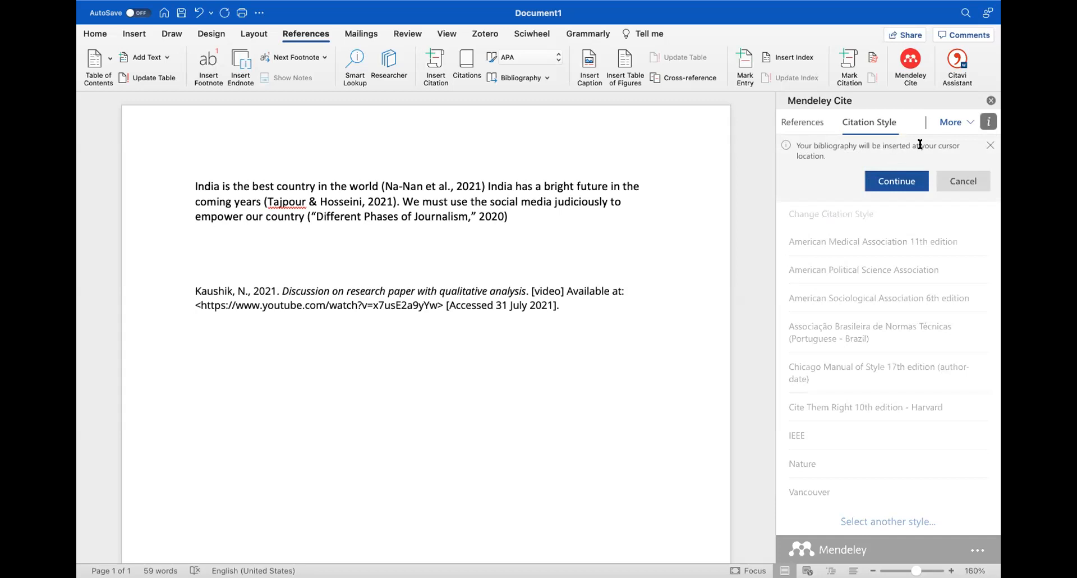
pyautogui.click(212, 244)
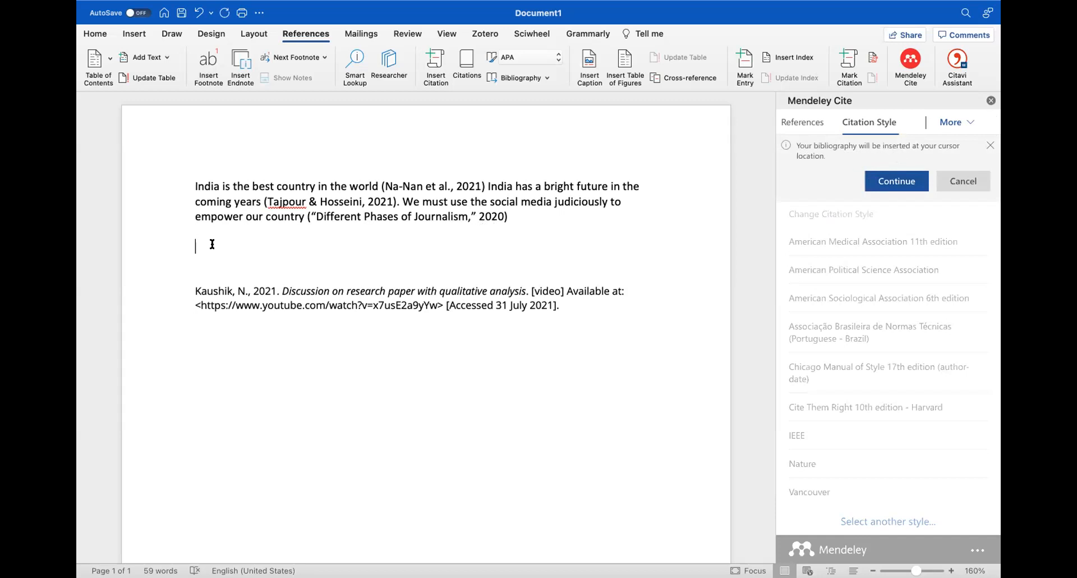
pyautogui.click(901, 187)
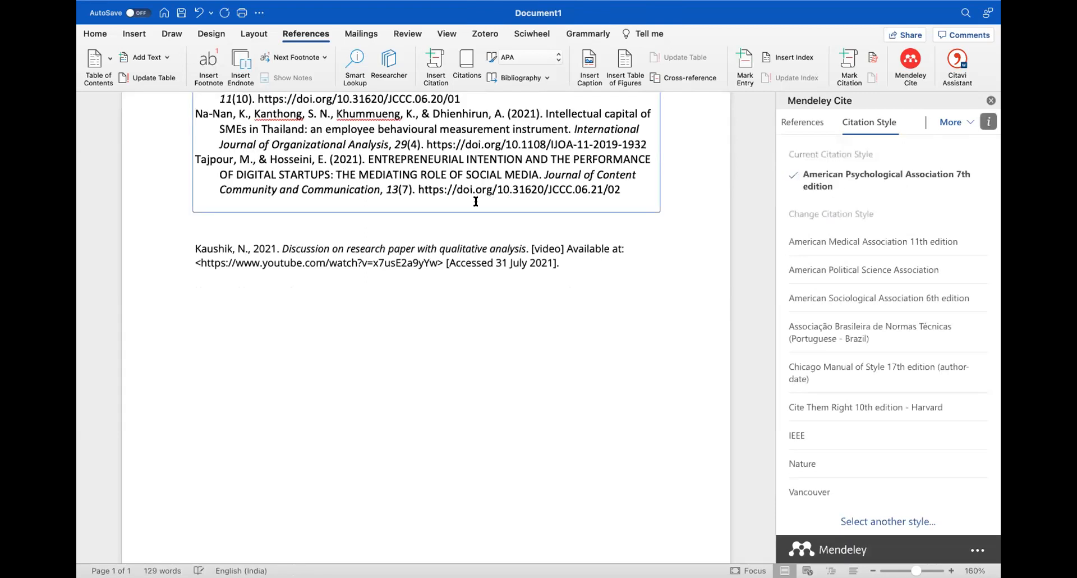
pyautogui.scroll(3, 475, 201)
pyautogui.scroll(3, 475, 201)
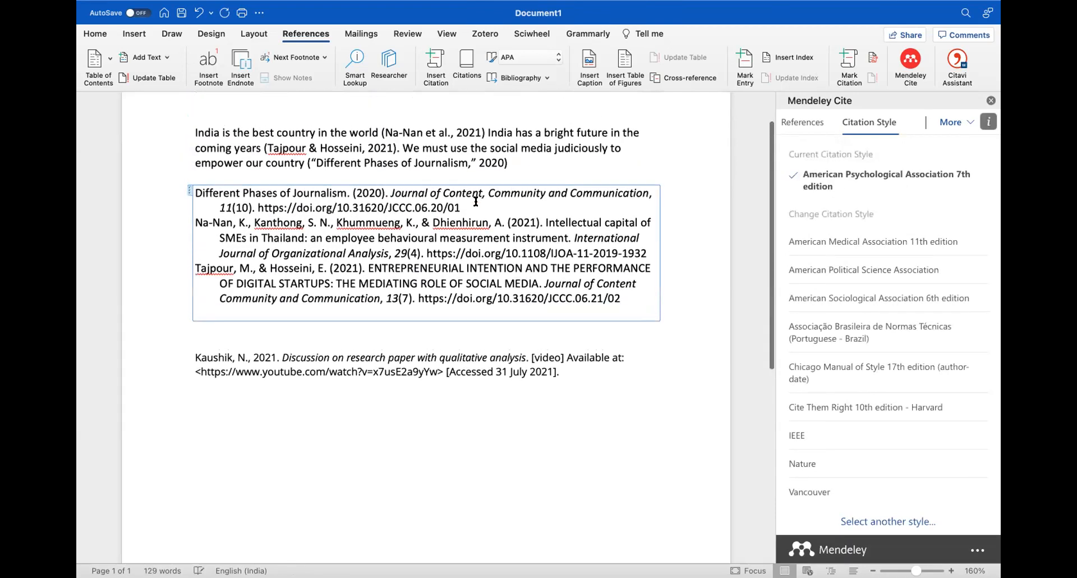
pyautogui.scroll(1, 604, 204)
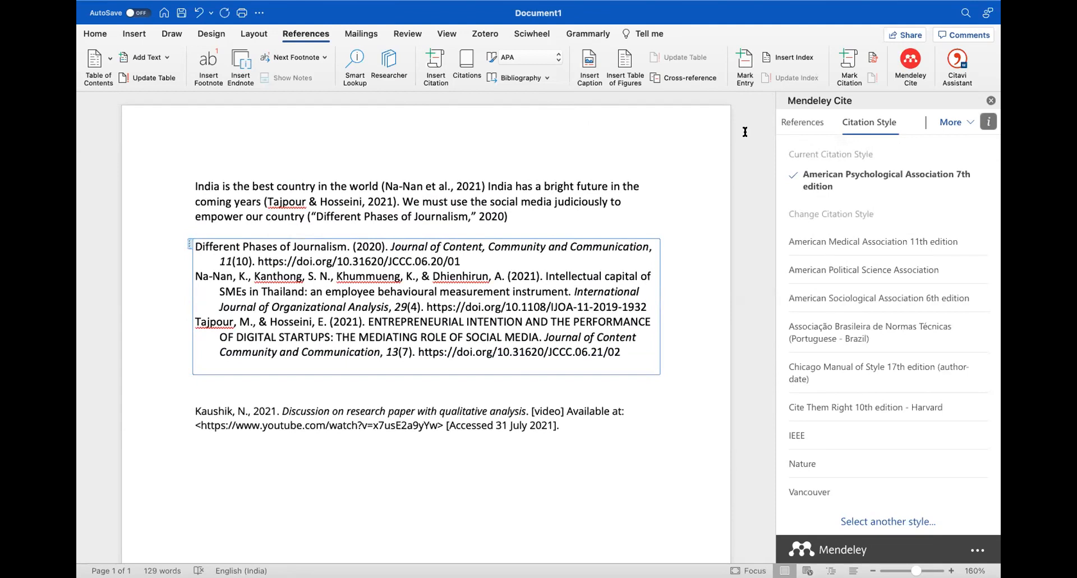
pyautogui.click(808, 125)
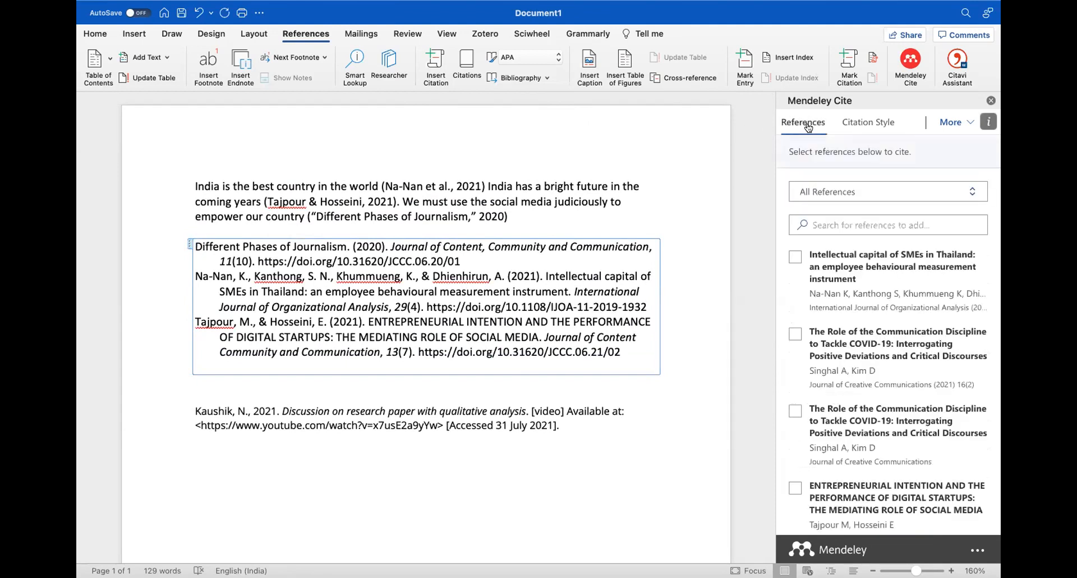
pyautogui.scroll(-5, 899, 317)
pyautogui.scroll(5, 899, 317)
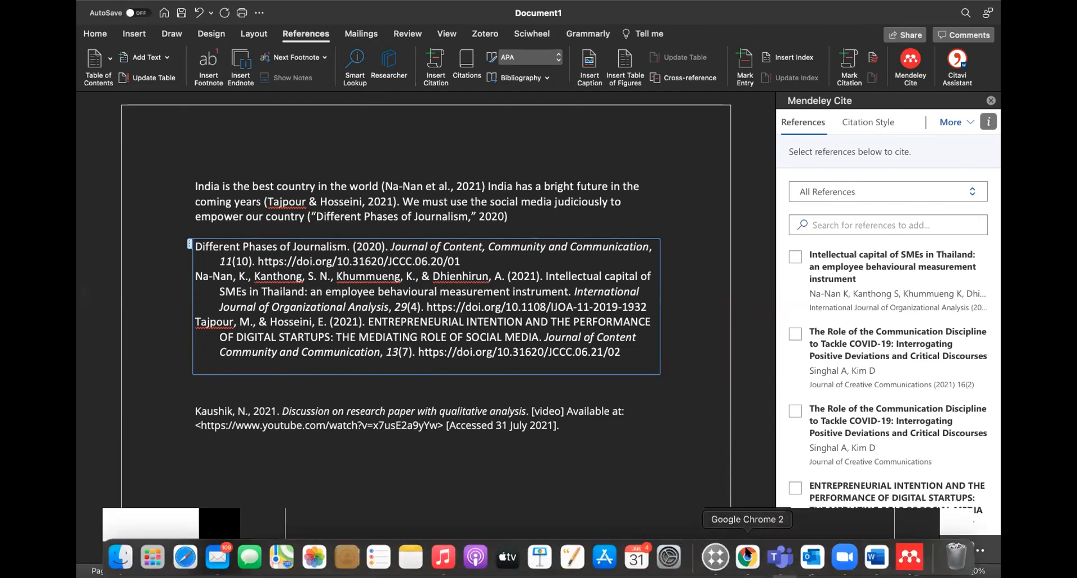
# Open goCIRI's 'How To Catch Fake, Cloned, Predatory Journals in Academics' course page in a new tab
pyautogui.click(747, 554)
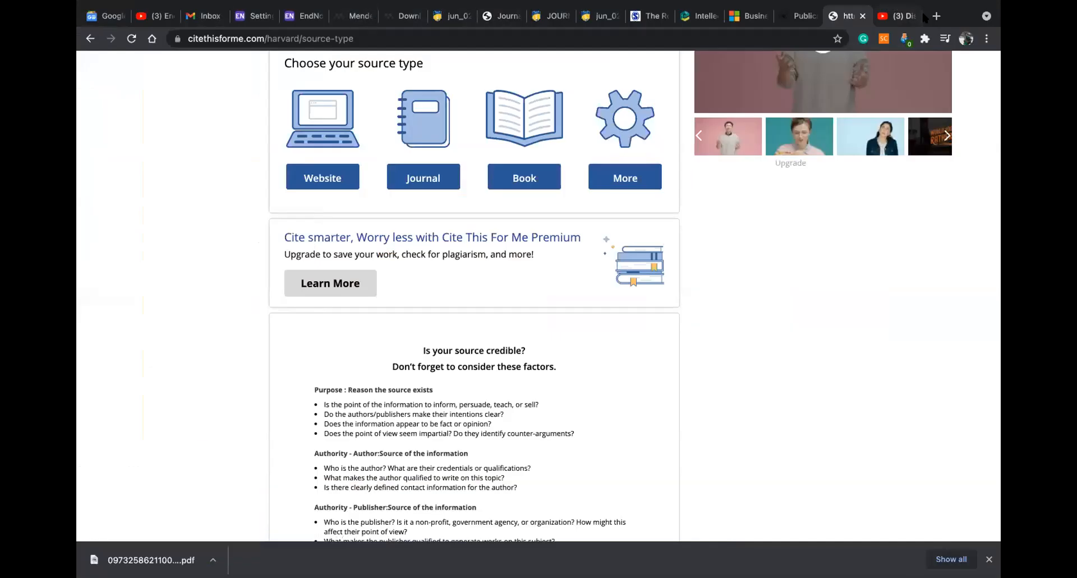
pyautogui.click(937, 17)
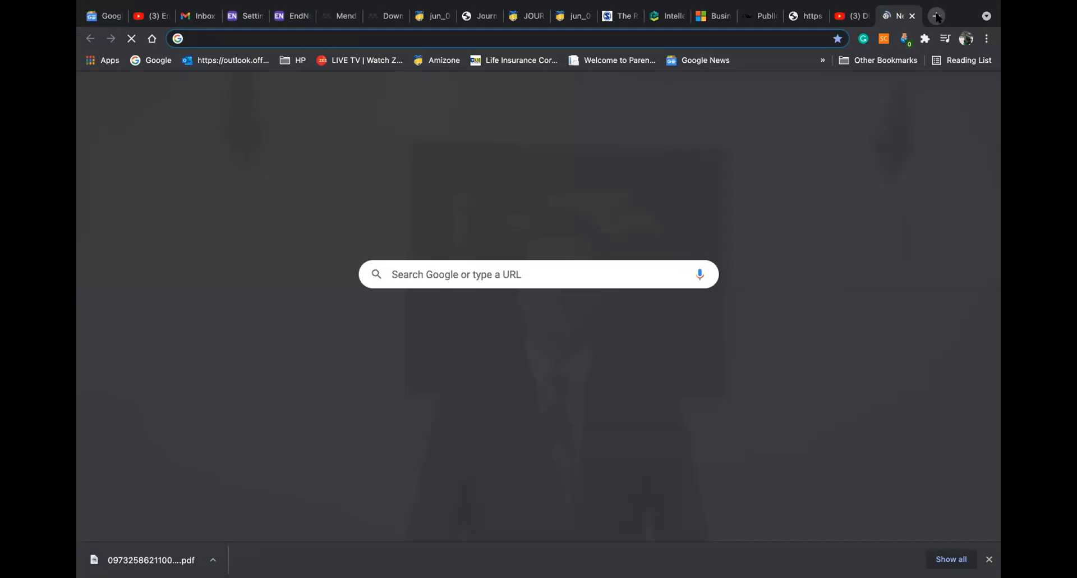
pyautogui.write('GOC')
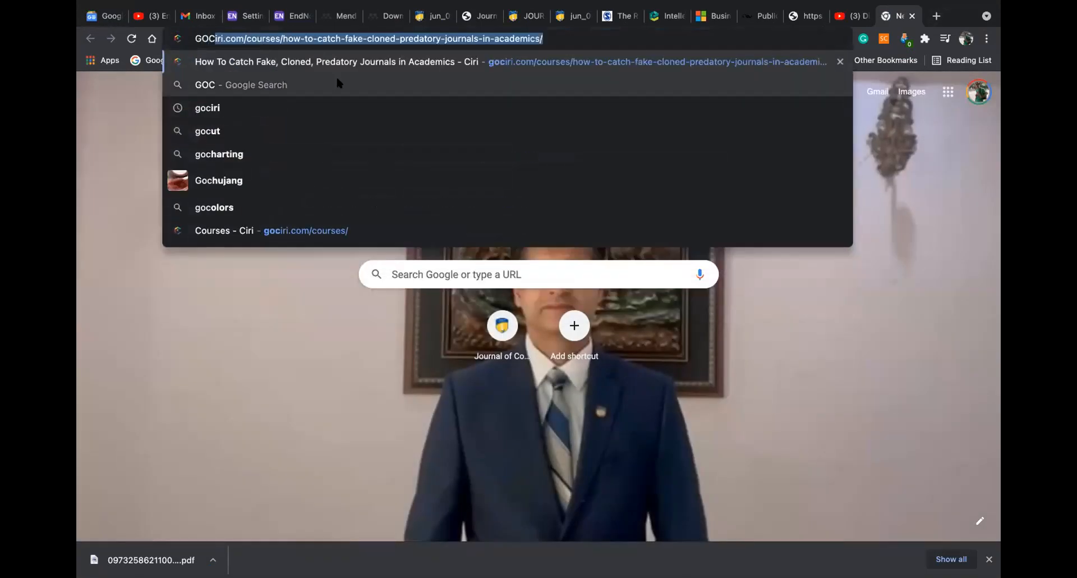
pyautogui.click(333, 66)
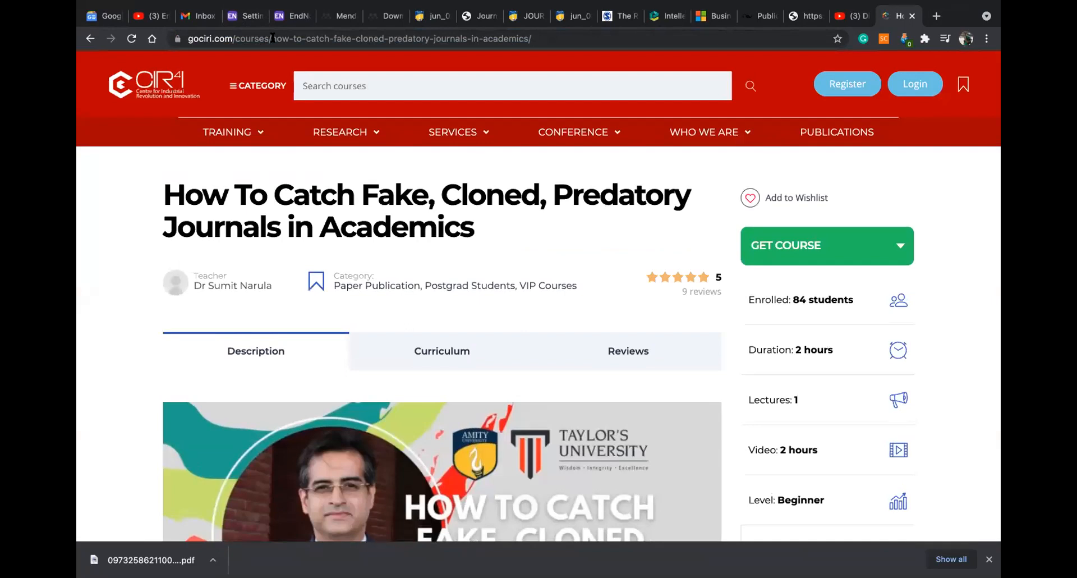
pyautogui.click(272, 38)
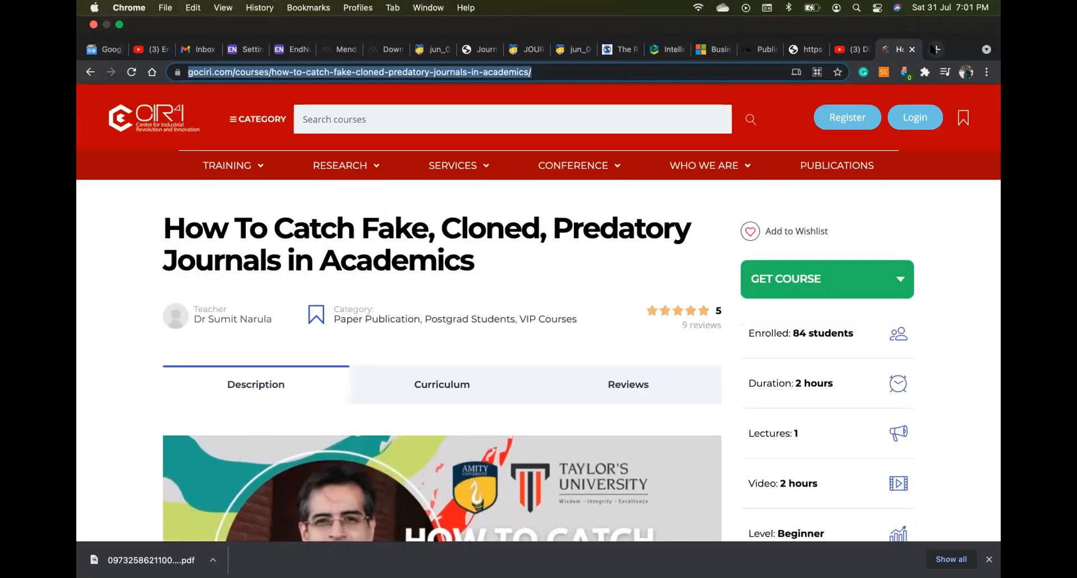
# Search 'abdc journal list' in a new tab and open the ABDC Journal Quality List page
pyautogui.click(935, 50)
pyautogui.write('A')
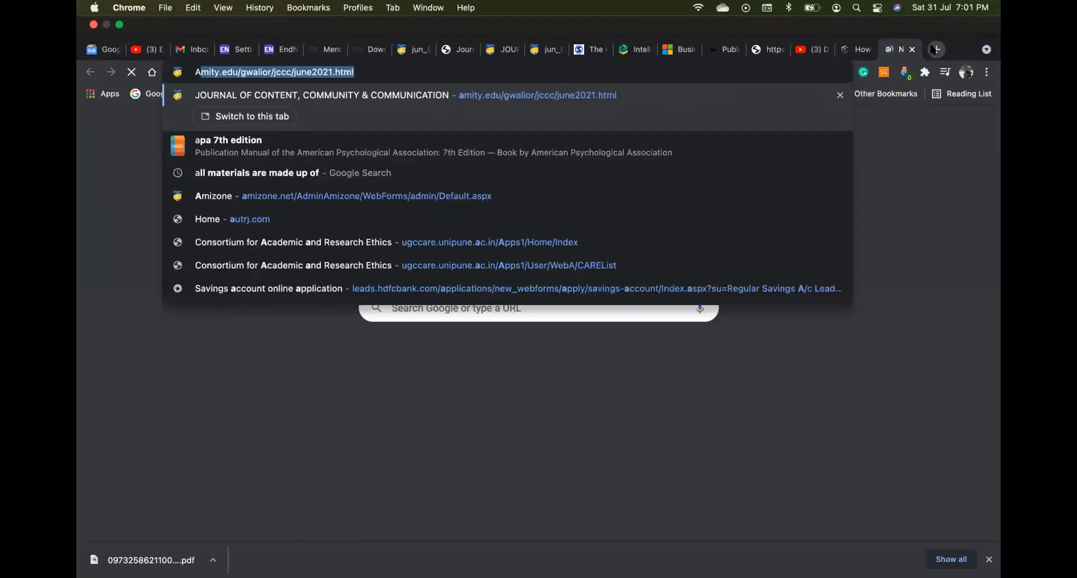
pyautogui.write('BDC')
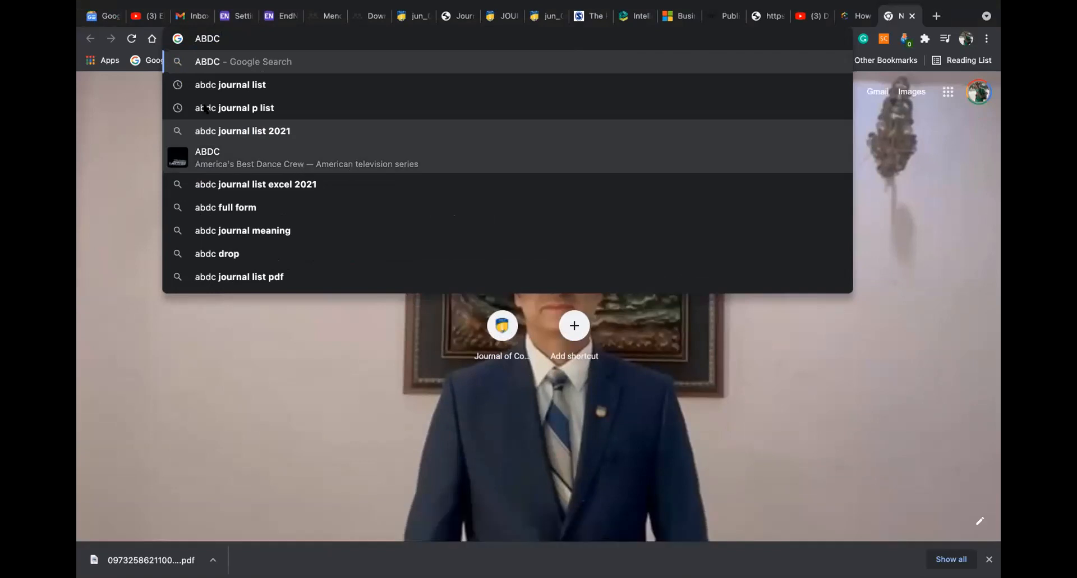
pyautogui.press('Down')
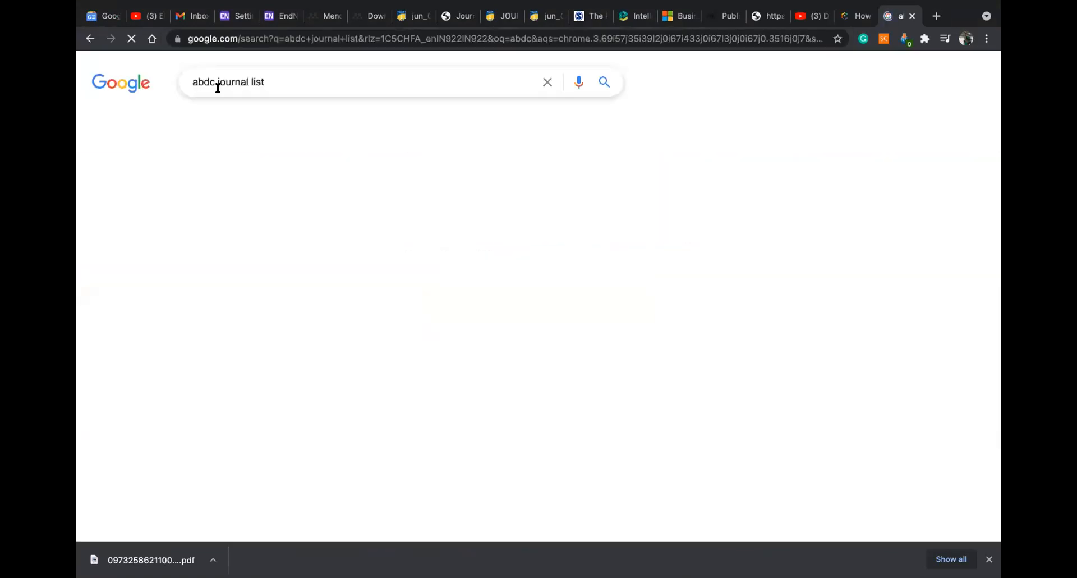
pyautogui.click(245, 193)
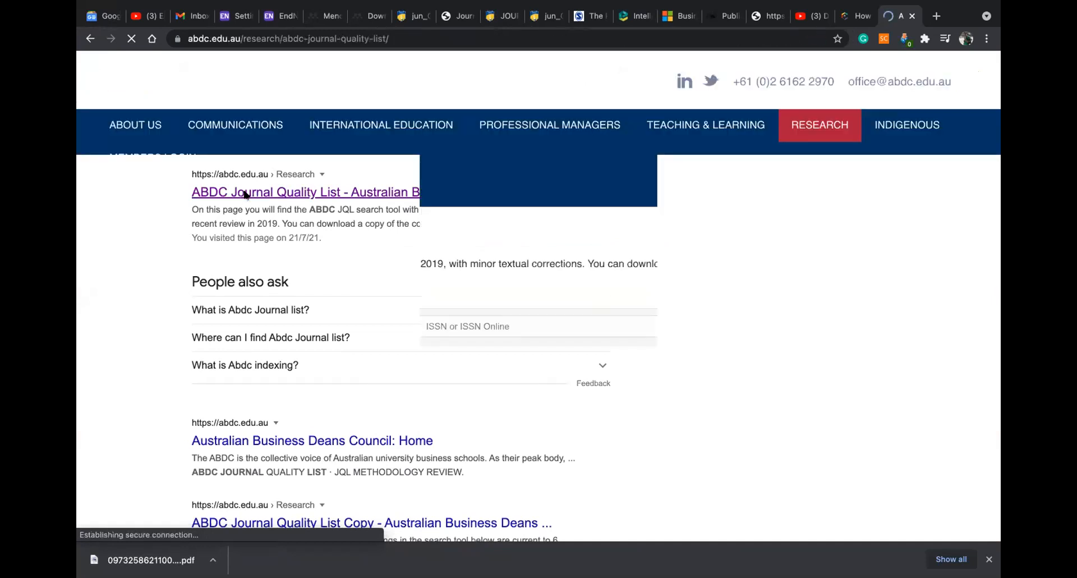
pyautogui.hscroll(-5, 232, 232)
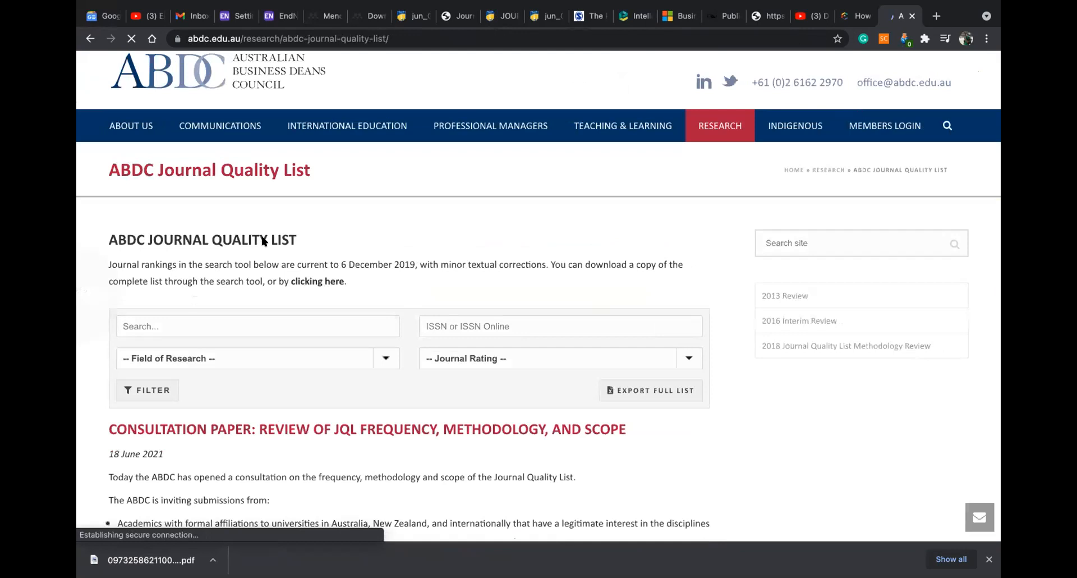
pyautogui.scroll(-3, 258, 236)
pyautogui.scroll(5, 168, 101)
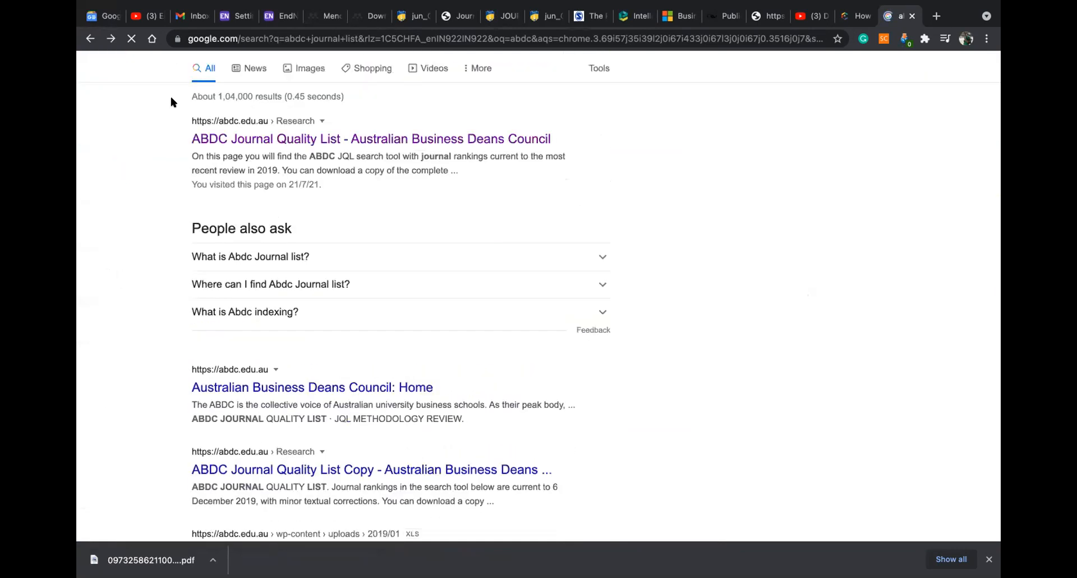
pyautogui.click(250, 198)
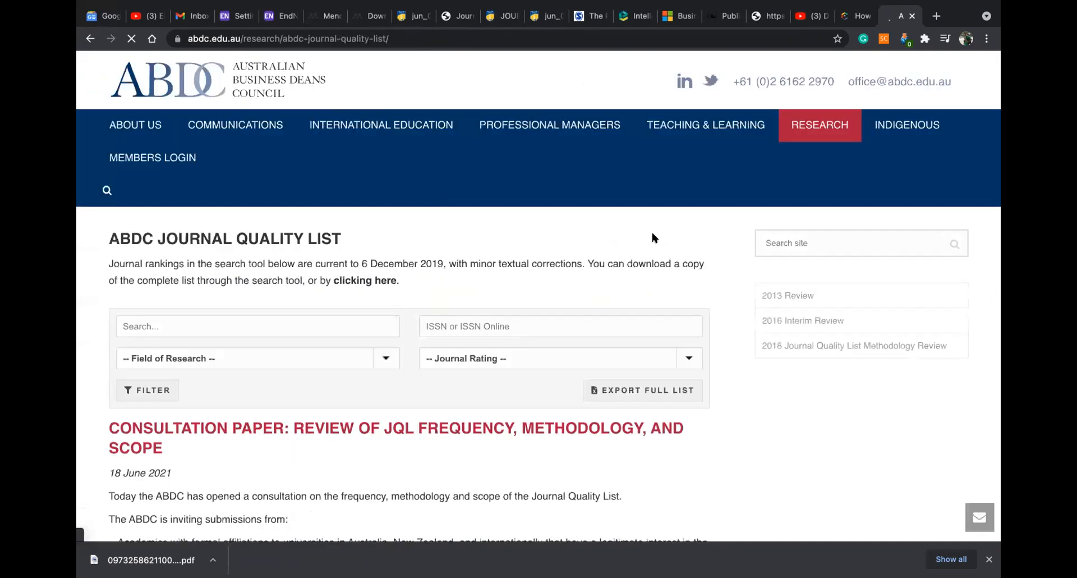
# Scroll down the ABDC page to the 2019 Journal Quality List announcement
pyautogui.scroll(-5, 679, 233)
pyautogui.scroll(-5, 679, 233)
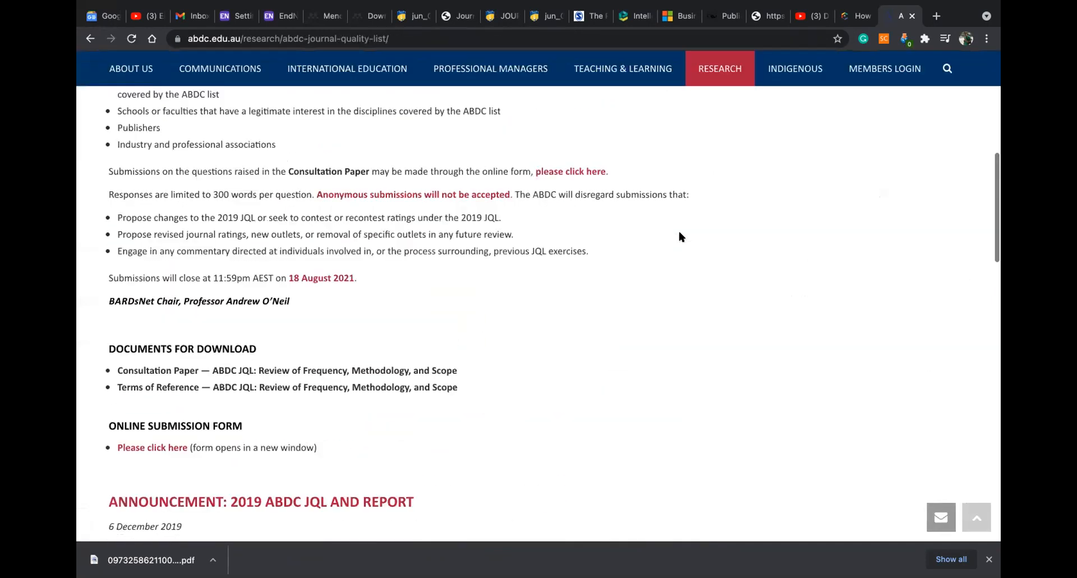
pyautogui.scroll(-2, 679, 235)
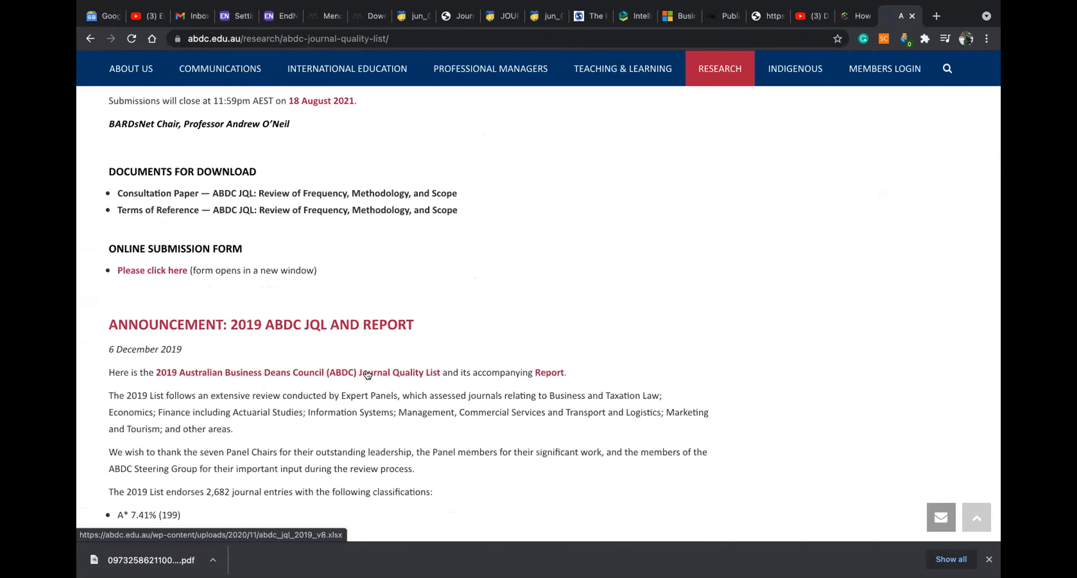
pyautogui.scroll(-4, 367, 373)
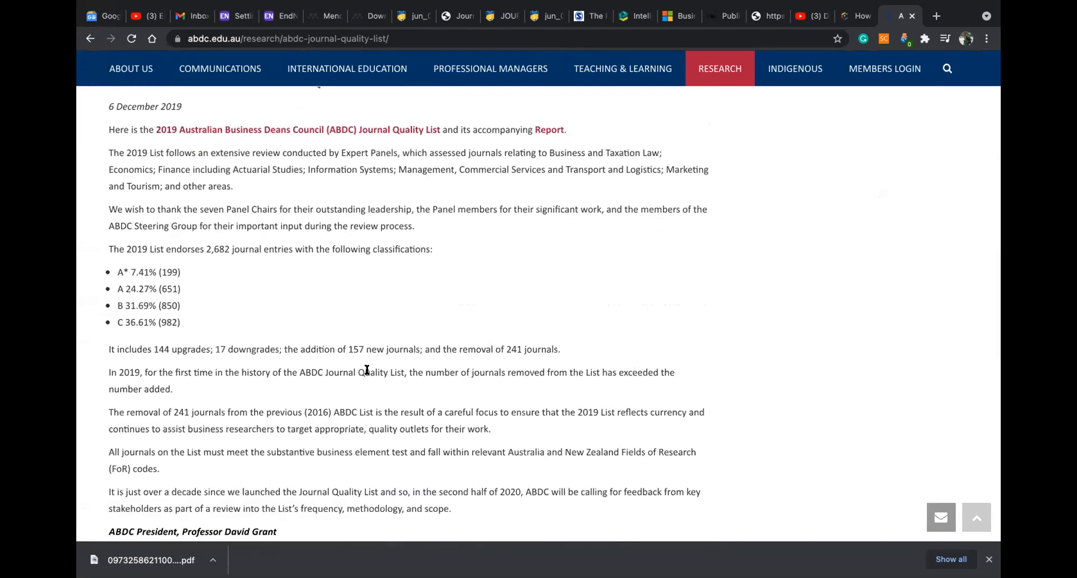
pyautogui.scroll(-2, 366, 354)
pyautogui.scroll(-9, 368, 358)
pyautogui.scroll(15, 368, 357)
pyautogui.scroll(7, 369, 358)
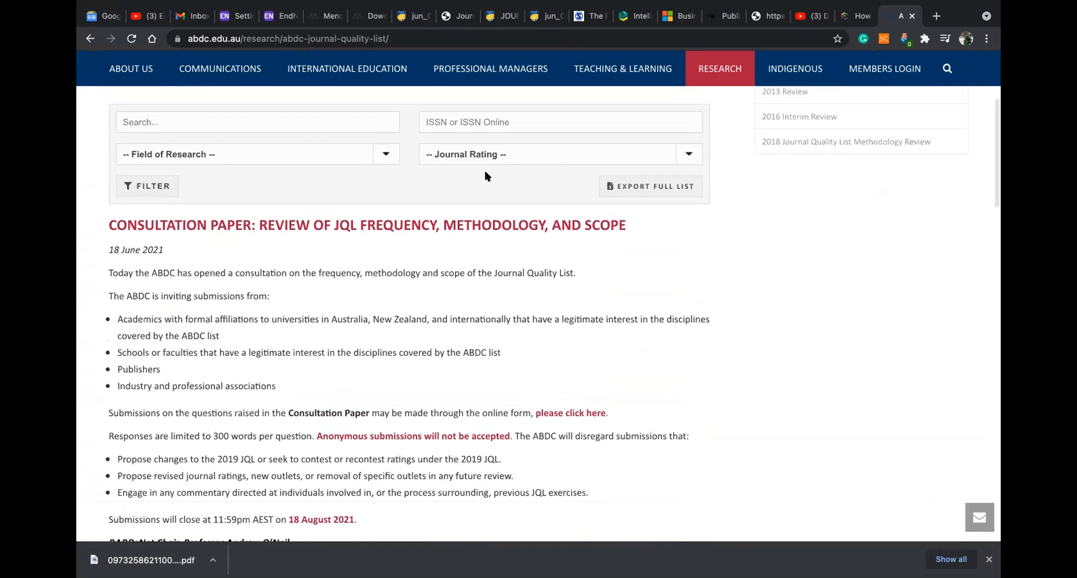
pyautogui.scroll(4, 486, 176)
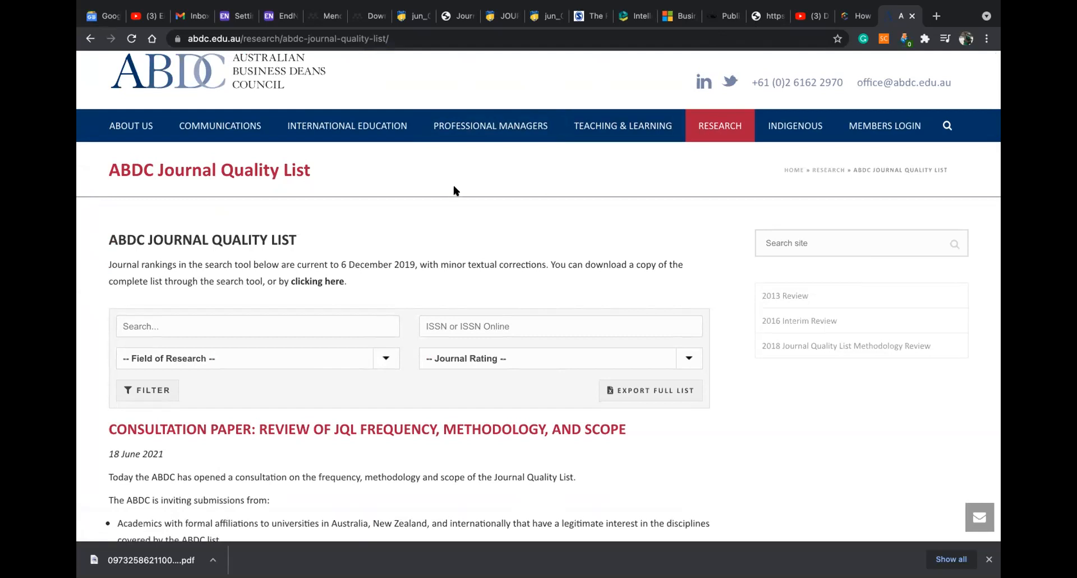
# Cross-check the goCIRI course page, then highlight the C classification line in the 2019 announcement
pyautogui.click(857, 15)
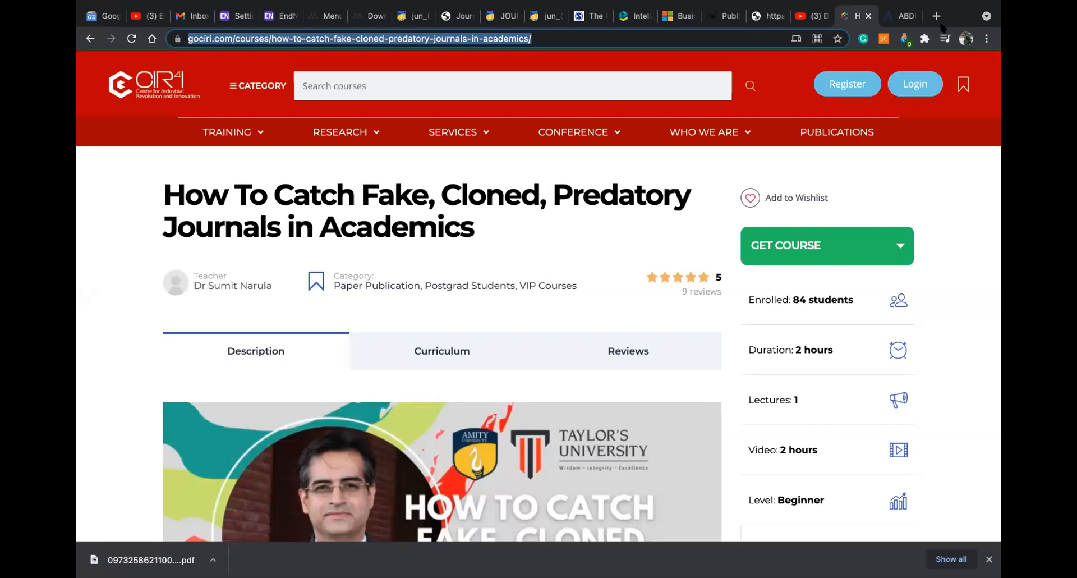
pyautogui.click(898, 17)
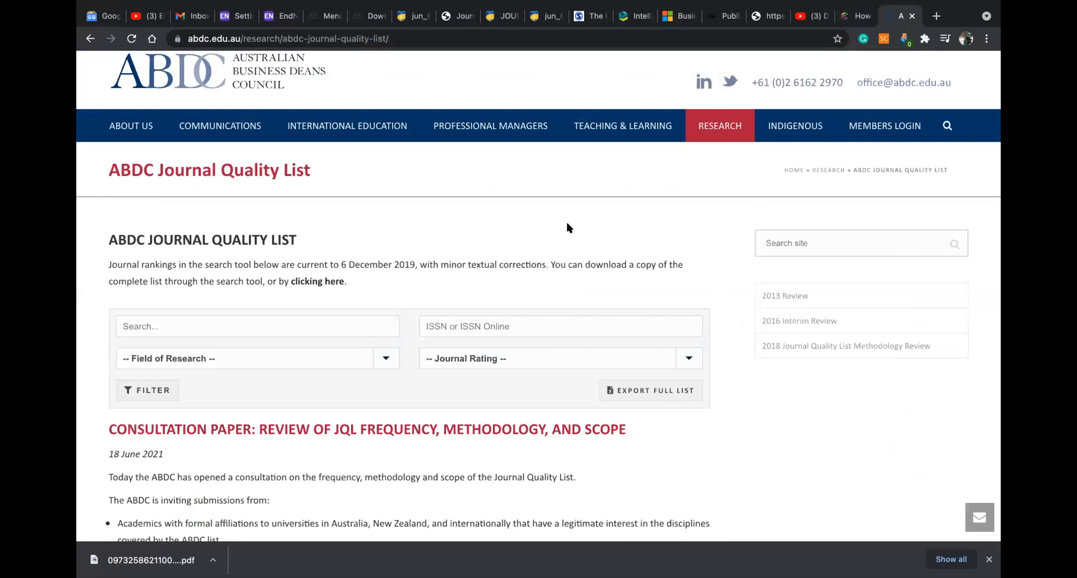
pyautogui.scroll(-5, 565, 225)
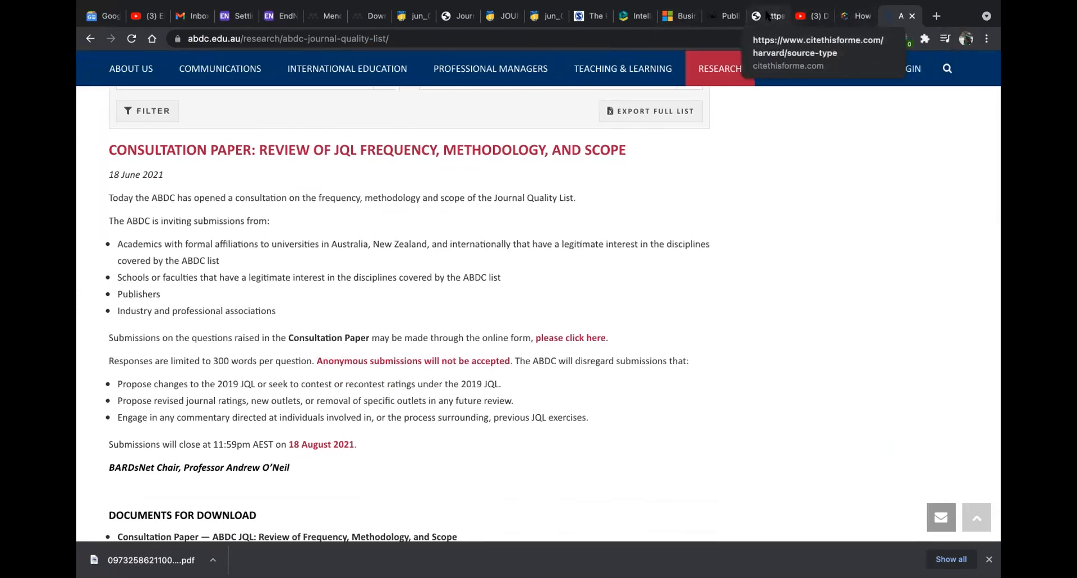
pyautogui.click(766, 16)
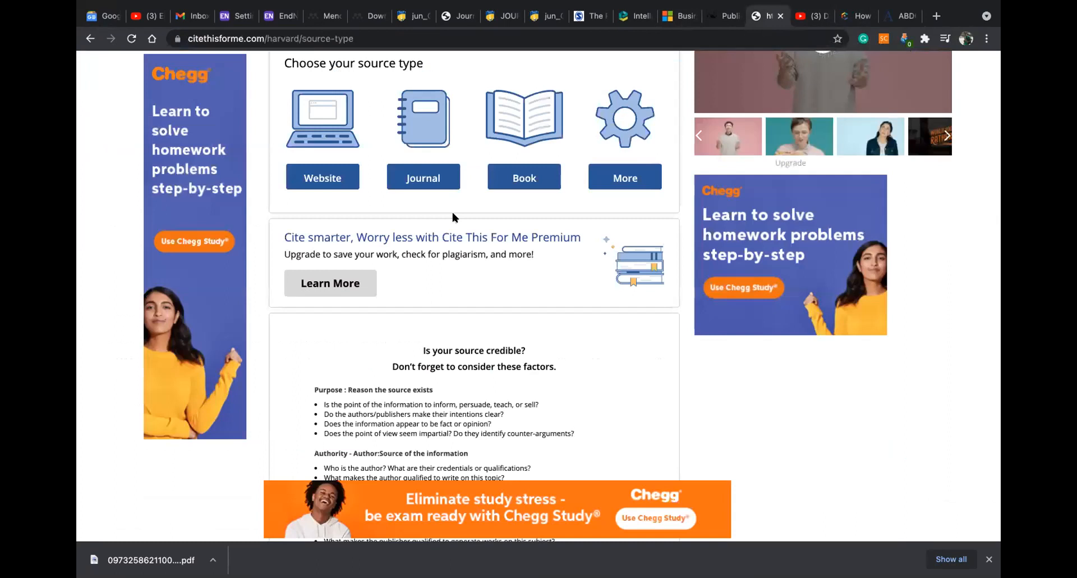
pyautogui.press('super+9')
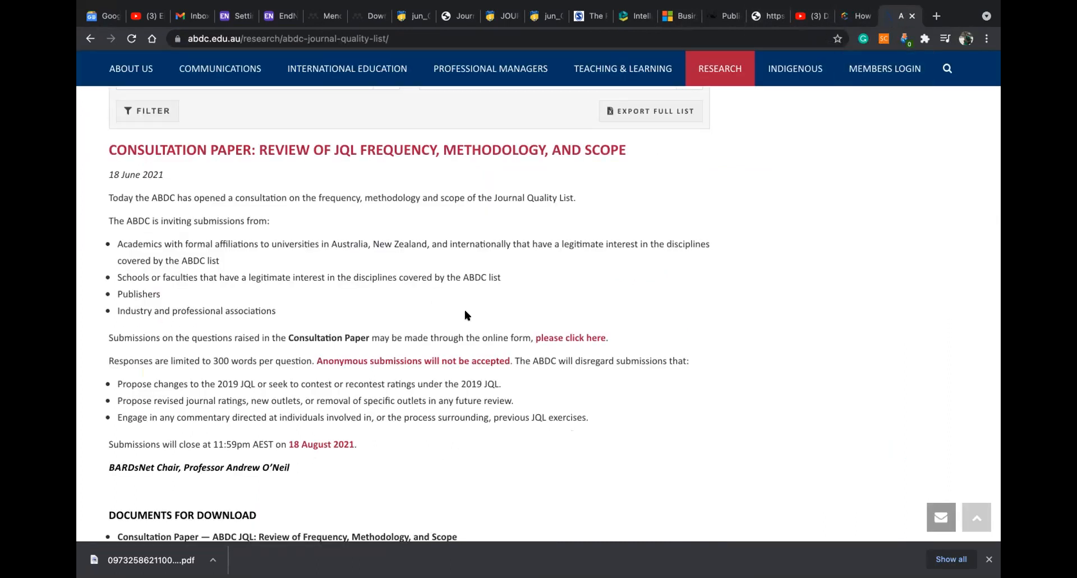
pyautogui.scroll(-9, 464, 314)
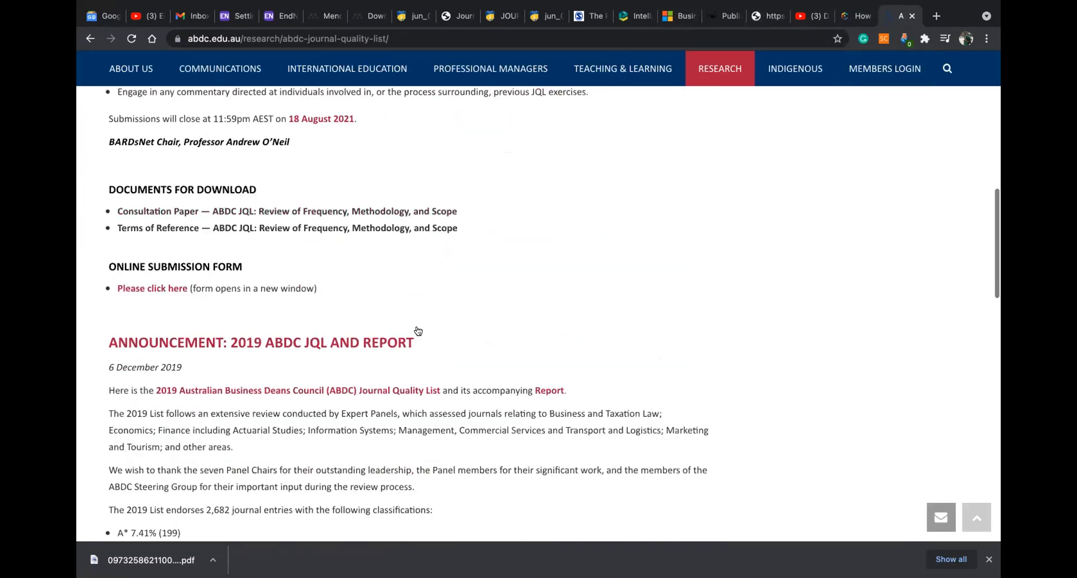
pyautogui.scroll(-1, 273, 362)
pyautogui.moveTo(180, 382); pyautogui.dragTo(111, 384)
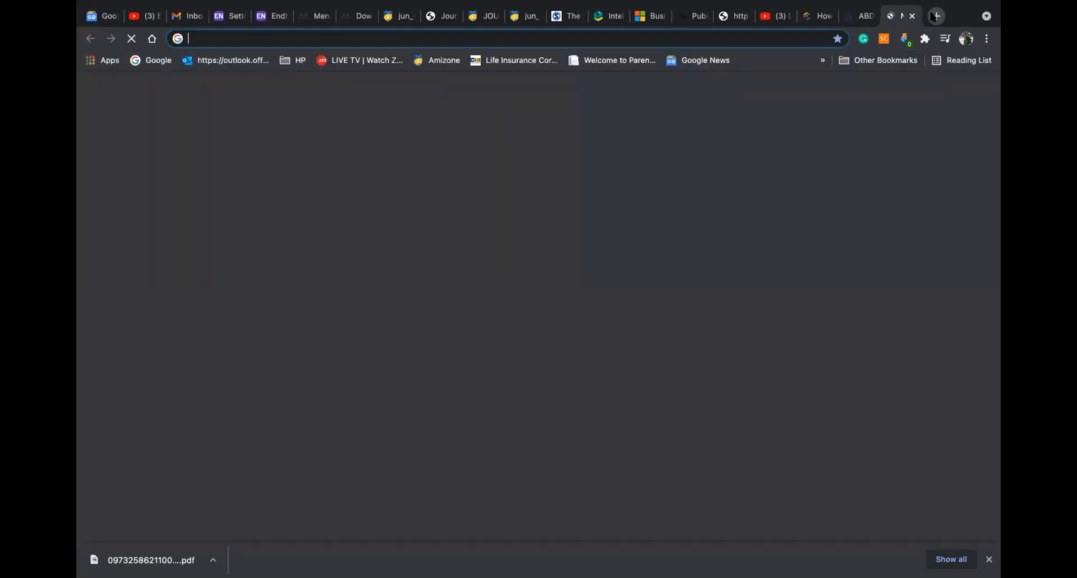
# Visit the Elsevier sign-in page in a new tab and close the Mendeley search tab
pyautogui.click(936, 15)
pyautogui.write('EL')
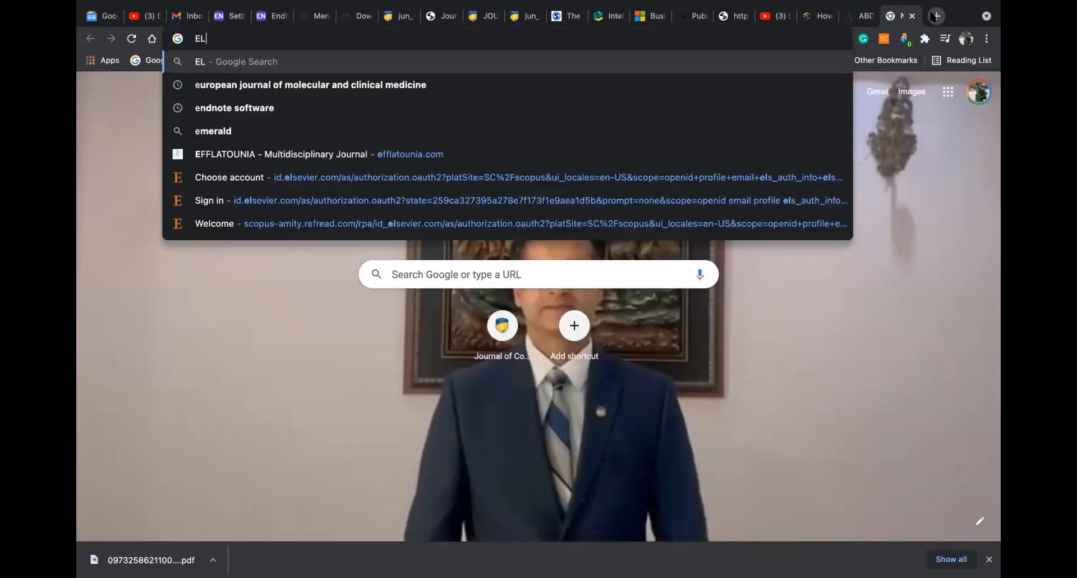
pyautogui.click(443, 202)
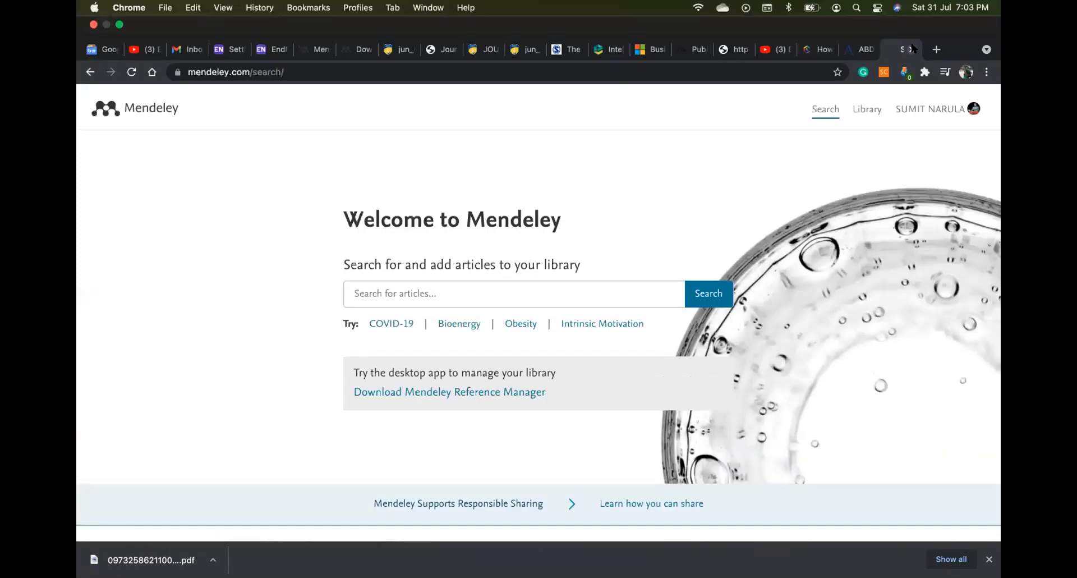
pyautogui.click(911, 49)
# Load scopus.com in a new tab, backing out of a mistaken Google search first
pyautogui.click(936, 49)
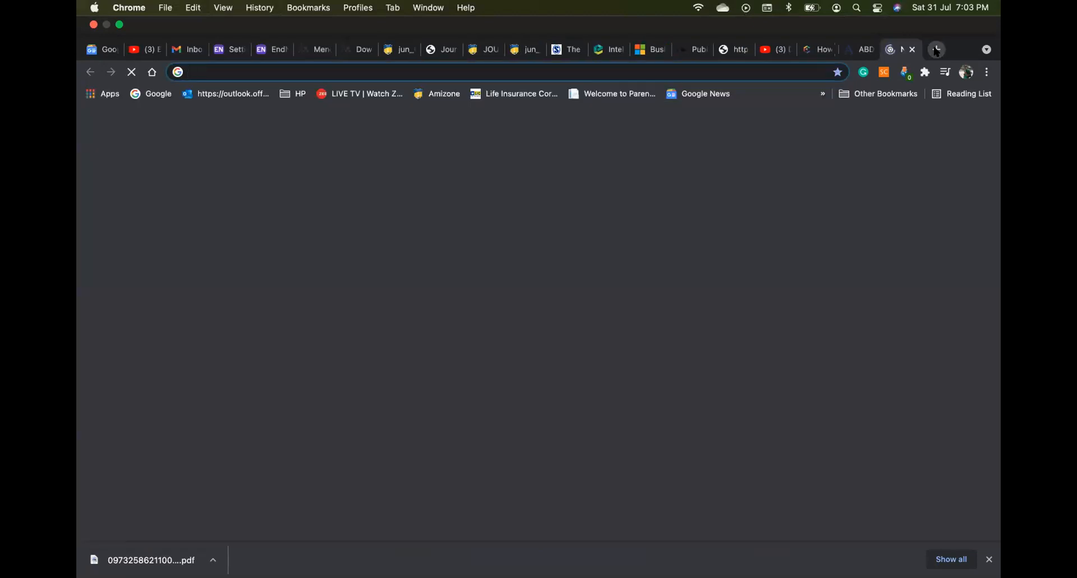
pyautogui.write('SCOPUS')
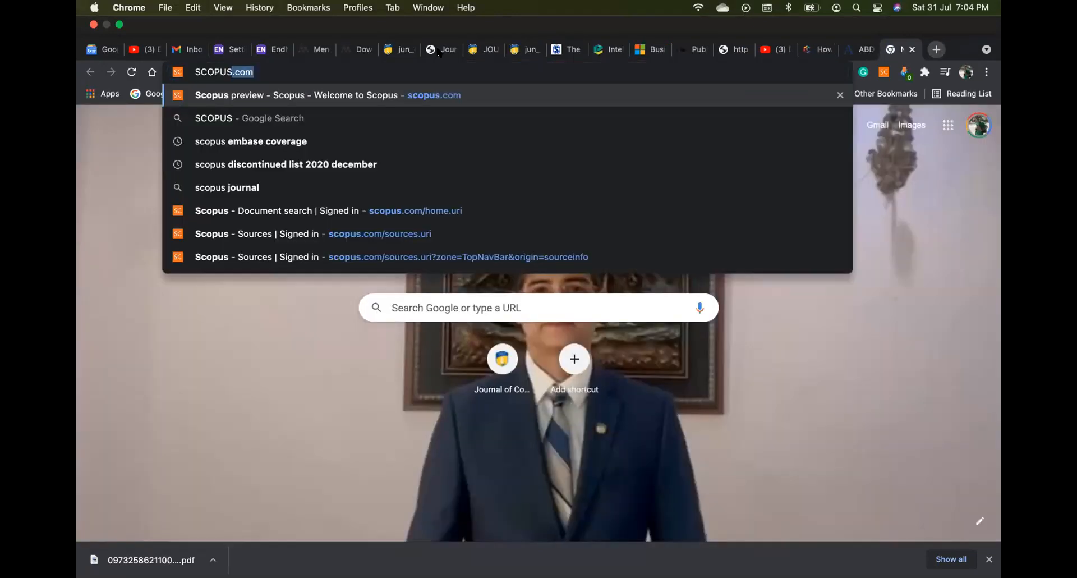
pyautogui.click(373, 107)
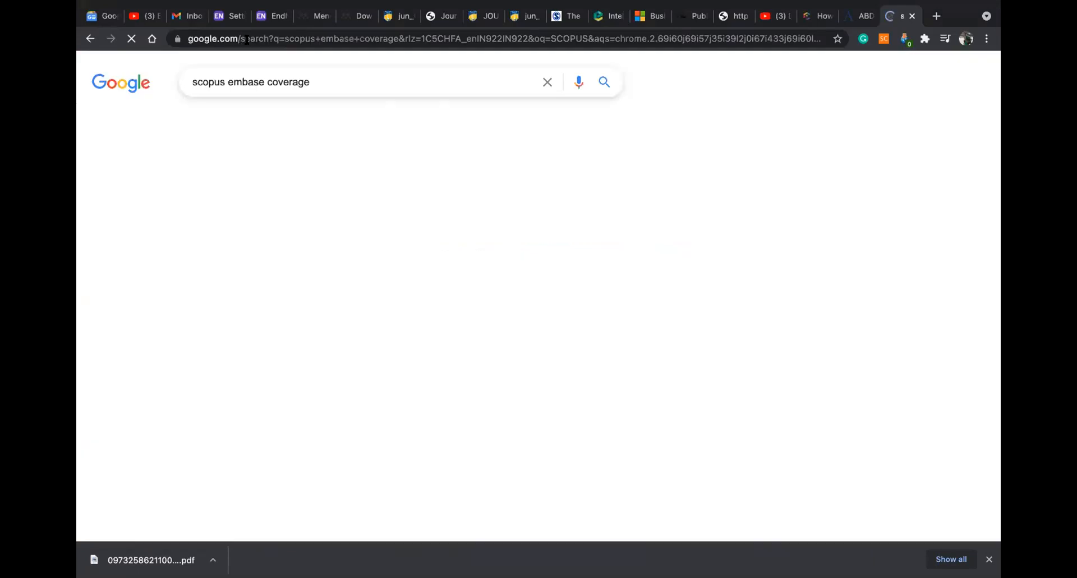
pyautogui.click(90, 38)
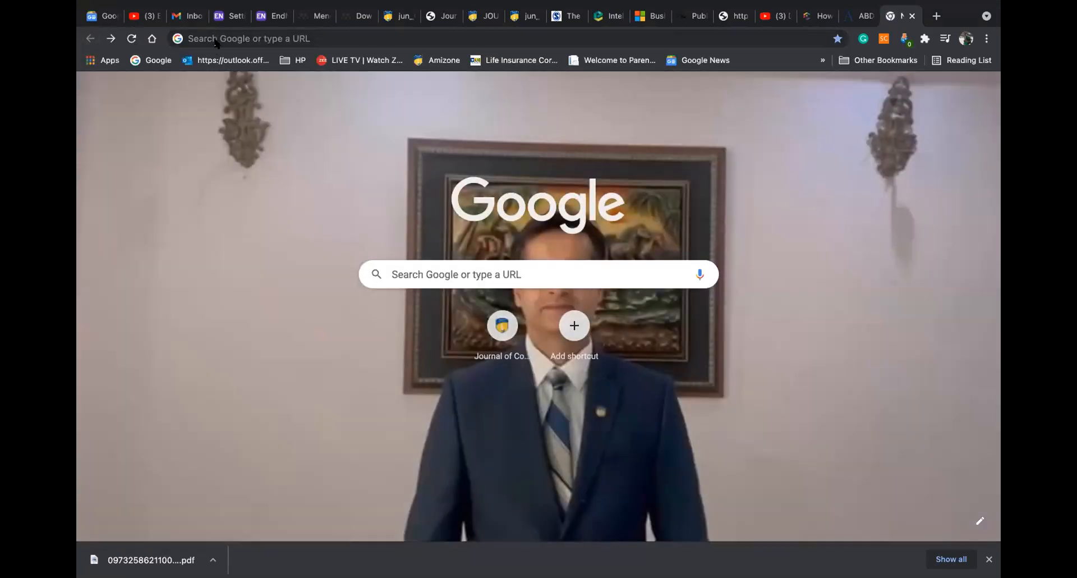
pyautogui.click(215, 39)
pyautogui.write('SCOPUS.com')
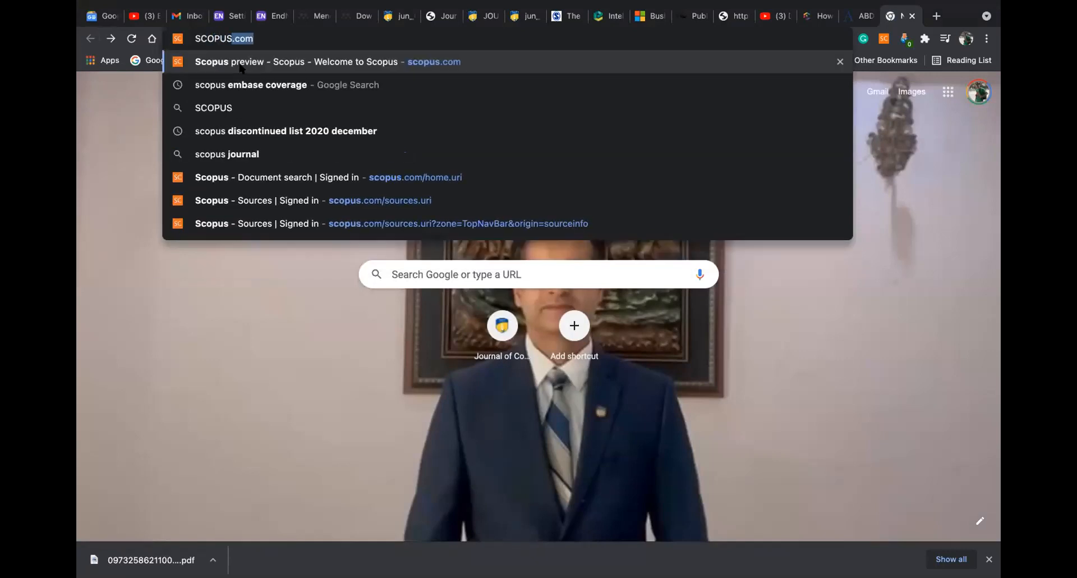
pyautogui.click(240, 67)
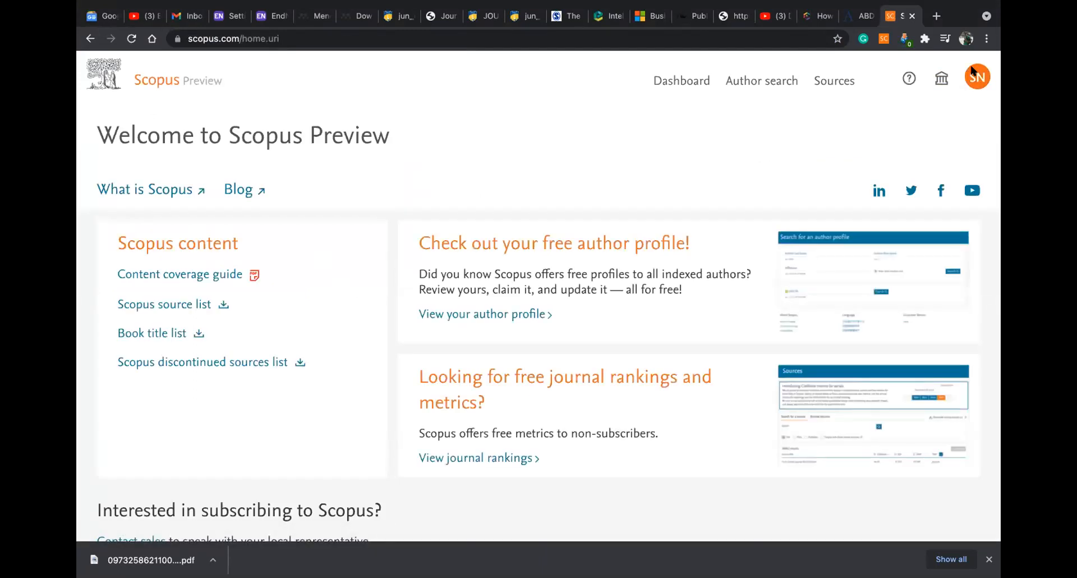
# Search Scopus Sources for 'Journal of Critical Reviews' and open its source details
pyautogui.click(820, 86)
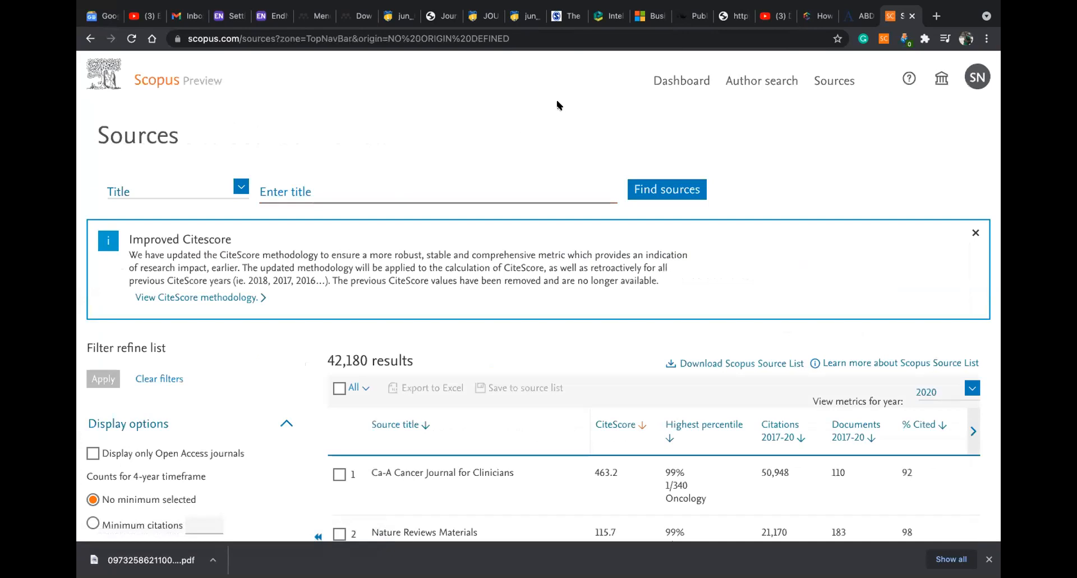
pyautogui.click(357, 192)
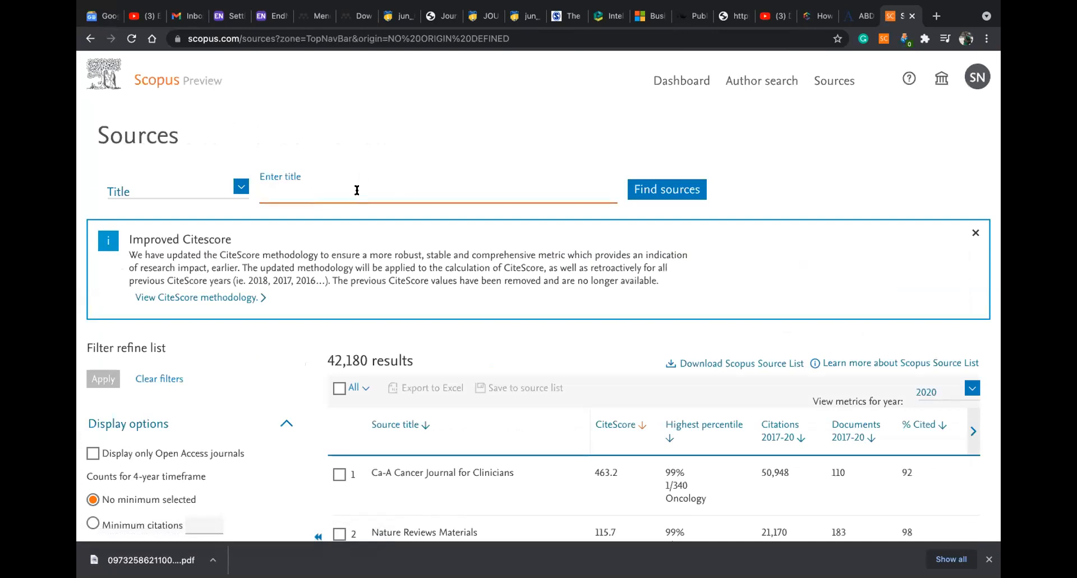
pyautogui.write('JOURNAL OF CRI')
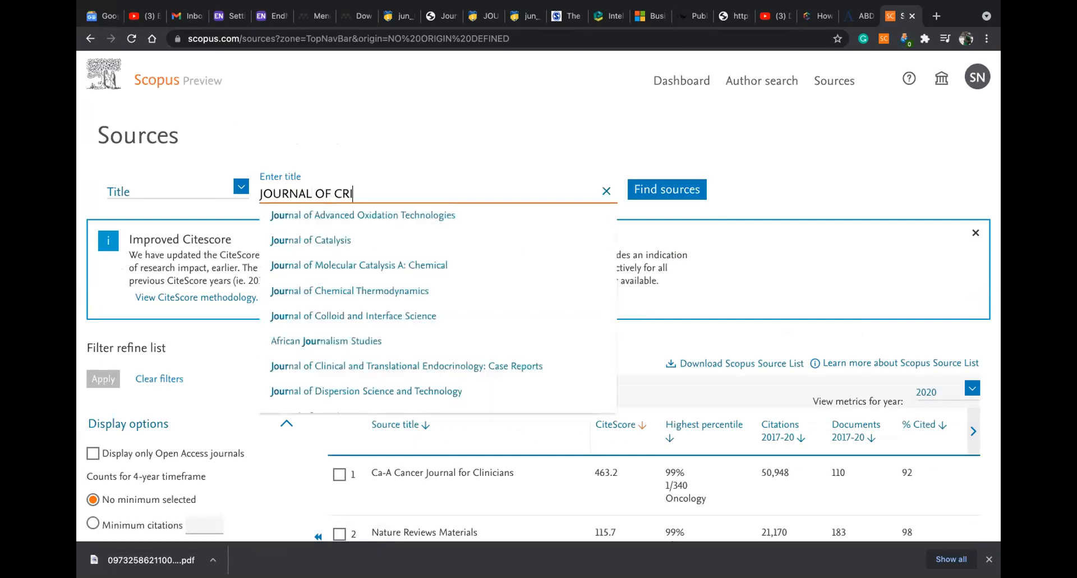
pyautogui.write('TICAL ')
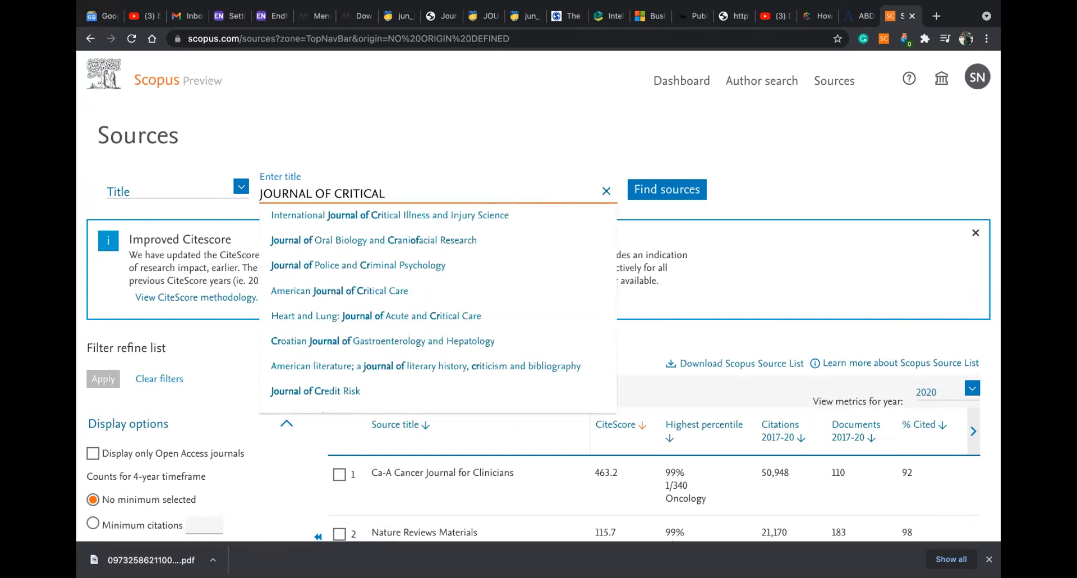
pyautogui.write('REV')
pyautogui.click(324, 240)
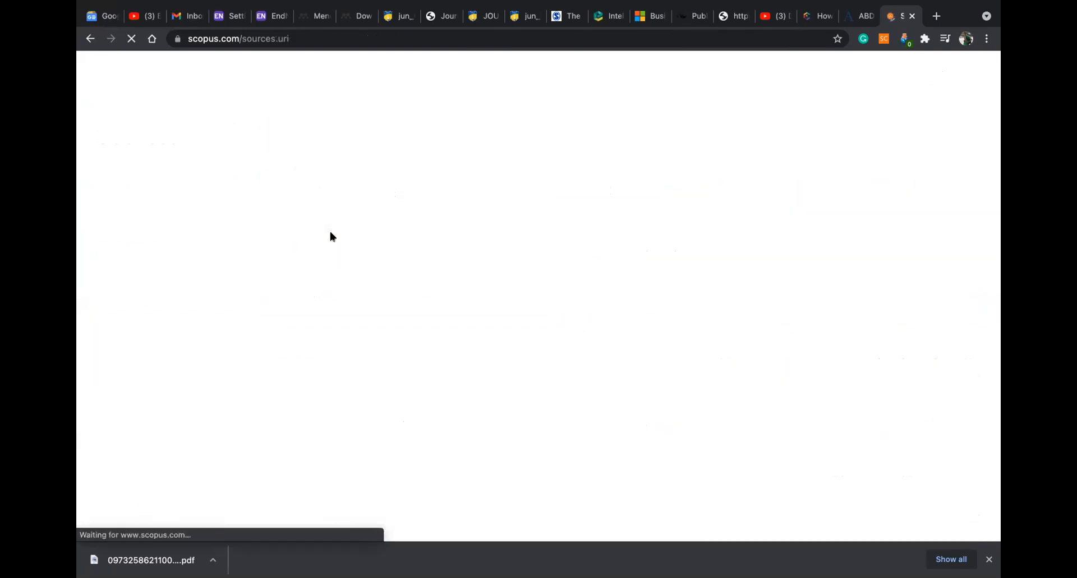
pyautogui.scroll(-5, 348, 234)
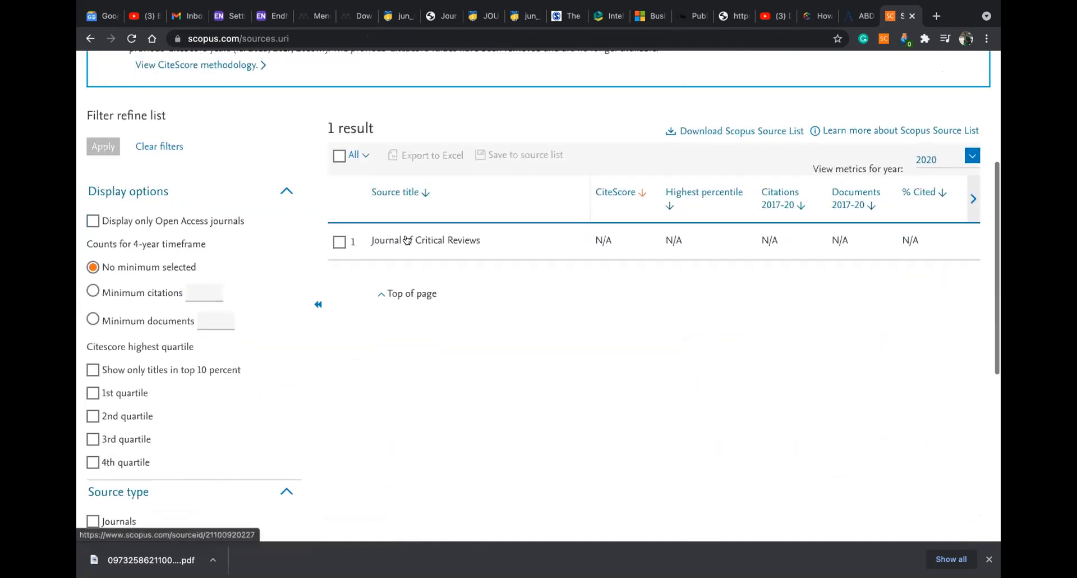
pyautogui.click(408, 246)
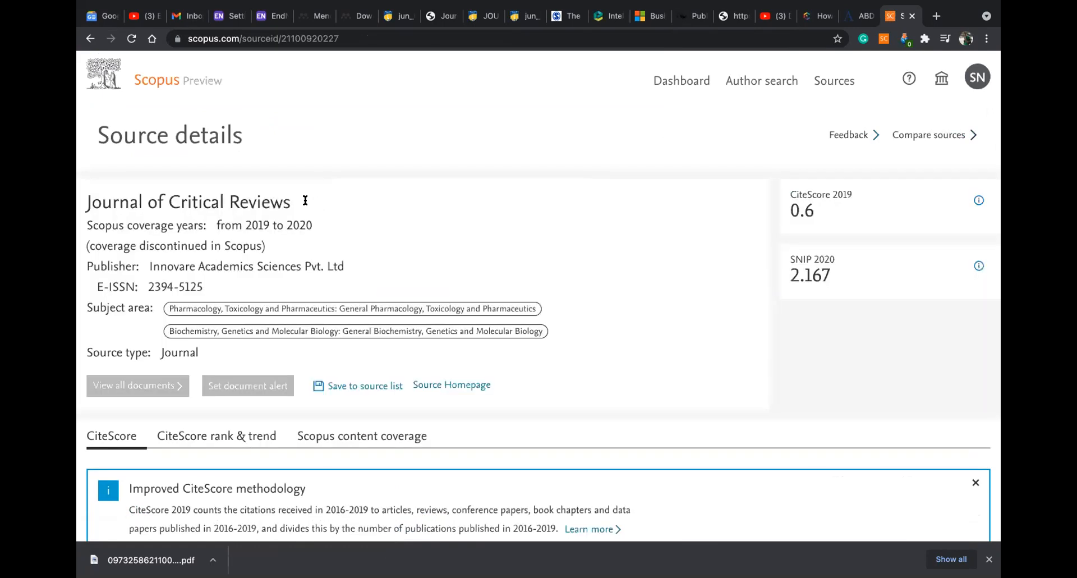
# Show the journal's Scopus content coverage by year and highlight its two subject areas
pyautogui.scroll(-1, 308, 205)
pyautogui.moveTo(266, 182); pyautogui.dragTo(126, 184)
pyautogui.click(88, 191)
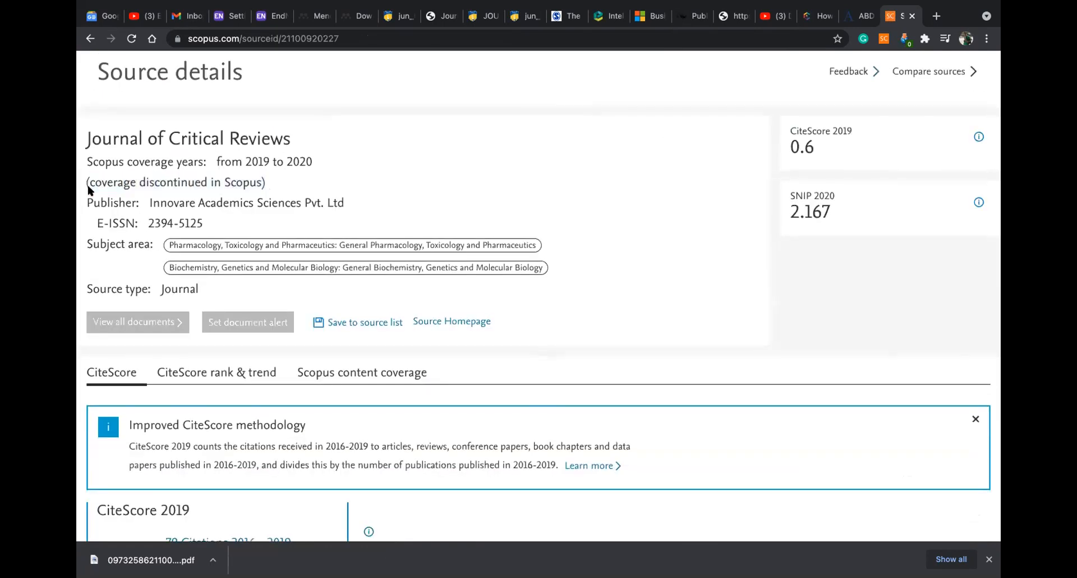
pyautogui.scroll(-2, 540, 184)
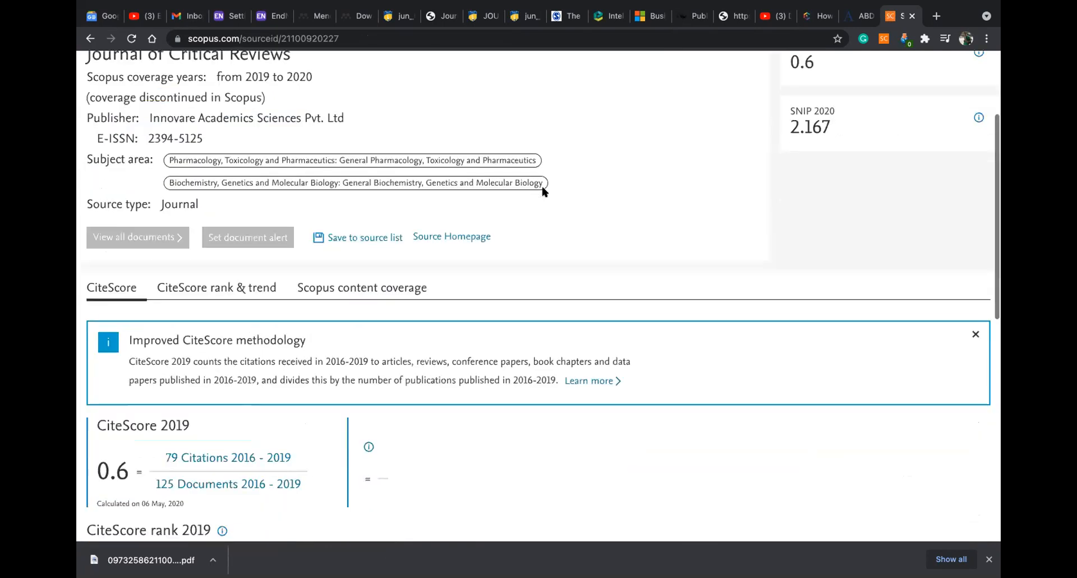
pyautogui.click(373, 289)
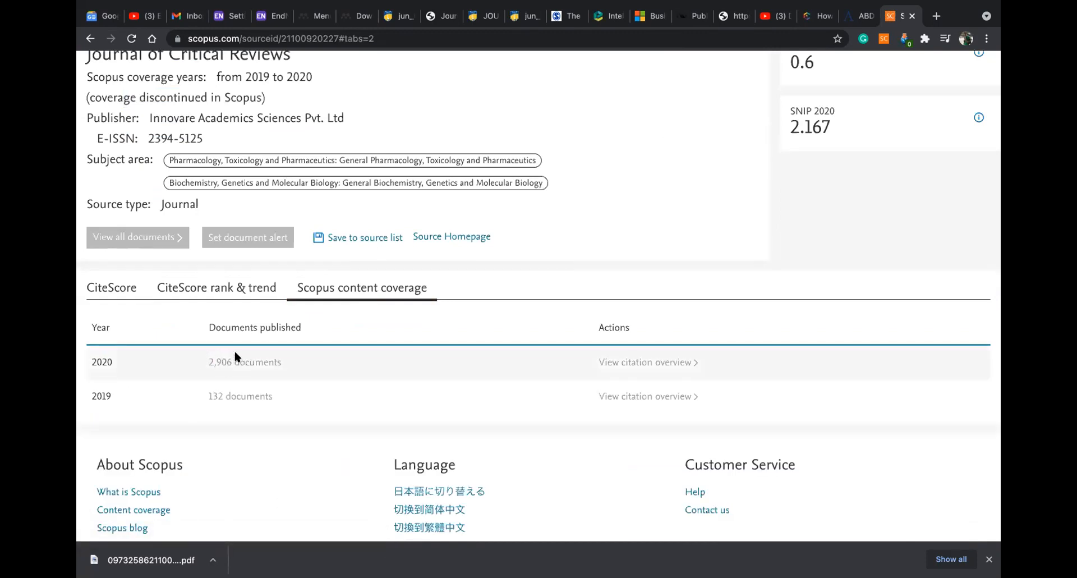
pyautogui.scroll(1, 335, 285)
pyautogui.moveTo(168, 198); pyautogui.dragTo(547, 221)
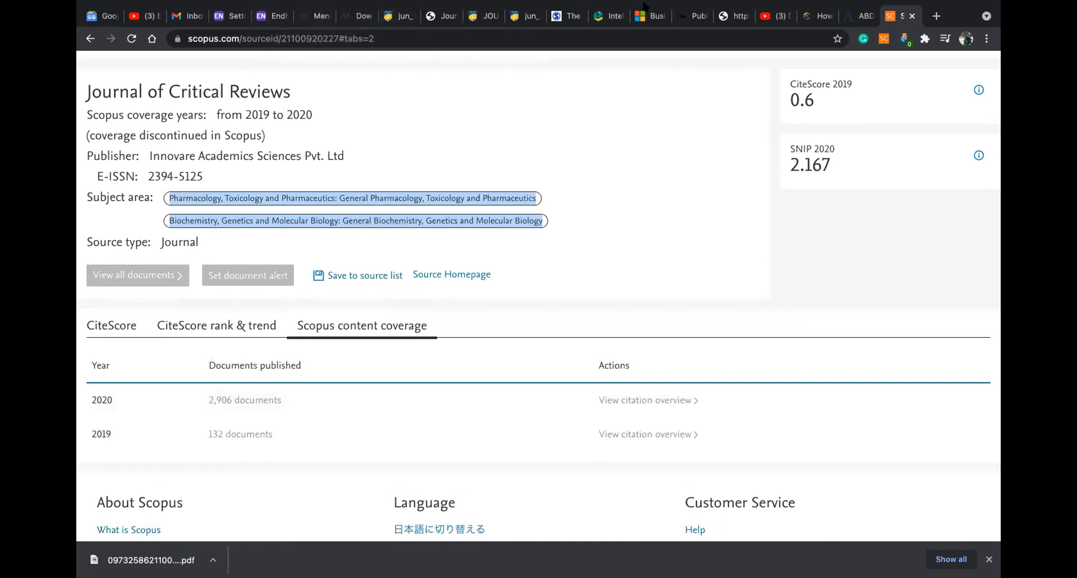
# On jcreview.com, highlight the journal's scope subjects: Management, Social Science and Humanities
pyautogui.click(443, 15)
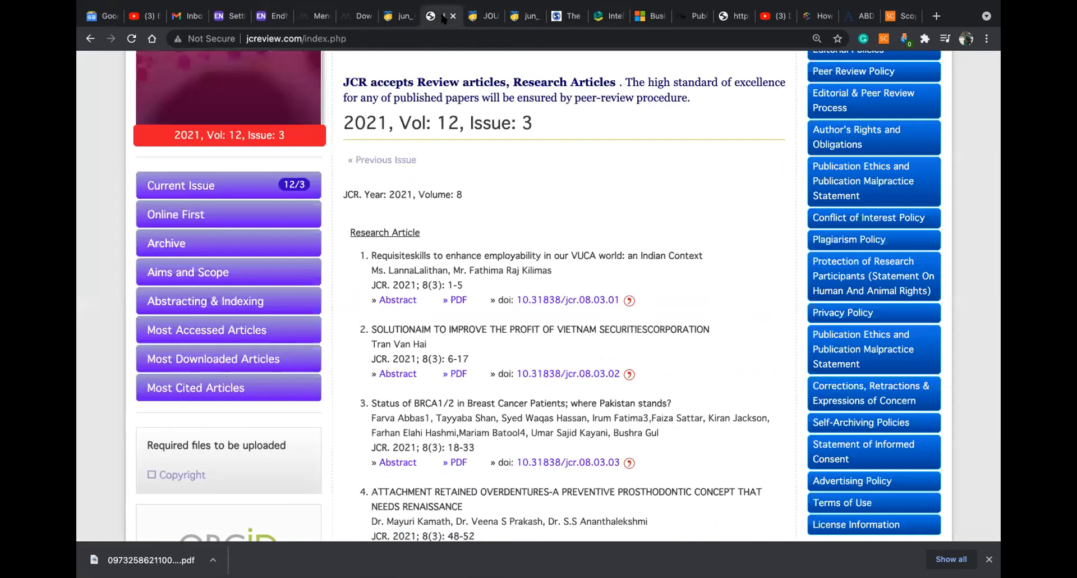
pyautogui.scroll(10, 486, 243)
pyautogui.scroll(-1, 486, 242)
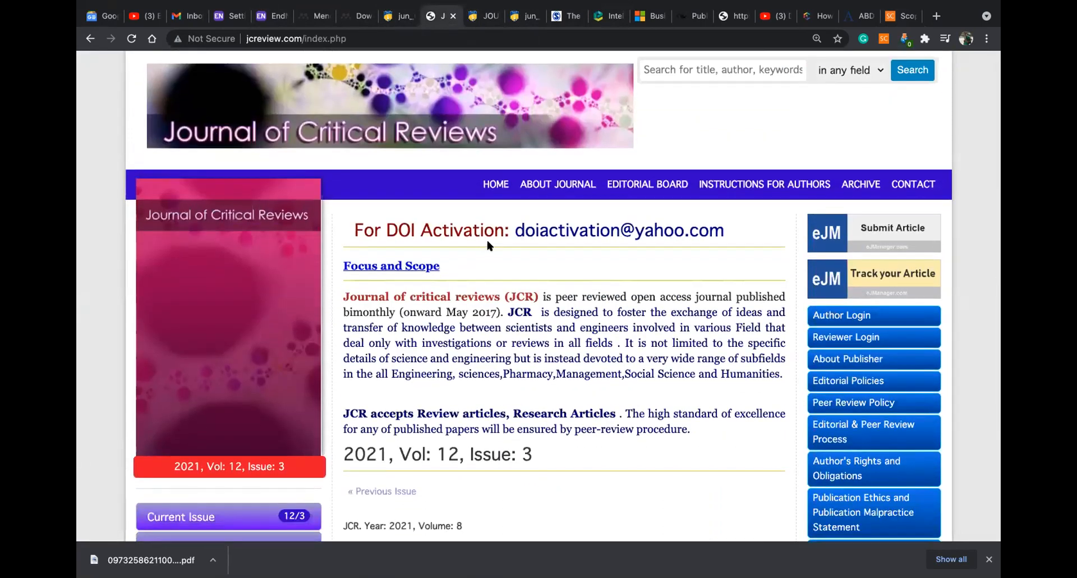
pyautogui.scroll(-3, 486, 246)
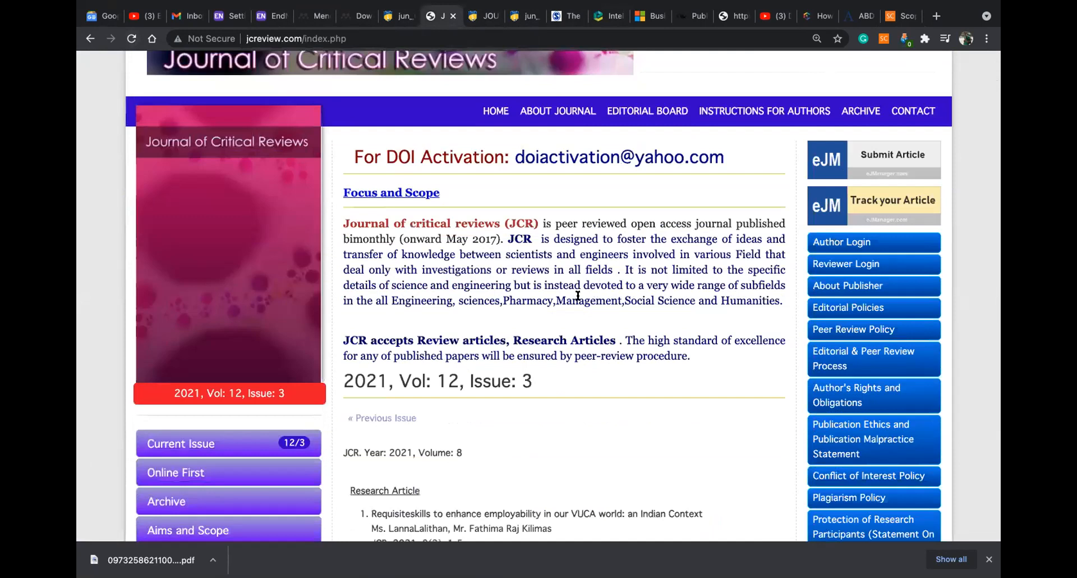
pyautogui.moveTo(555, 300); pyautogui.dragTo(595, 301)
pyautogui.moveTo(738, 300); pyautogui.dragTo(787, 305)
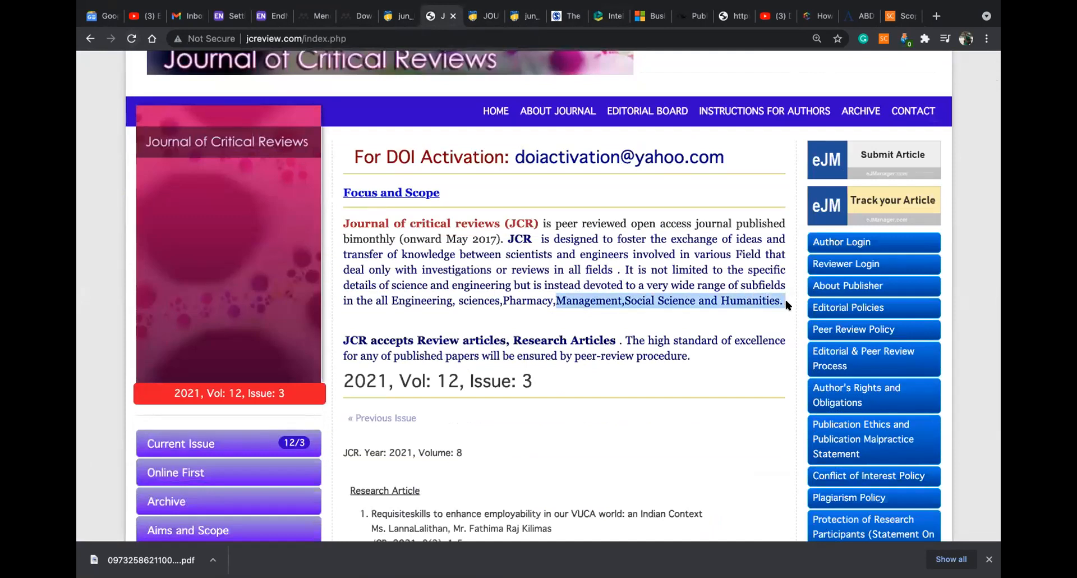
pyautogui.scroll(5, 787, 305)
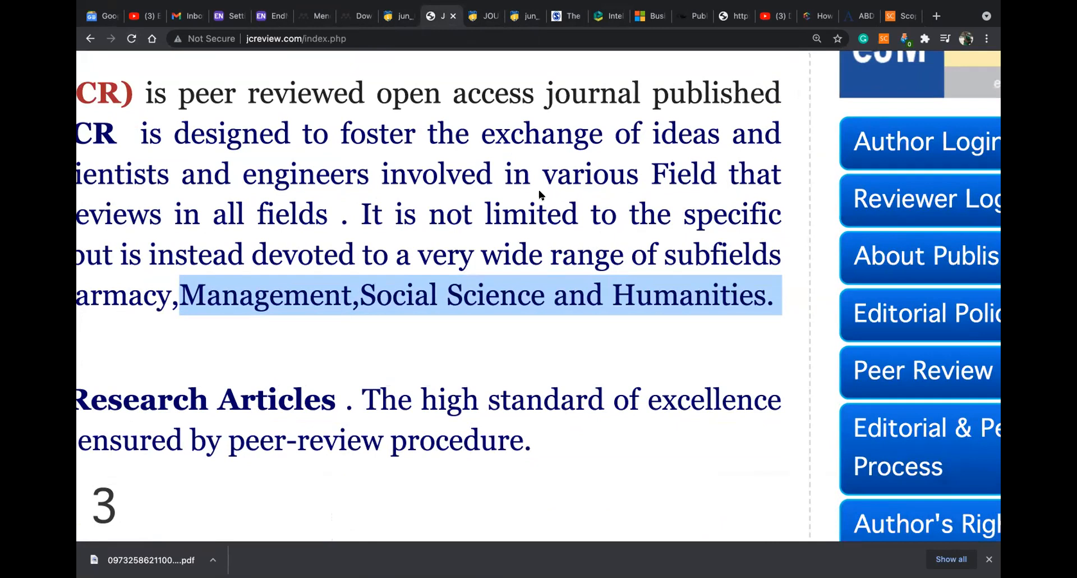
pyautogui.scroll(-5, 538, 195)
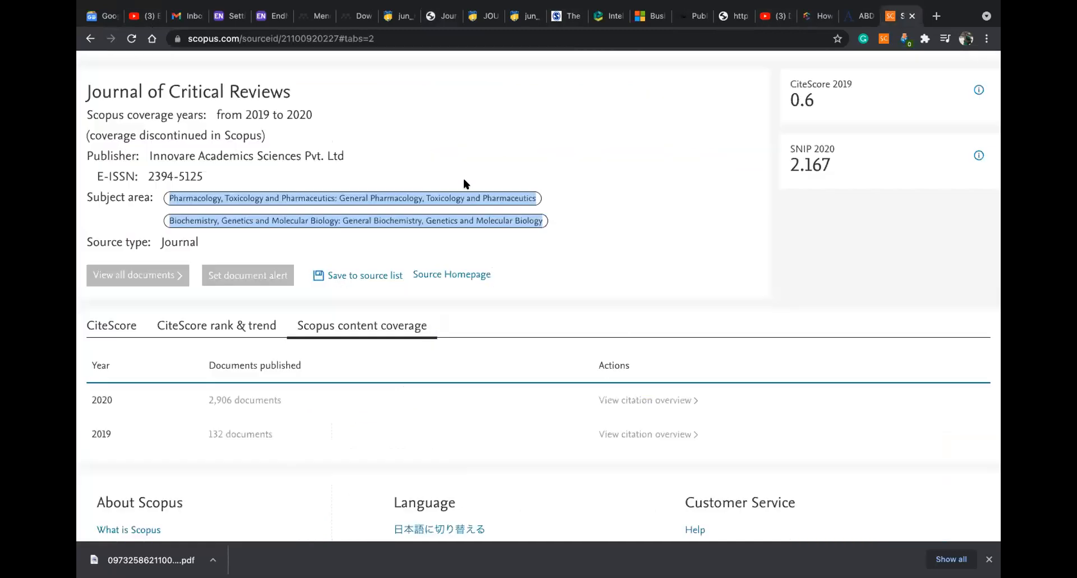
# Cross-check the journal's Scopus source page and its website, then bring the Word document forward
pyautogui.click(897, 16)
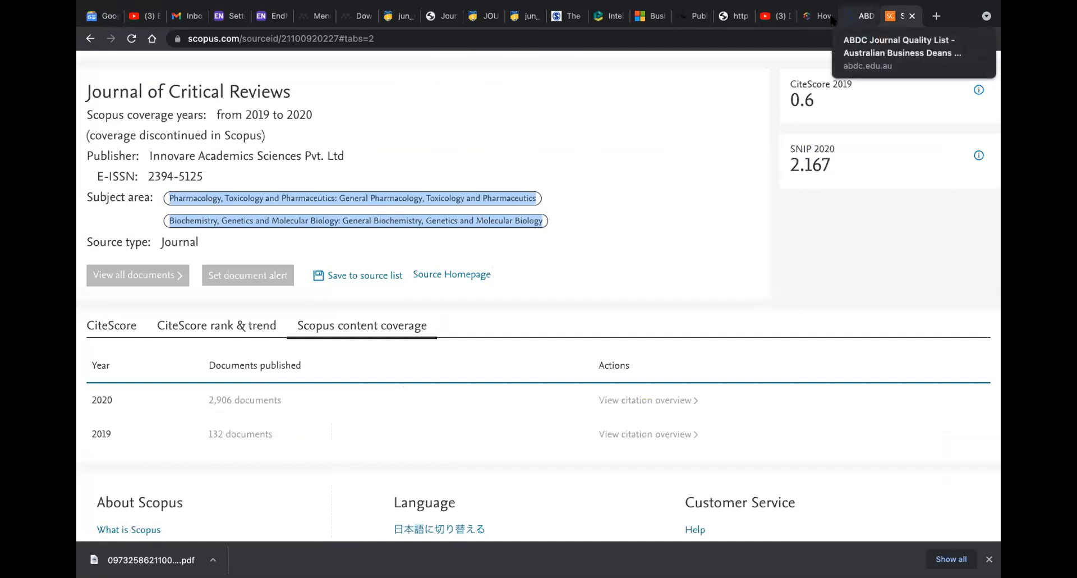
pyautogui.click(452, 17)
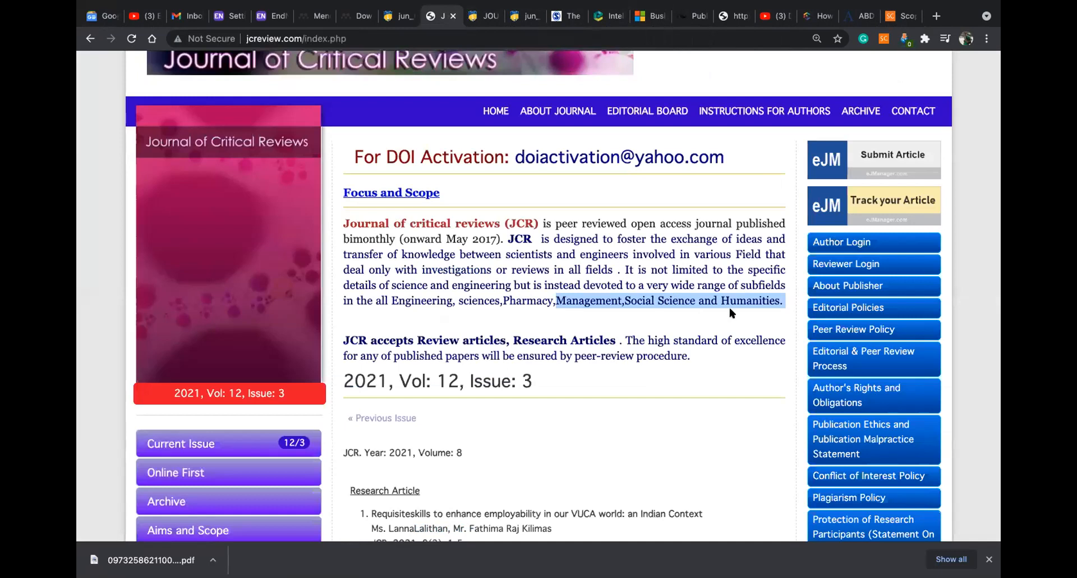
pyautogui.scroll(-6, 729, 308)
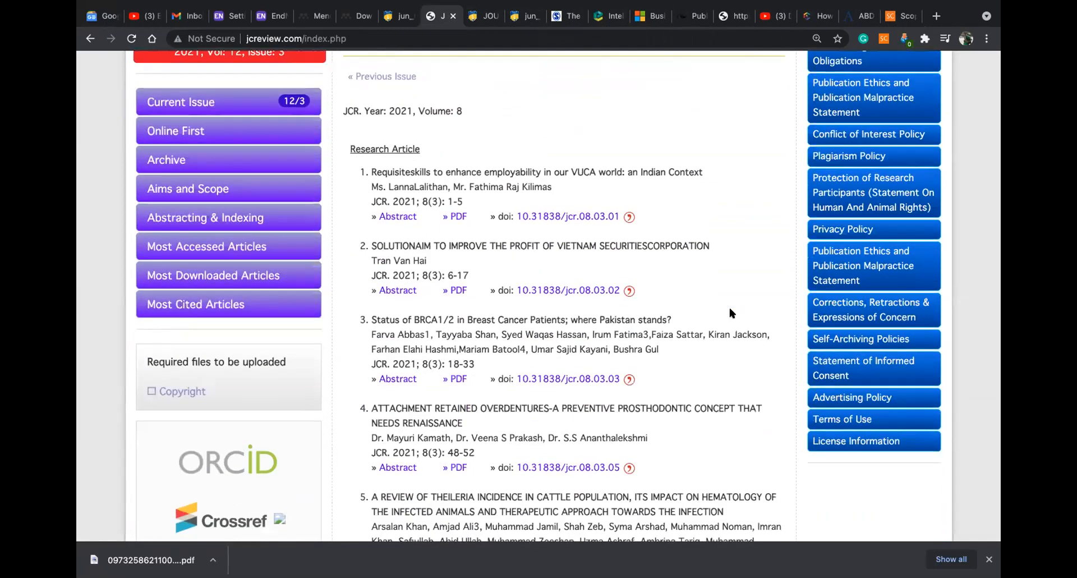
pyautogui.scroll(8, 728, 305)
pyautogui.scroll(-3, 598, 310)
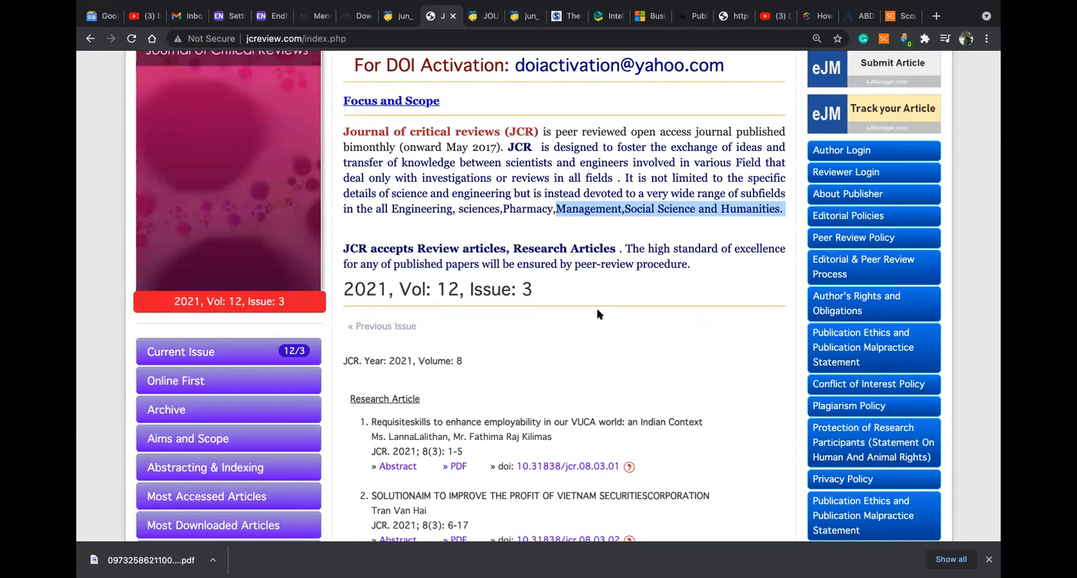
pyautogui.moveTo(573, 558)
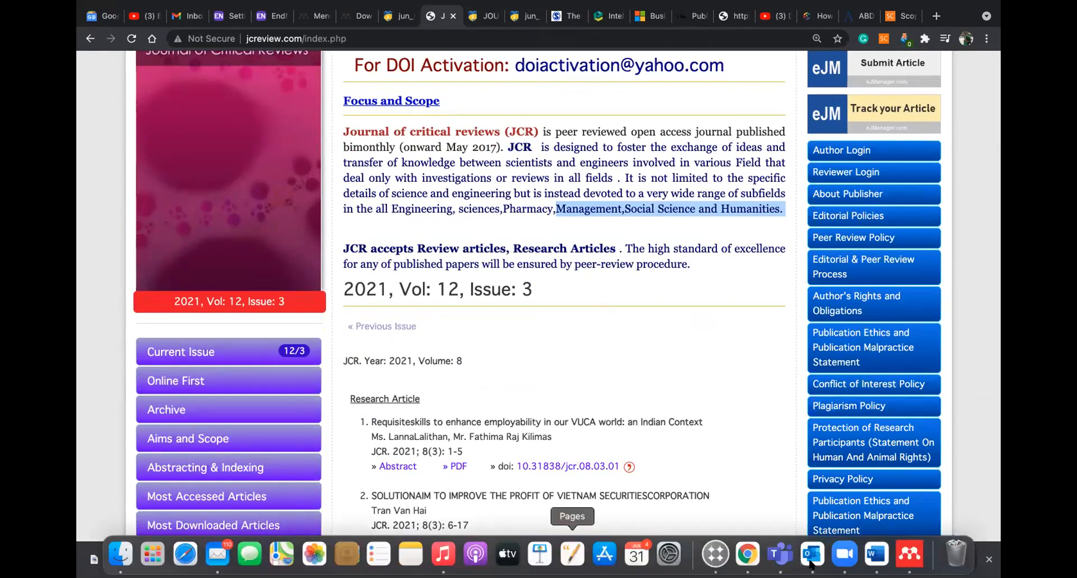
pyautogui.click(873, 558)
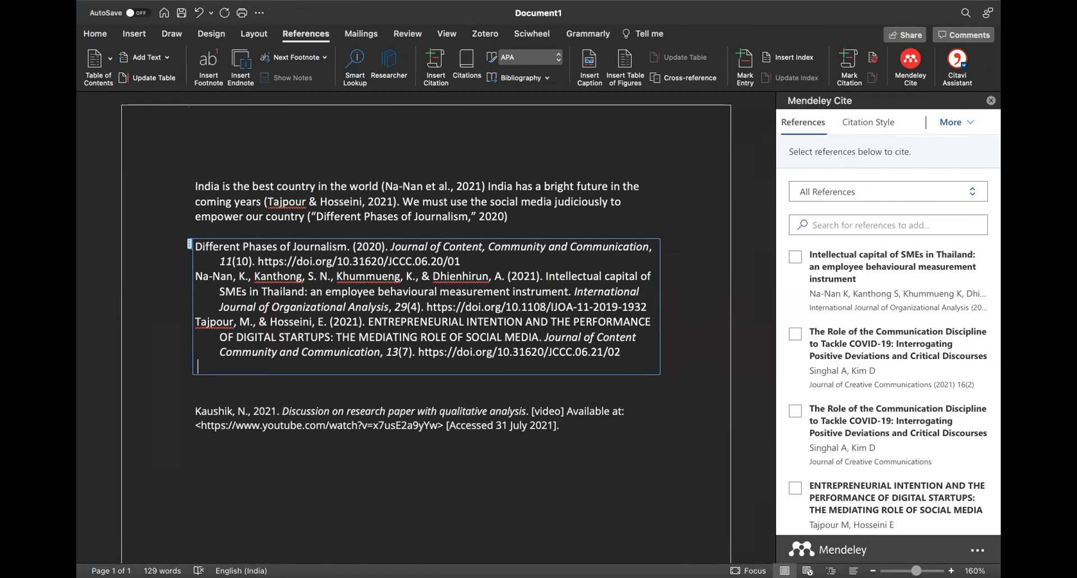
# Set the Word document aside and bring Google Chrome to the front
pyautogui.moveTo(808, 567)
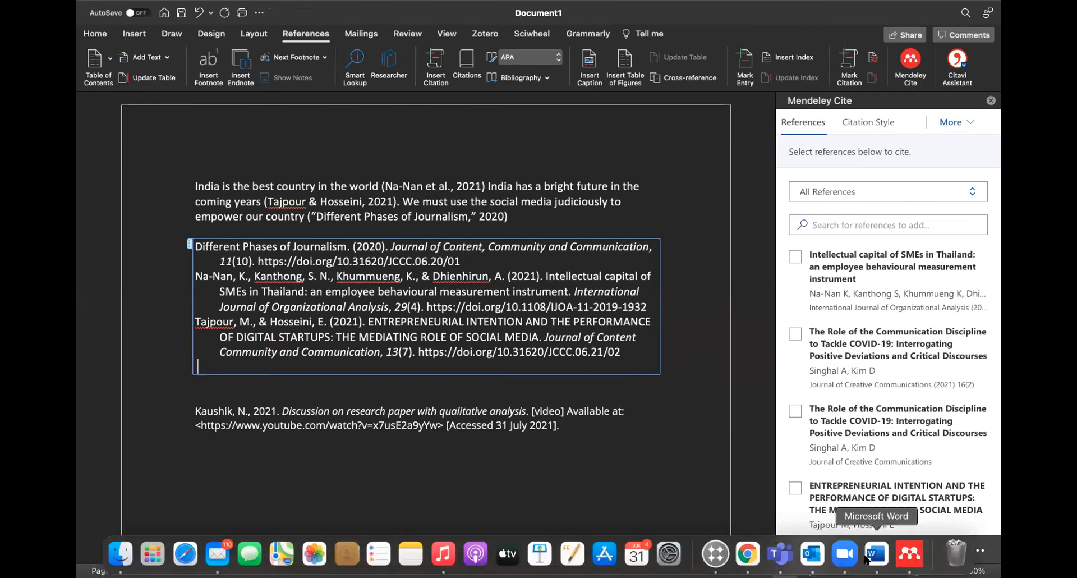
pyautogui.click(747, 553)
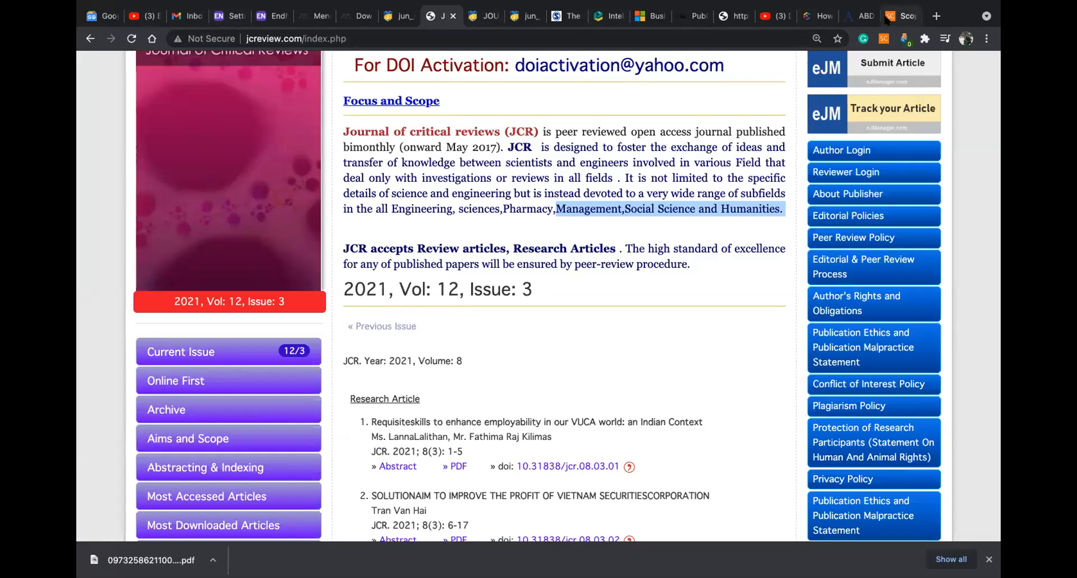
# In Scopus Sources, search 'PALARCH' and open PalArch's Journal of Archaeology of Egypt/Egyptology
pyautogui.click(895, 15)
pyautogui.scroll(3, 495, 105)
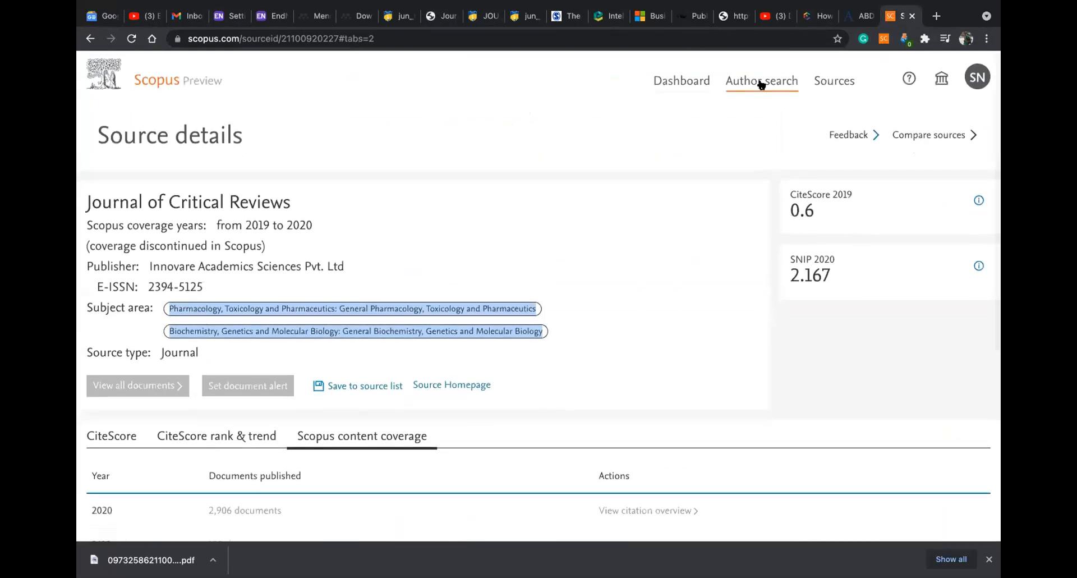
pyautogui.click(760, 81)
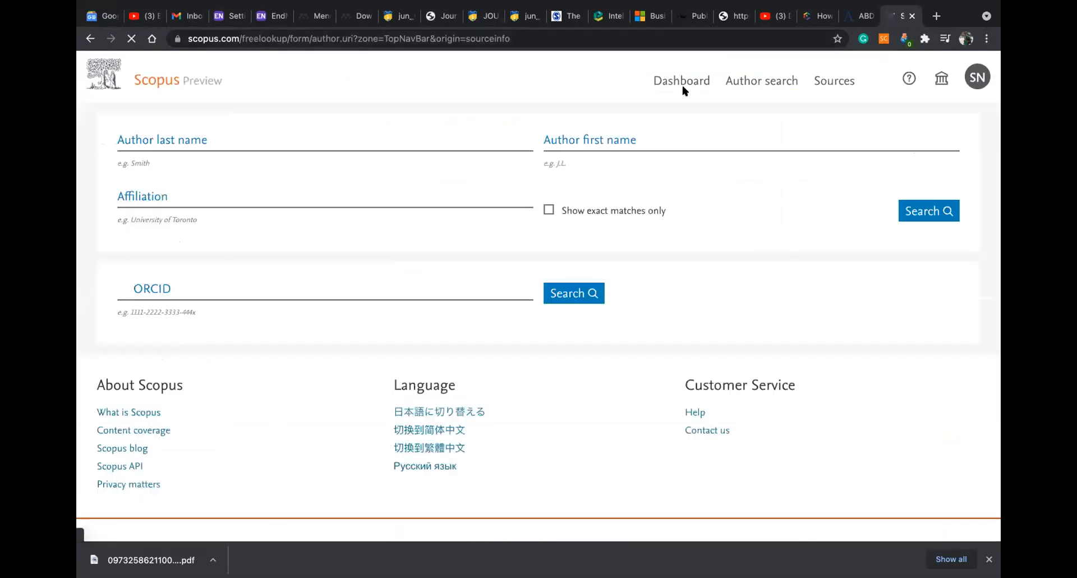
pyautogui.click(834, 80)
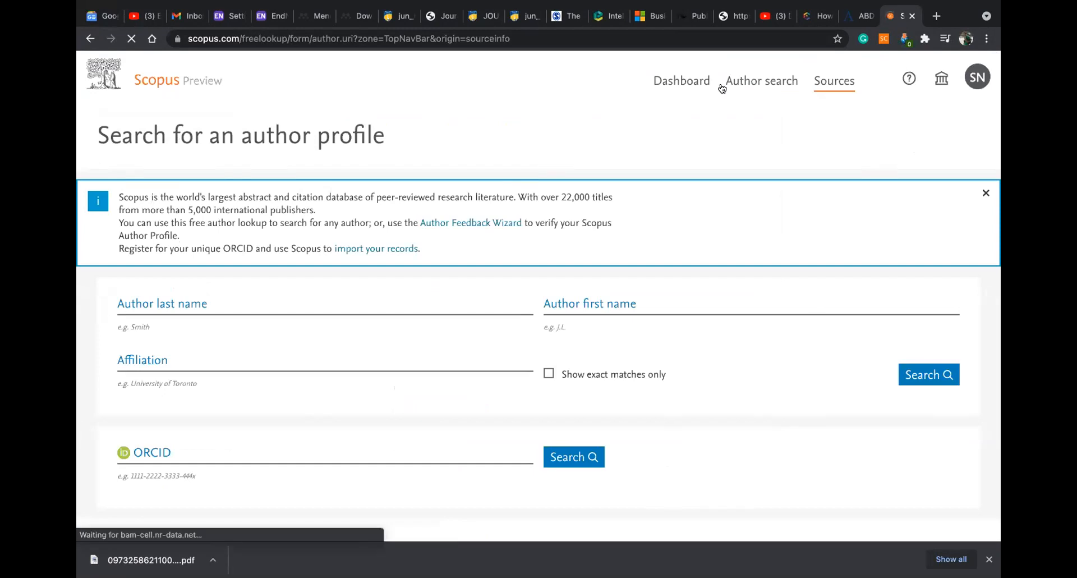
pyautogui.click(290, 192)
pyautogui.write('PALARCH')
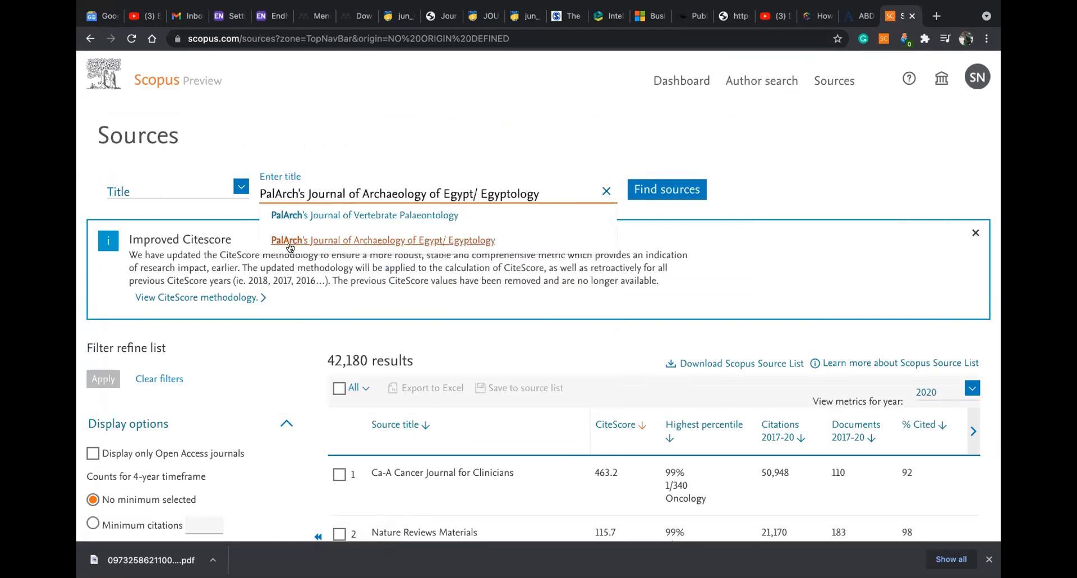
pyautogui.click(289, 241)
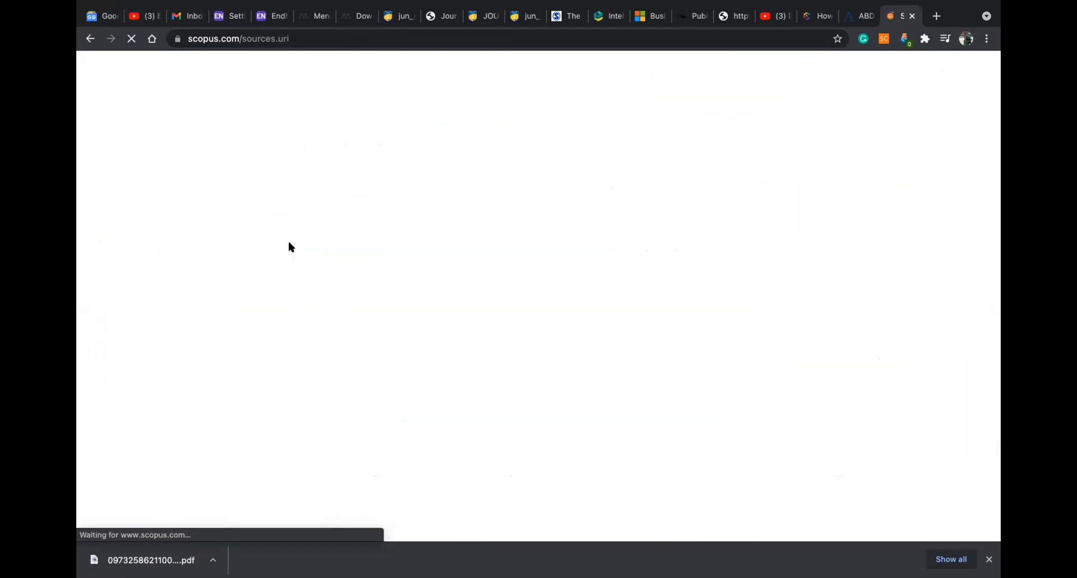
pyautogui.scroll(-4, 365, 262)
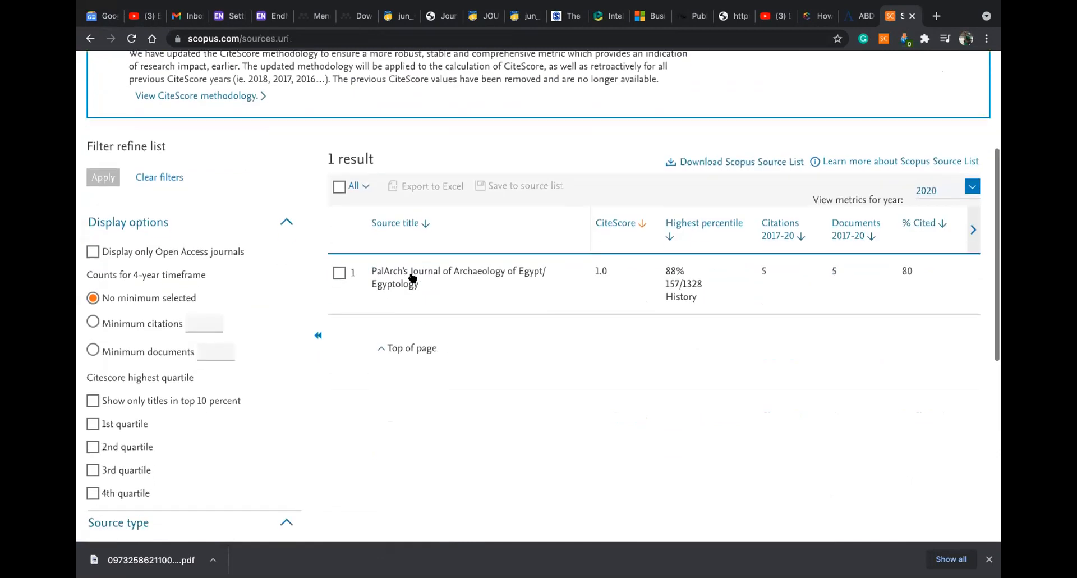
pyautogui.click(390, 277)
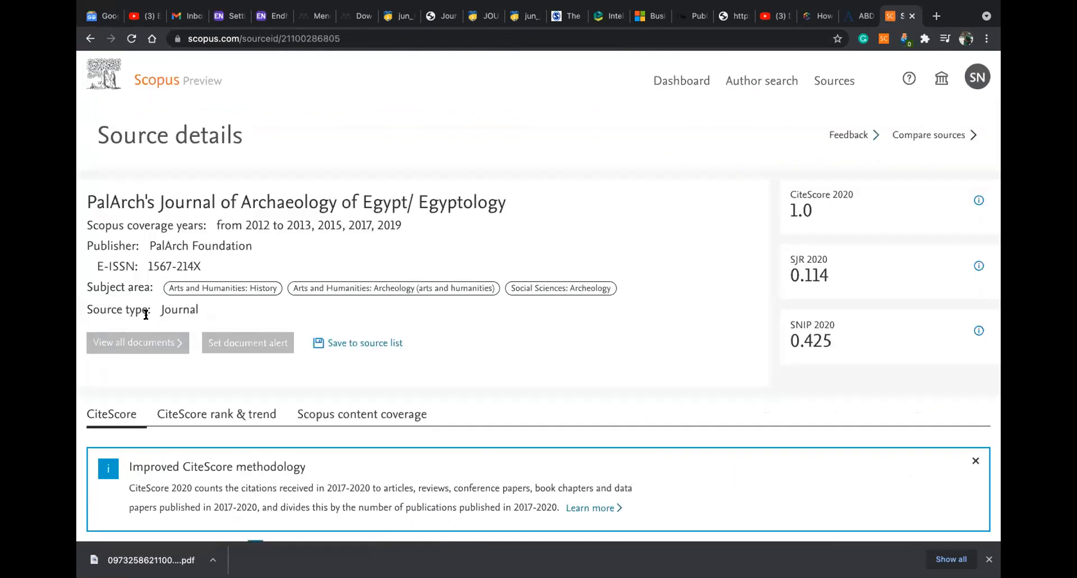
# Show the journal's yearly Scopus content coverage, ending in 2019, and copy its title
pyautogui.scroll(-2, 278, 258)
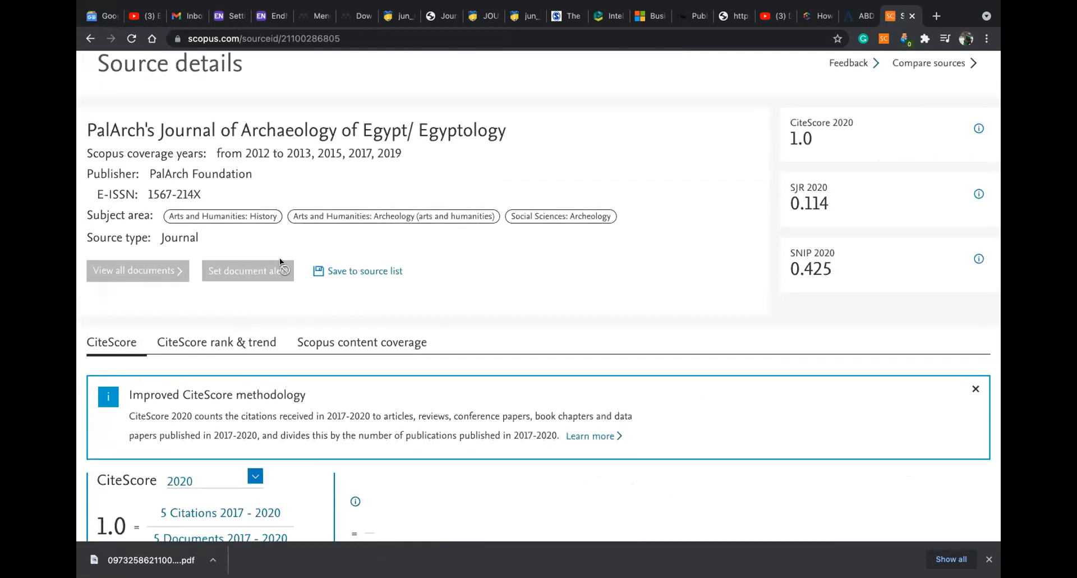
pyautogui.scroll(-2, 340, 246)
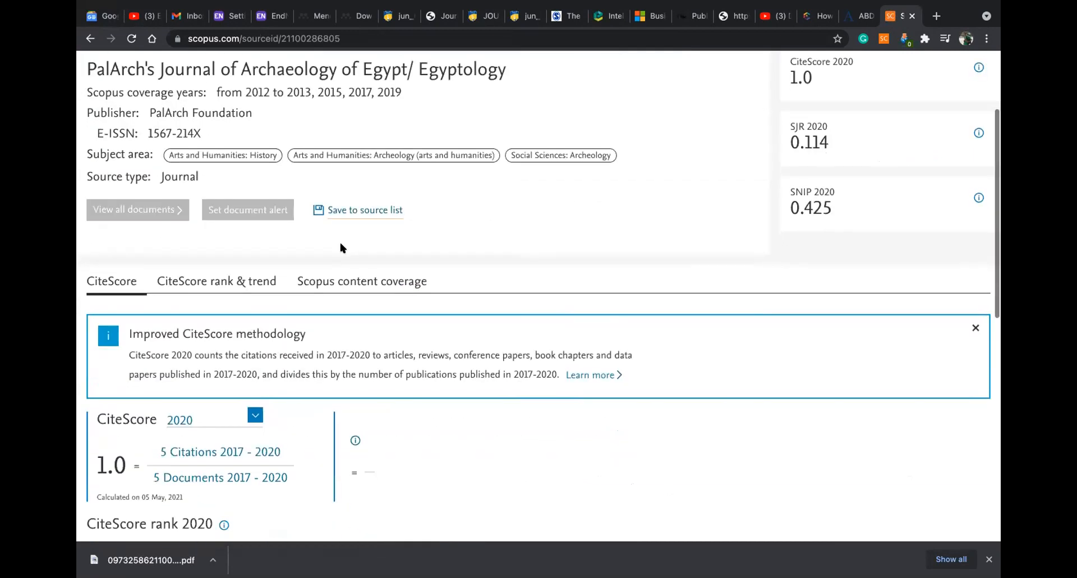
pyautogui.click(348, 282)
pyautogui.scroll(-3, 228, 236)
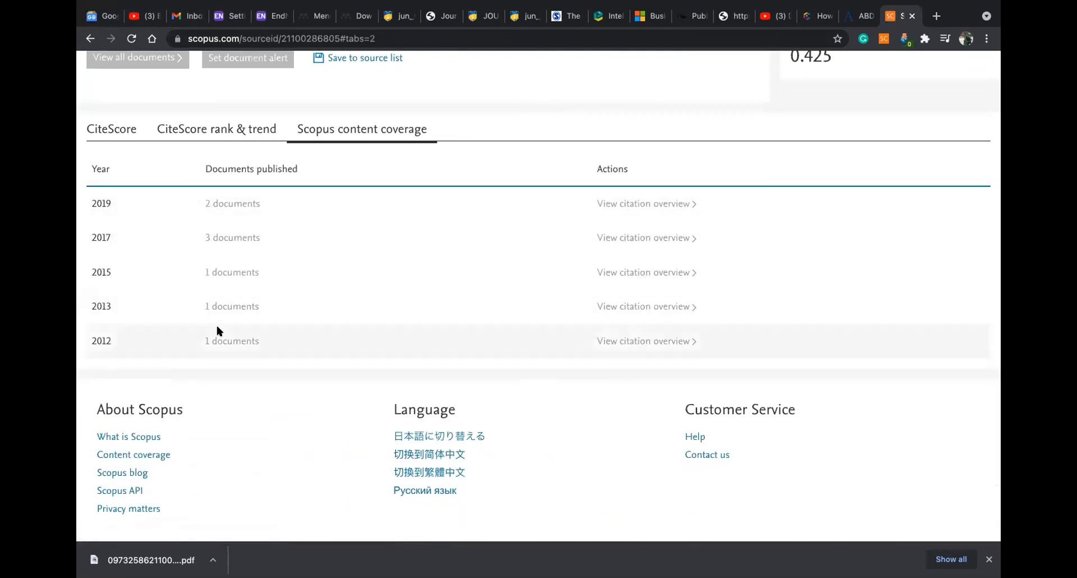
pyautogui.scroll(2, 232, 257)
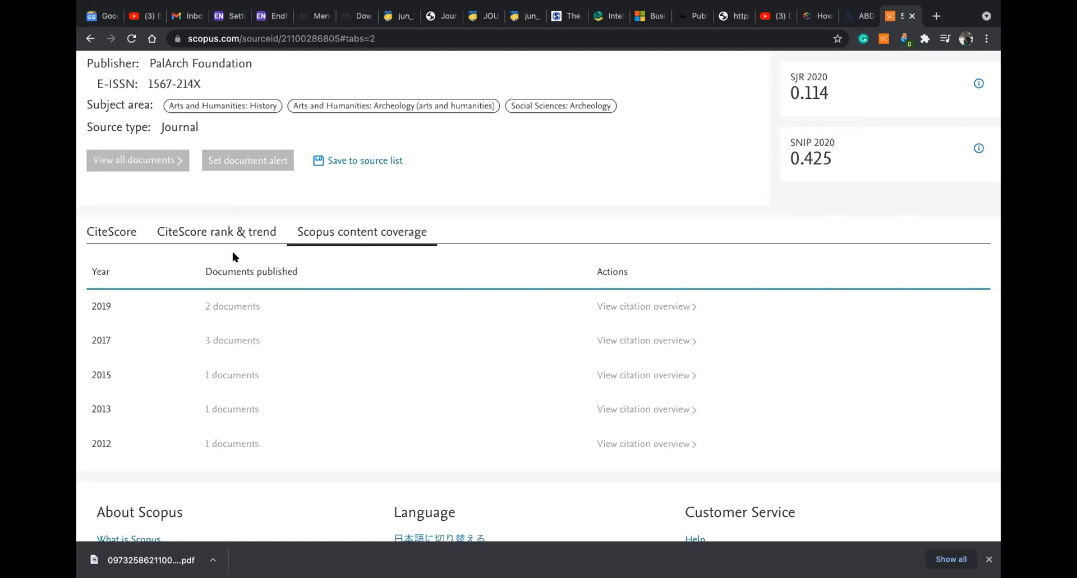
pyautogui.scroll(4, 755, 247)
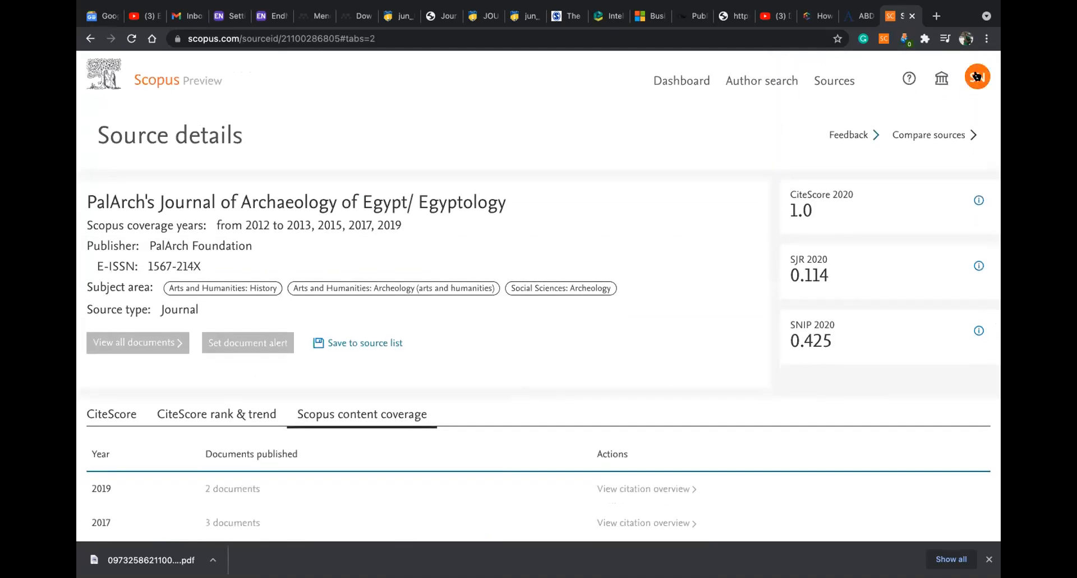
pyautogui.scroll(-3, 504, 187)
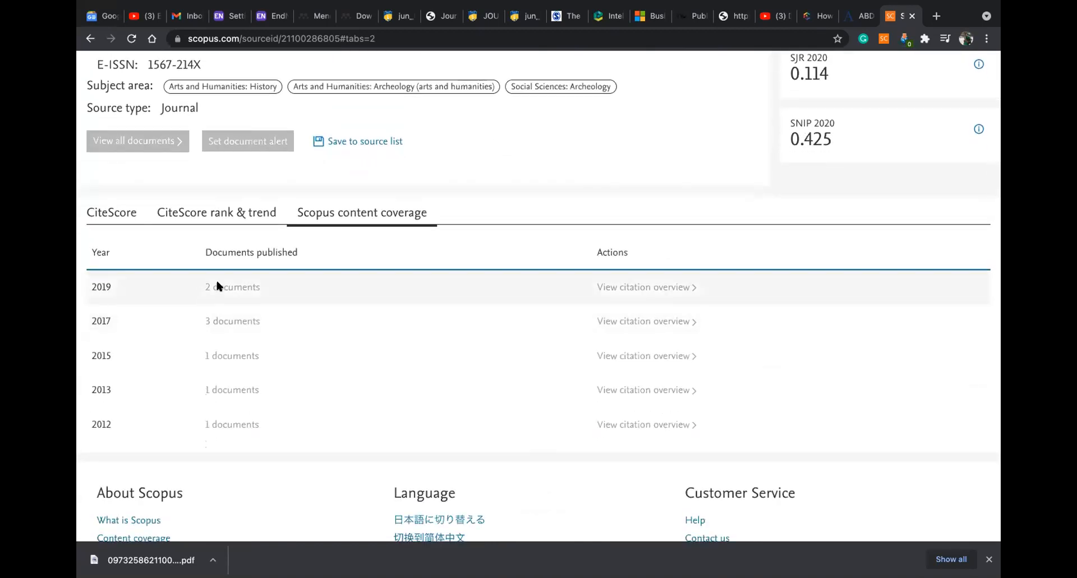
pyautogui.scroll(2, 218, 286)
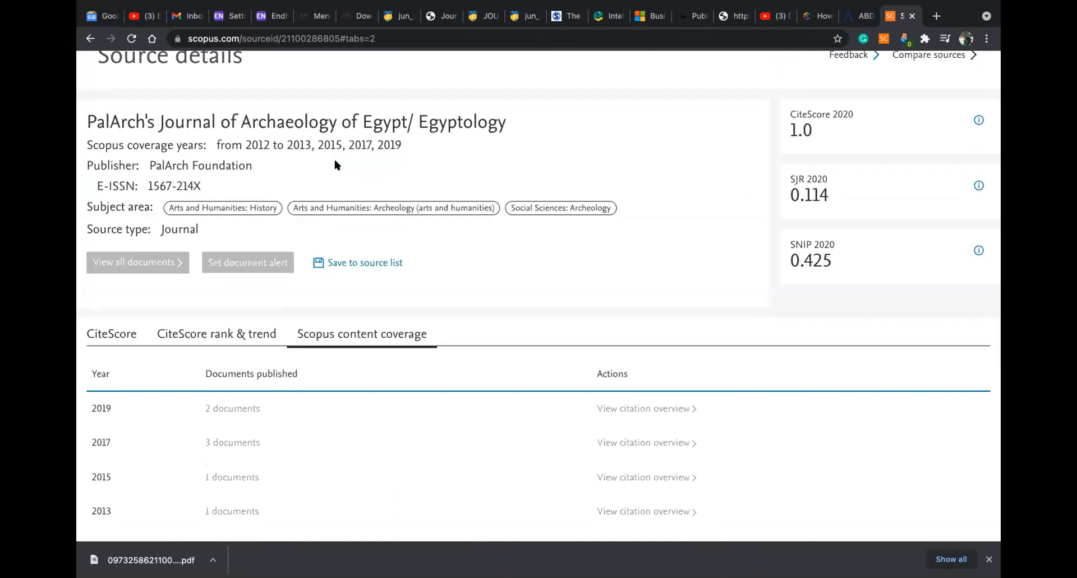
pyautogui.scroll(2, 333, 163)
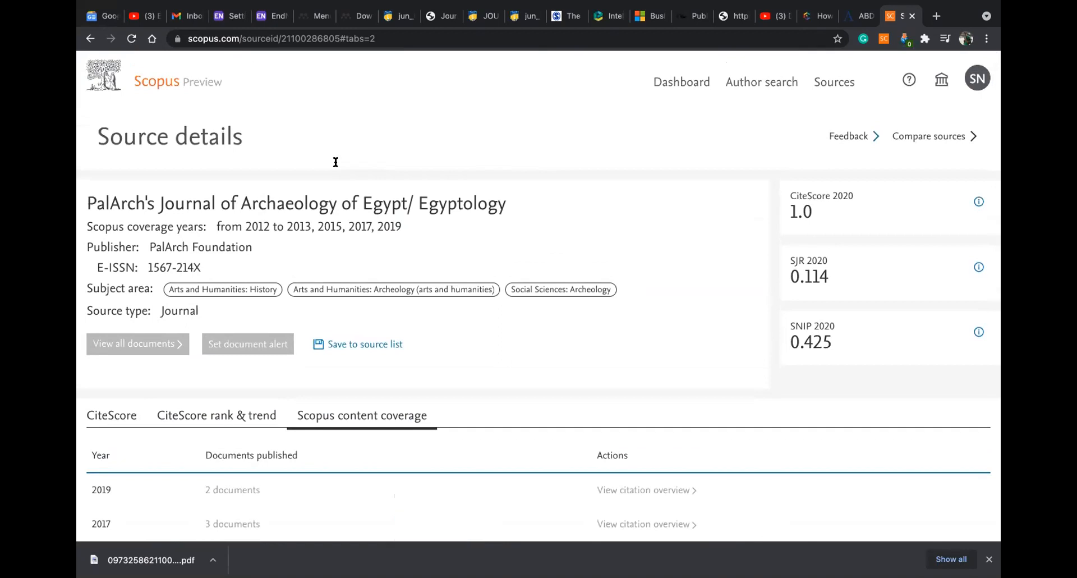
pyautogui.scroll(-2, 335, 162)
pyautogui.scroll(2, 336, 162)
pyautogui.moveTo(506, 201); pyautogui.dragTo(79, 199)
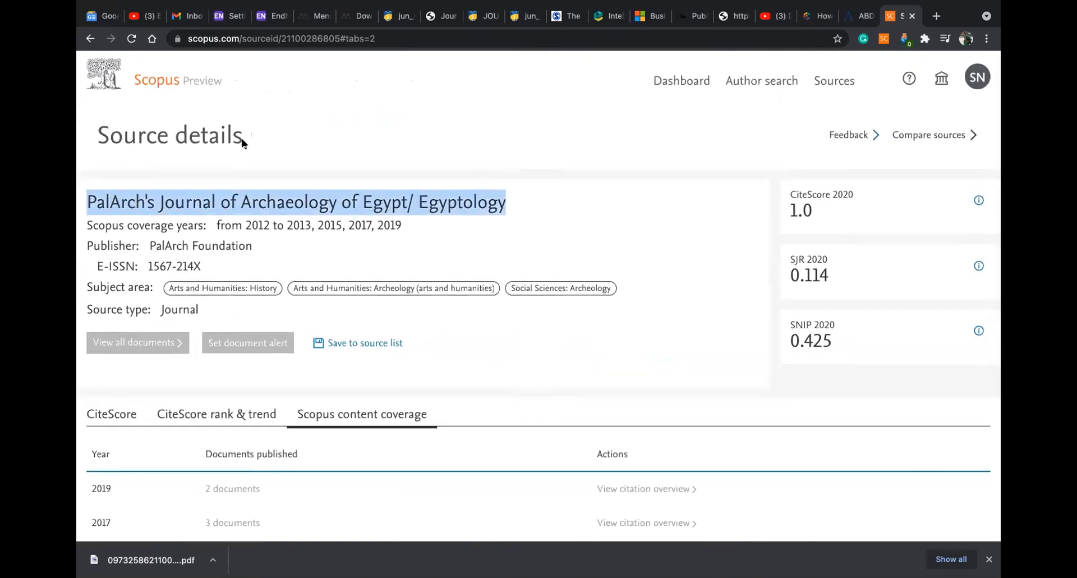
# Search the web for the copied journal title and open the archives.palarch.nl site
pyautogui.click(936, 16)
pyautogui.hotkey('ctrl', 'v')
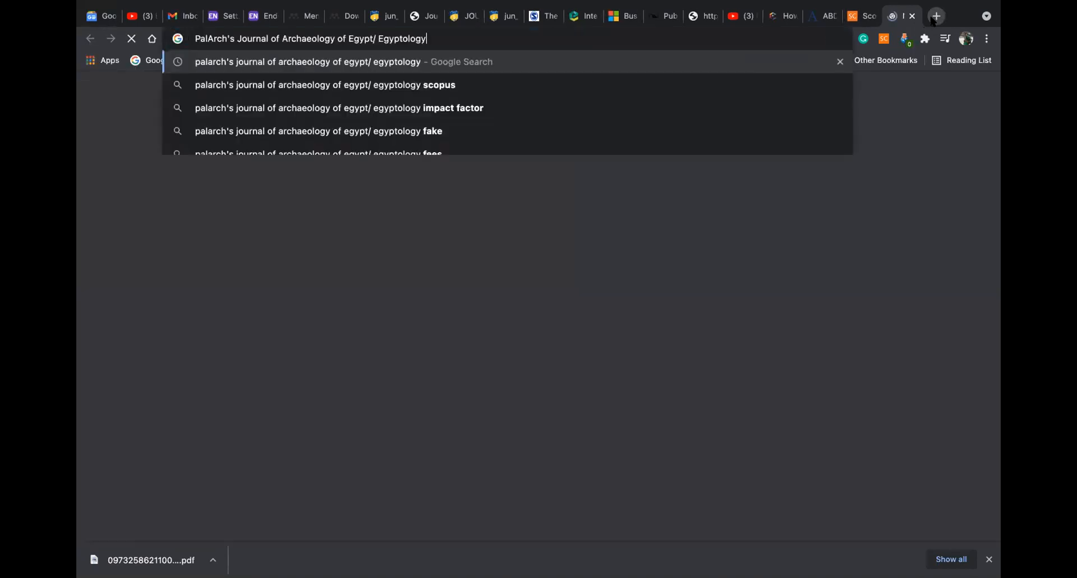
pyautogui.press('Return')
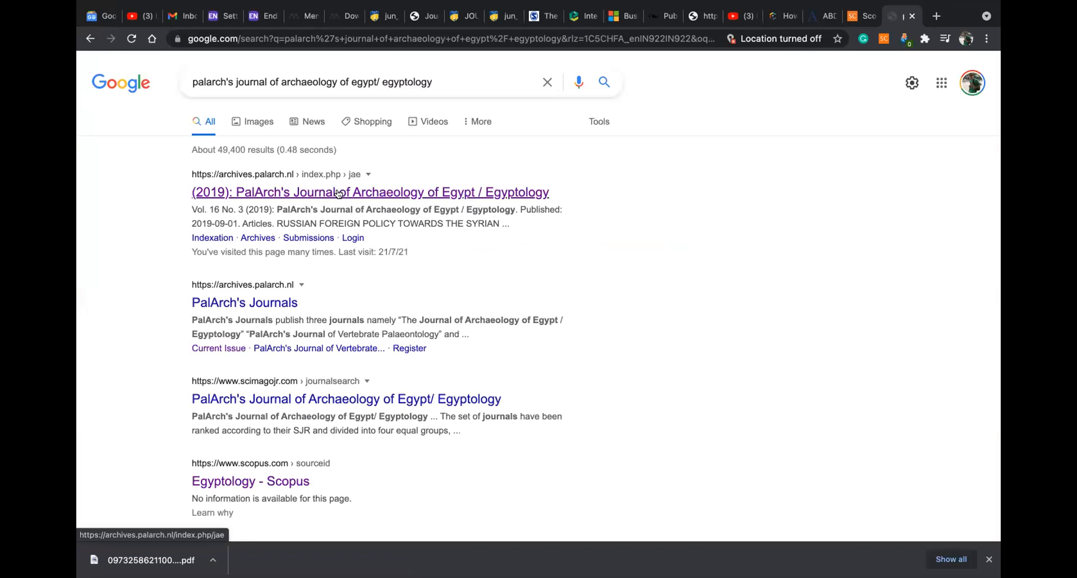
pyautogui.click(339, 193)
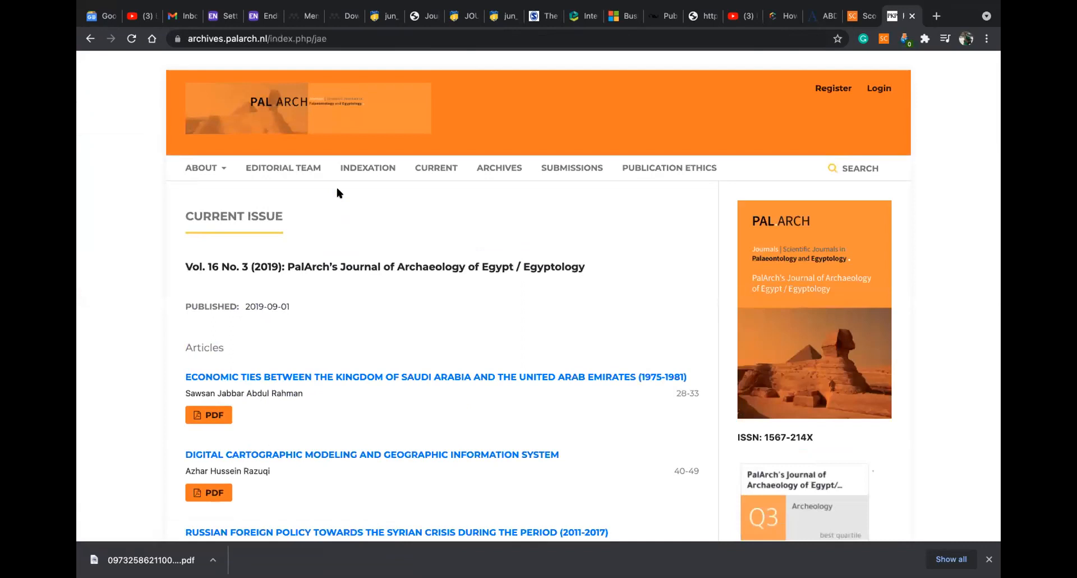
pyautogui.scroll(-7, 381, 247)
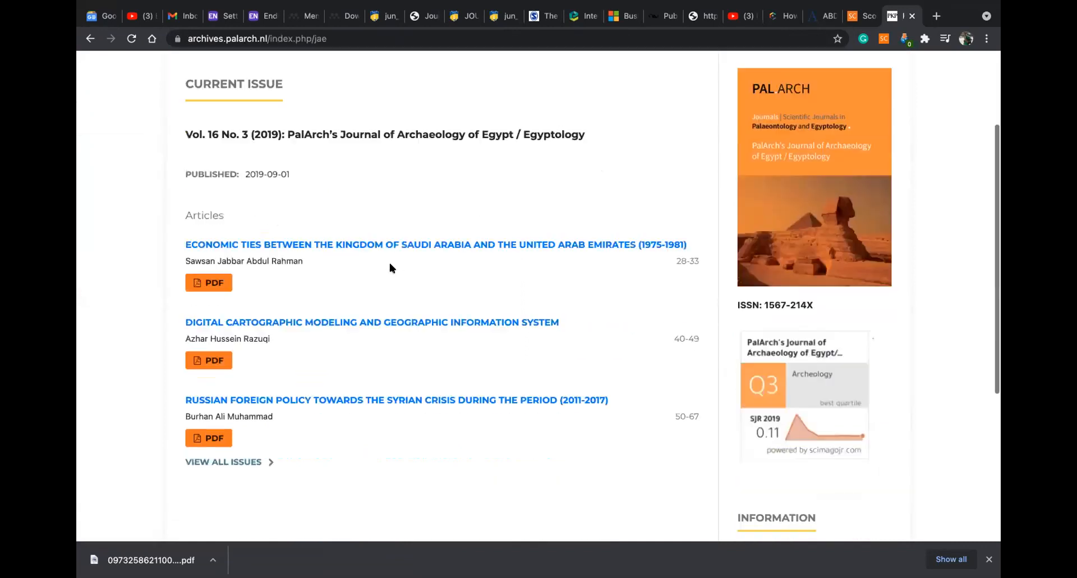
pyautogui.scroll(6, 391, 260)
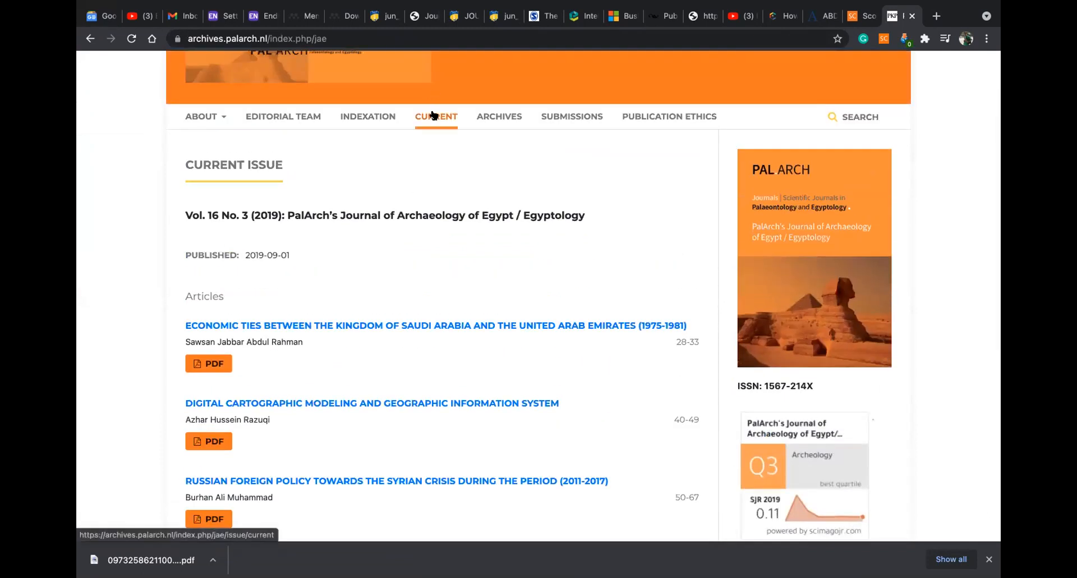
# From the Archives list, open the Vol. 16 No. 3 (2019) issue and review its articles
pyautogui.click(498, 116)
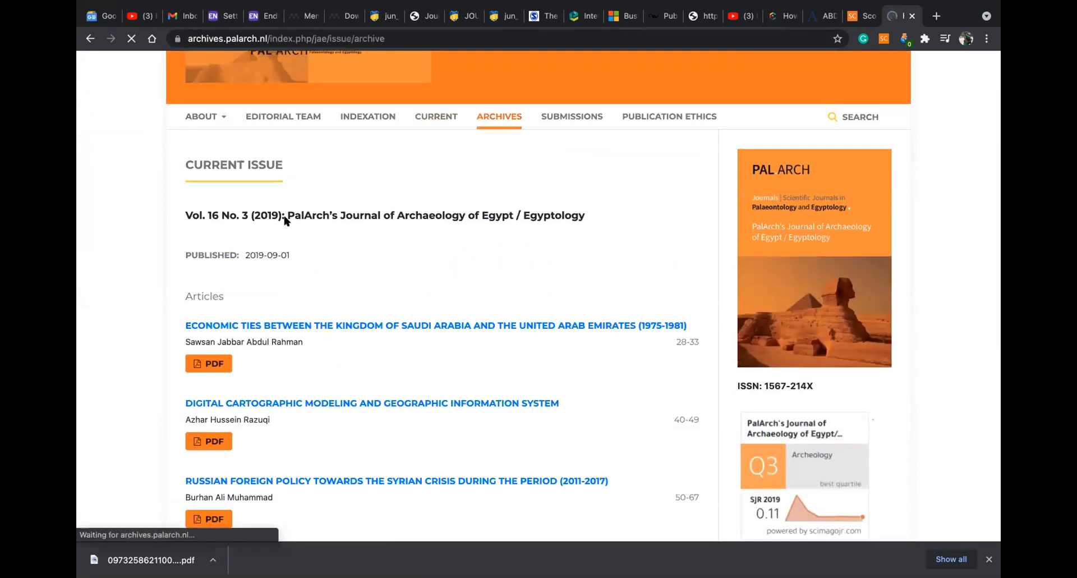
pyautogui.scroll(-4, 295, 244)
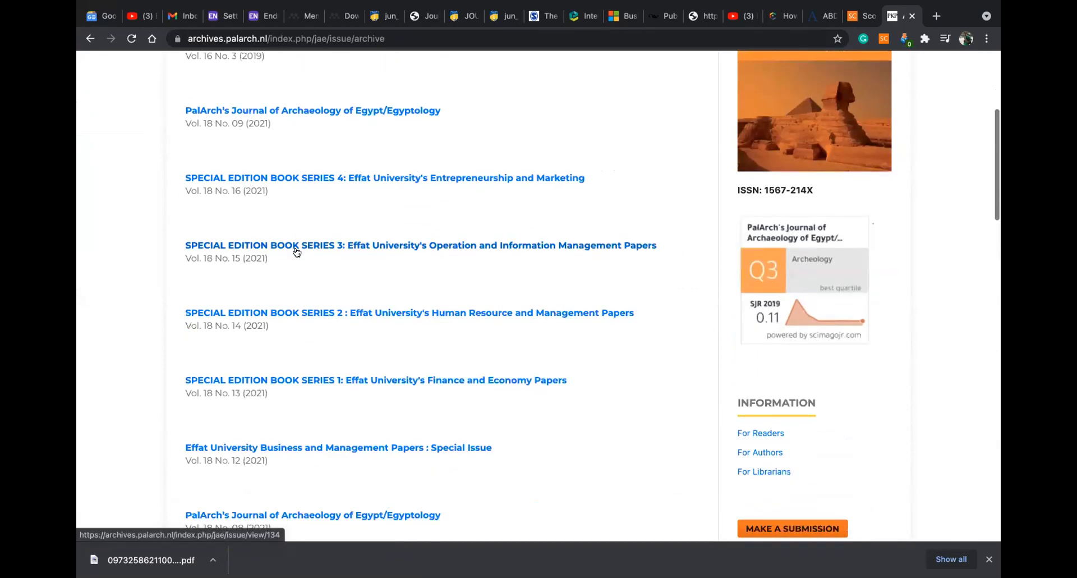
pyautogui.scroll(1, 308, 220)
pyautogui.scroll(4, 310, 221)
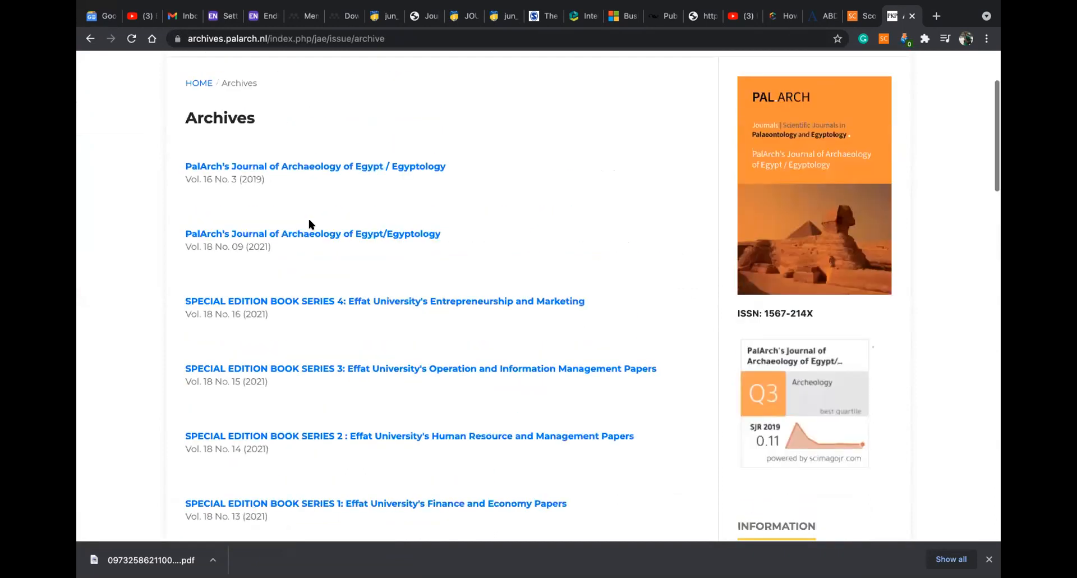
pyautogui.click(312, 254)
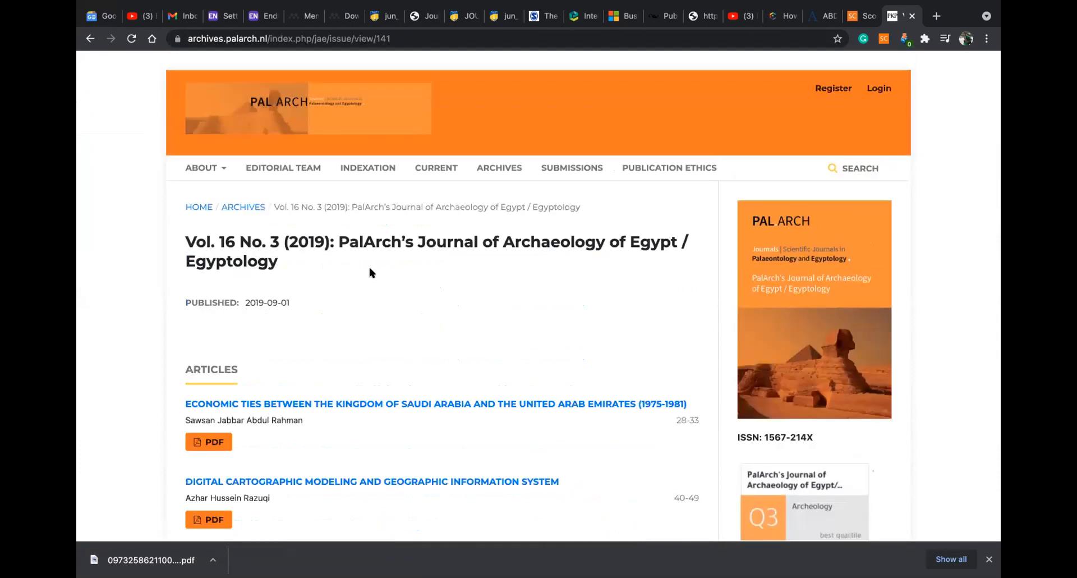
pyautogui.scroll(-5, 370, 273)
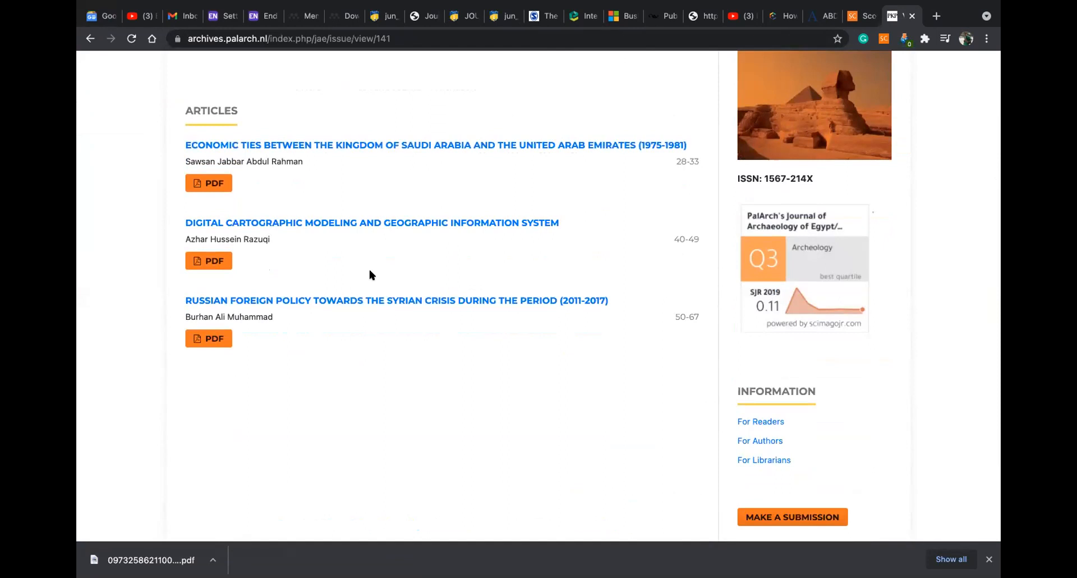
pyautogui.scroll(4, 370, 274)
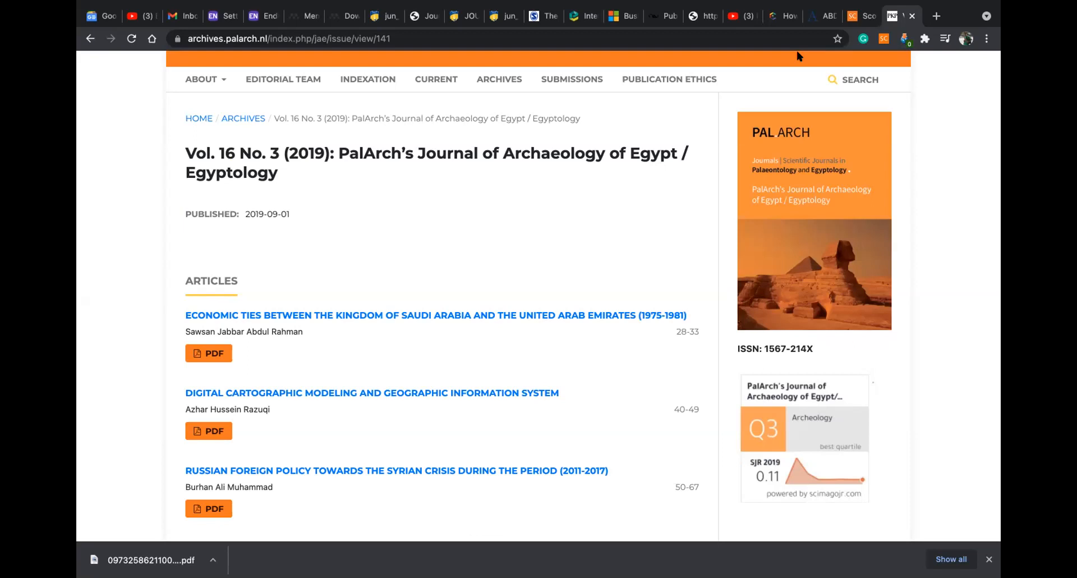
# On the goCIRI predatory-journals course page, view the curriculum's list of lessons
pyautogui.click(772, 17)
pyautogui.scroll(-8, 530, 303)
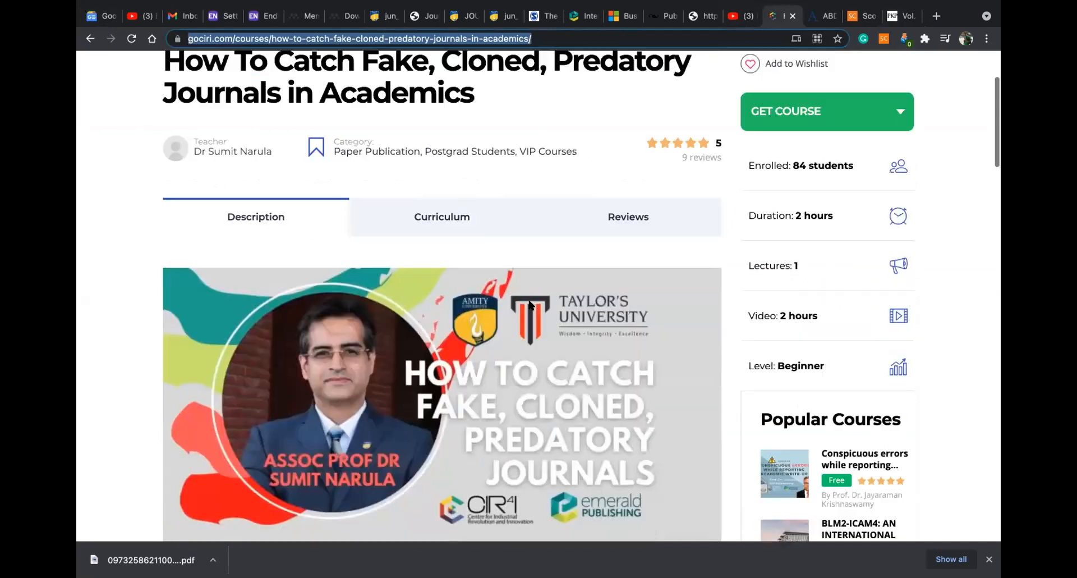
pyautogui.scroll(-3, 526, 305)
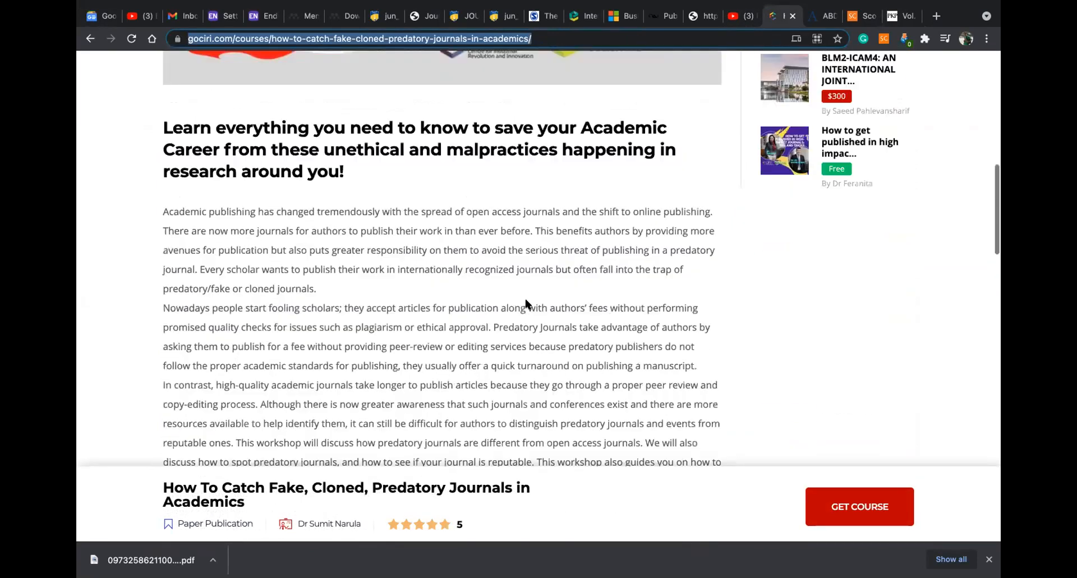
pyautogui.scroll(12, 526, 304)
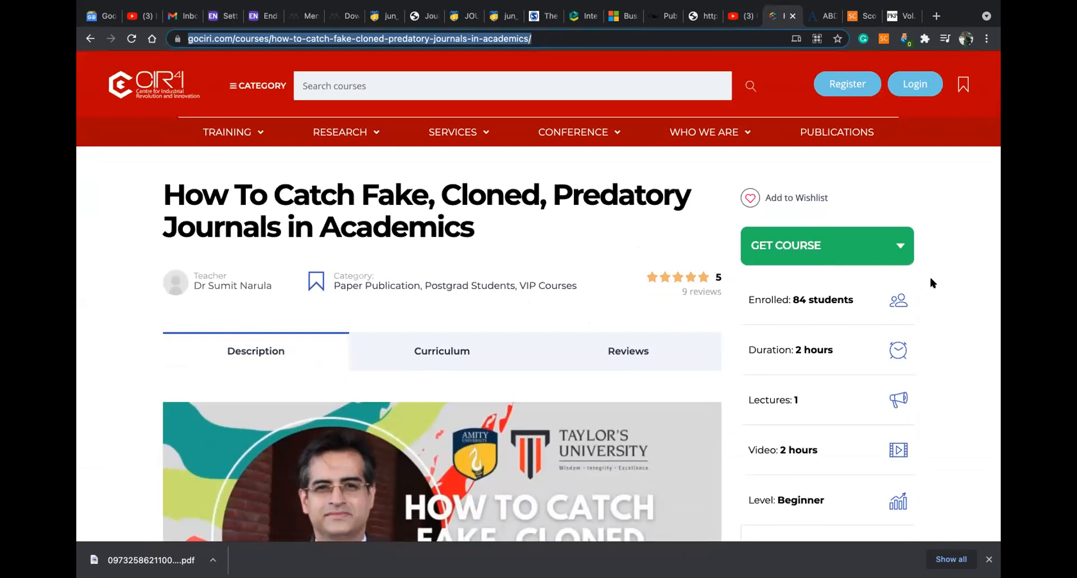
pyautogui.click(439, 352)
pyautogui.scroll(-1, 494, 322)
pyautogui.scroll(-3, 494, 324)
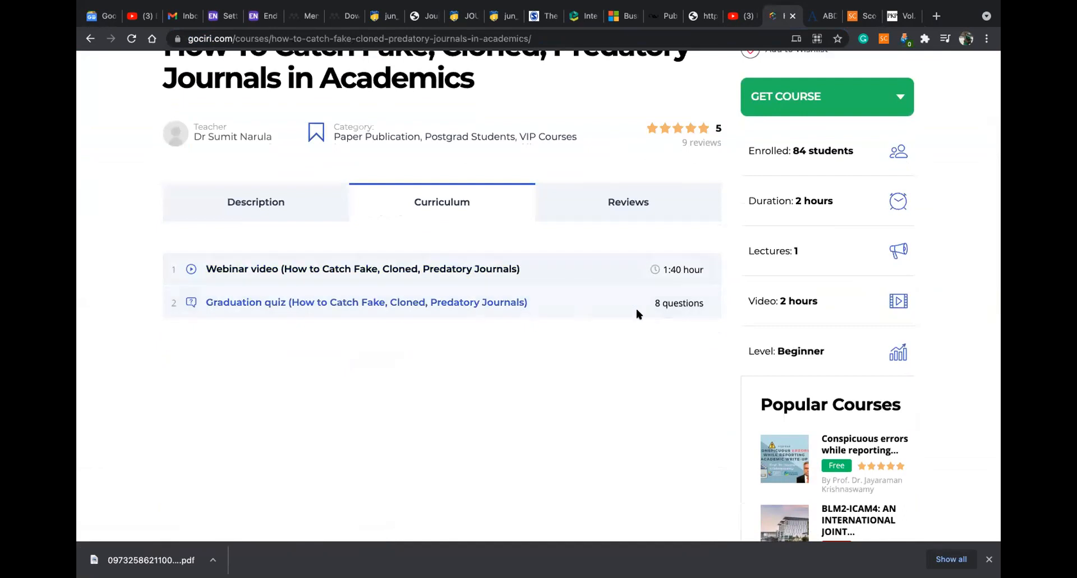
# Read through the course's 5-star ratings and reviews, then start a new blank tab
pyautogui.click(619, 205)
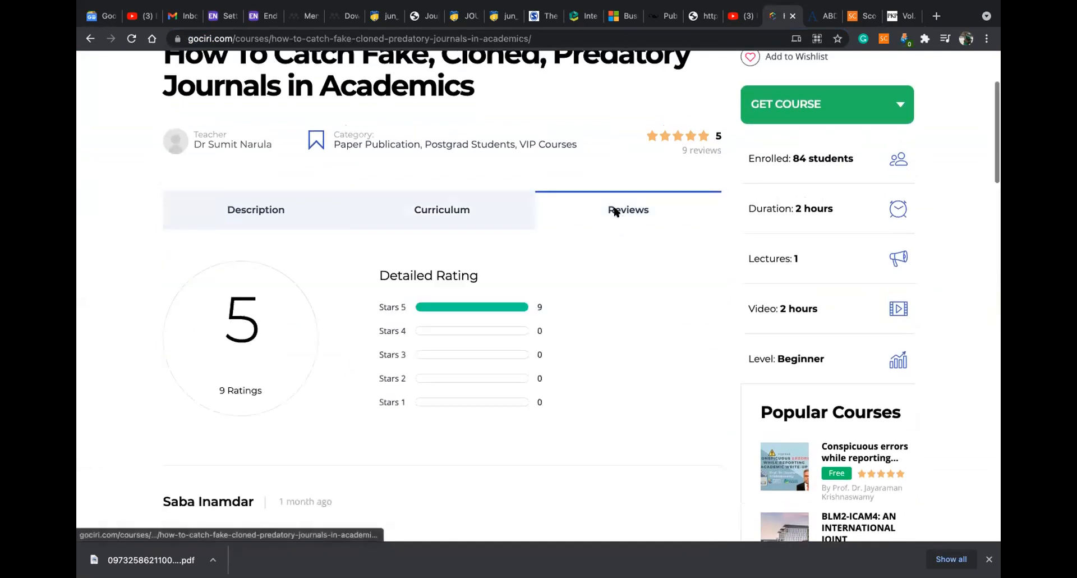
pyautogui.scroll(-4, 542, 254)
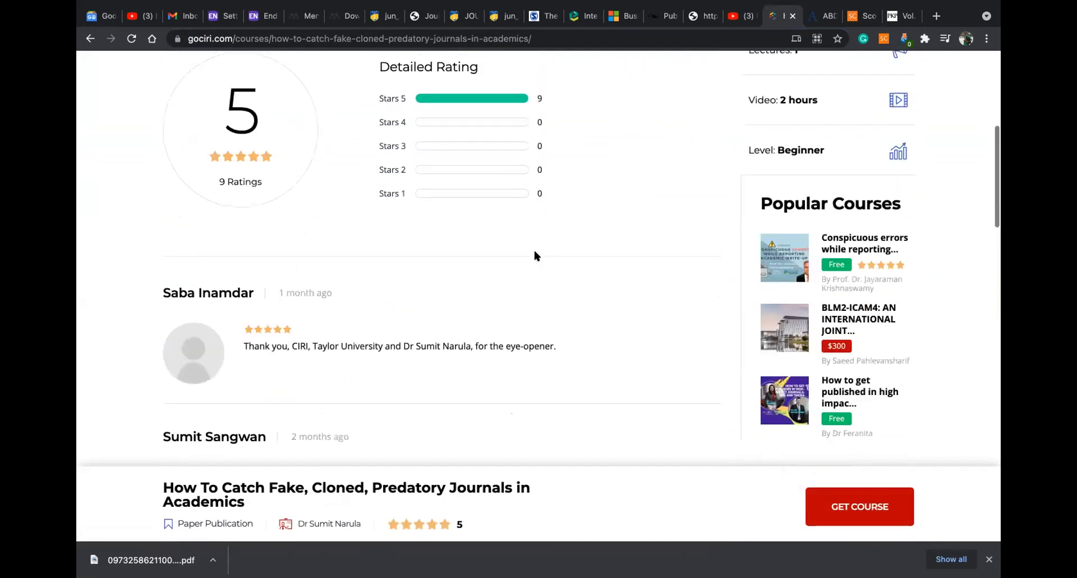
pyautogui.scroll(2, 571, 224)
pyautogui.scroll(3, 578, 216)
pyautogui.scroll(-5, 586, 209)
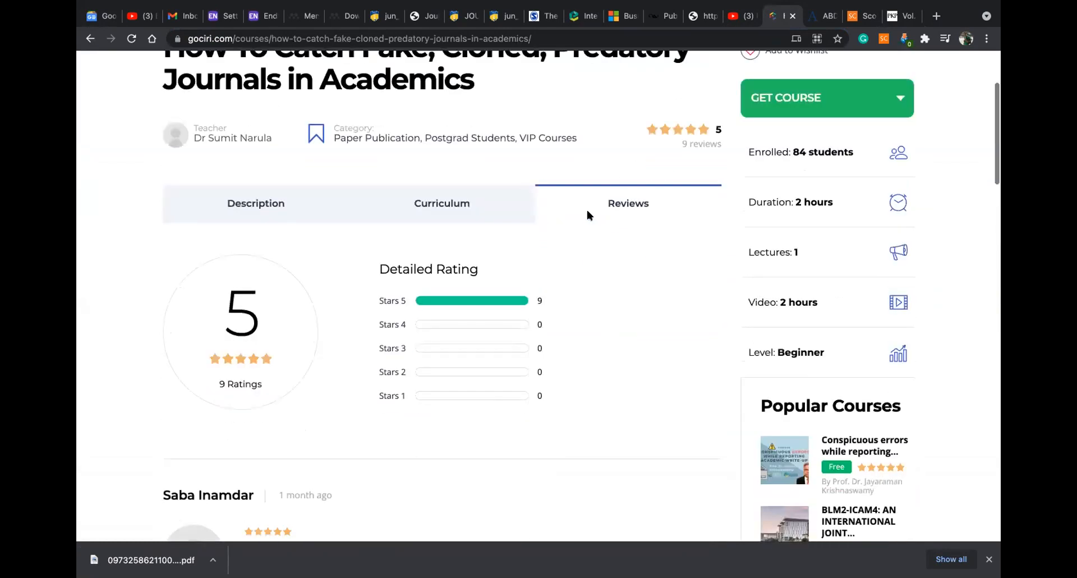
pyautogui.scroll(-10, 587, 215)
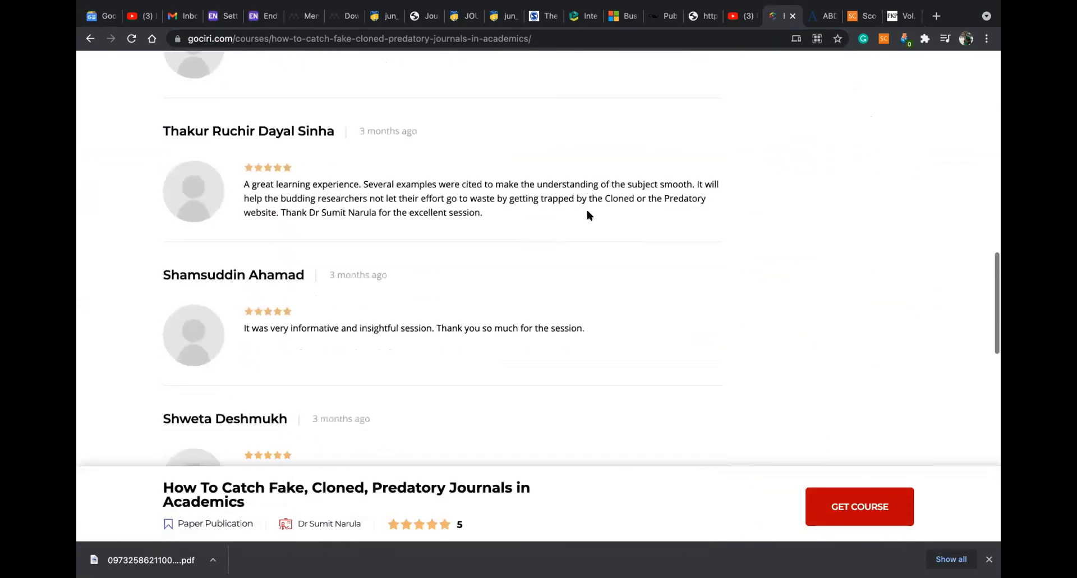
pyautogui.scroll(-2, 586, 214)
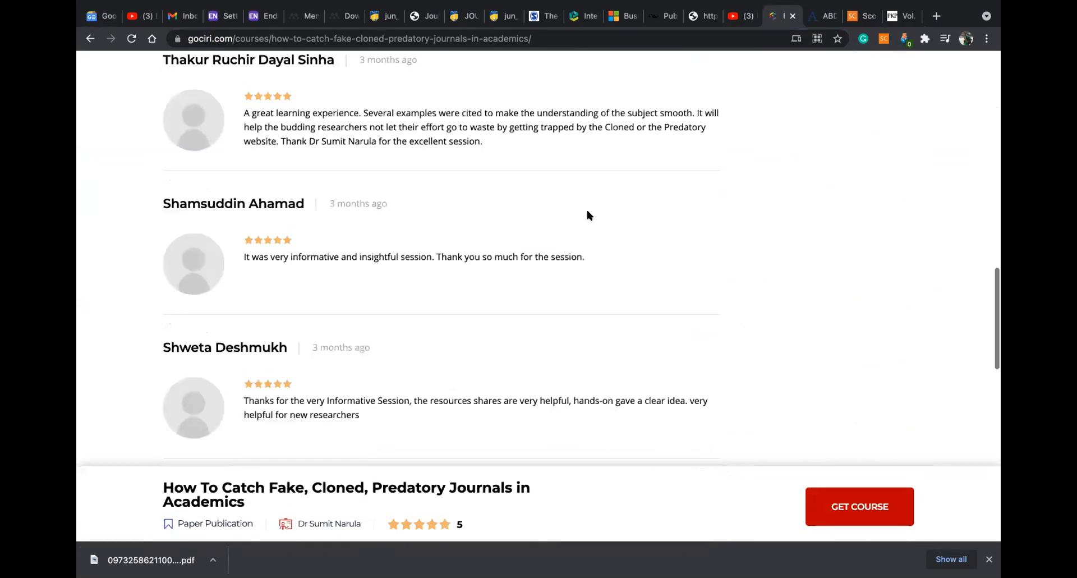
pyautogui.scroll(12, 586, 215)
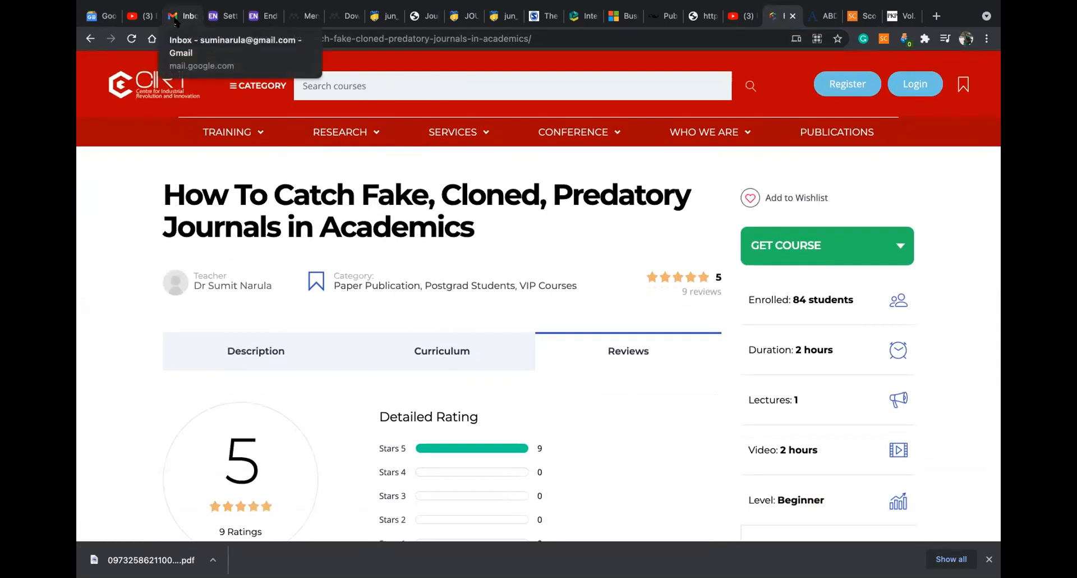
pyautogui.click(935, 16)
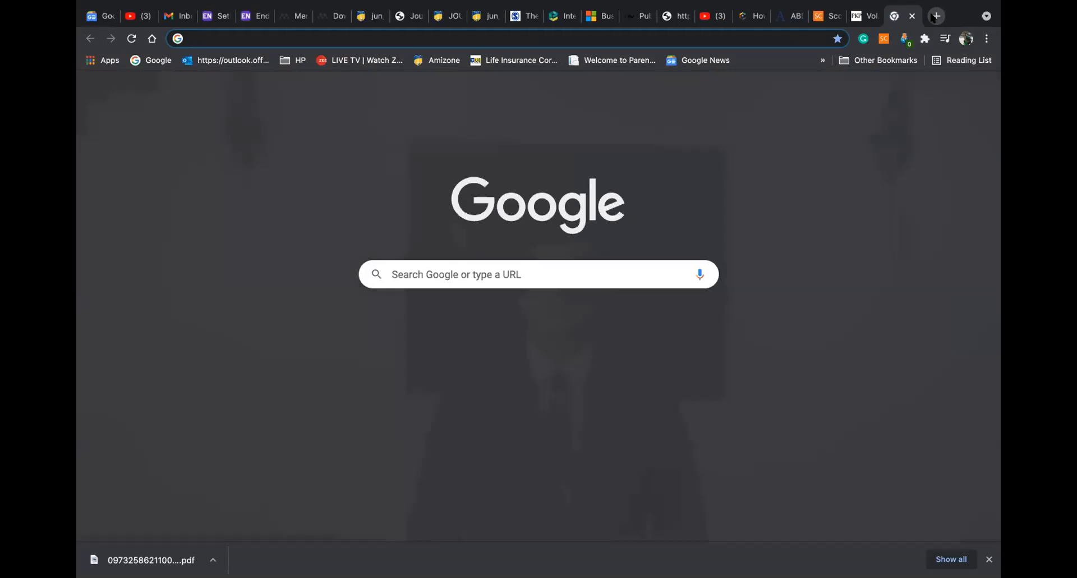
# Load linkedin.com/notifications and open the Session Sixteen webinar post on fake, predatory and cloned journals
pyautogui.write('l')
pyautogui.press('Return')
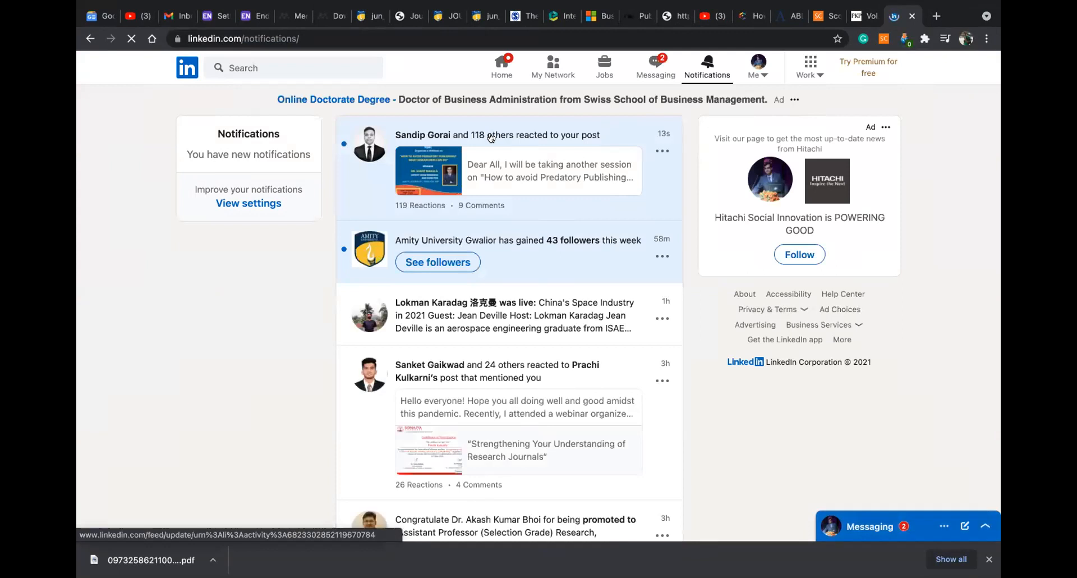
pyautogui.scroll(-5, 545, 164)
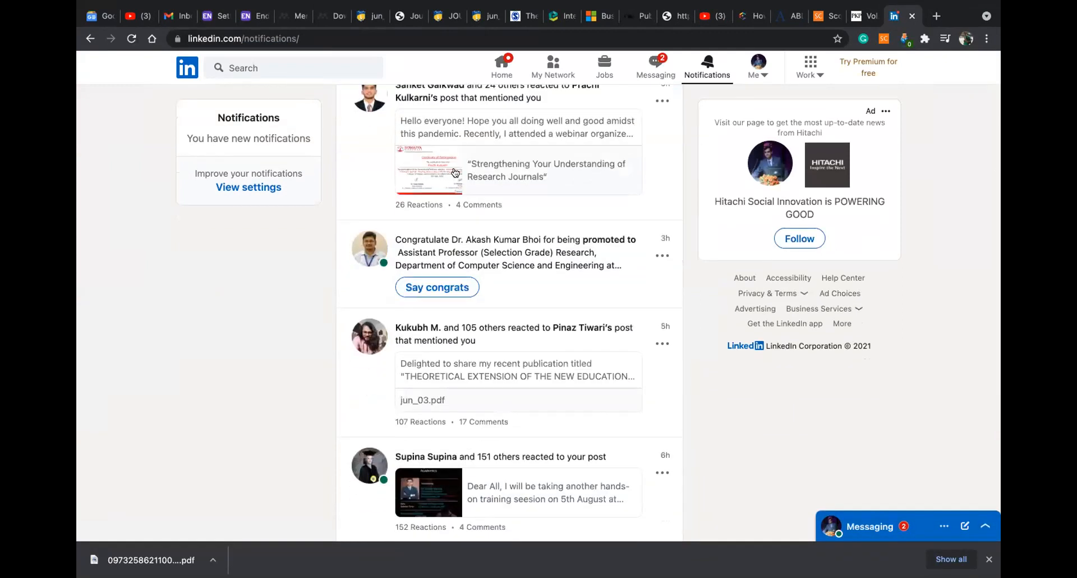
pyautogui.scroll(-4, 457, 172)
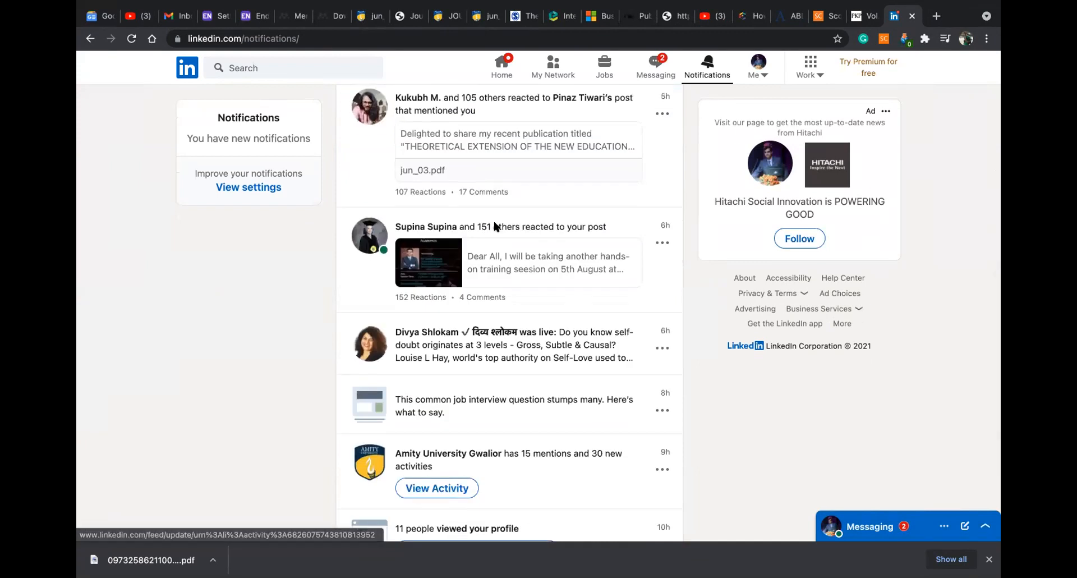
pyautogui.click(496, 226)
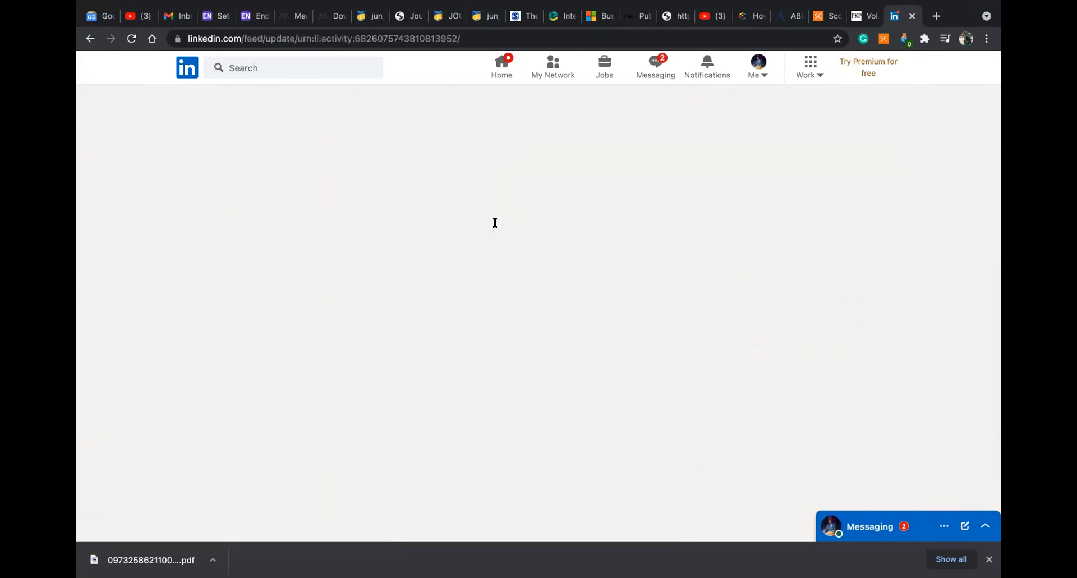
pyautogui.scroll(-5, 496, 268)
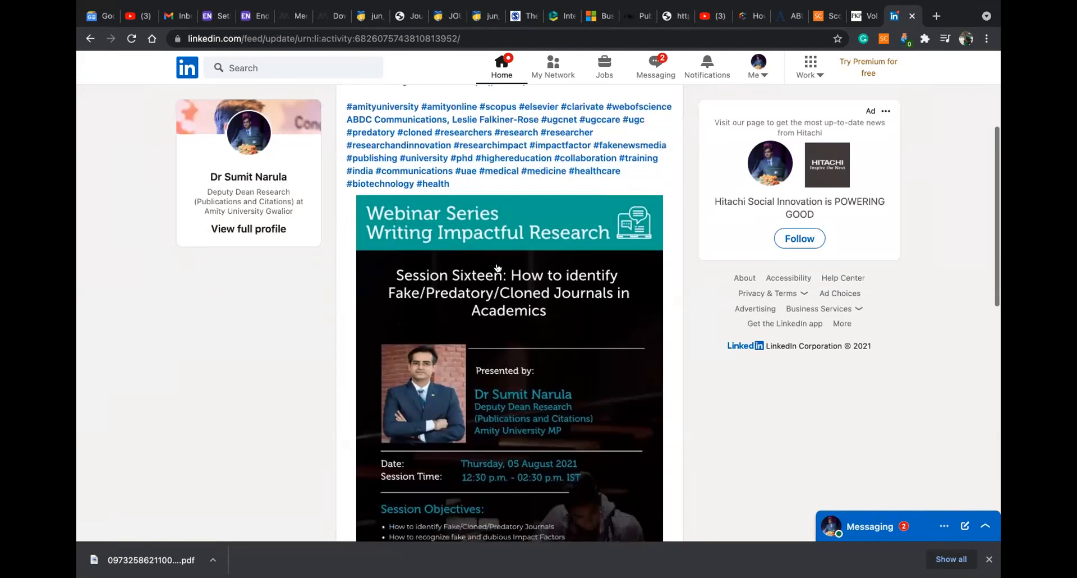
pyautogui.scroll(-1, 497, 269)
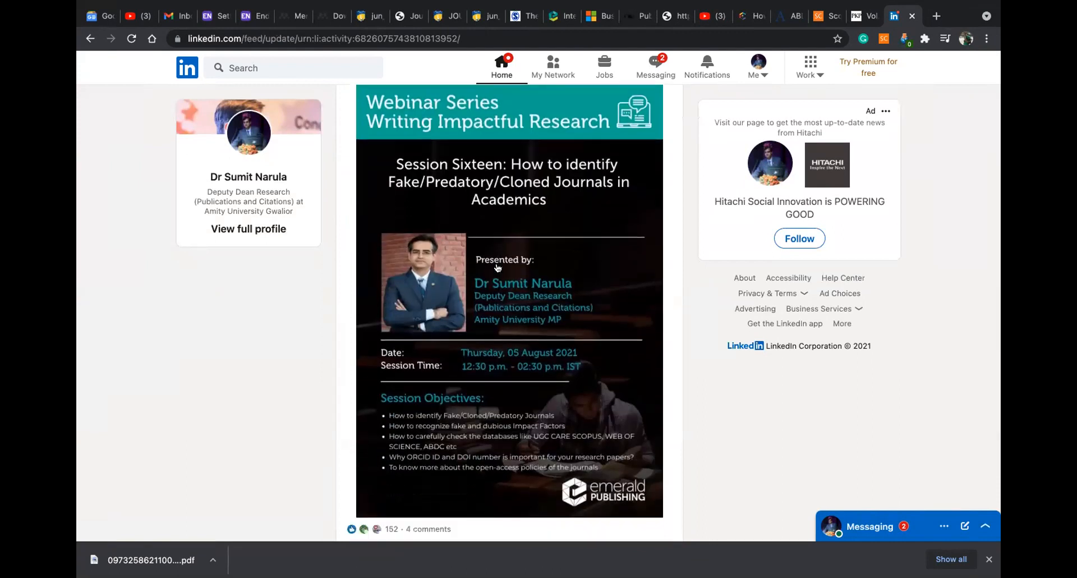
pyautogui.scroll(1, 497, 268)
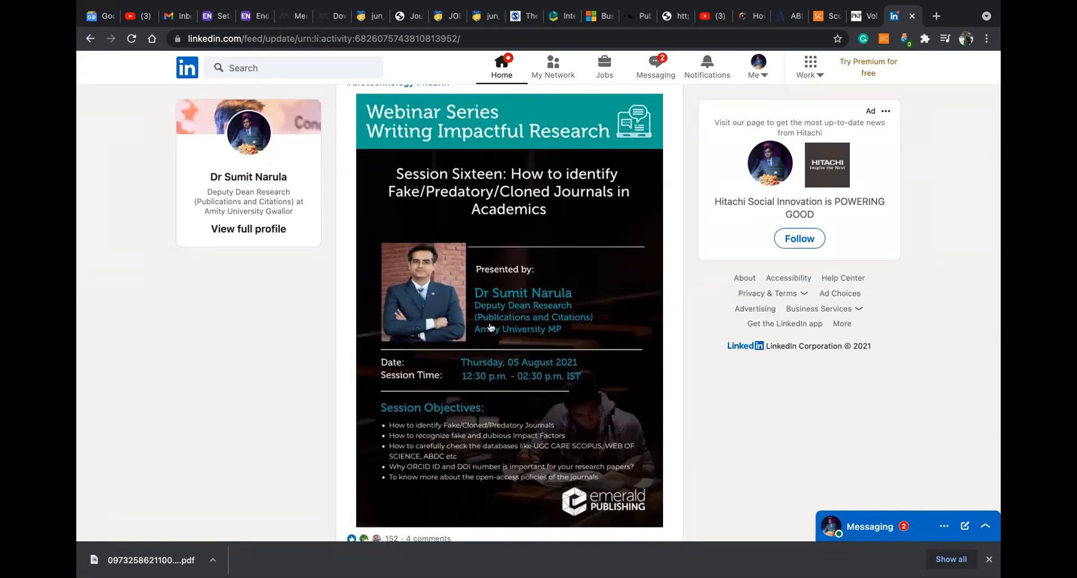
pyautogui.scroll(-3, 489, 327)
pyautogui.scroll(-1, 460, 307)
pyautogui.scroll(3, 460, 307)
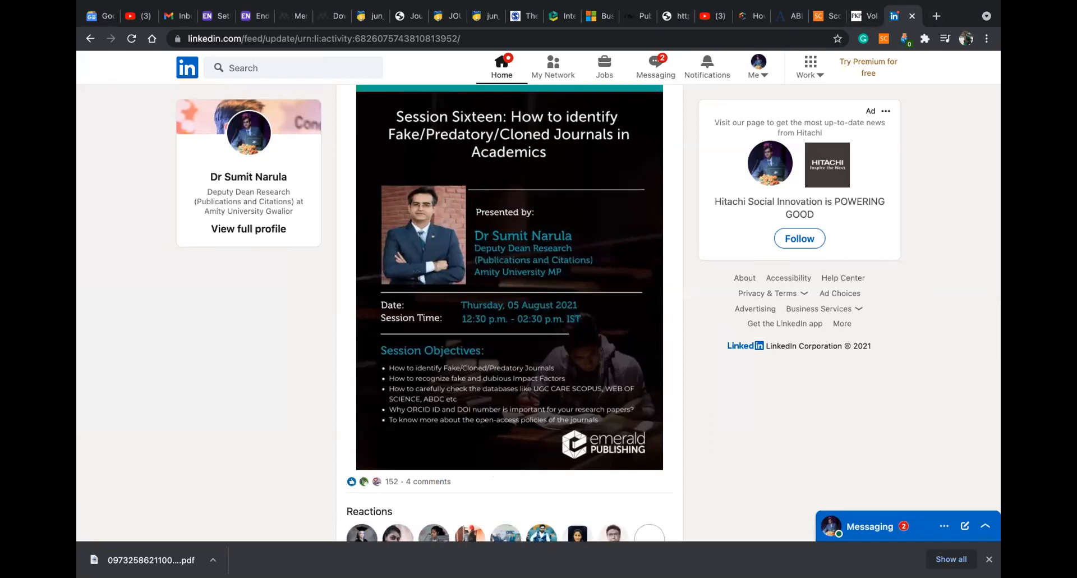
pyautogui.moveTo(814, 547)
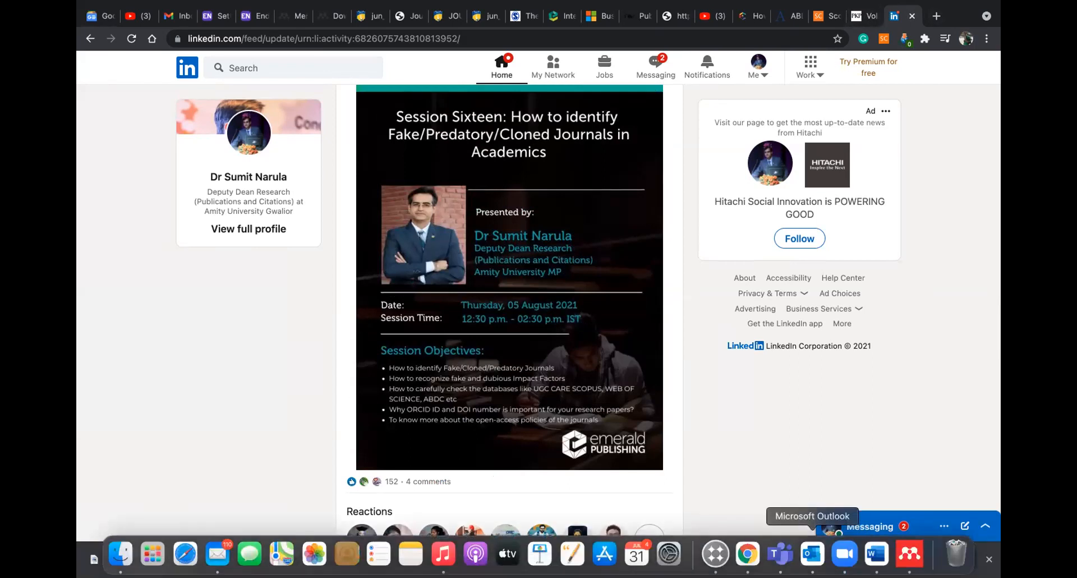
pyautogui.click(875, 548)
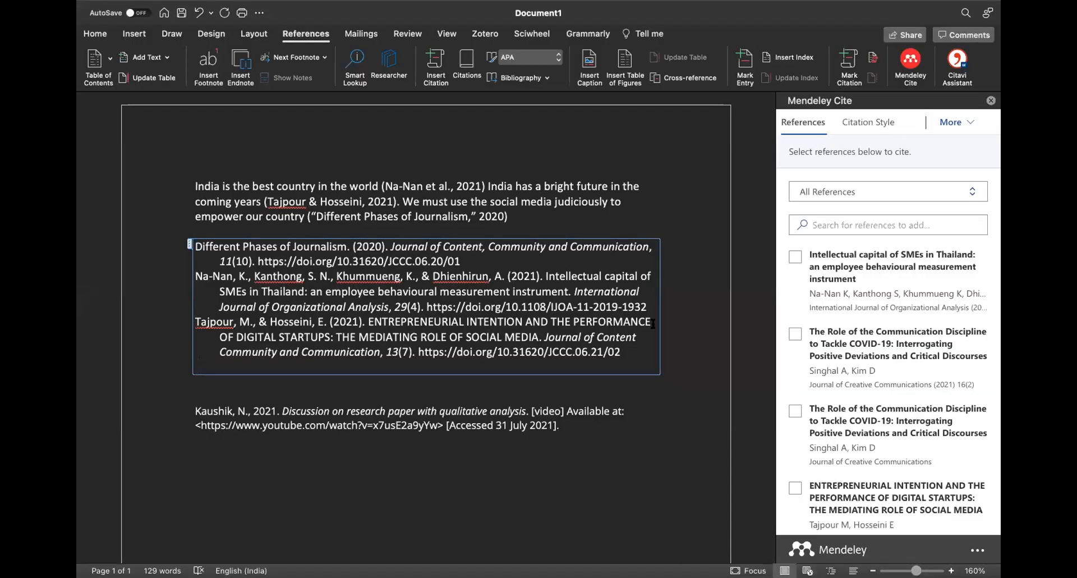
pyautogui.moveTo(193, 181); pyautogui.dragTo(514, 219)
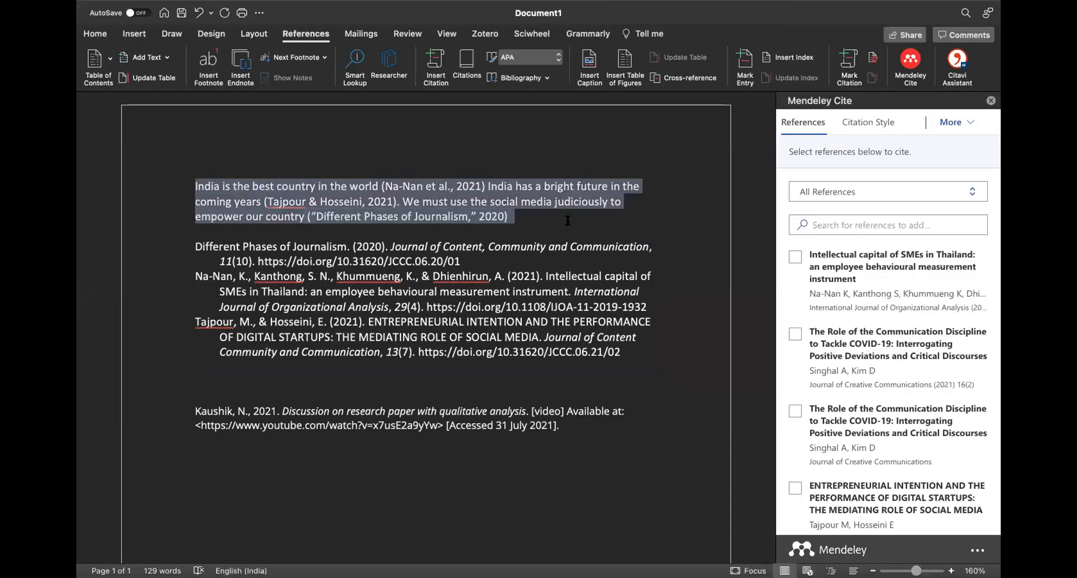
pyautogui.moveTo(194, 243); pyautogui.dragTo(605, 360)
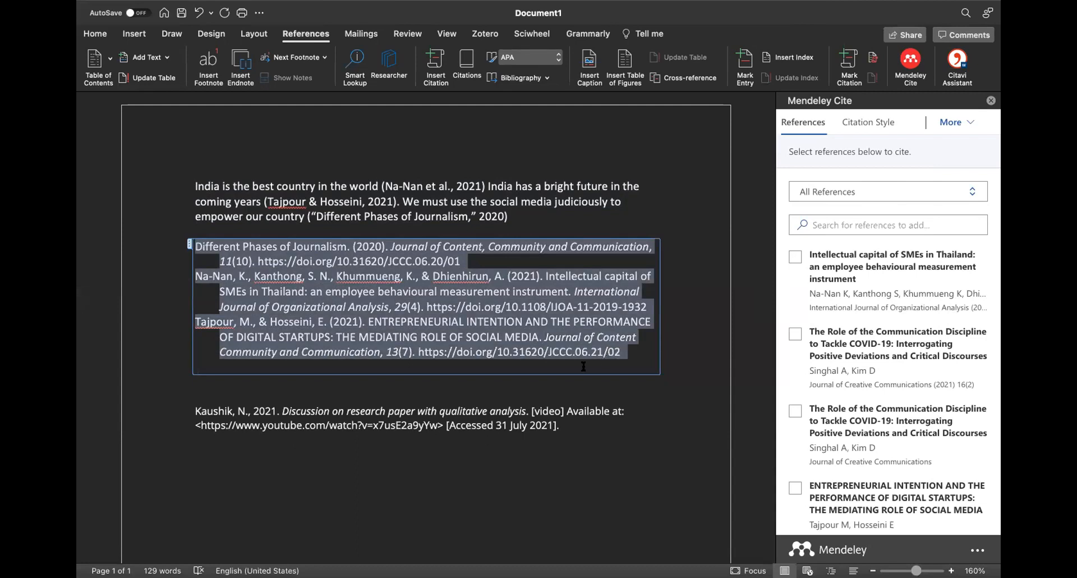
pyautogui.click(583, 367)
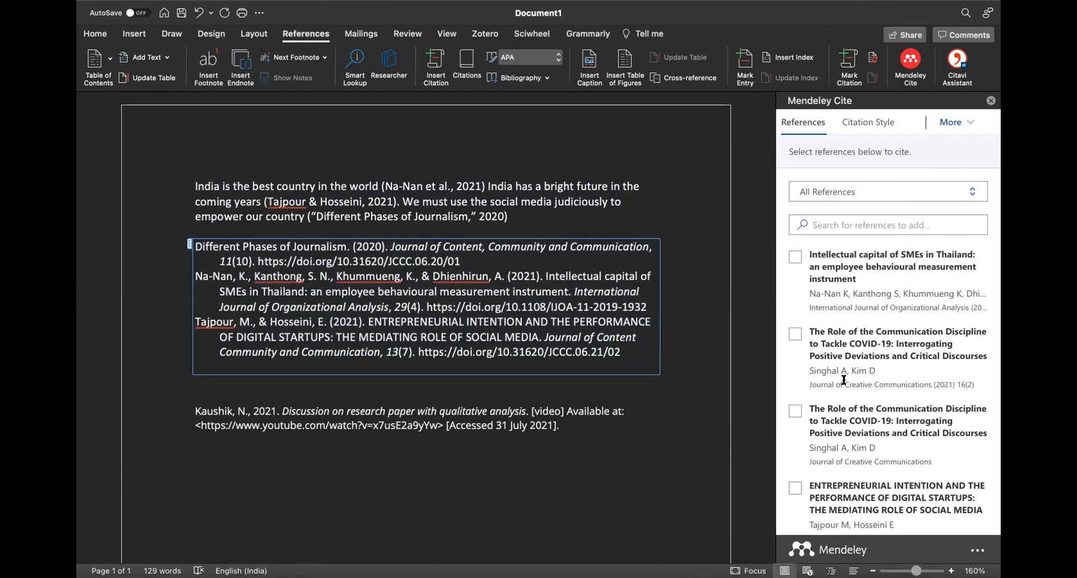
pyautogui.scroll(-4, 870, 327)
pyautogui.scroll(-5, 870, 327)
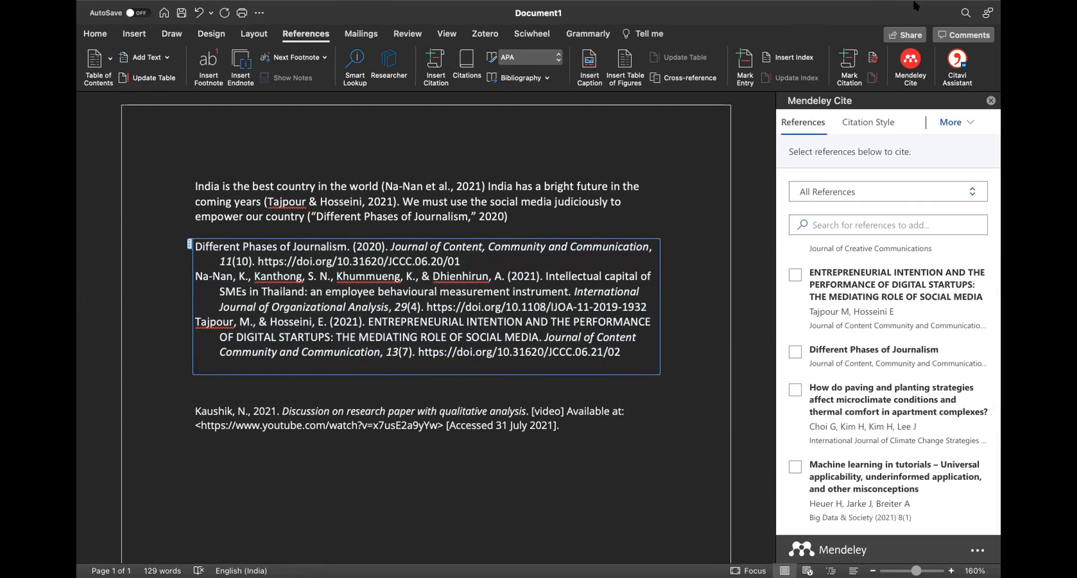
pyautogui.moveTo(812, 554)
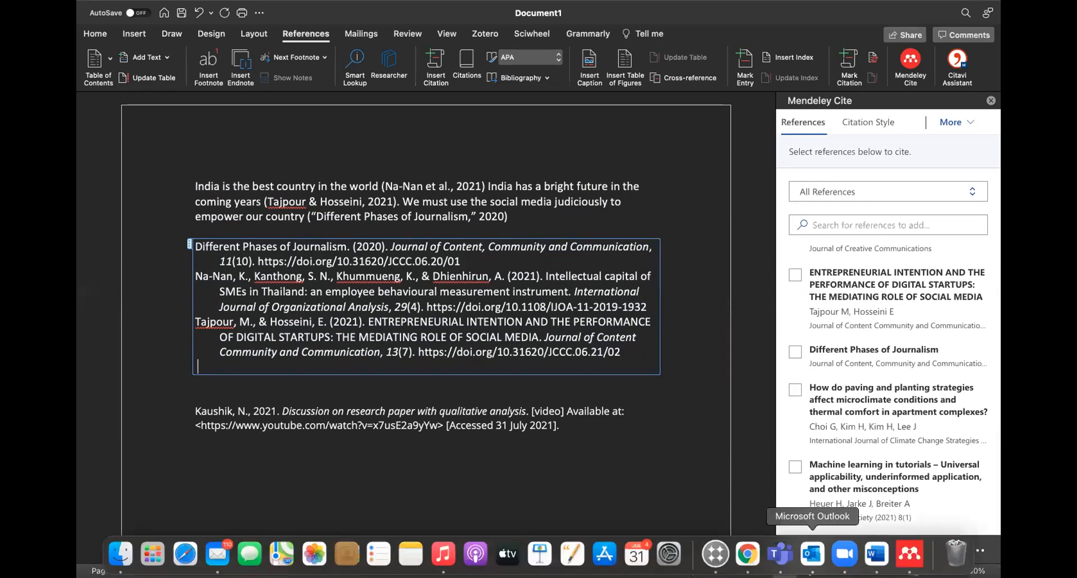
pyautogui.click(748, 554)
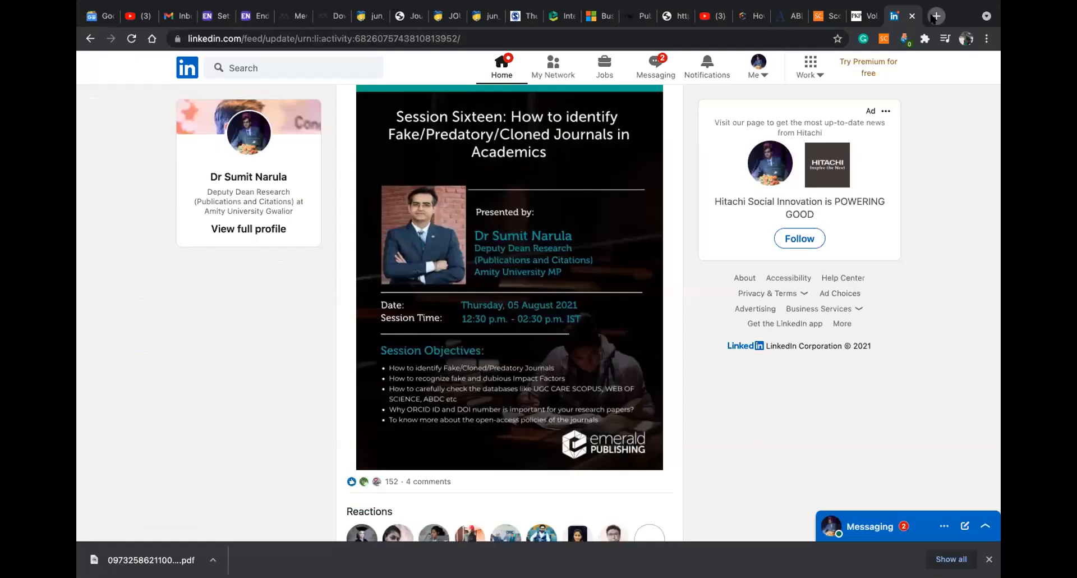
# Return to the Mendeley library tab and close the Add entry manually form
pyautogui.click(934, 17)
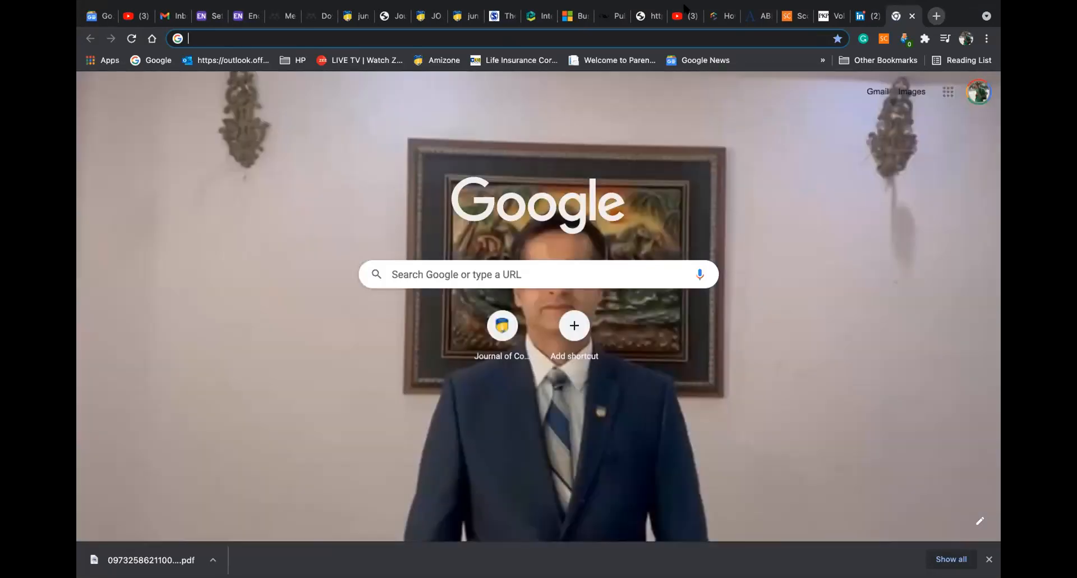
pyautogui.click(611, 20)
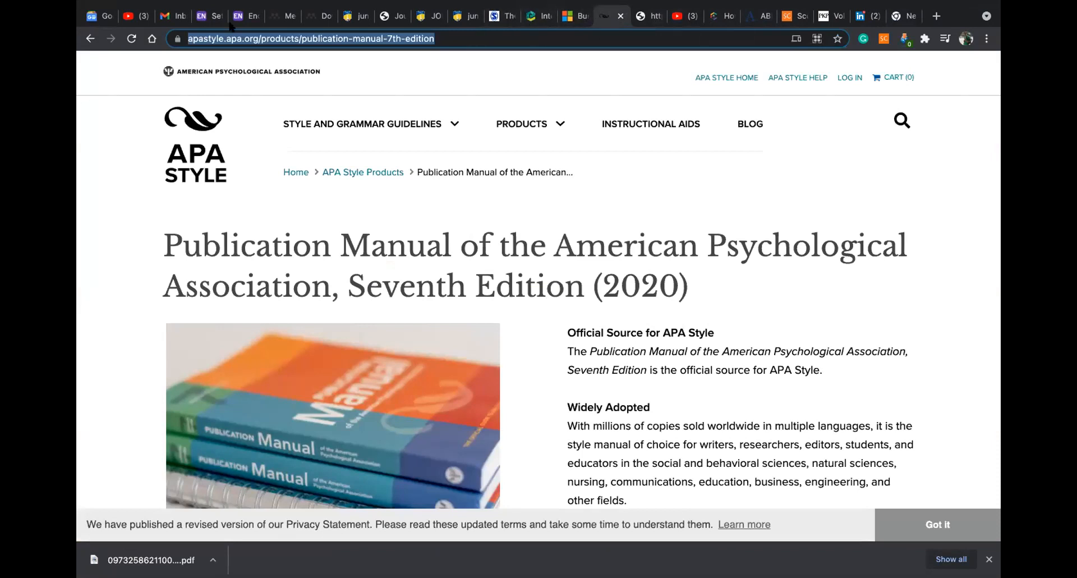
pyautogui.click(280, 17)
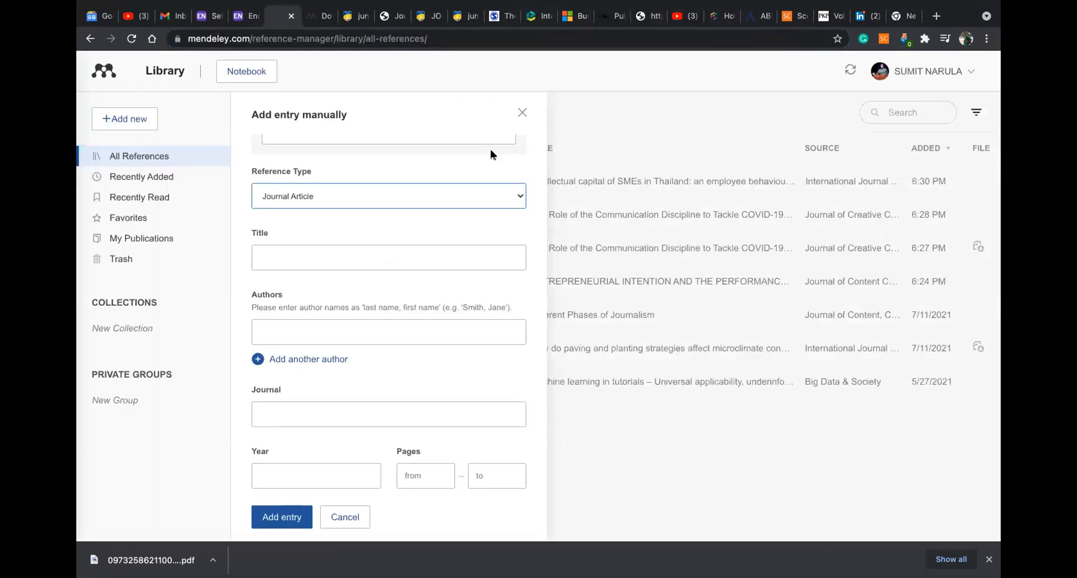
pyautogui.click(522, 113)
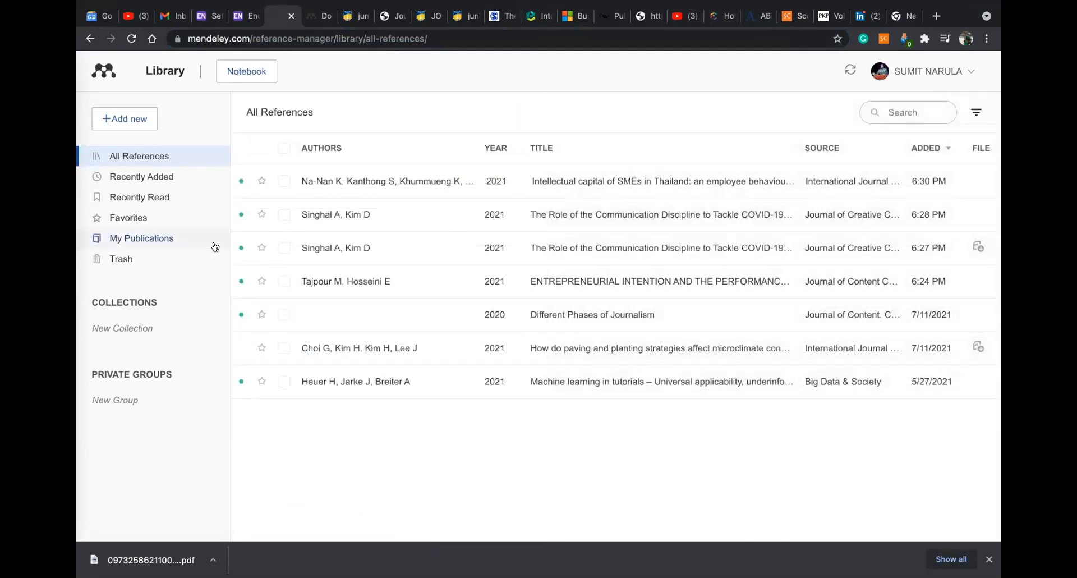
# Delete the duplicate communication-discipline article and the Different Phases of Journalism reference
pyautogui.click(284, 247)
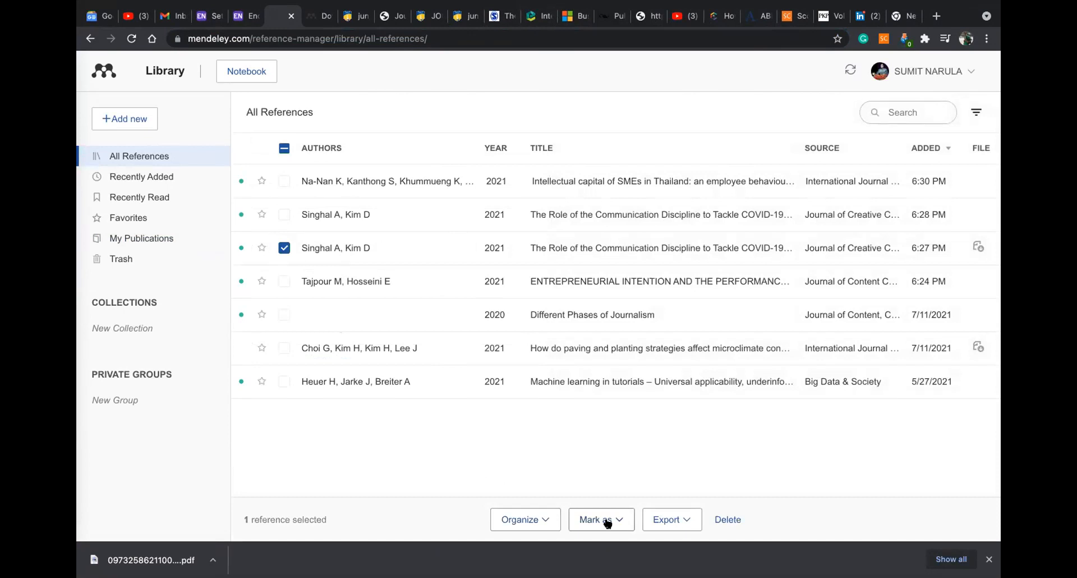
pyautogui.click(723, 520)
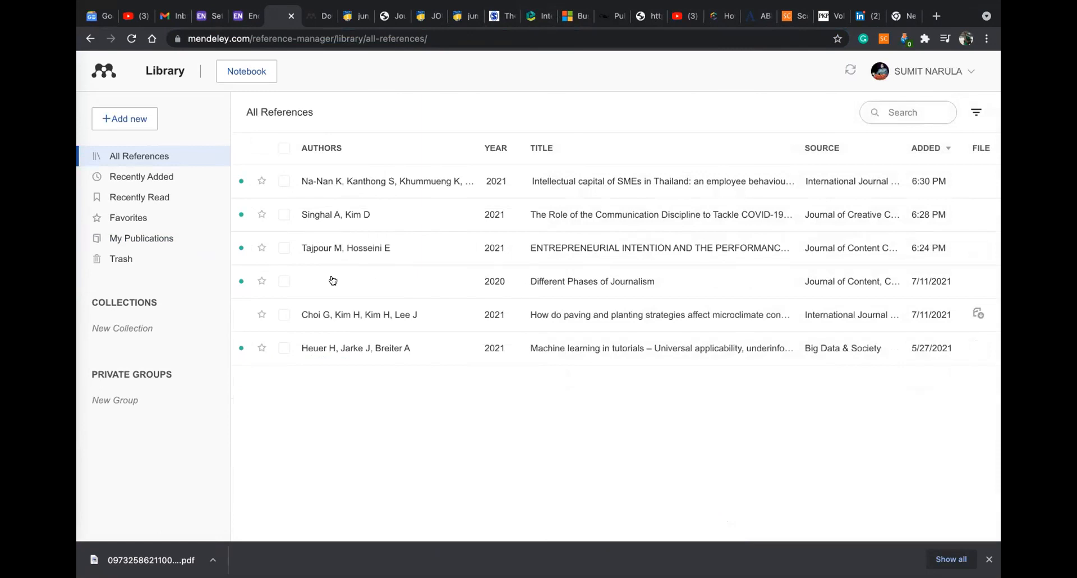
pyautogui.click(284, 281)
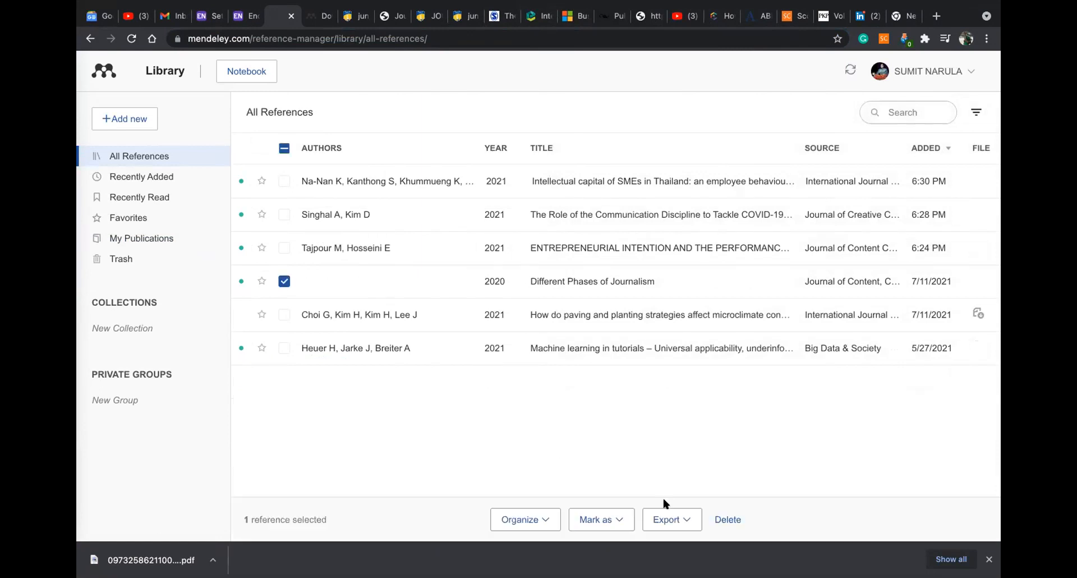
pyautogui.click(726, 519)
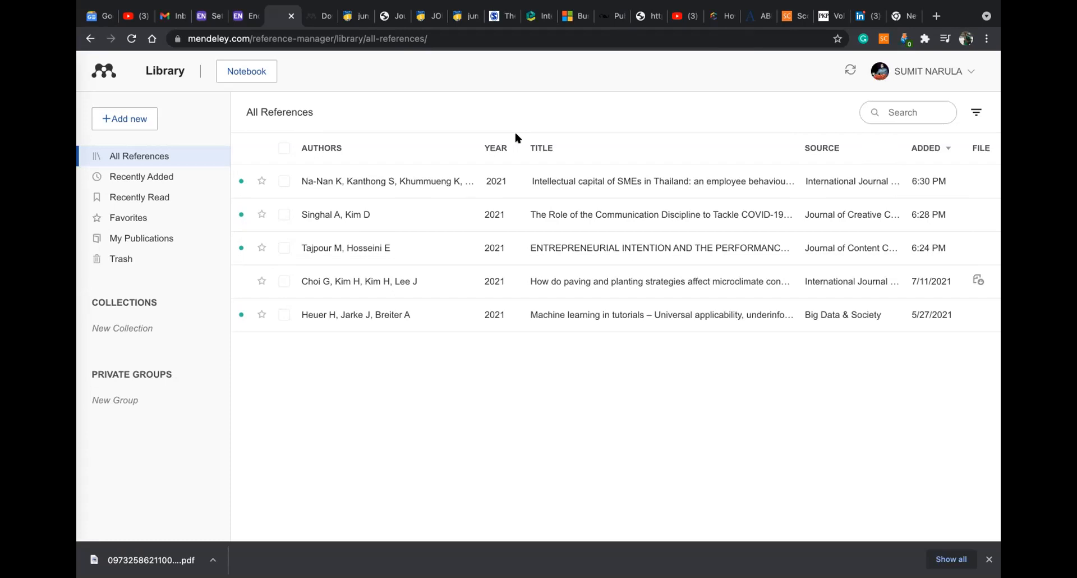
# Review the All References list of five 2021 references, the newest added at 6:30 PM
pyautogui.moveTo(336, 3)
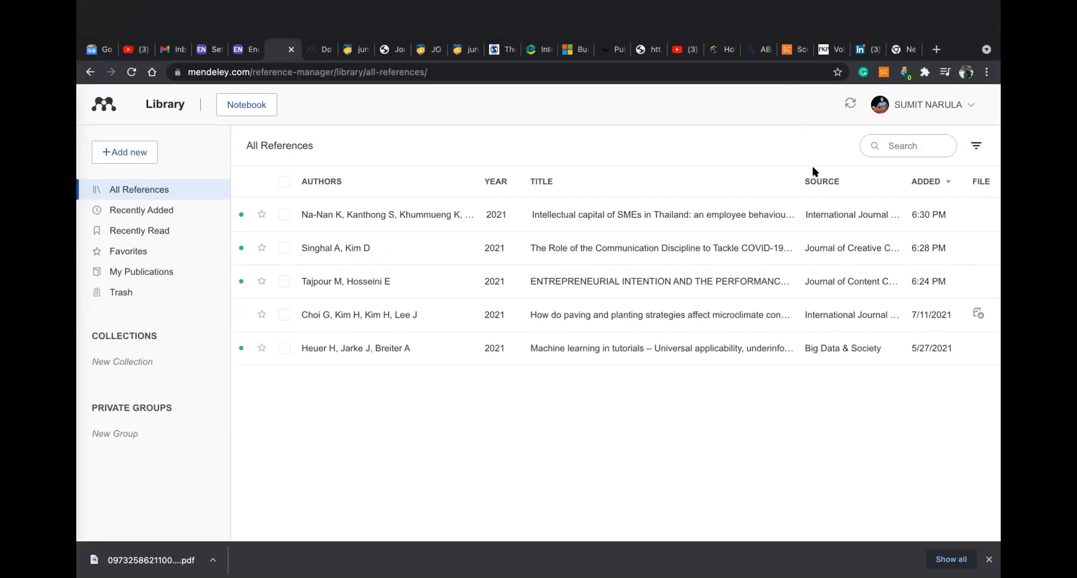
# In Scopus Author search, search for the author by last name and first name
pyautogui.click(785, 17)
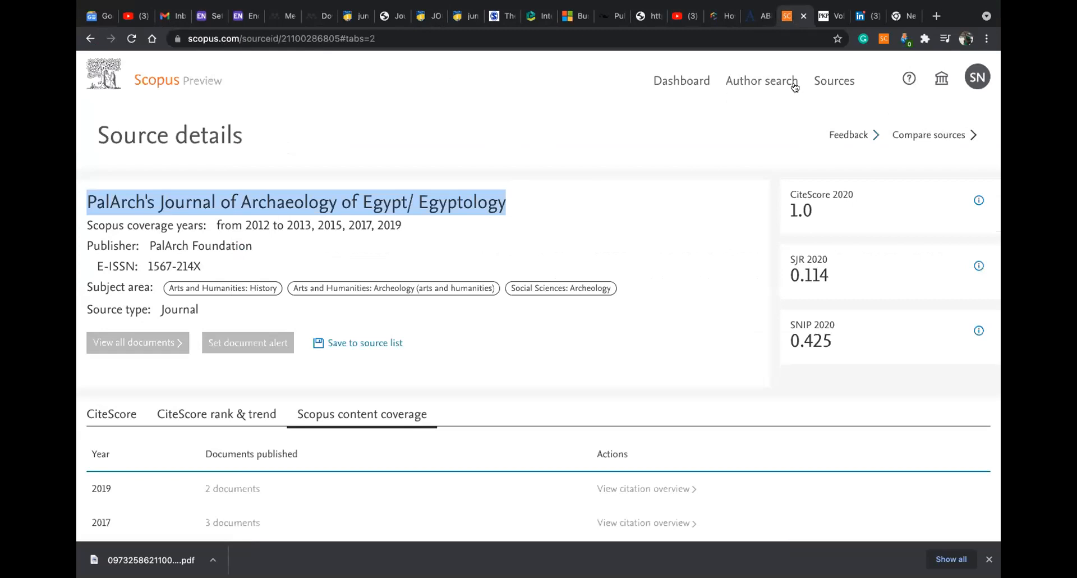
pyautogui.click(819, 81)
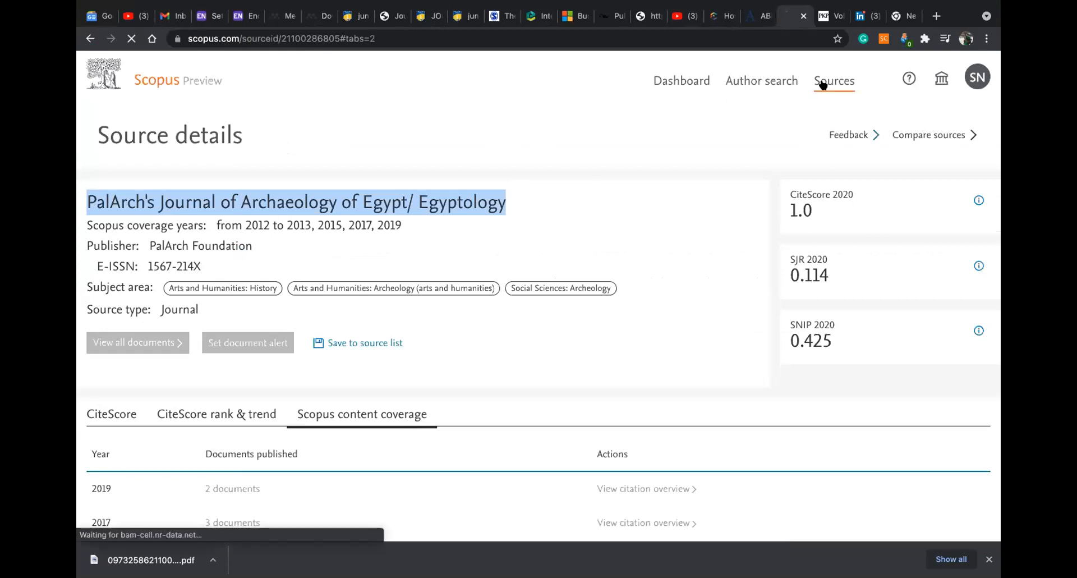
pyautogui.click(763, 84)
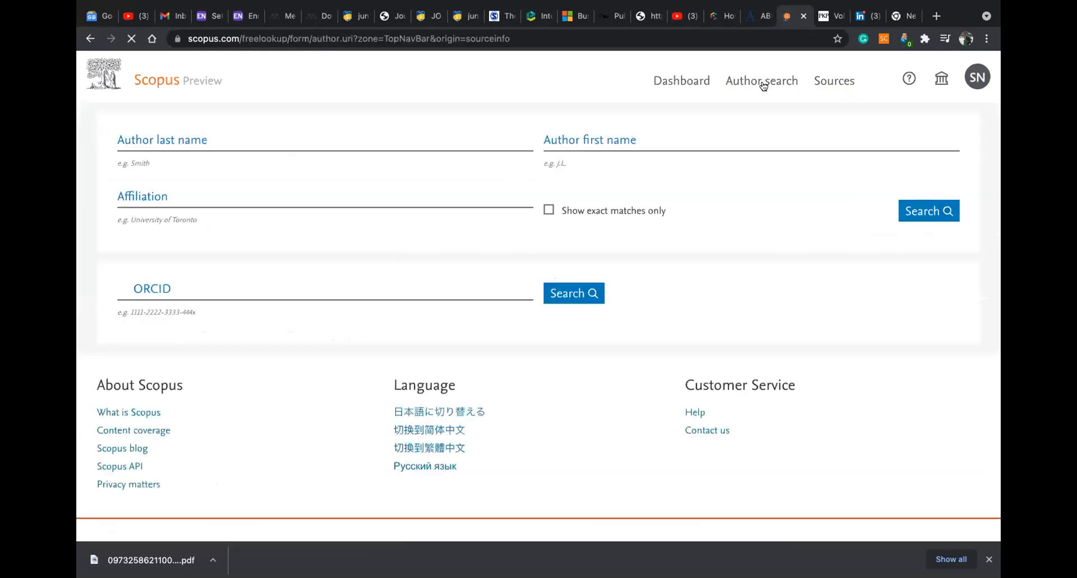
pyautogui.click(302, 300)
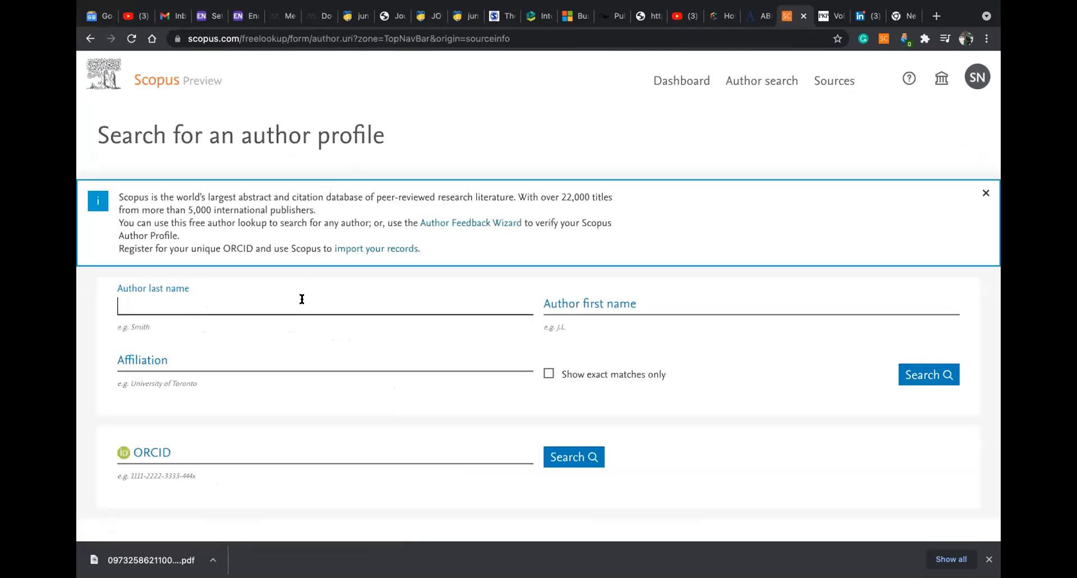
pyautogui.write('TlWARI')
pyautogui.click(551, 307)
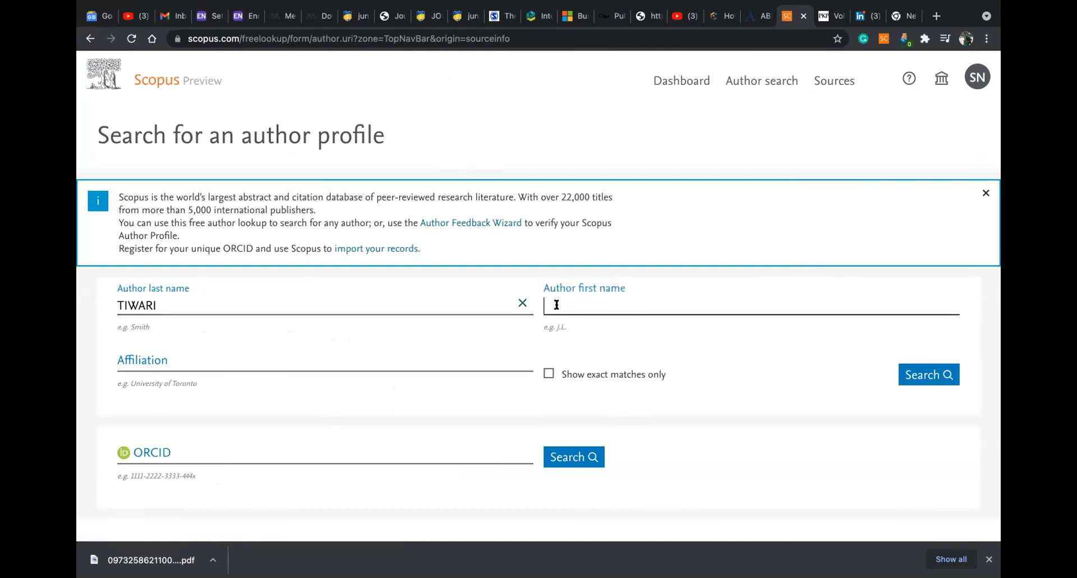
pyautogui.write('ARVIND')
pyautogui.click(925, 375)
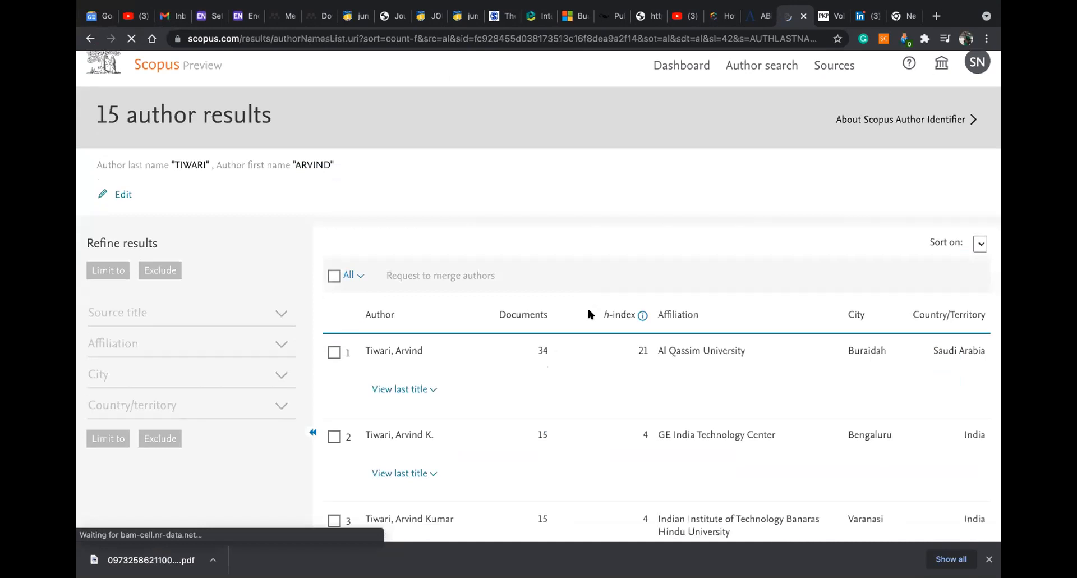
# Correct the author's first name and search again, returning one profile with 293 documents, h-index 33
pyautogui.click(90, 39)
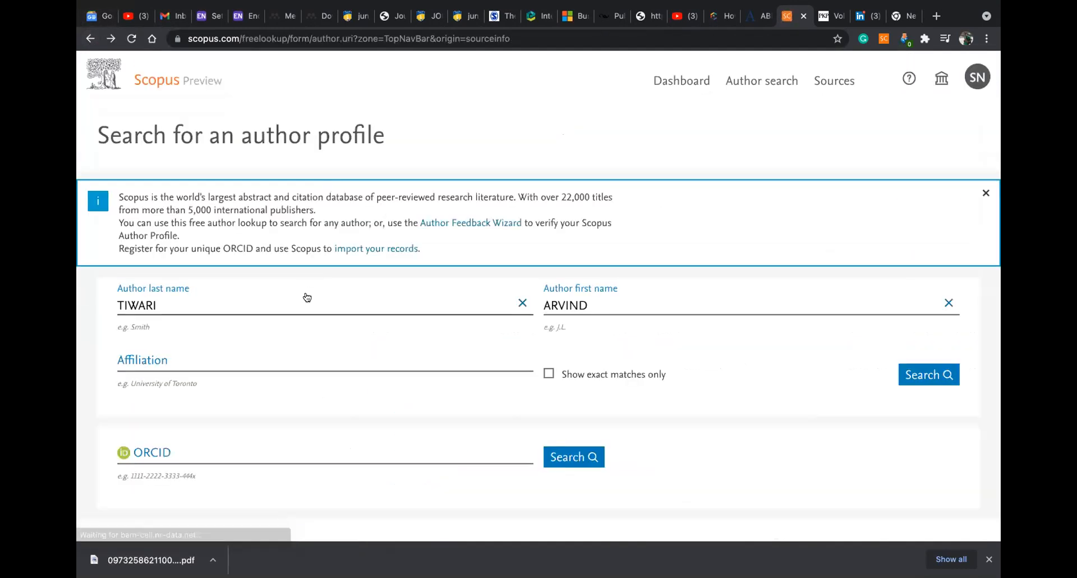
pyautogui.moveTo(594, 305); pyautogui.dragTo(540, 304)
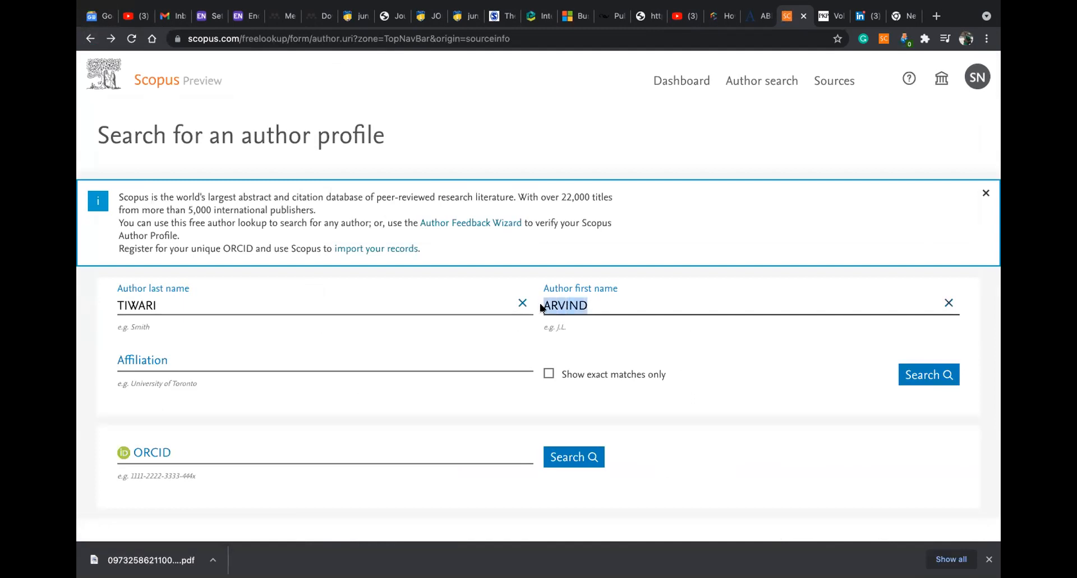
pyautogui.write('AVIRAL')
pyautogui.click(934, 381)
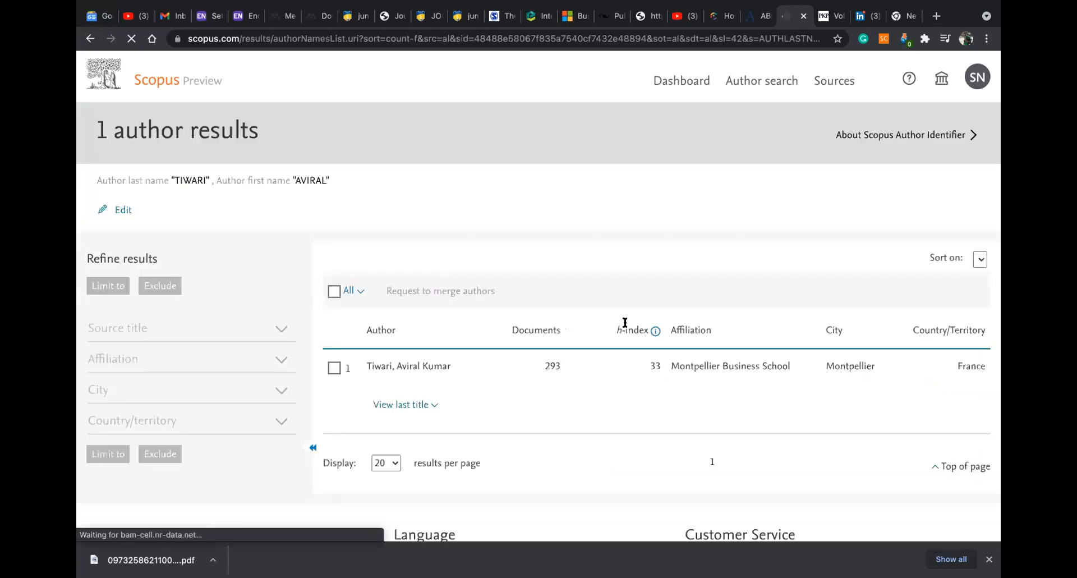
pyautogui.scroll(-1, 662, 319)
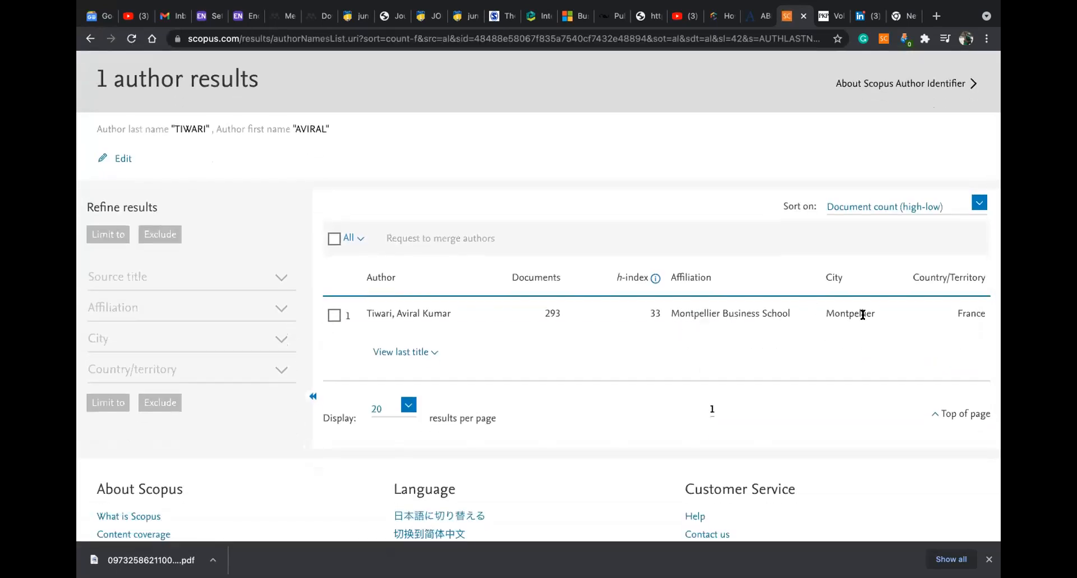
# Open the matching author's profile and highlight their city and country
pyautogui.click(437, 316)
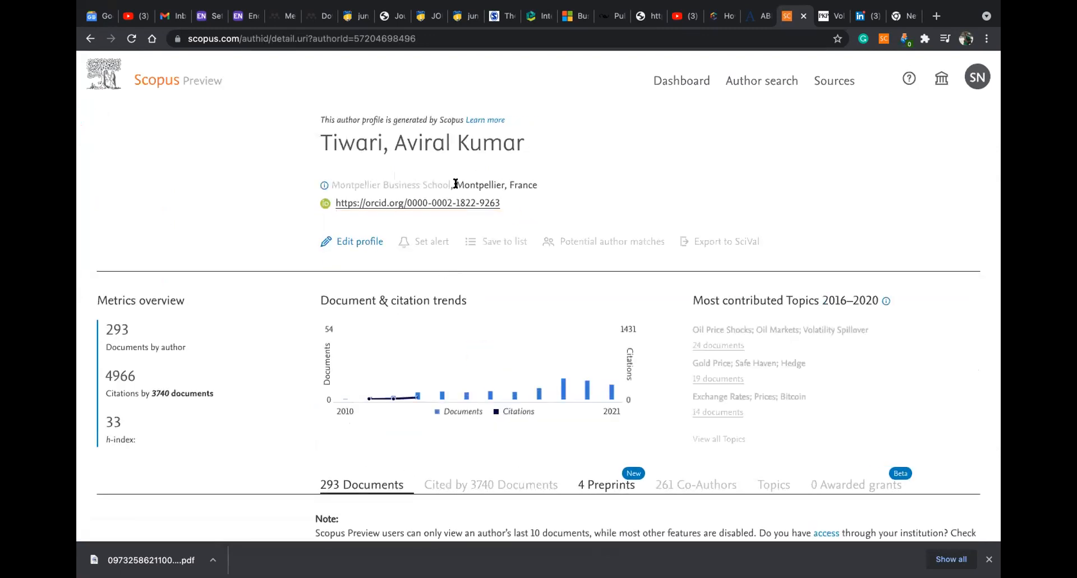
pyautogui.moveTo(456, 184); pyautogui.dragTo(542, 184)
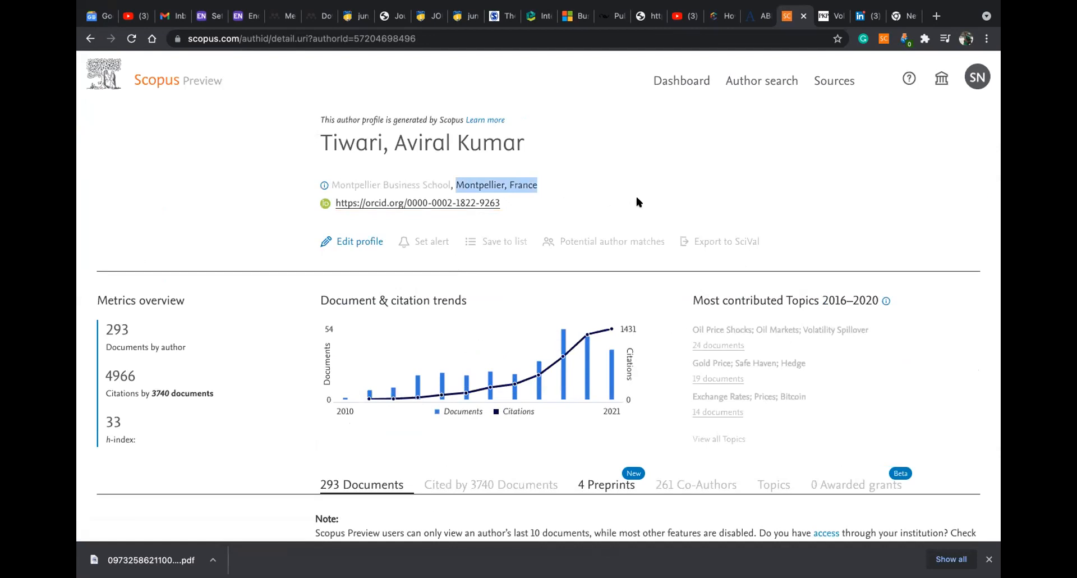
pyautogui.scroll(-3, 636, 202)
pyautogui.scroll(2, 636, 202)
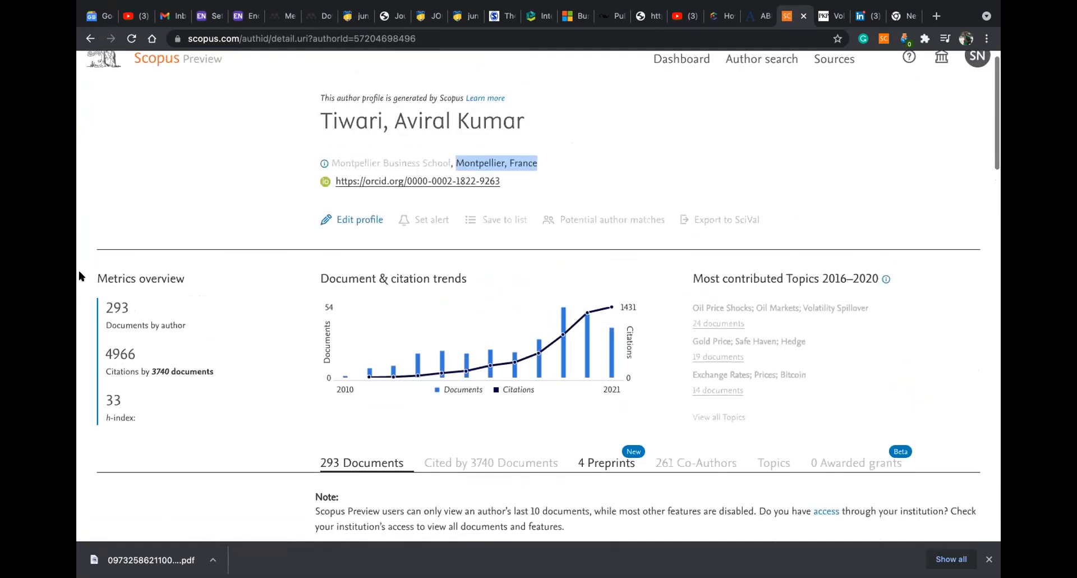
# Browse the author's document list of 2021 articles, then open a new blank tab
pyautogui.scroll(-6, 448, 241)
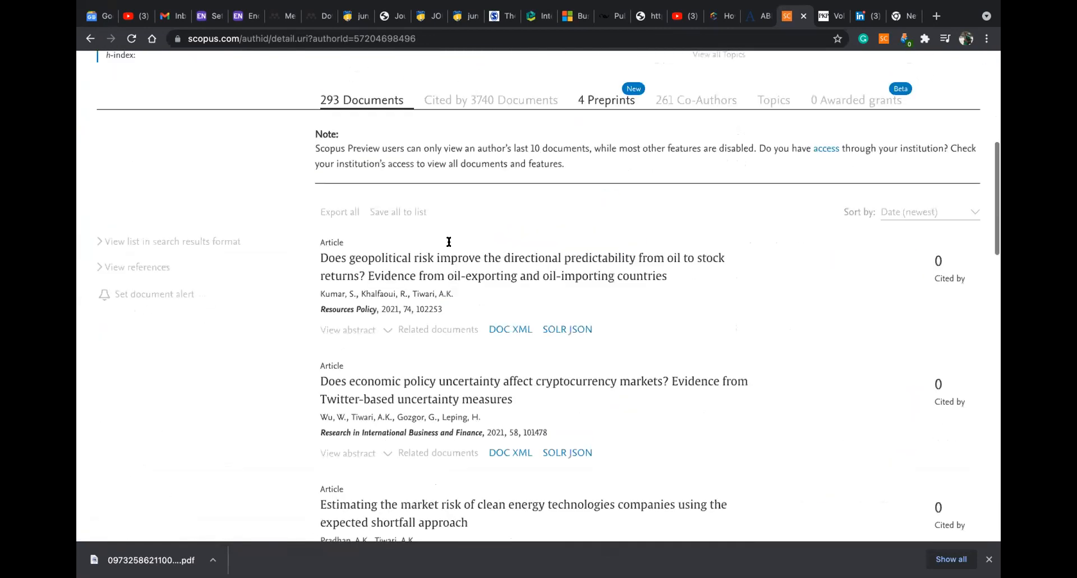
pyautogui.scroll(-1, 516, 245)
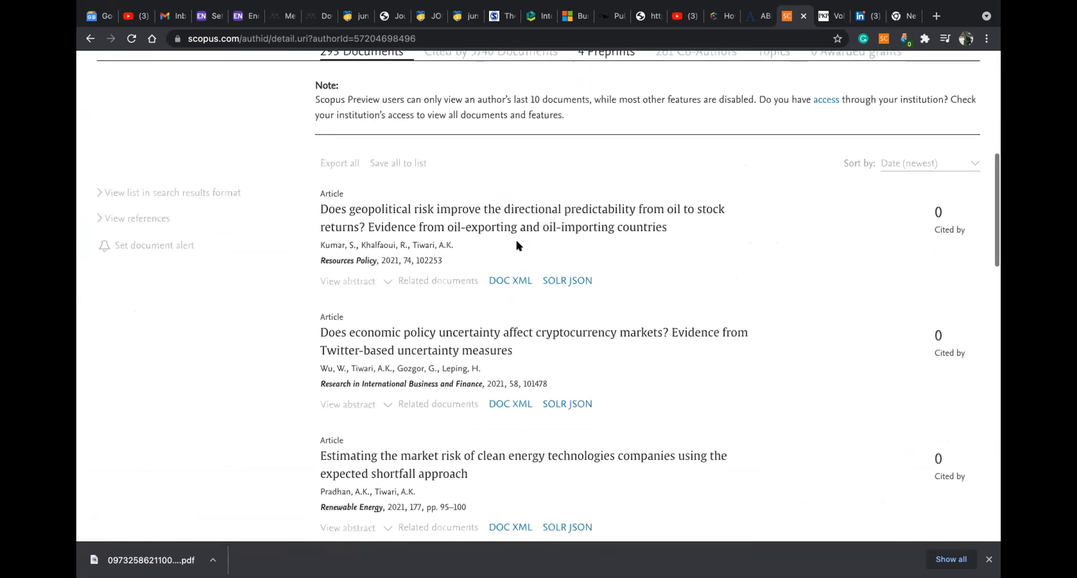
pyautogui.scroll(-1, 516, 245)
pyautogui.scroll(-4, 516, 245)
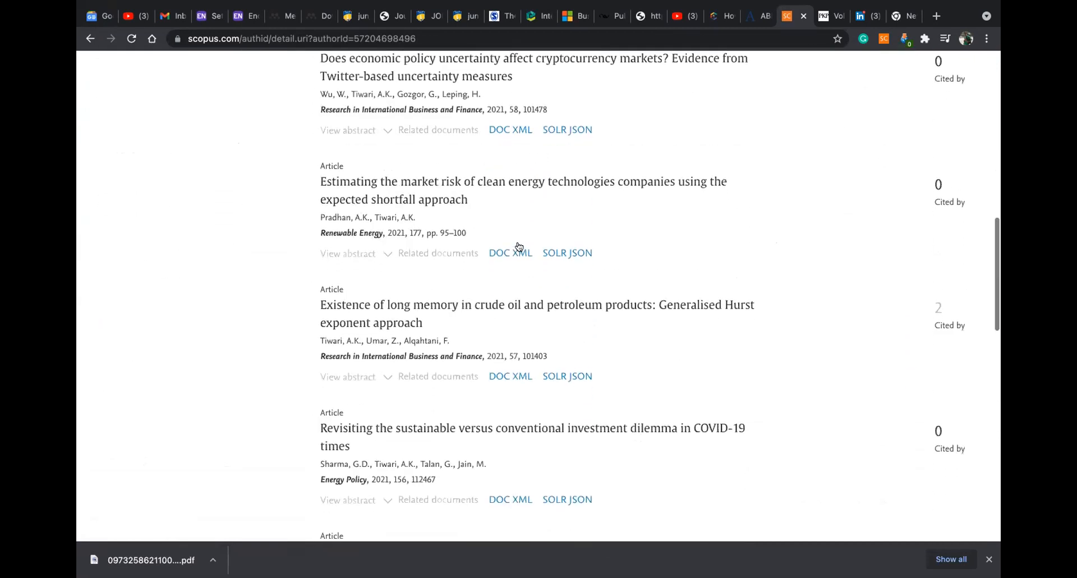
pyautogui.scroll(-3, 516, 246)
pyautogui.scroll(-1, 517, 246)
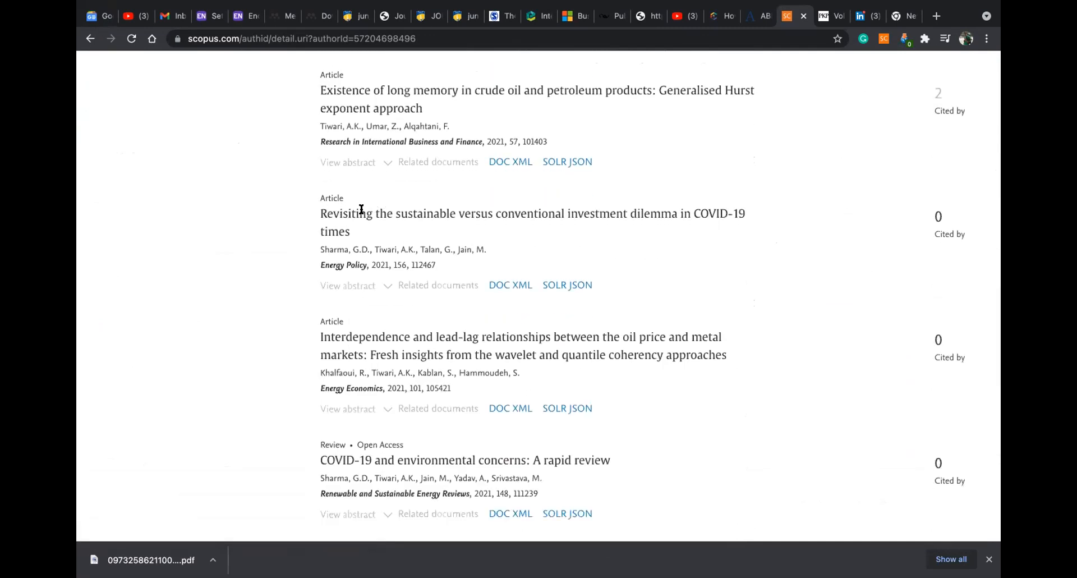
pyautogui.scroll(-2, 372, 206)
pyautogui.scroll(-1, 372, 208)
pyautogui.scroll(-5, 374, 209)
pyautogui.scroll(-4, 377, 208)
pyautogui.scroll(15, 382, 203)
pyautogui.scroll(3, 382, 208)
pyautogui.scroll(2, 382, 206)
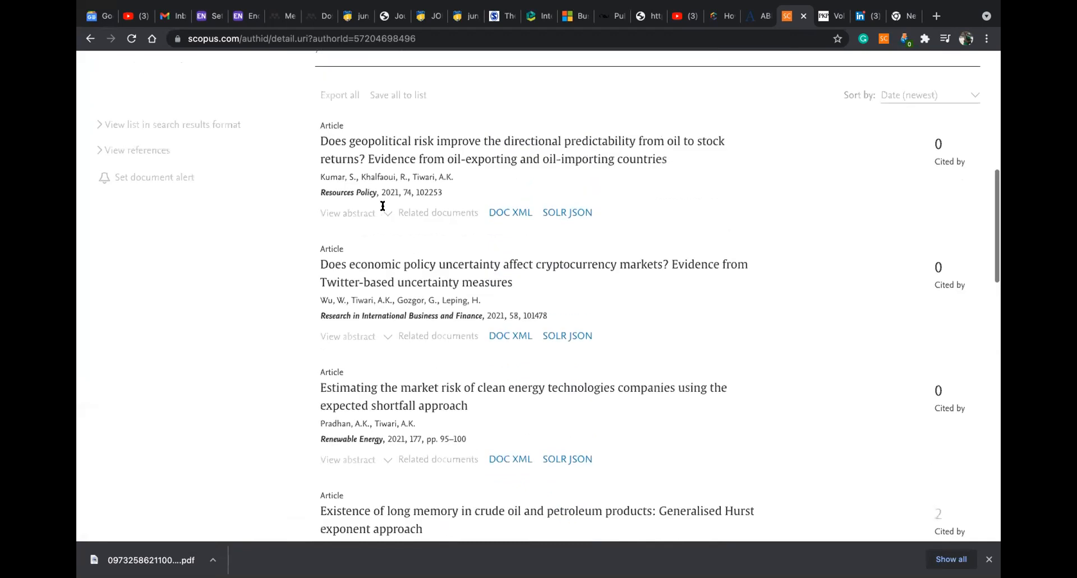
pyautogui.scroll(1, 383, 206)
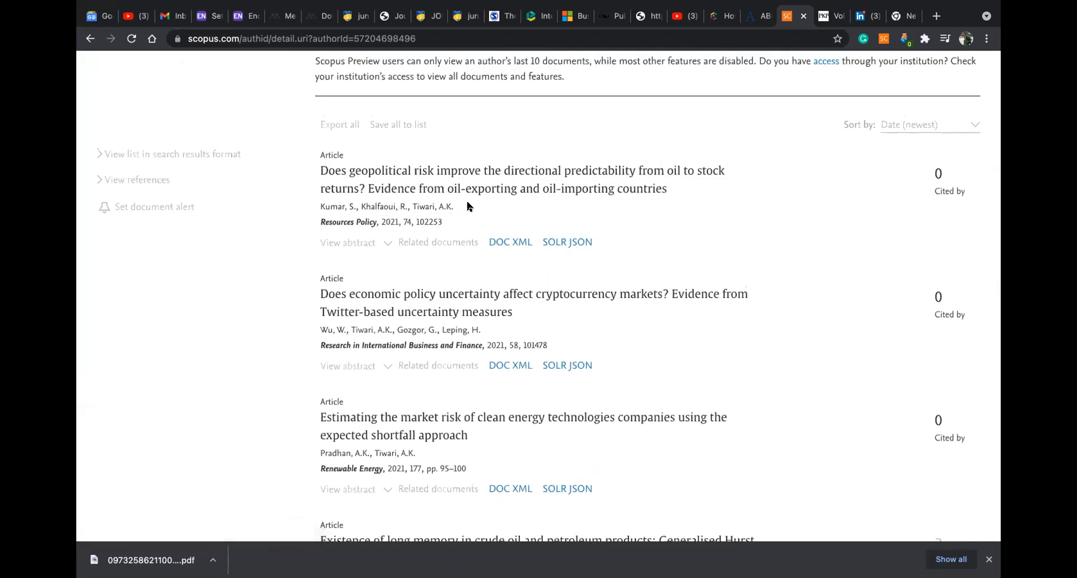
pyautogui.scroll(-4, 364, 166)
pyautogui.scroll(-13, 556, 348)
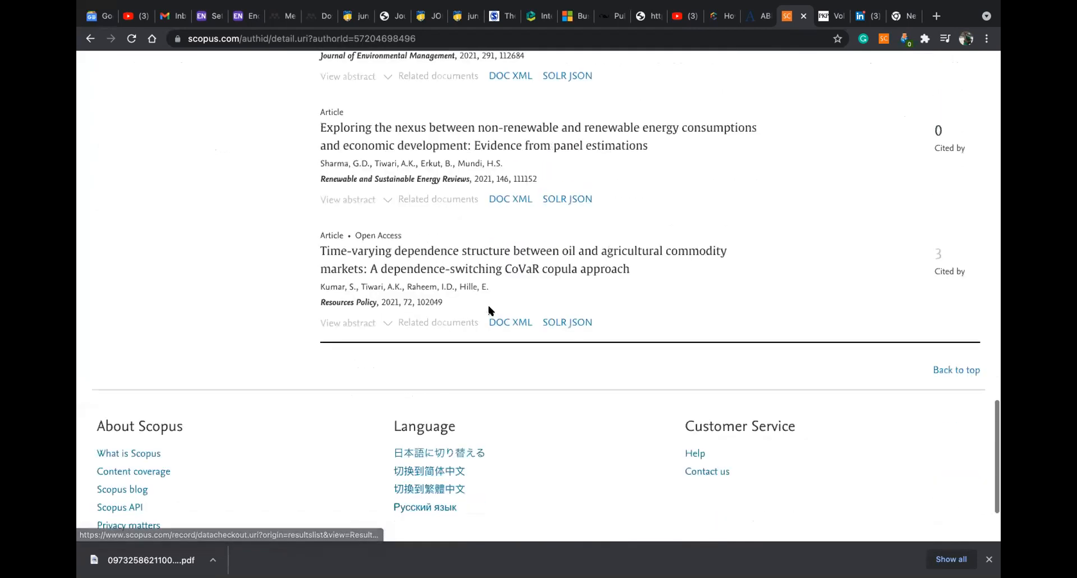
pyautogui.scroll(-1, 488, 311)
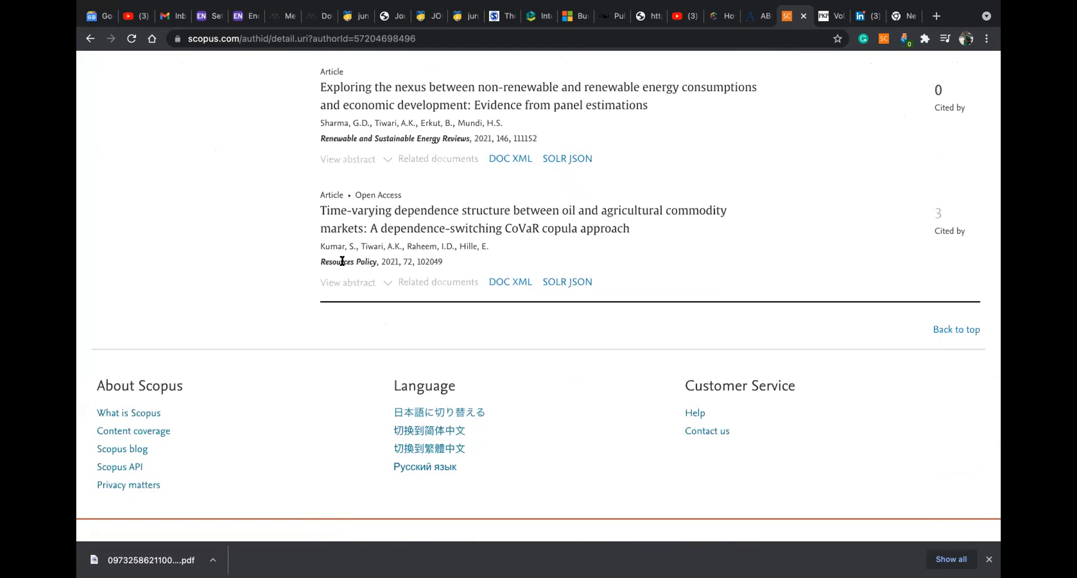
pyautogui.scroll(10, 367, 209)
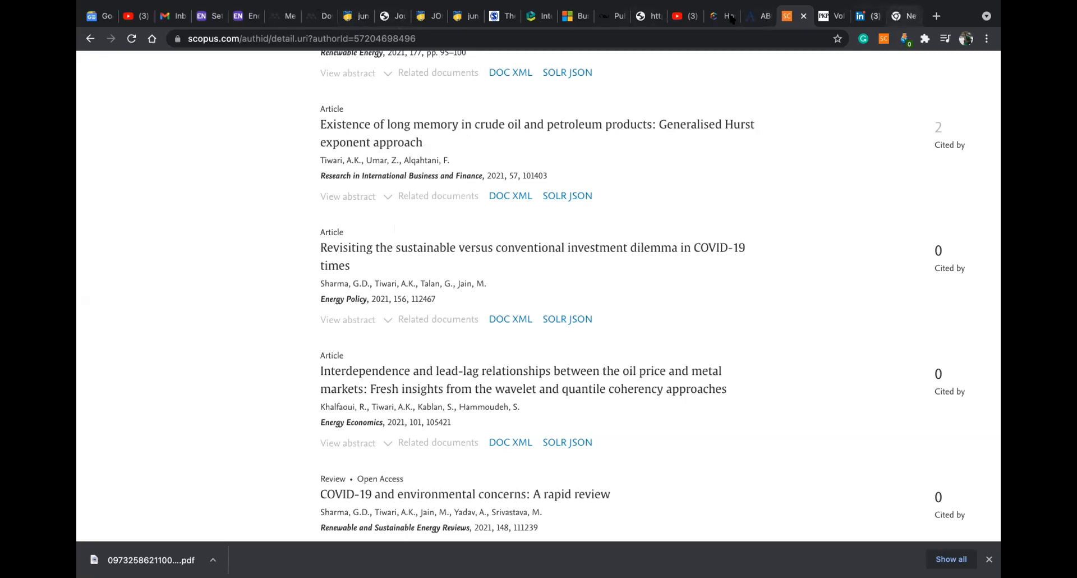
pyautogui.click(929, 17)
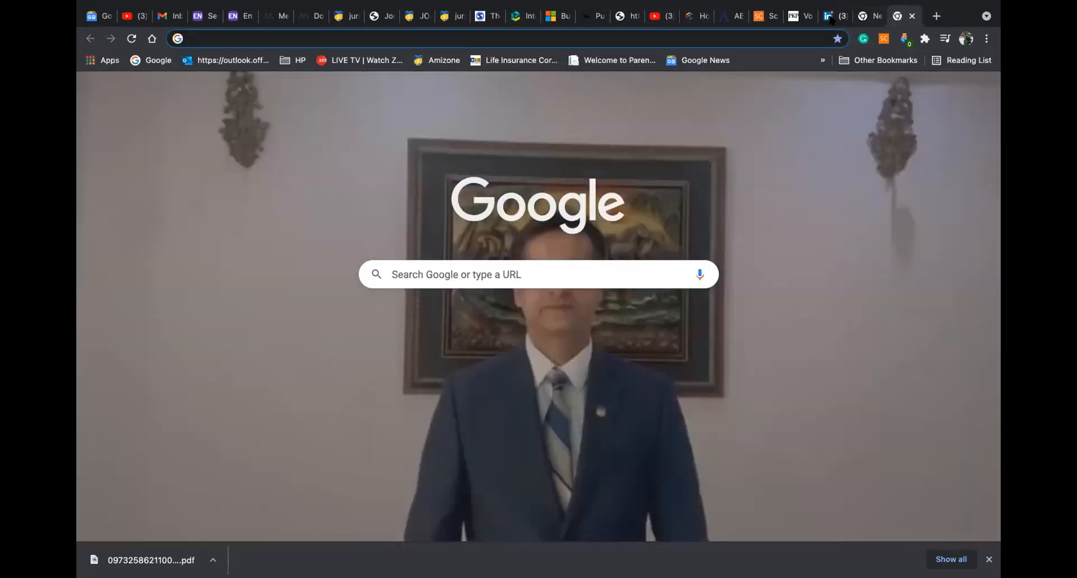
# Go to doi.org to show the DOI System's Resolve a DOI Name page, then open another tab
pyautogui.write('doi')
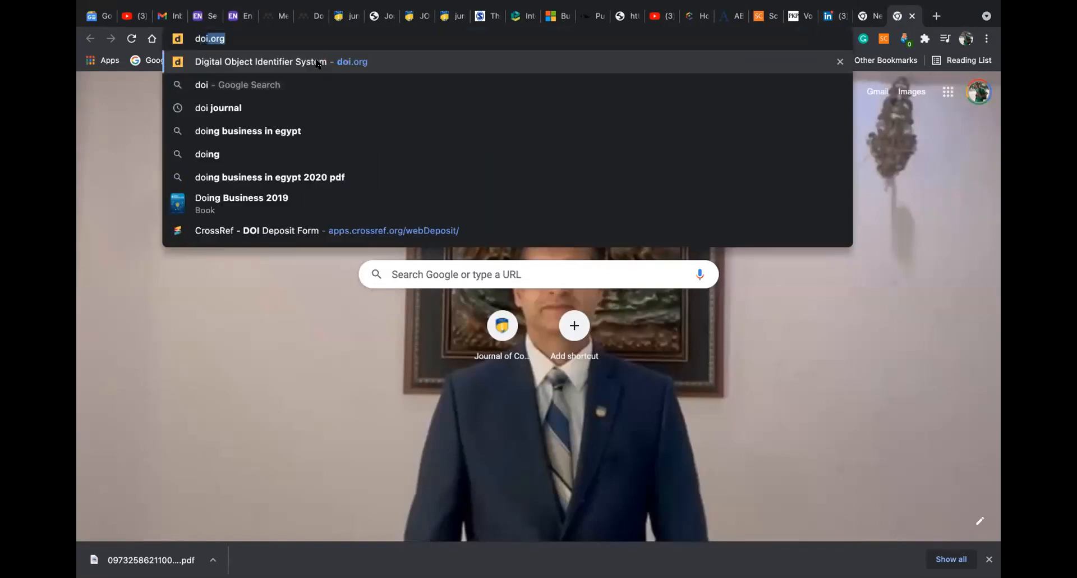
pyautogui.click(317, 64)
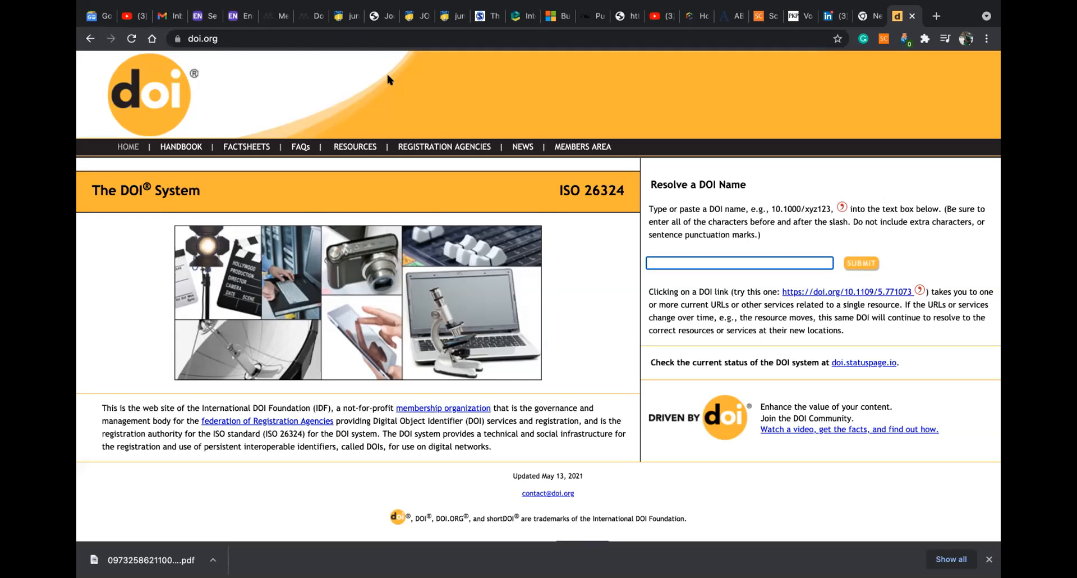
pyautogui.click(936, 17)
# Select the first research article's DOI on the Journal of Critical Reviews page
pyautogui.write('eur')
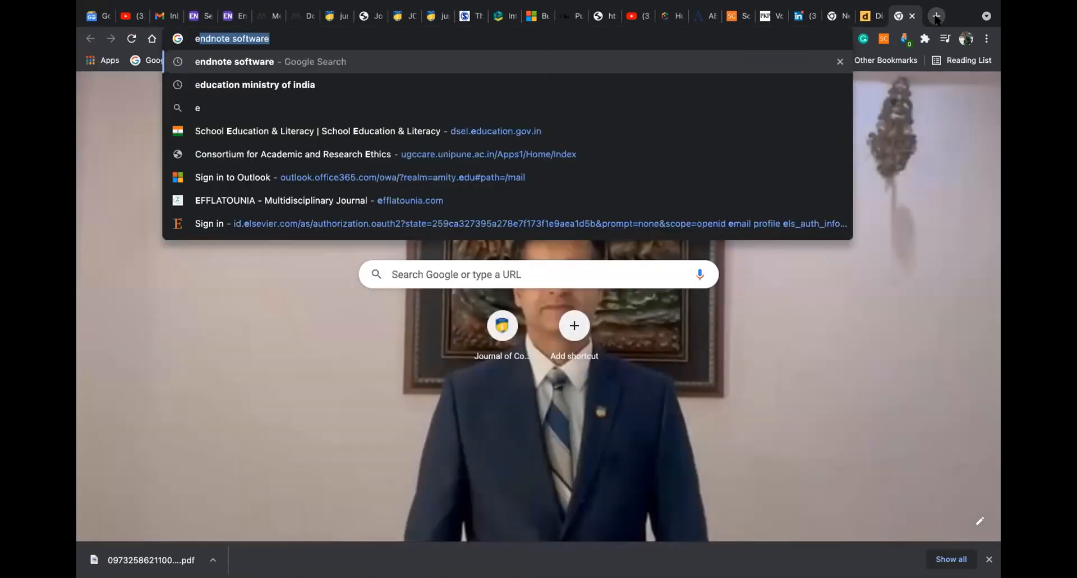
pyautogui.moveTo(376, 3)
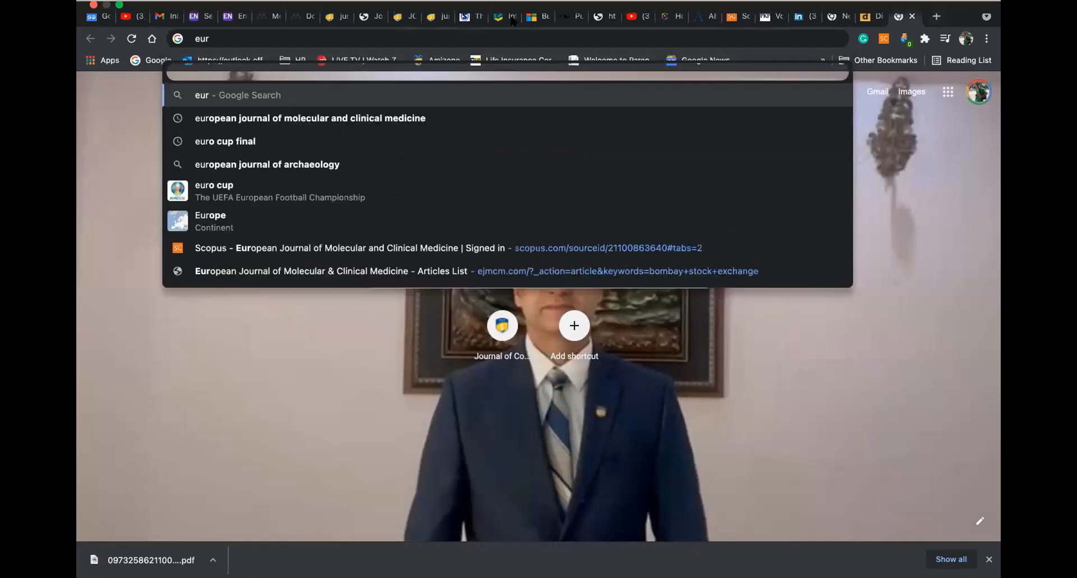
pyautogui.click(375, 50)
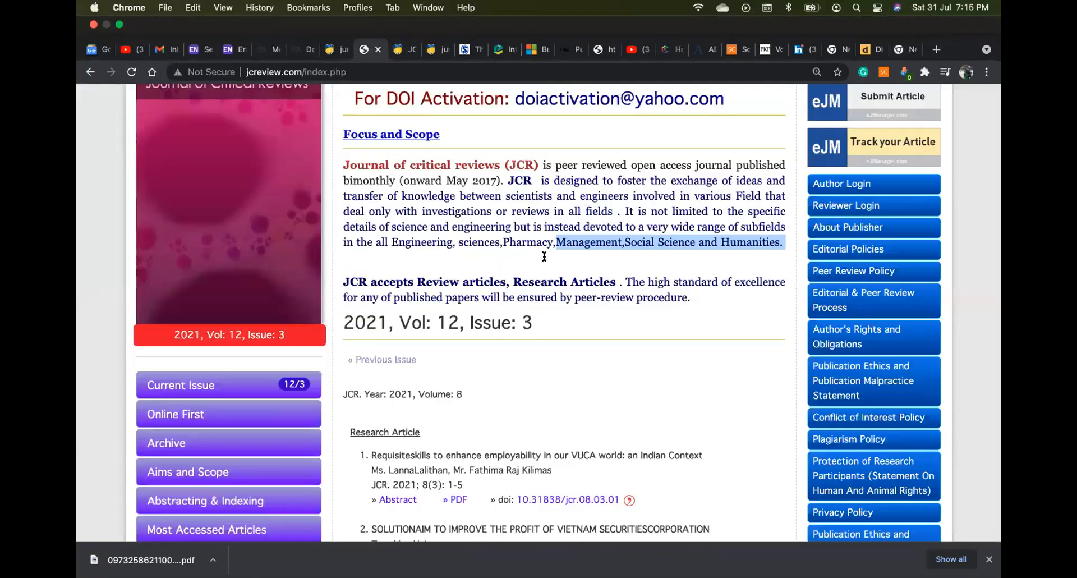
pyautogui.scroll(-1, 547, 342)
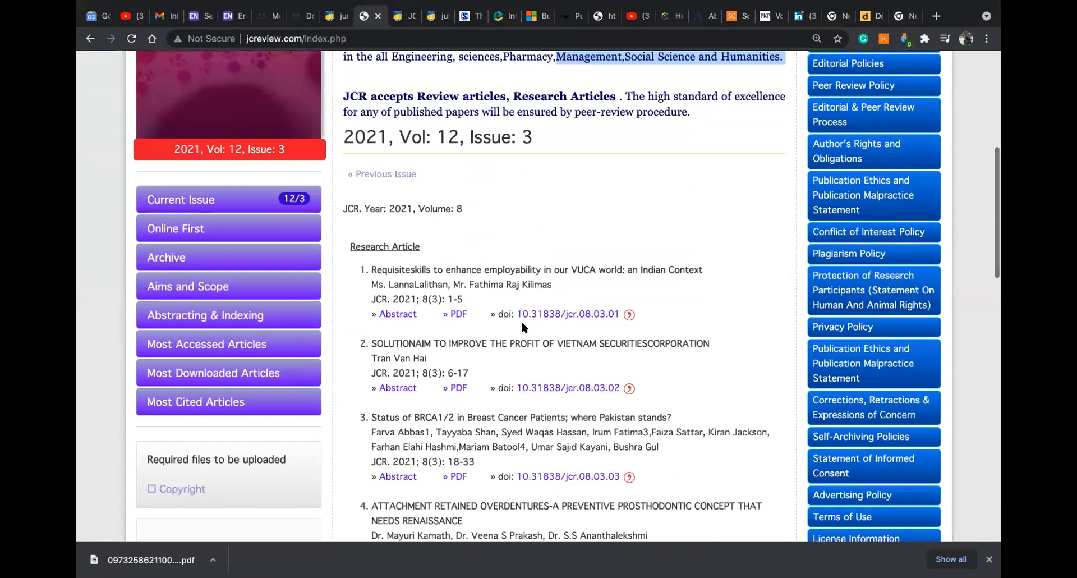
pyautogui.moveTo(513, 315); pyautogui.dragTo(516, 314)
pyautogui.click(612, 320)
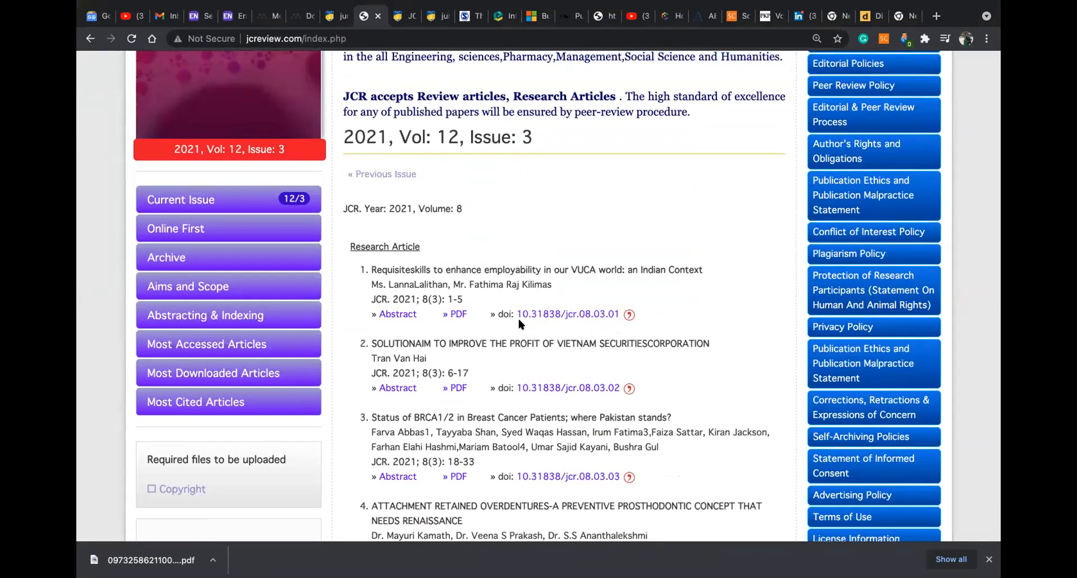
pyautogui.moveTo(516, 315); pyautogui.dragTo(514, 314)
# Open Sci-Hub in a new tab through a Google search for 'scihub'
pyautogui.click(937, 16)
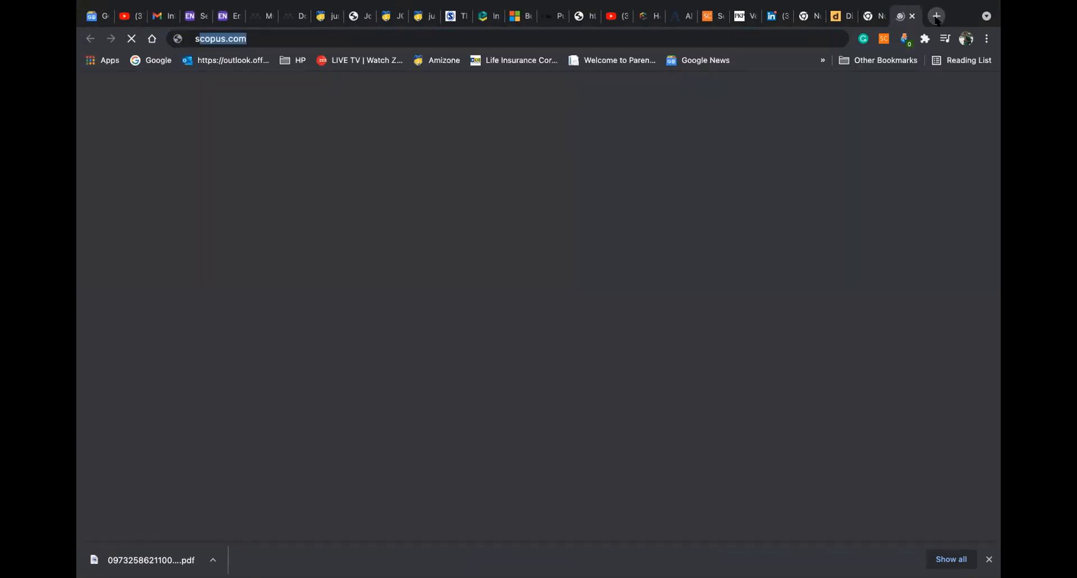
pyautogui.write('sci')
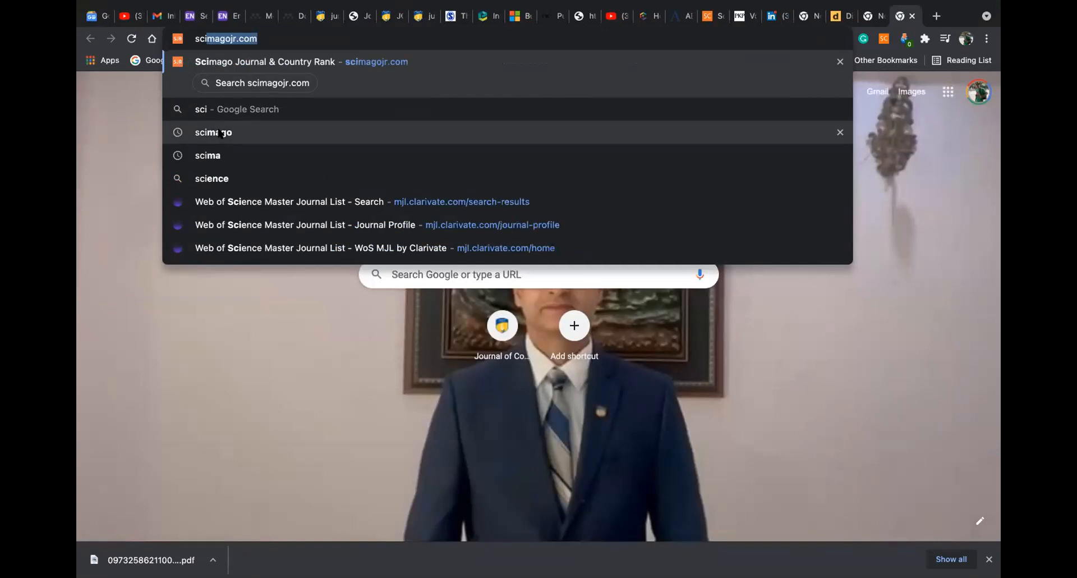
pyautogui.press('BackSpace')
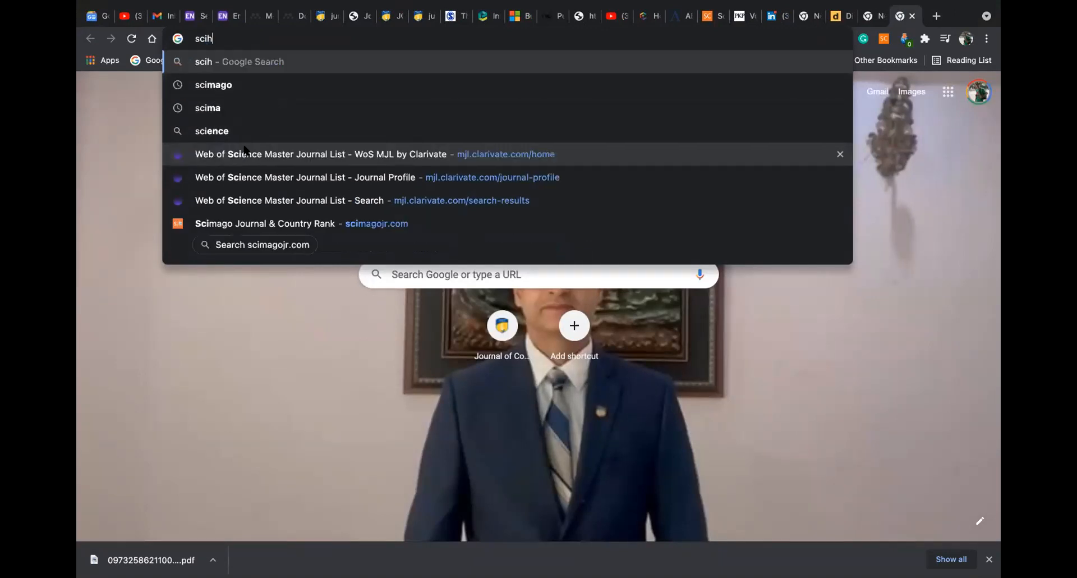
pyautogui.write('h')
pyautogui.click(246, 85)
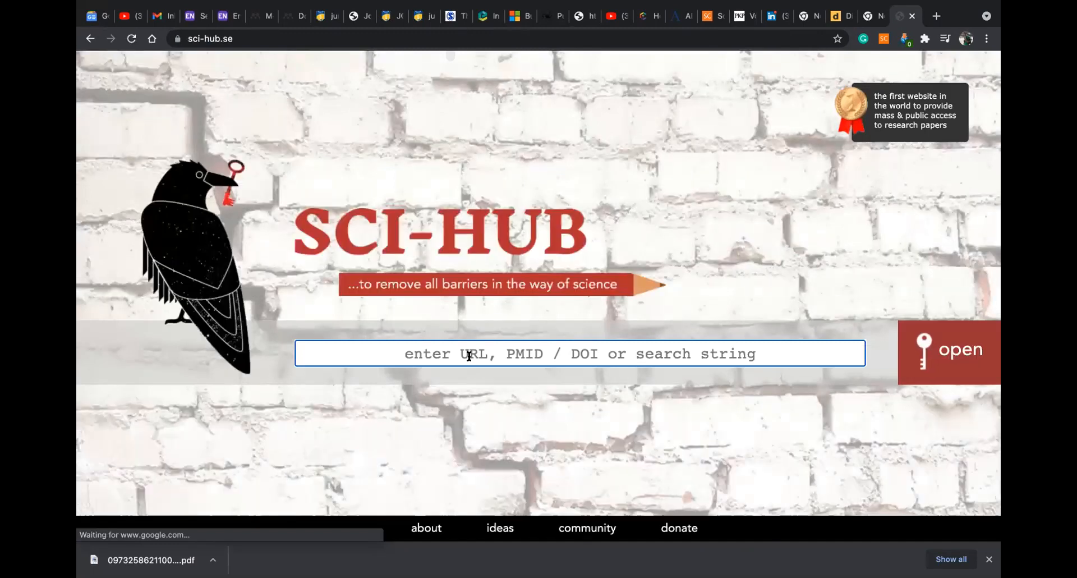
# Look up DOI 10.31838/jcr.08.03.01 on Sci-Hub, then swap that tab for a blank one
pyautogui.write('10.31838/jcr.08.03.01 Add to Citavi project by DOI')
pyautogui.moveTo(553, 354); pyautogui.dragTo(828, 355)
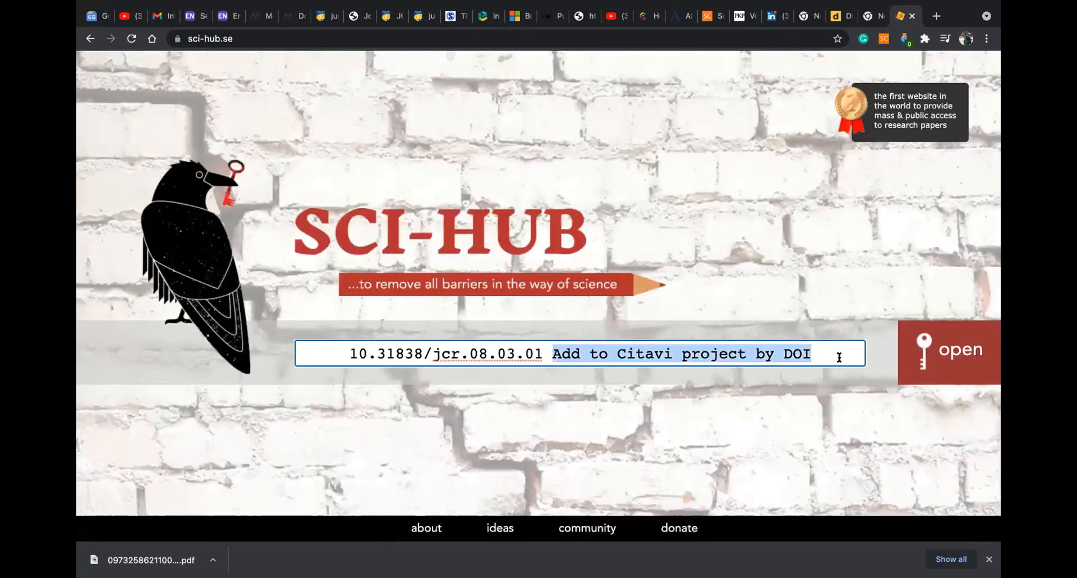
pyautogui.press('BackSpace')
pyautogui.press('BackSpace')
pyautogui.click(967, 357)
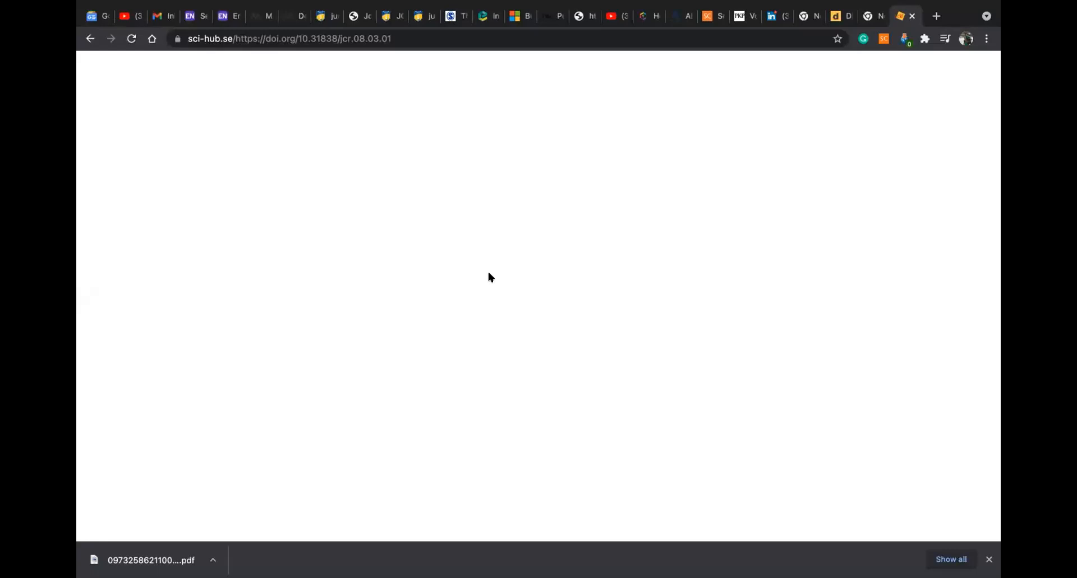
pyautogui.click(912, 16)
pyautogui.click(936, 17)
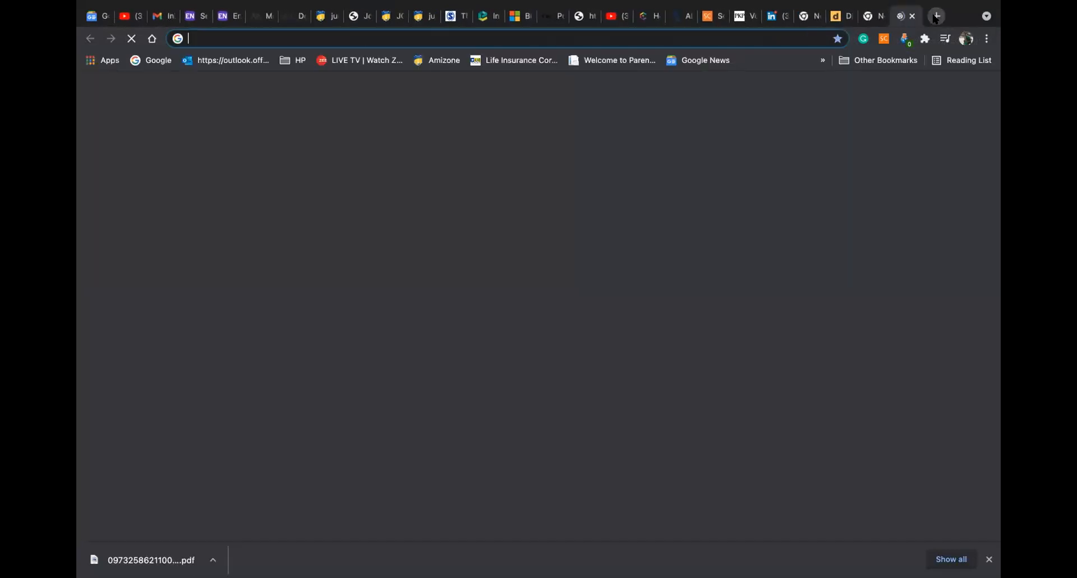
# Open the CrossRef DOI Deposit Form from the 'app' suggestion and scroll through its fields
pyautogui.write('apps.crossref.org/webDeposit/')
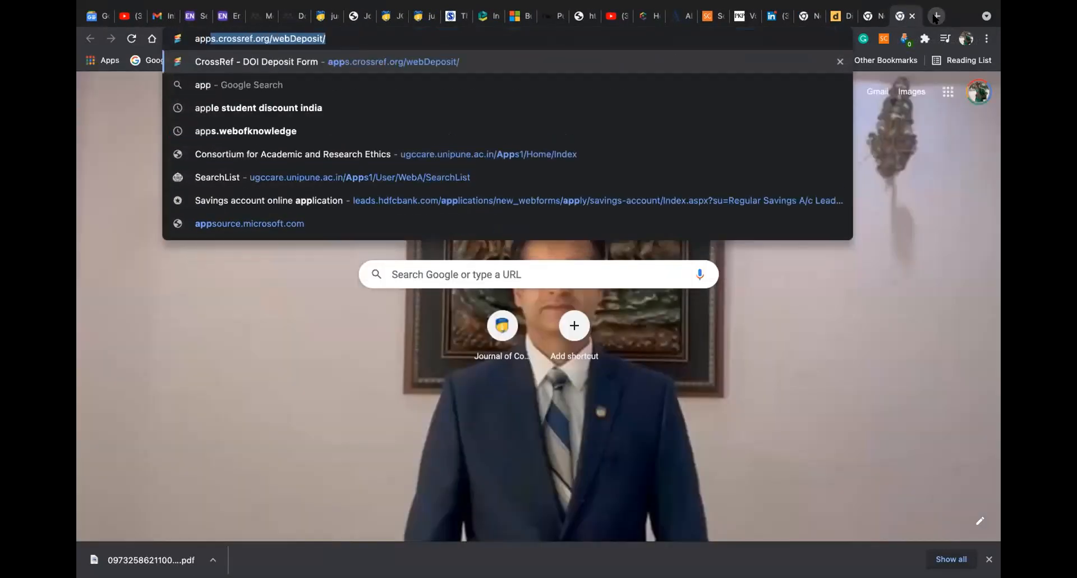
pyautogui.click(255, 63)
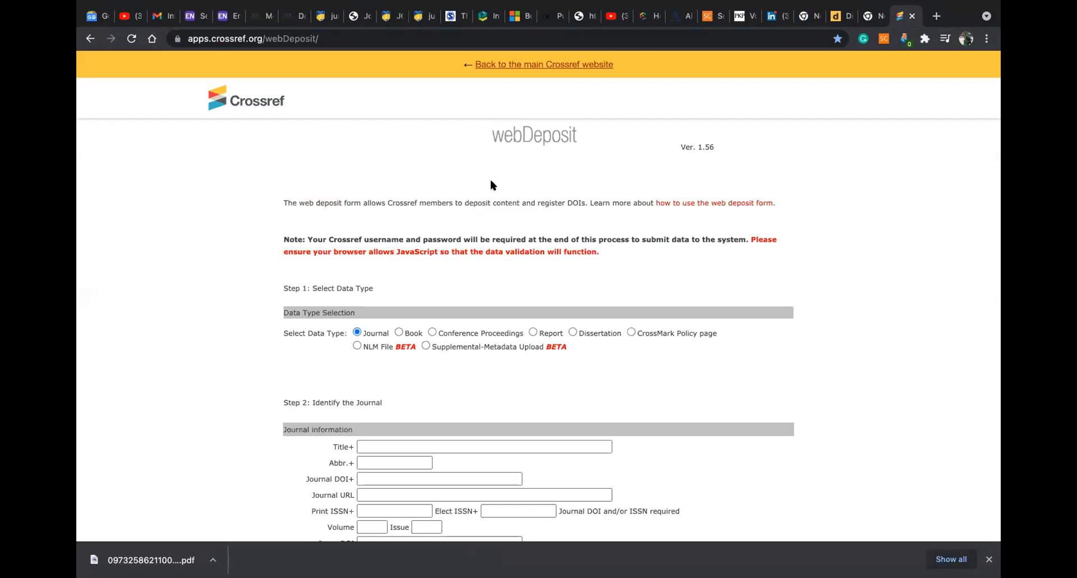
pyautogui.scroll(-3, 422, 235)
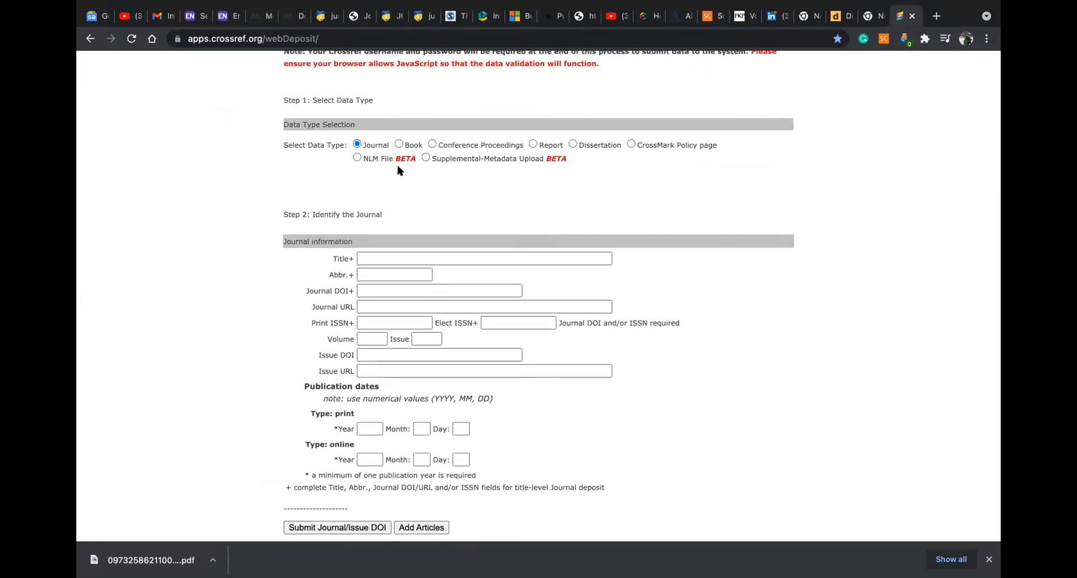
pyautogui.scroll(2, 559, 158)
pyautogui.scroll(2, 558, 157)
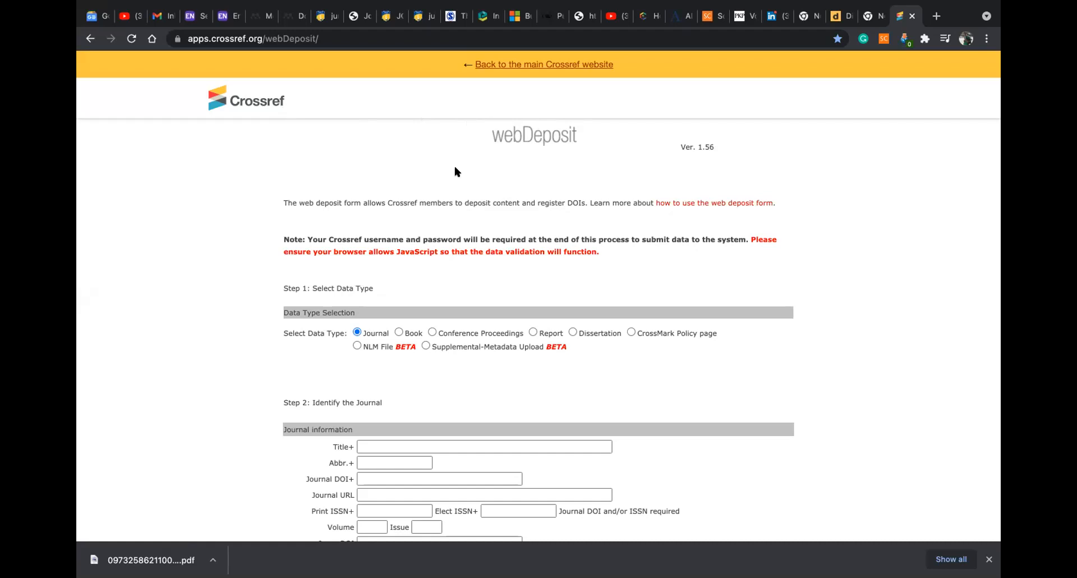
pyautogui.scroll(-3, 454, 171)
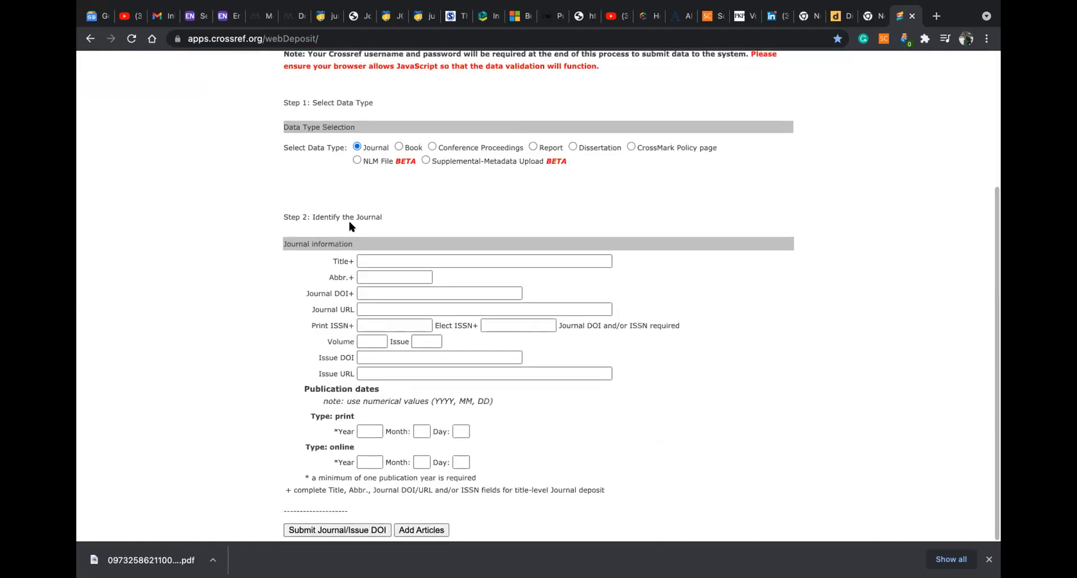
# Enter journal title 'Journal of Content Community and Communication' and abbreviation 'JCCC'
pyautogui.click(382, 259)
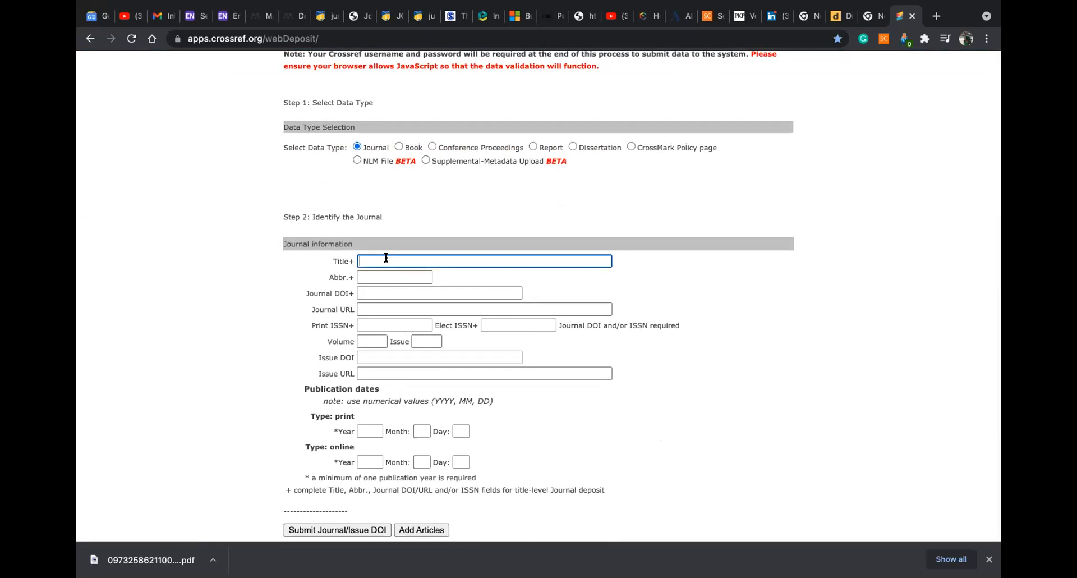
pyautogui.write('jou')
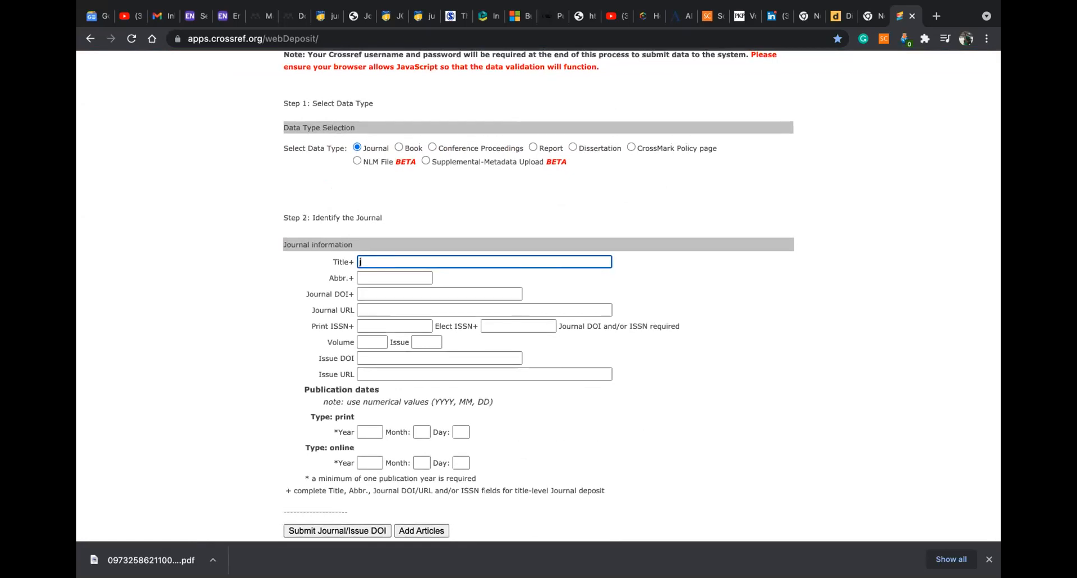
pyautogui.press('BackSpace')
pyautogui.press('BackSpace')
pyautogui.press('BackSpace')
pyautogui.write('Journal of Content Community an')
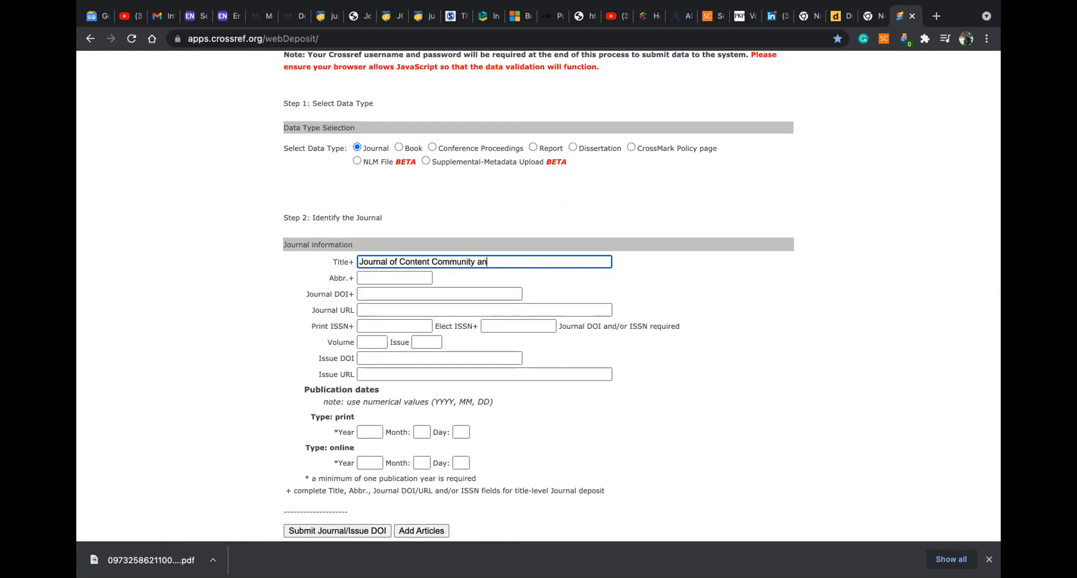
pyautogui.write('d Communication')
pyautogui.click(376, 278)
pyautogui.write('JCCC')
# Fill Journal DOI with prefix 10.31620, taken from the JCCC issue page, then advance to Volume
pyautogui.click(369, 294)
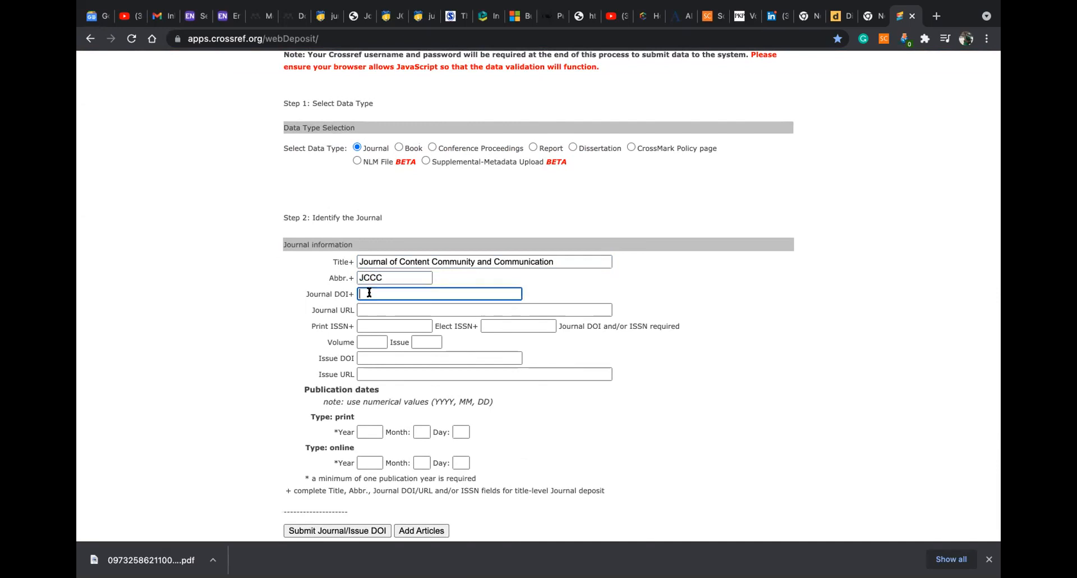
pyautogui.click(385, 19)
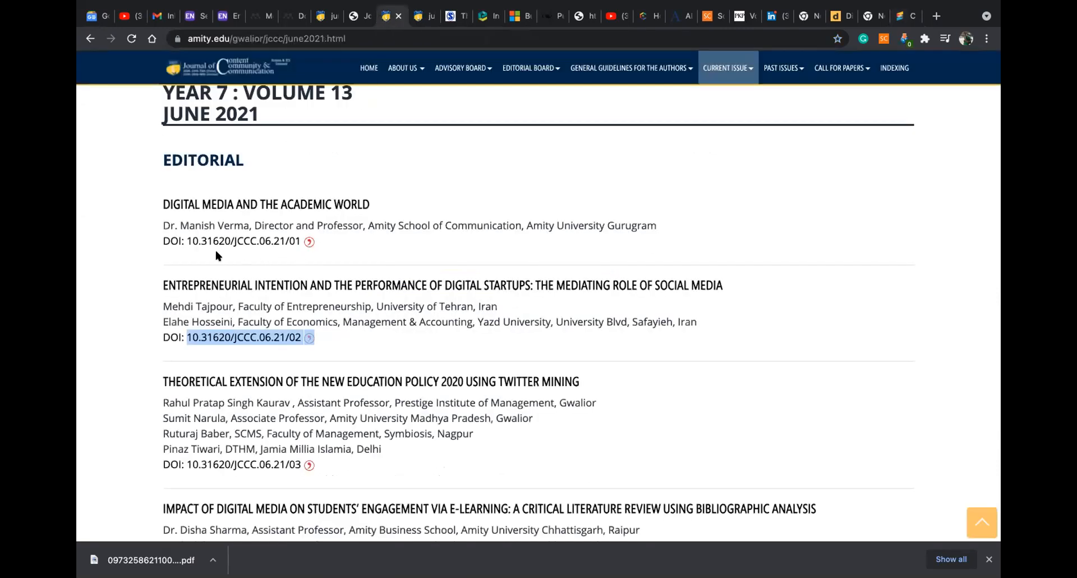
pyautogui.moveTo(315, 241); pyautogui.dragTo(187, 241)
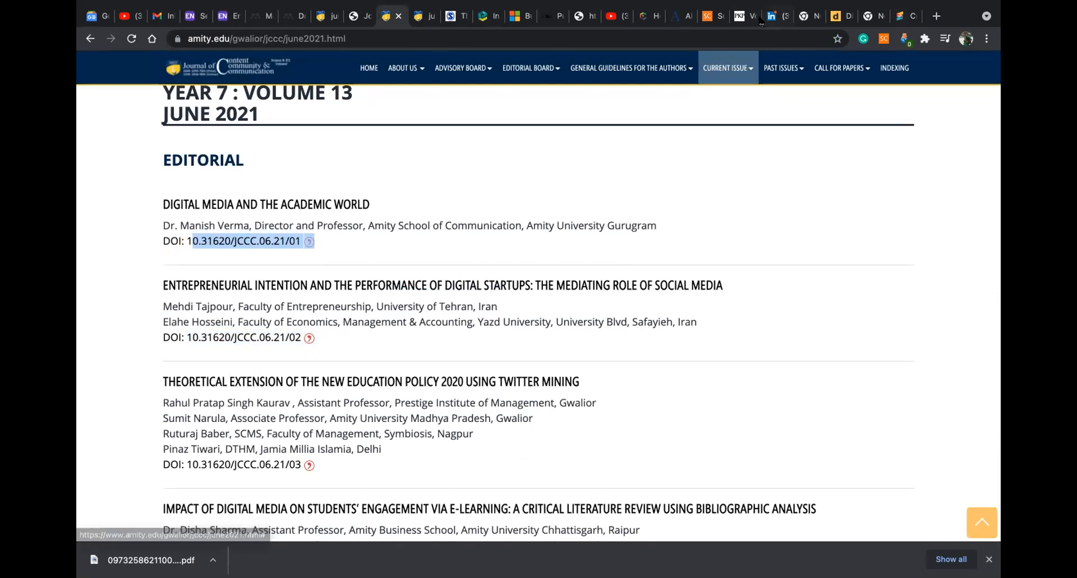
pyautogui.click(898, 17)
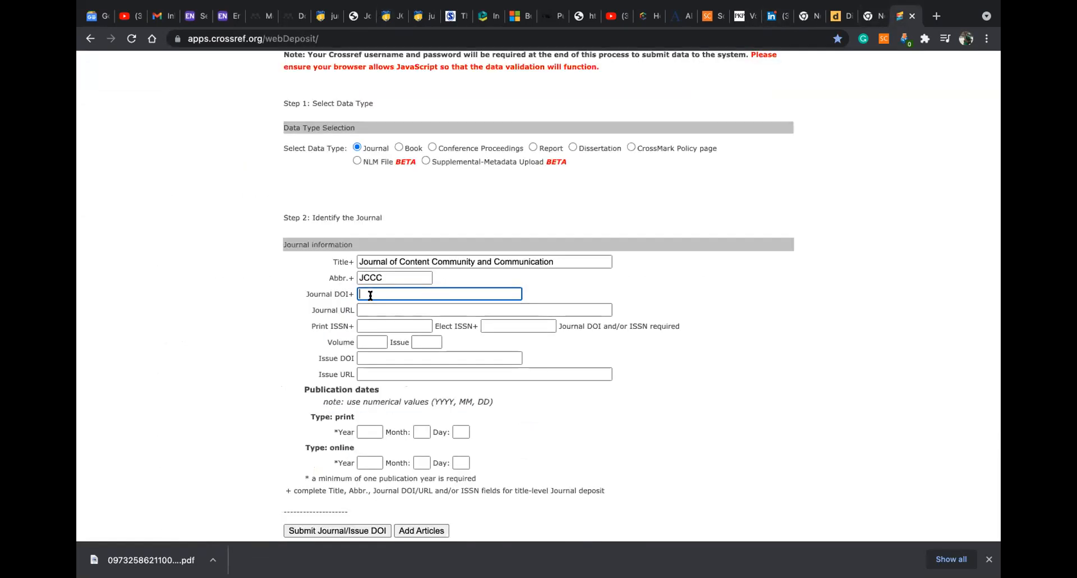
pyautogui.write('10.31620')
pyautogui.click(370, 309)
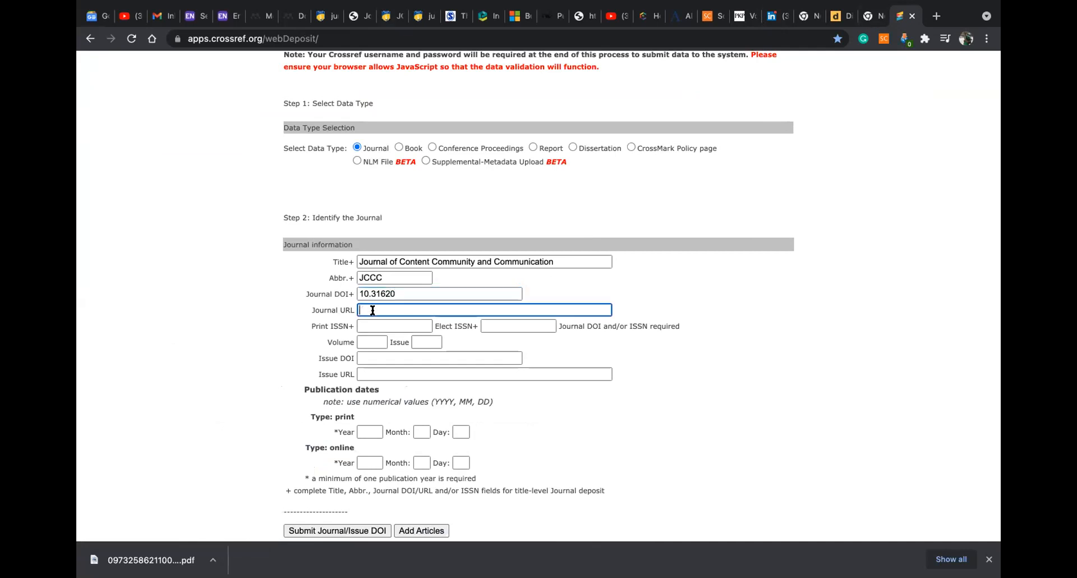
pyautogui.click(372, 322)
pyautogui.click(371, 340)
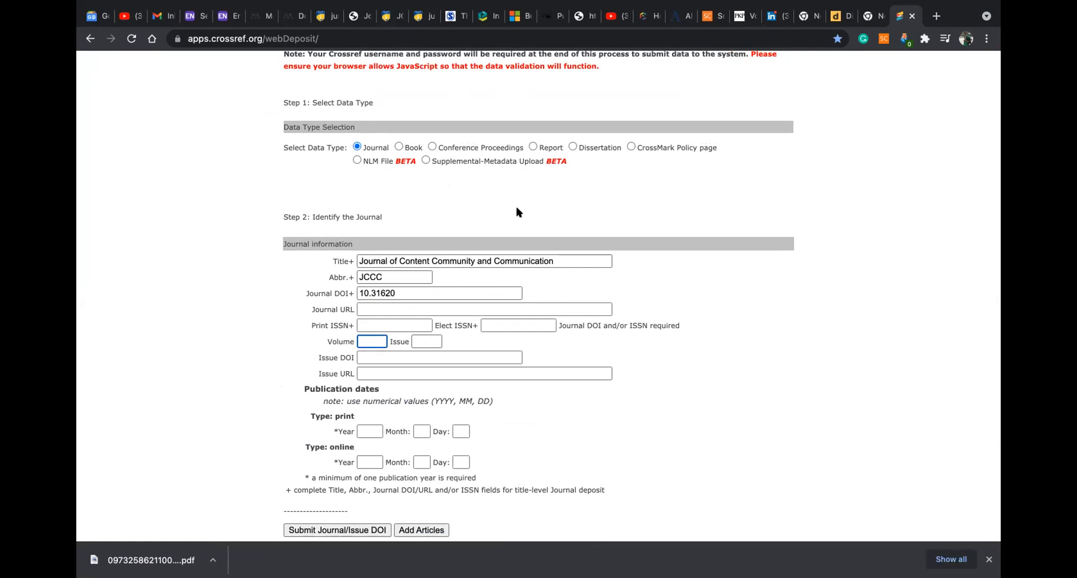
# Close the empty new tab, check the doi.org tab, and close the Microsoft AppSource tab
pyautogui.click(872, 18)
pyautogui.click(880, 17)
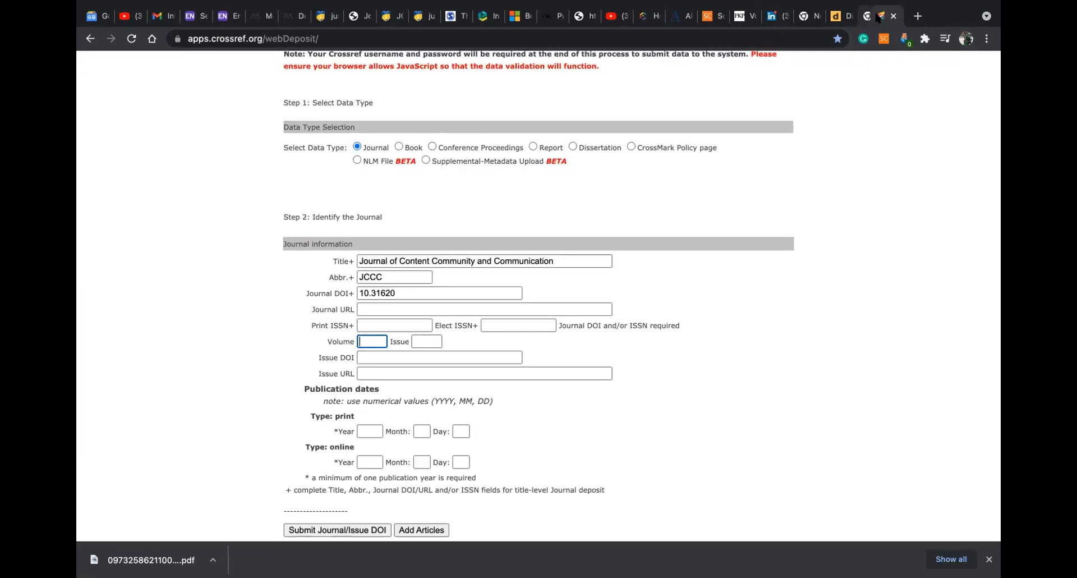
pyautogui.click(837, 17)
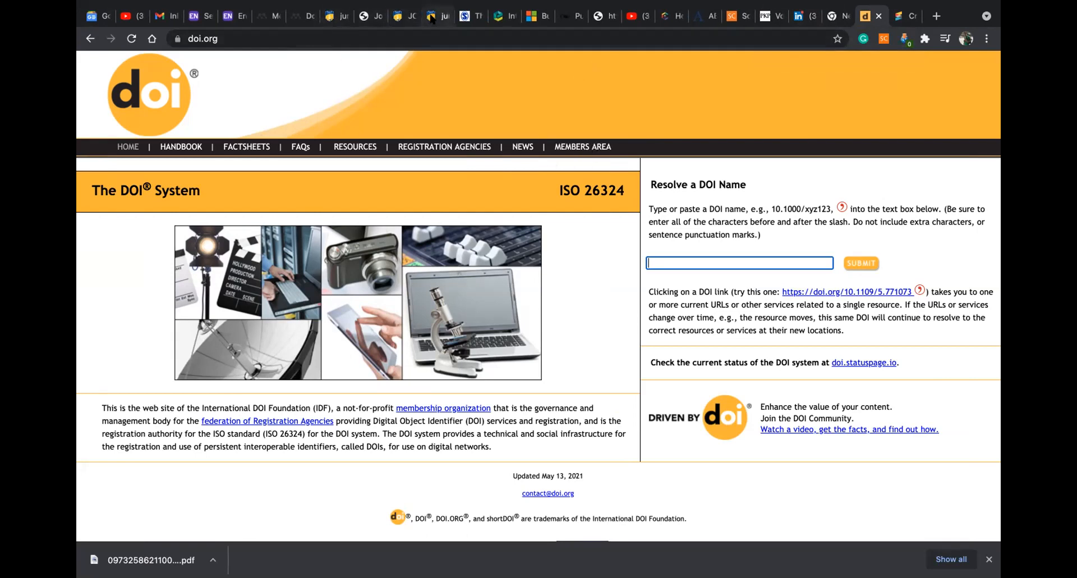
pyautogui.click(531, 19)
pyautogui.click(544, 16)
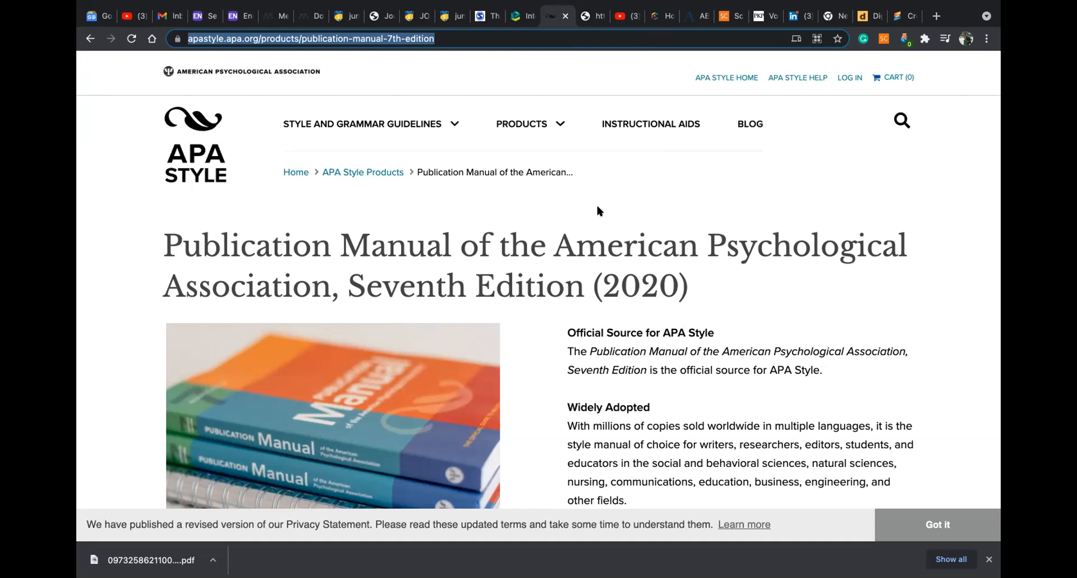
# Search 'academy of marketing journal' in a new tab and open the Academy of Marketing Studies Journal site
pyautogui.click(935, 16)
pyautogui.write('ACAD')
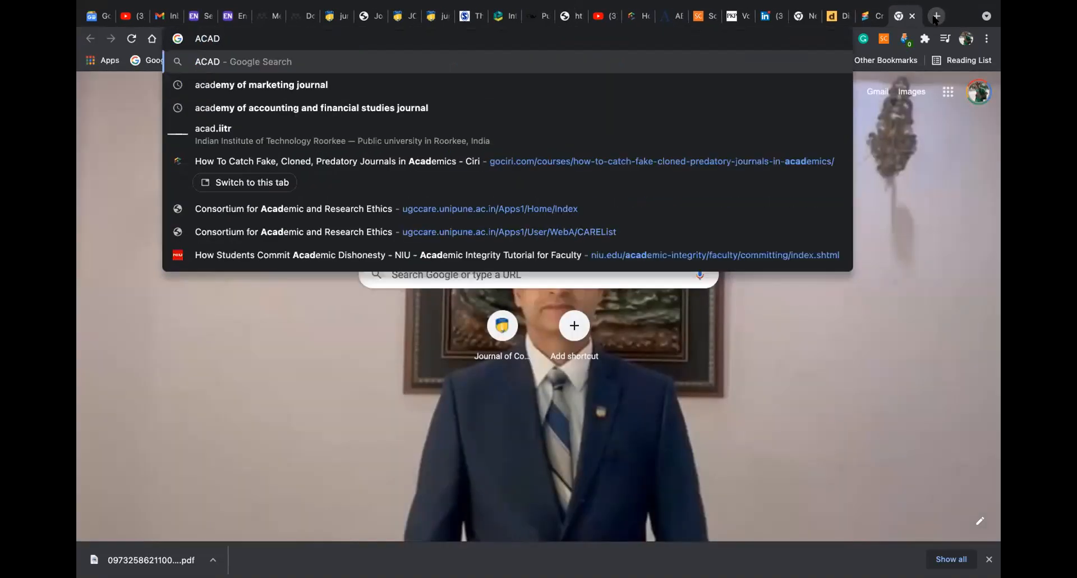
pyautogui.click(247, 90)
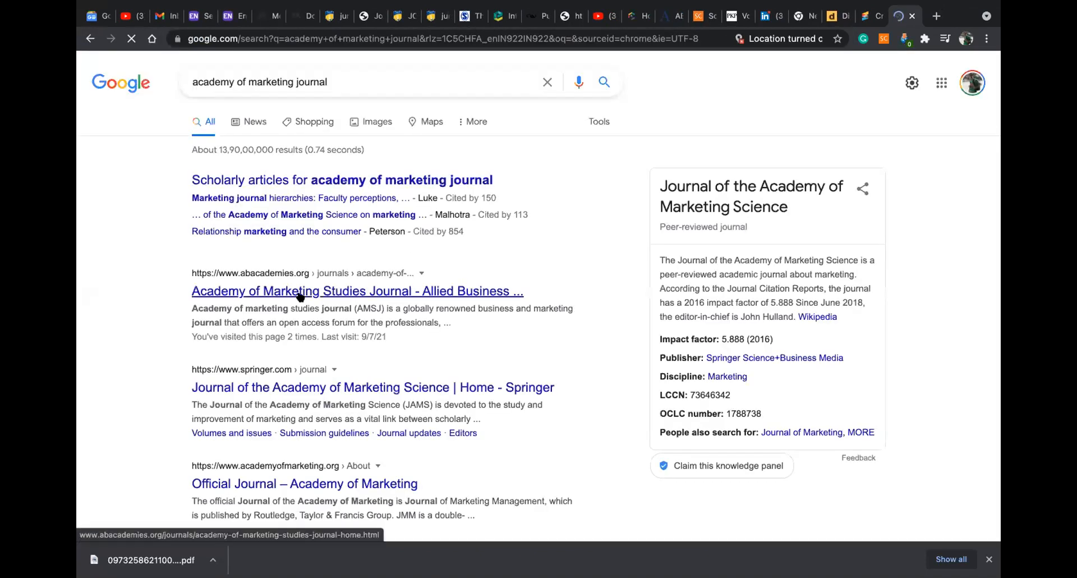
pyautogui.click(301, 291)
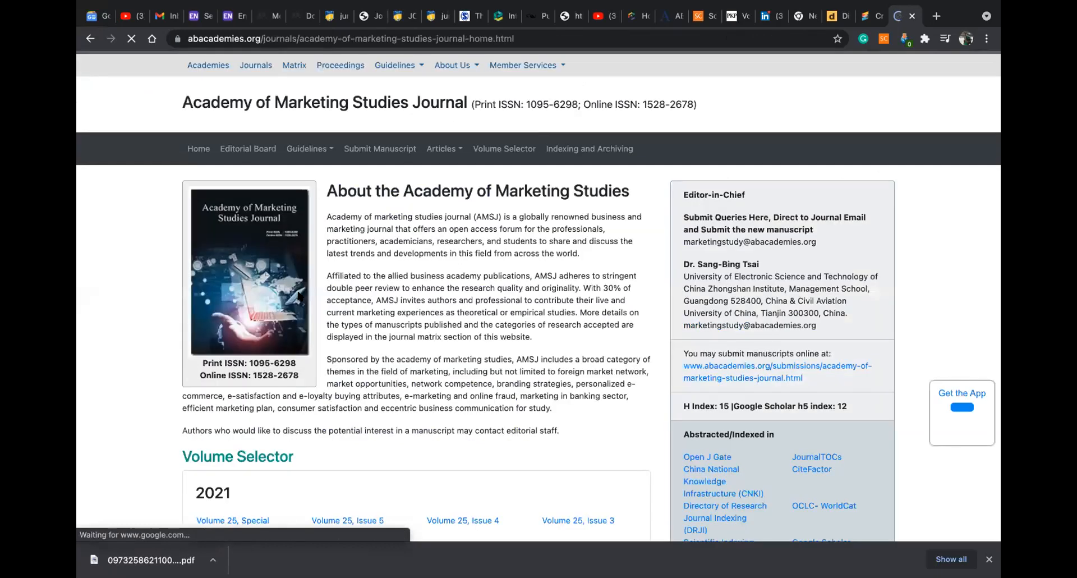
pyautogui.scroll(-3, 443, 318)
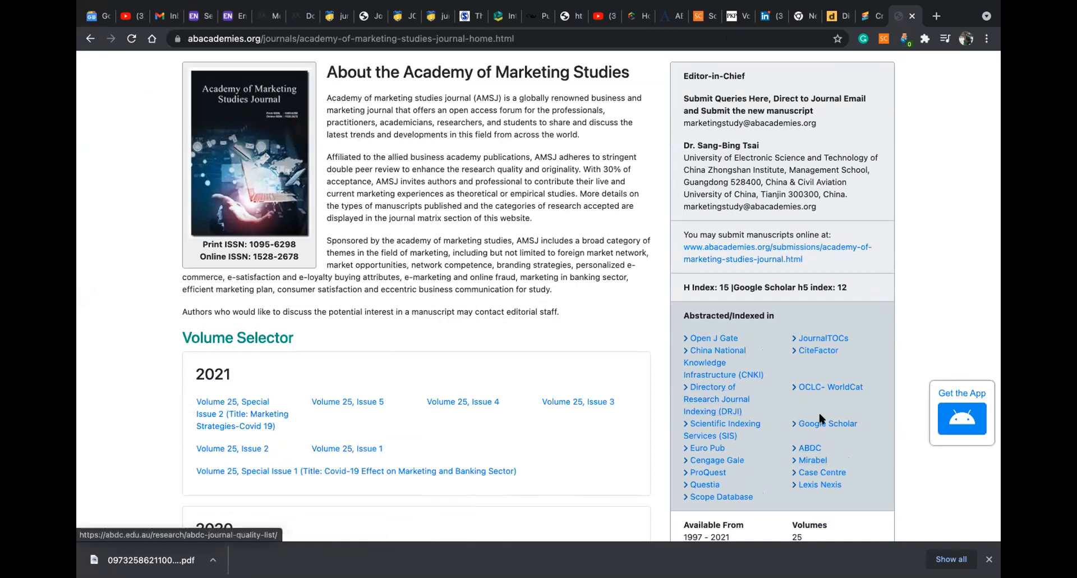
pyautogui.scroll(-3, 724, 371)
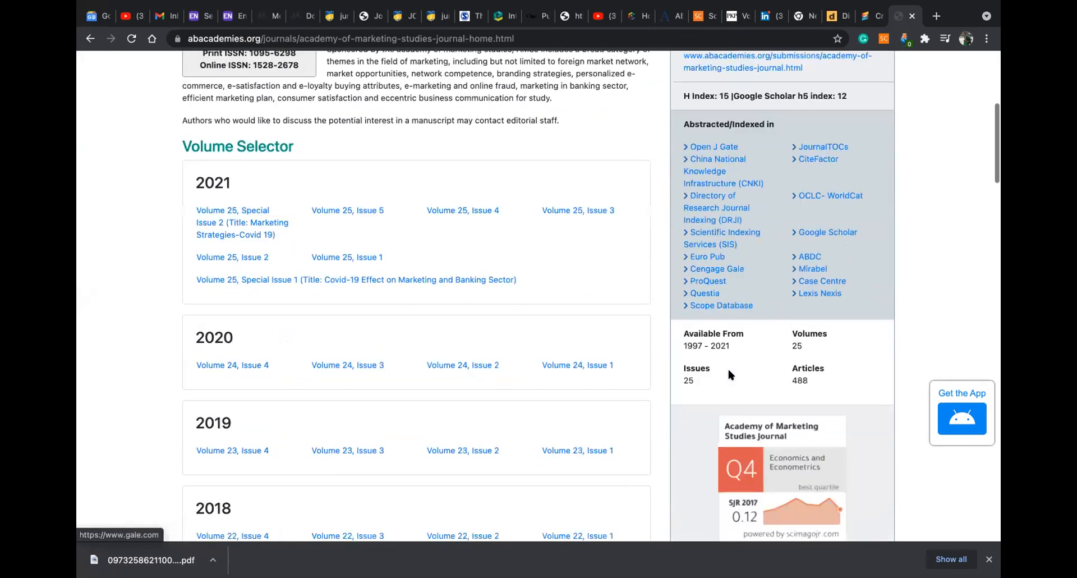
pyautogui.scroll(-2, 616, 382)
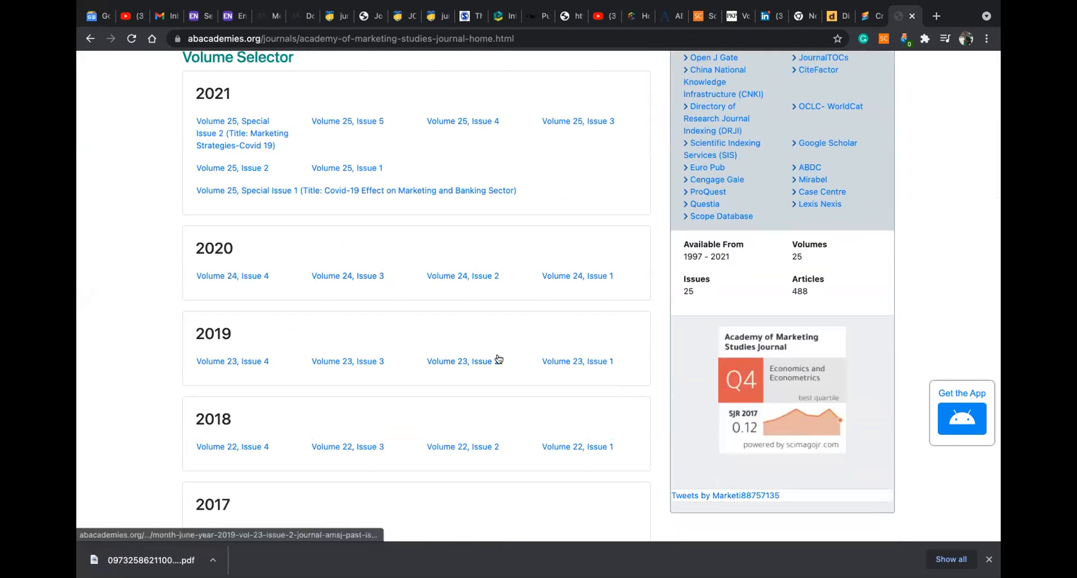
pyautogui.scroll(1, 498, 359)
pyautogui.scroll(-2, 762, 346)
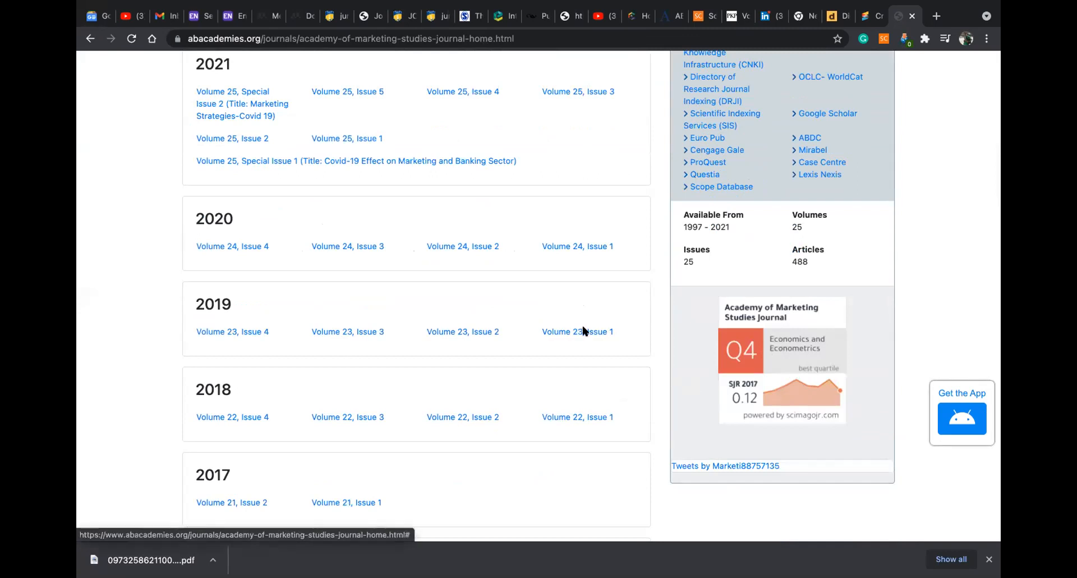
pyautogui.scroll(10, 584, 331)
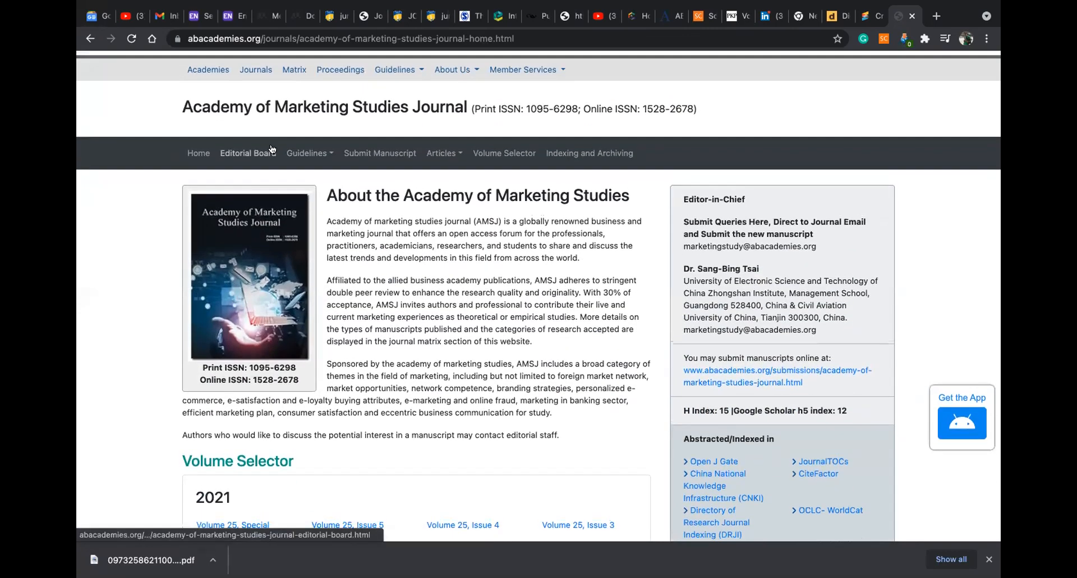
pyautogui.scroll(-2, 406, 283)
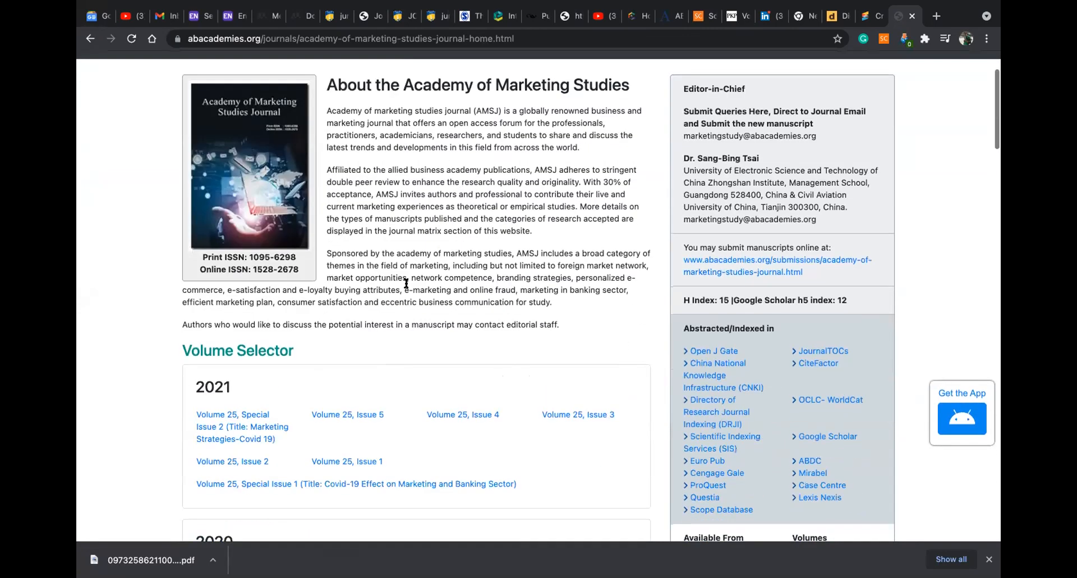
pyautogui.scroll(-2, 406, 283)
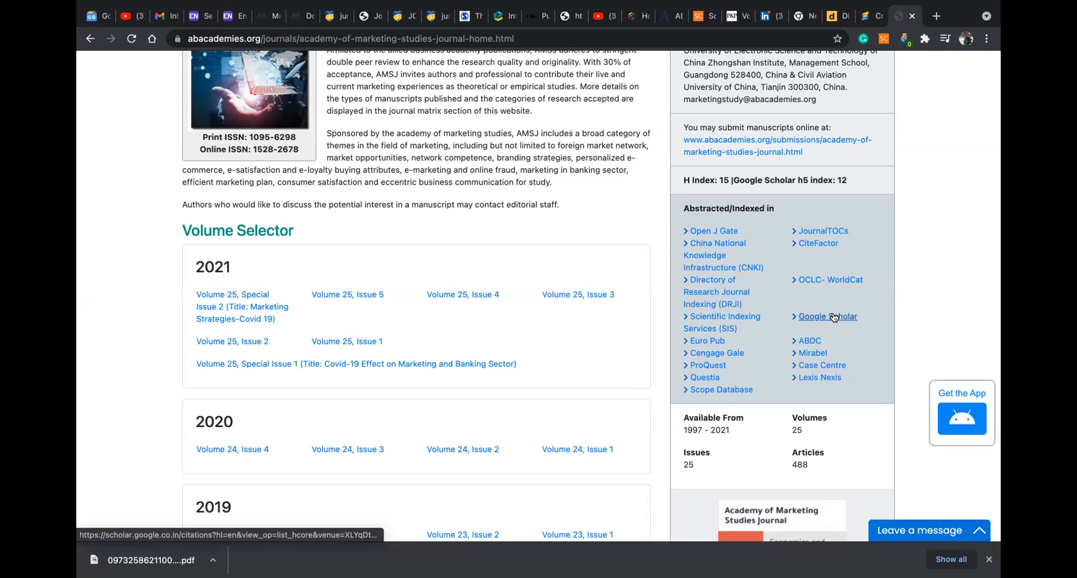
pyautogui.moveTo(830, 3)
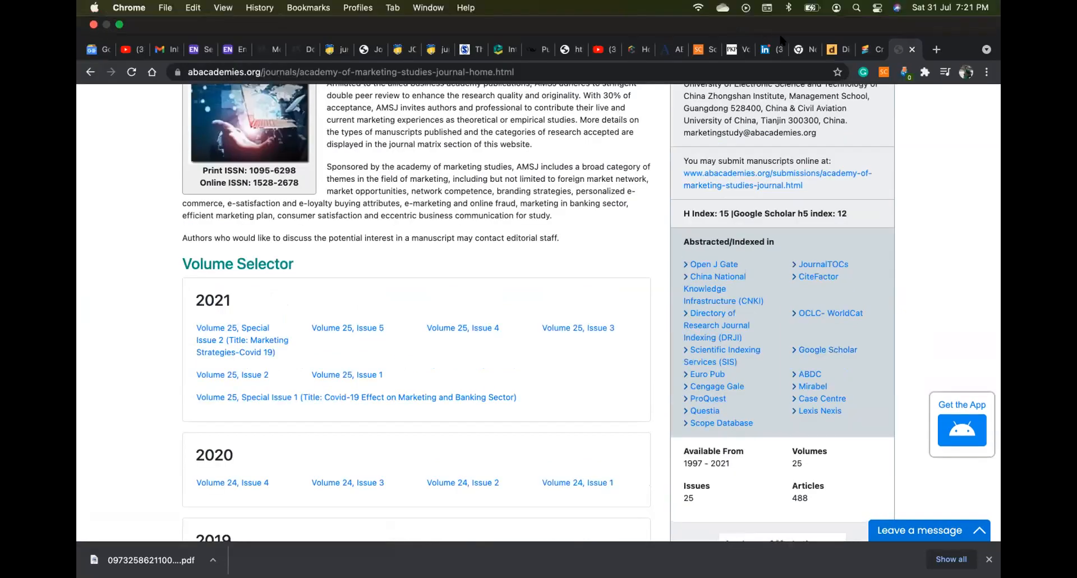
# Load the UGC-CARE home page in a new tab
pyautogui.click(936, 50)
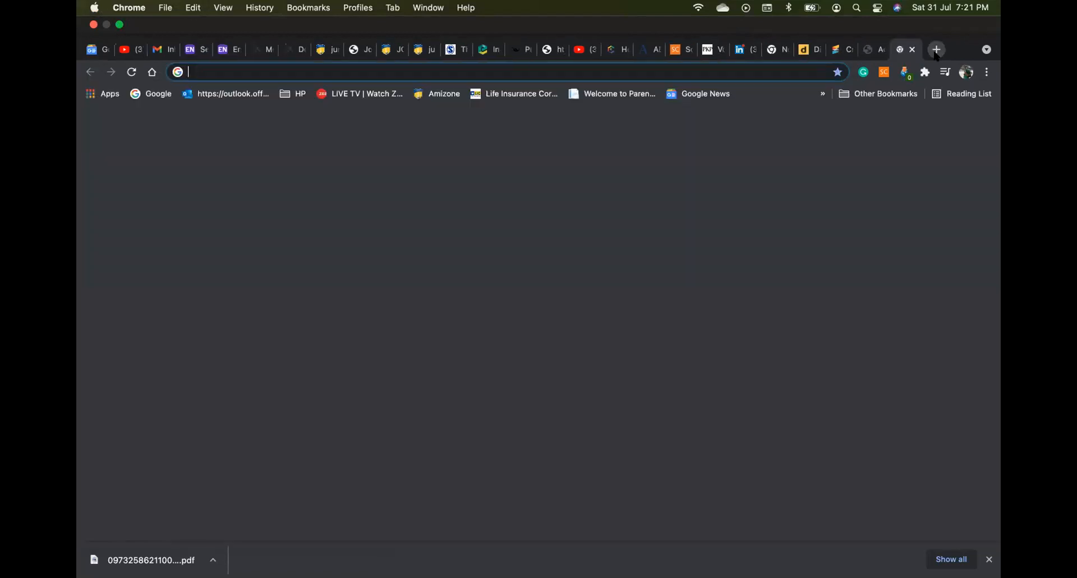
pyautogui.write('UGC')
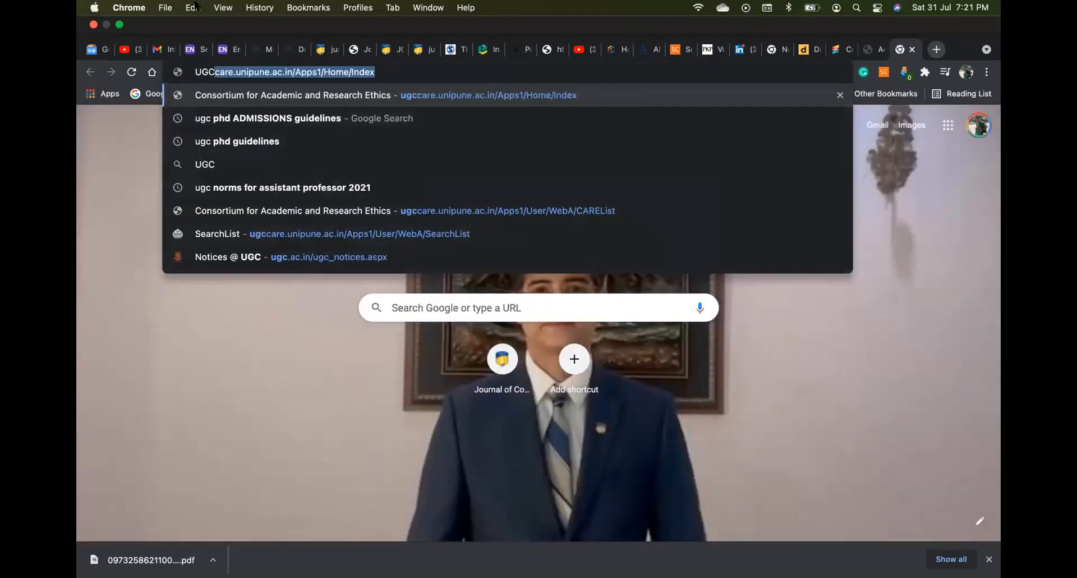
pyautogui.click(235, 107)
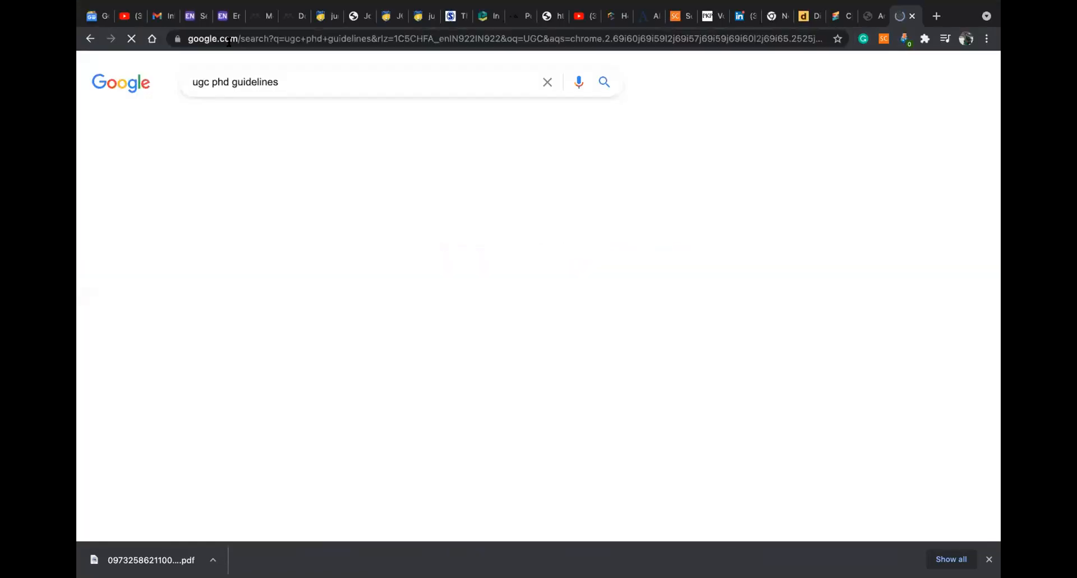
pyautogui.write('UGC')
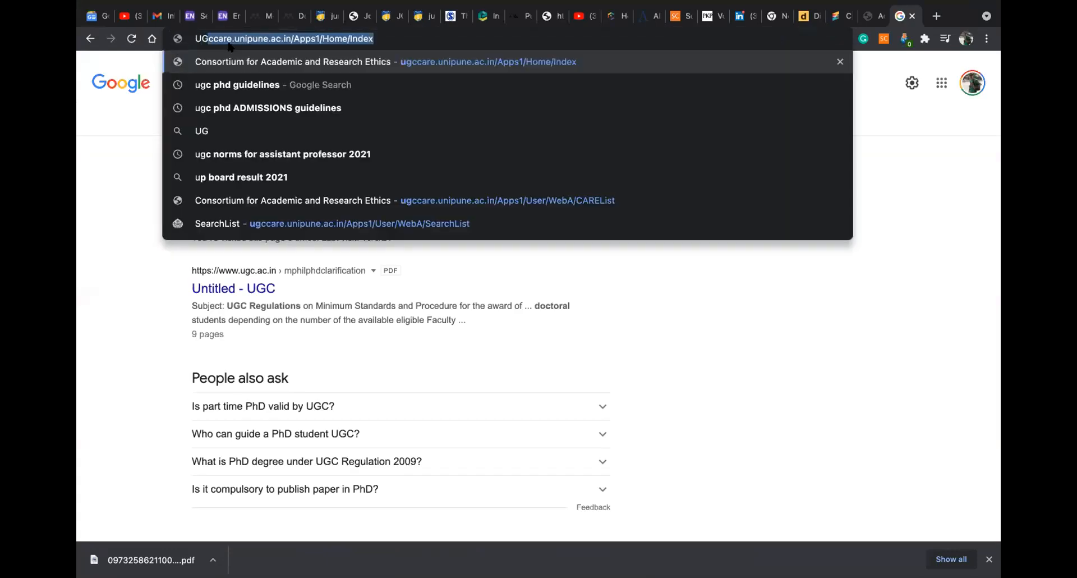
pyautogui.click(227, 59)
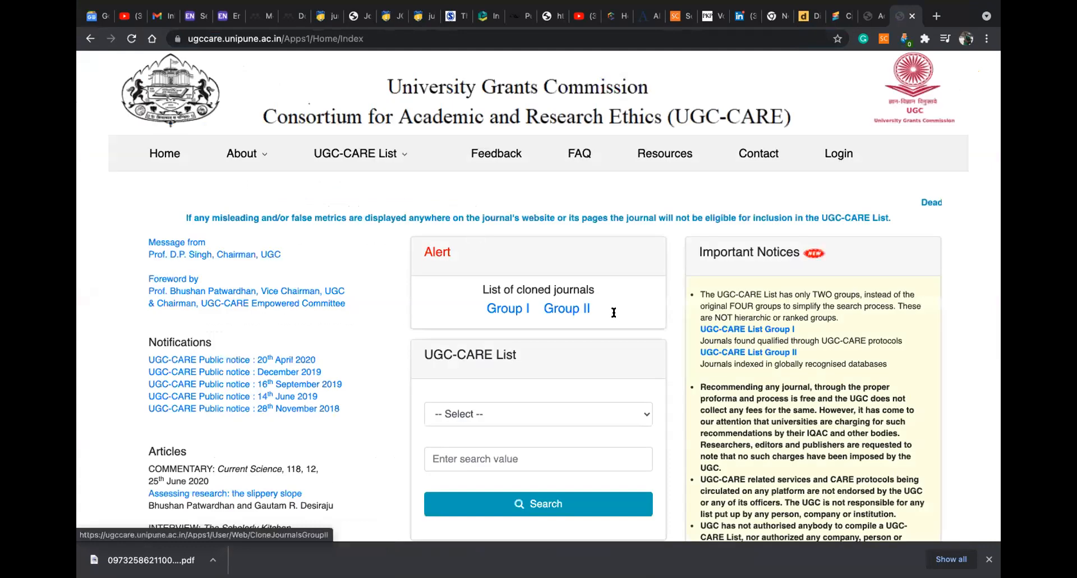
# Open UGC-CARE List Group I, pass the reCAPTCHA and log in
pyautogui.click(761, 330)
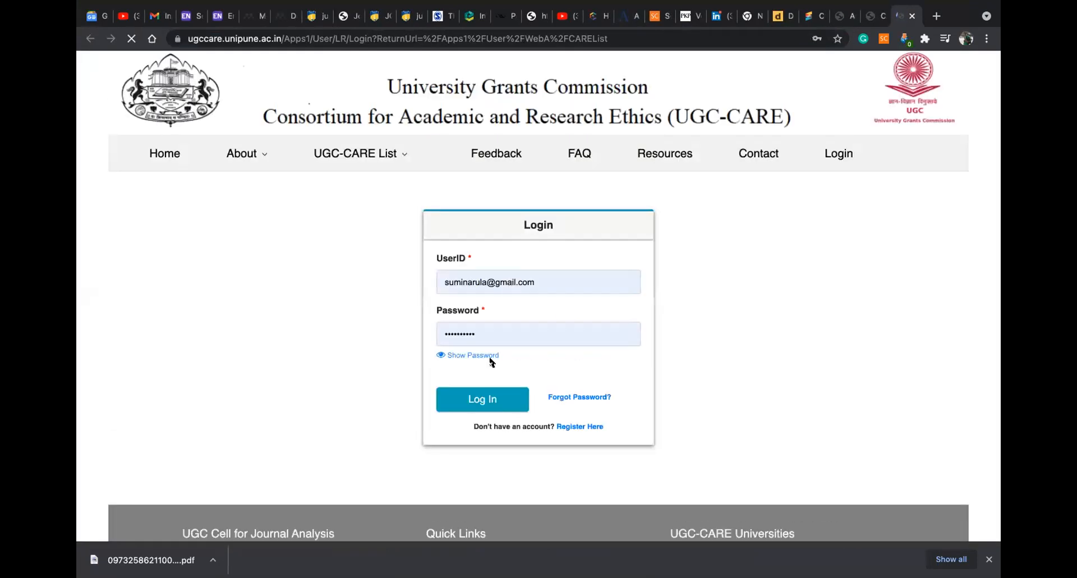
pyautogui.click(453, 399)
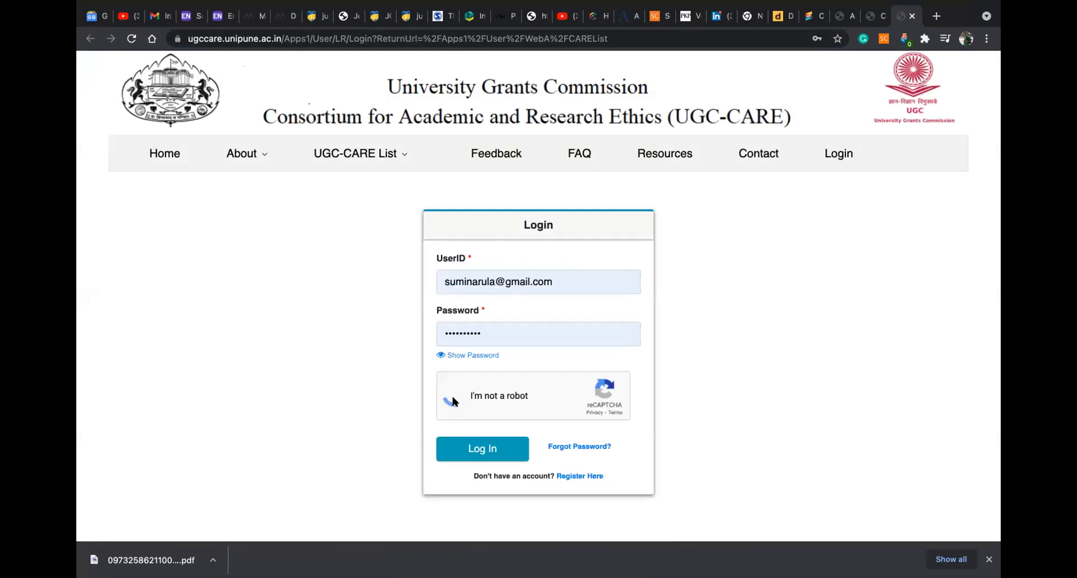
pyautogui.click(464, 451)
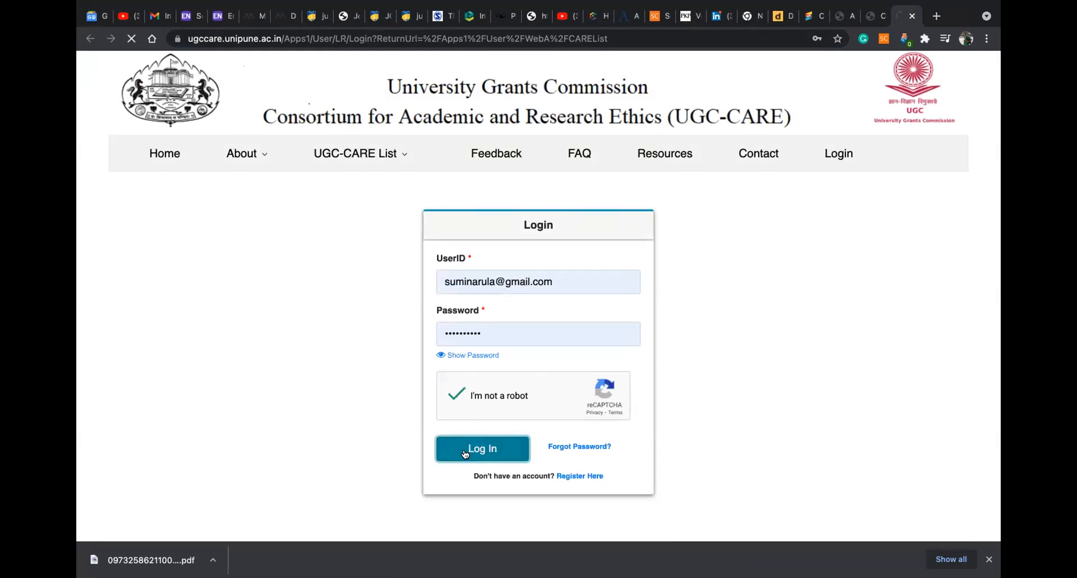
pyautogui.scroll(-4, 696, 331)
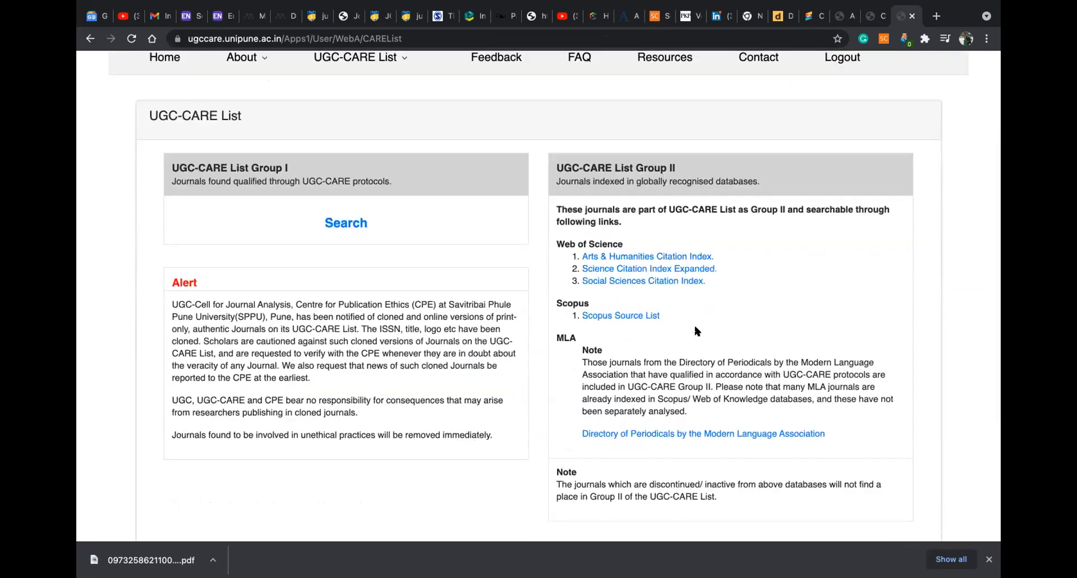
pyautogui.scroll(3, 695, 331)
pyautogui.hscroll(3, 695, 331)
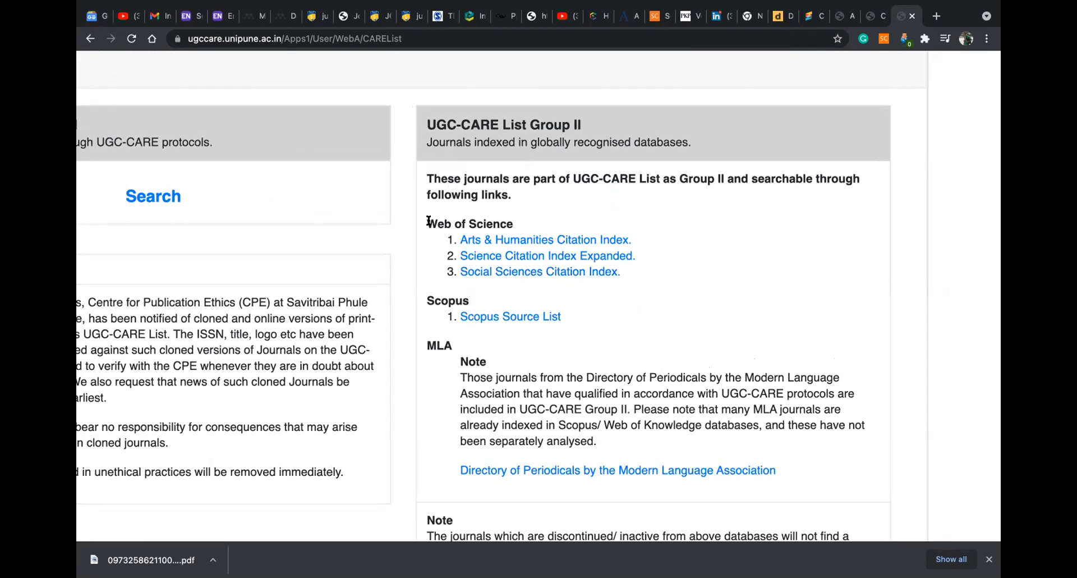
pyautogui.moveTo(428, 217); pyautogui.dragTo(622, 271)
pyautogui.moveTo(562, 318); pyautogui.dragTo(421, 301)
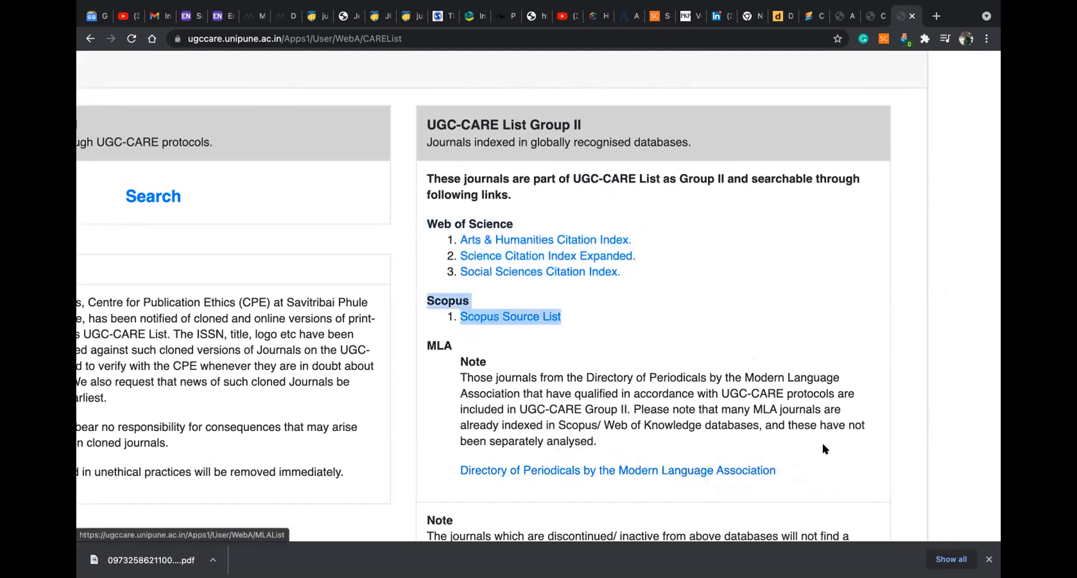
pyautogui.scroll(-2, 821, 440)
pyautogui.scroll(3, 815, 441)
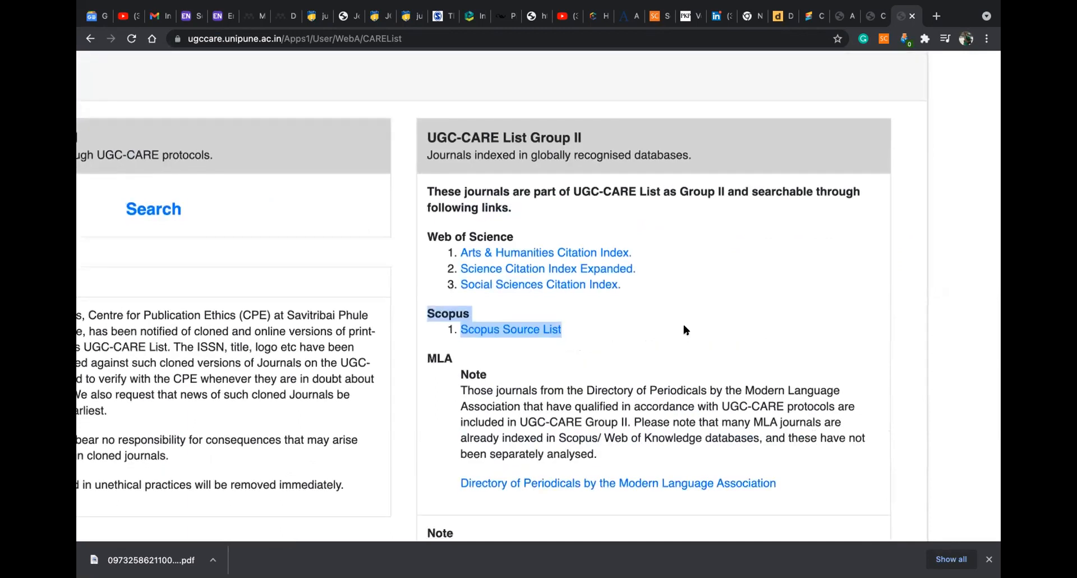
pyautogui.click(683, 325)
pyautogui.scroll(-2, 686, 330)
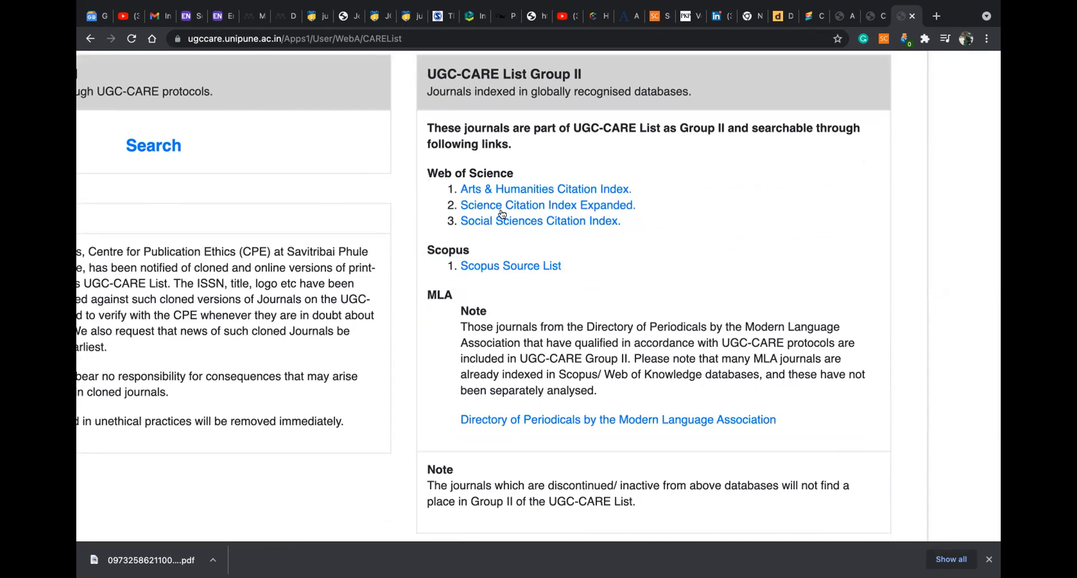
pyautogui.scroll(1, 536, 229)
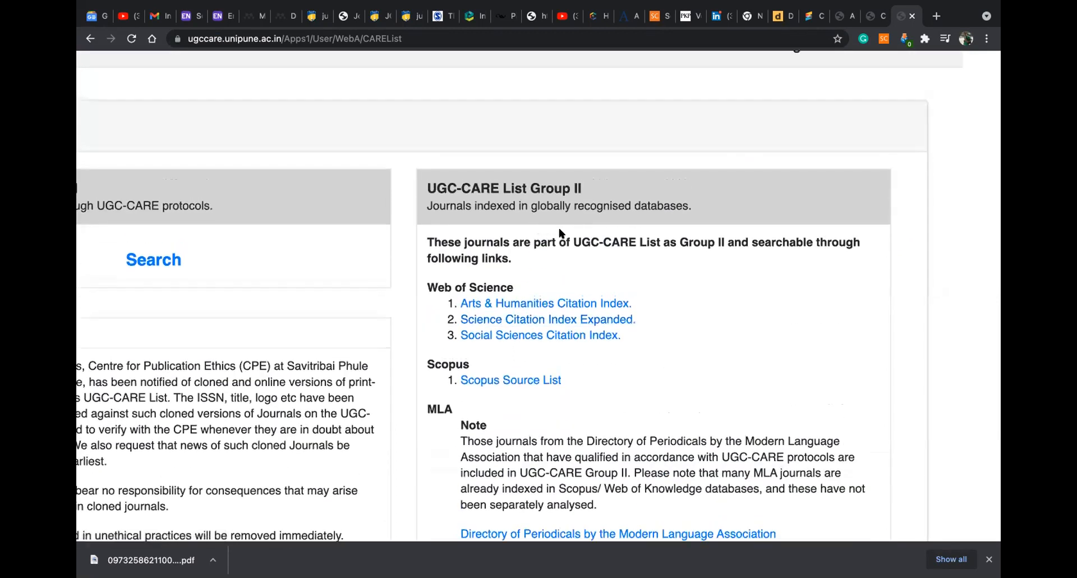
pyautogui.scroll(5, 559, 230)
pyautogui.scroll(-4, 560, 232)
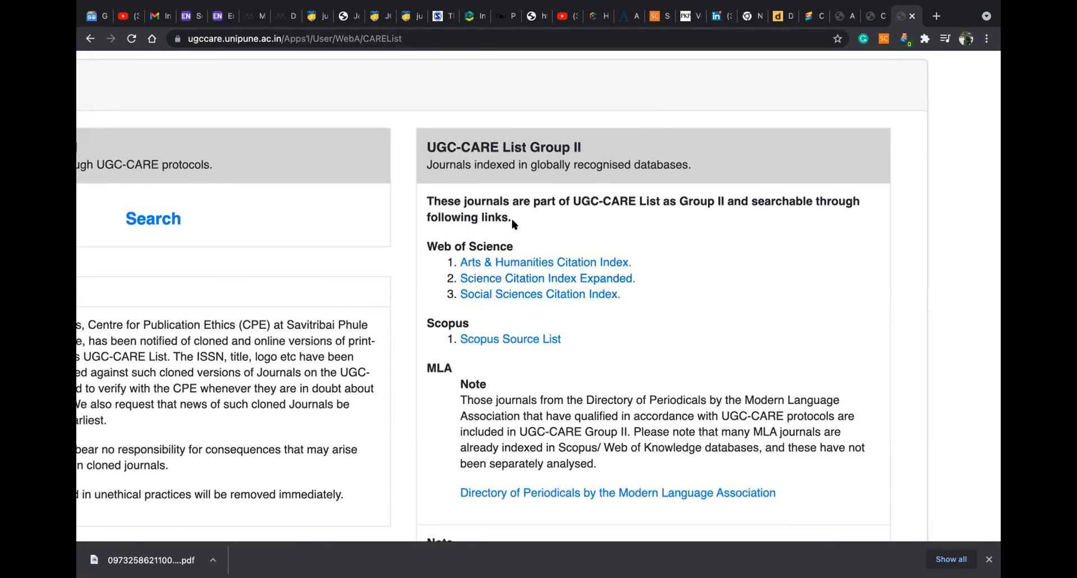
pyautogui.scroll(3, 549, 217)
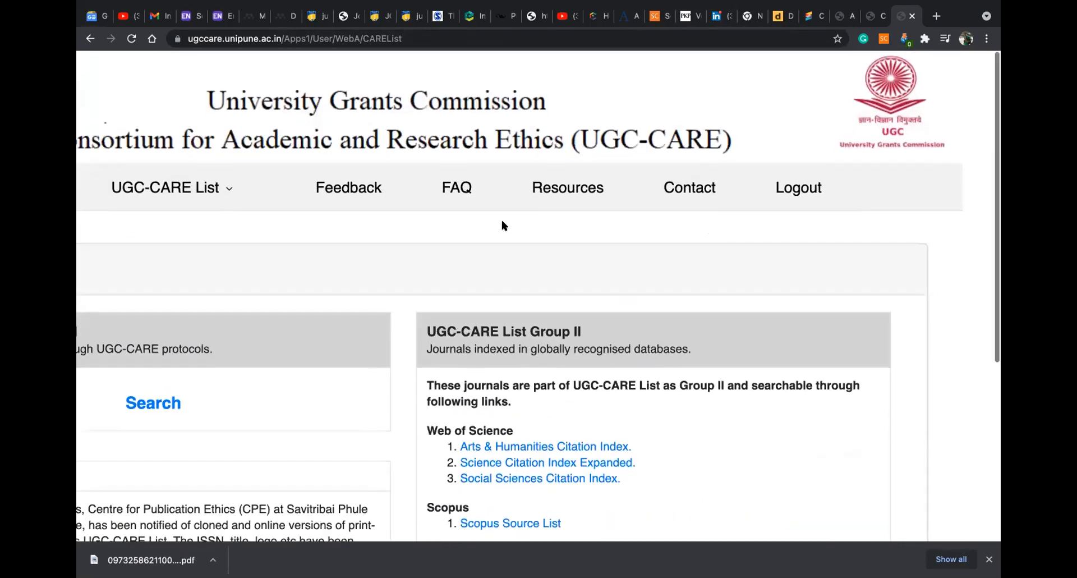
pyautogui.click(449, 187)
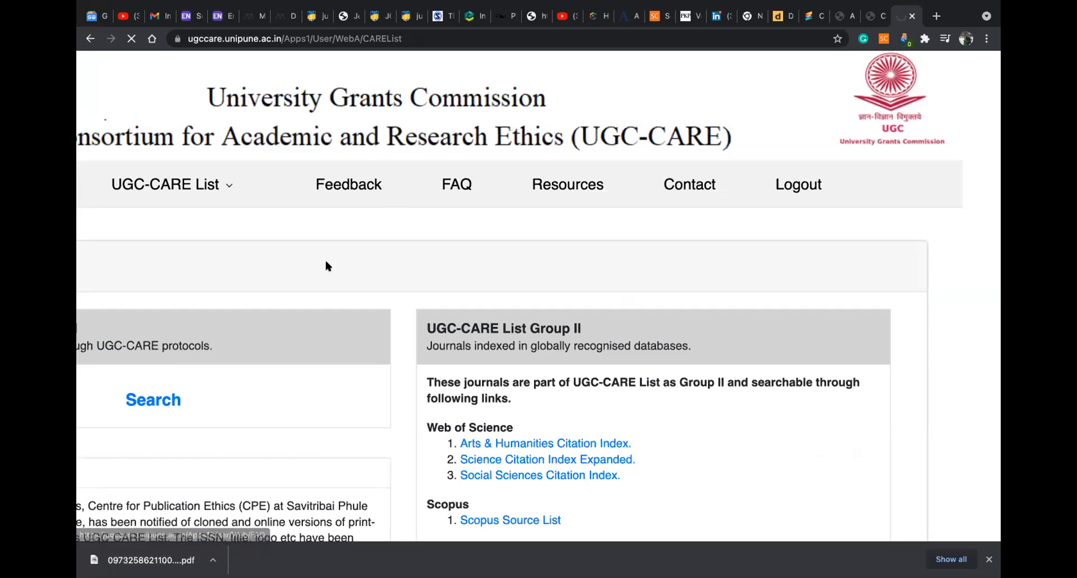
pyautogui.scroll(-10, 324, 264)
pyautogui.scroll(10, 318, 268)
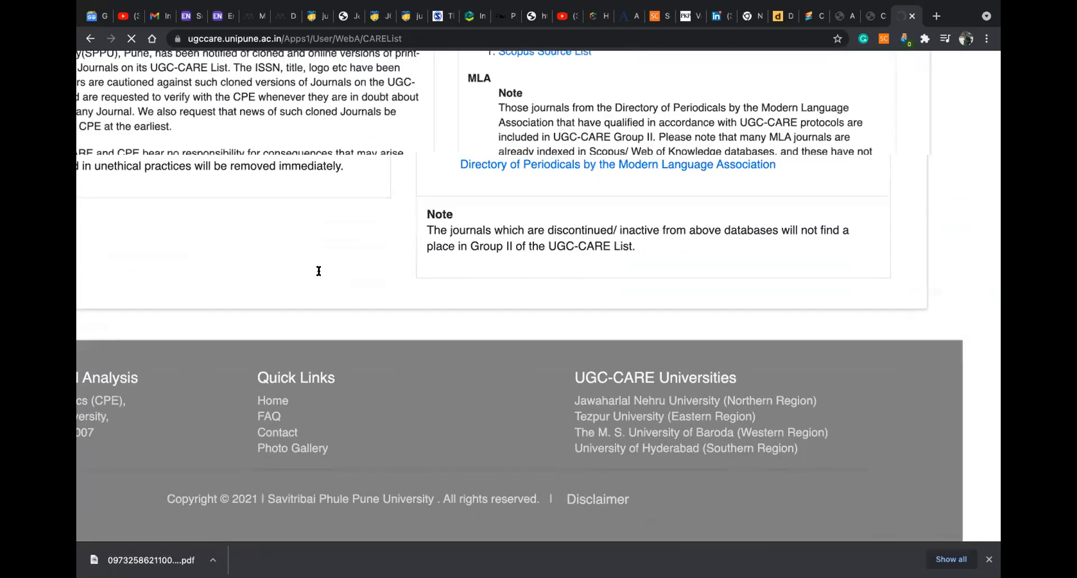
pyautogui.scroll(-1, 570, 163)
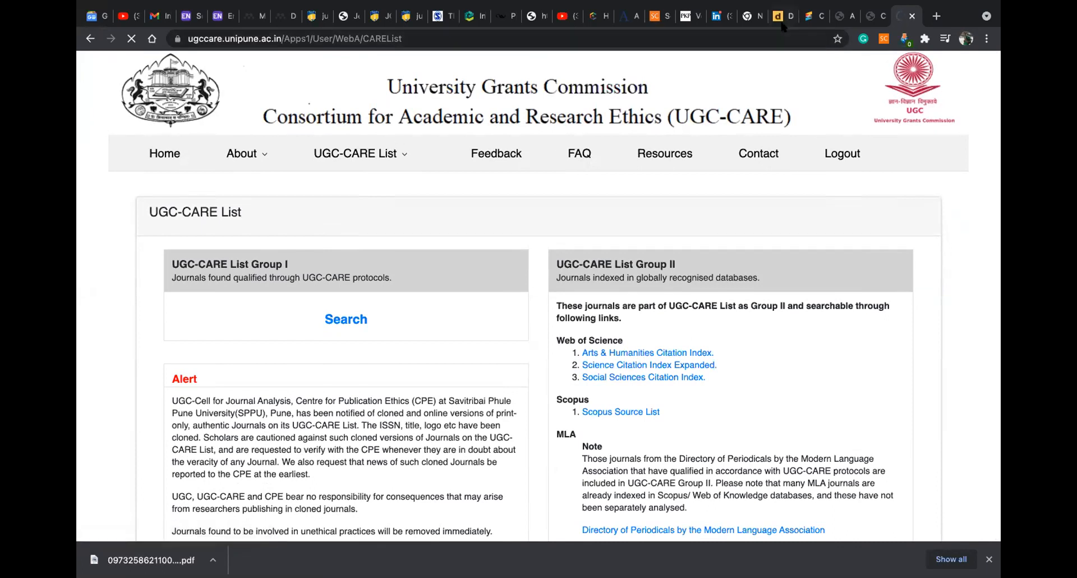
# Close the timed-out FAQ tab, open UGC-CARE List Group I, and reopen FAQ from the home tab
pyautogui.click(869, 16)
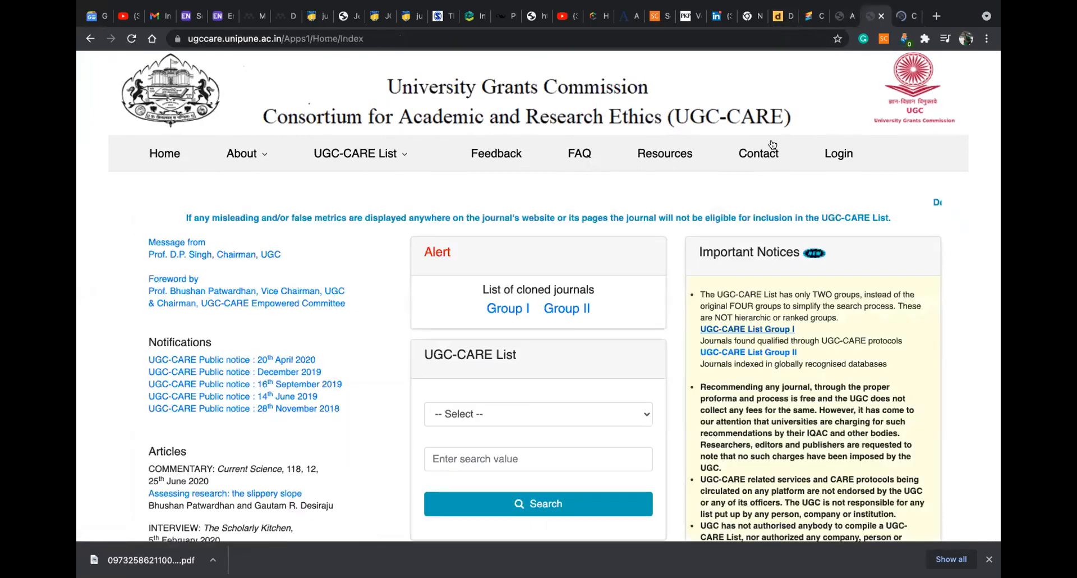
pyautogui.click(905, 16)
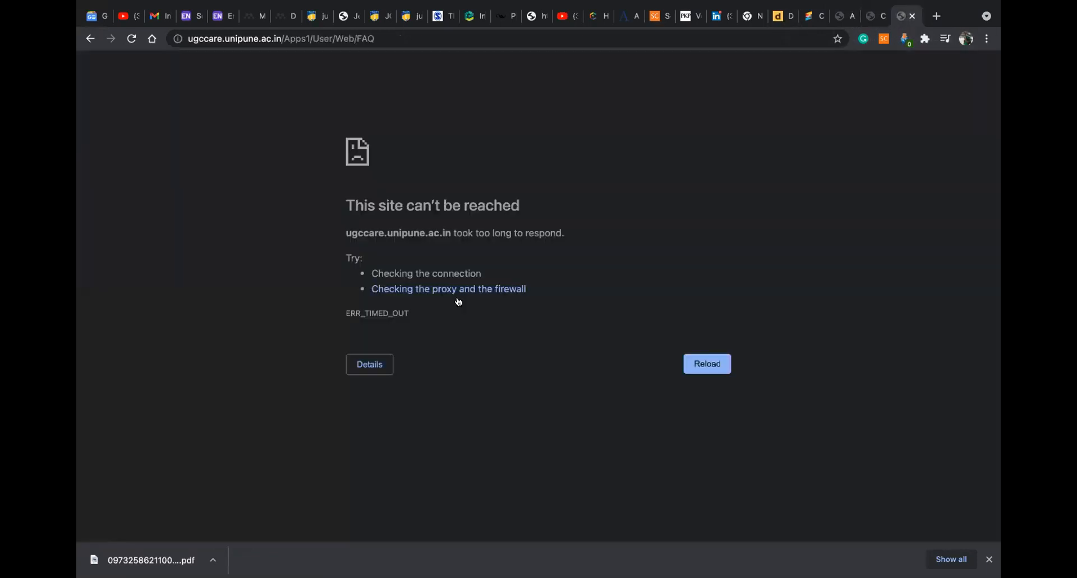
pyautogui.click(912, 15)
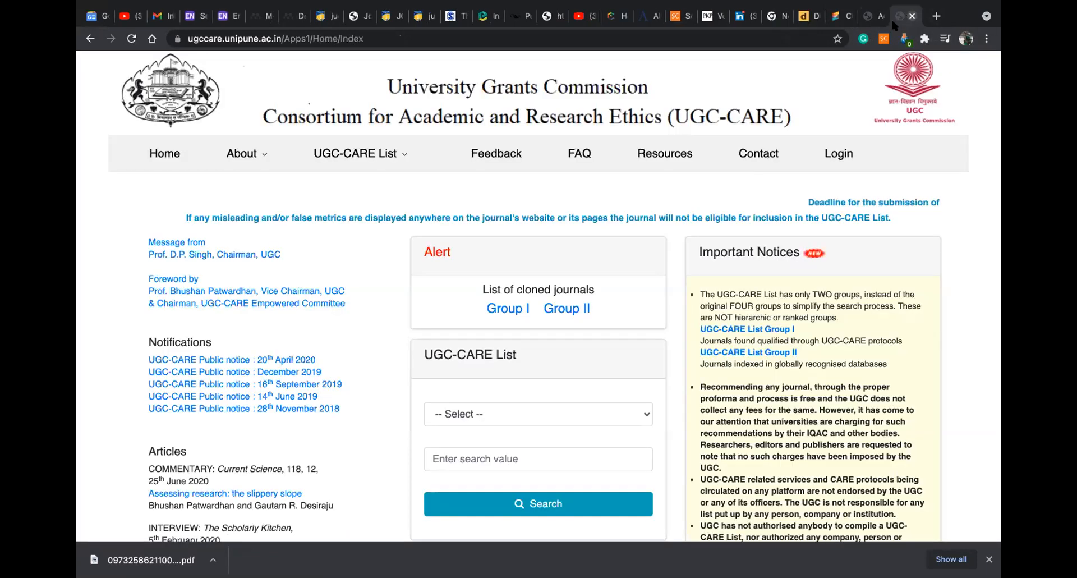
pyautogui.click(755, 330)
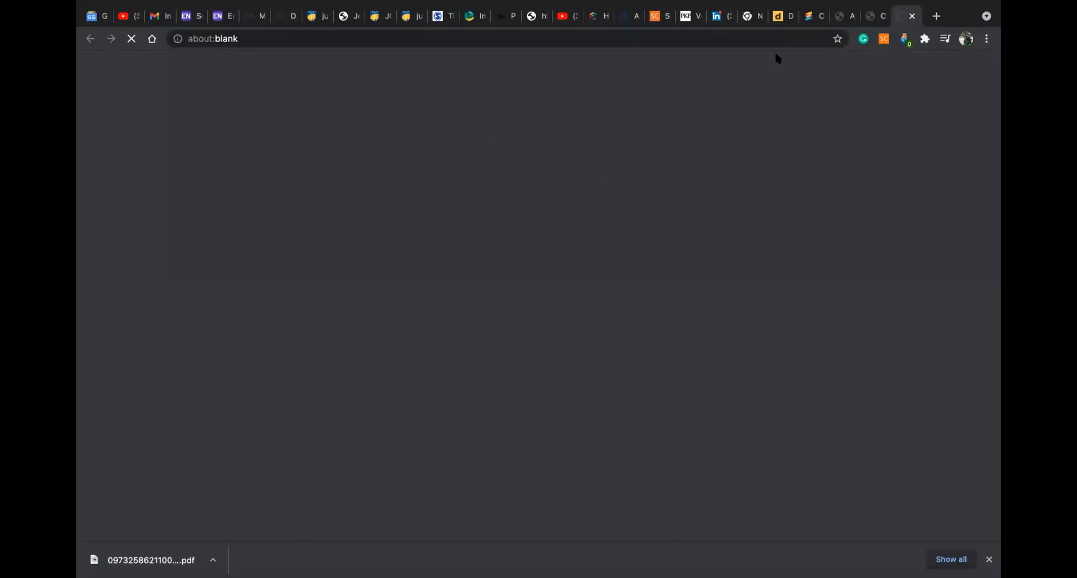
pyautogui.hotkey('ctrl', 'shift', 'Tab')
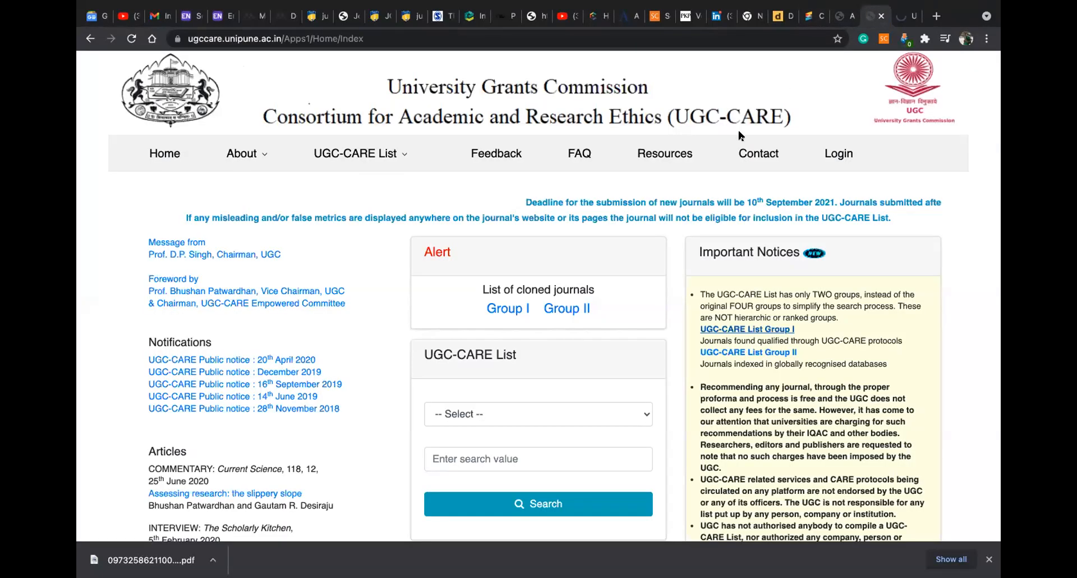
pyautogui.click(572, 156)
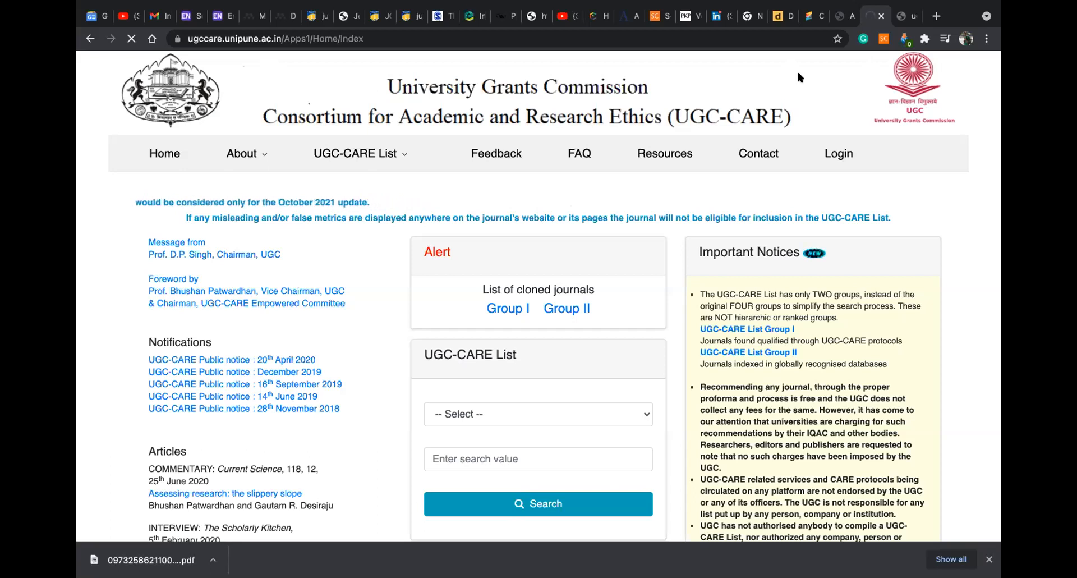
# Review the Scopus author profile (293 documents, 4966 citations, h-index 33) and visit Scopus Sources
pyautogui.click(658, 22)
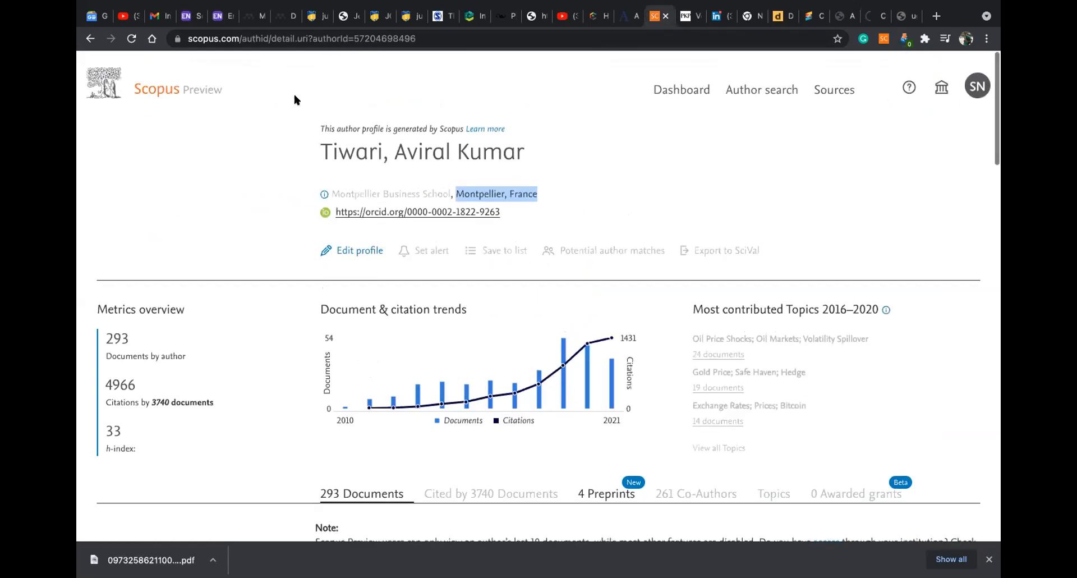
pyautogui.scroll(-1, 121, 80)
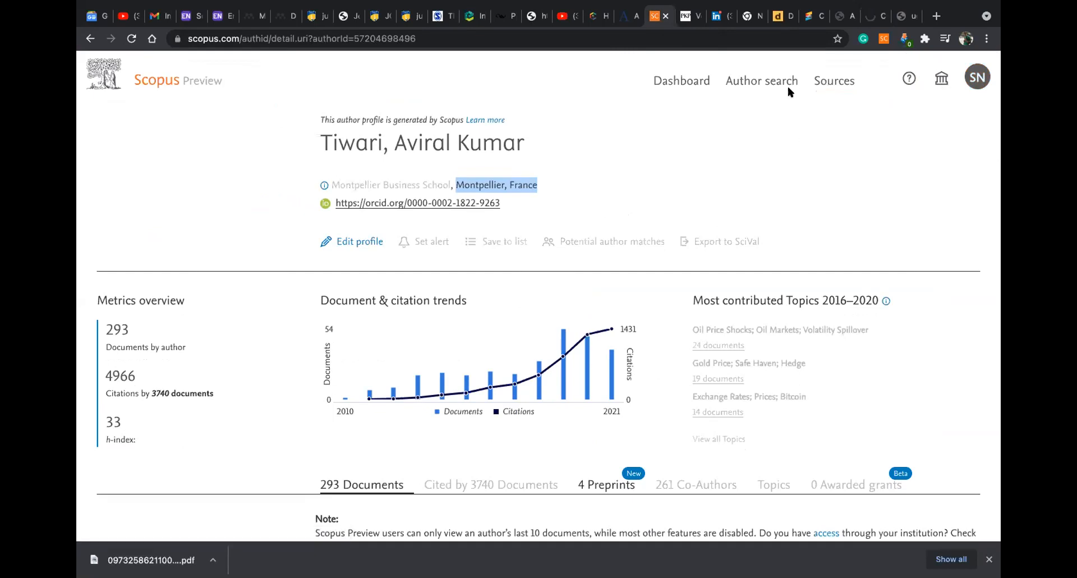
pyautogui.click(681, 82)
pyautogui.click(836, 83)
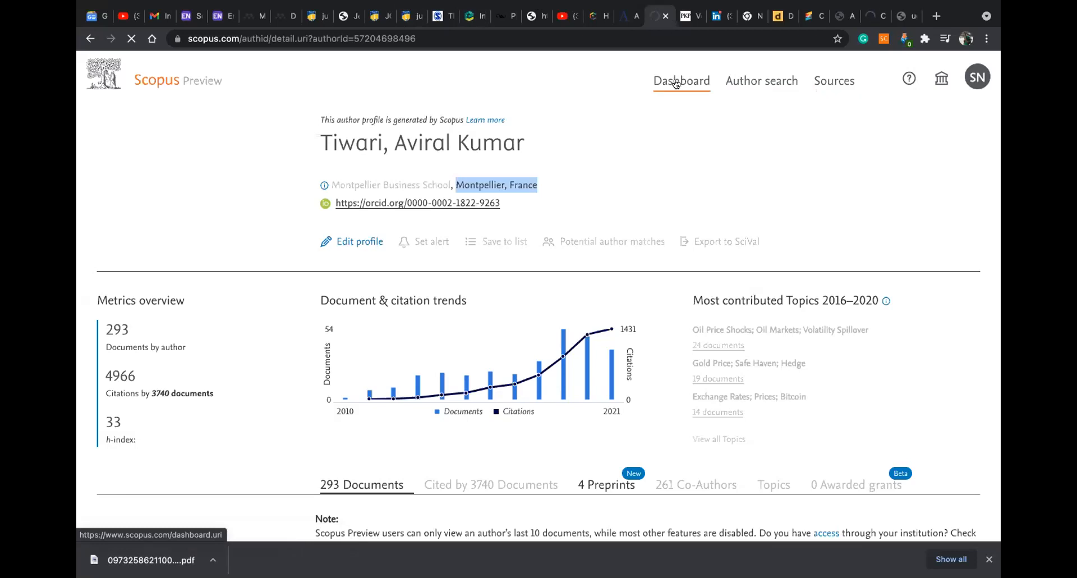
pyautogui.click(826, 84)
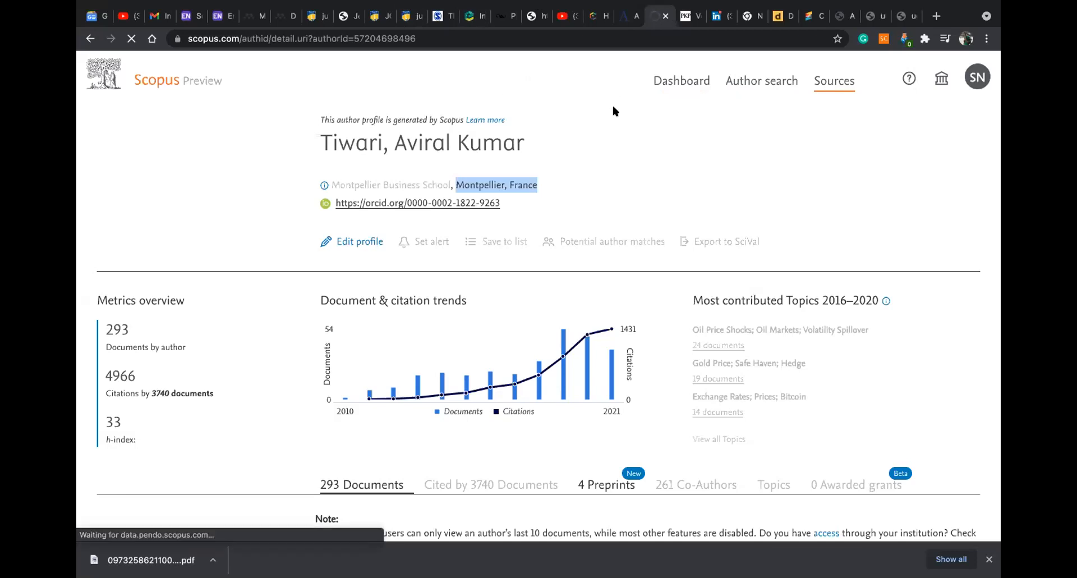
pyautogui.scroll(-5, 443, 159)
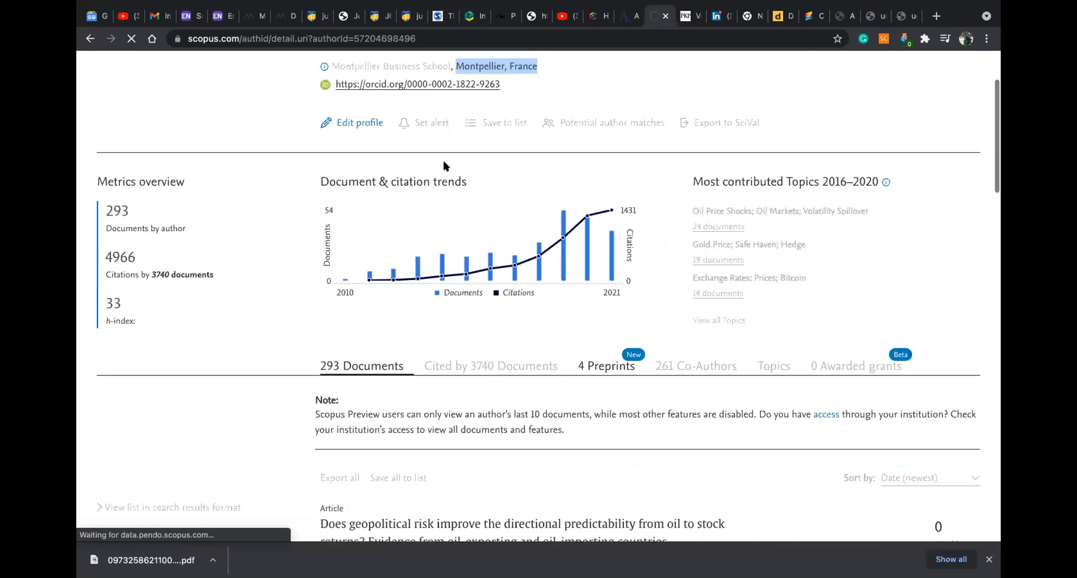
pyautogui.scroll(5, 445, 169)
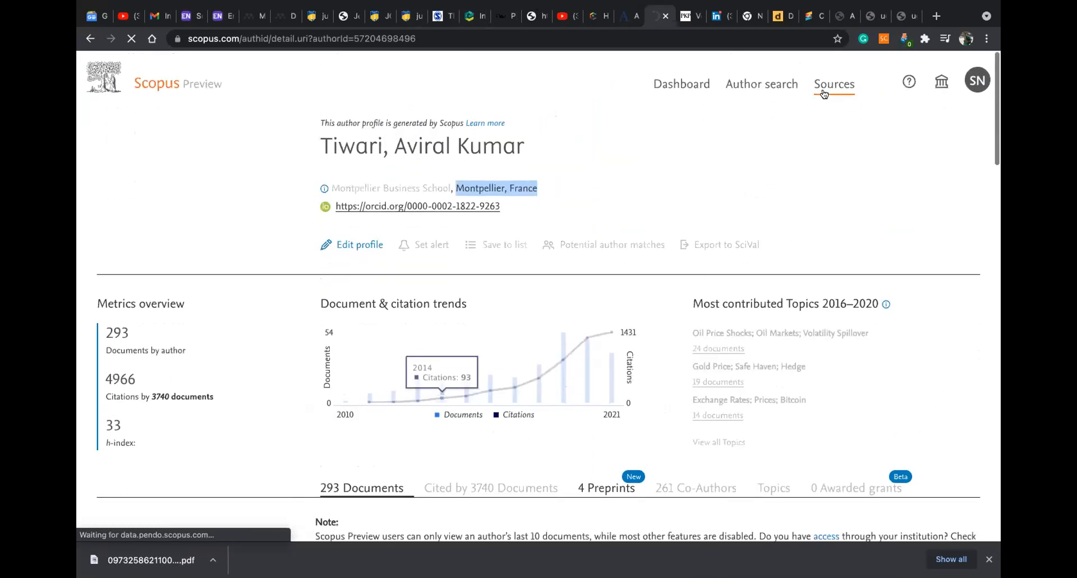
# Close the Scopus author, PalArch, LinkedIn and spare blank tabs
pyautogui.click(665, 17)
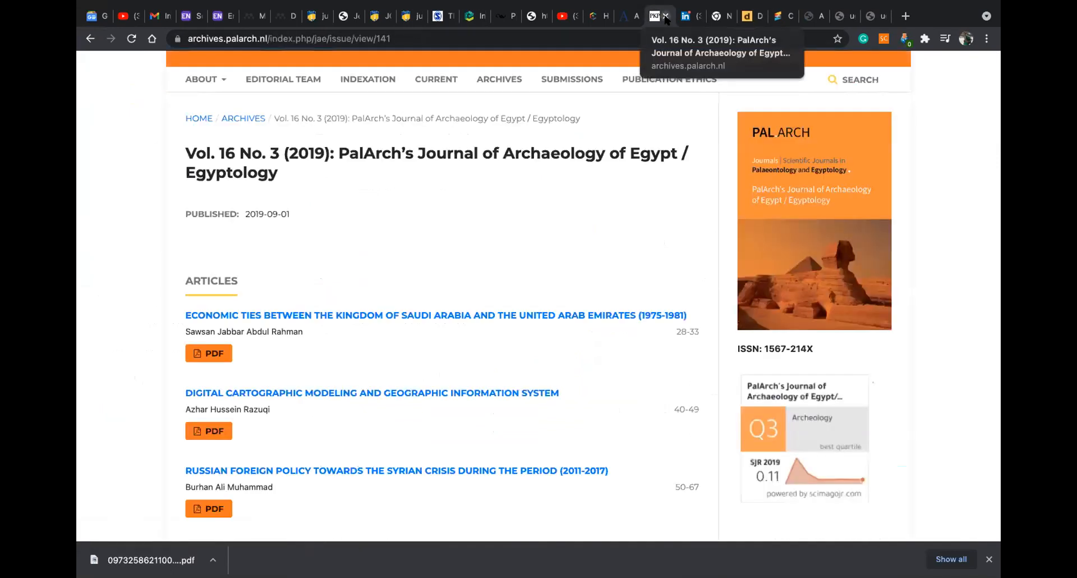
pyautogui.click(664, 17)
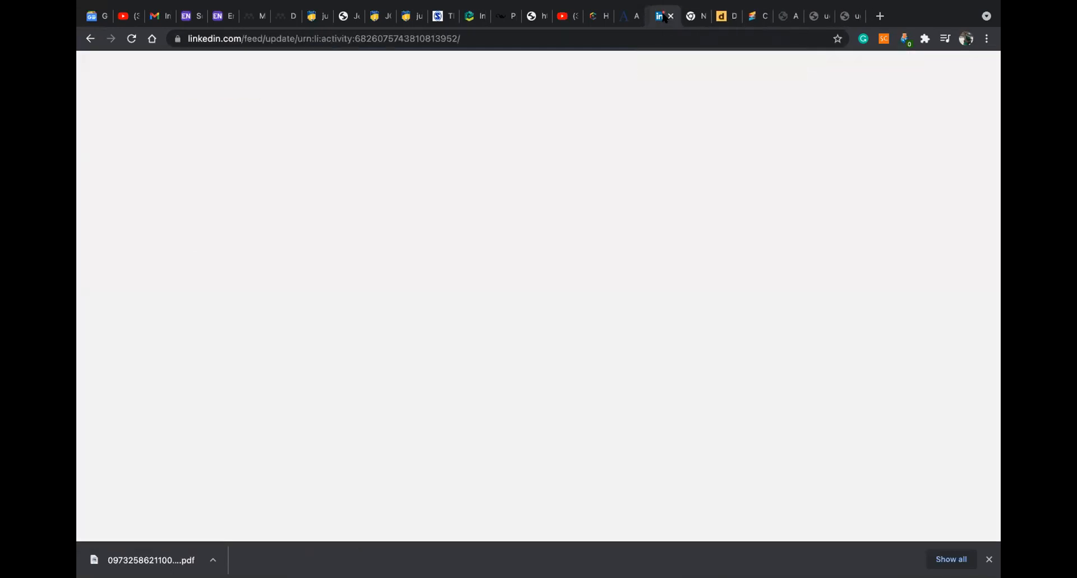
pyautogui.click(665, 16)
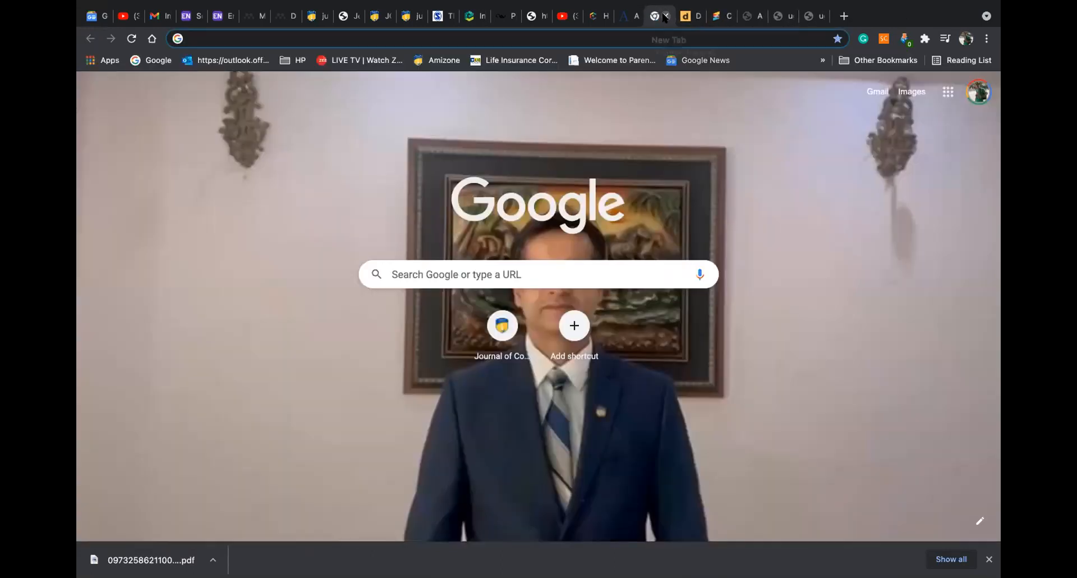
pyautogui.click(665, 16)
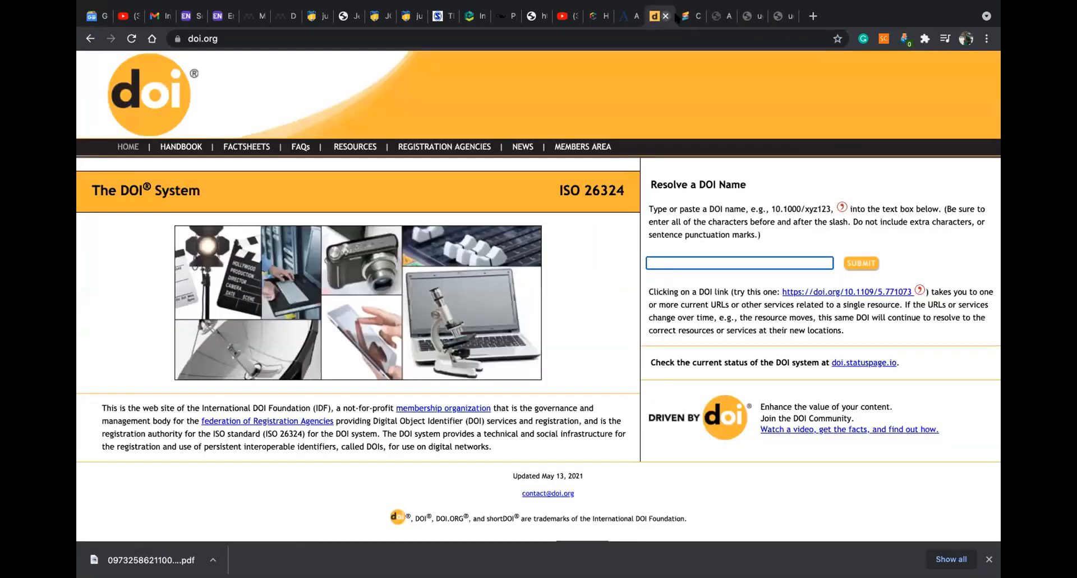
# Go to scopus.com by searching SCOPUS in a new tab
pyautogui.click(813, 16)
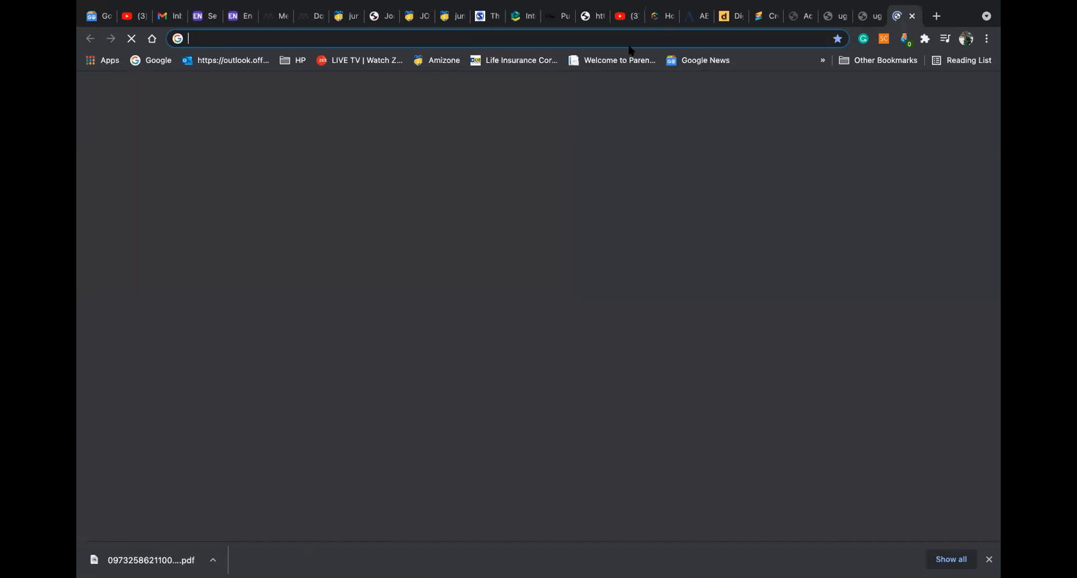
pyautogui.write('SCOPUS')
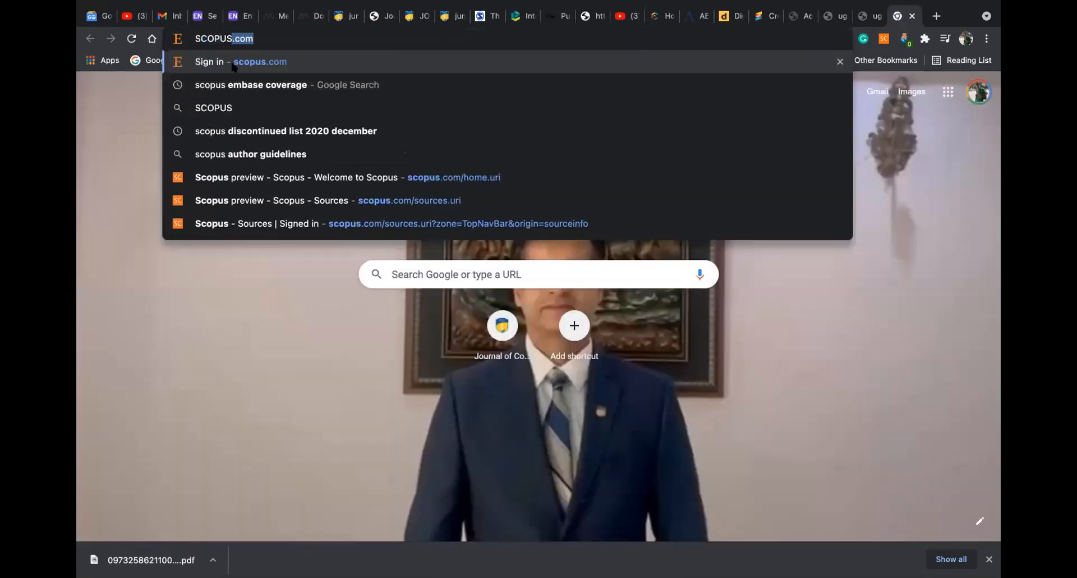
pyautogui.press('Return')
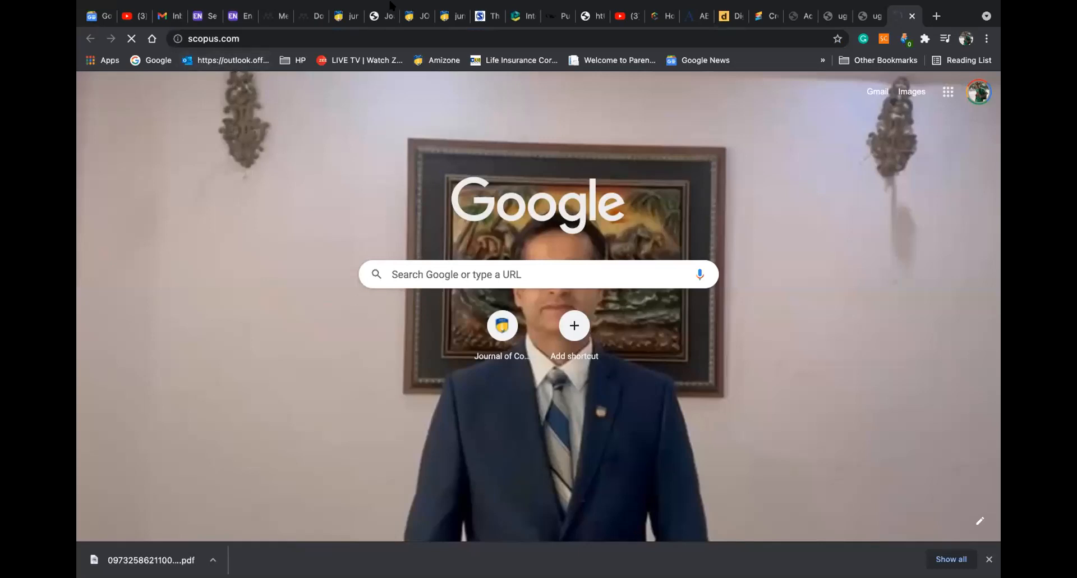
pyautogui.moveTo(330, 52)
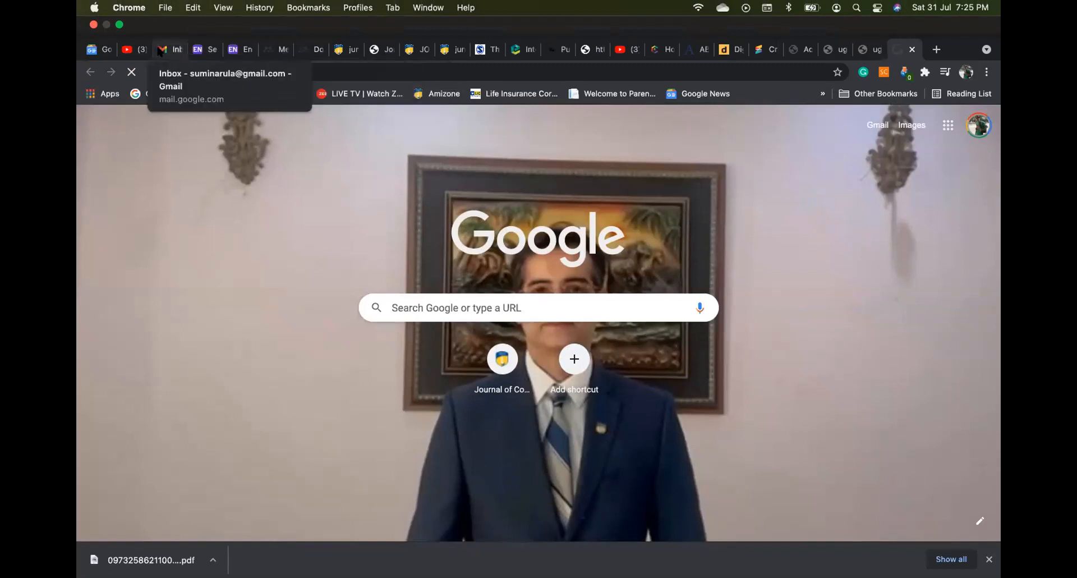
# Retry both UGC-CARE tabs, then bring up Mendeley Reference Manager's sign-in window
pyautogui.click(872, 49)
pyautogui.click(713, 359)
pyautogui.click(832, 21)
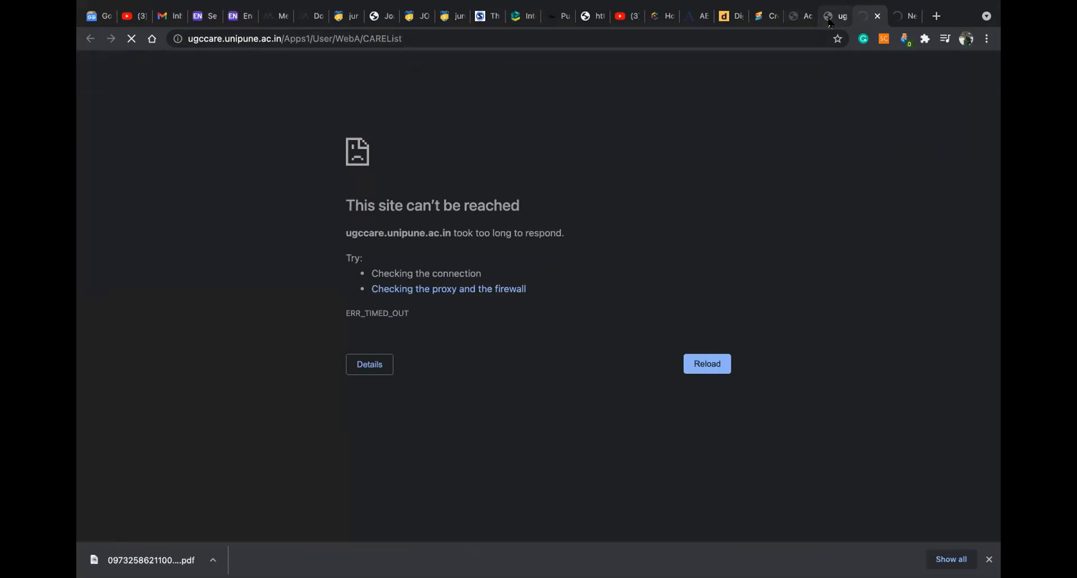
pyautogui.click(705, 363)
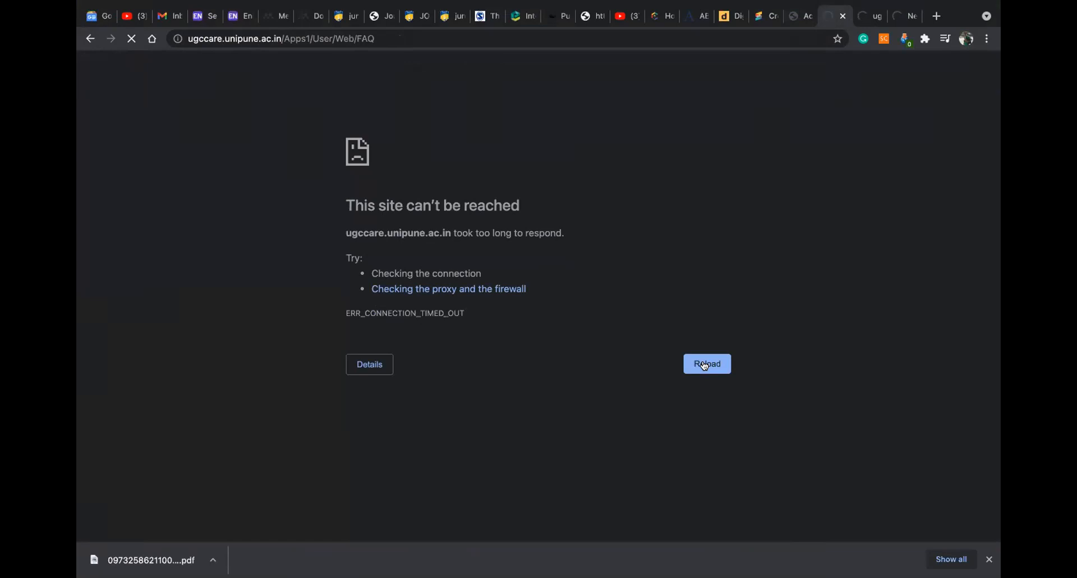
pyautogui.moveTo(813, 558)
pyautogui.click(904, 555)
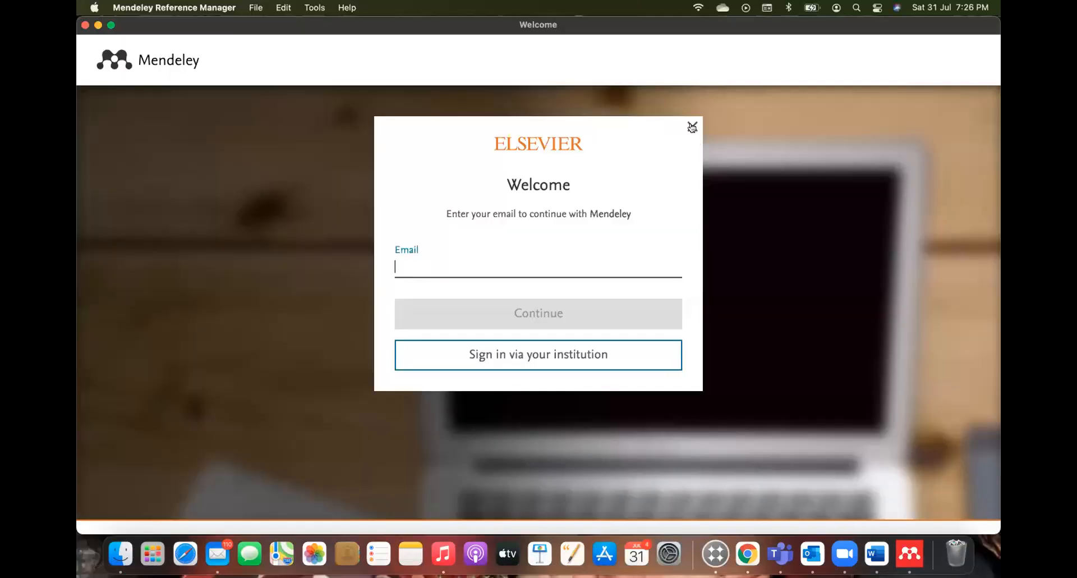
# View the cited Word document, then return to Chrome's Mendeley web library tab
pyautogui.click(876, 552)
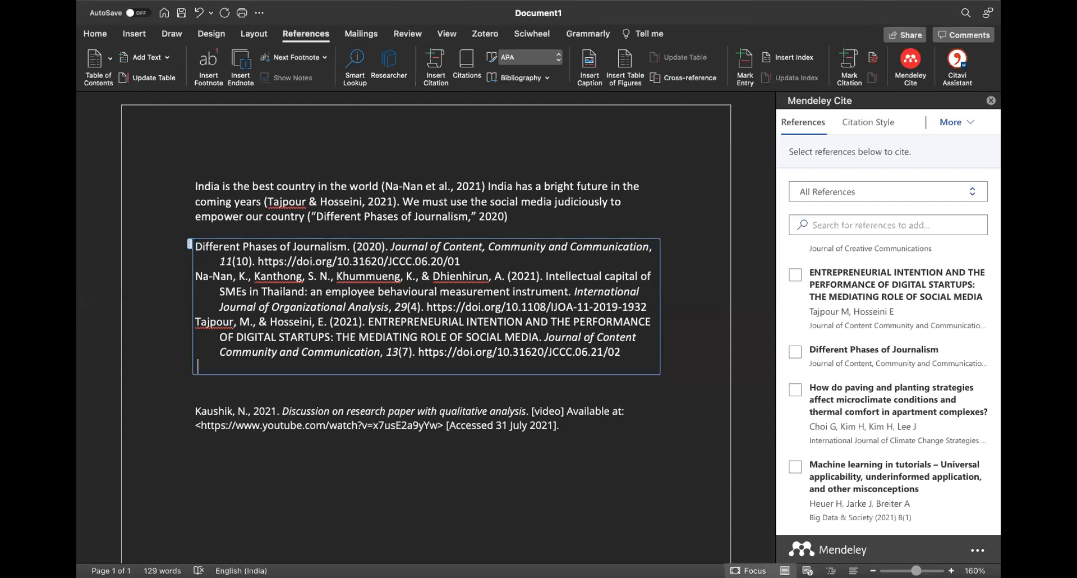
pyautogui.moveTo(897, 572)
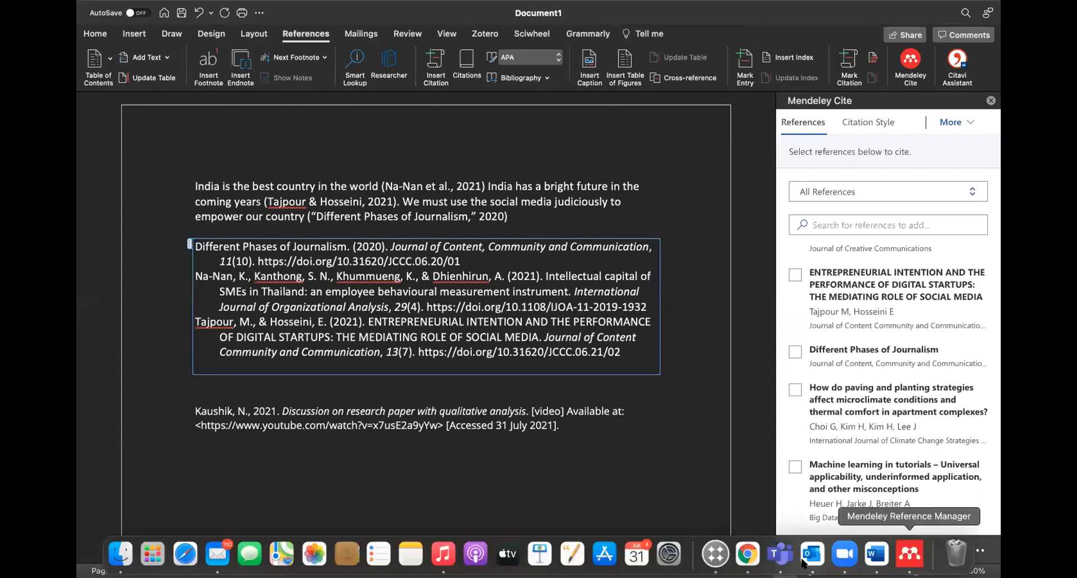
pyautogui.click(747, 554)
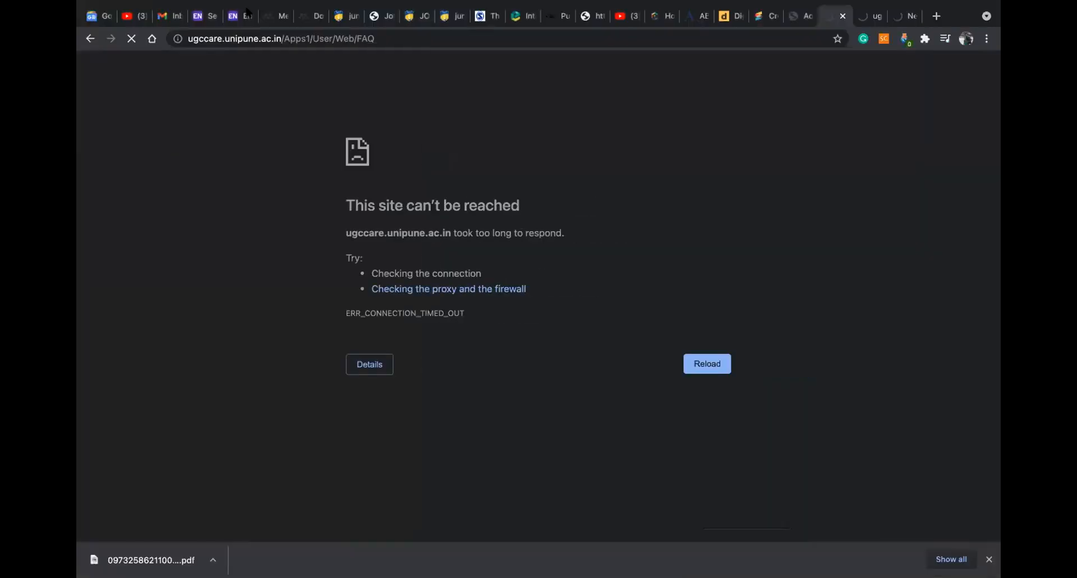
pyautogui.click(272, 16)
# Preview the library's Add new import options, then connect to another Wi-Fi network
pyautogui.click(116, 122)
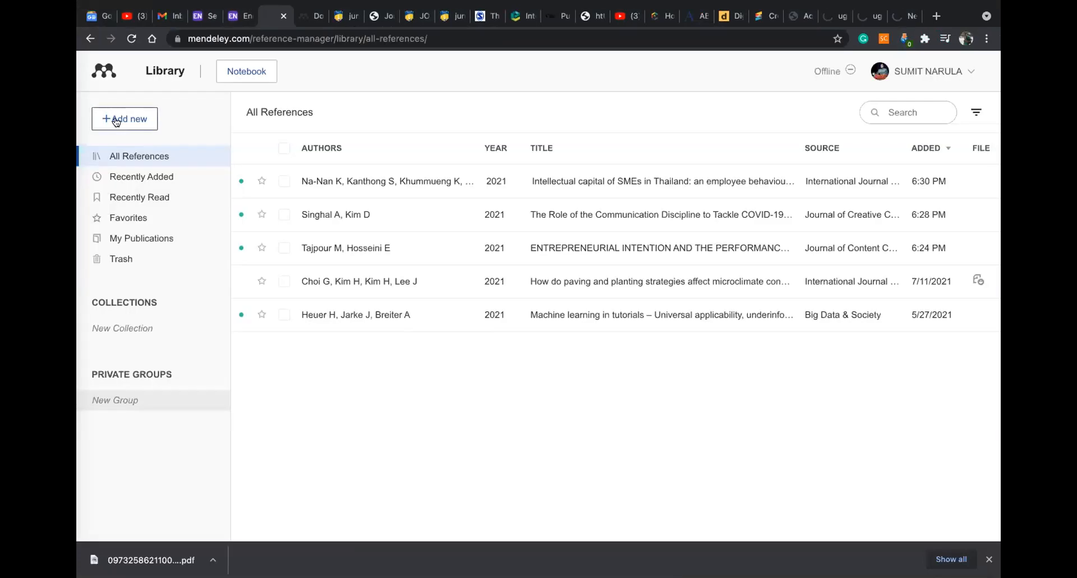
pyautogui.moveTo(176, 200)
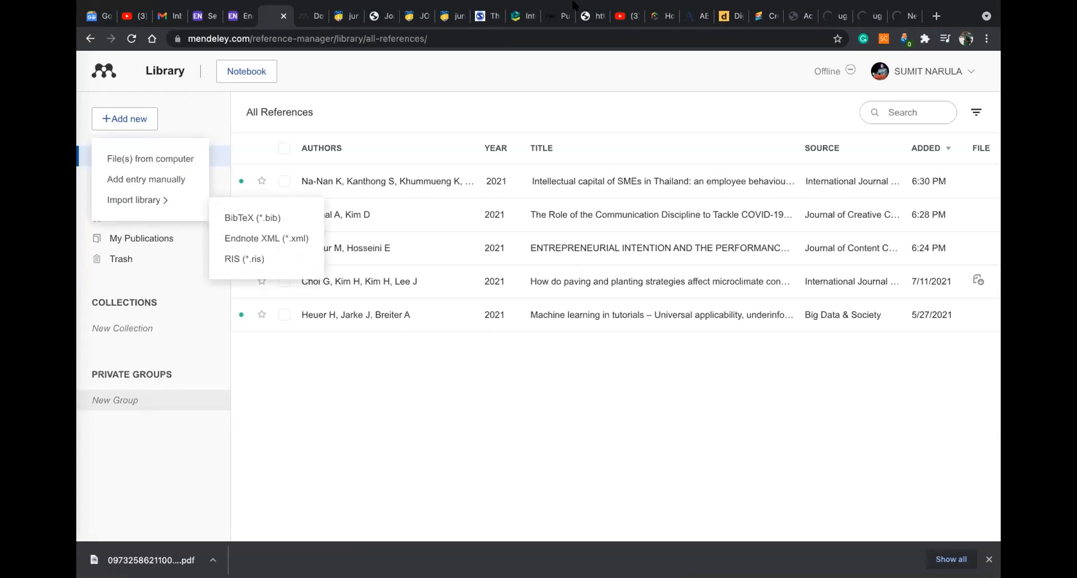
pyautogui.moveTo(694, 8)
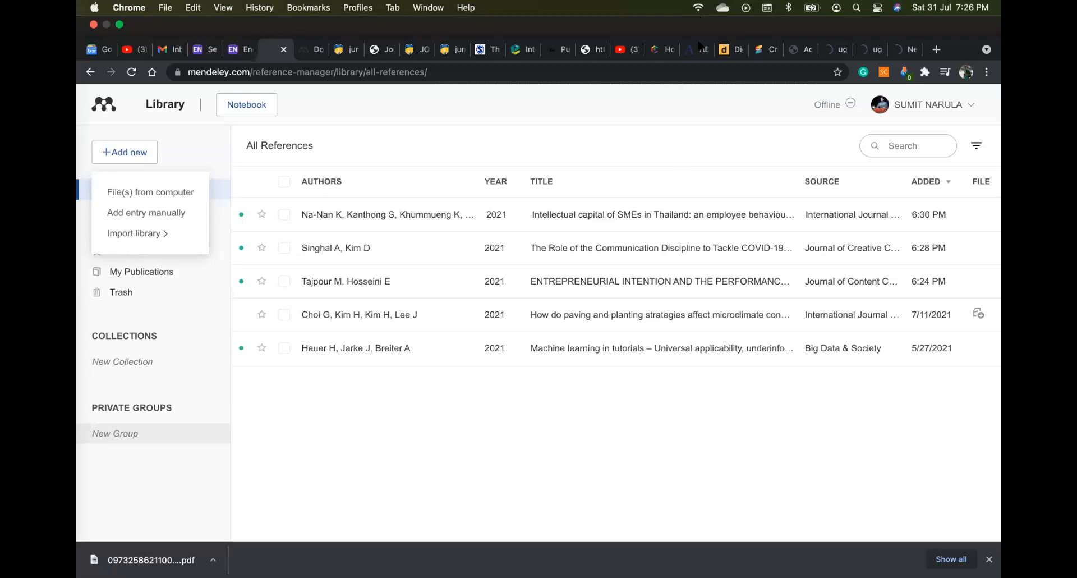
pyautogui.click(699, 8)
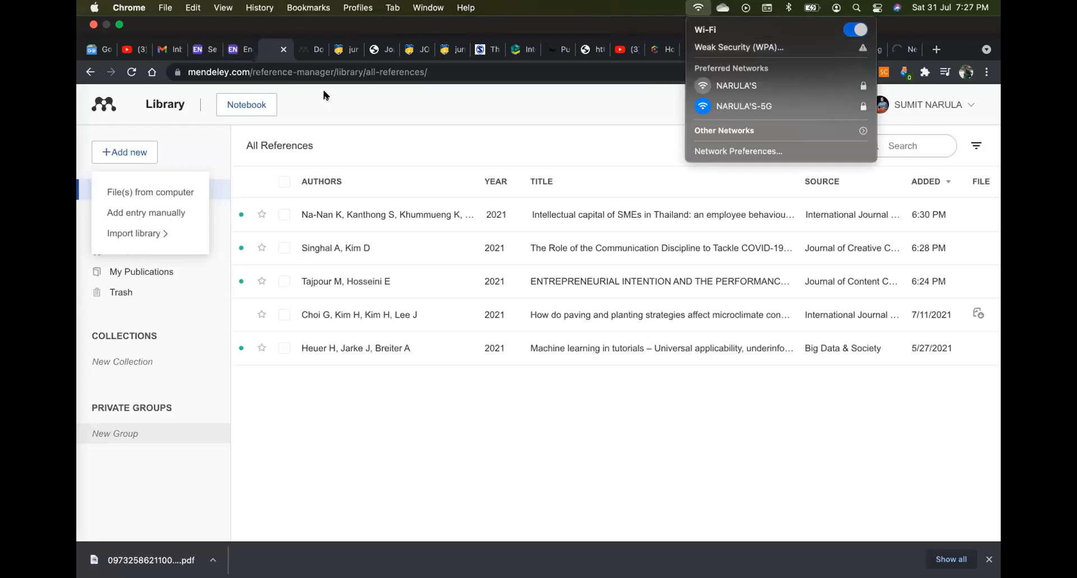
pyautogui.click(746, 85)
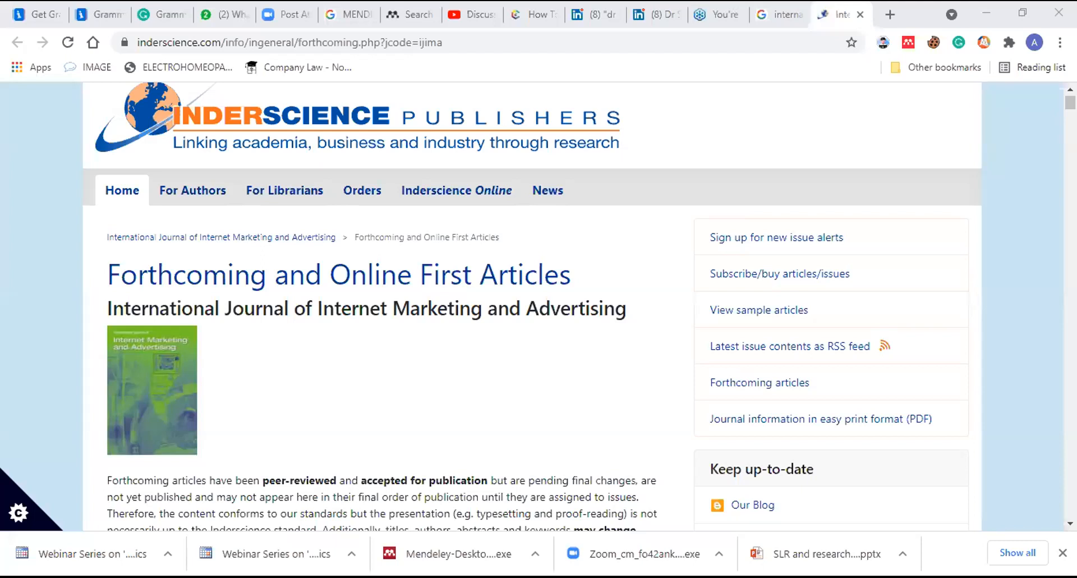
# Load scopus.com, trimming the autocompleted address in the address bar
pyautogui.click(372, 42)
pyautogui.write('scop')
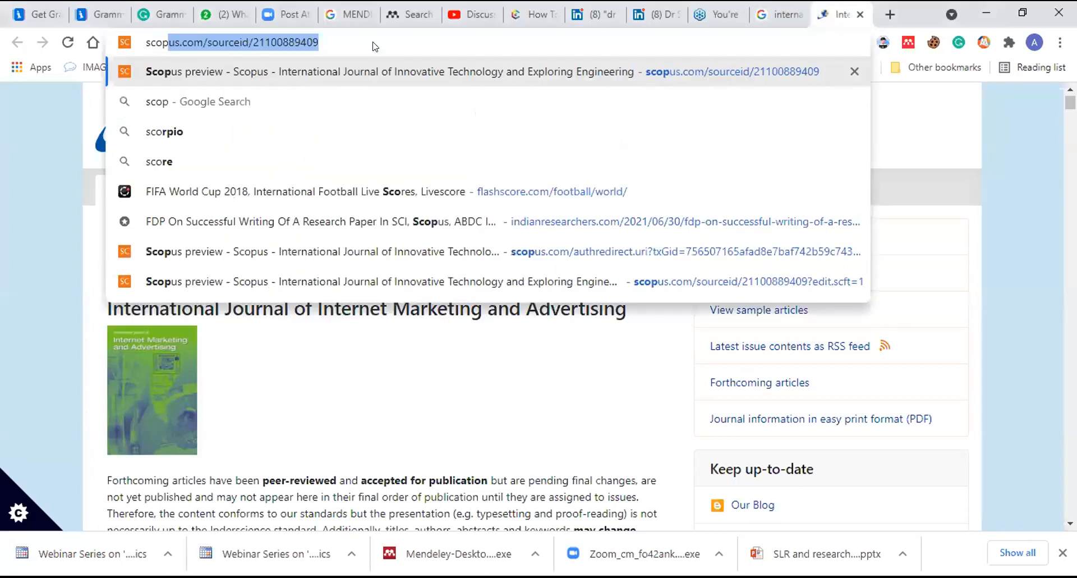
pyautogui.press('End')
pyautogui.press('BackSpace')
pyautogui.press('BackSpace')
pyautogui.press('BackSpace')
pyautogui.press('BackSpace')
pyautogui.press('BackSpace')
pyautogui.press('BackSpace')
pyautogui.press('BackSpace')
pyautogui.press('BackSpace')
pyautogui.press('BackSpace')
pyautogui.press('BackSpace')
pyautogui.press('BackSpace')
pyautogui.press('BackSpace')
pyautogui.press('BackSpace')
pyautogui.press('BackSpace')
pyautogui.press('BackSpace')
pyautogui.press('BackSpace')
pyautogui.press('BackSpace')
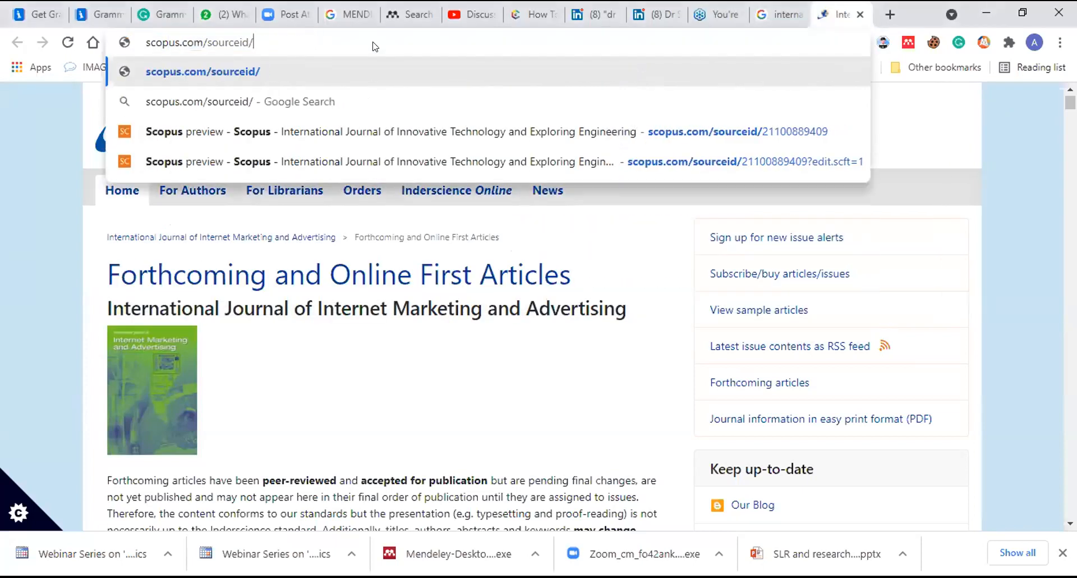
pyautogui.press('BackSpace')
pyautogui.press('BackSpace')
pyautogui.press('BackSpace')
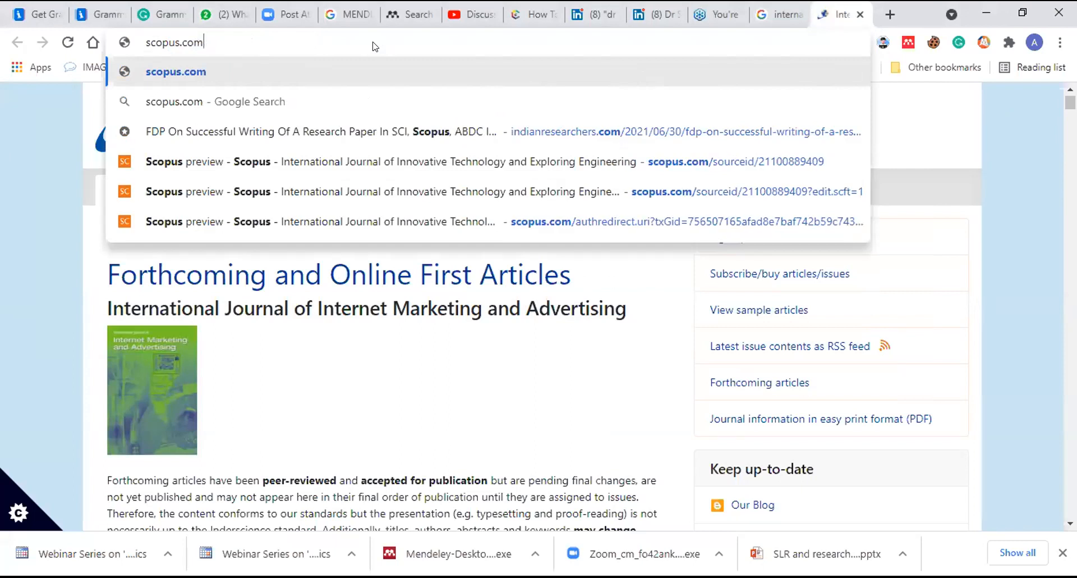
pyautogui.press('Return')
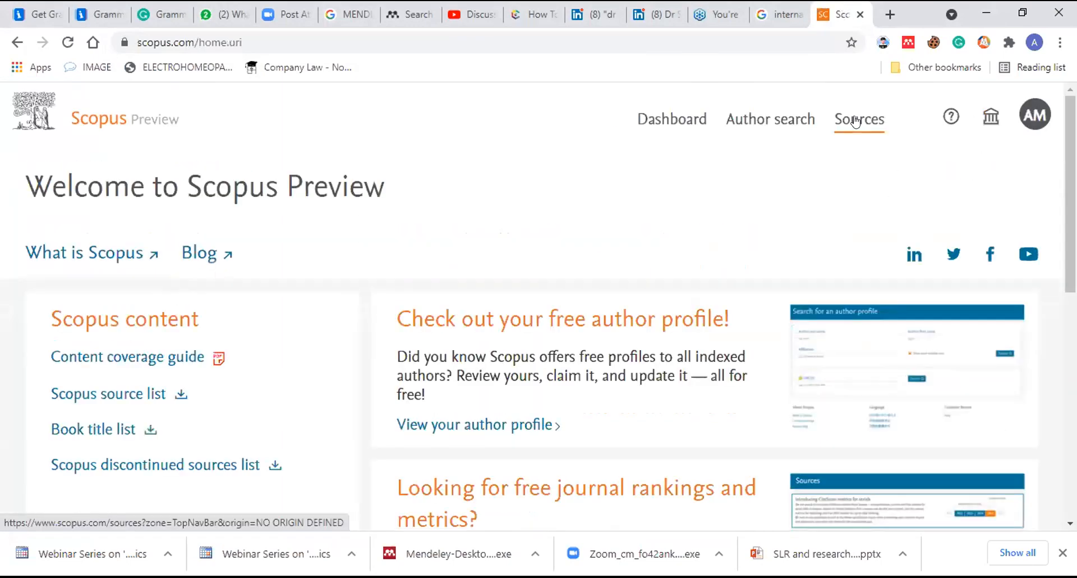
# Open Scopus Sources and run a title search for Materials Today Sustainability
pyautogui.click(855, 120)
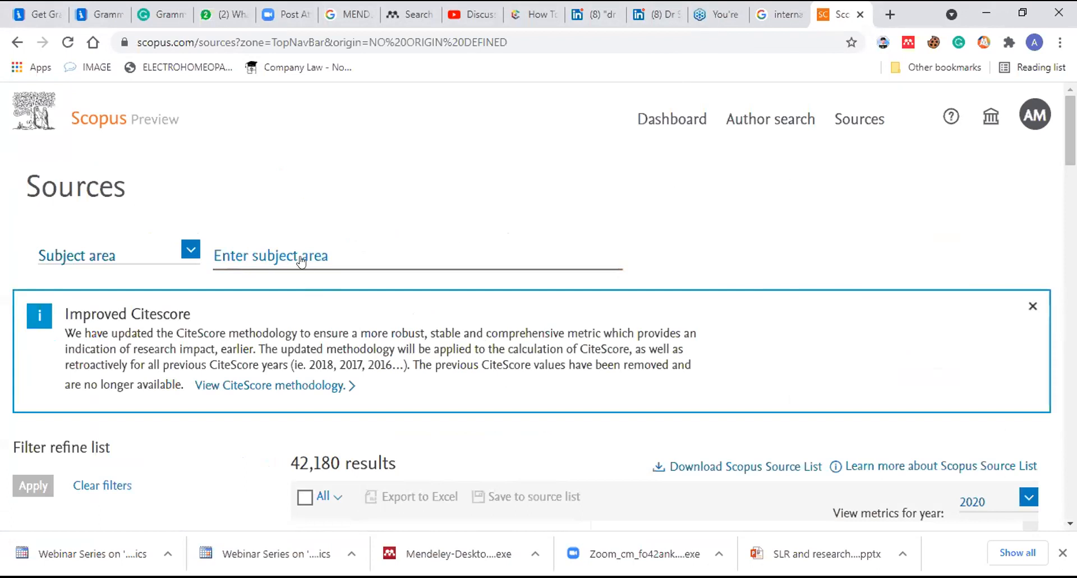
pyautogui.click(190, 249)
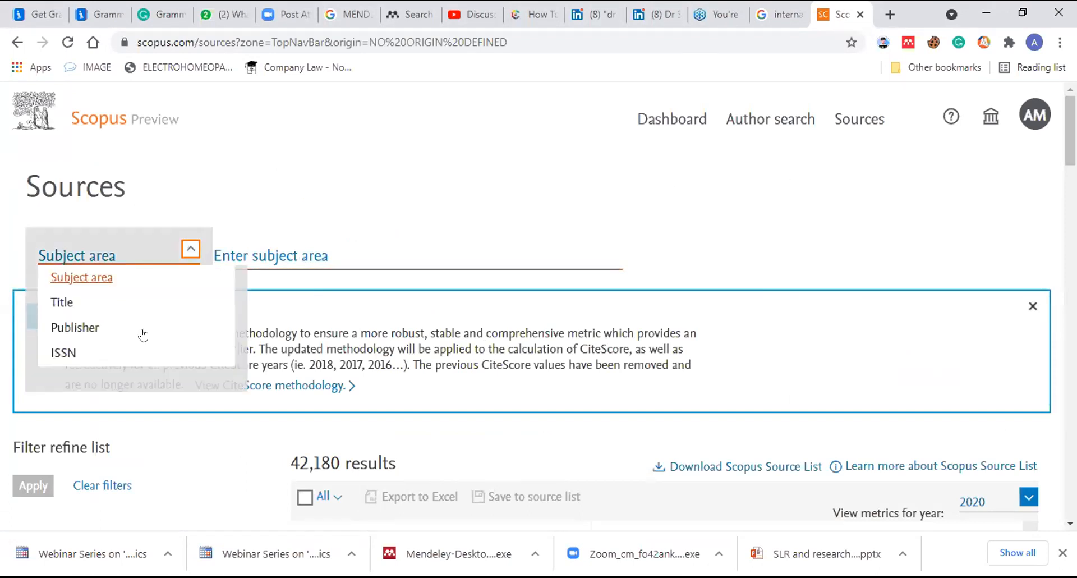
pyautogui.click(120, 303)
pyautogui.click(279, 250)
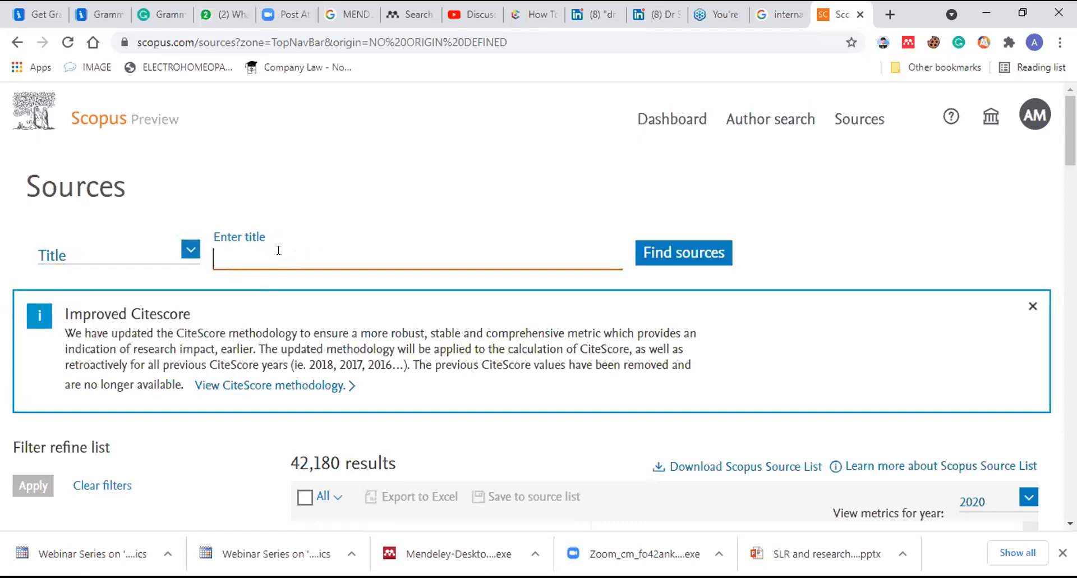
pyautogui.write('Sustain')
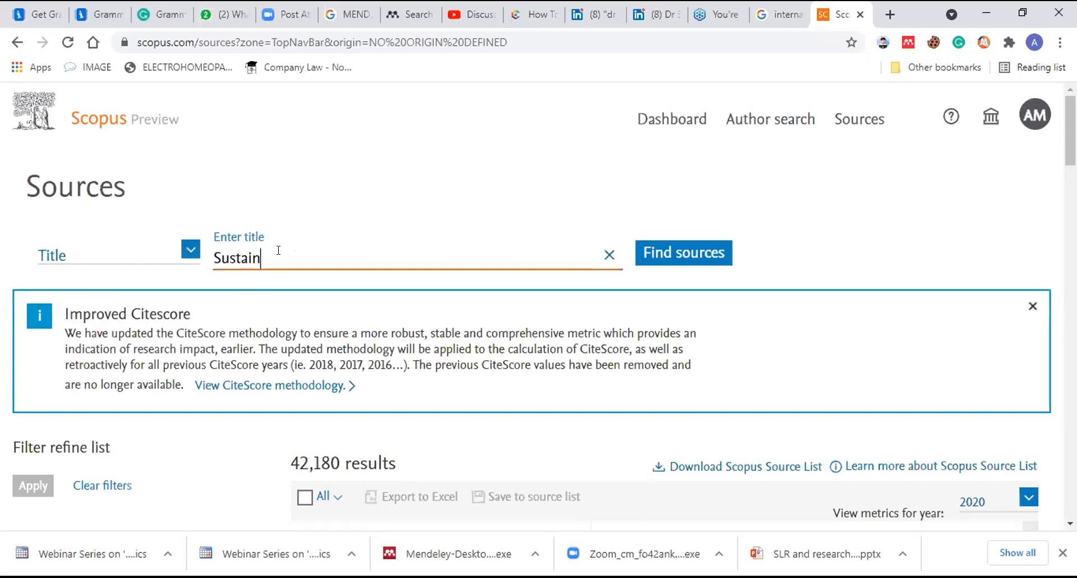
pyautogui.write('ability')
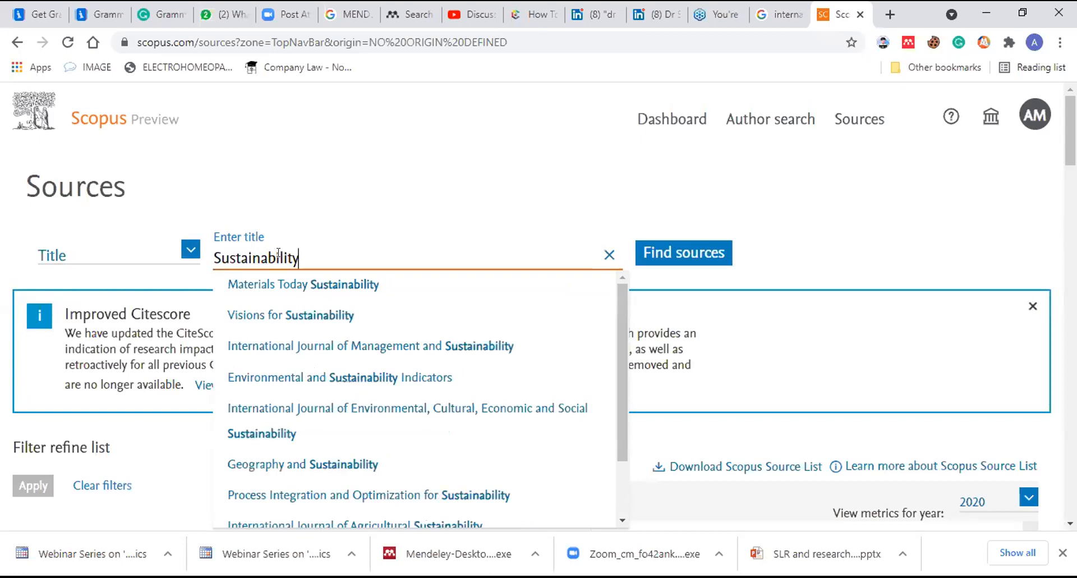
pyautogui.press('Down')
pyautogui.press('Return')
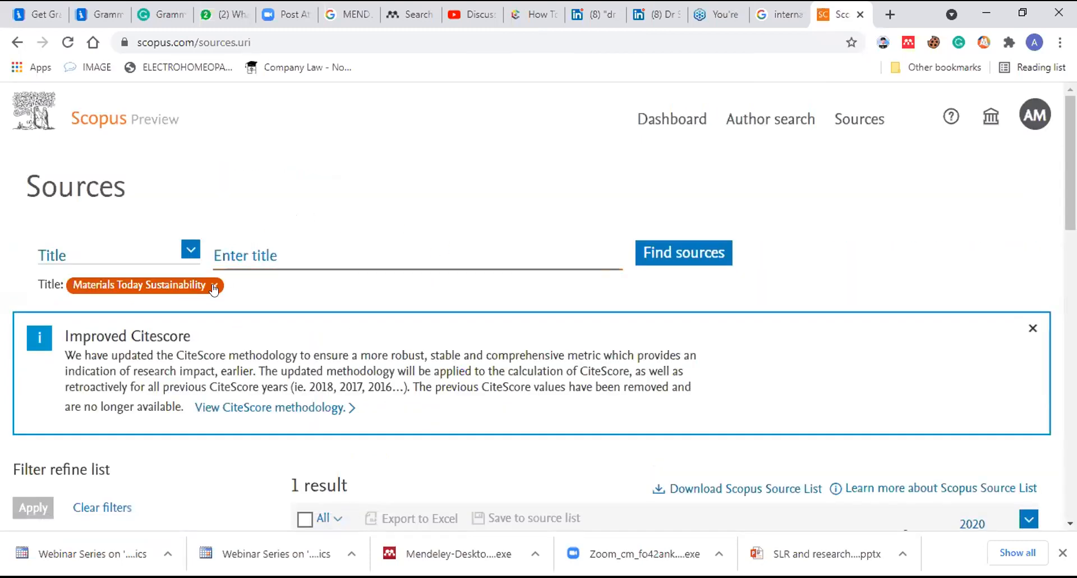
# Replace that title filter with a source title search for 'sustainability'
pyautogui.click(213, 288)
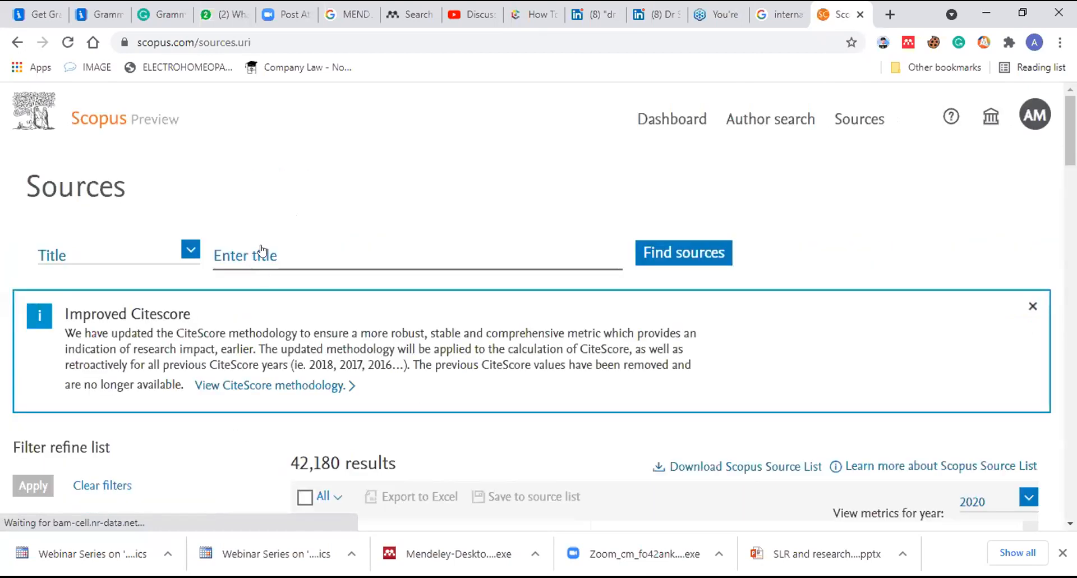
pyautogui.click(262, 251)
pyautogui.write('sustai')
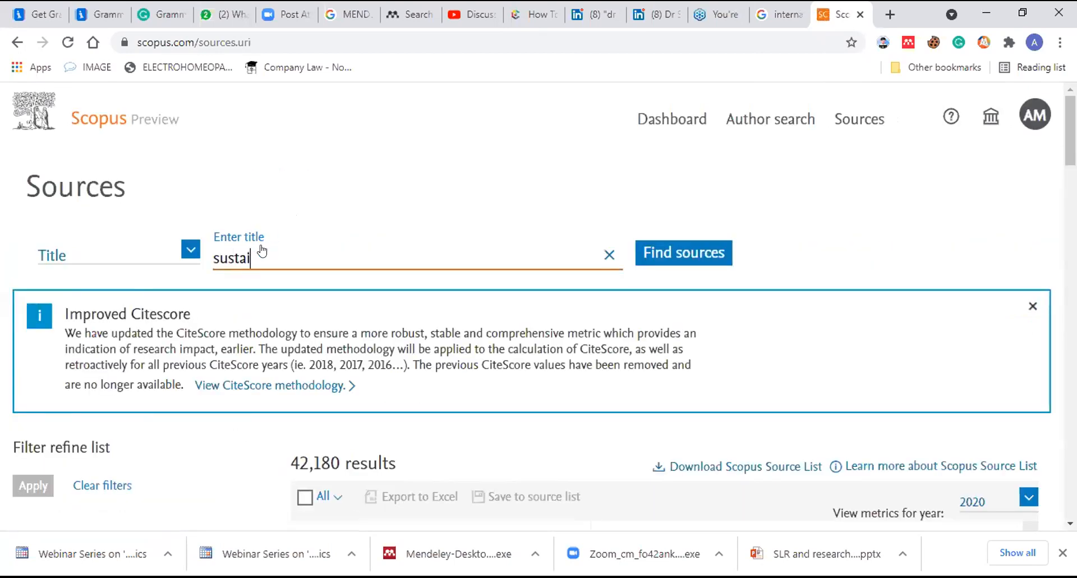
pyautogui.write('nability')
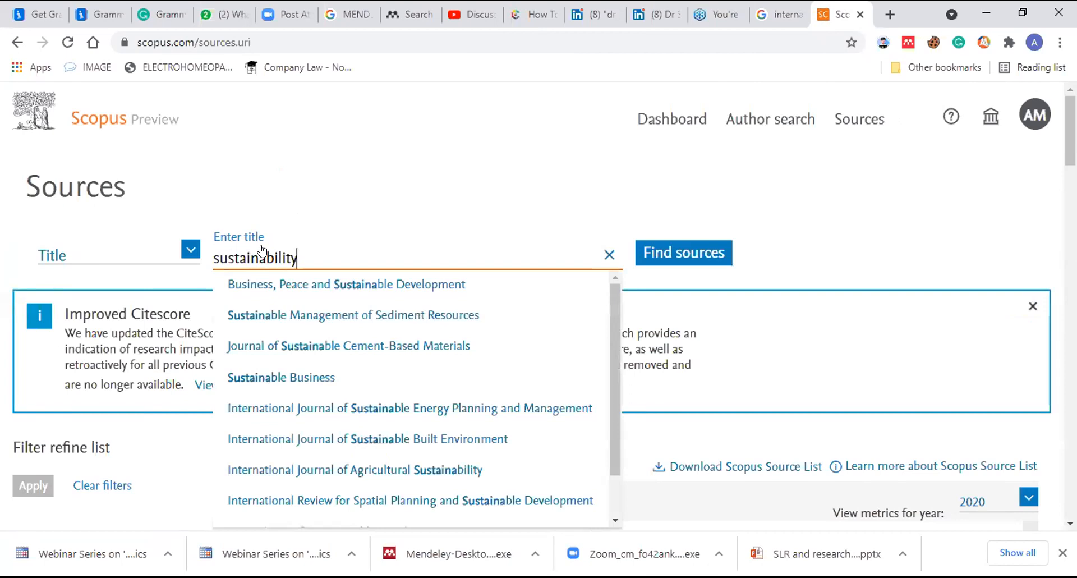
pyautogui.click(665, 253)
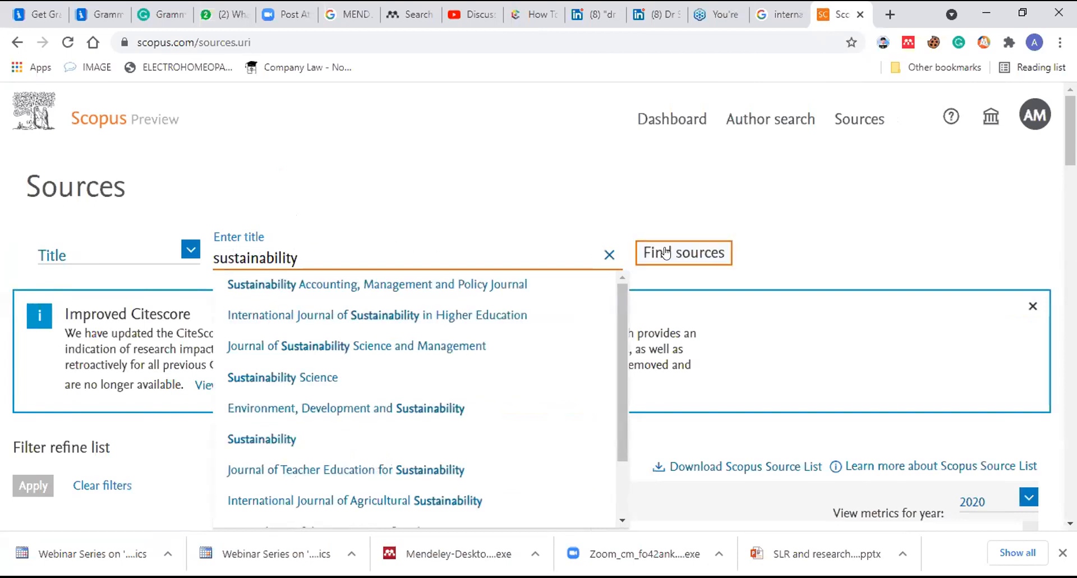
pyautogui.click(665, 253)
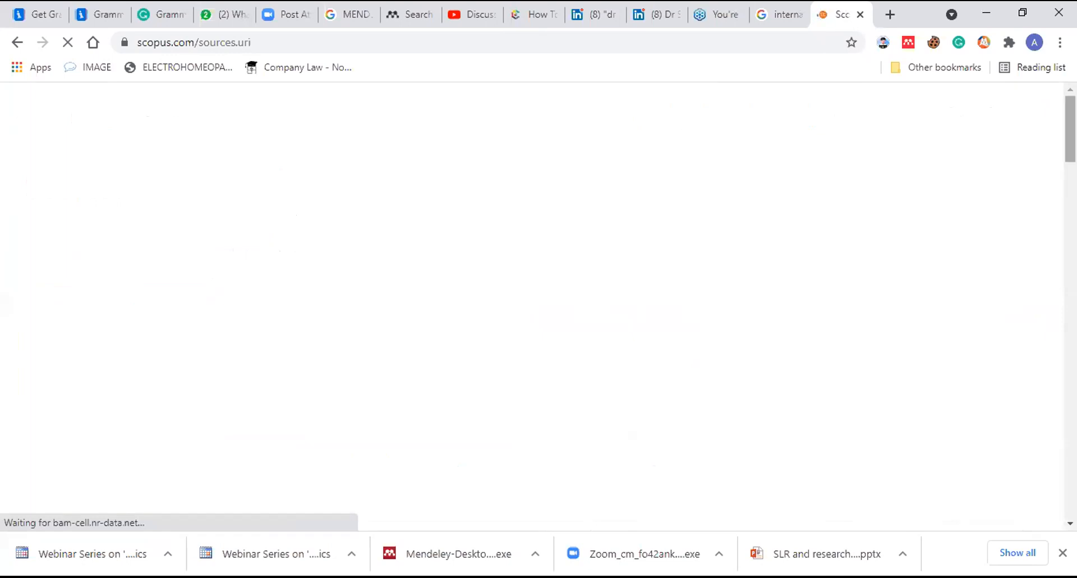
# Scroll the results and open the source details for the journal Sustainability
pyautogui.scroll(-6, 539, 305)
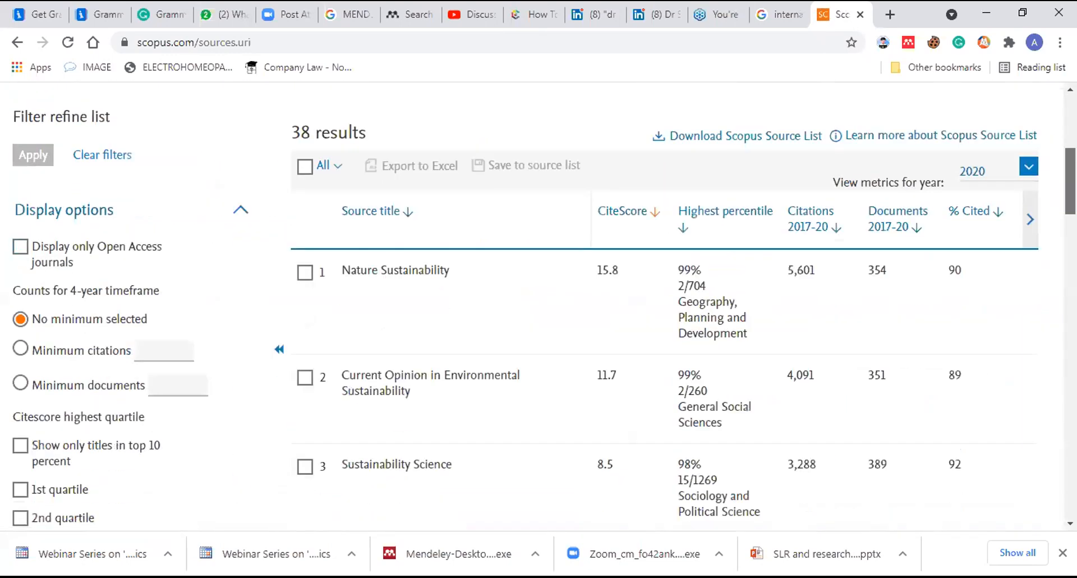
pyautogui.scroll(-1, 538, 306)
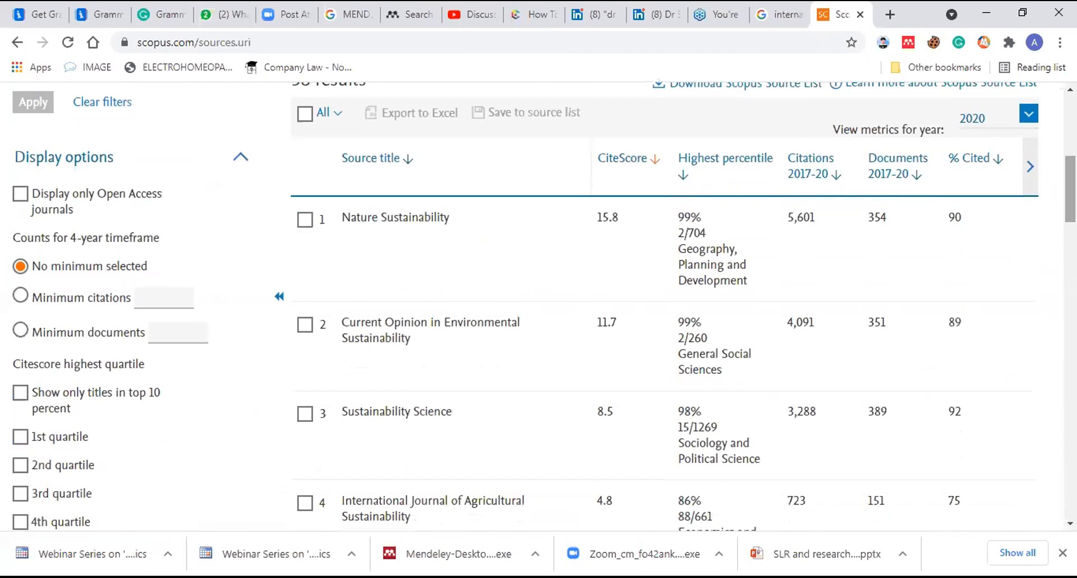
pyautogui.scroll(-6, 539, 306)
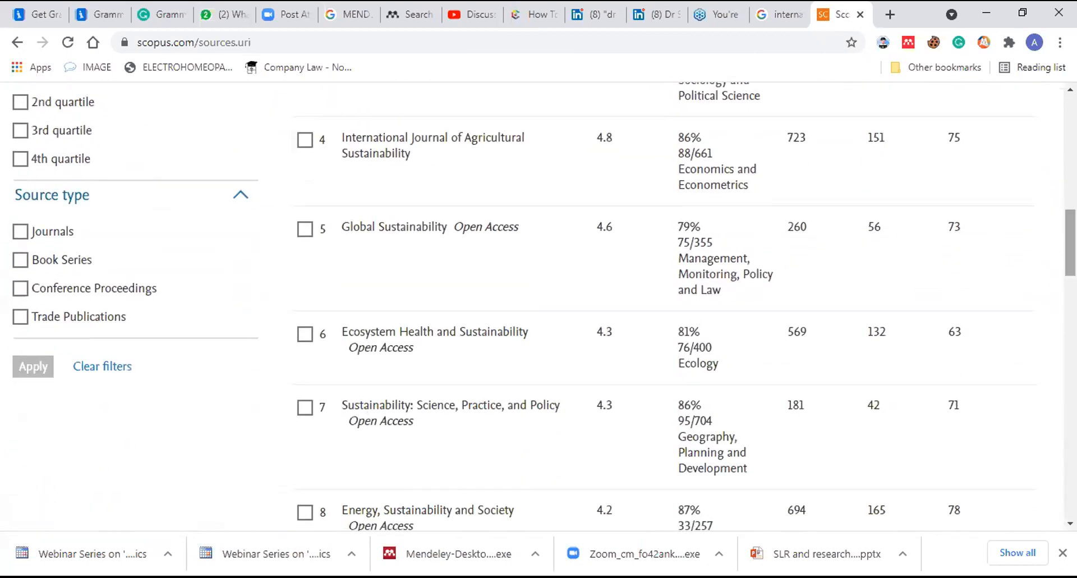
pyautogui.scroll(-1, 539, 306)
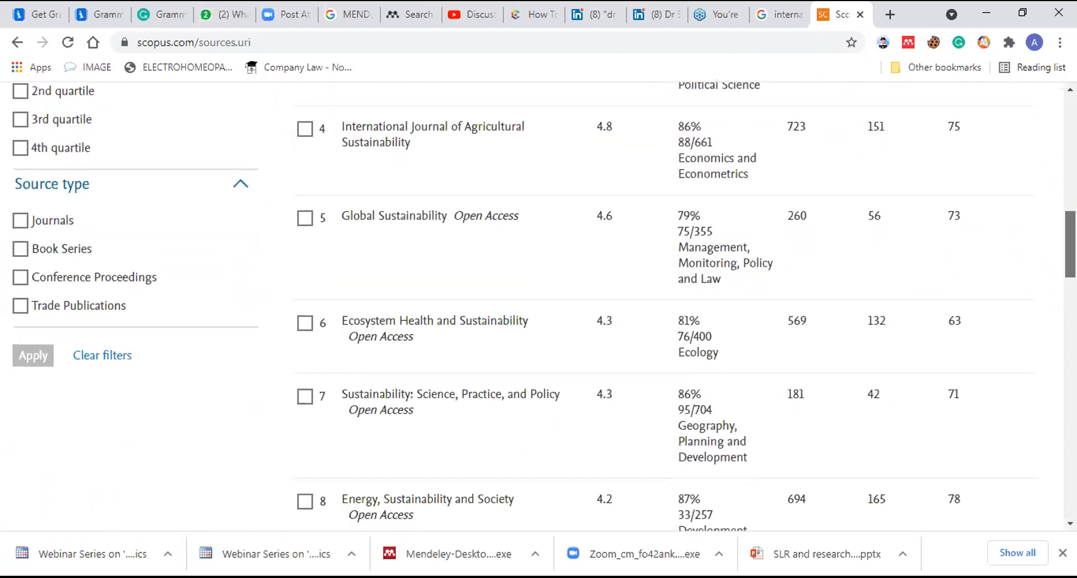
pyautogui.scroll(-5, 538, 306)
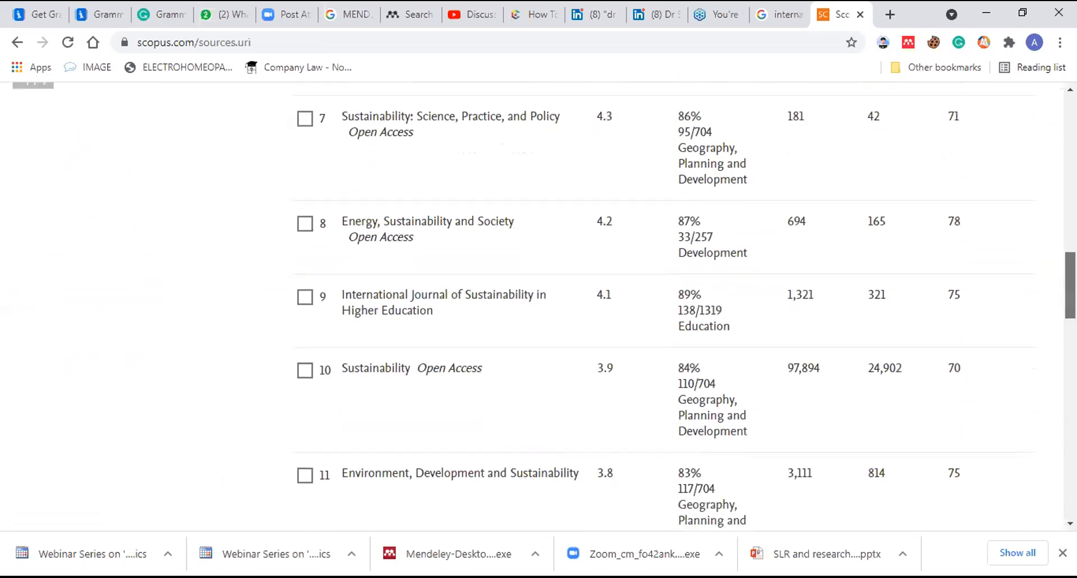
pyautogui.click(388, 368)
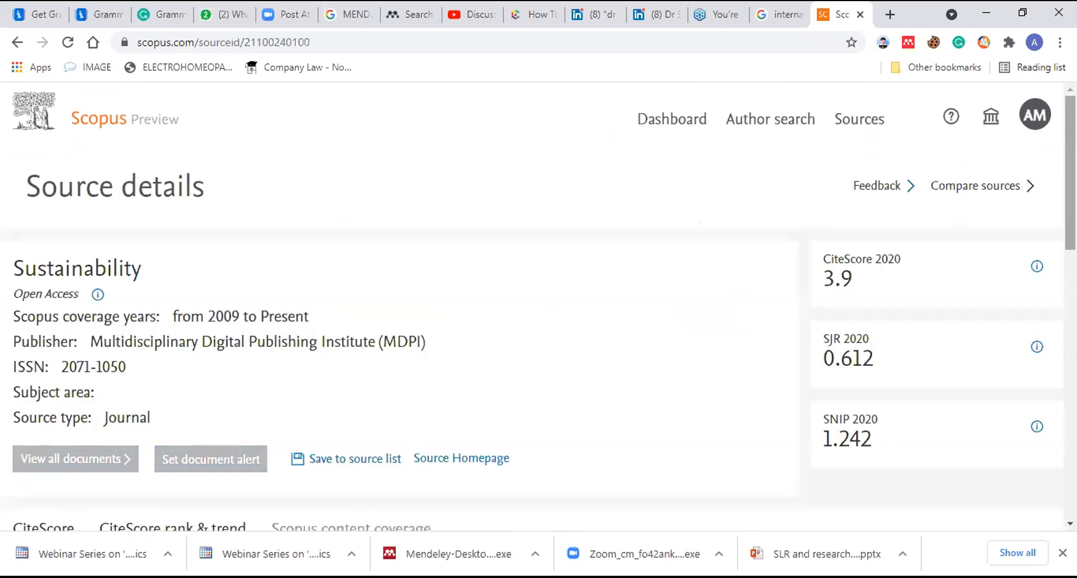
# Review Sustainability's yearly content coverage table, then open Scopus content coverage from the footer
pyautogui.scroll(-3, 539, 303)
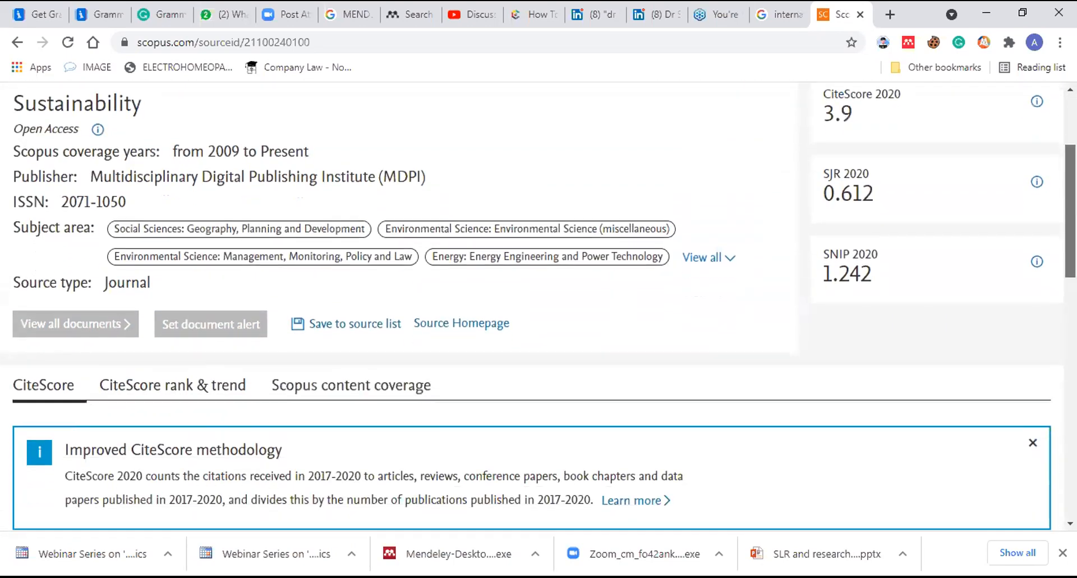
pyautogui.scroll(3, 539, 304)
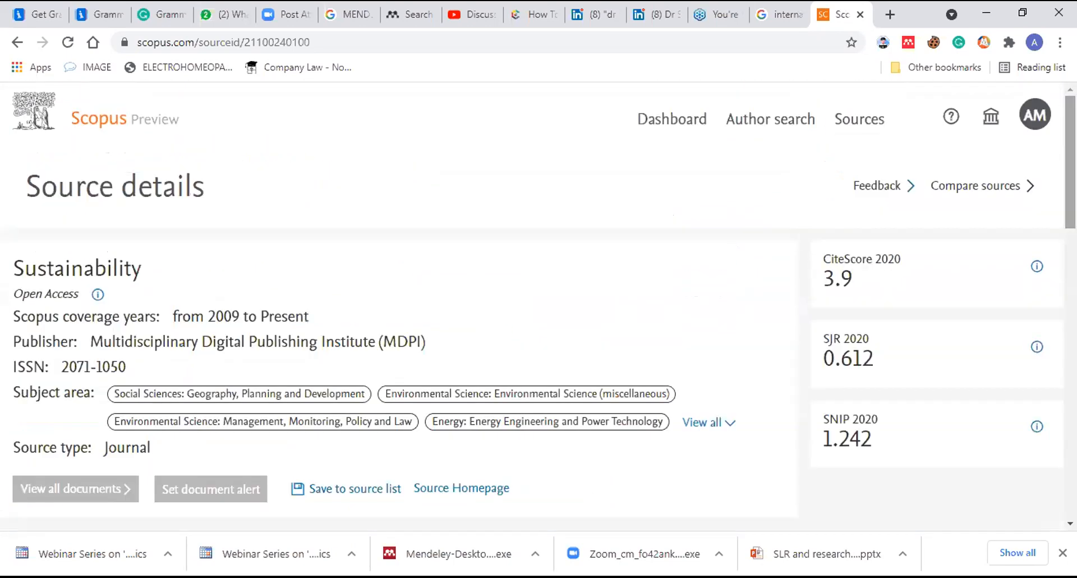
pyautogui.scroll(-2, 453, 389)
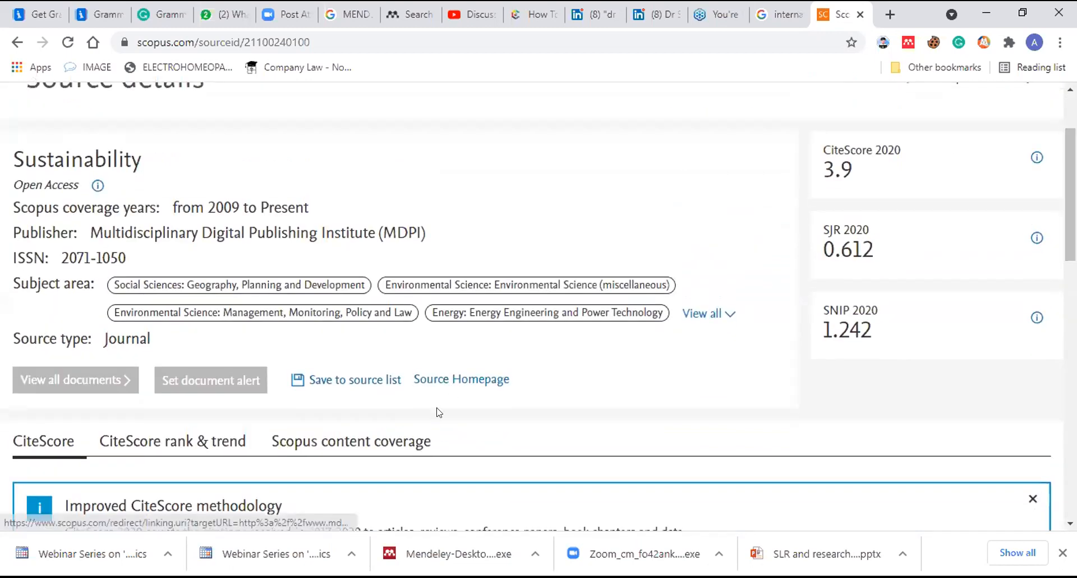
pyautogui.click(410, 443)
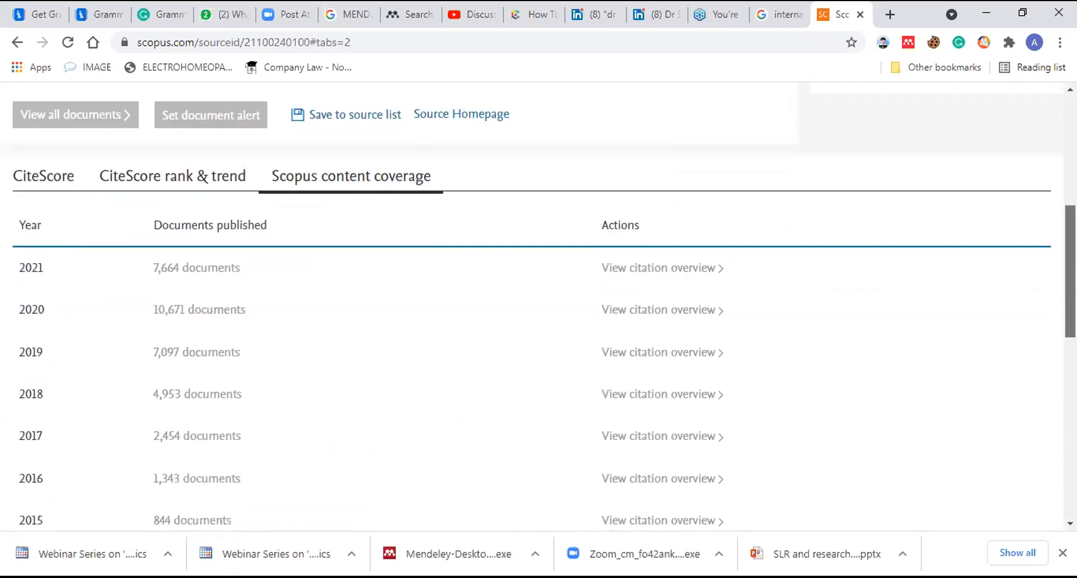
pyautogui.scroll(-1, 538, 301)
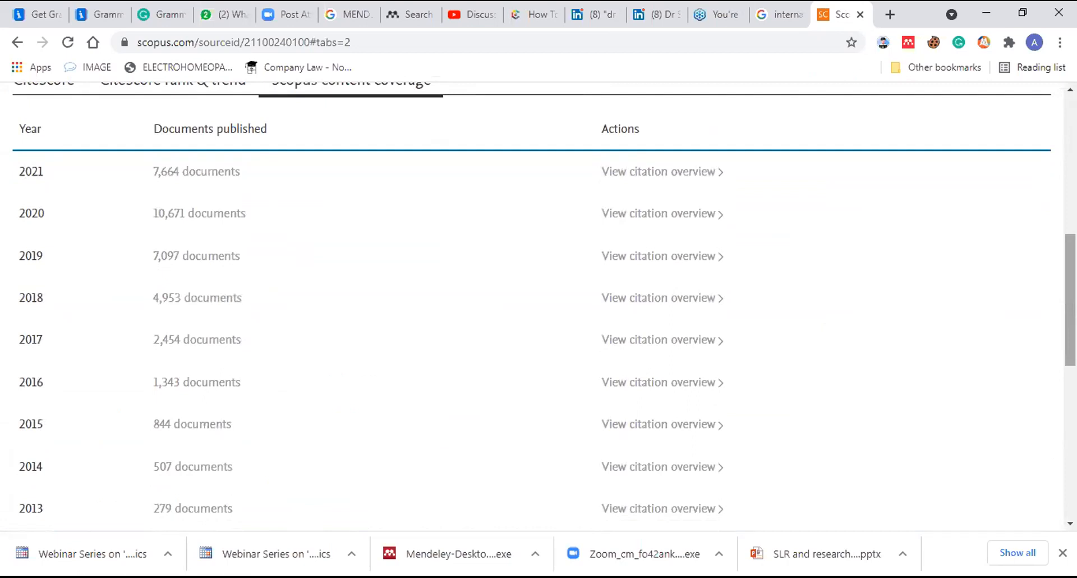
pyautogui.scroll(-5, 539, 306)
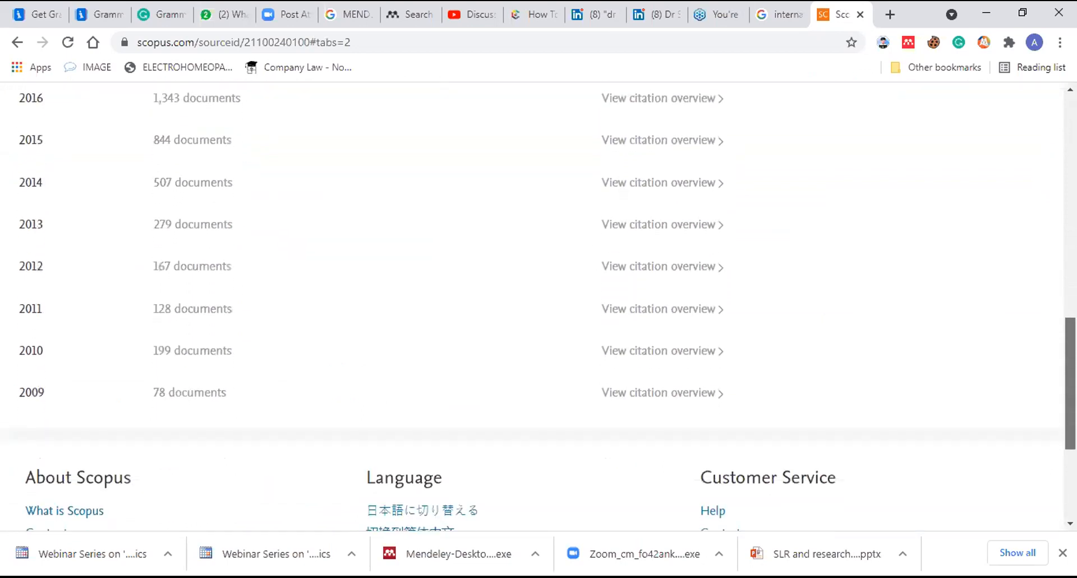
pyautogui.press('Home')
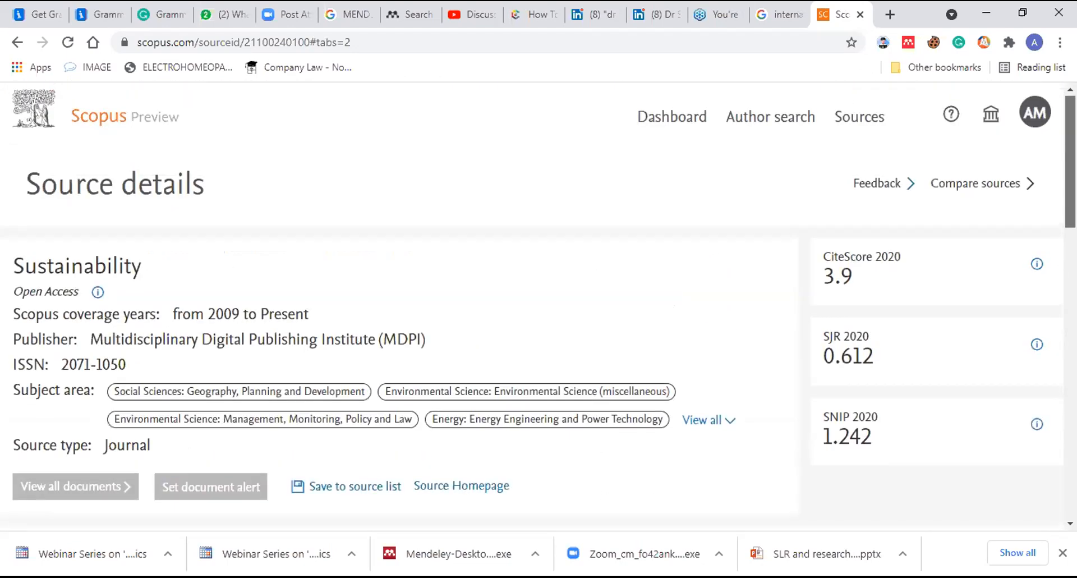
pyautogui.press('End')
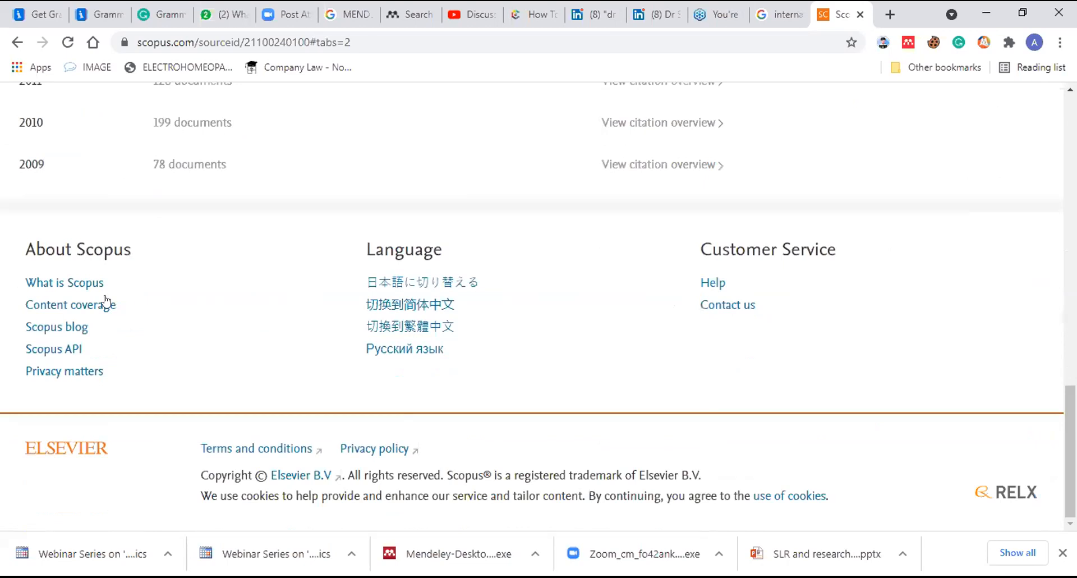
pyautogui.click(84, 303)
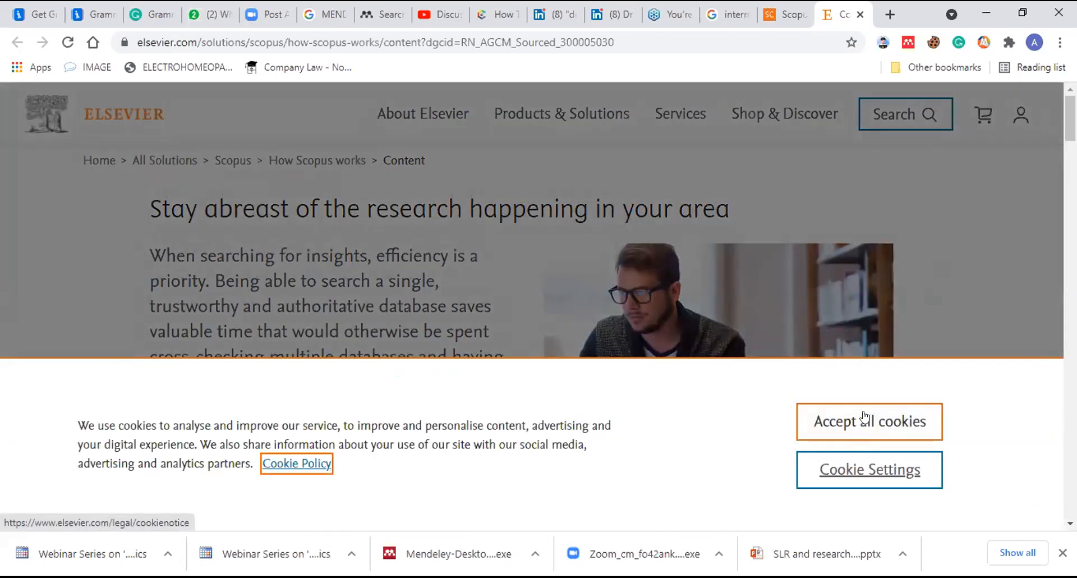
# Accept all cookies and download the Scopus source title list extlistJune2021.xlsx
pyautogui.click(865, 418)
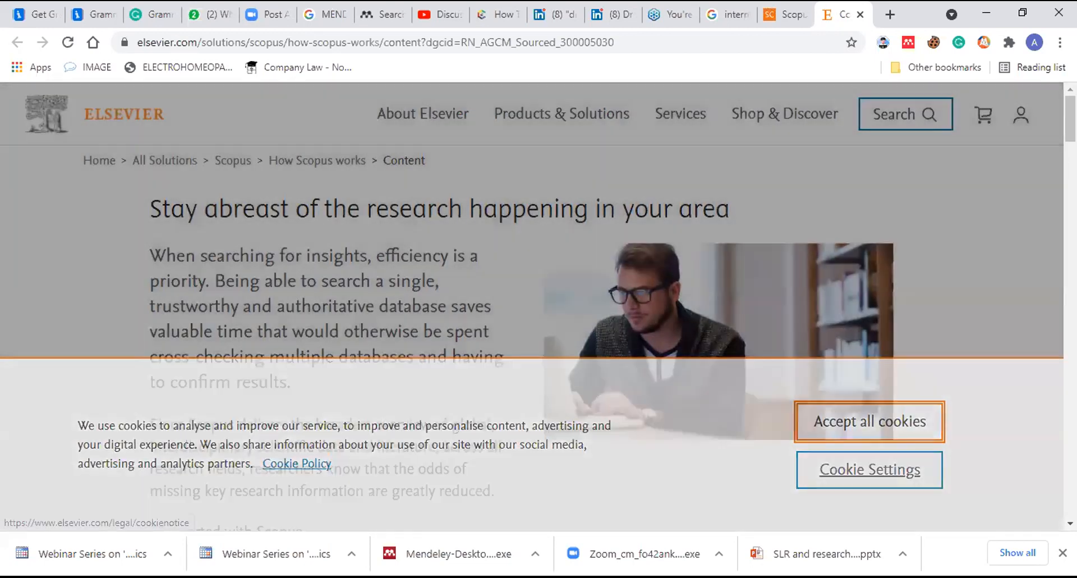
pyautogui.scroll(-10, 532, 337)
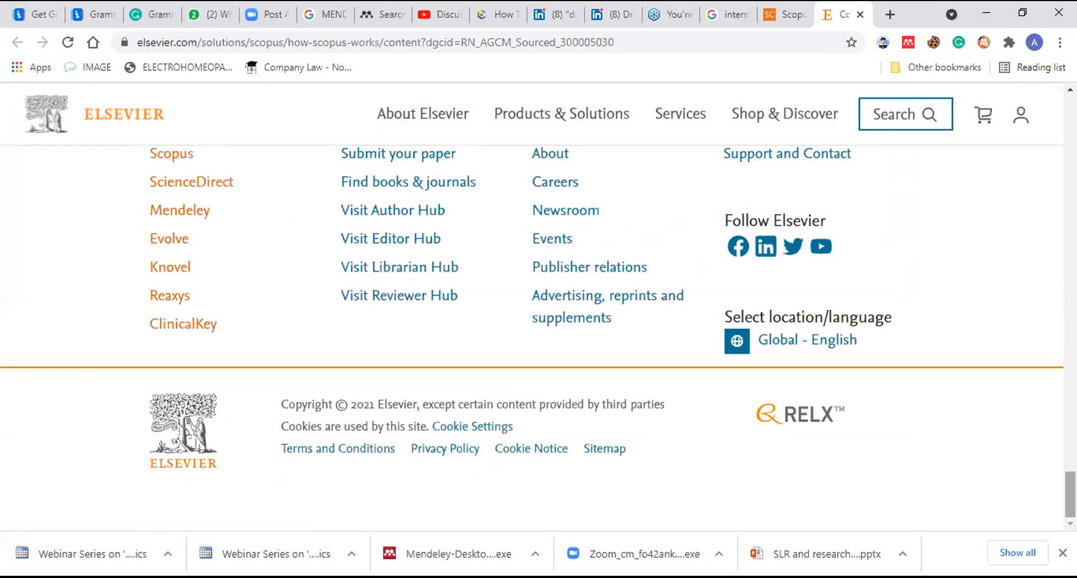
pyautogui.scroll(6, 531, 336)
pyautogui.scroll(6, 532, 336)
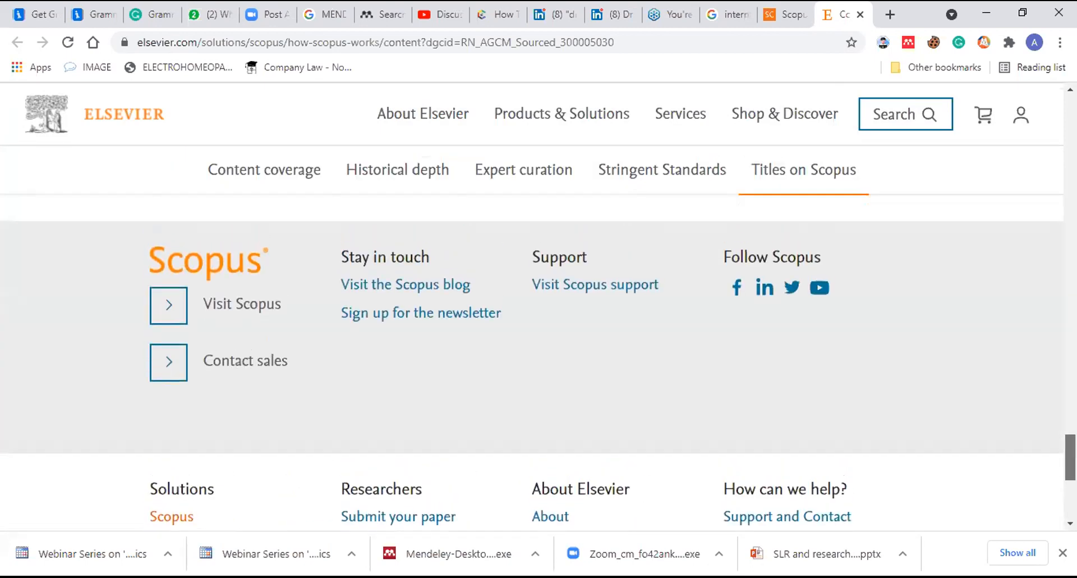
pyautogui.scroll(-1, 532, 336)
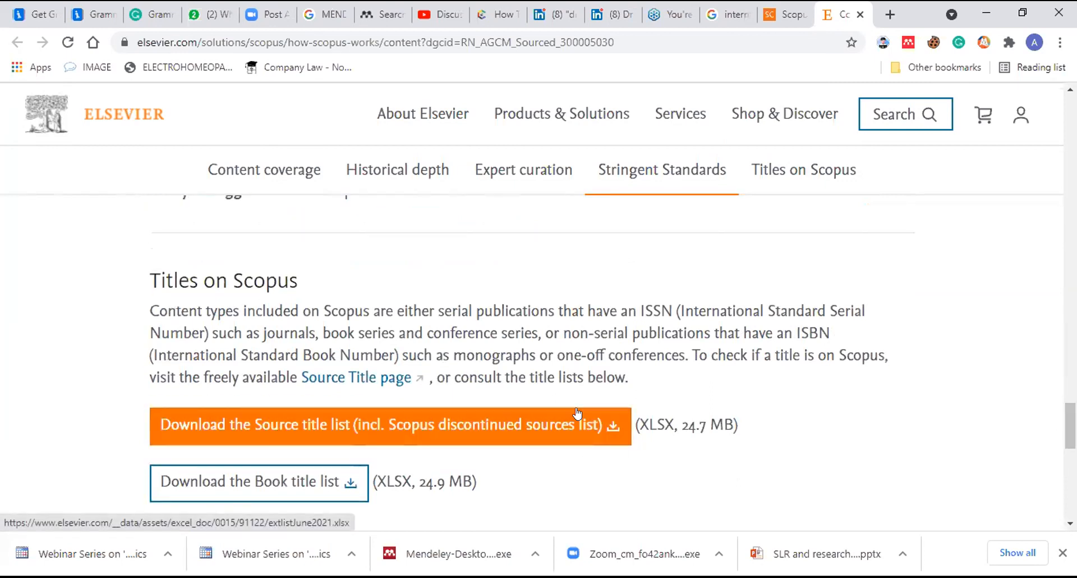
pyautogui.click(612, 420)
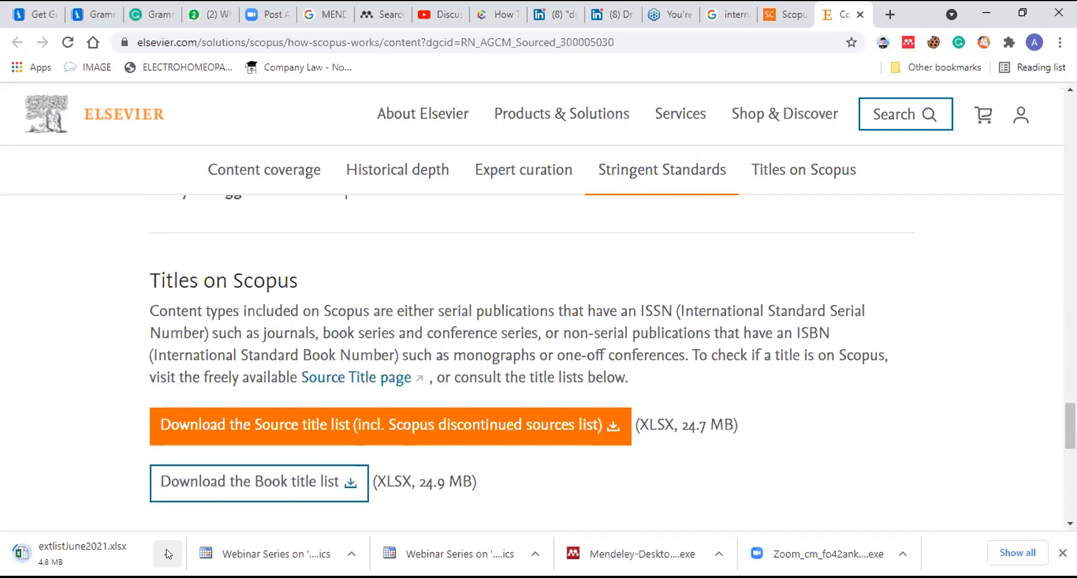
# After extlistJune2021.xlsx finishes downloading, show it in its folder
pyautogui.click(167, 44)
pyautogui.click(166, 43)
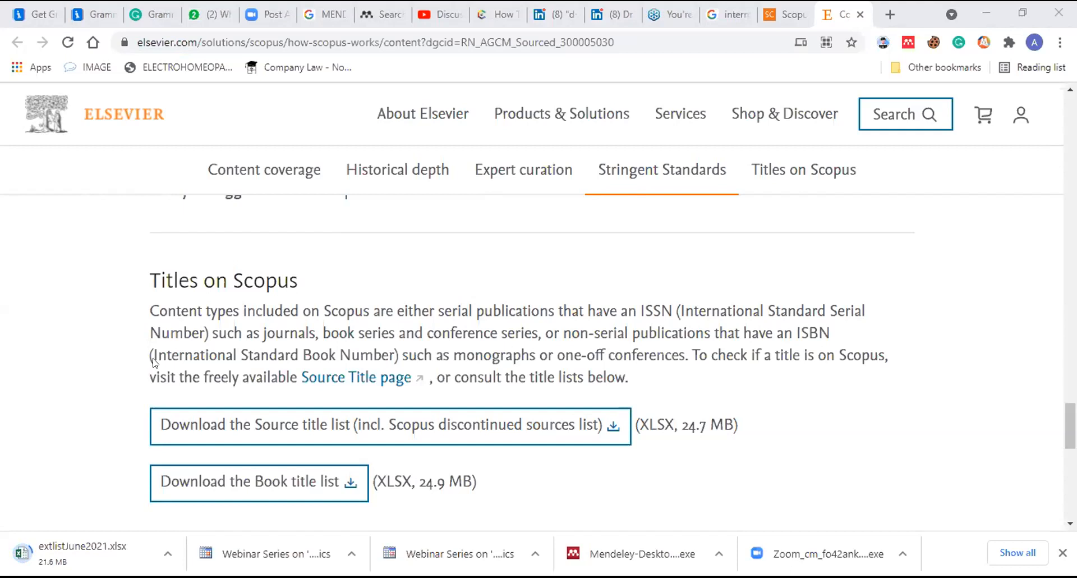
pyautogui.click(334, 238)
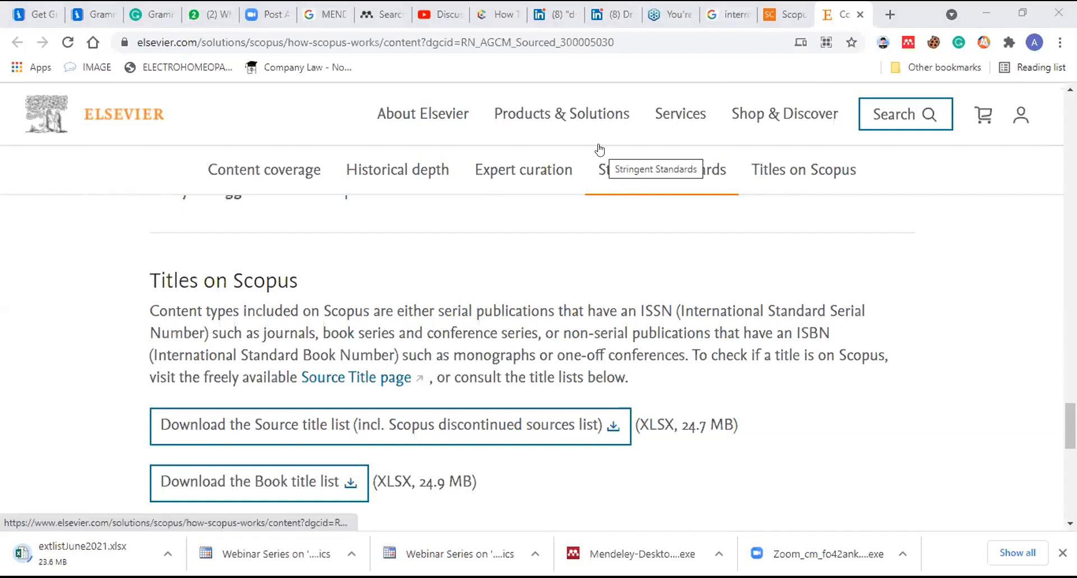
pyautogui.click(164, 556)
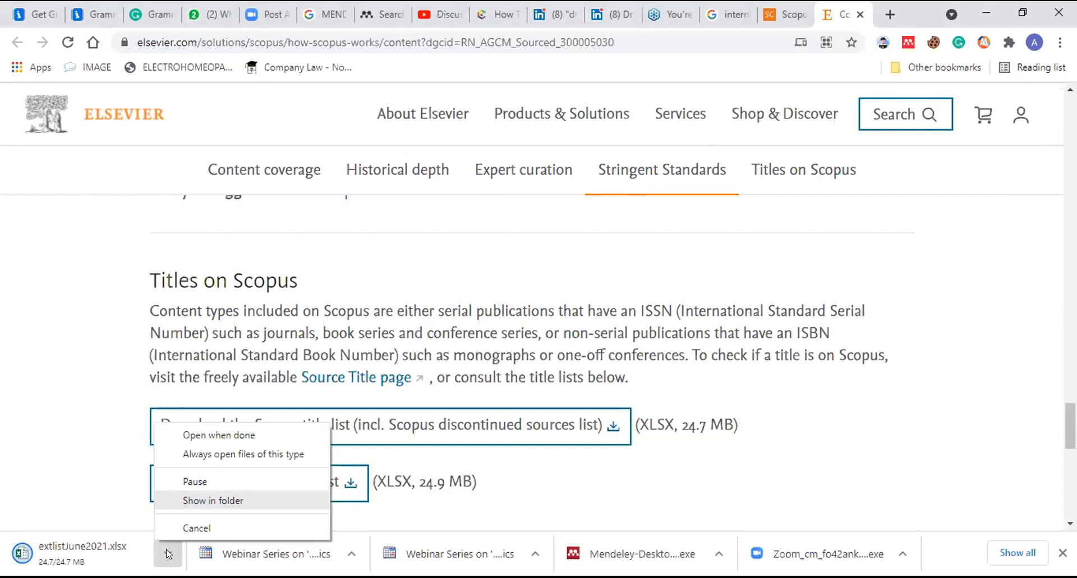
pyautogui.click(207, 505)
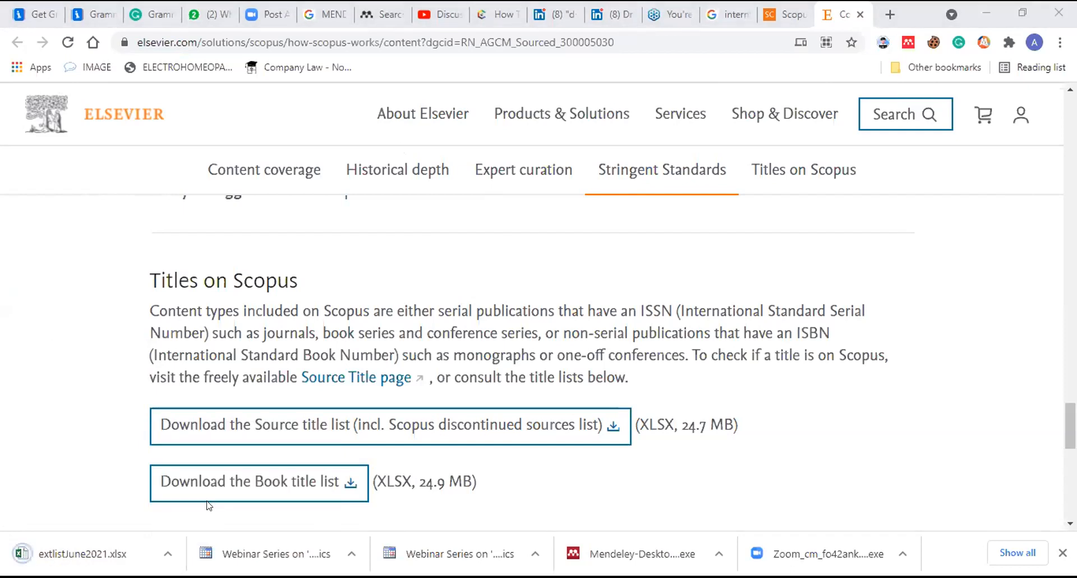
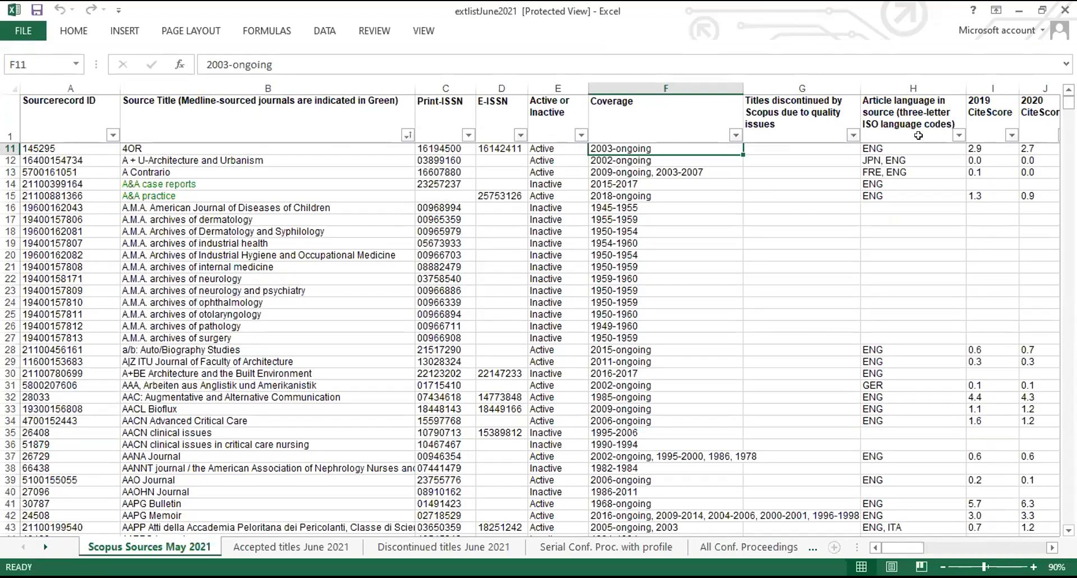
# Inspect the discontinued-titles column of the Scopus list, then switch to the Discontinued titles June 2021 sheet
pyautogui.click(850, 133)
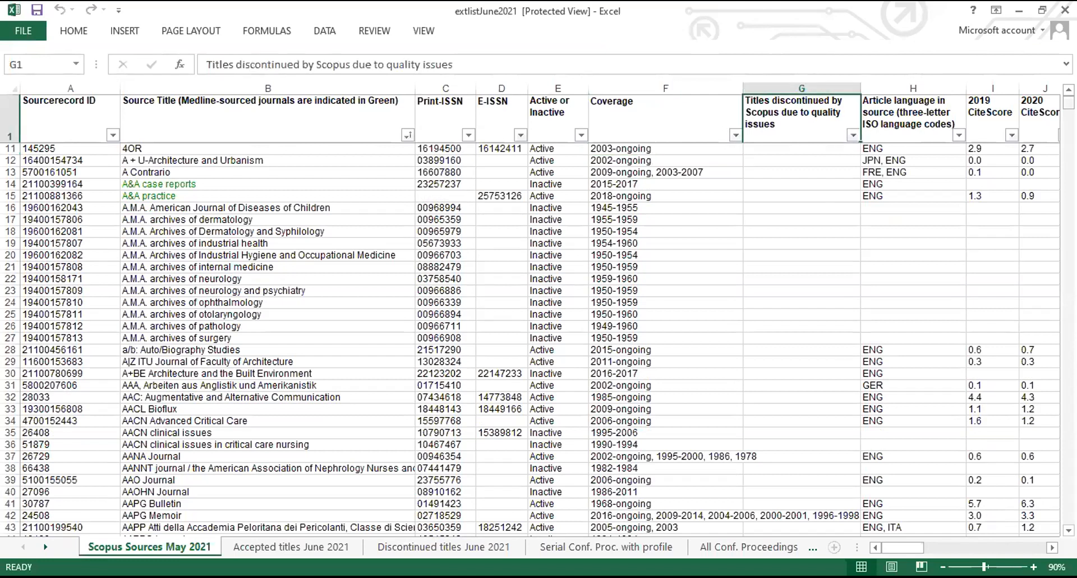
pyautogui.scroll(3, 539, 336)
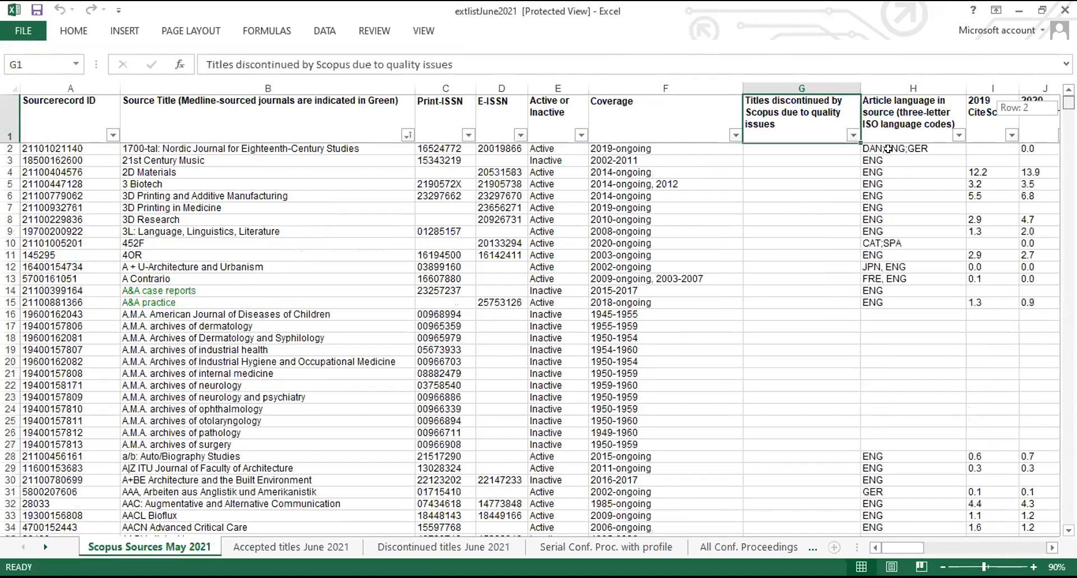
pyautogui.moveTo(884, 547)
pyautogui.mouseDown()
pyautogui.moveTo(914, 548)
pyautogui.moveTo(878, 552)
pyautogui.mouseUp()
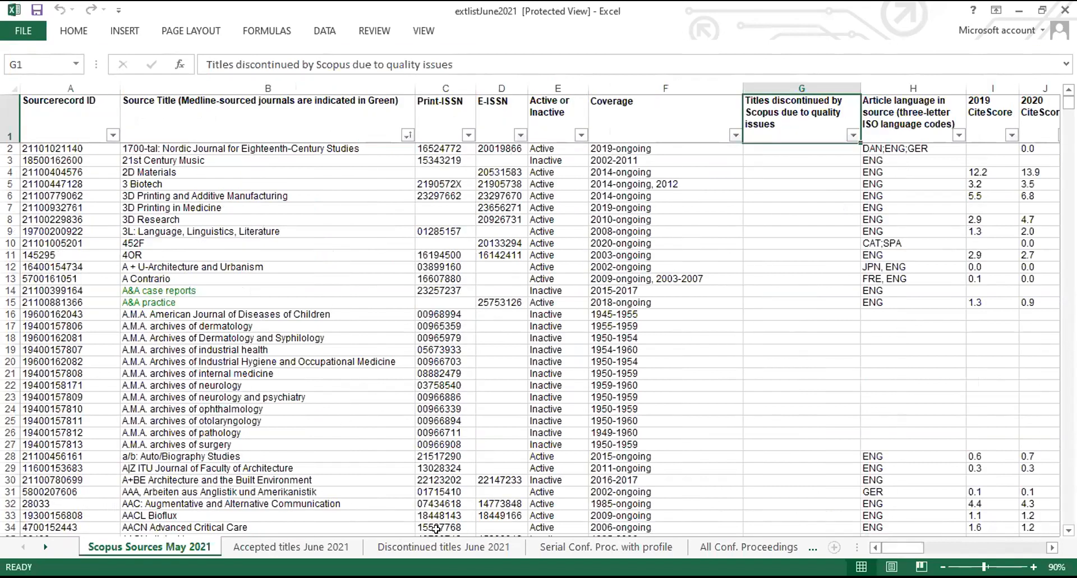
pyautogui.click(437, 547)
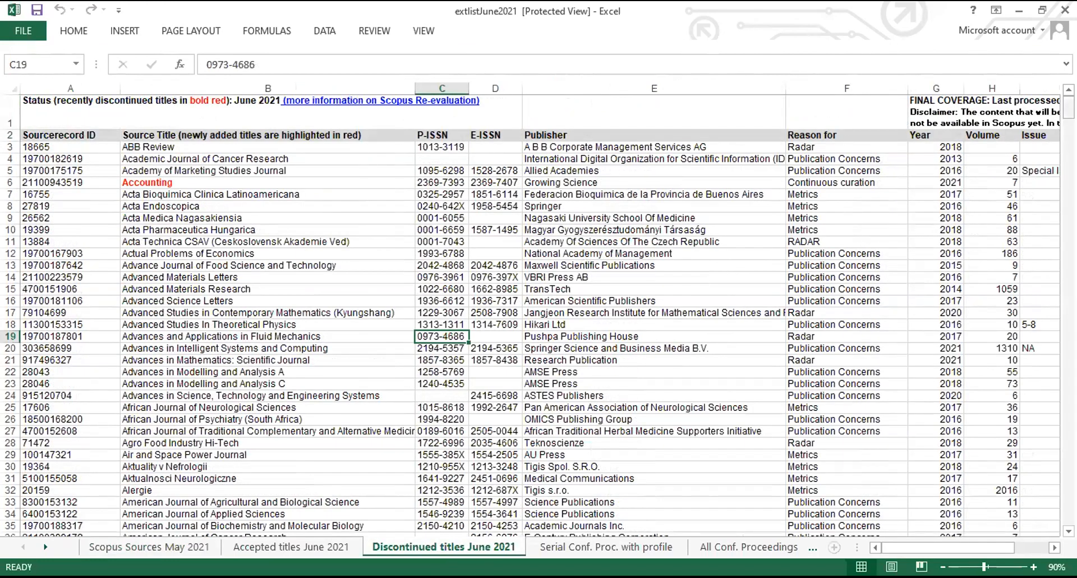
pyautogui.moveTo(1068, 106); pyautogui.dragTo(1068, 161)
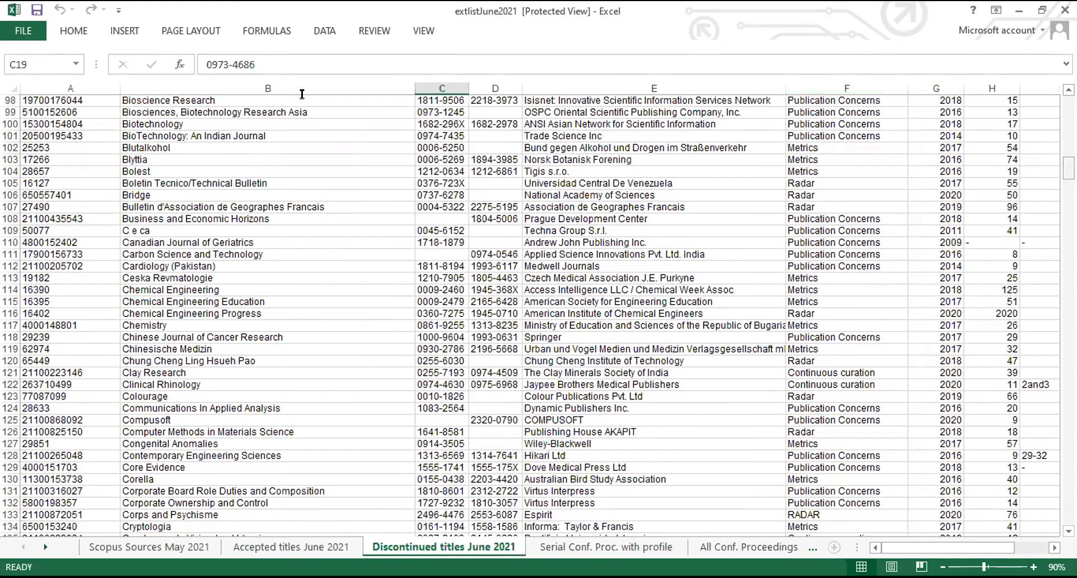
pyautogui.scroll(20, 302, 95)
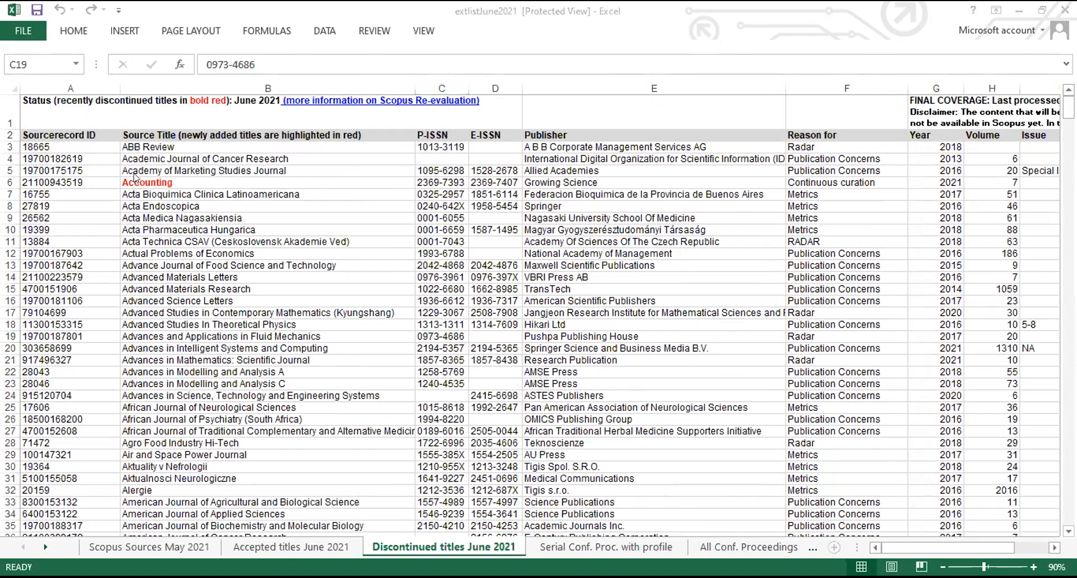
pyautogui.click(150, 181)
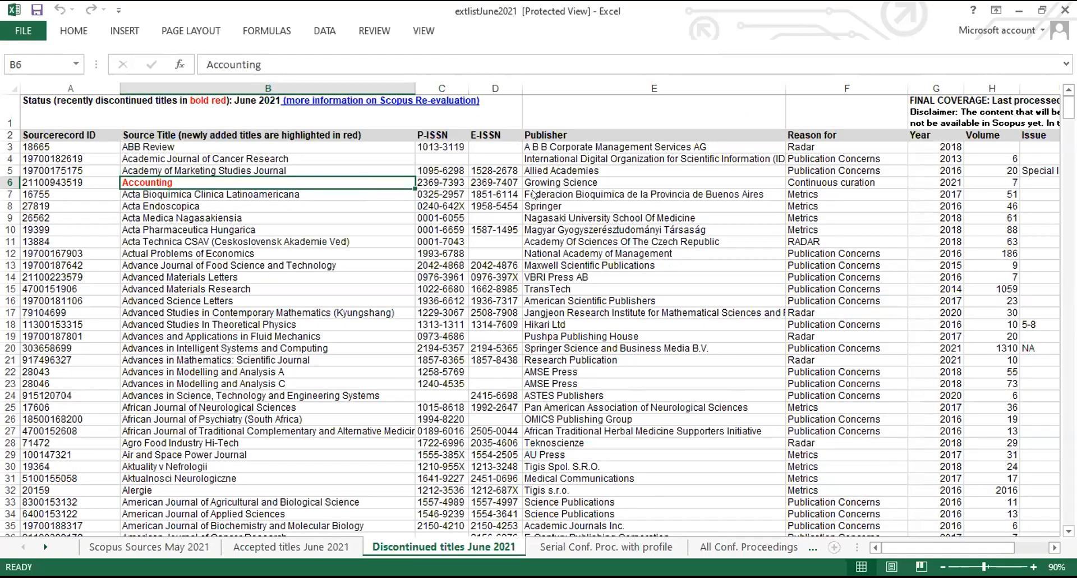
pyautogui.hotkey('ctrl', 'Right')
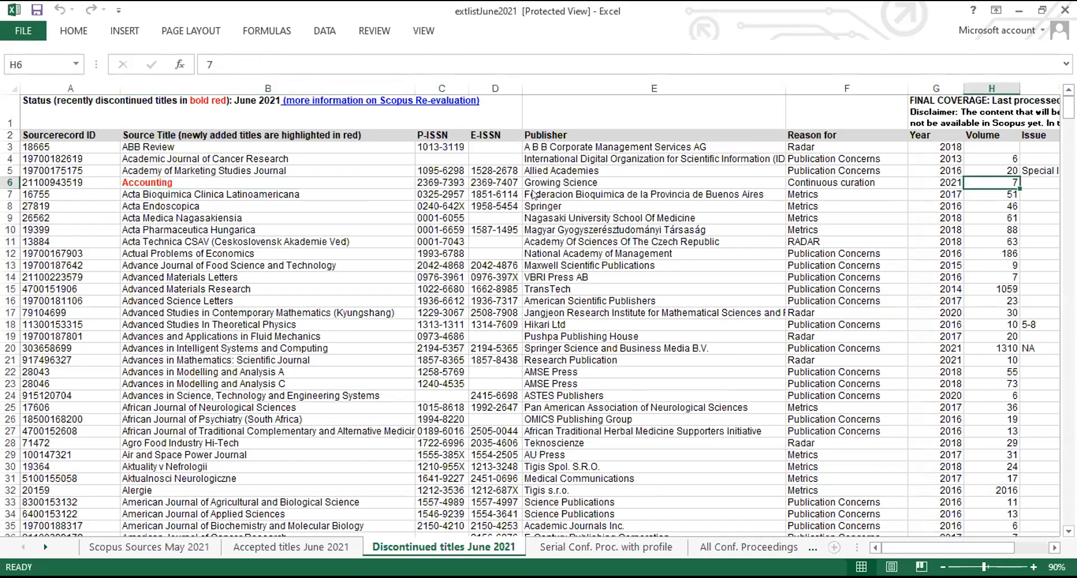
pyautogui.press('Right')
pyautogui.hotkey('ctrl', 'Left')
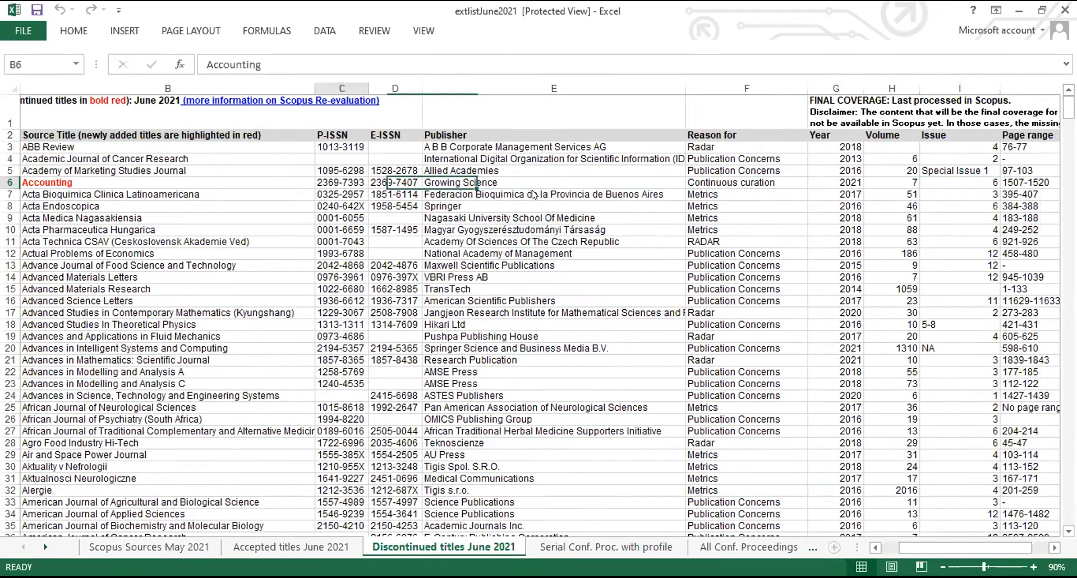
pyautogui.press('Left')
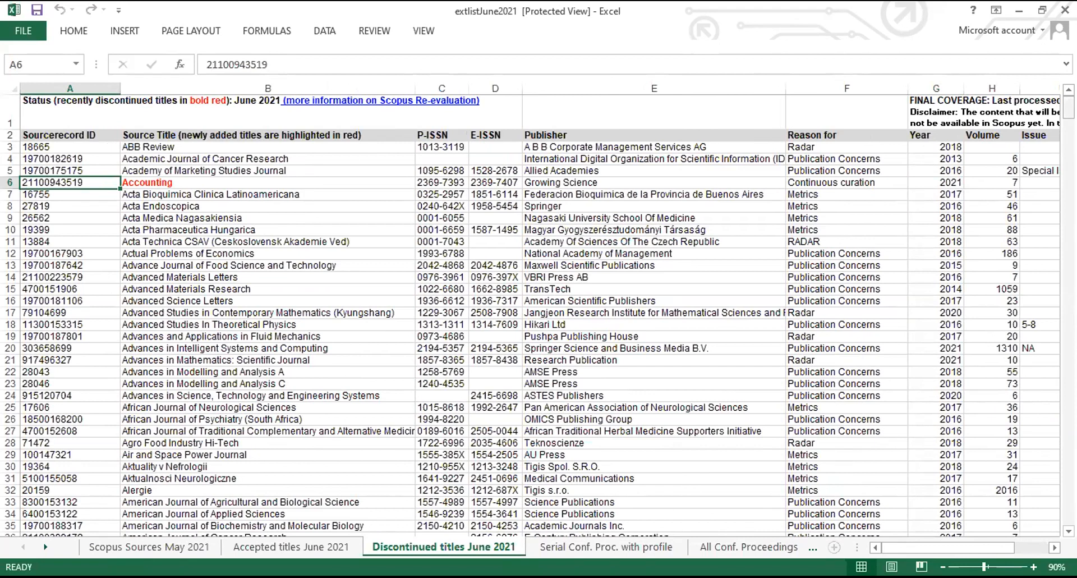
# Scroll down the Discontinued titles June 2021 sheet and back to the top
pyautogui.scroll(-3, 532, 316)
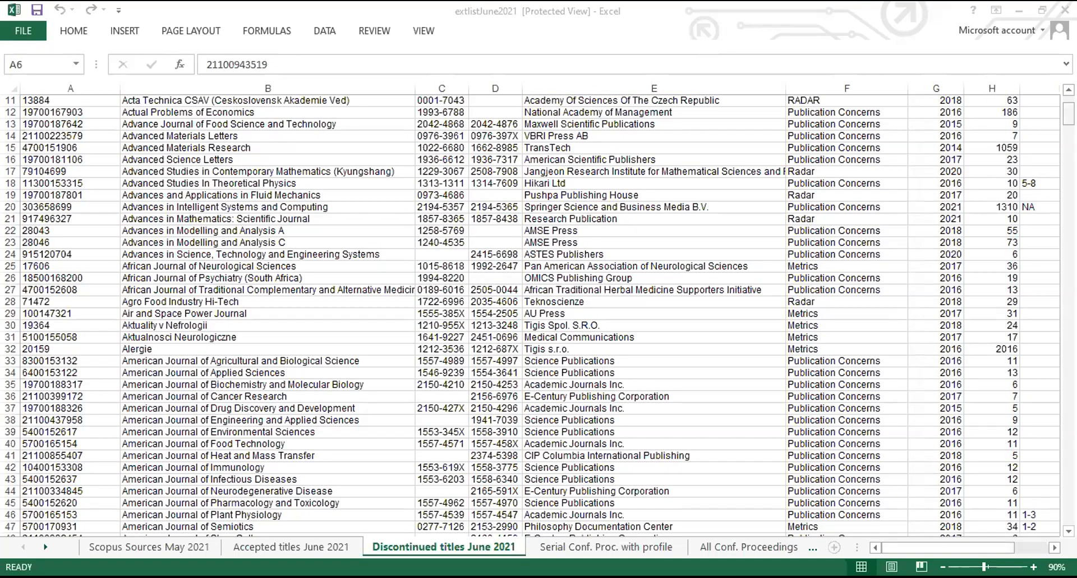
pyautogui.scroll(4, 539, 314)
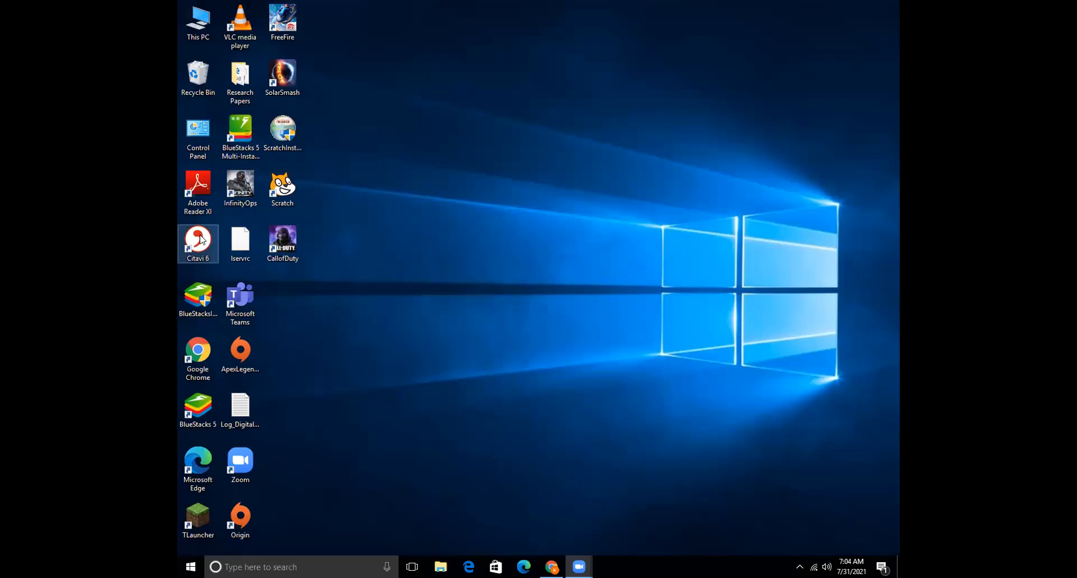
# In Edge, search the web for 'citavi 6' and open the Citavi download page
pyautogui.click(468, 567)
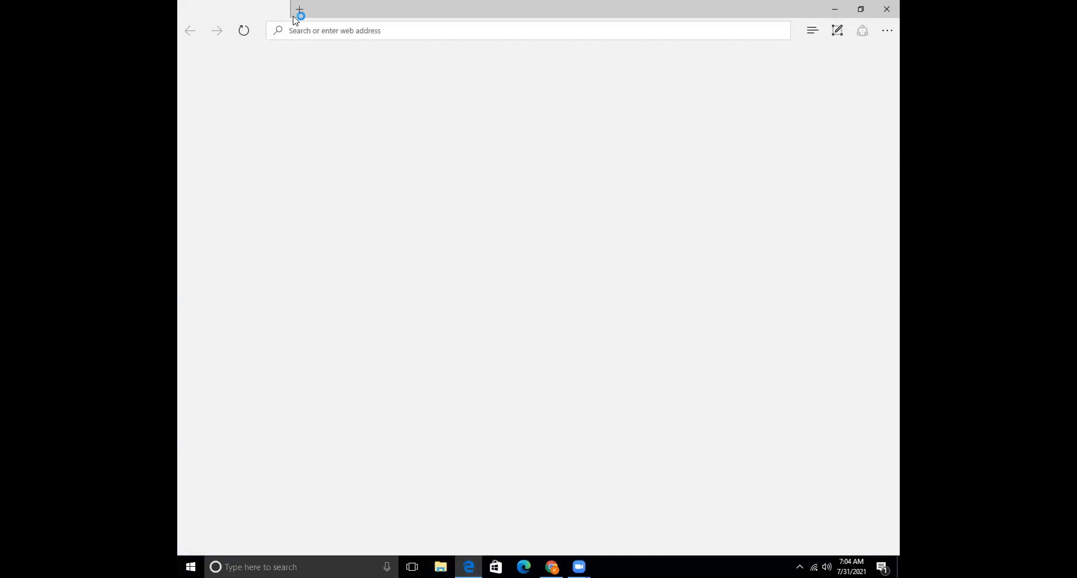
pyautogui.write('citaviweb.citavi.com/')
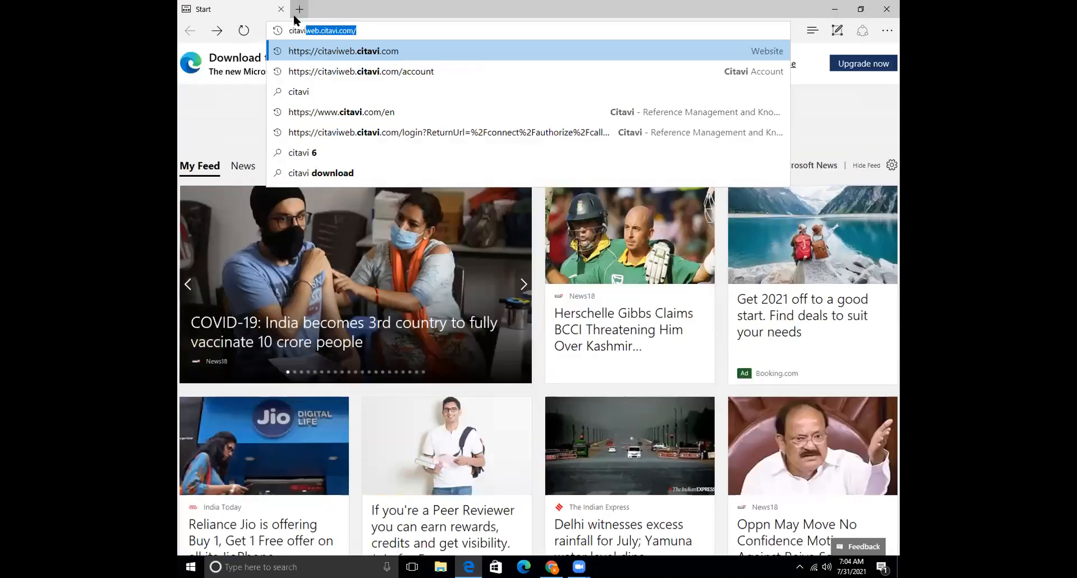
pyautogui.click(360, 156)
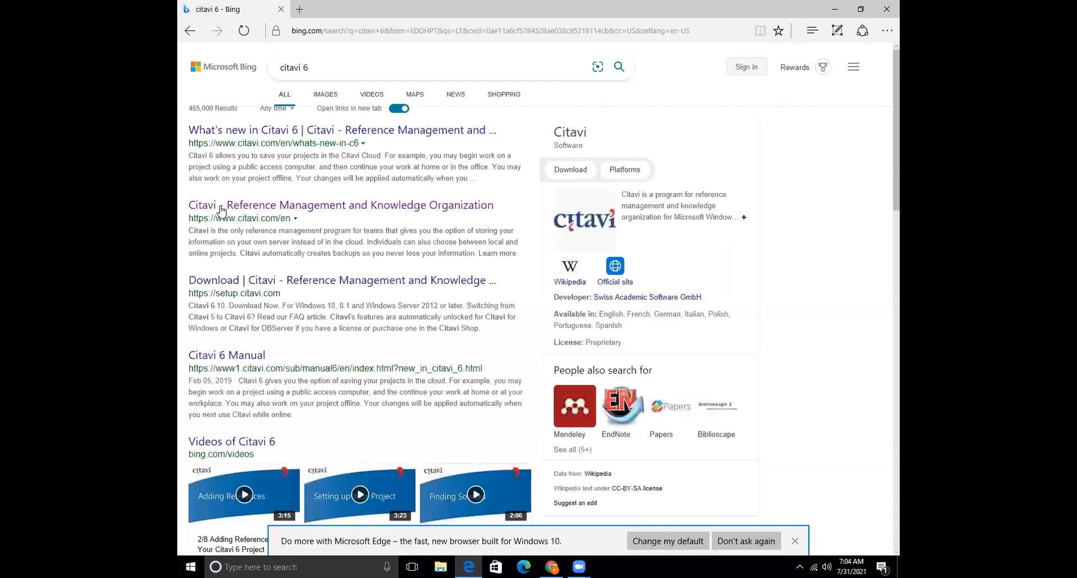
pyautogui.click(252, 289)
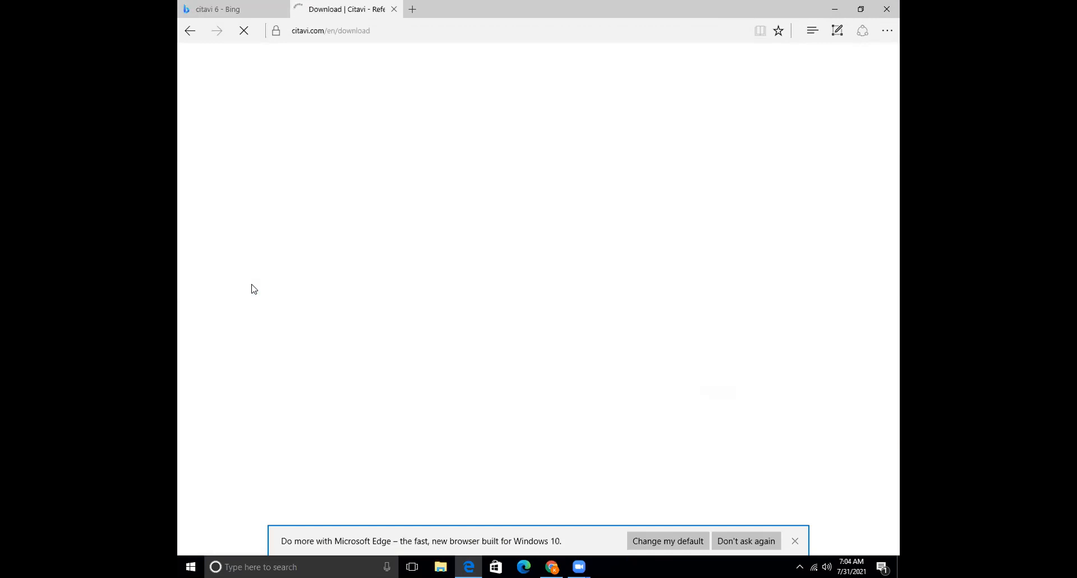
pyautogui.scroll(-3, 244, 231)
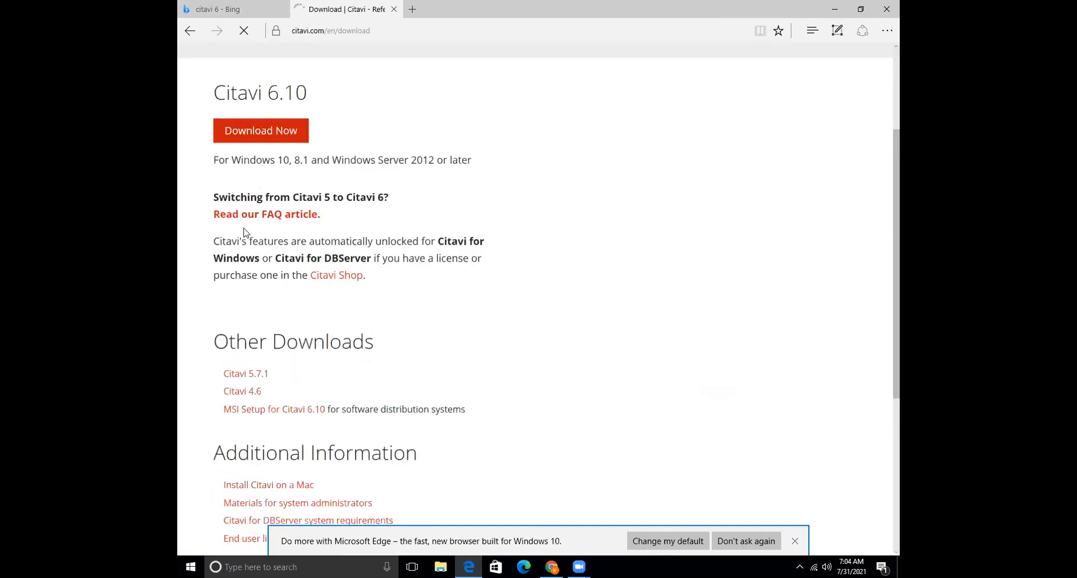
pyautogui.scroll(-1, 239, 140)
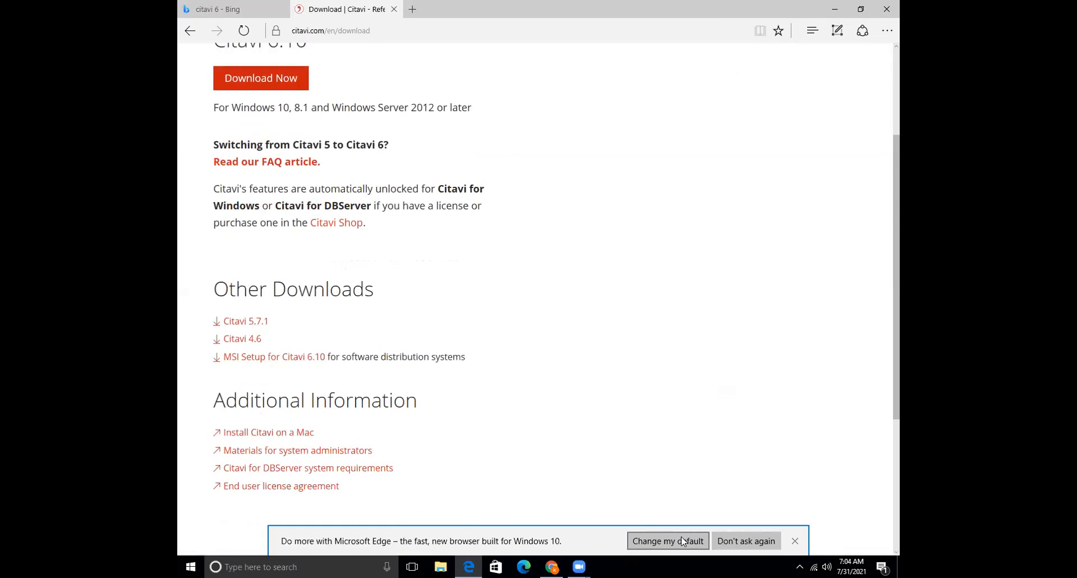
# Dismiss the default-browser prompt, scroll down to Other Downloads, and bring up the Start menu
pyautogui.click(696, 540)
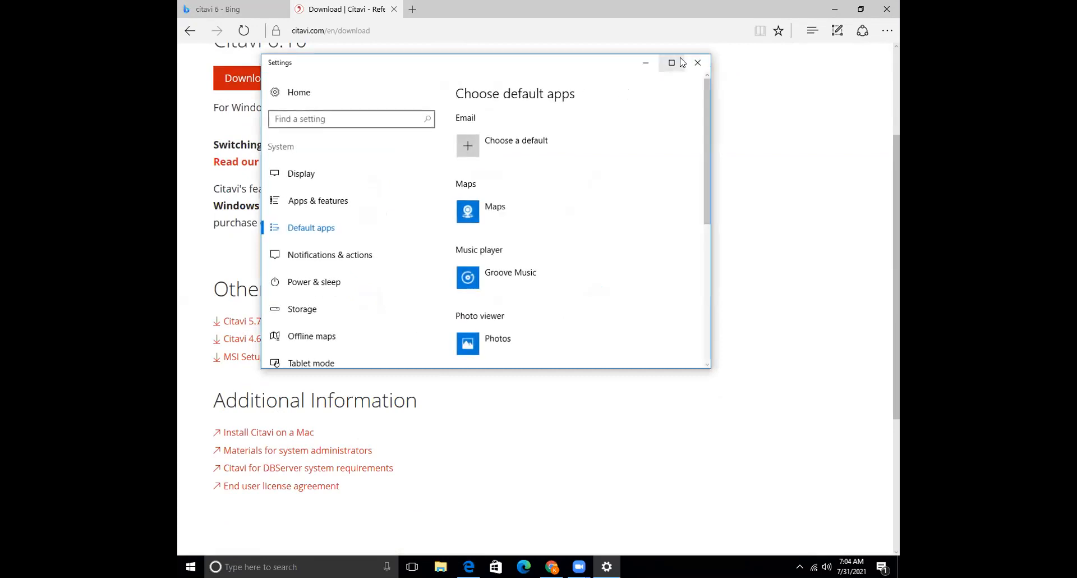
pyautogui.click(703, 64)
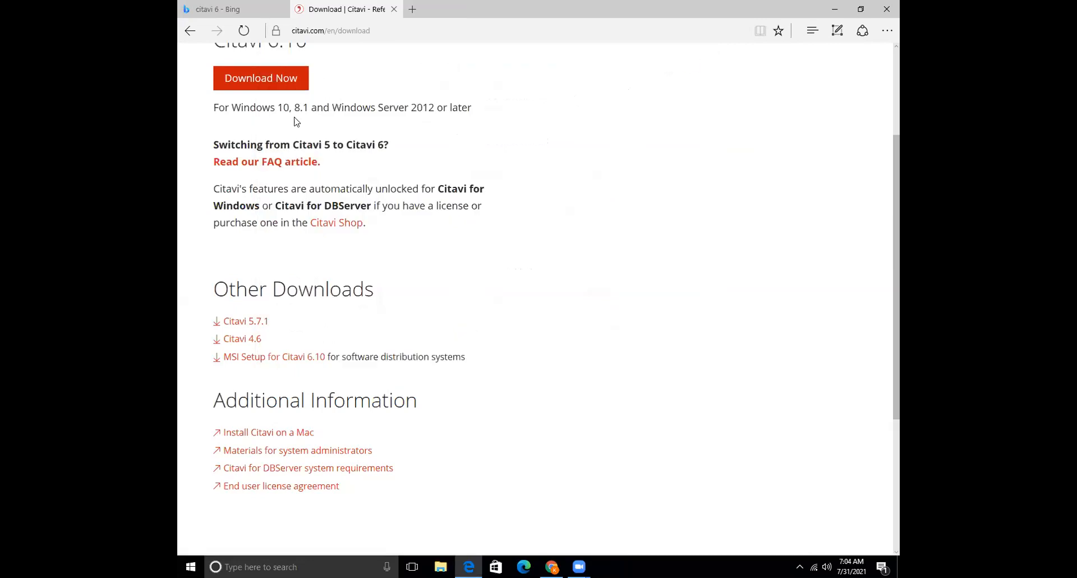
pyautogui.scroll(-3, 296, 121)
pyautogui.scroll(-1, 425, 445)
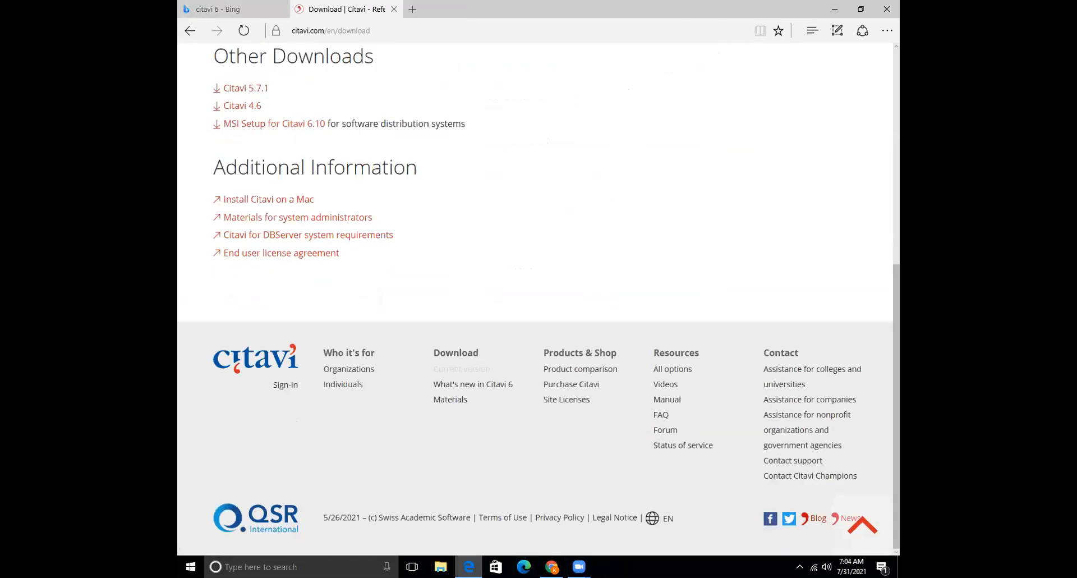
pyautogui.click(191, 567)
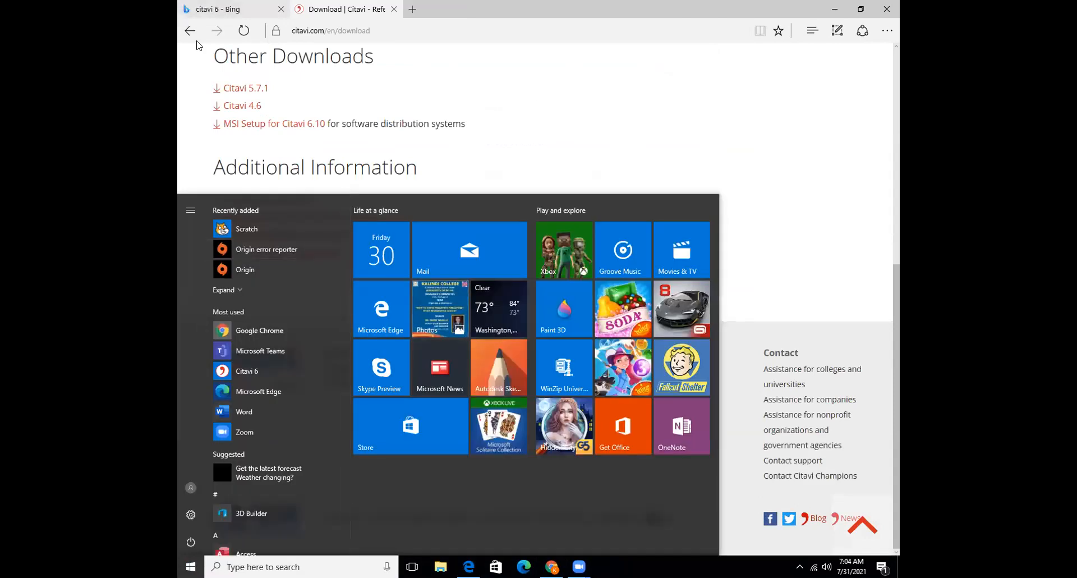
# Launch Citavi 6 from the Start menu's Most used list
pyautogui.click(249, 370)
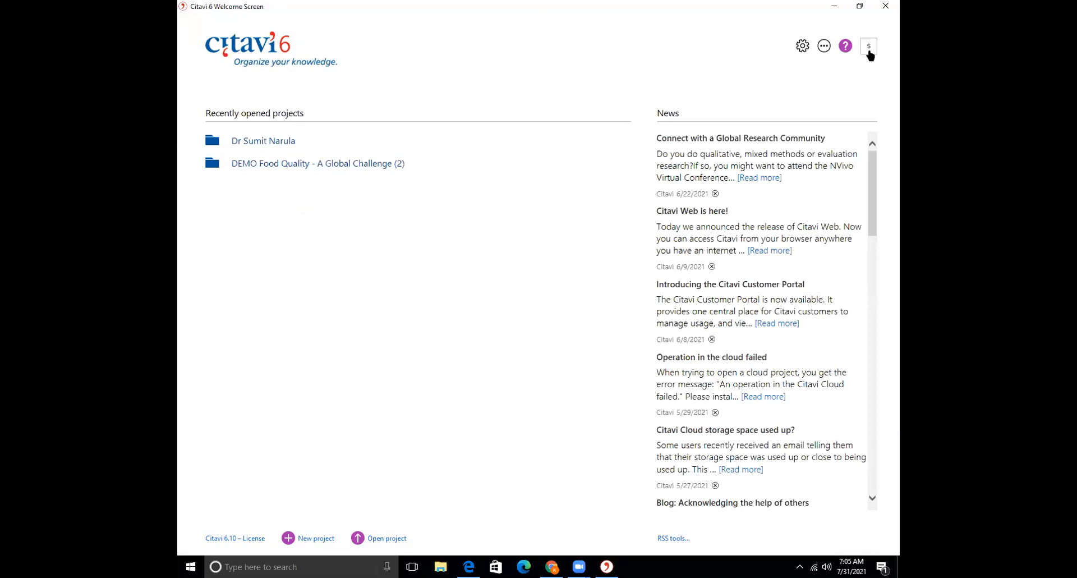
pyautogui.moveTo(577, 169)
pyautogui.moveTo(542, 162)
pyautogui.click(287, 537)
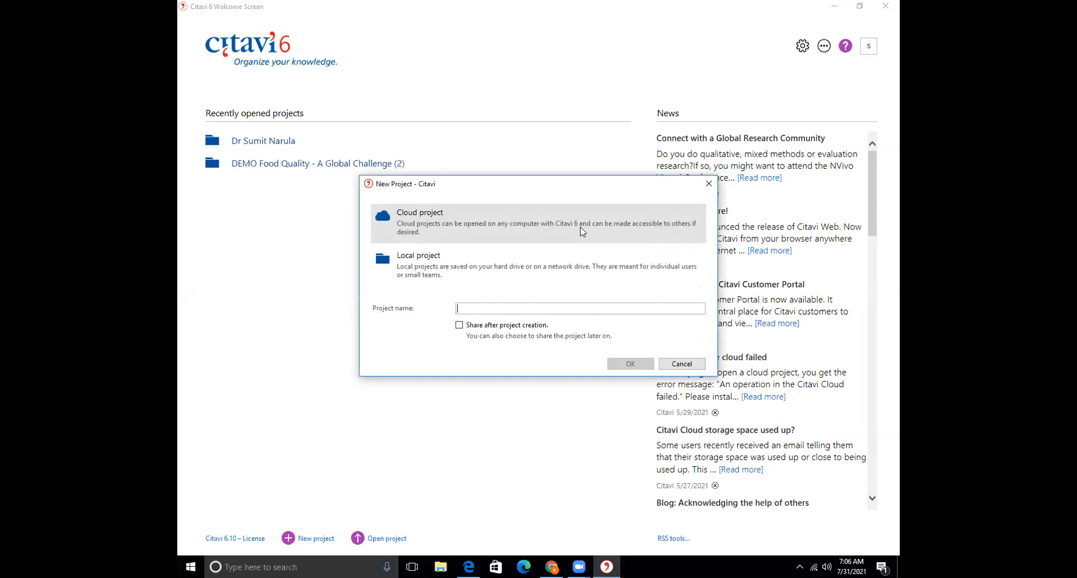
pyautogui.click(473, 273)
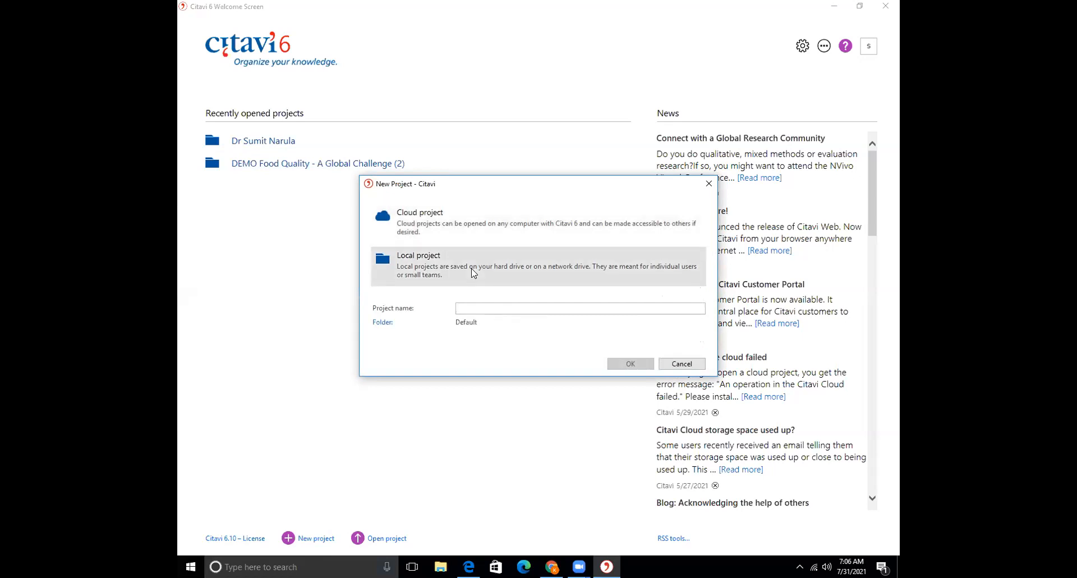
pyautogui.click(448, 226)
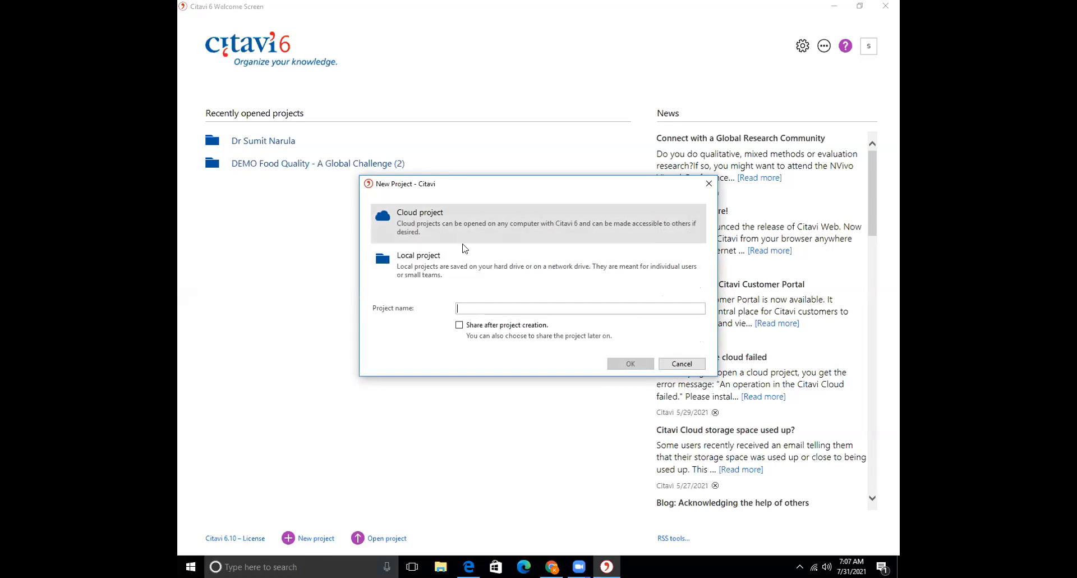
pyautogui.click(681, 364)
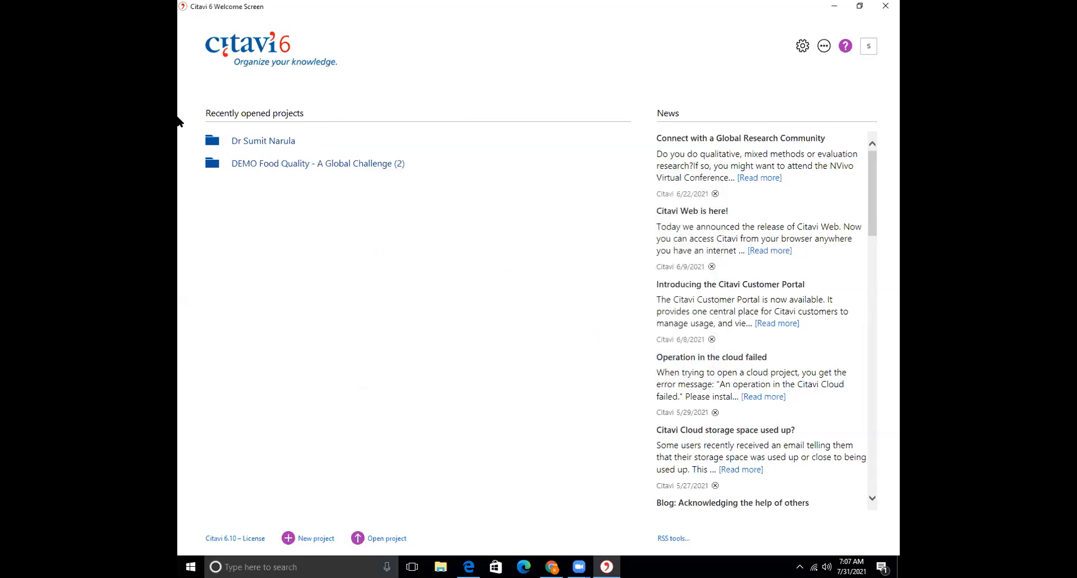
# Open the recent 8-reference local project, cancel the ISBN/DOI lookup, and bring up the Start menu
pyautogui.click(264, 143)
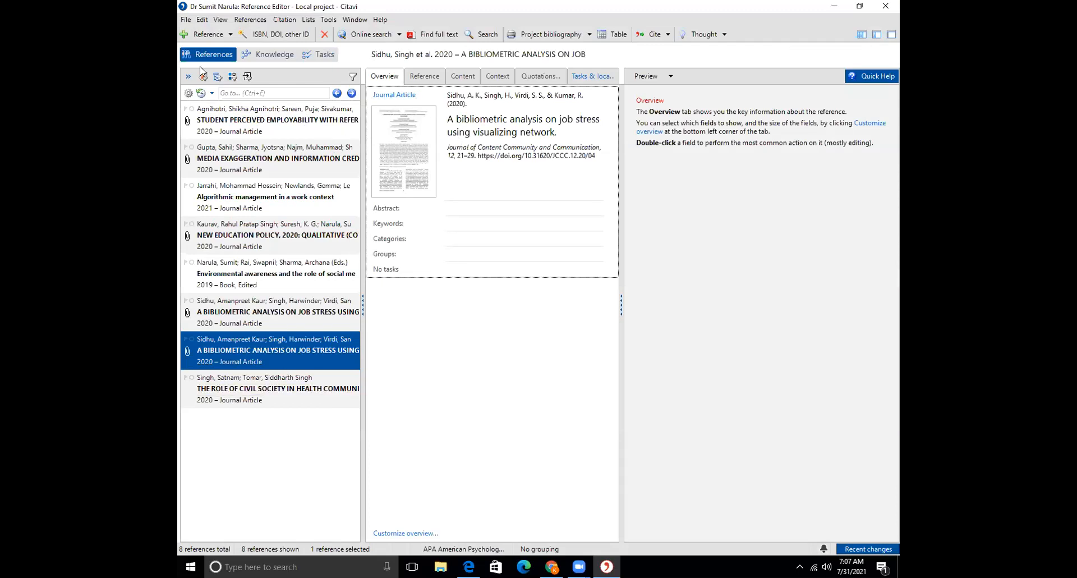
pyautogui.click(273, 35)
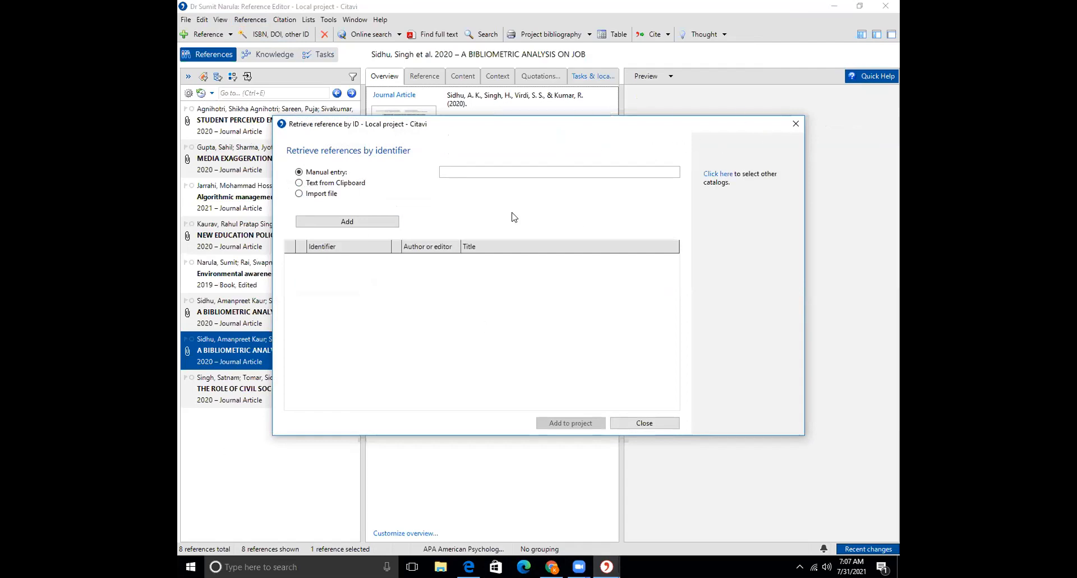
pyautogui.click(795, 124)
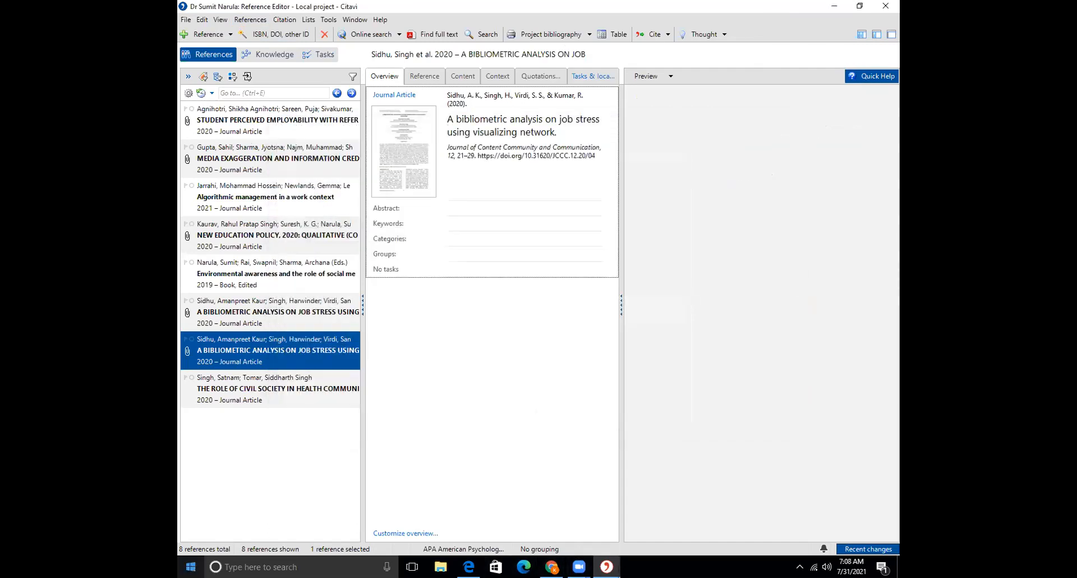
pyautogui.click(191, 566)
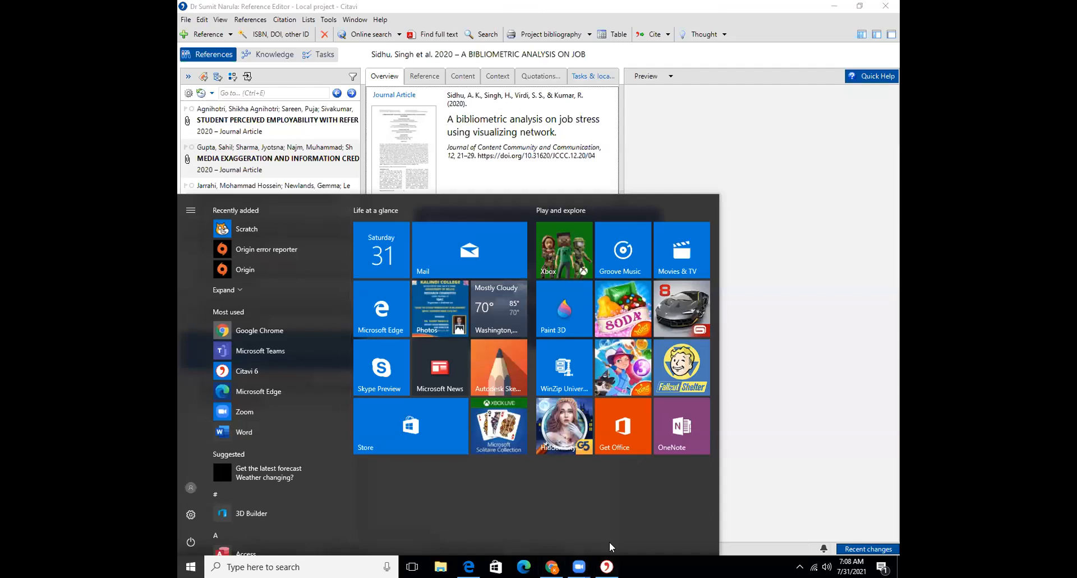
# Launch Word and create a new blank document
pyautogui.click(412, 185)
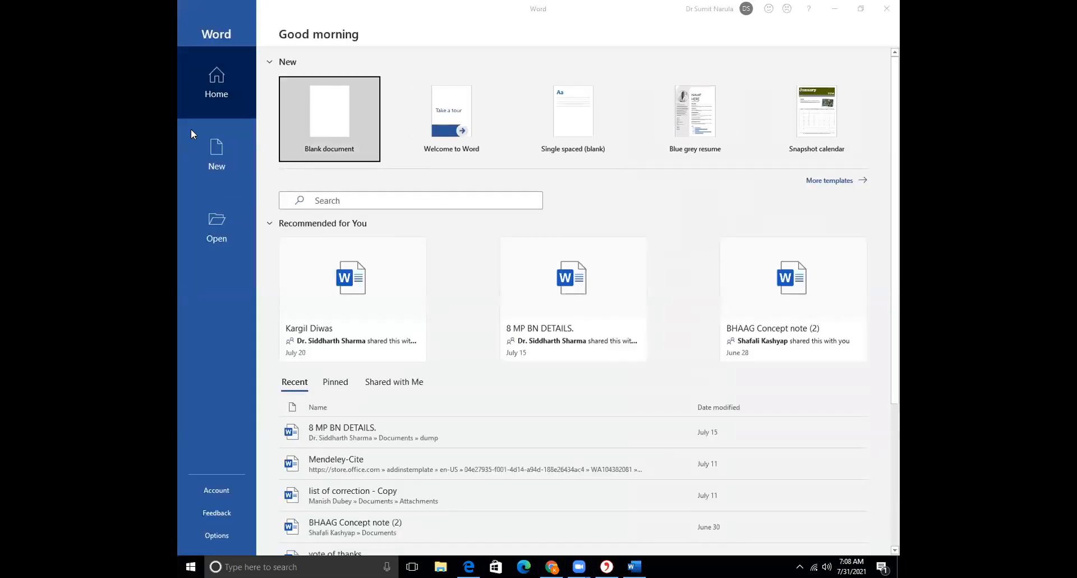
pyautogui.click(316, 122)
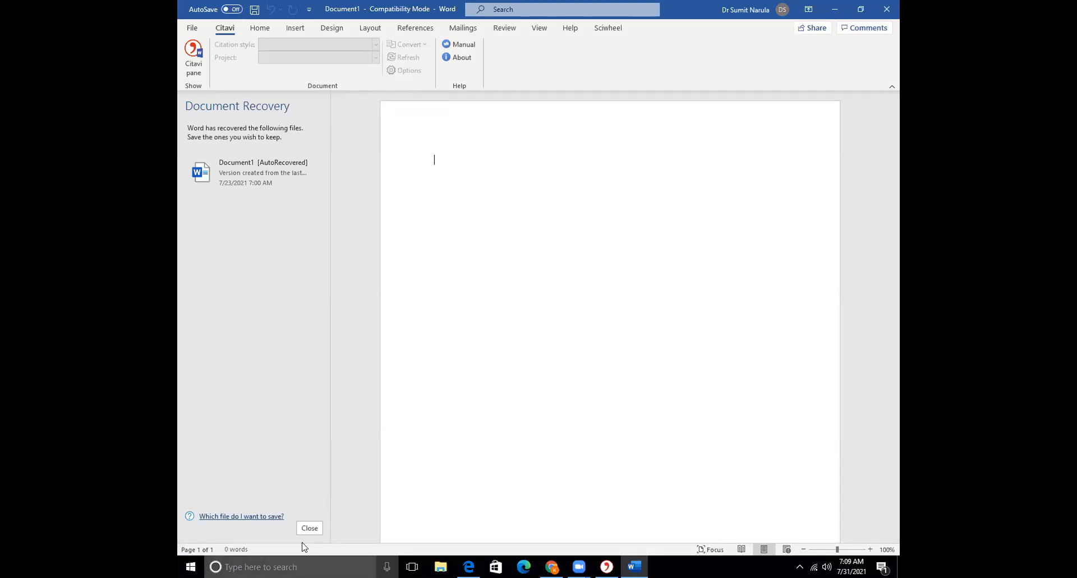
# Discard Word's recovered files, create another blank document via File > New, then close both documents
pyautogui.click(303, 525)
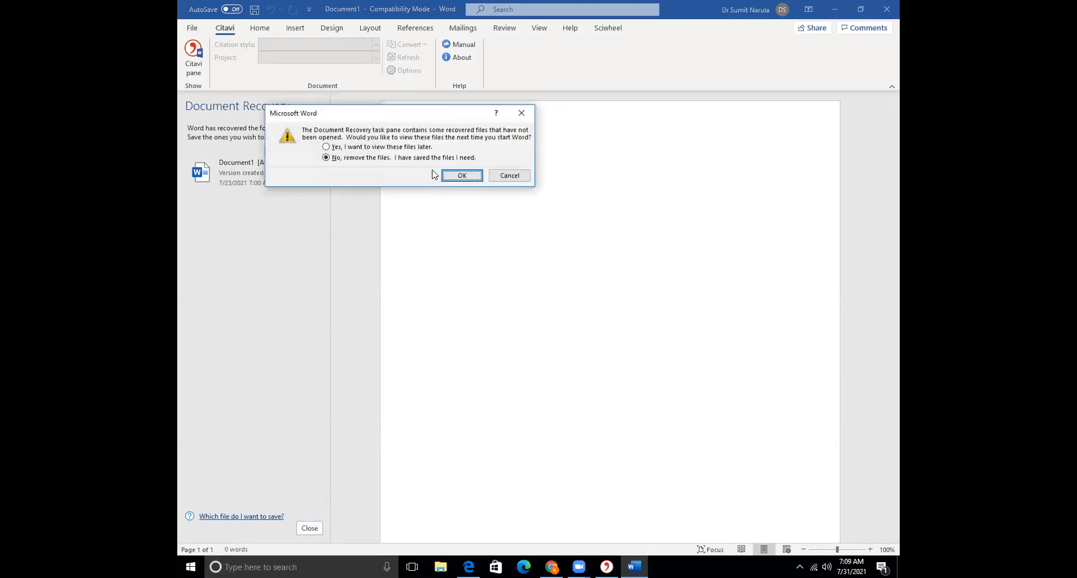
pyautogui.click(455, 174)
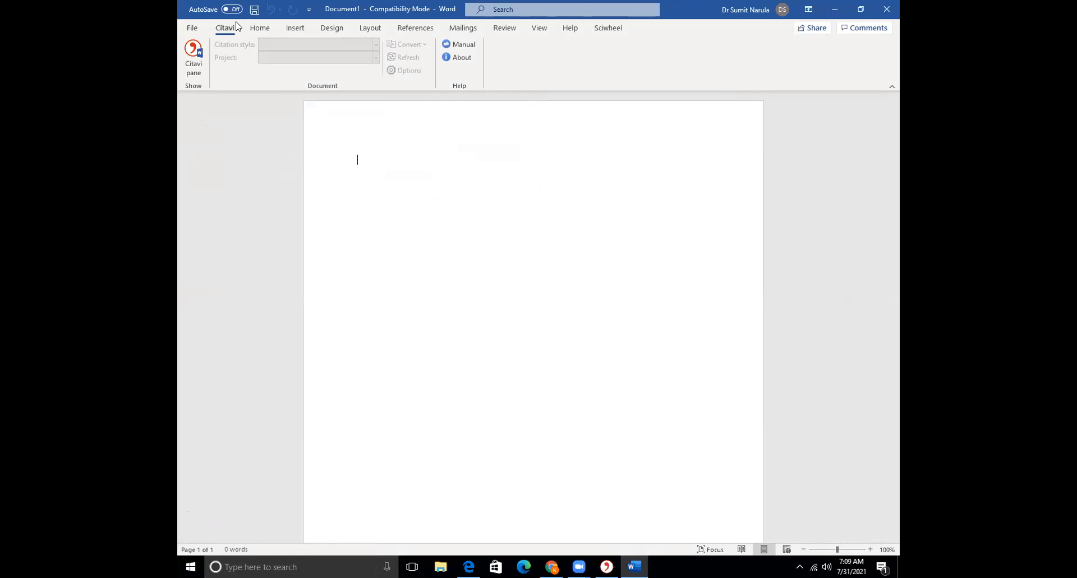
pyautogui.click(189, 29)
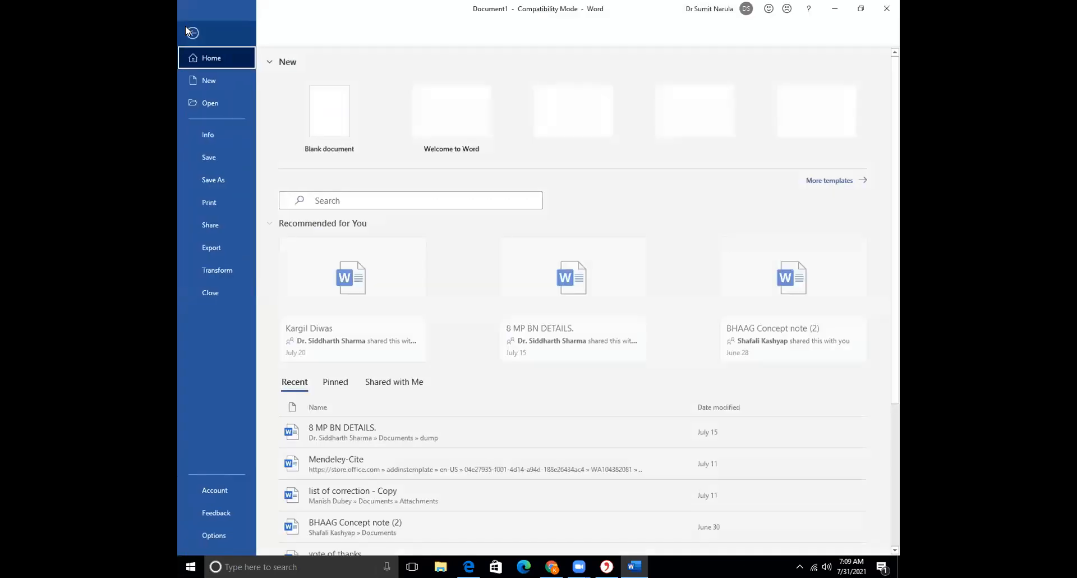
pyautogui.click(221, 81)
pyautogui.click(331, 105)
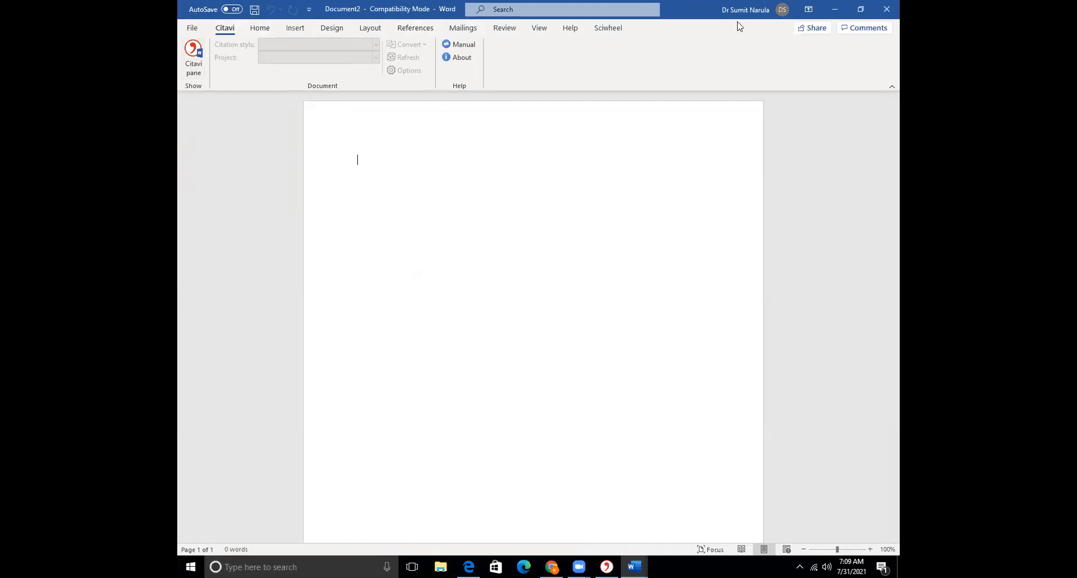
pyautogui.click(885, 10)
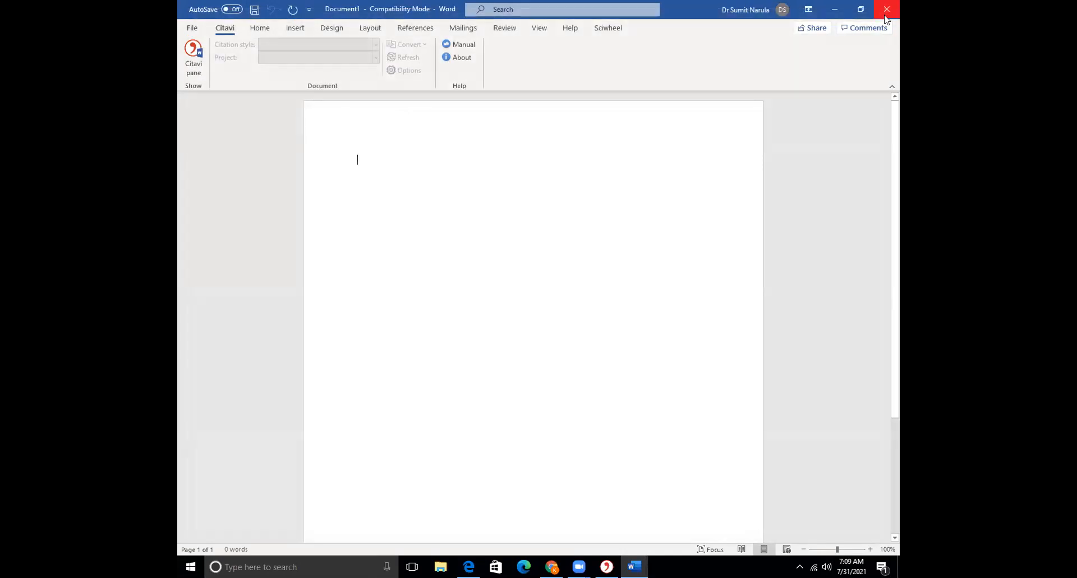
pyautogui.click(884, 15)
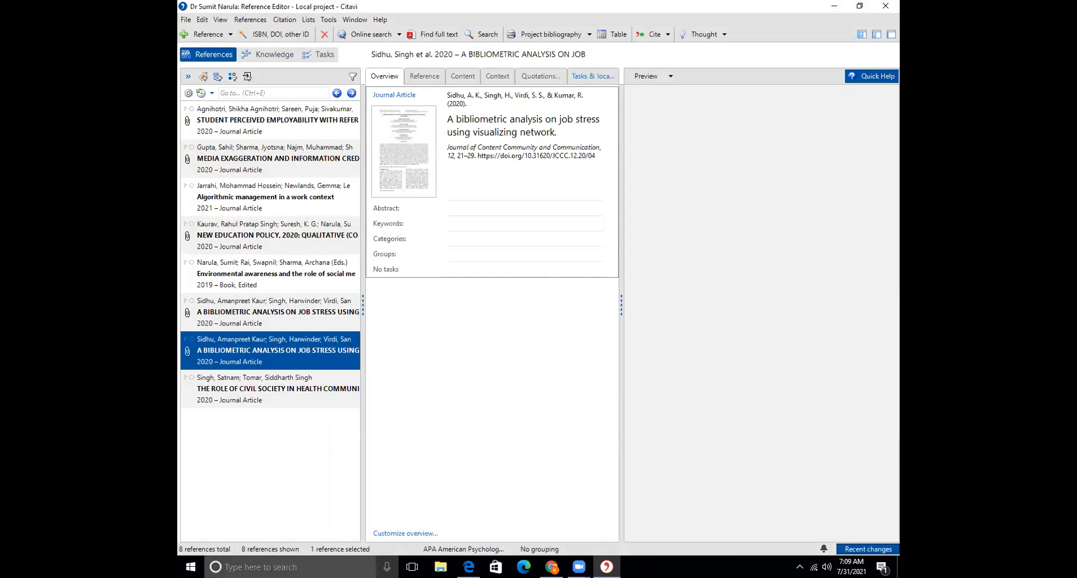
# Relaunch Word twice, dismissing its stuck loading window, before giving up and moving on
pyautogui.click(190, 567)
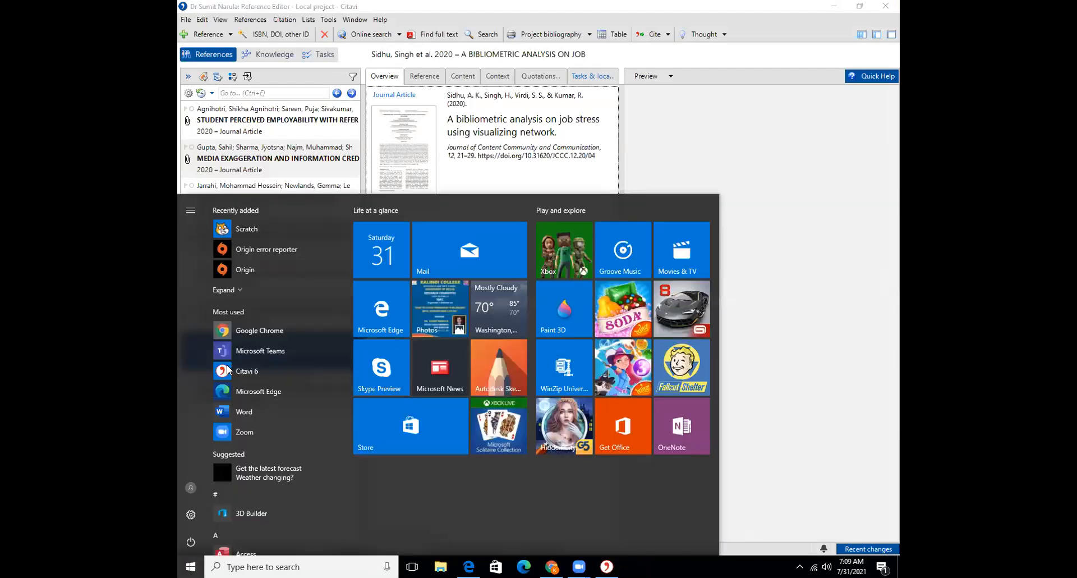
pyautogui.click(253, 411)
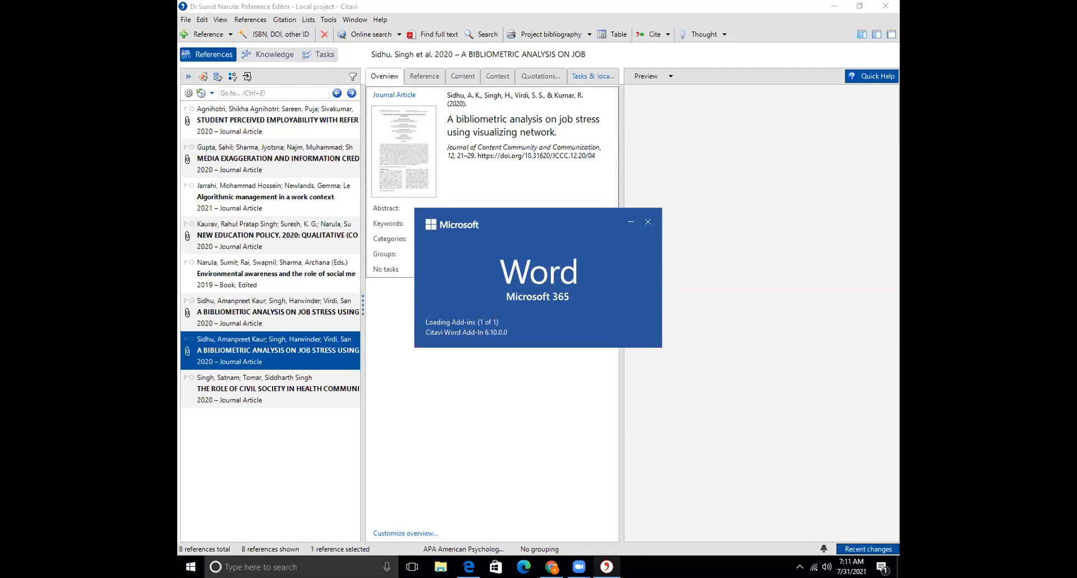
pyautogui.moveTo(579, 567)
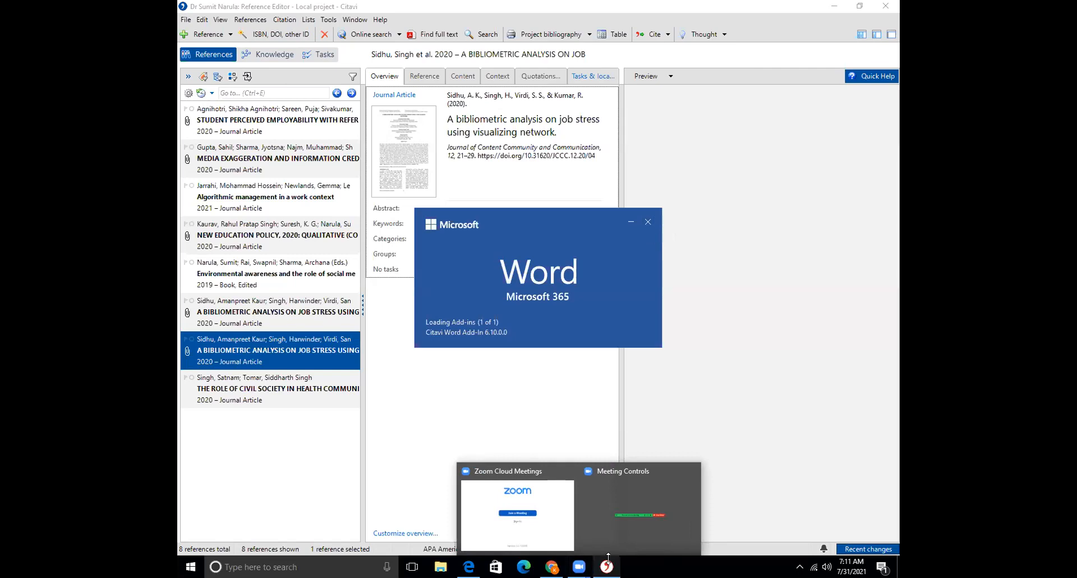
pyautogui.click(650, 222)
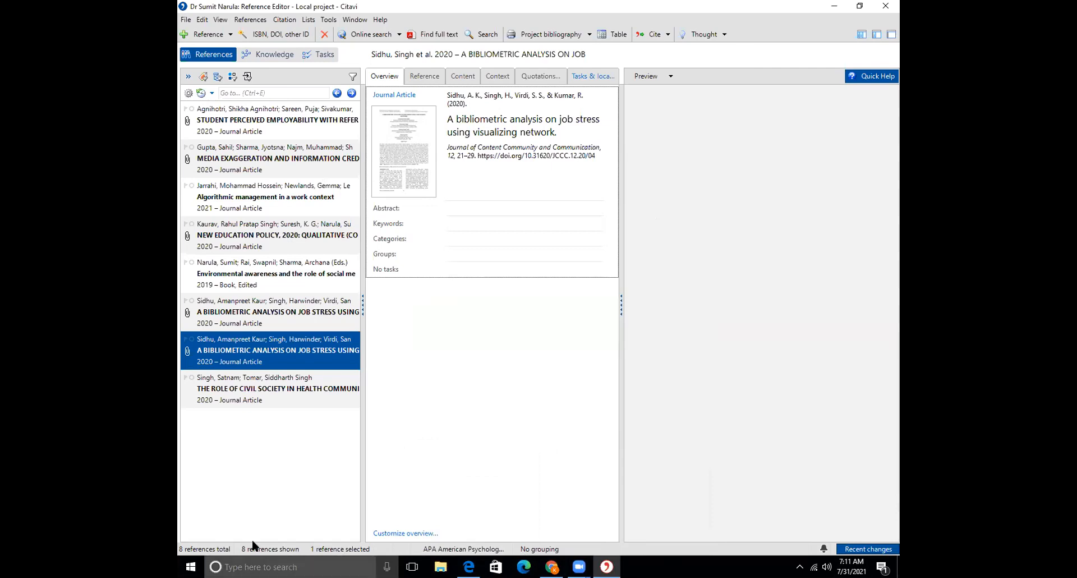
pyautogui.click(190, 566)
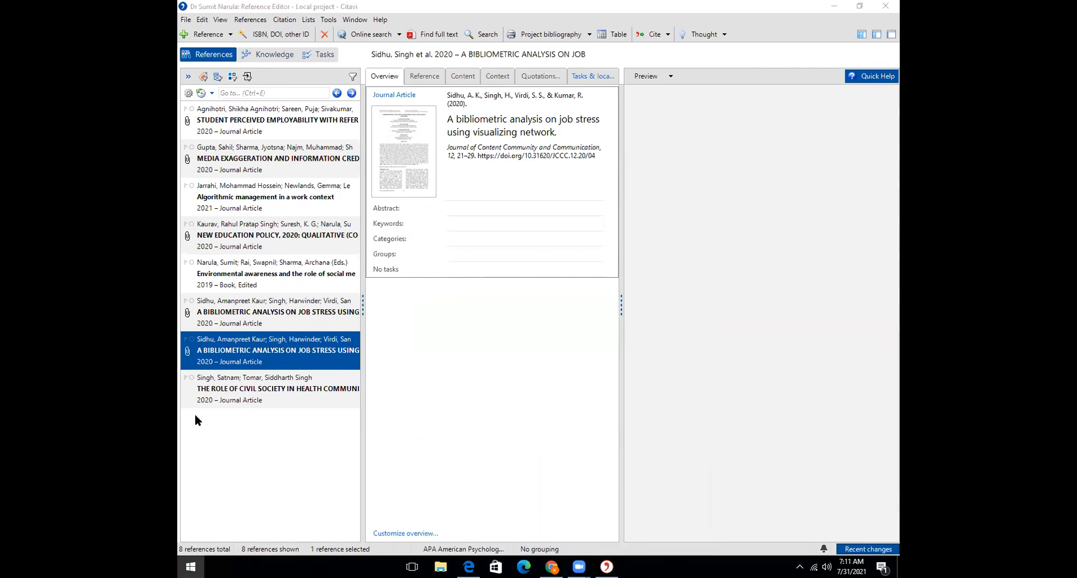
pyautogui.click(261, 416)
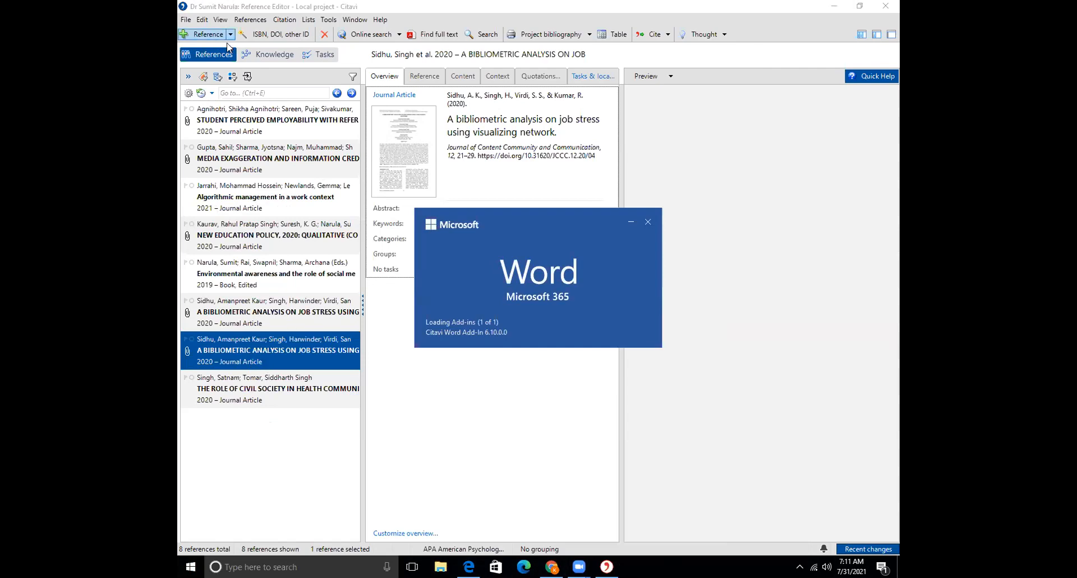
pyautogui.click(251, 35)
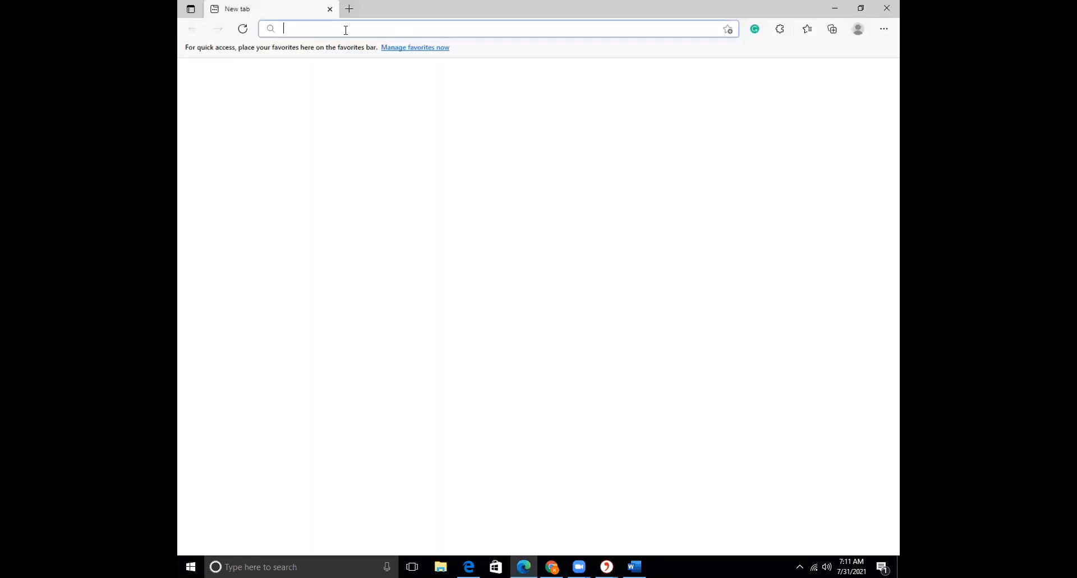
# Search Bing for 'big data and society' and open the journal's SAGE Journals home page
pyautogui.write('s')
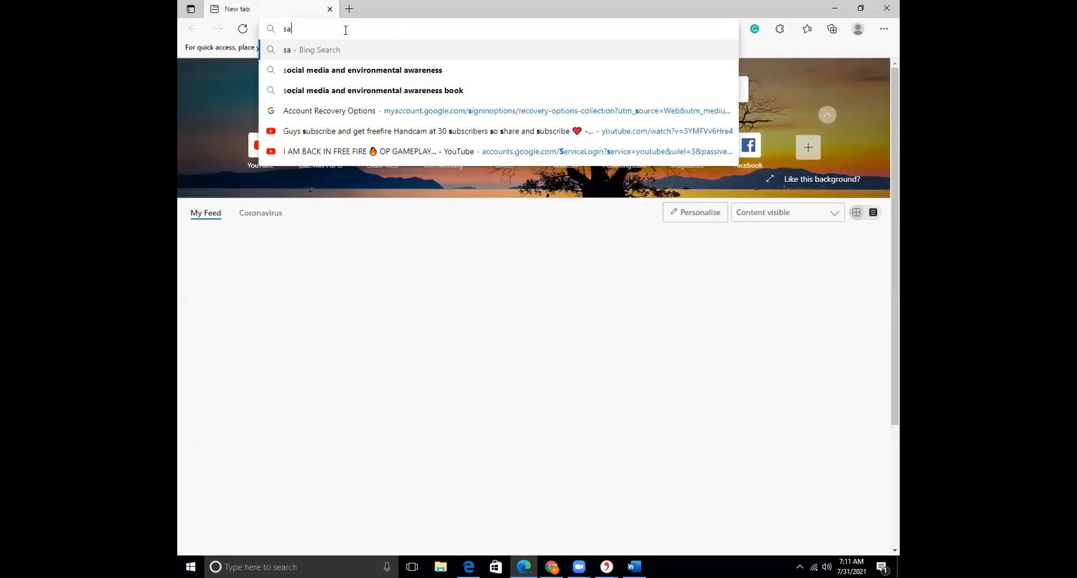
pyautogui.write('a')
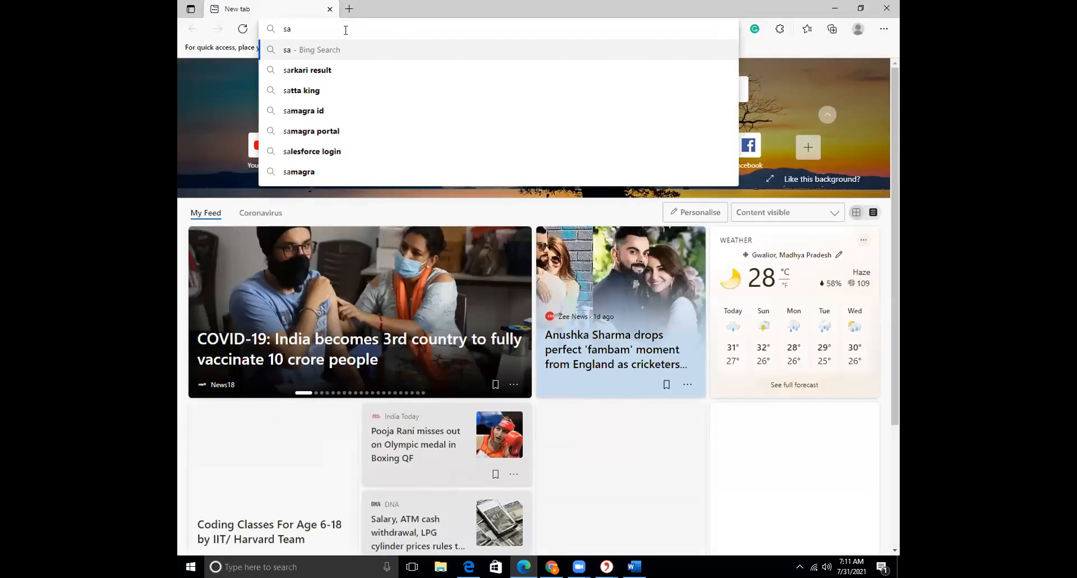
pyautogui.press('BackSpace')
pyautogui.press('BackSpace')
pyautogui.write('big')
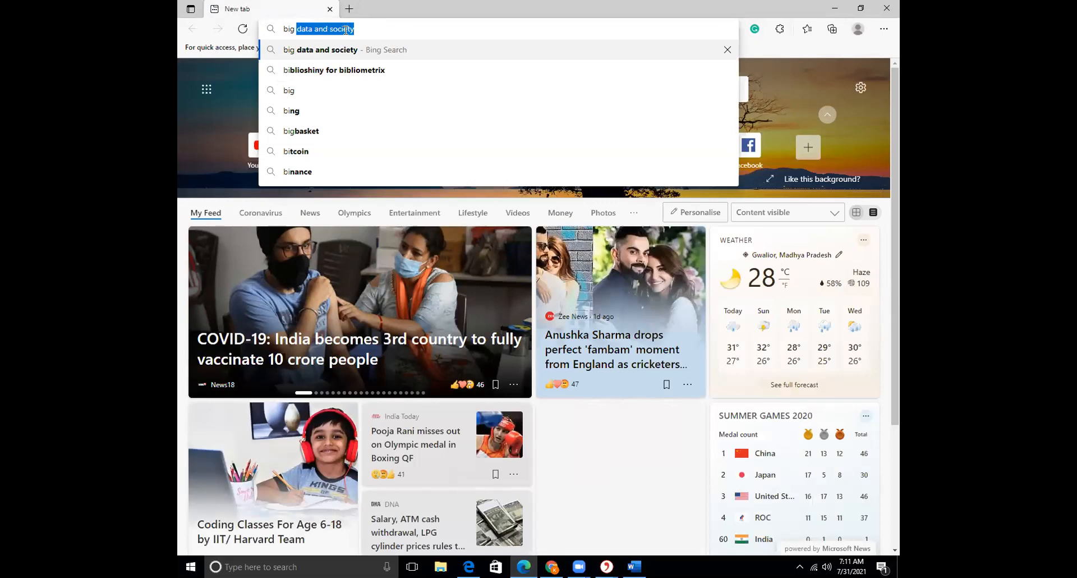
pyautogui.write(' data and')
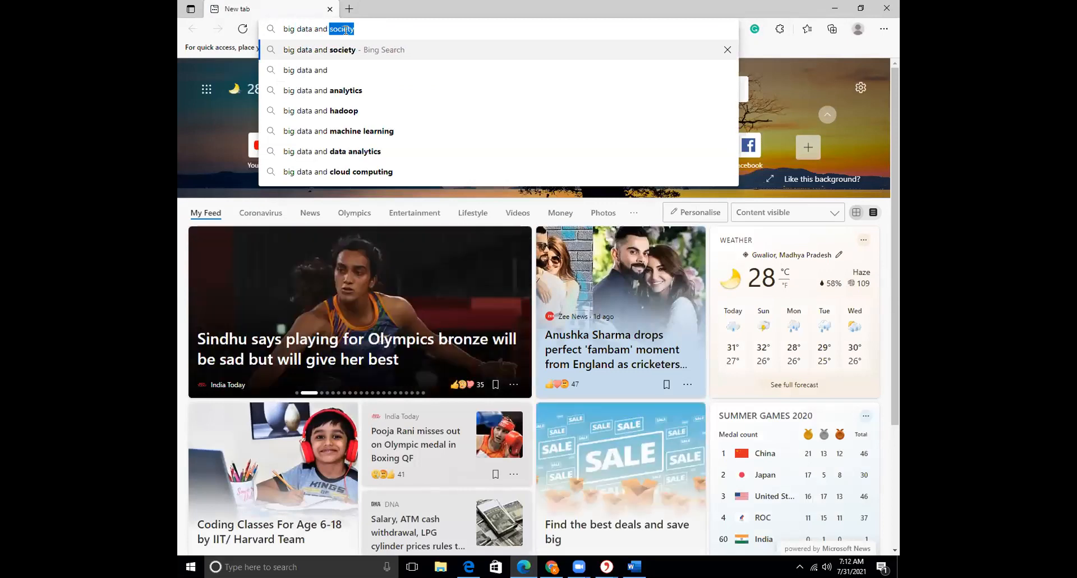
pyautogui.click(344, 51)
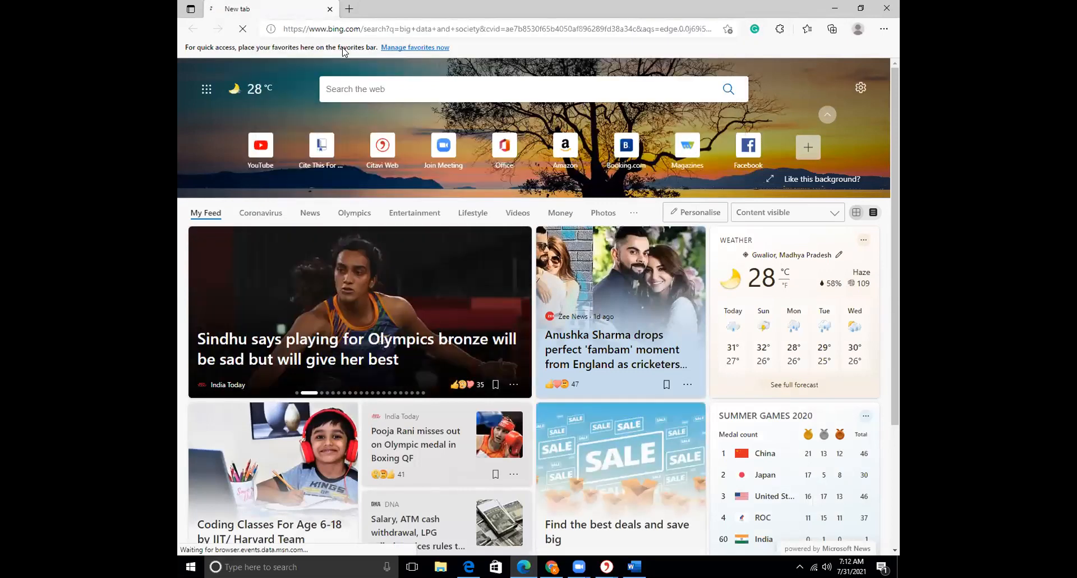
pyautogui.click(350, 404)
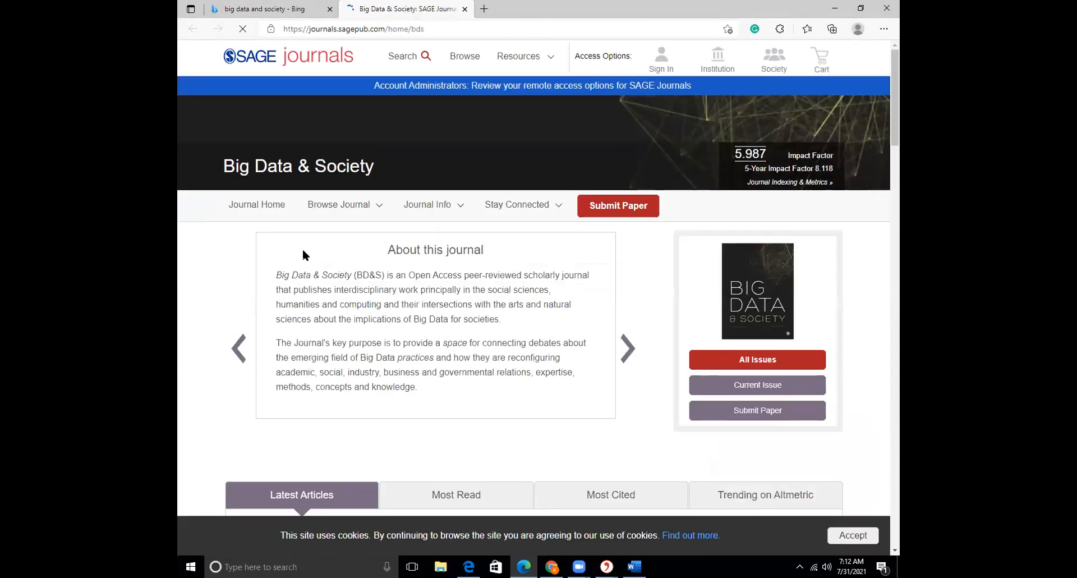
pyautogui.scroll(-3, 341, 251)
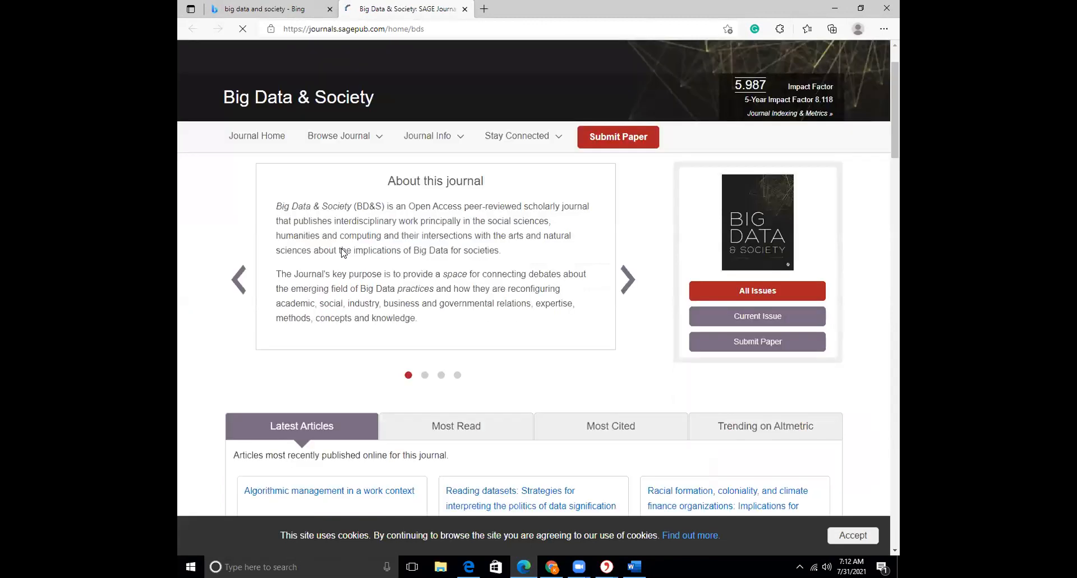
pyautogui.scroll(-2, 343, 253)
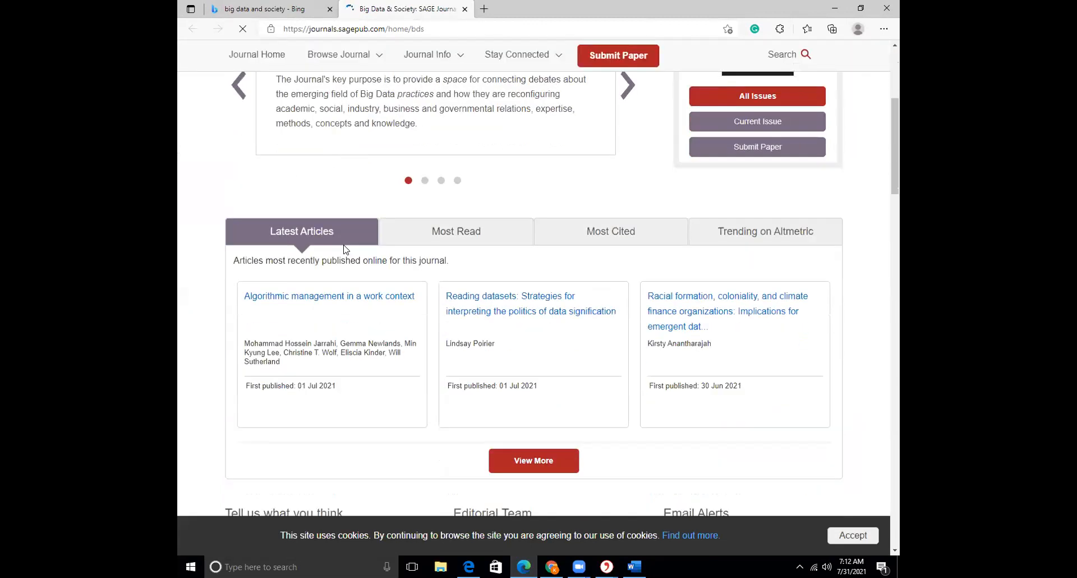
pyautogui.click(293, 297)
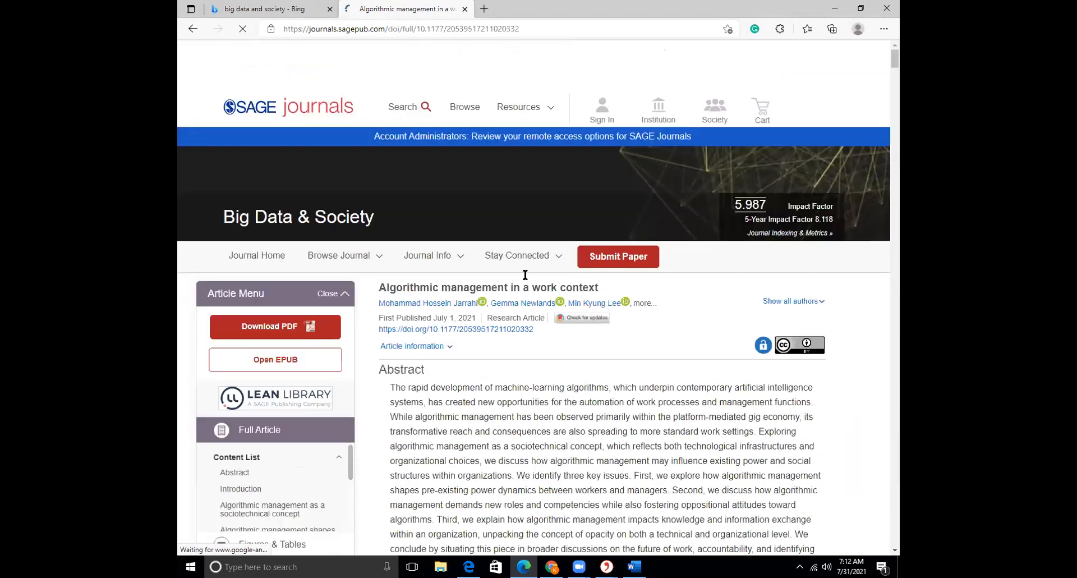
pyautogui.moveTo(534, 330); pyautogui.dragTo(429, 329)
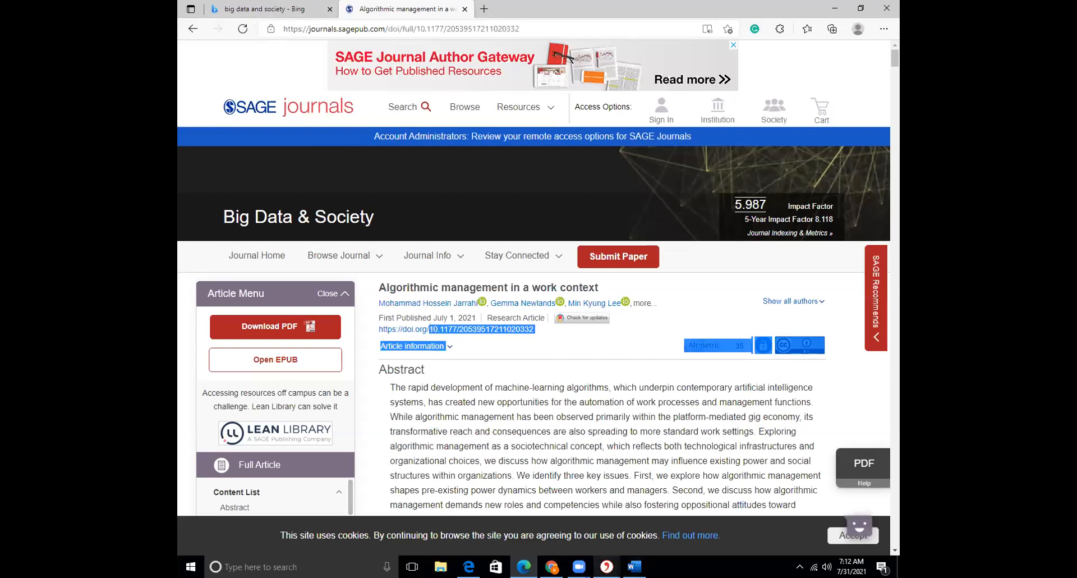
pyautogui.click(606, 566)
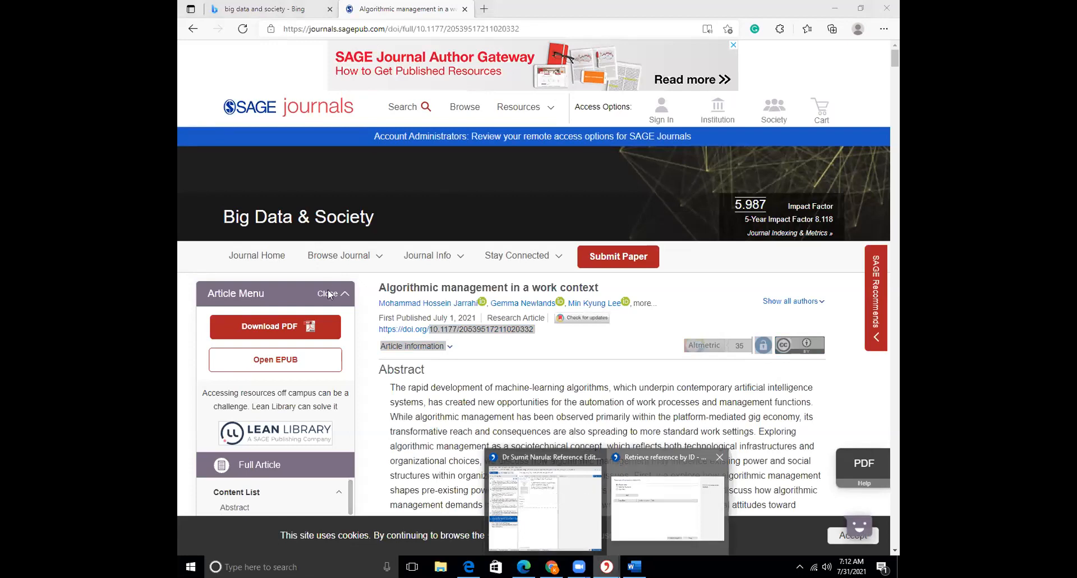
# Look up the copied DOI in Citavi, find it already in the project, and return Edge to the Big Data & Society page
pyautogui.click(668, 504)
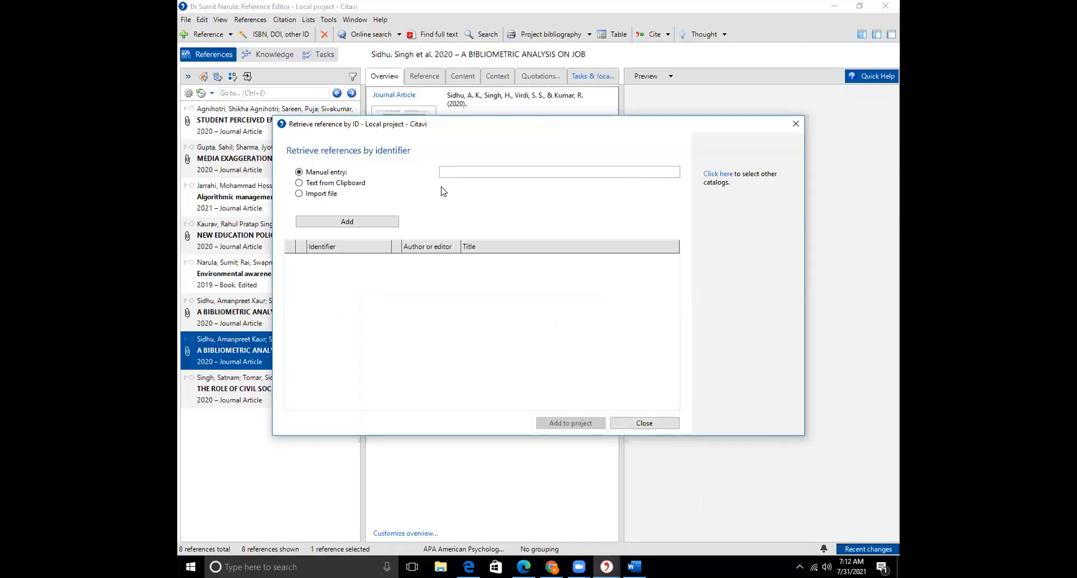
pyautogui.hotkey('ctrl', 'v')
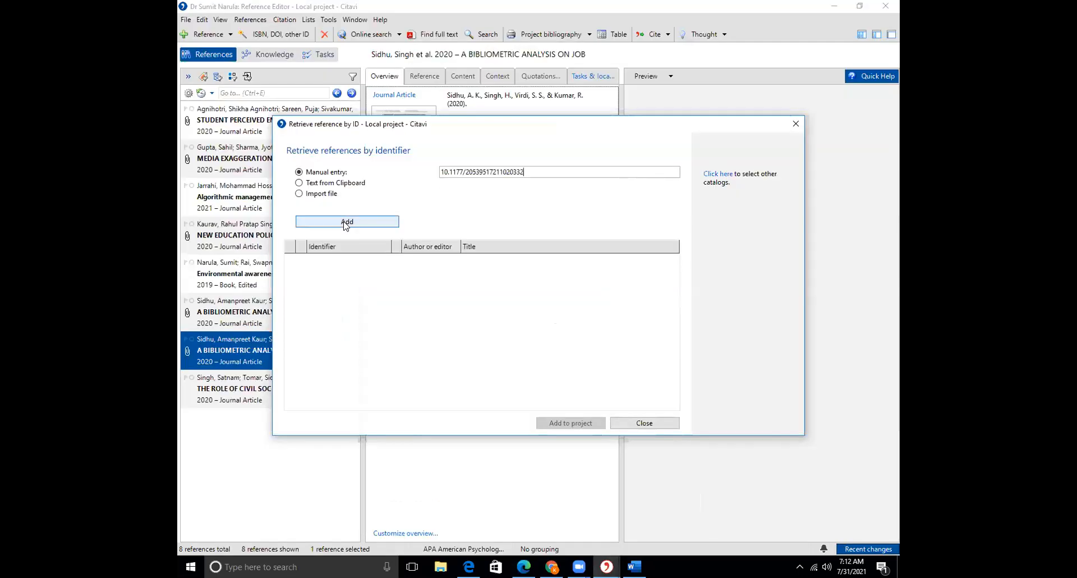
pyautogui.click(346, 222)
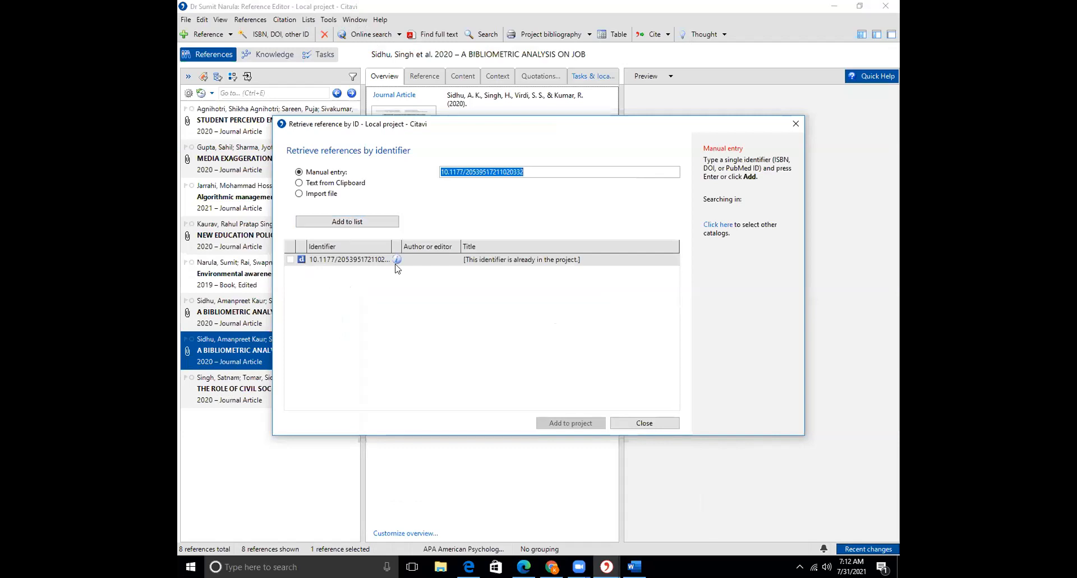
pyautogui.click(645, 423)
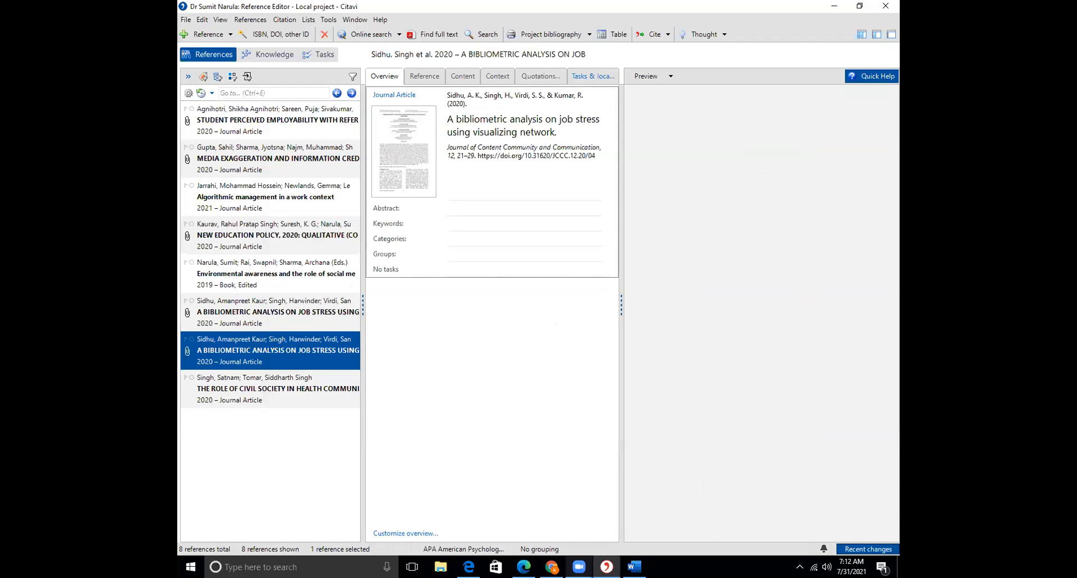
pyautogui.click(523, 566)
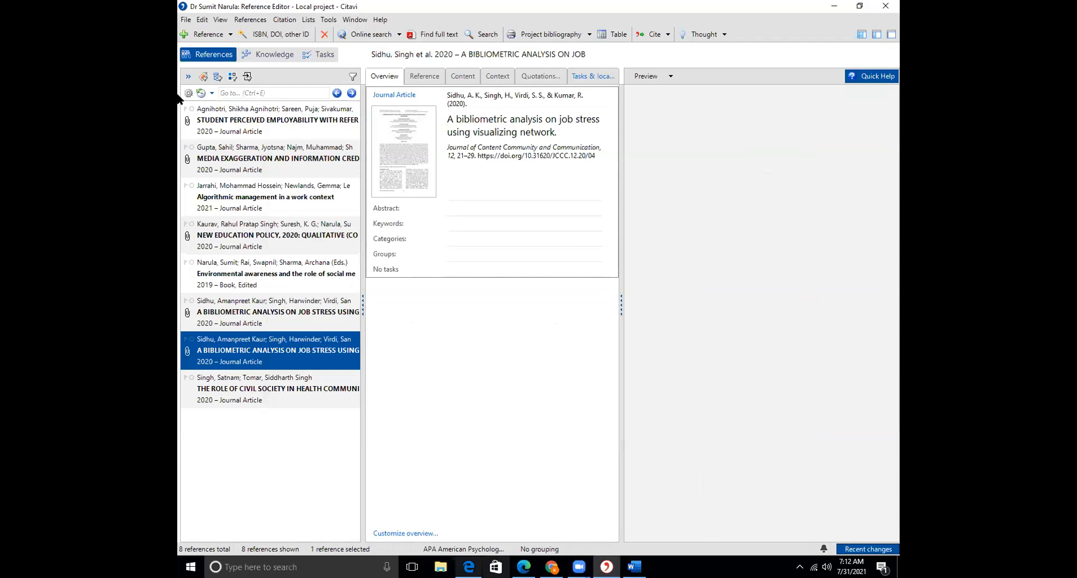
pyautogui.click(193, 28)
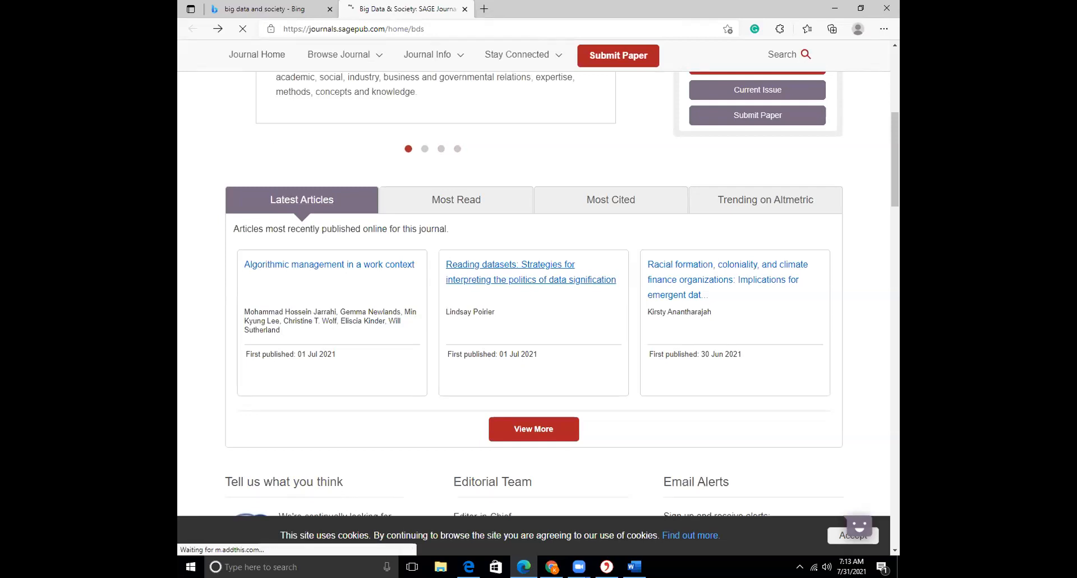
# Close the Bing search results tab in Edge
pyautogui.click(634, 567)
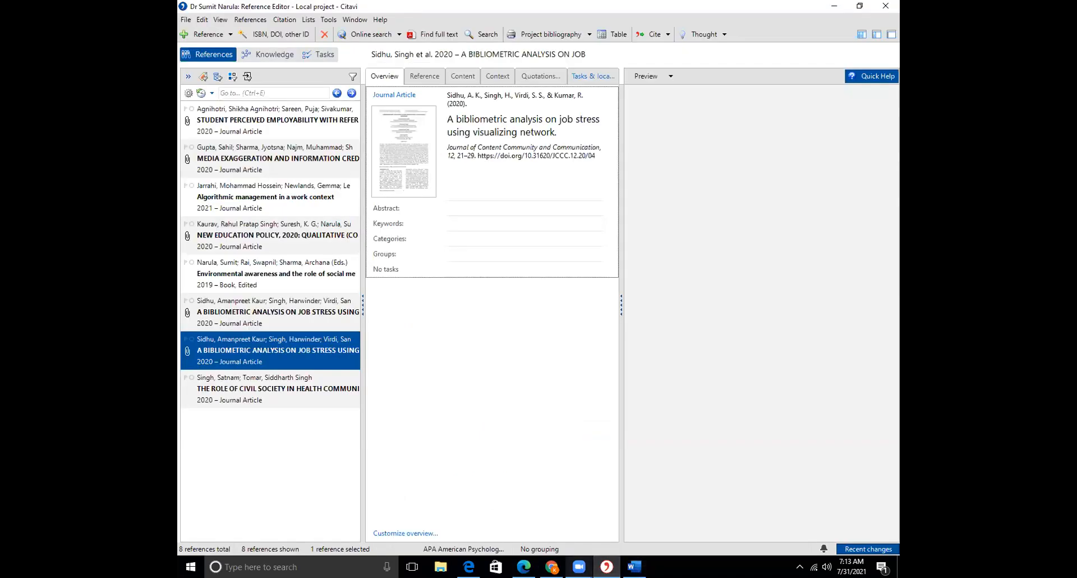
pyautogui.click(579, 567)
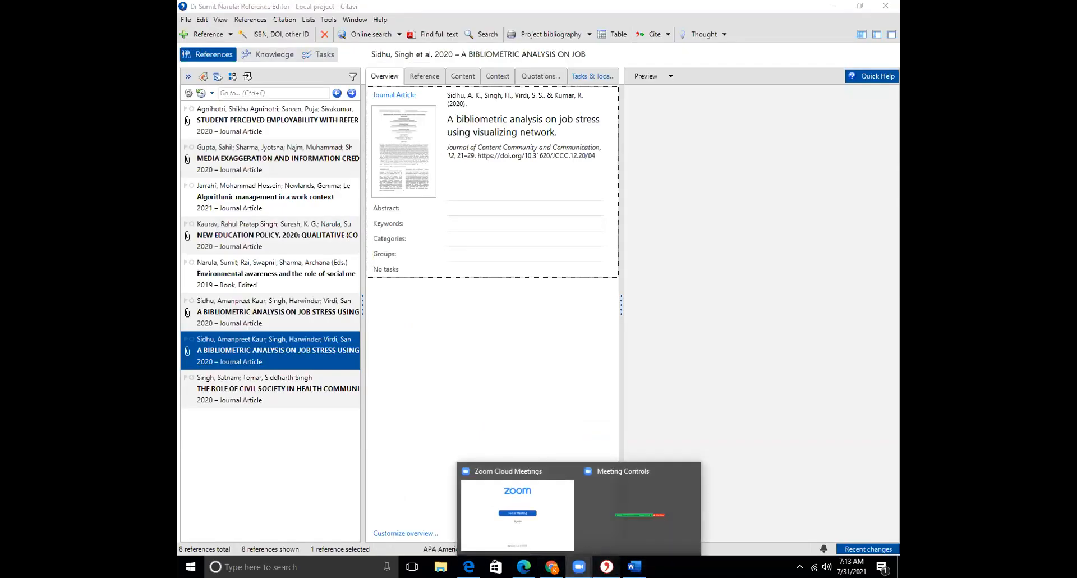
pyautogui.click(606, 567)
pyautogui.hotkey('alt', 'Tab')
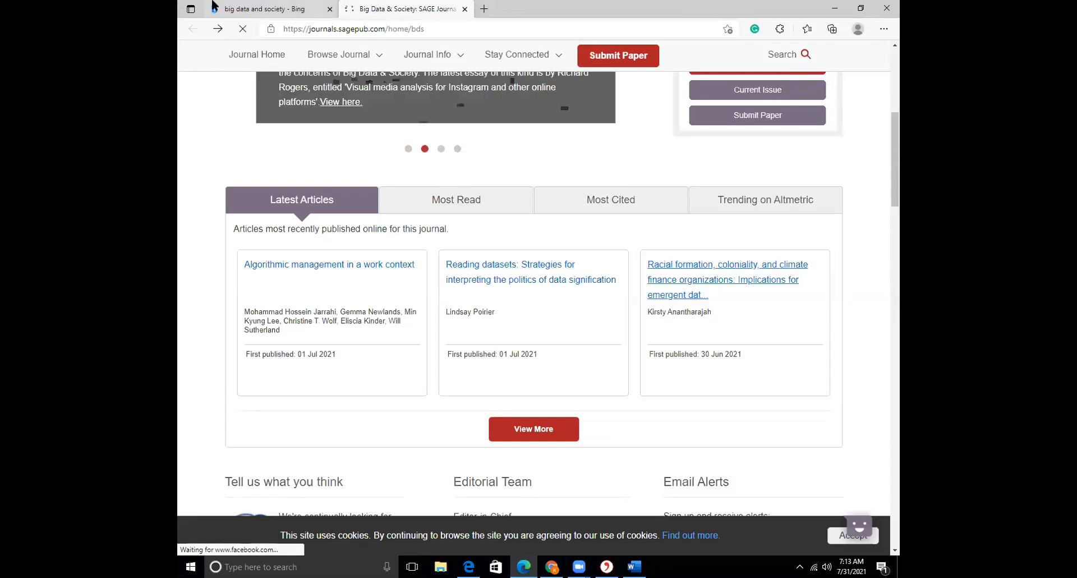
pyautogui.click(242, 10)
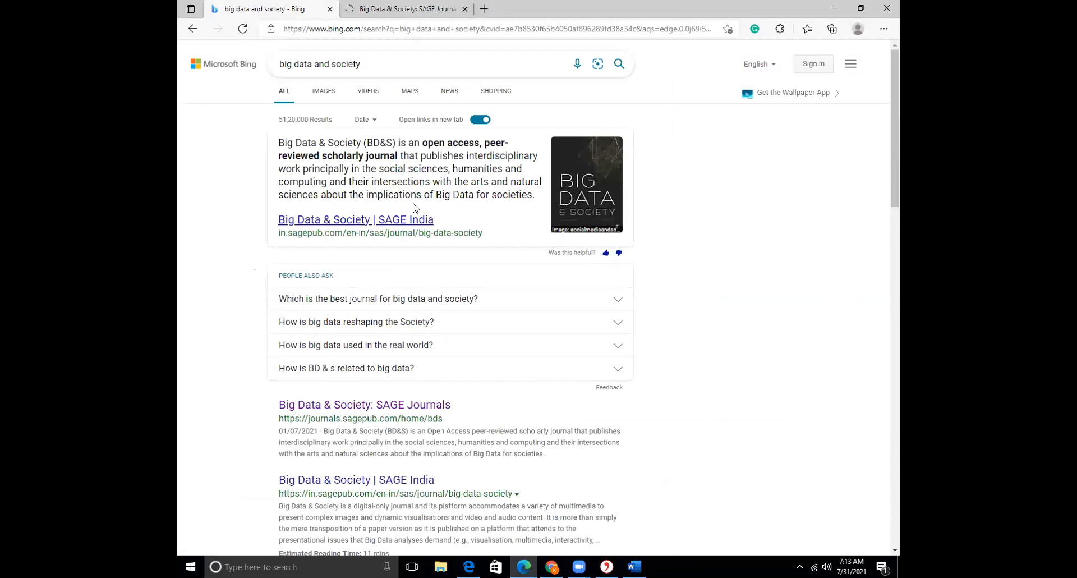
pyautogui.hotkey('ctrl', 'w')
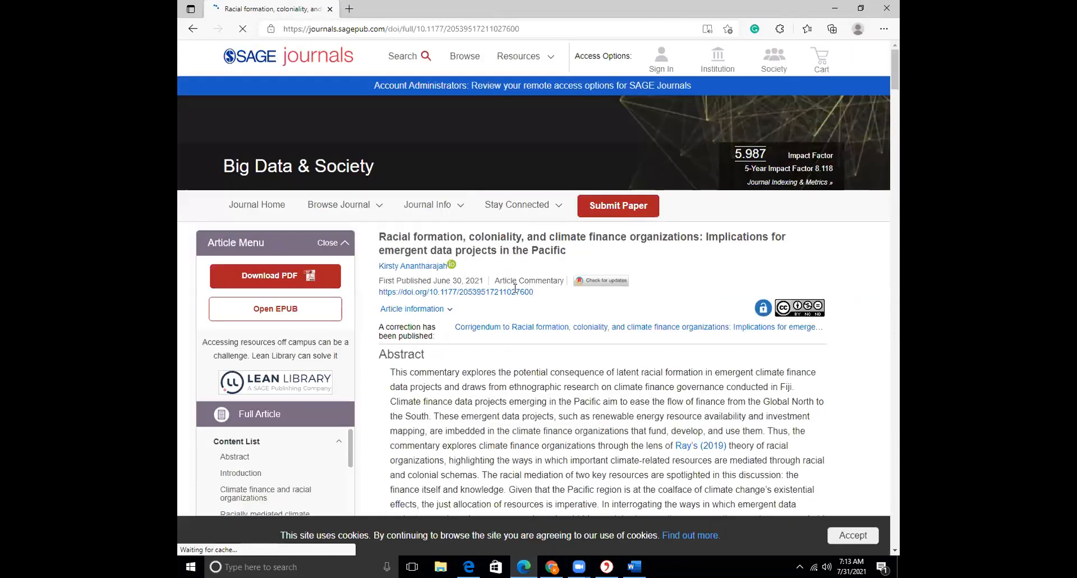
# Copy the Racial formation article's full DOI and open its PDF in a new tab
pyautogui.moveTo(490, 291); pyautogui.dragTo(534, 292)
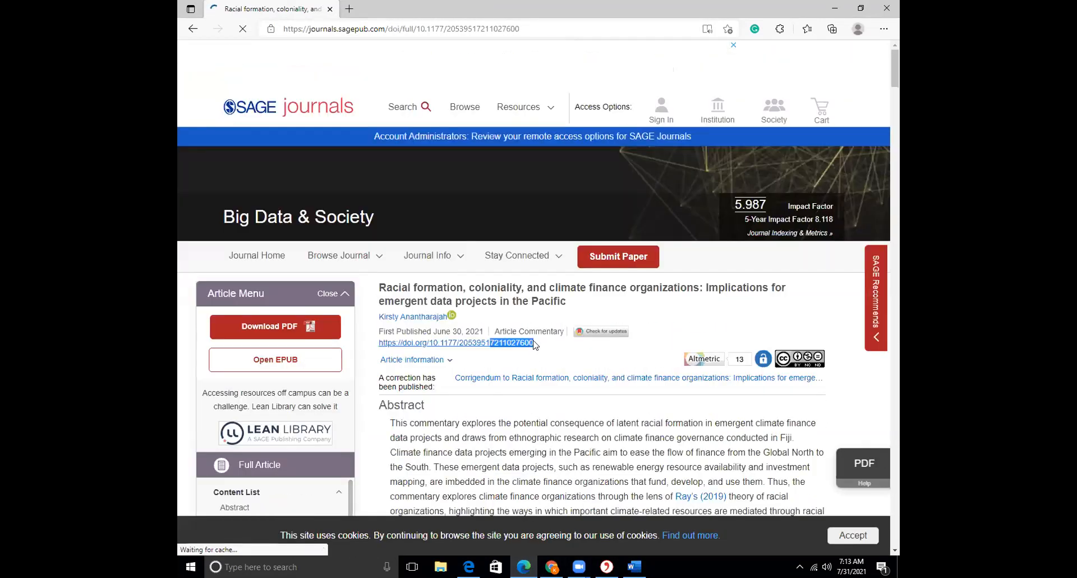
pyautogui.click(543, 349)
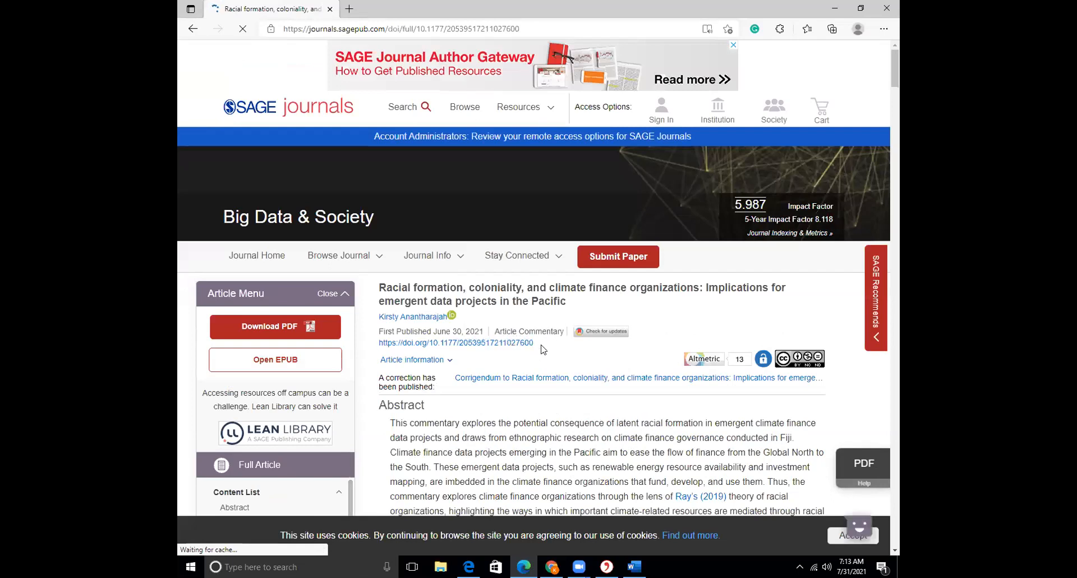
pyautogui.moveTo(534, 343); pyautogui.dragTo(430, 347)
pyautogui.hotkey('ctrl', 'c')
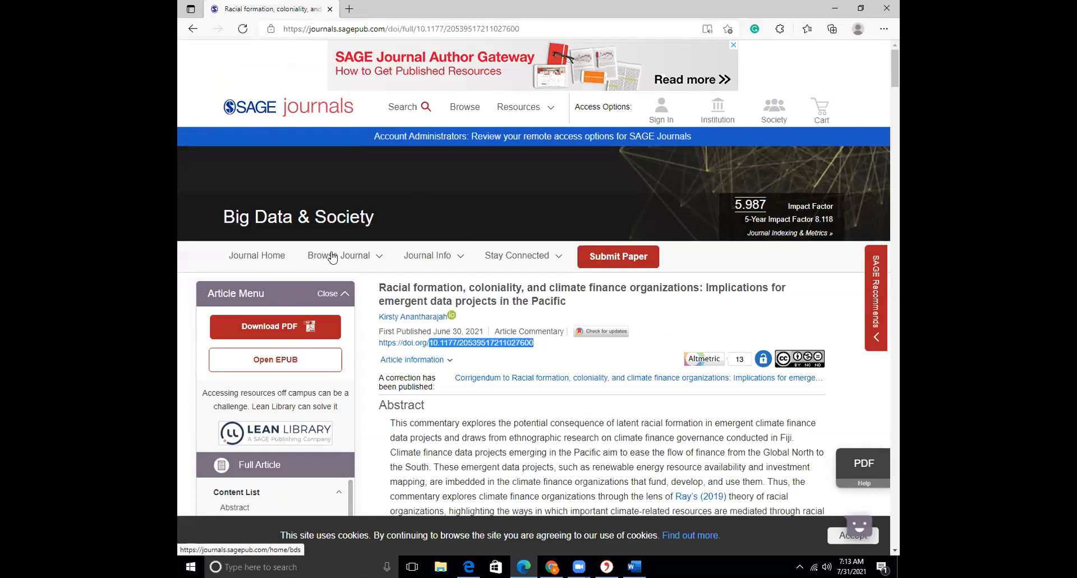
pyautogui.scroll(-4, 231, 104)
pyautogui.click(262, 93)
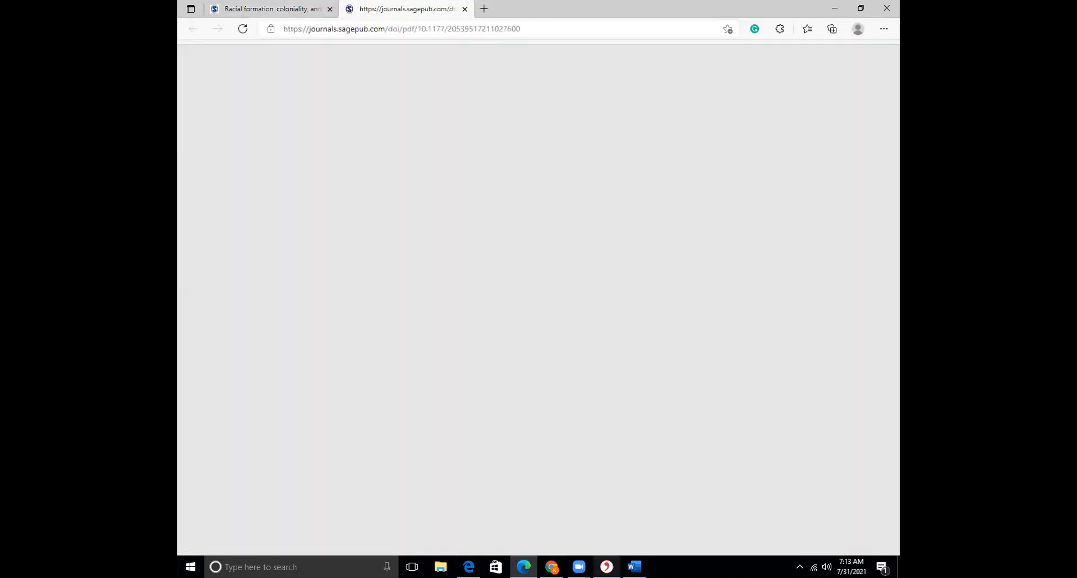
# Add 'Racial formation, coloniality, and climate finance organizations' to Citavi by its DOI
pyautogui.click(606, 565)
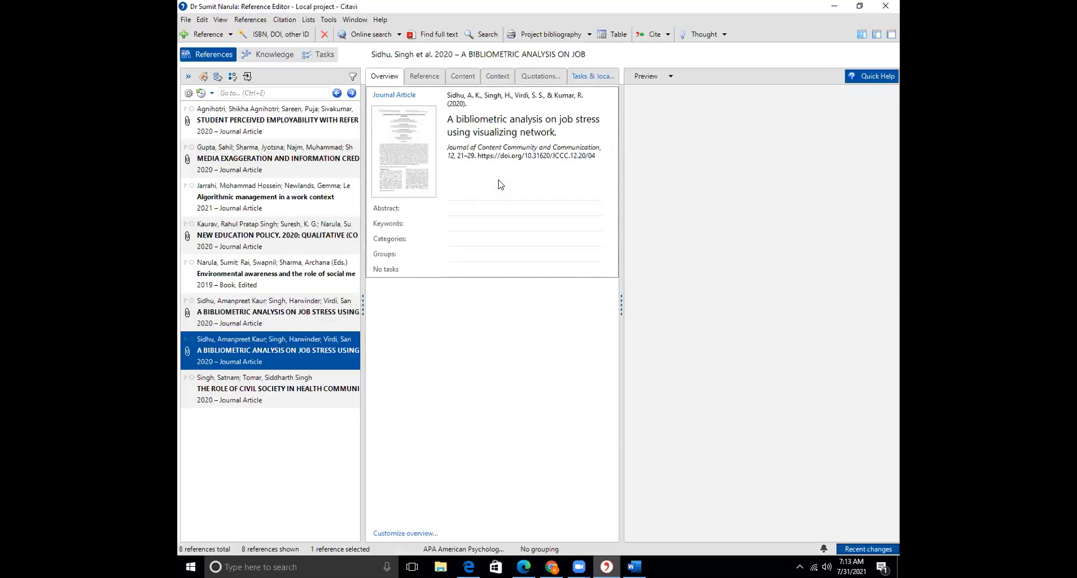
pyautogui.click(278, 31)
pyautogui.hotkey('ctrl', 'v')
pyautogui.click(362, 222)
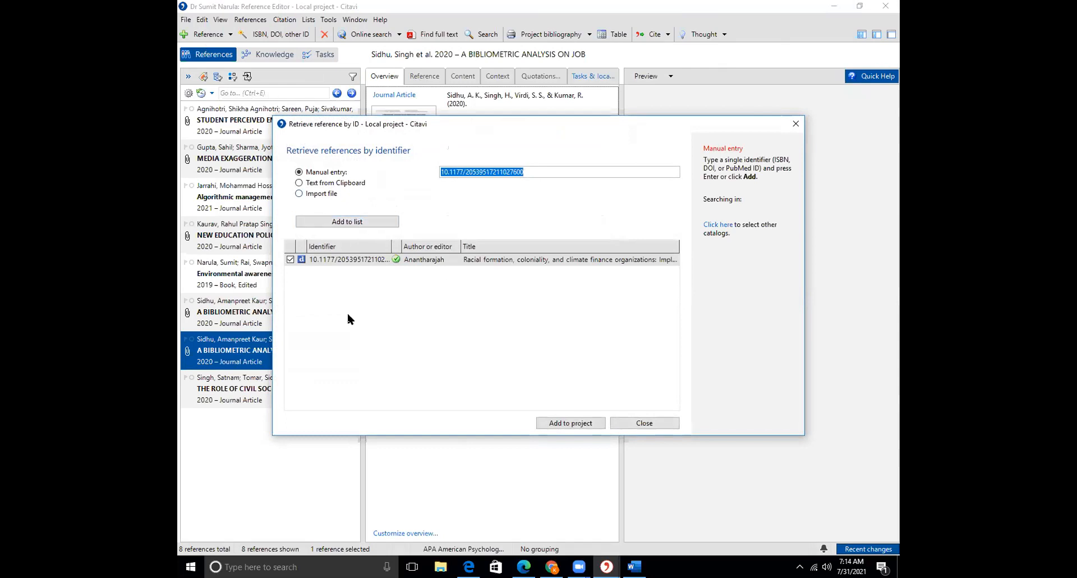
pyautogui.click(571, 423)
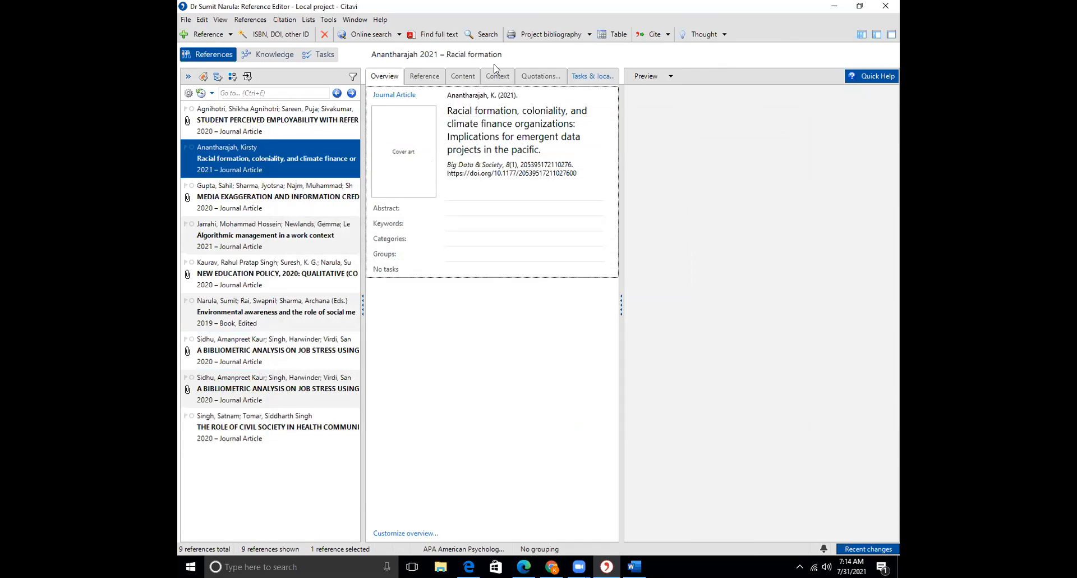
# Browse the new reference's Overview, Content, Keywords, Quotations and Tasks & locations tabs and preview views
pyautogui.click(470, 77)
pyautogui.click(542, 83)
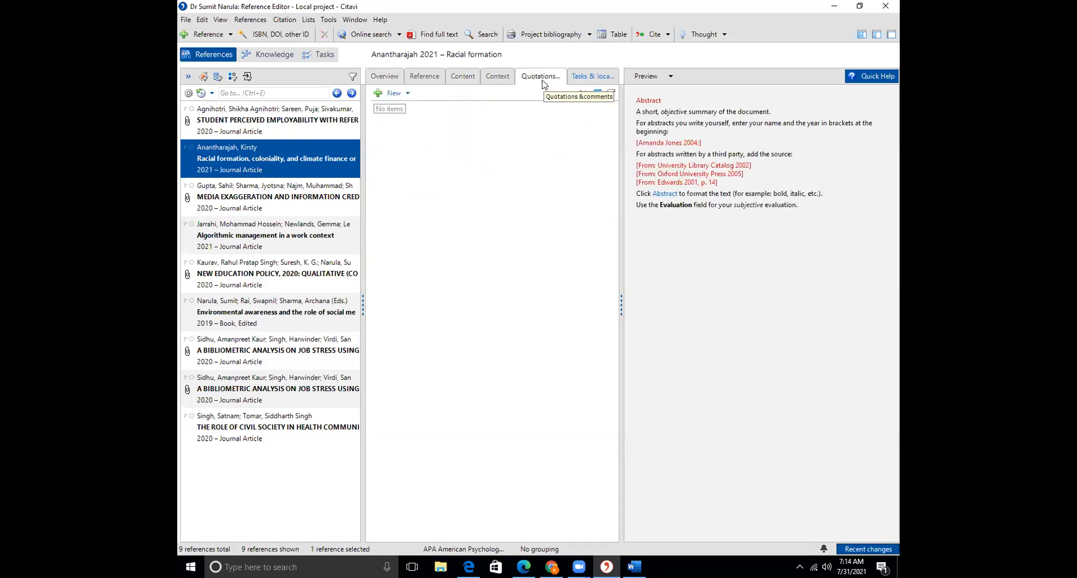
pyautogui.click(581, 83)
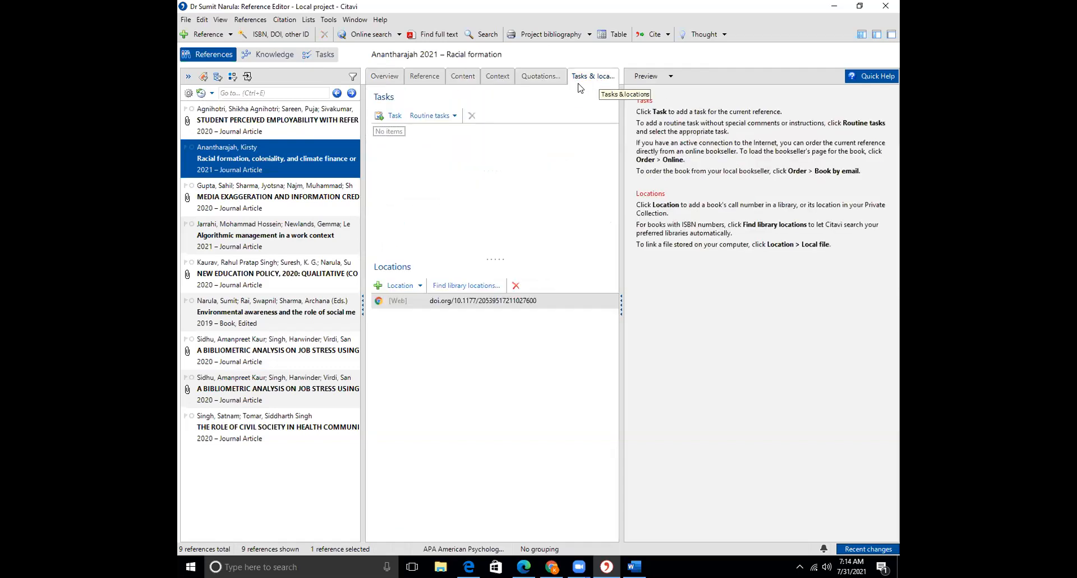
pyautogui.click(472, 302)
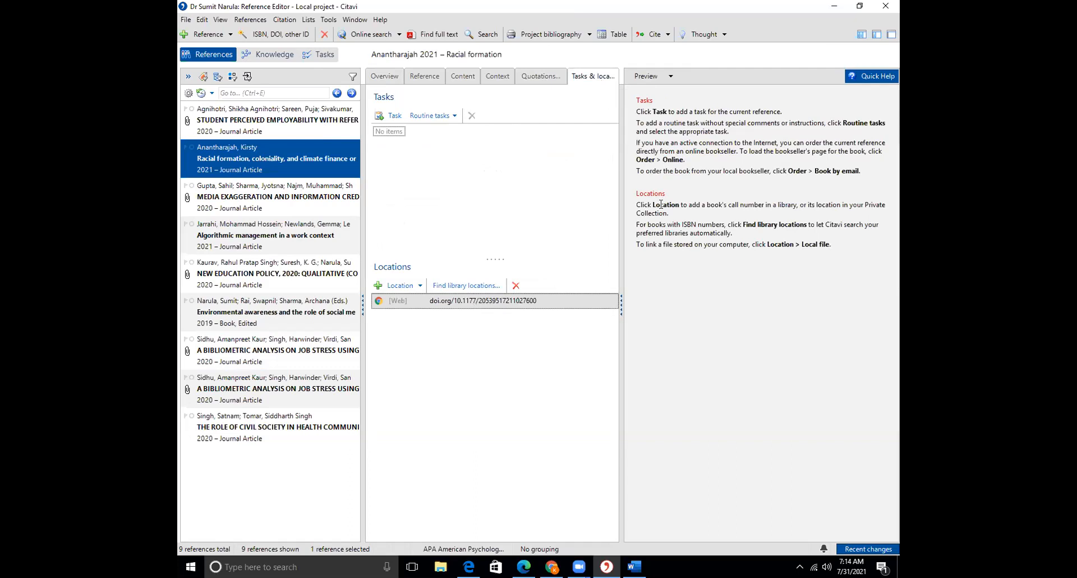
pyautogui.click(669, 77)
pyautogui.click(676, 122)
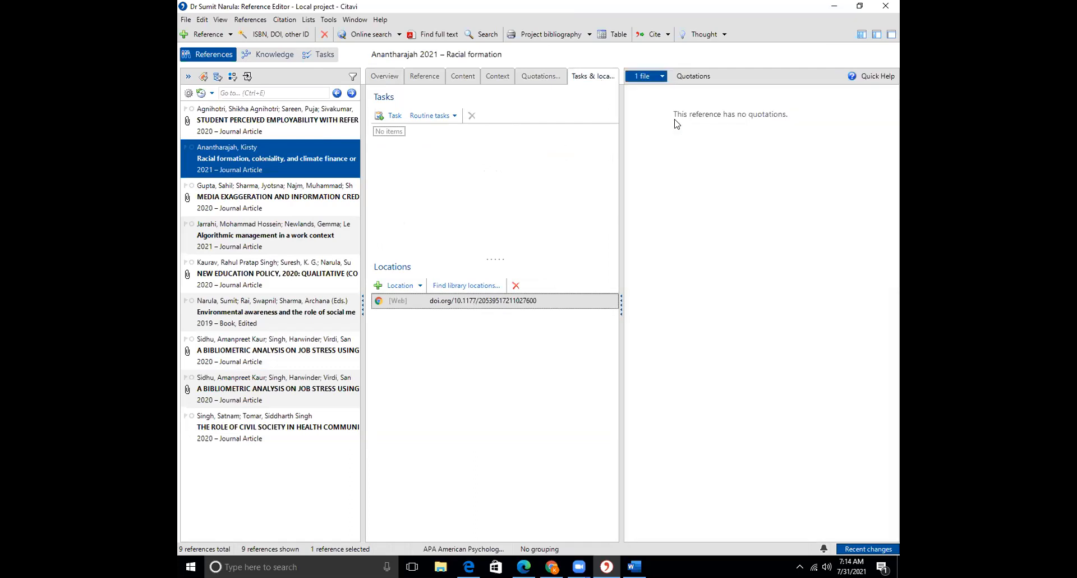
pyautogui.click(381, 77)
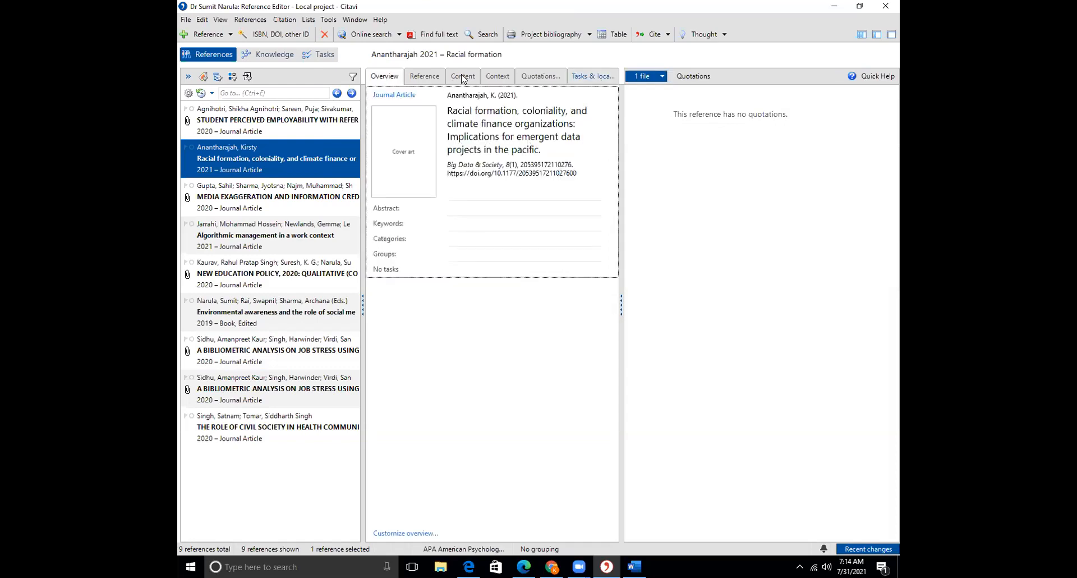
pyautogui.click(462, 78)
pyautogui.click(505, 77)
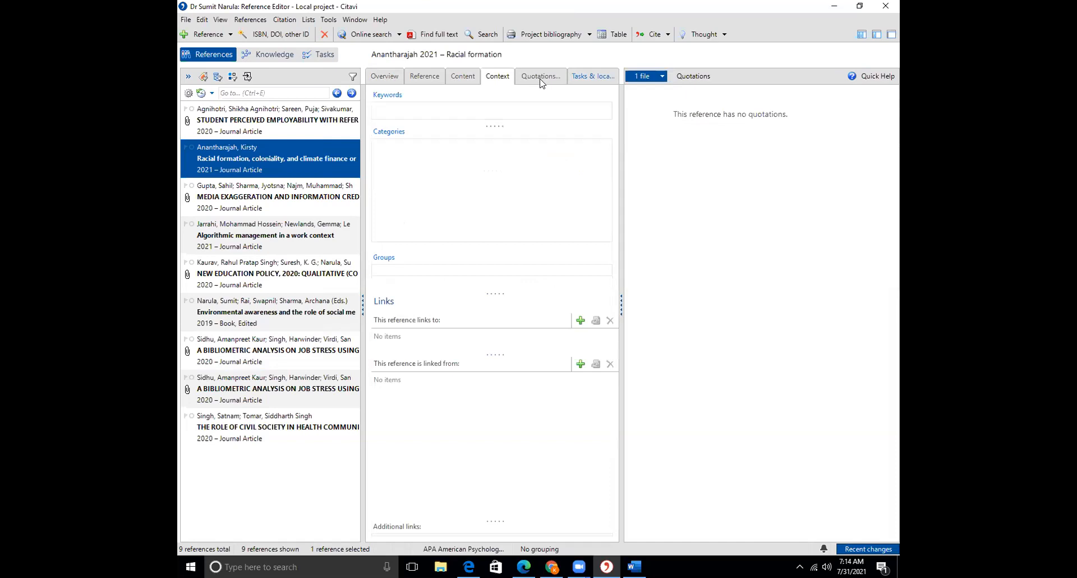
pyautogui.click(540, 78)
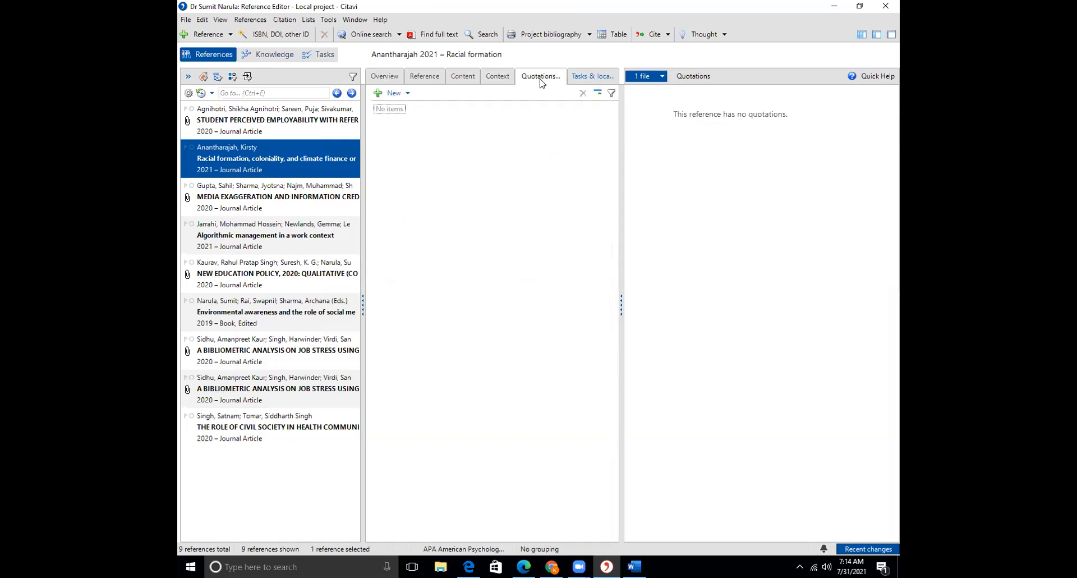
# Start a new direct quotation for the reference, then cancel it
pyautogui.click(387, 92)
pyautogui.click(405, 107)
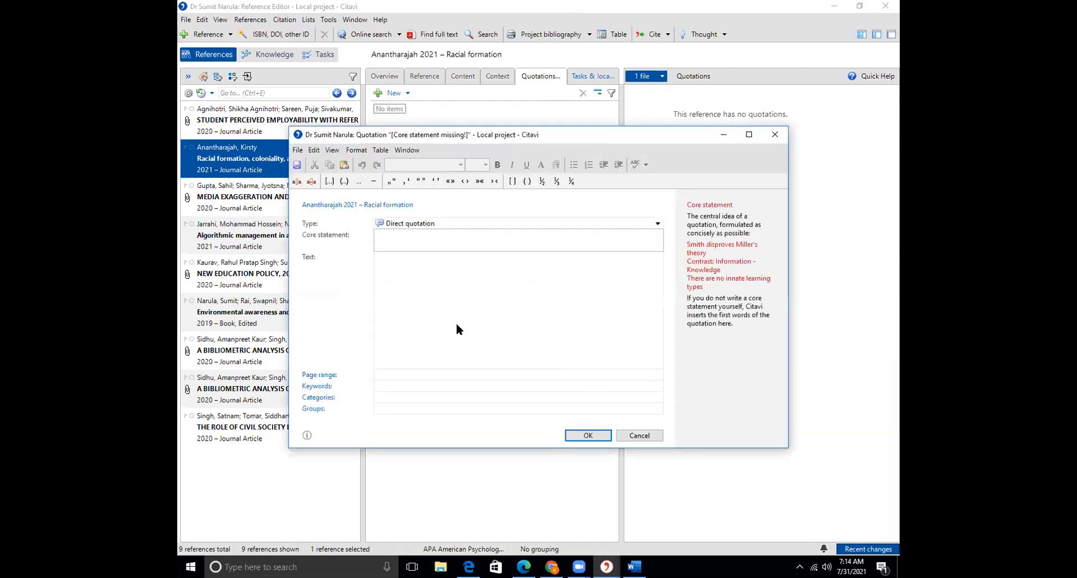
pyautogui.click(639, 433)
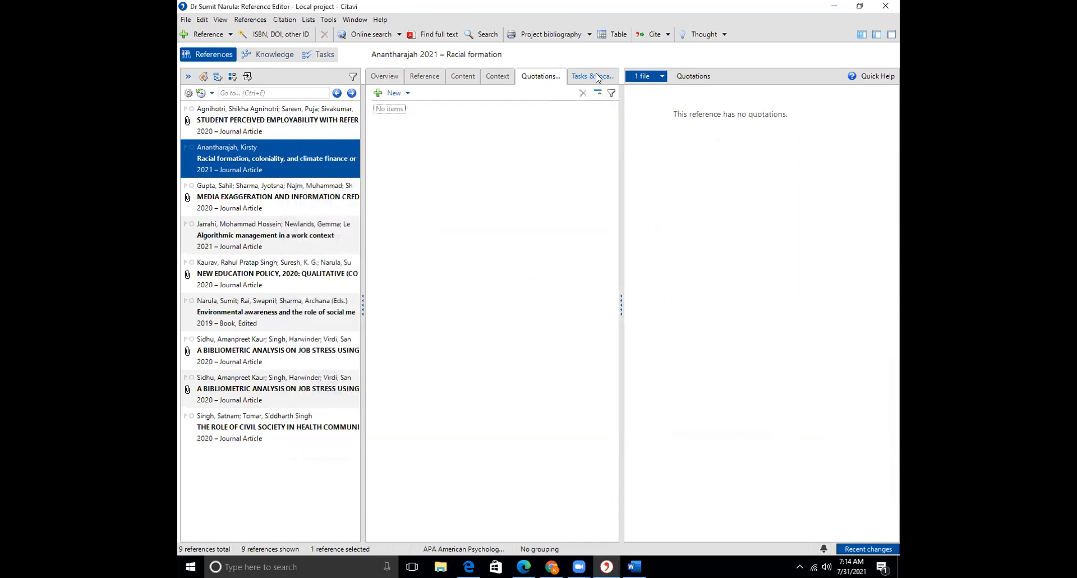
# Open the Location dialog for the reference's DOI location under Tasks & locations
pyautogui.click(594, 77)
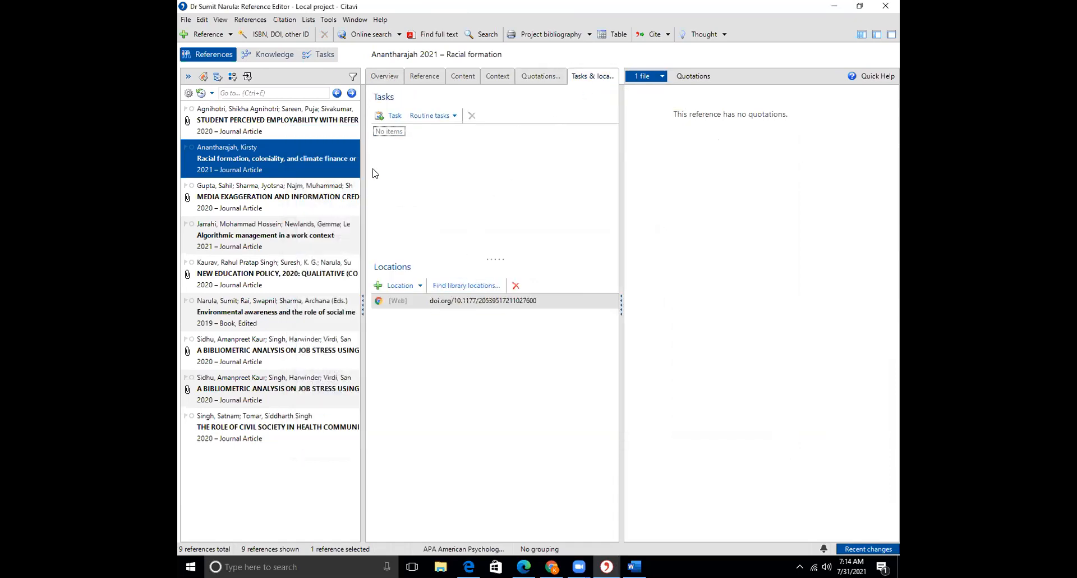
pyautogui.click(446, 306)
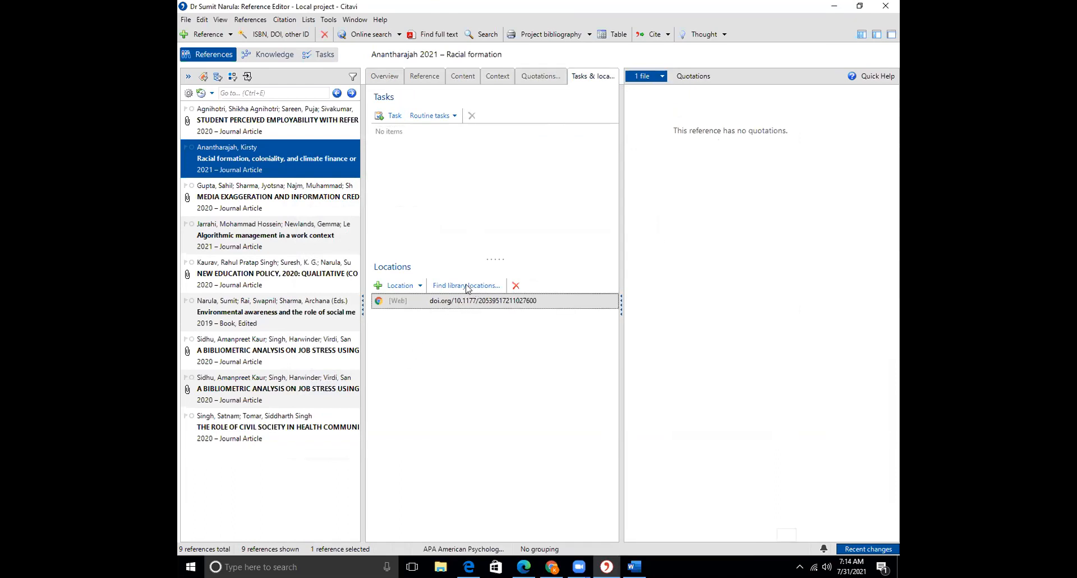
pyautogui.doubleClick(459, 301)
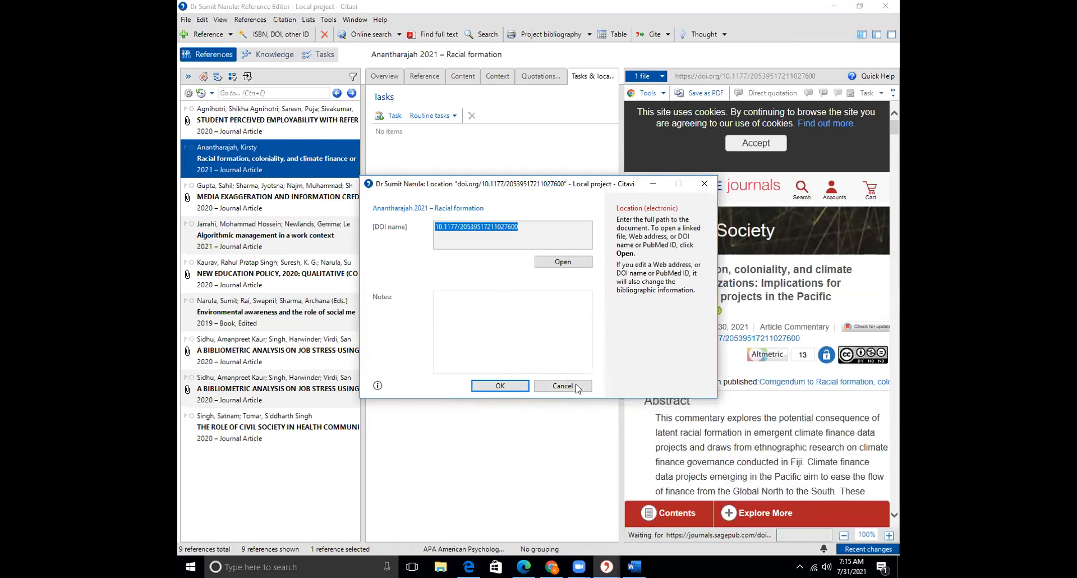
# Open the DOI link in the browser, launch a Citavi project bibliography in Word, and view the PDF in Edge
pyautogui.click(563, 262)
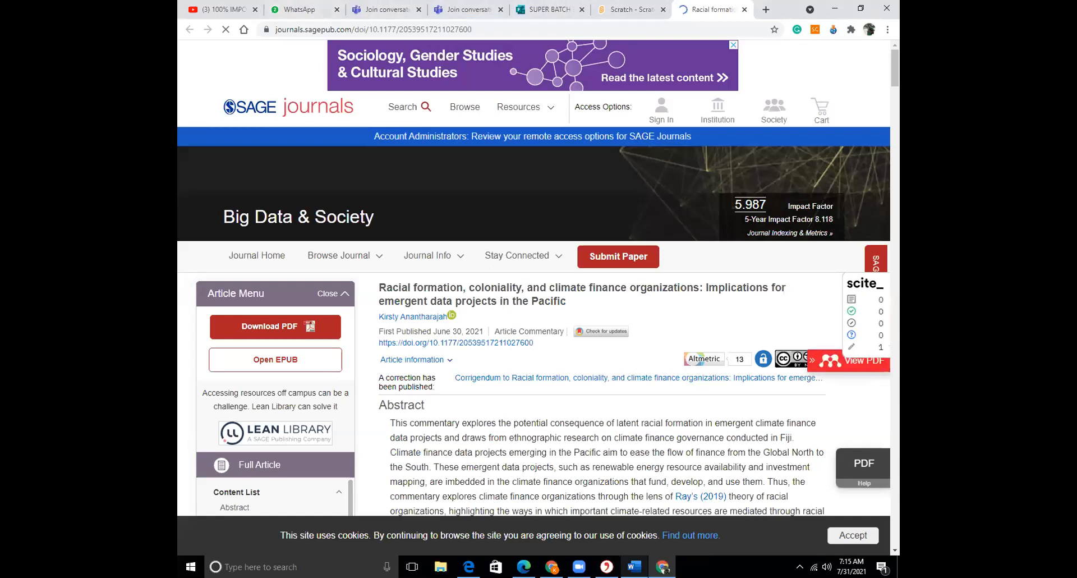
pyautogui.moveTo(607, 567)
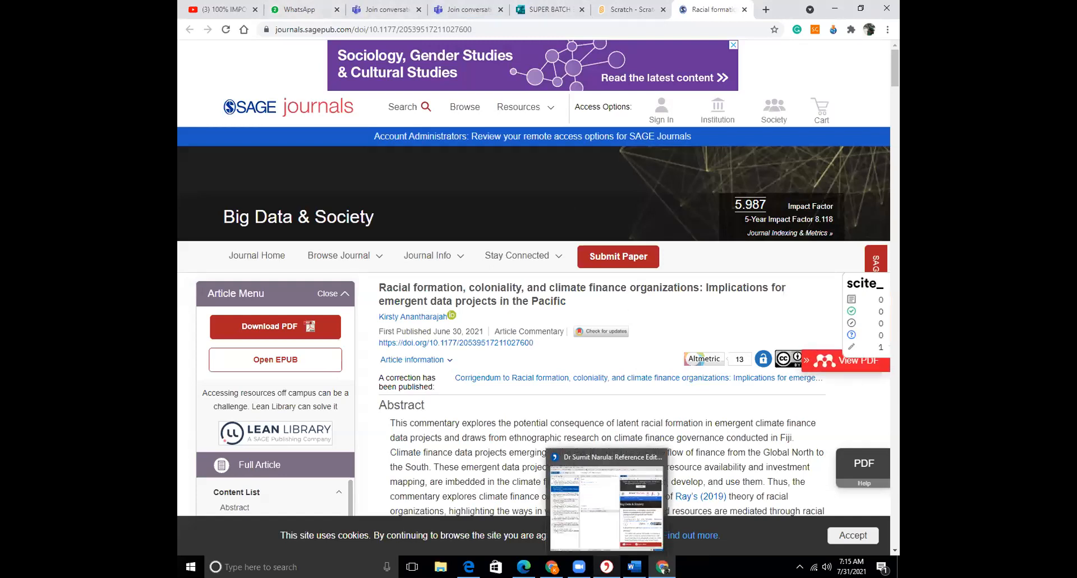
pyautogui.click(606, 567)
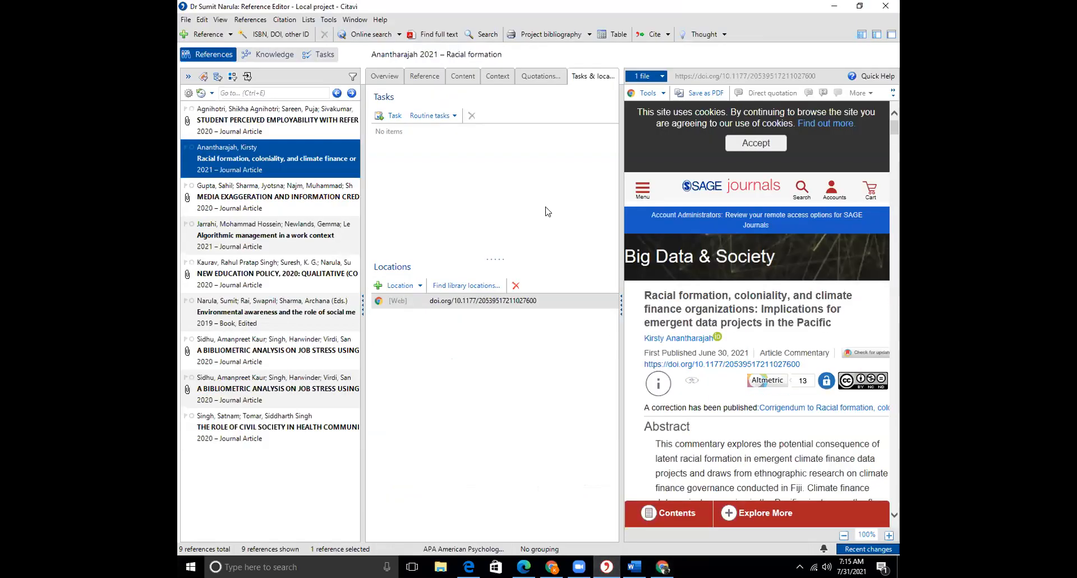
pyautogui.click(550, 37)
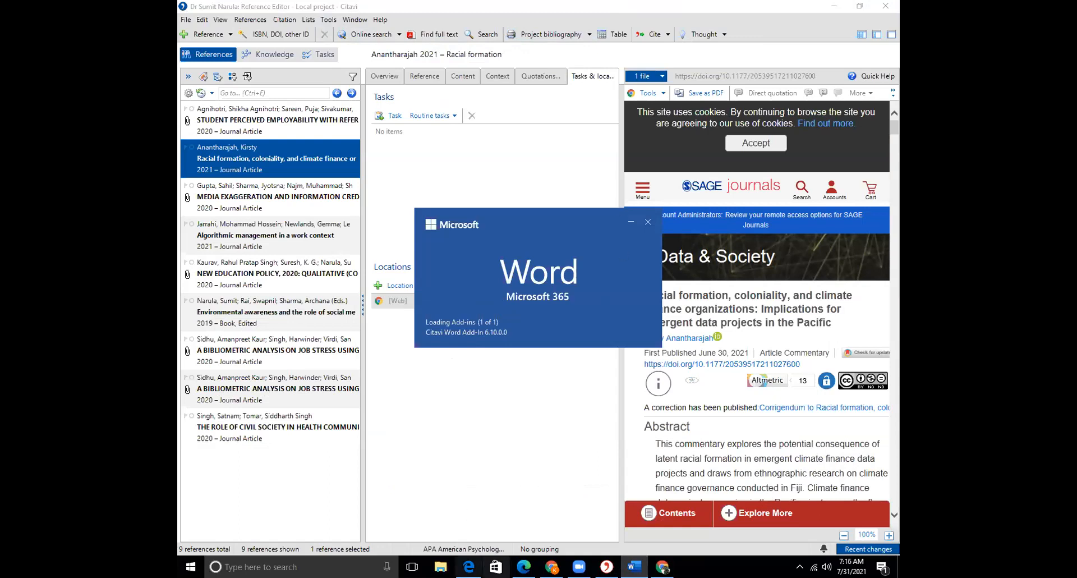
pyautogui.click(523, 567)
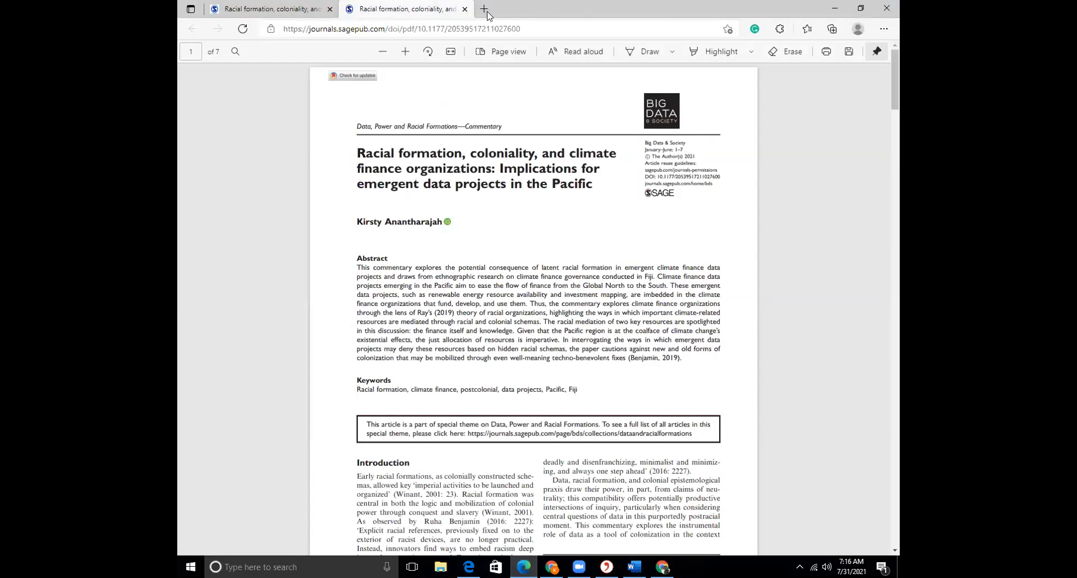
# Search for 'zotero download' and download the Zotero 5.0 Windows installer from the Zotero Downloads page
pyautogui.click(497, 16)
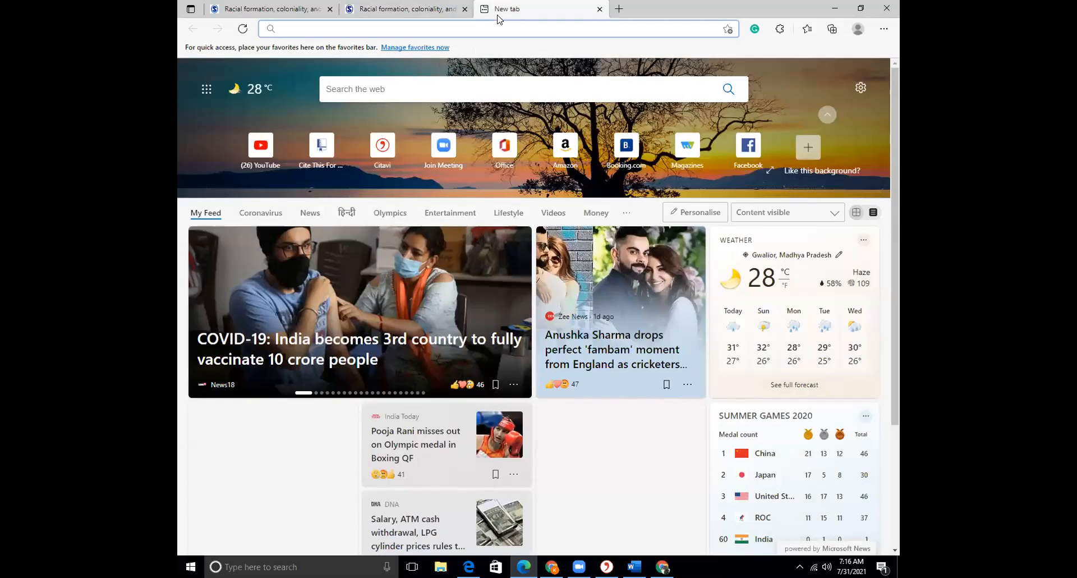
pyautogui.write('zotero')
pyautogui.click(359, 70)
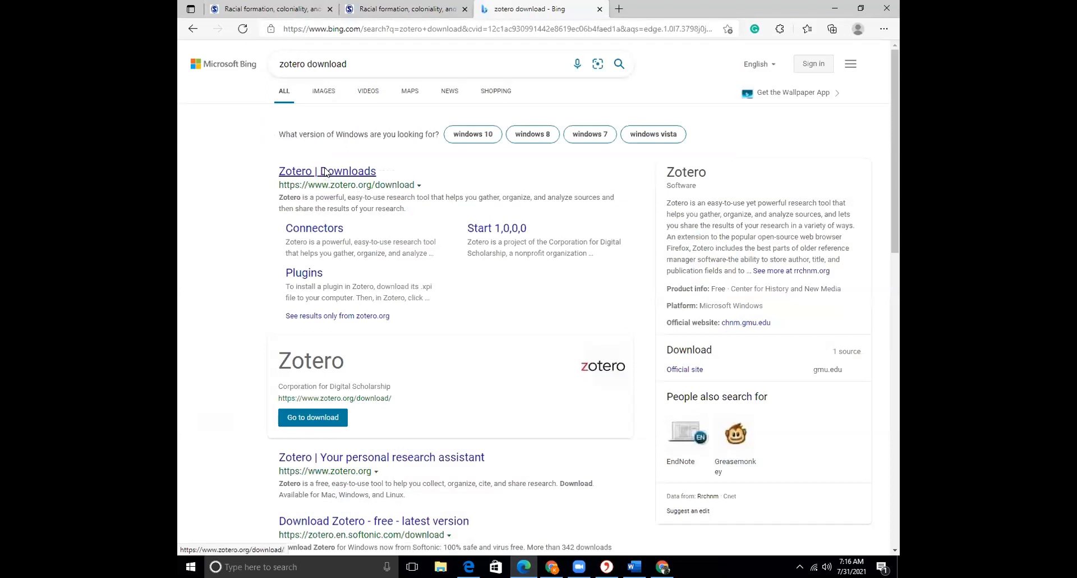
pyautogui.click(326, 172)
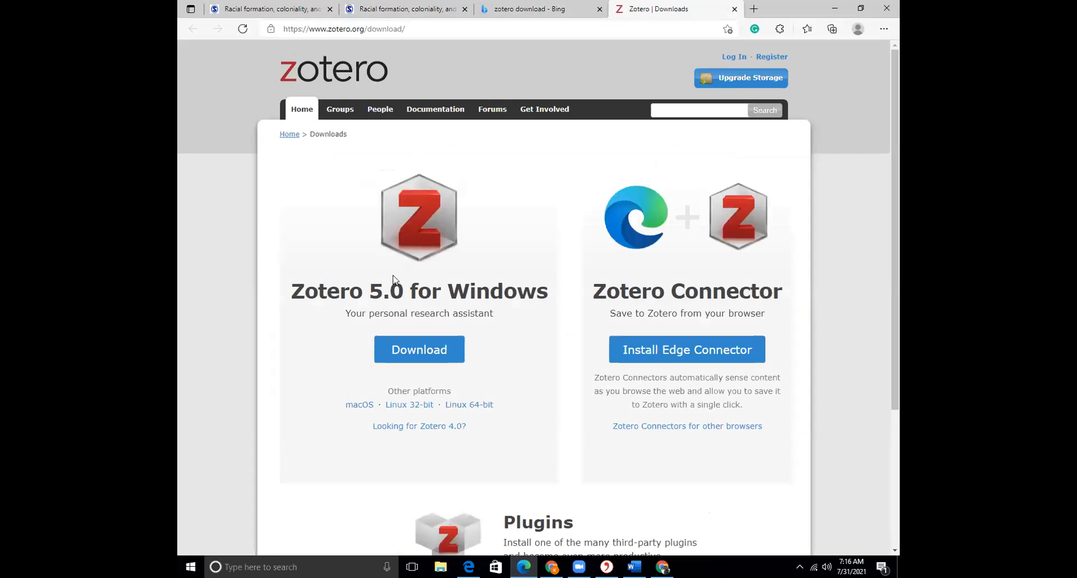
pyautogui.click(433, 352)
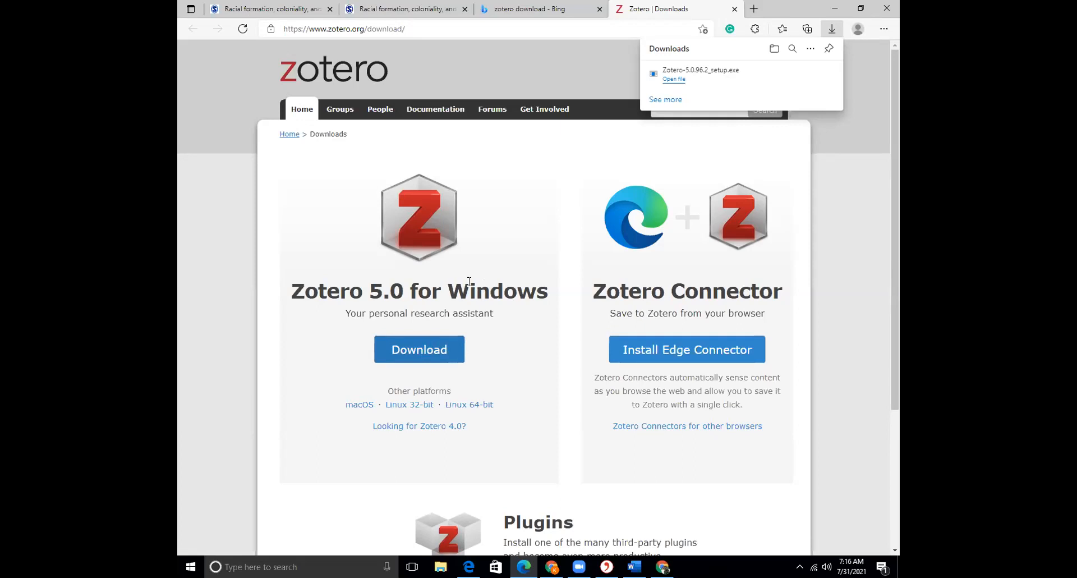
# Add the Zotero Connector extension to Edge
pyautogui.click(677, 355)
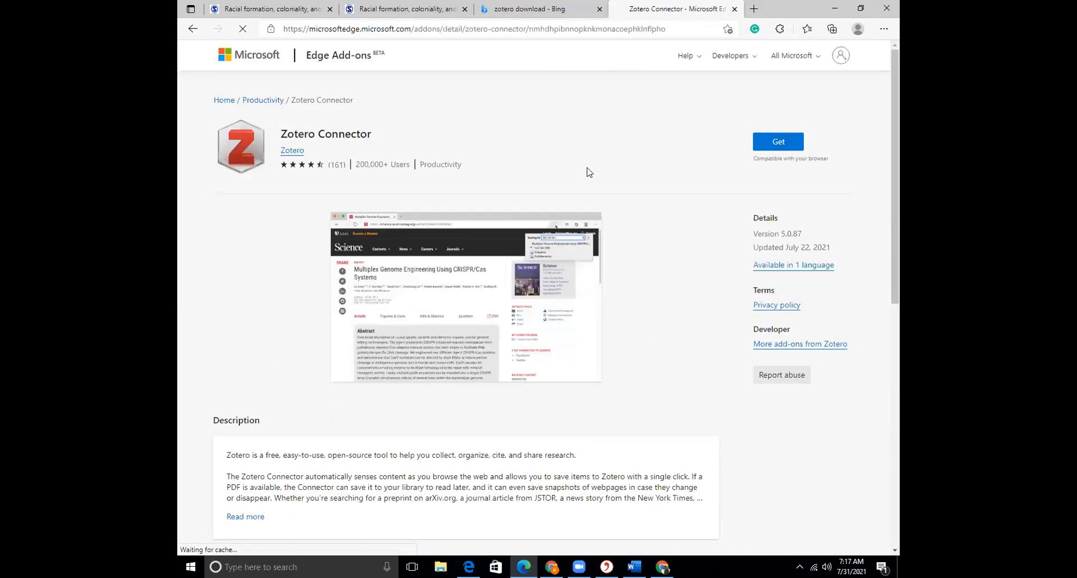
pyautogui.click(773, 143)
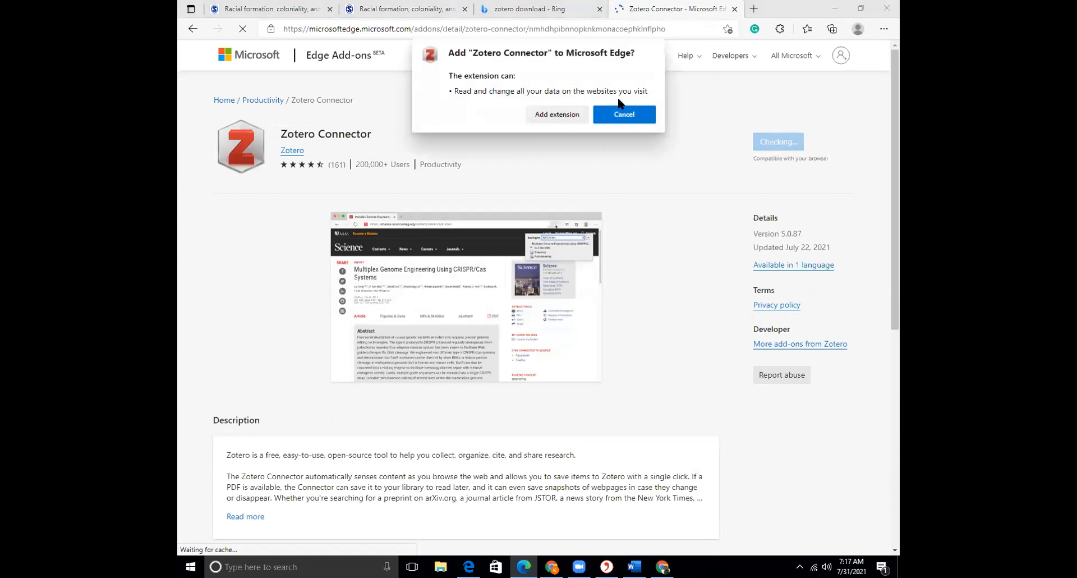
pyautogui.click(556, 114)
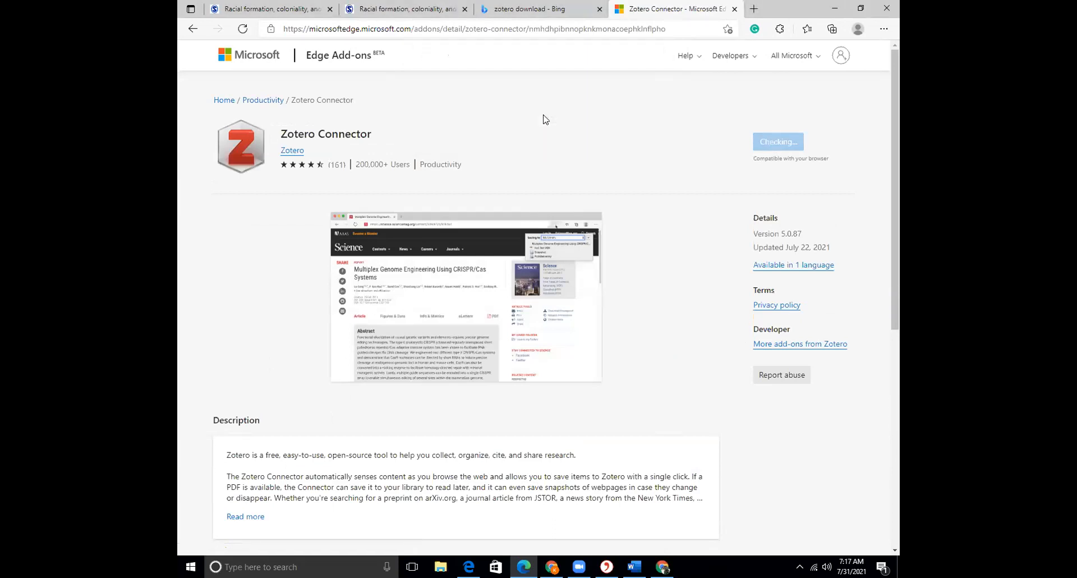
# Run the downloaded Zotero setup with default options to install Zotero
pyautogui.click(517, 9)
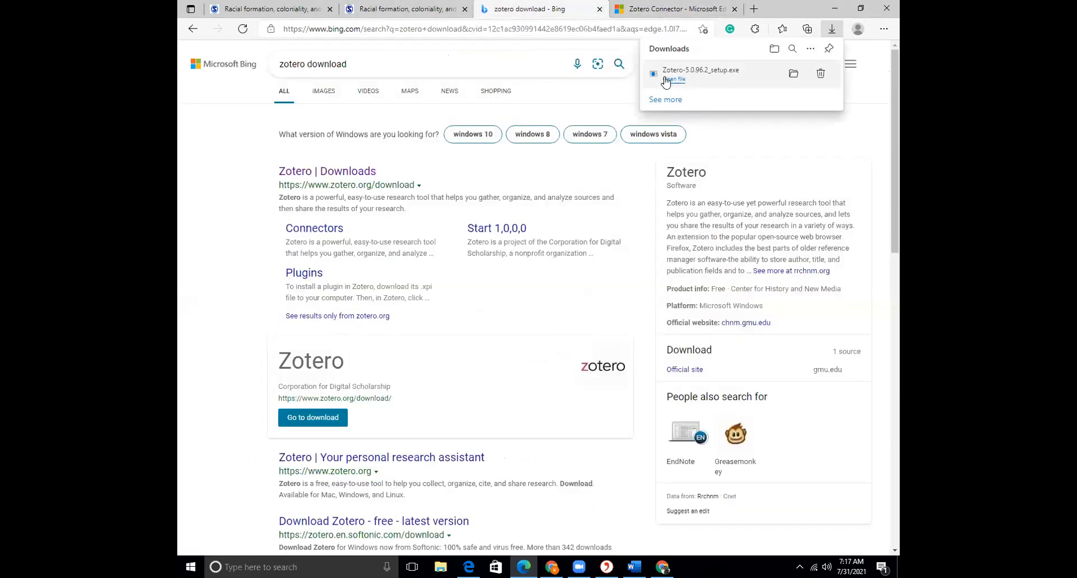
pyautogui.click(666, 80)
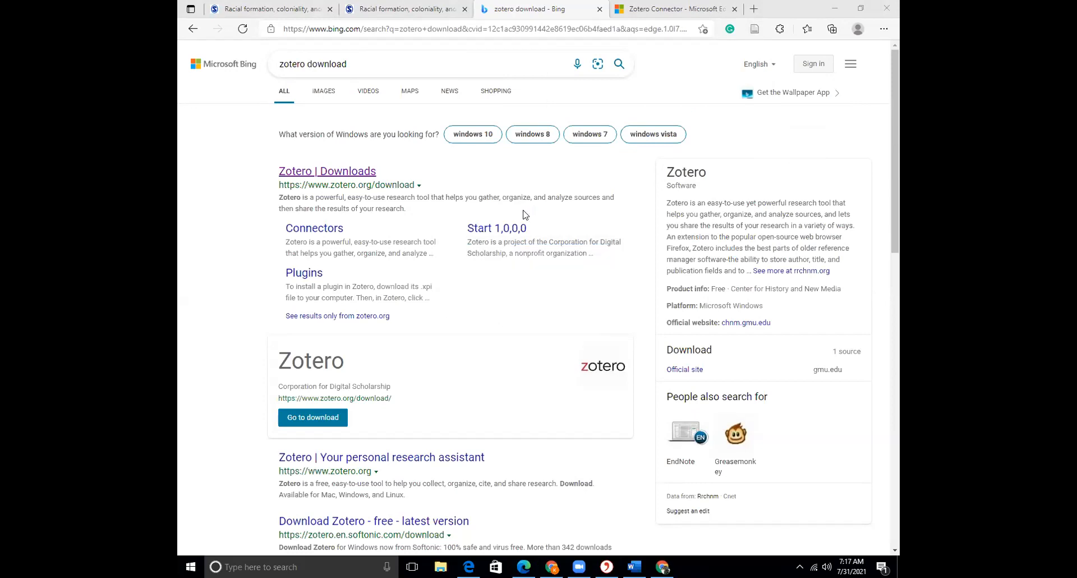
pyautogui.click(493, 370)
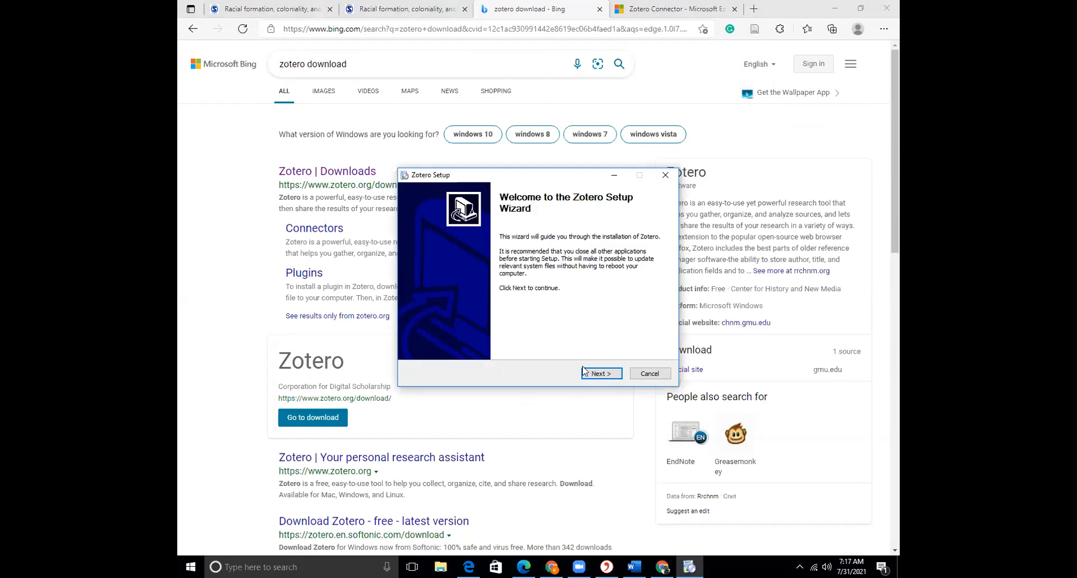
pyautogui.click(589, 373)
pyautogui.click(589, 373)
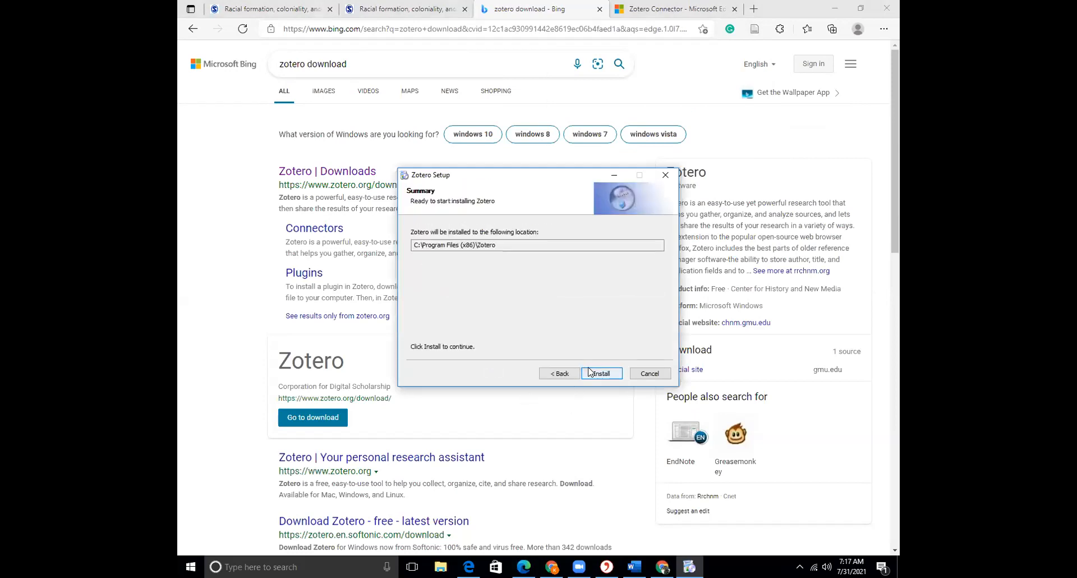
pyautogui.click(589, 371)
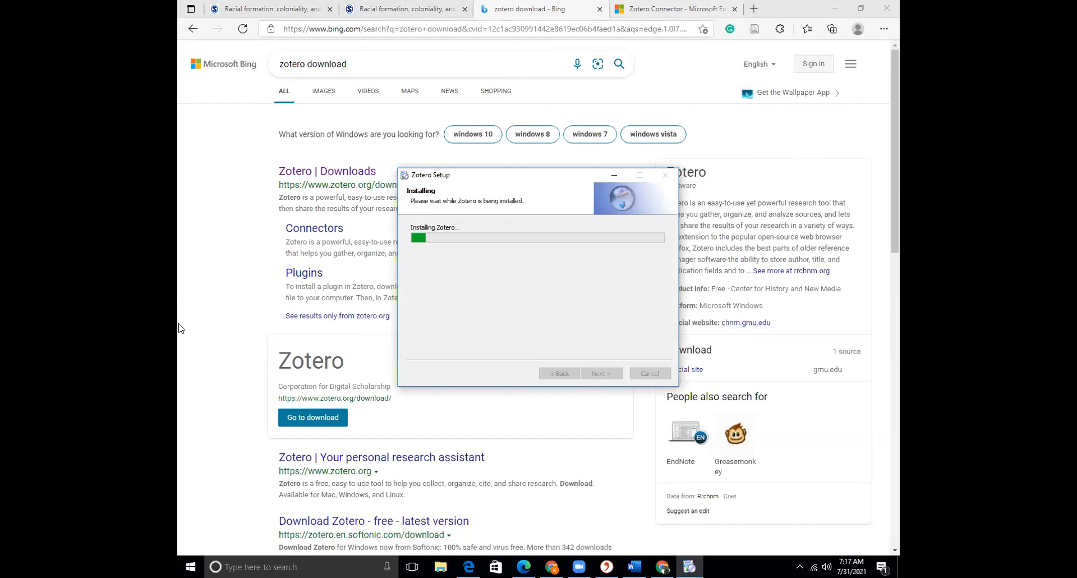
pyautogui.click(751, 9)
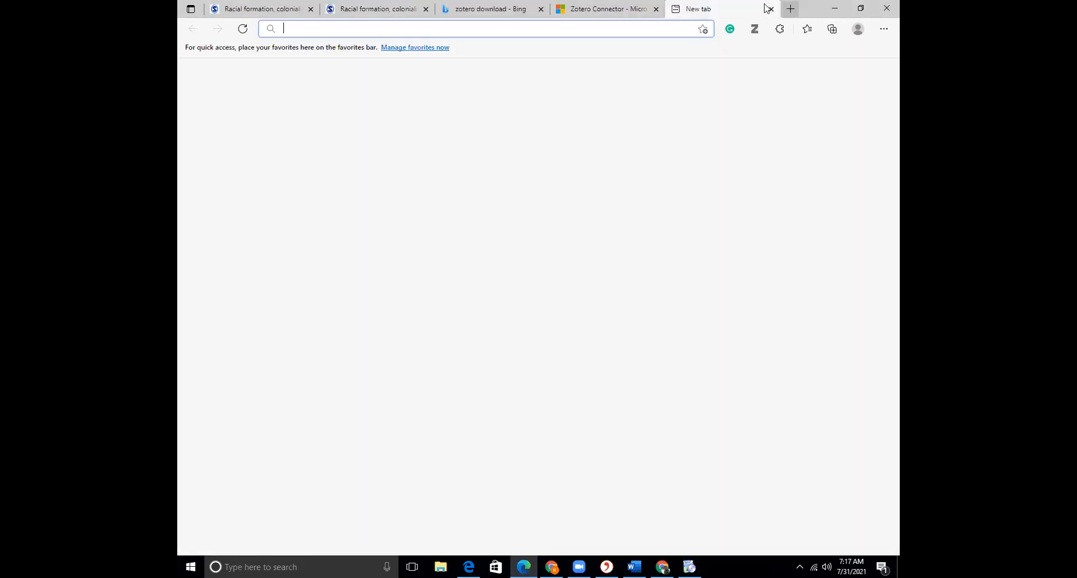
pyautogui.write('end')
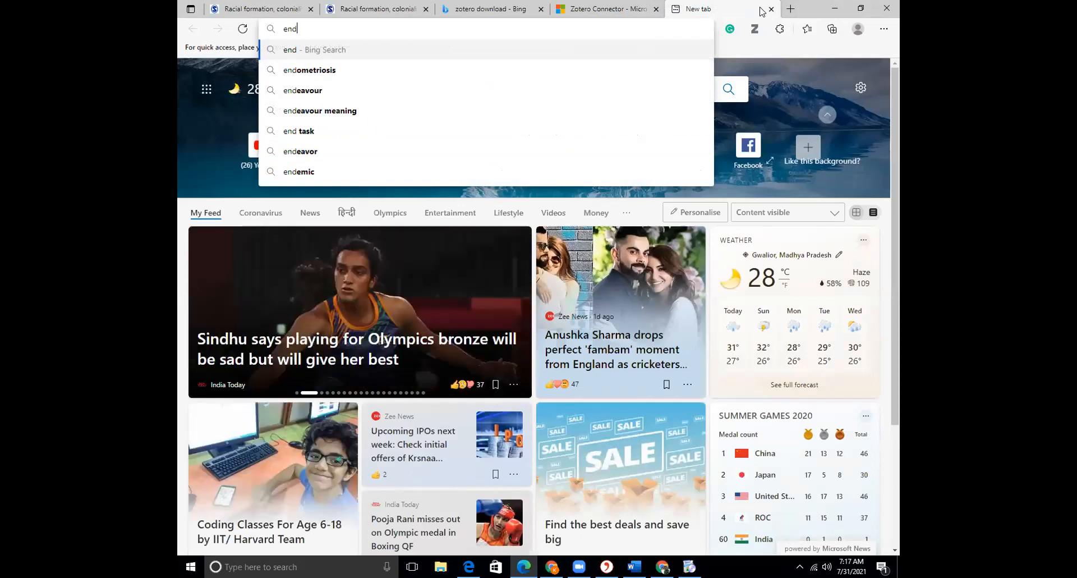
pyautogui.write('note')
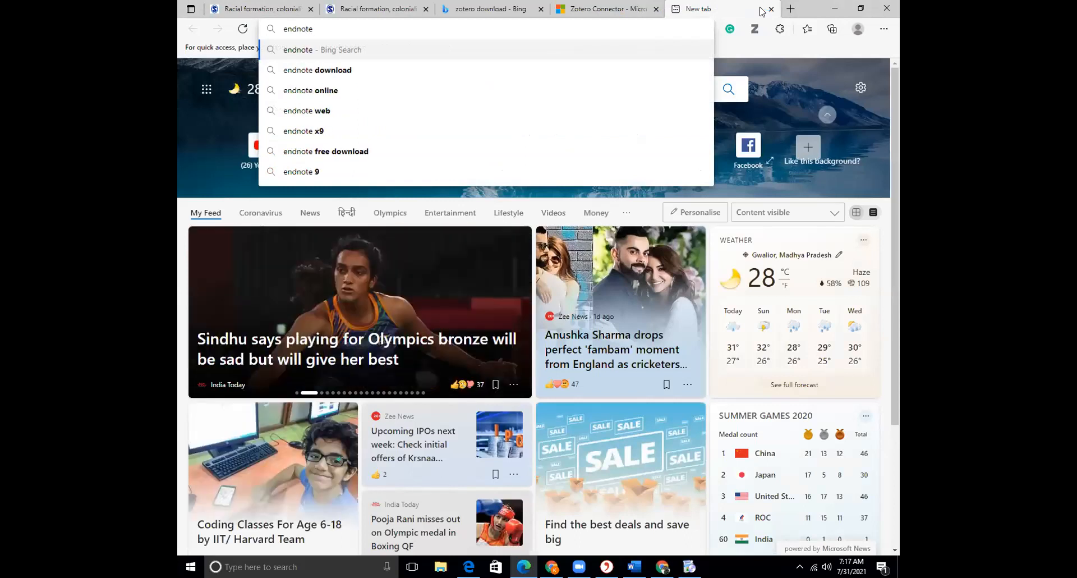
pyautogui.press('Down')
pyautogui.press('Return')
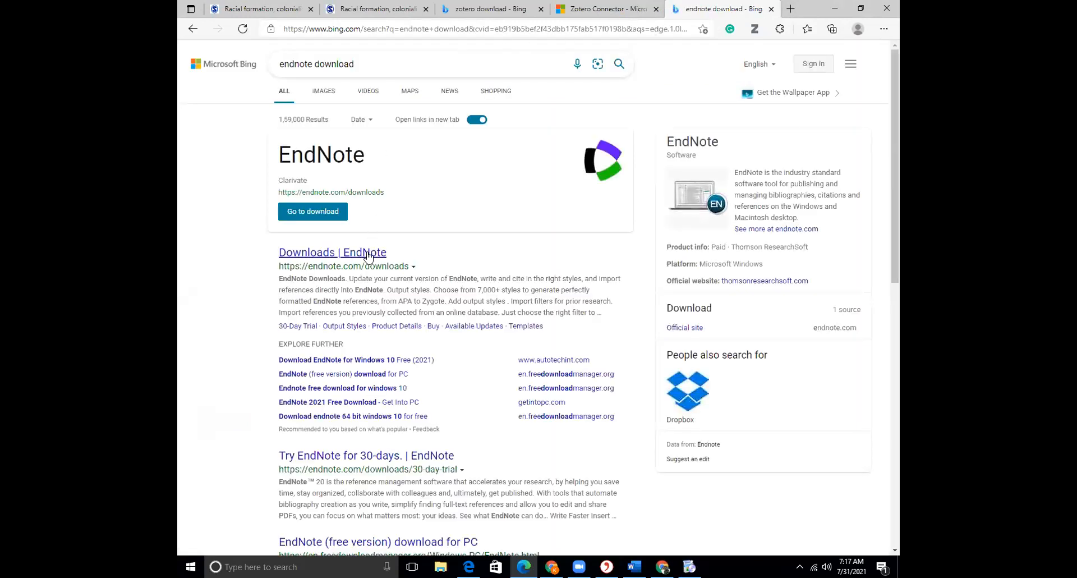
pyautogui.click(371, 253)
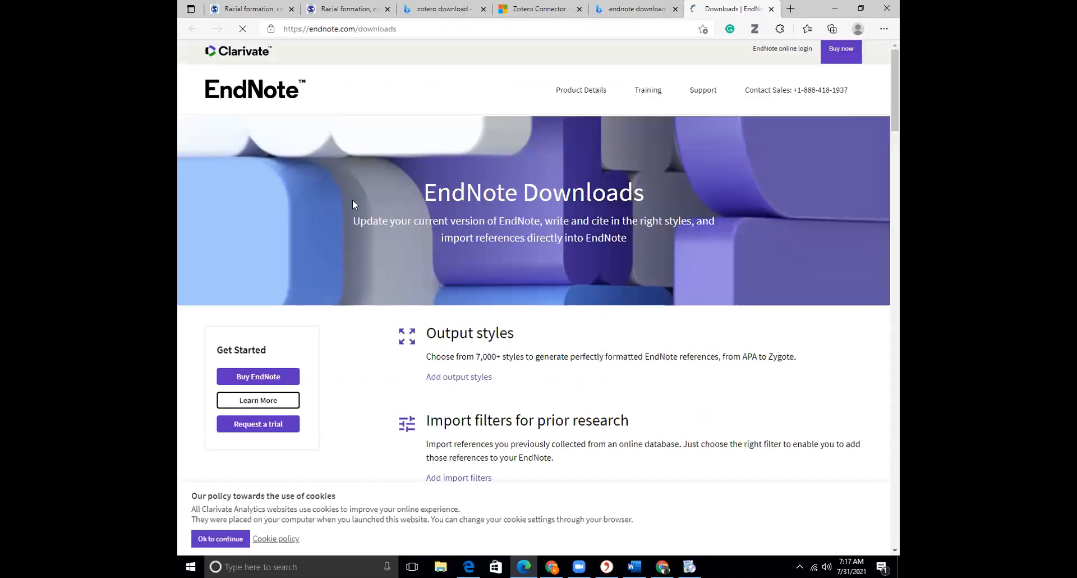
pyautogui.click(239, 537)
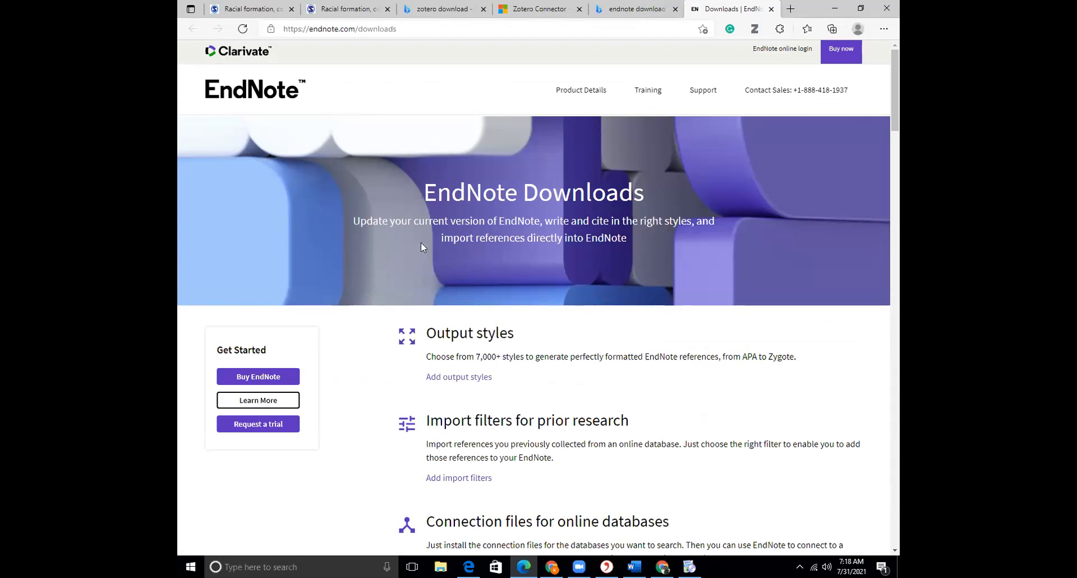
pyautogui.scroll(-4, 422, 242)
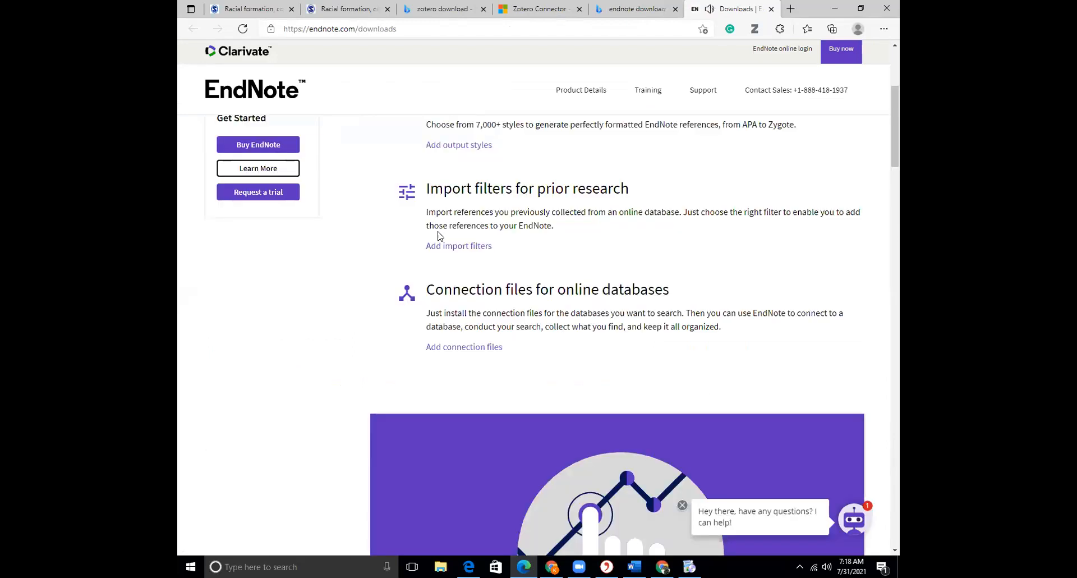
pyautogui.scroll(-7, 437, 235)
pyautogui.scroll(-3, 336, 157)
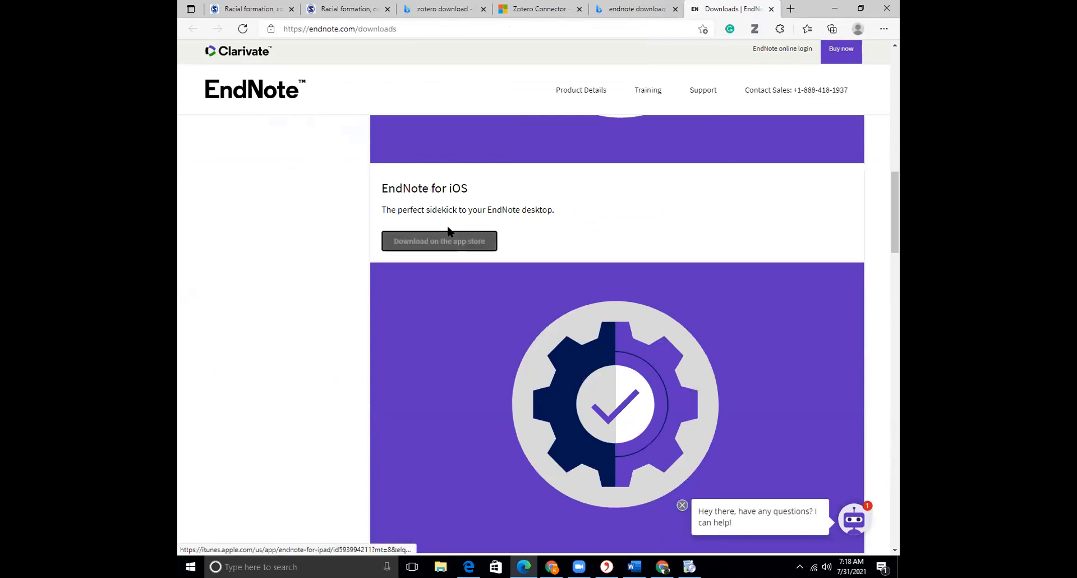
pyautogui.scroll(-5, 449, 232)
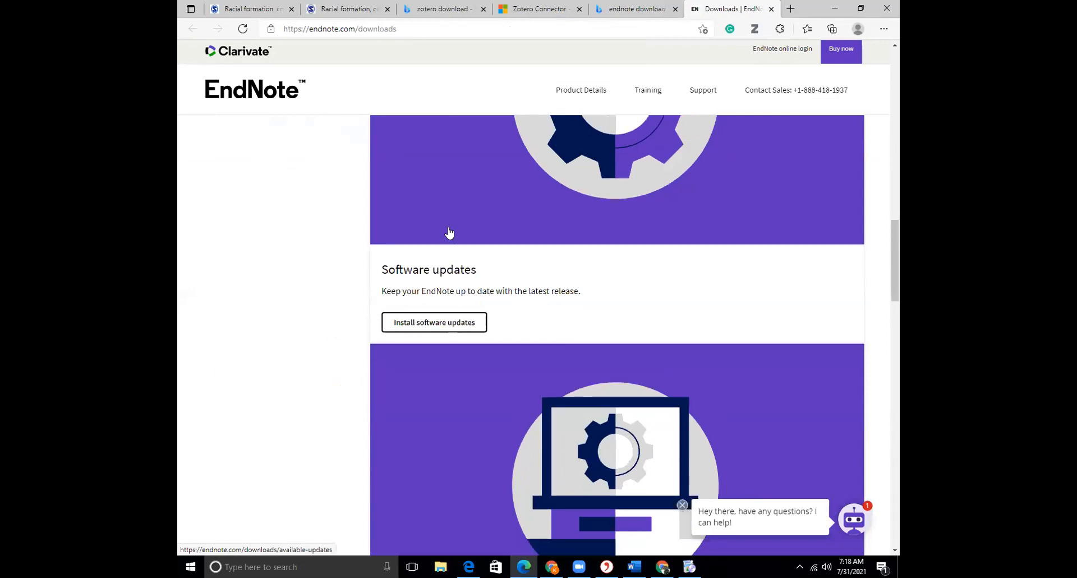
pyautogui.scroll(-5, 449, 232)
pyautogui.scroll(-4, 449, 231)
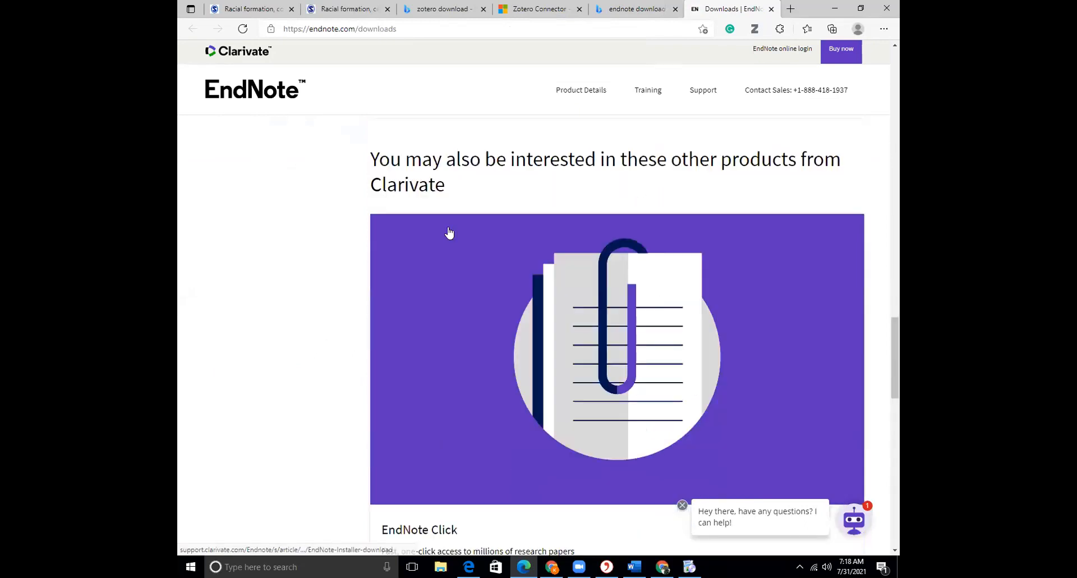
pyautogui.scroll(-7, 449, 232)
pyautogui.scroll(-3, 448, 231)
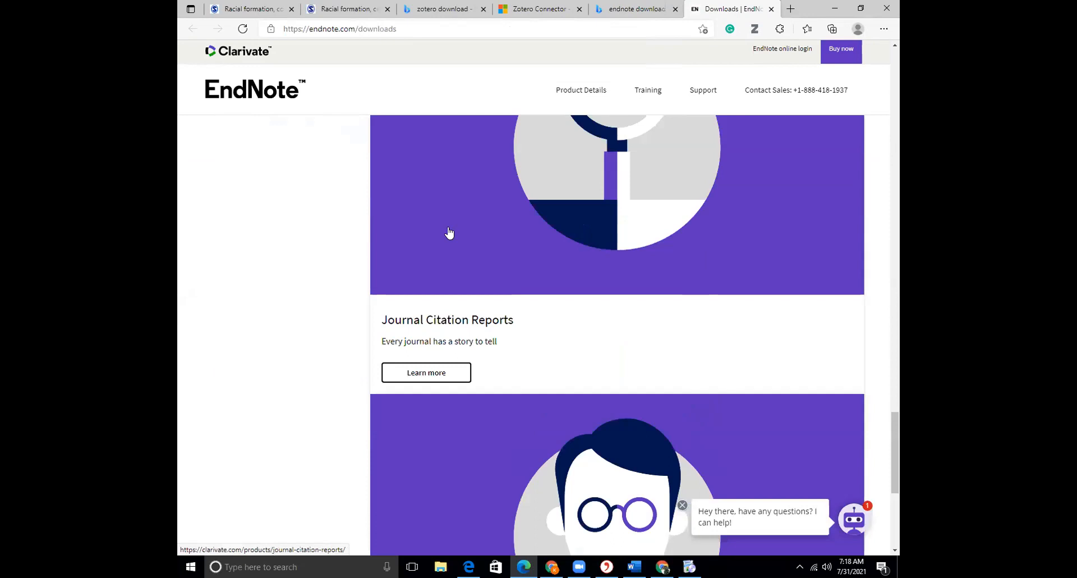
pyautogui.scroll(13, 450, 233)
pyautogui.scroll(15, 451, 232)
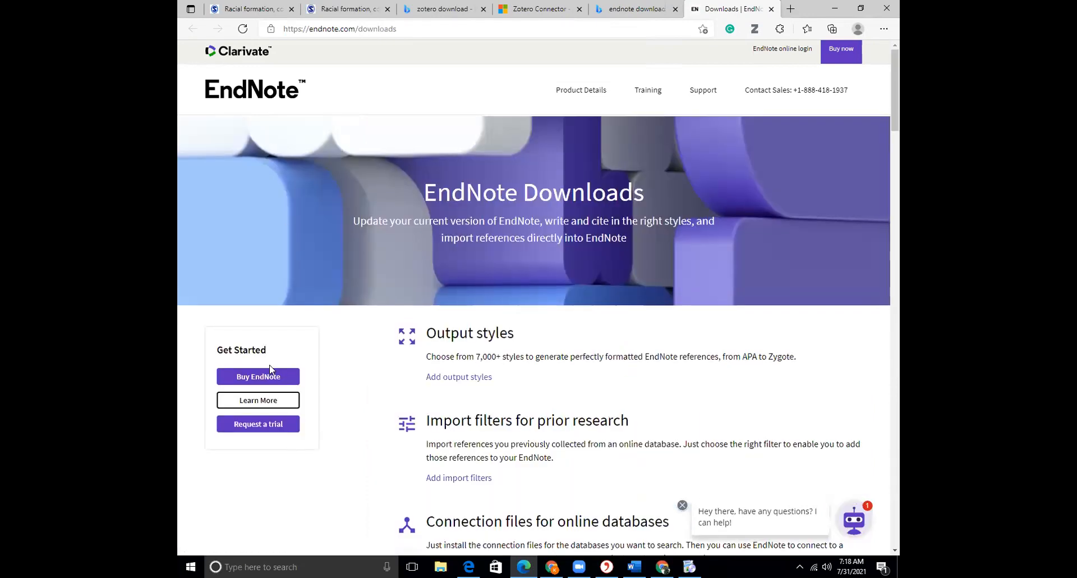
# Open the Buy EndNote page and review the Upgrade, Full and Student license prices in INR and the FAQ
pyautogui.click(260, 377)
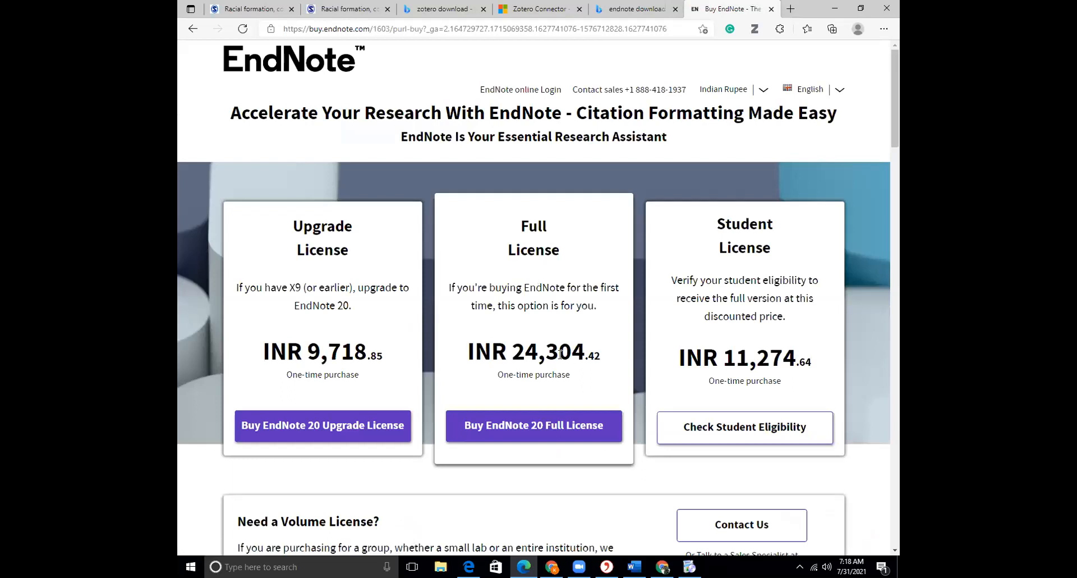
pyautogui.moveTo(497, 374); pyautogui.dragTo(570, 375)
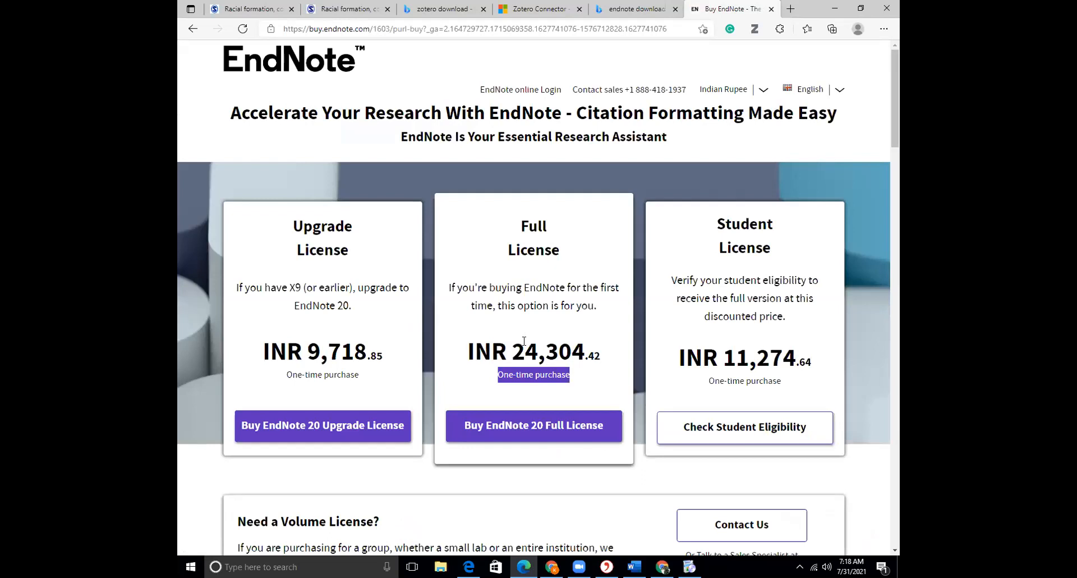
pyautogui.moveTo(683, 351); pyautogui.dragTo(830, 379)
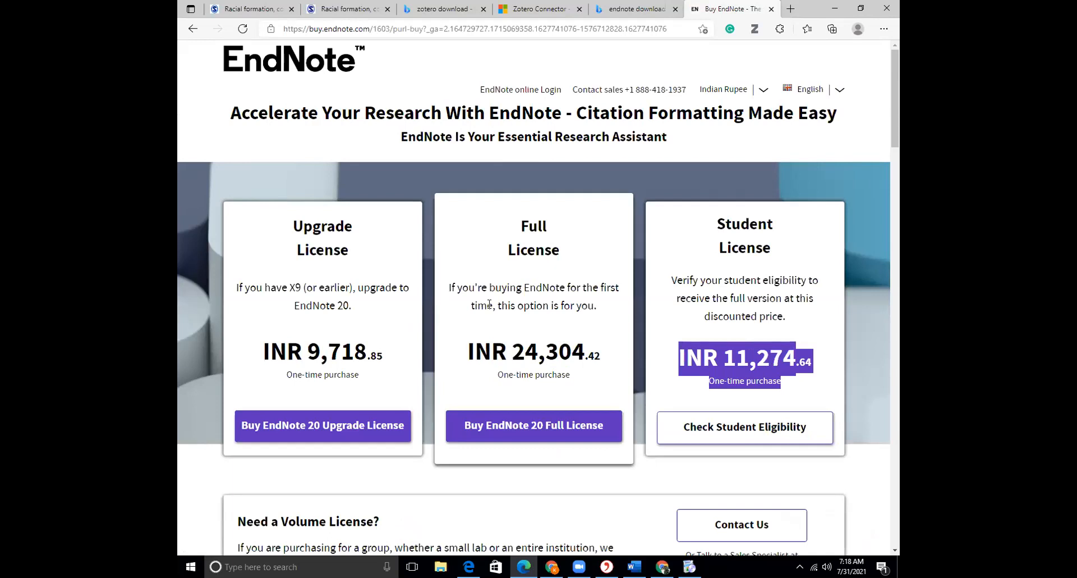
pyautogui.scroll(-8, 489, 304)
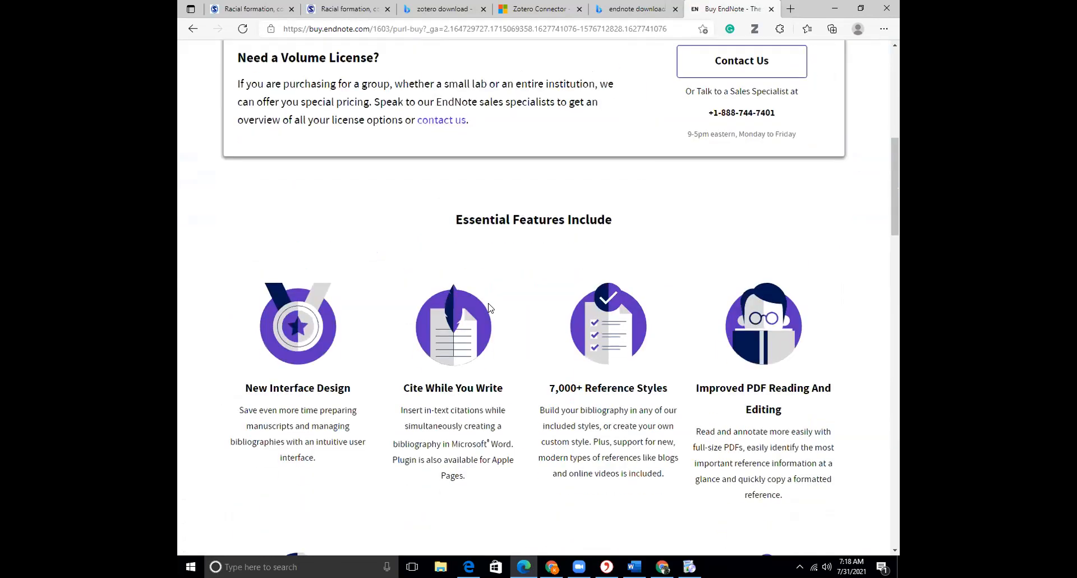
pyautogui.scroll(-4, 489, 308)
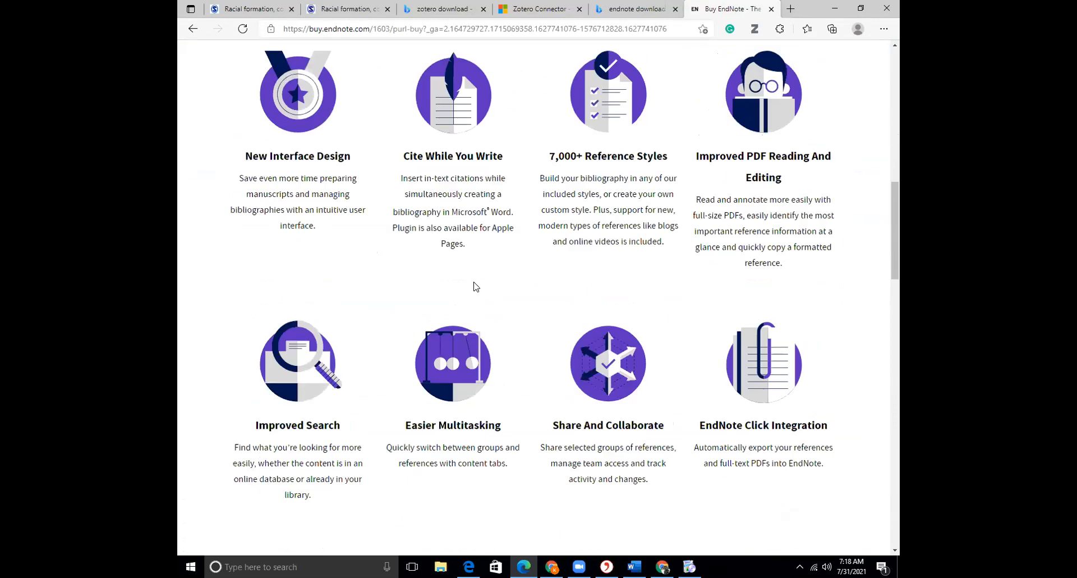
pyautogui.scroll(-7, 475, 286)
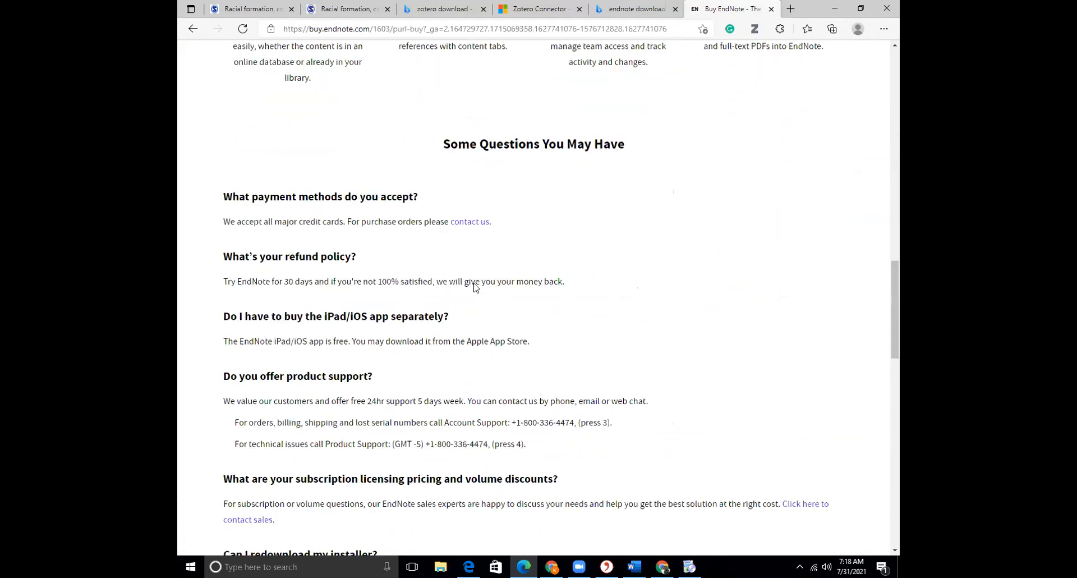
pyautogui.scroll(-2, 475, 286)
pyautogui.scroll(-5, 474, 286)
pyautogui.scroll(8, 469, 289)
pyautogui.scroll(10, 469, 290)
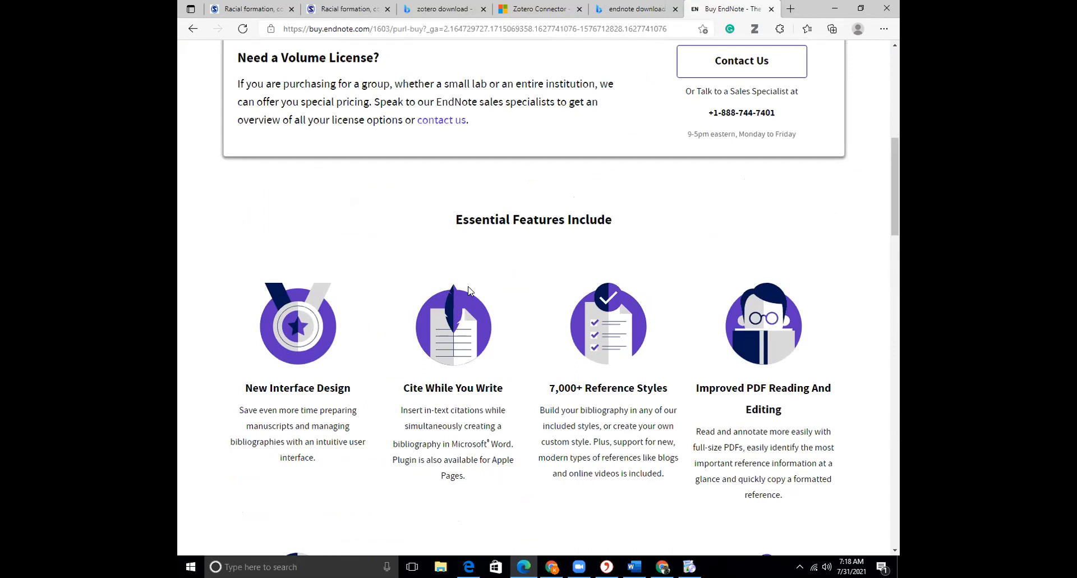
pyautogui.scroll(-1, 488, 294)
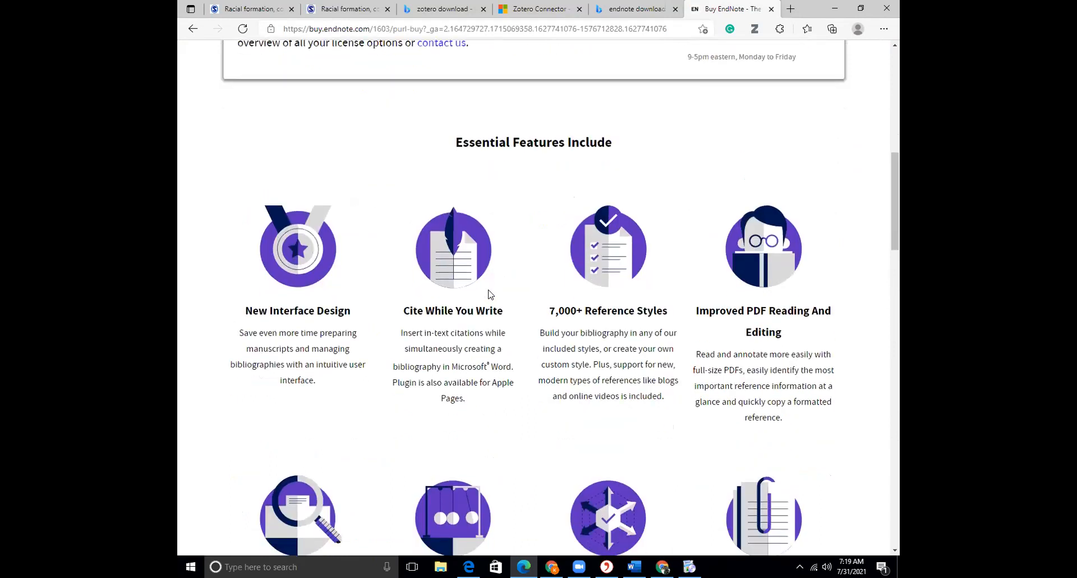
pyautogui.scroll(8, 490, 294)
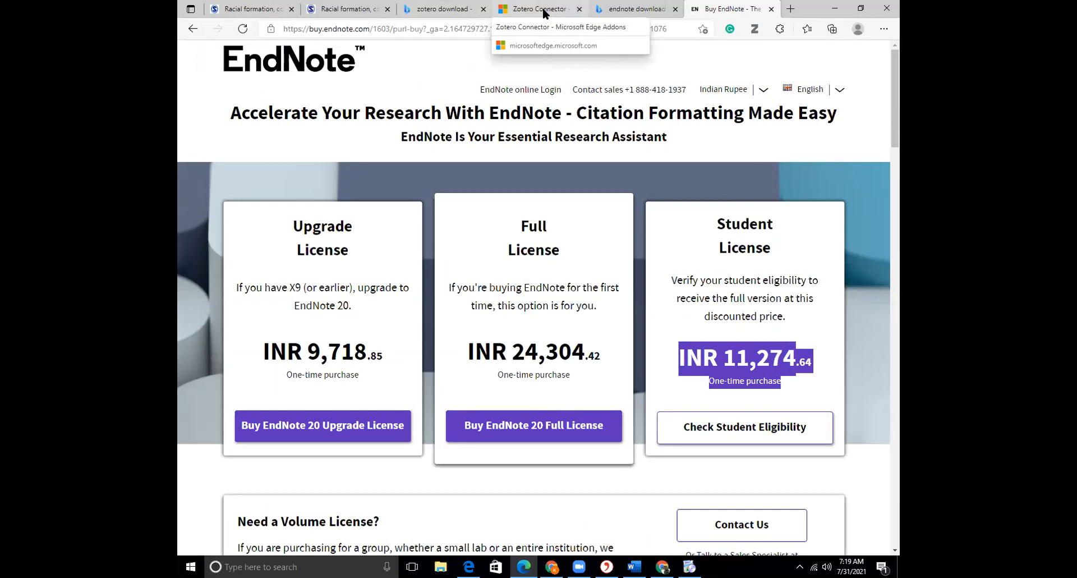
# Go to the Zotero Connector add-on page and dismiss its feedback prompt
pyautogui.click(465, 13)
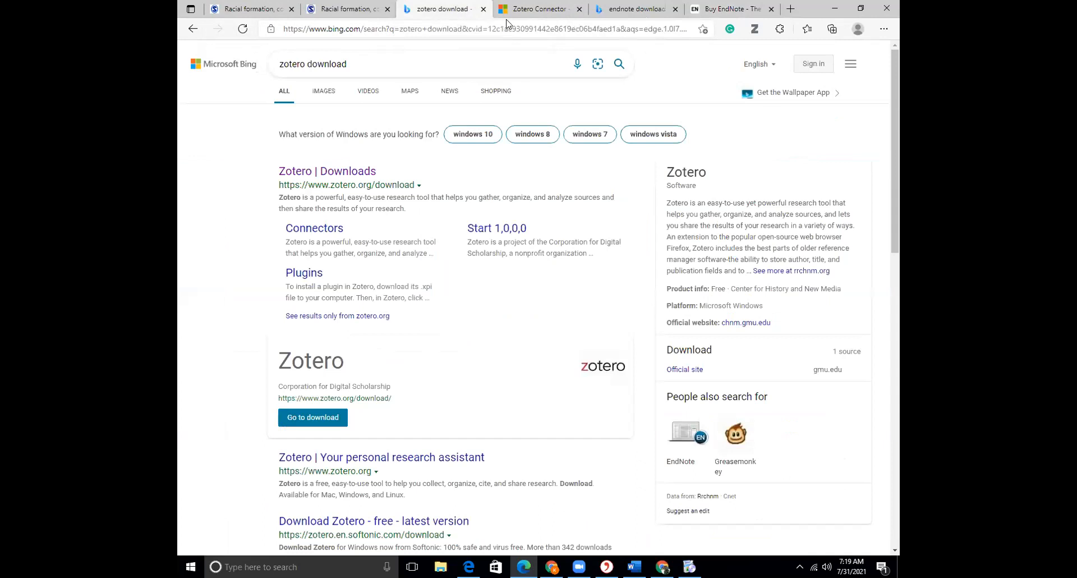
pyautogui.click(517, 9)
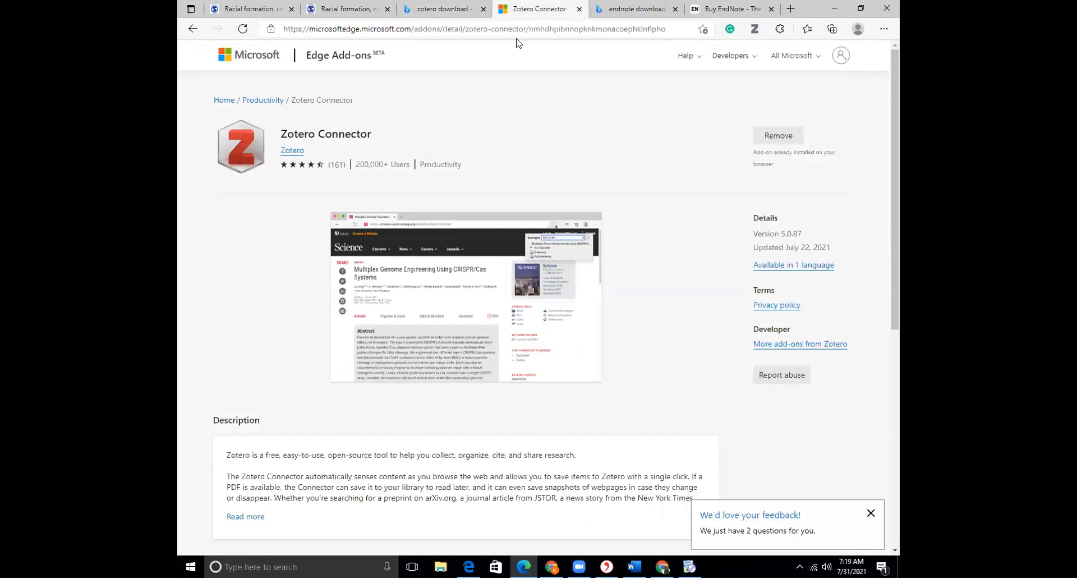
pyautogui.click(870, 513)
pyautogui.scroll(-5, 567, 359)
pyautogui.scroll(-2, 566, 359)
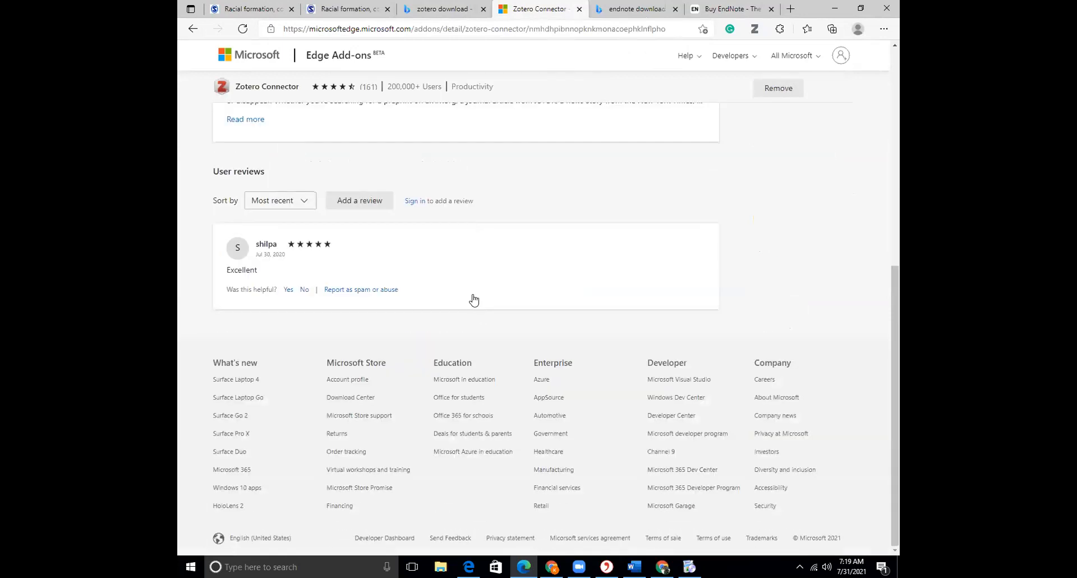
pyautogui.scroll(7, 473, 303)
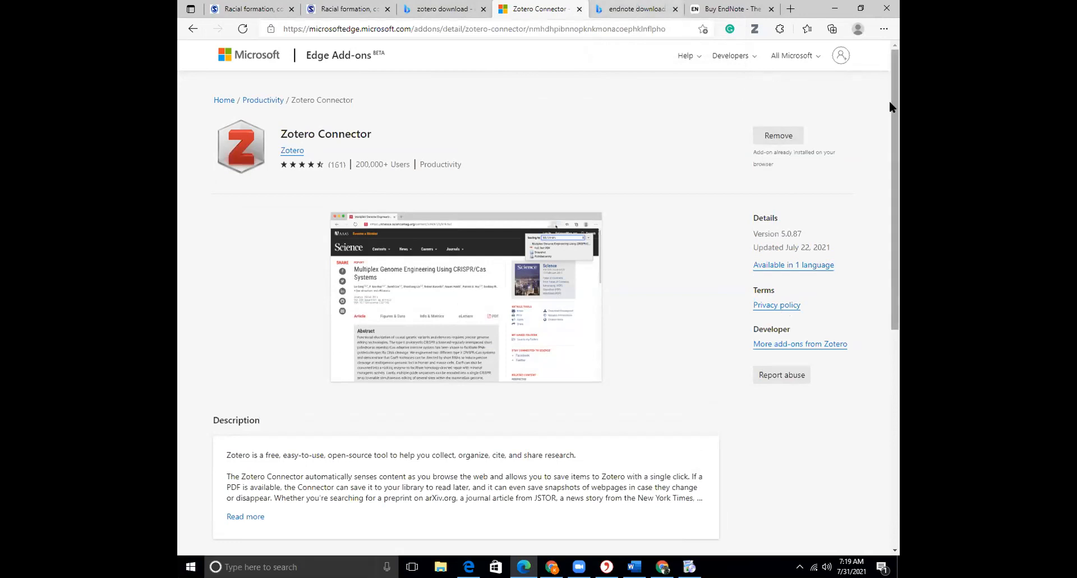
# Check Edge's extensions list, then return to the zotero download search results
pyautogui.click(779, 29)
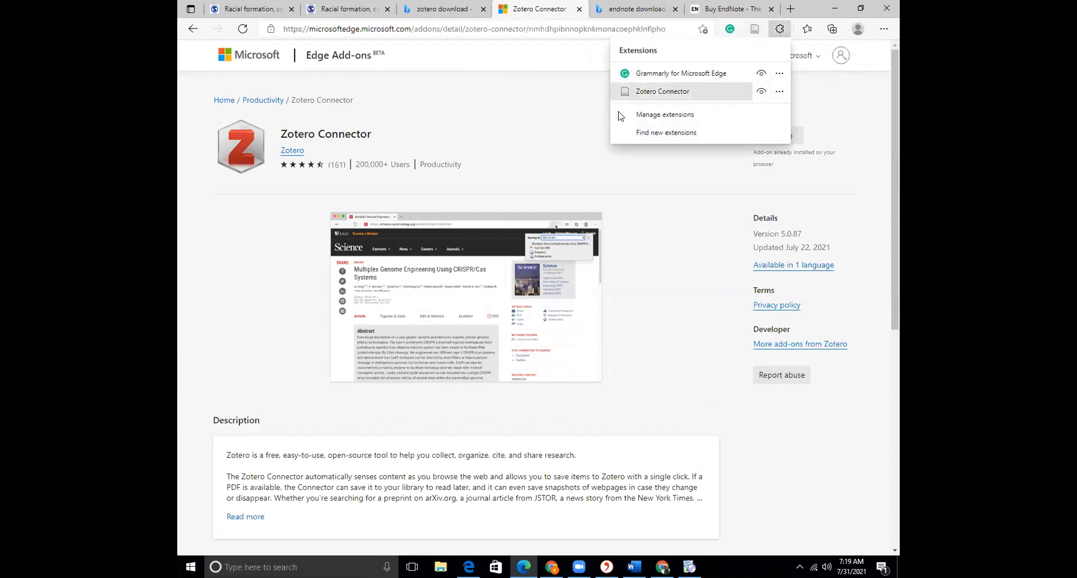
pyautogui.click(561, 145)
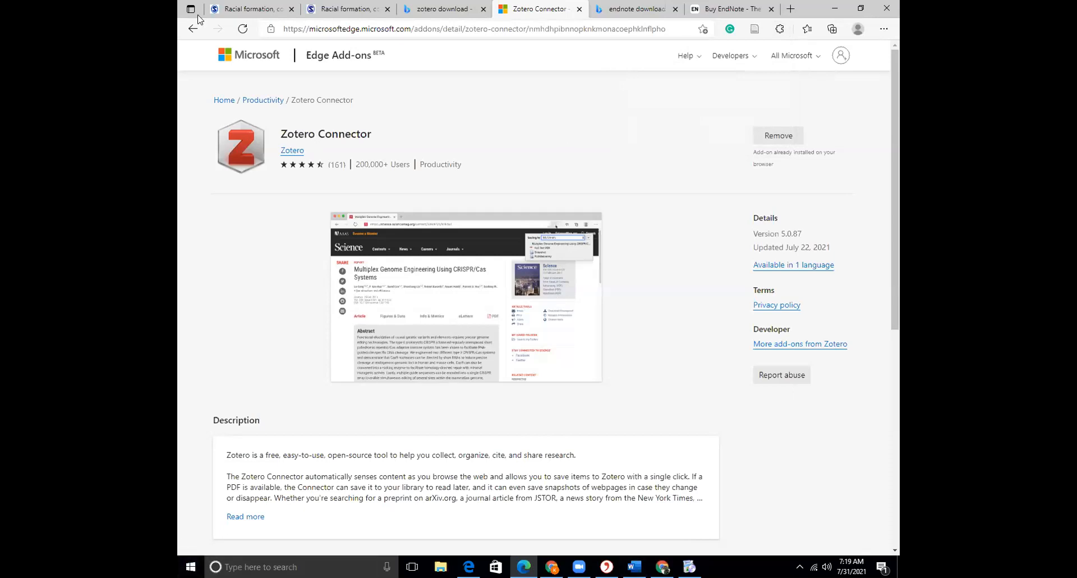
pyautogui.click(422, 8)
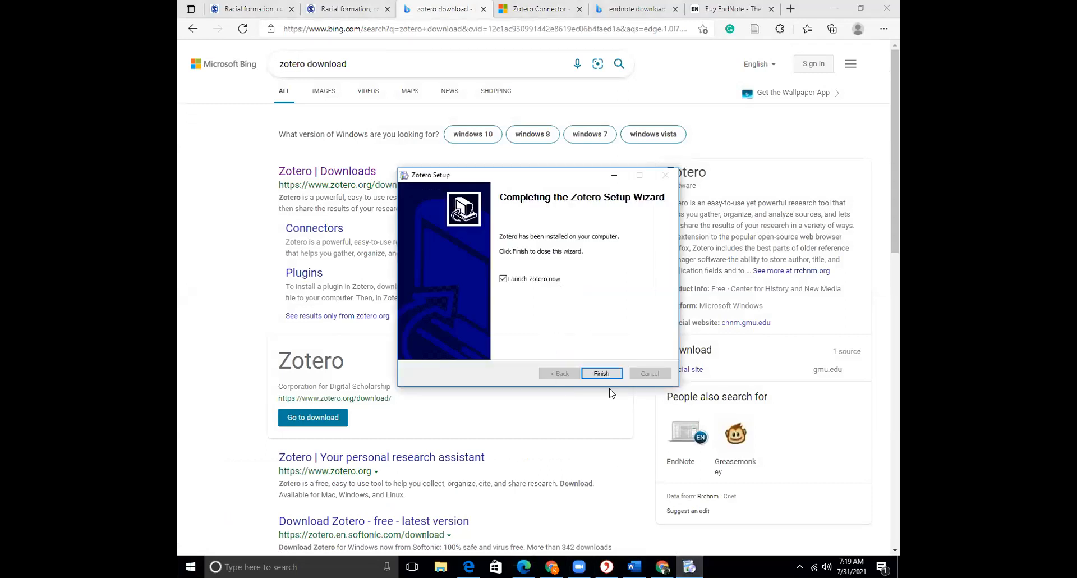
# Finish Zotero setup, add the Zotero Connector to Chrome from zotero.org/start, and bring Zotero forward
pyautogui.click(600, 373)
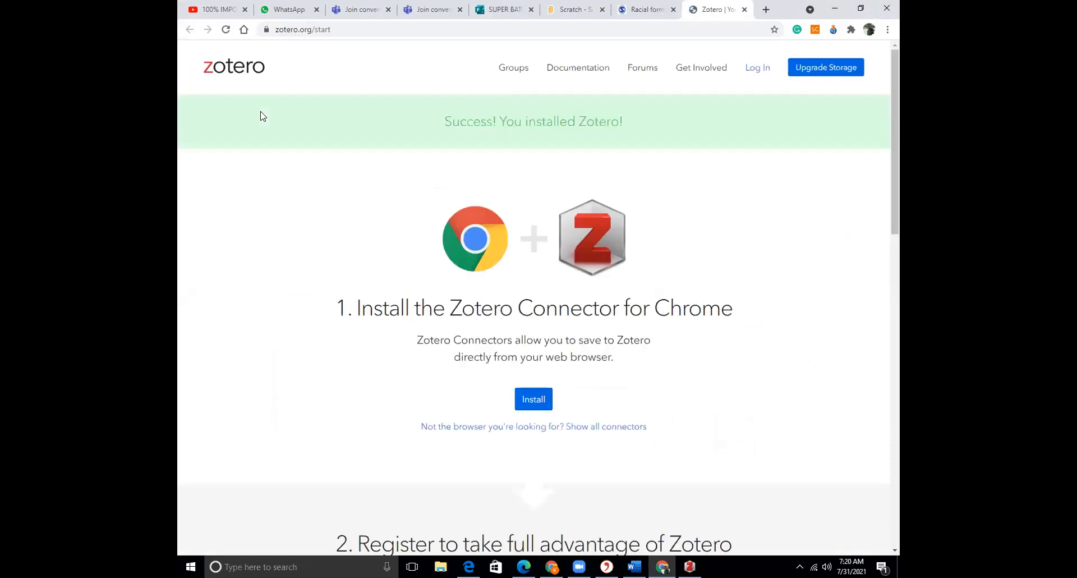
pyautogui.click(537, 400)
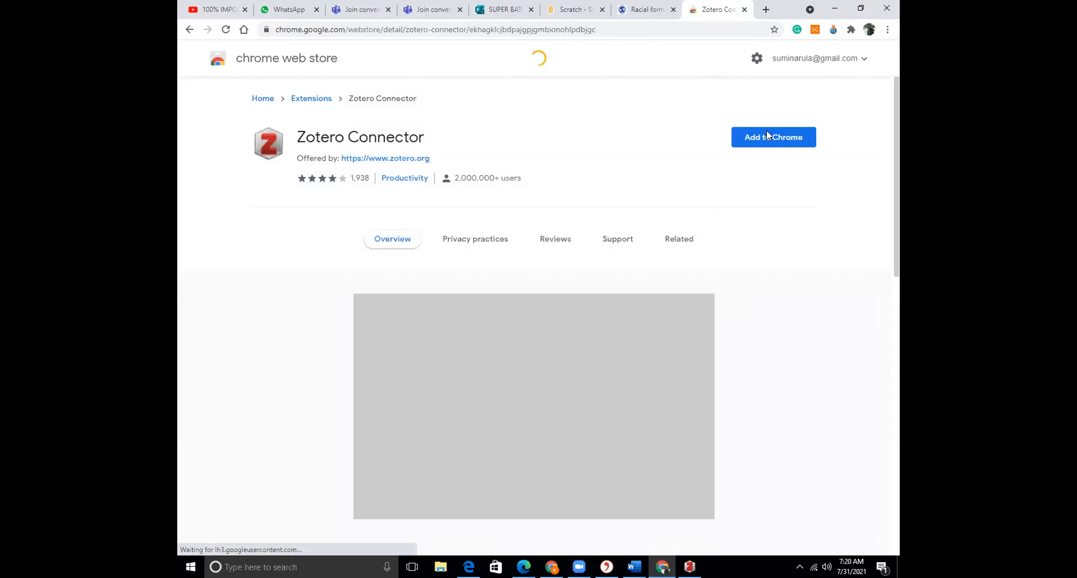
pyautogui.click(766, 133)
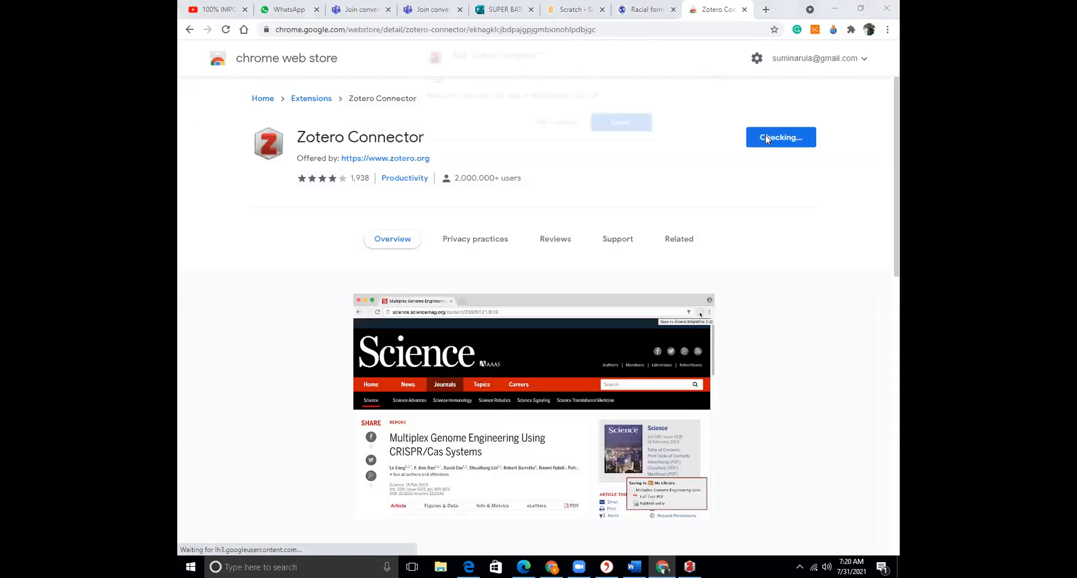
pyautogui.click(552, 123)
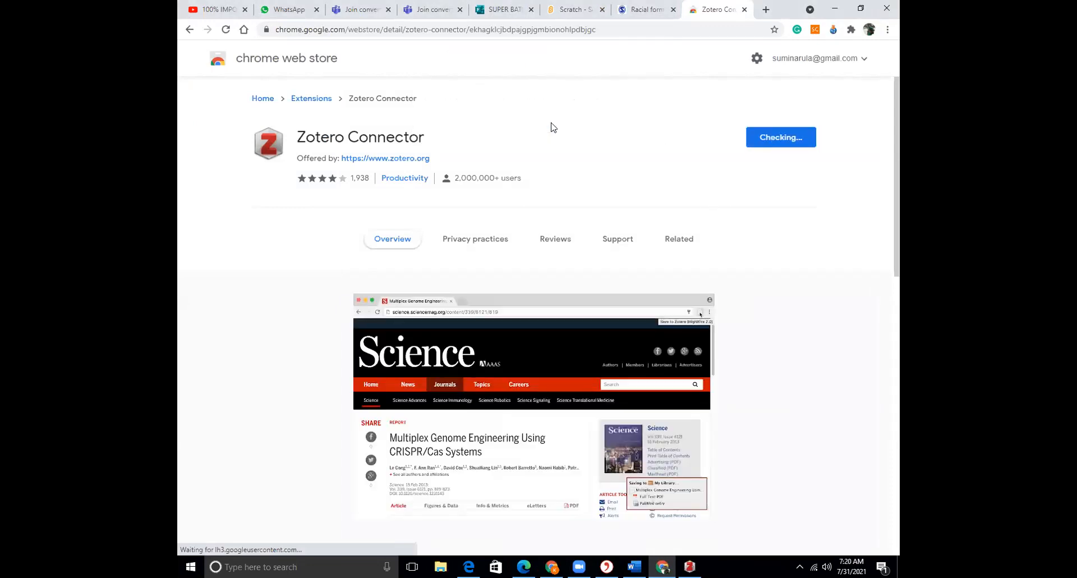
pyautogui.click(689, 567)
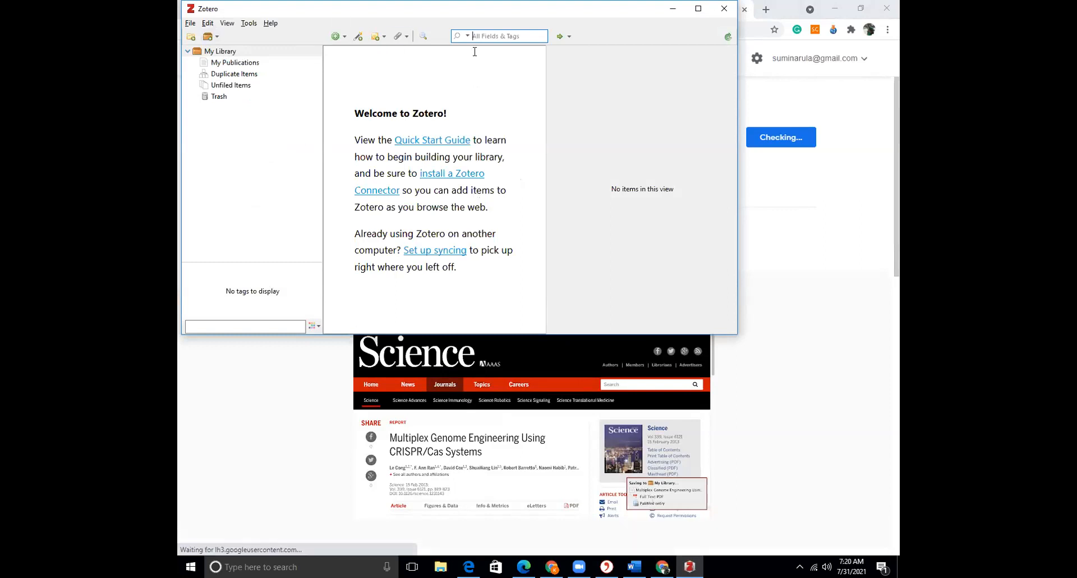
# Add an empty journal article item in Zotero and browse its File, Edit and View menus
pyautogui.click(343, 37)
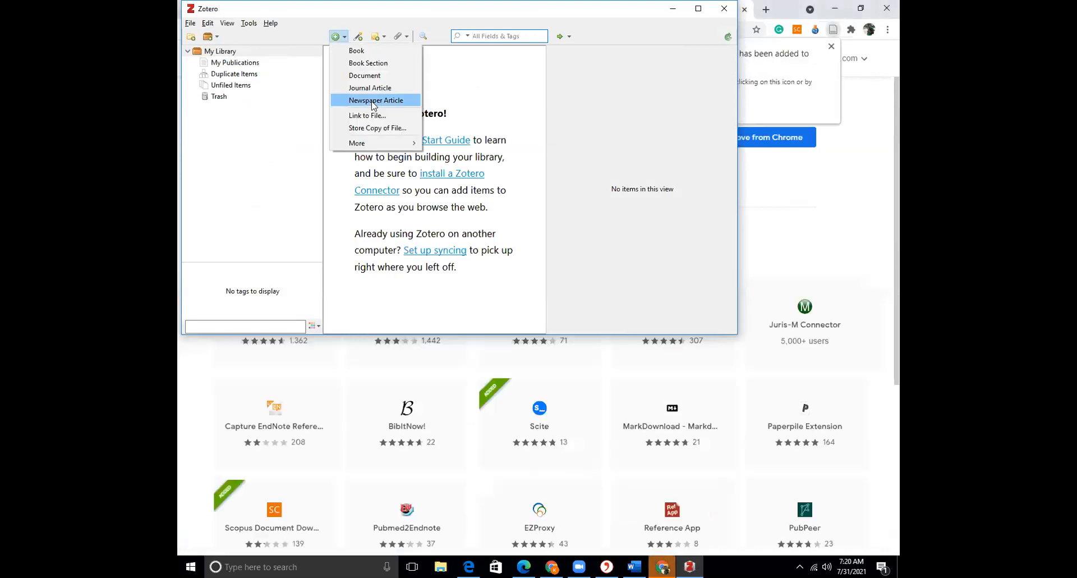
pyautogui.click(370, 87)
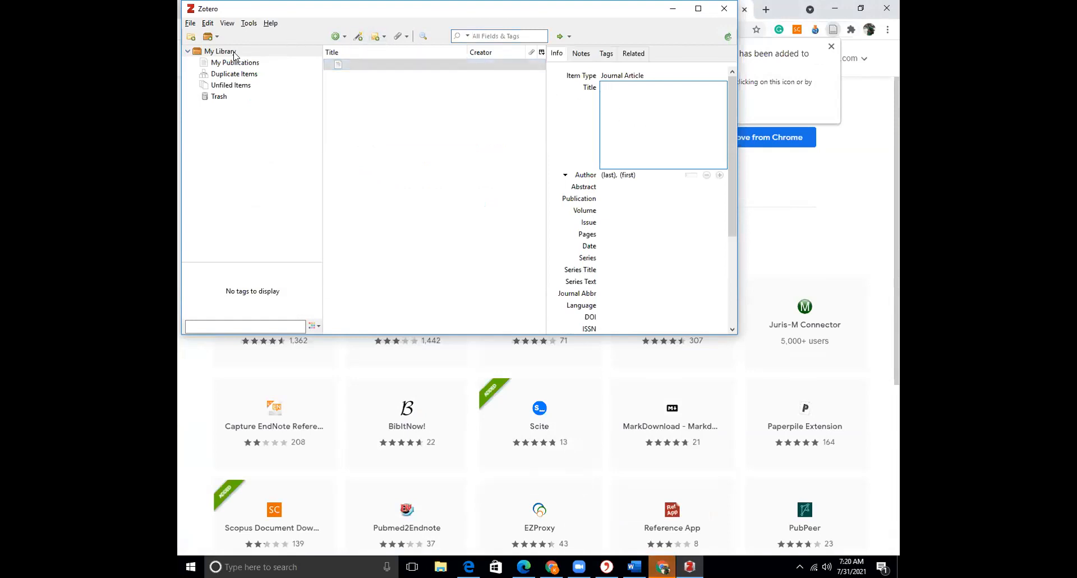
pyautogui.click(190, 24)
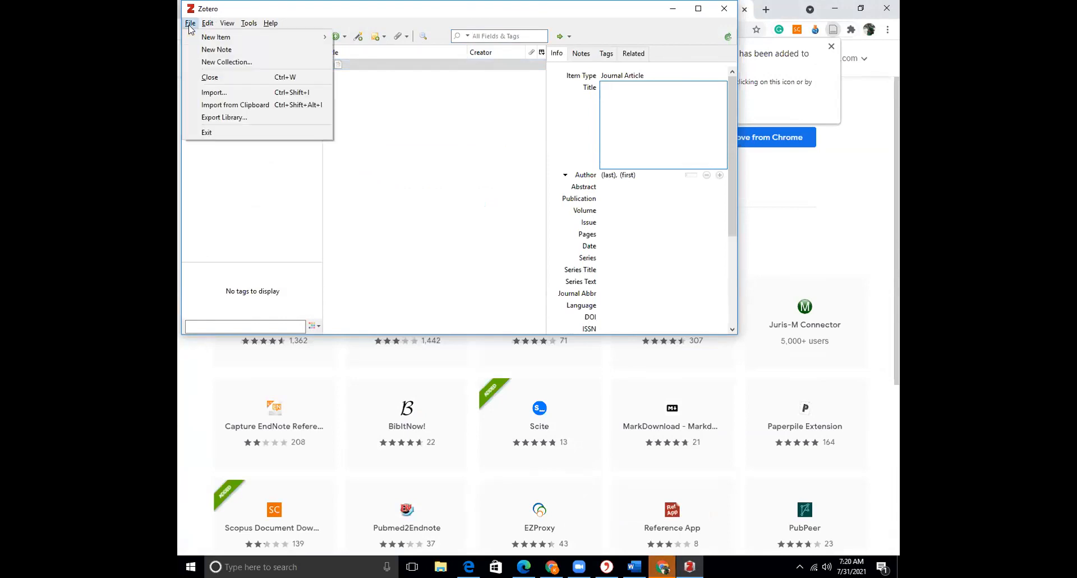
pyautogui.click(208, 24)
pyautogui.moveTo(194, 25)
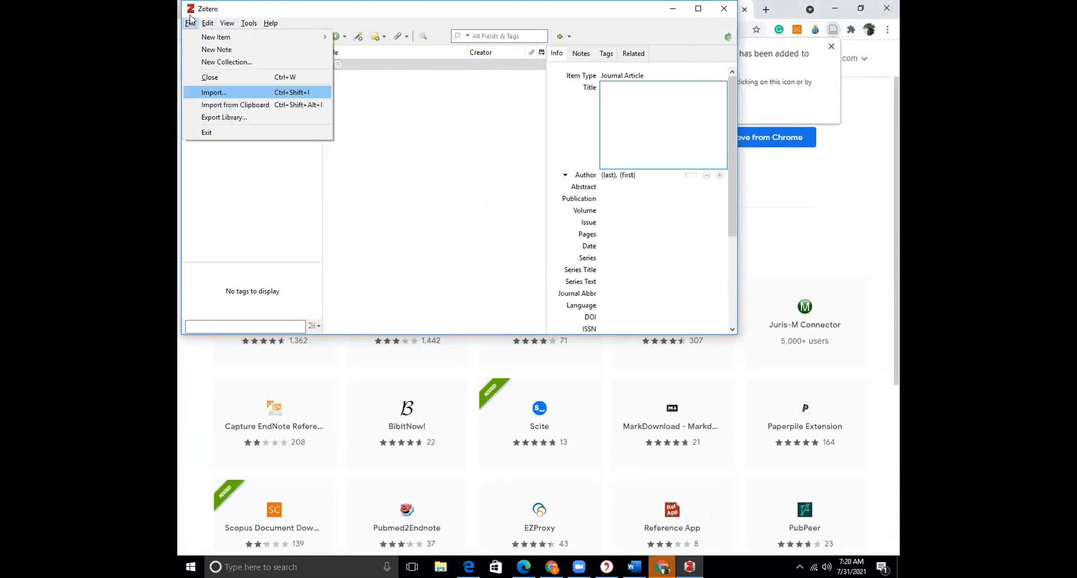
pyautogui.click(190, 23)
pyautogui.click(208, 23)
# Display the empty My Library, then bring the Chrome Web Store page back to the front
pyautogui.moveTo(226, 26)
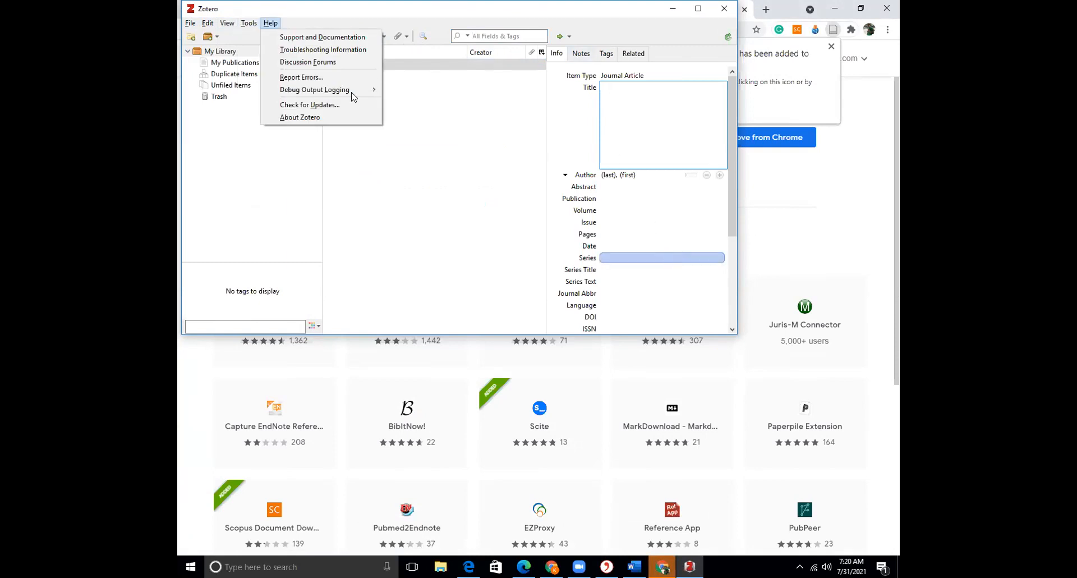
pyautogui.click(186, 92)
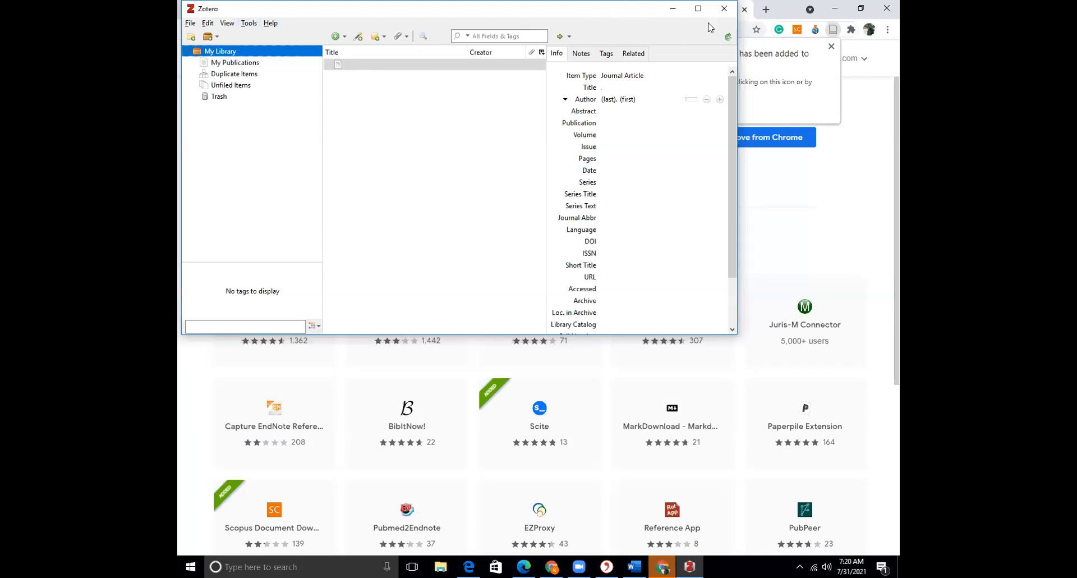
pyautogui.click(831, 54)
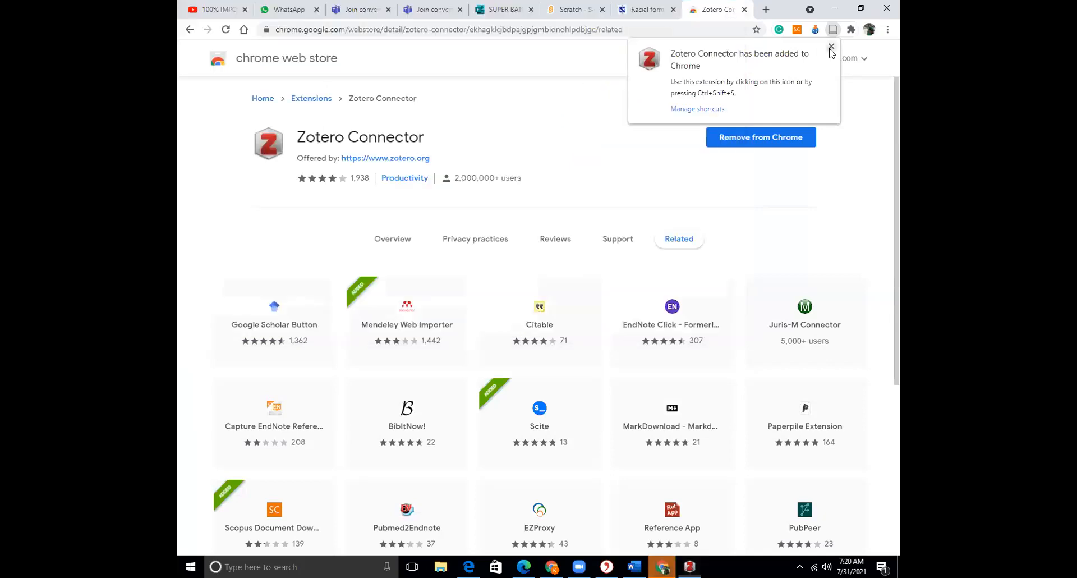
# Glance over the SAGE article tab, then search Google for 'turnitin.com quiz' in a new tab
pyautogui.click(645, 10)
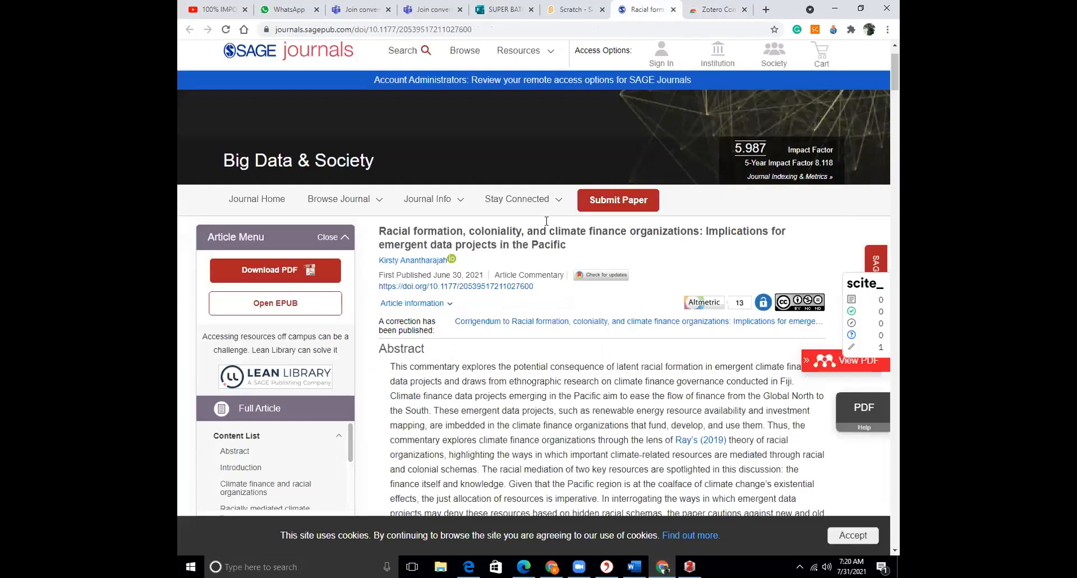
pyautogui.scroll(-1, 546, 221)
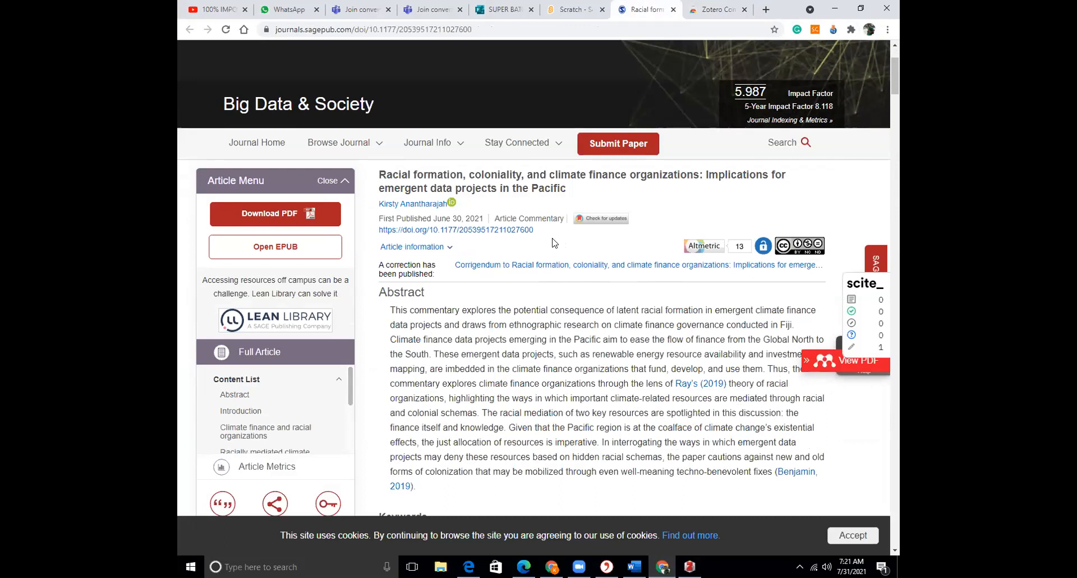
pyautogui.click(766, 10)
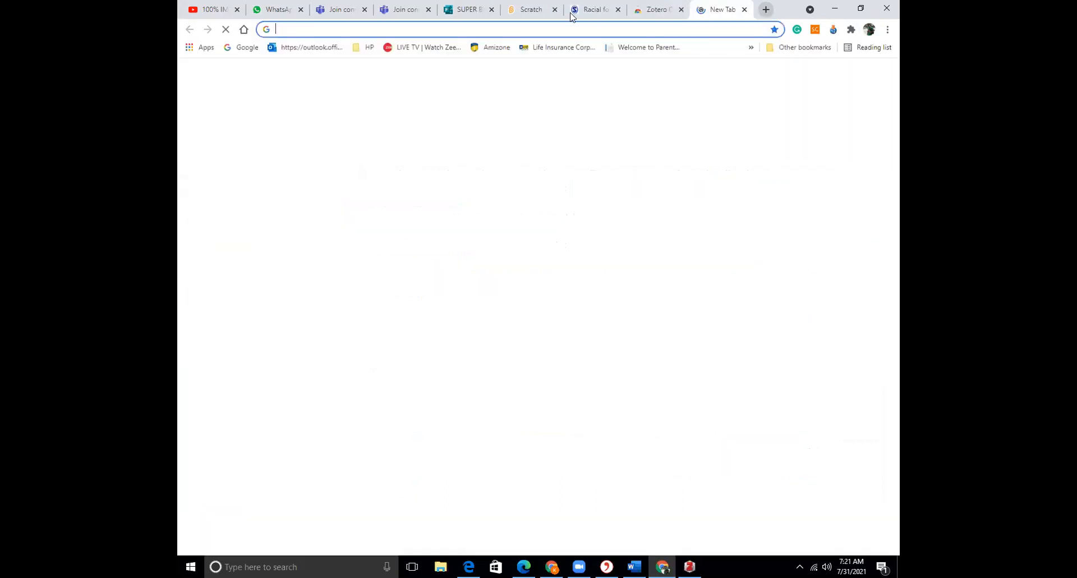
pyautogui.write('tur')
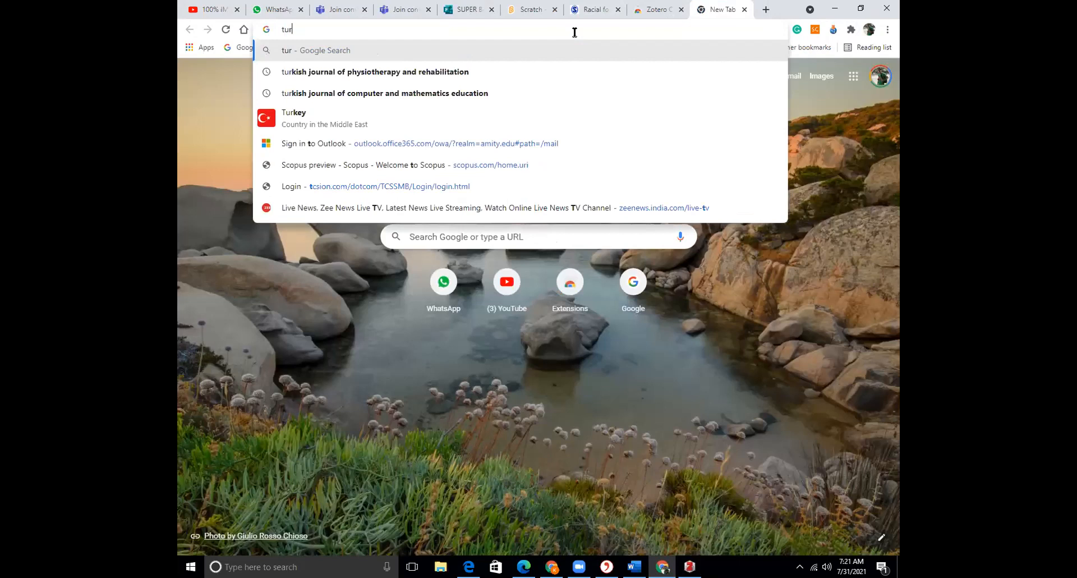
pyautogui.write('n')
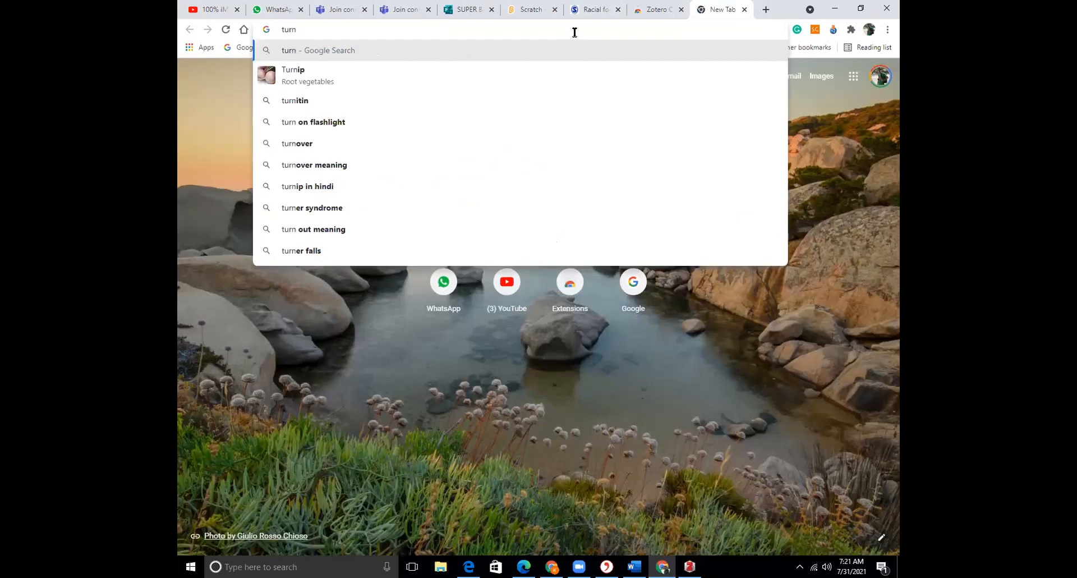
pyautogui.write('itin')
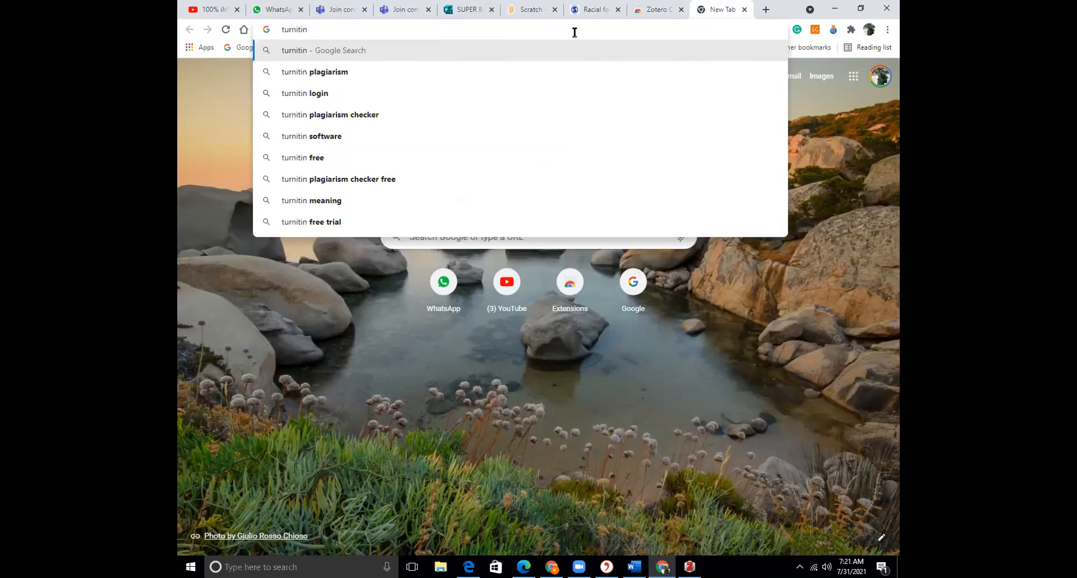
pyautogui.write('.com')
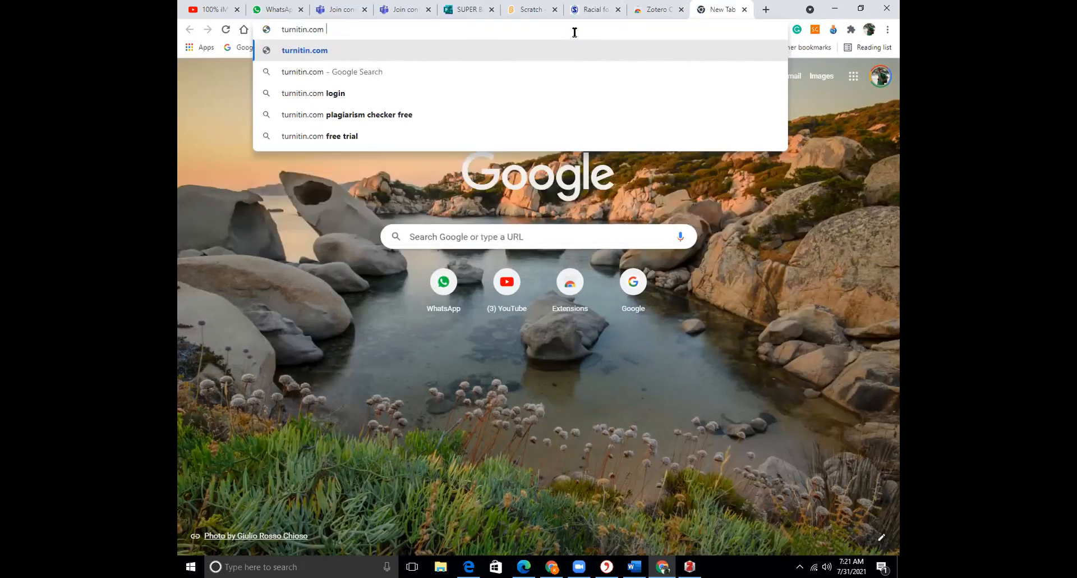
pyautogui.write(' qu')
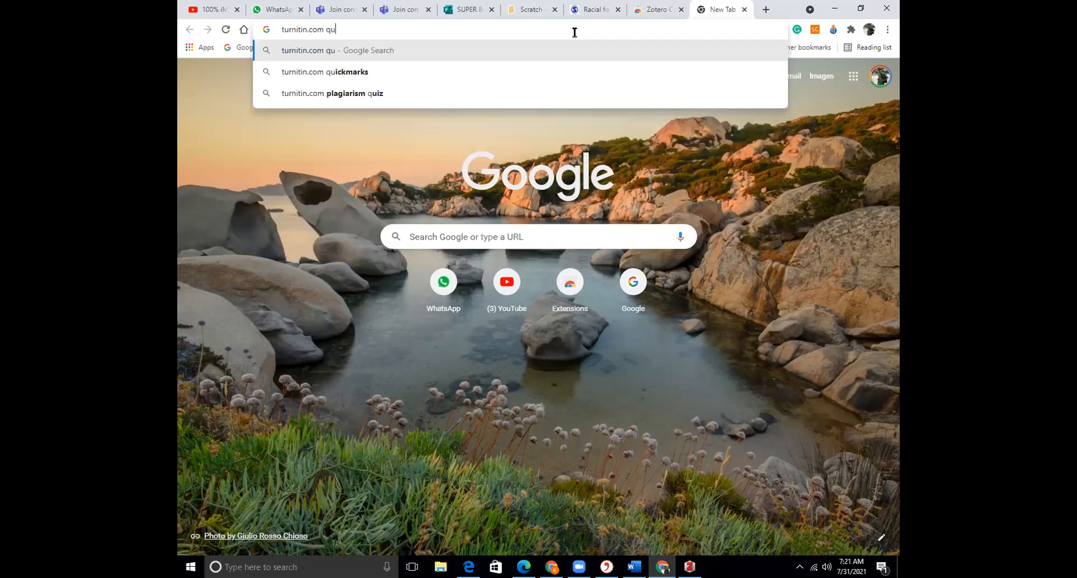
pyautogui.write('iz')
pyautogui.press('Return')
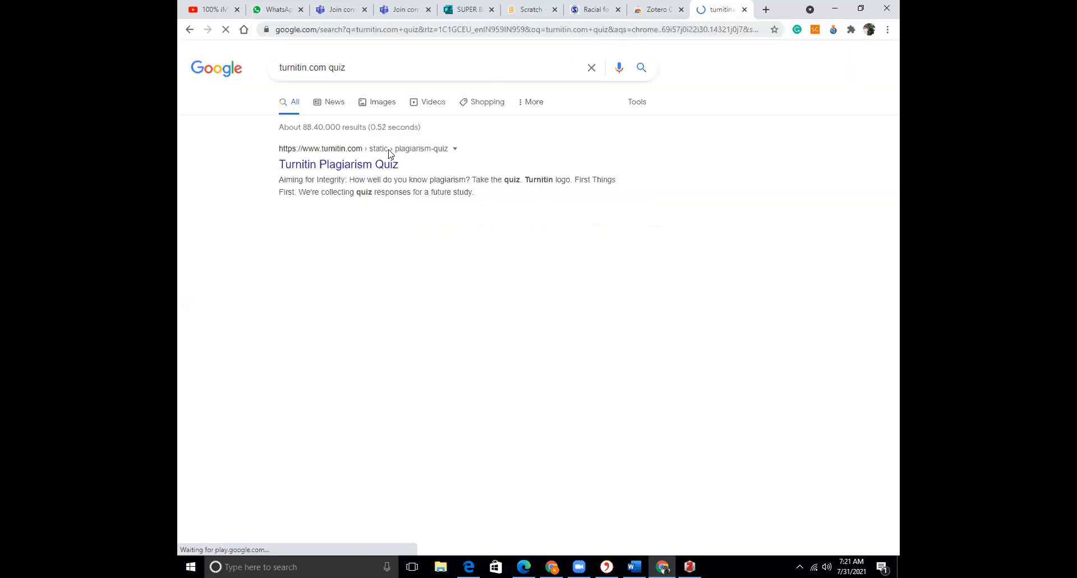
# Open the Turnitin Plagiarism Quiz result, start the quiz past its consent screen, and launch Word
pyautogui.click(382, 165)
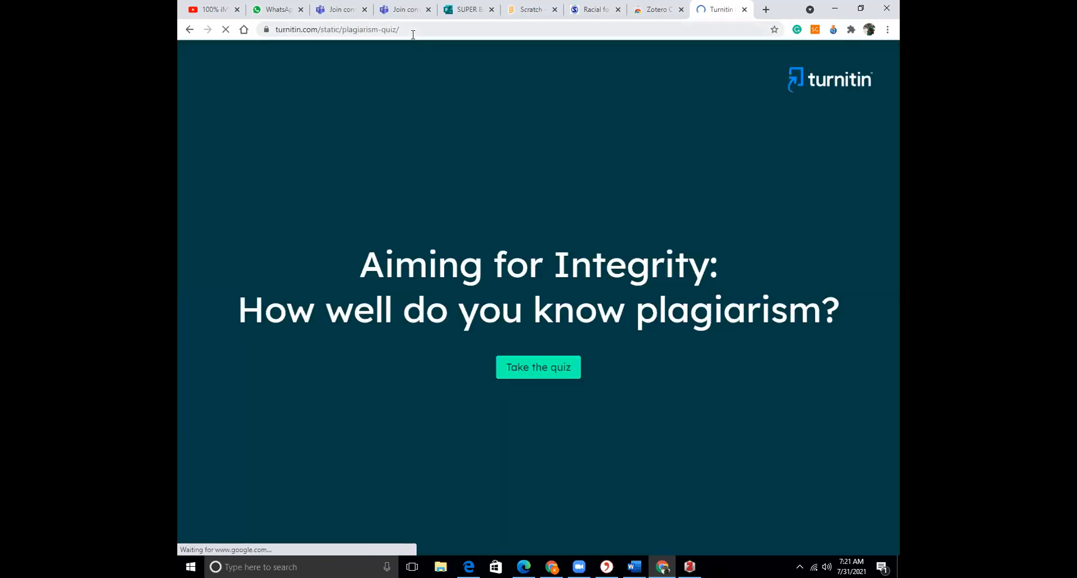
pyautogui.click(413, 34)
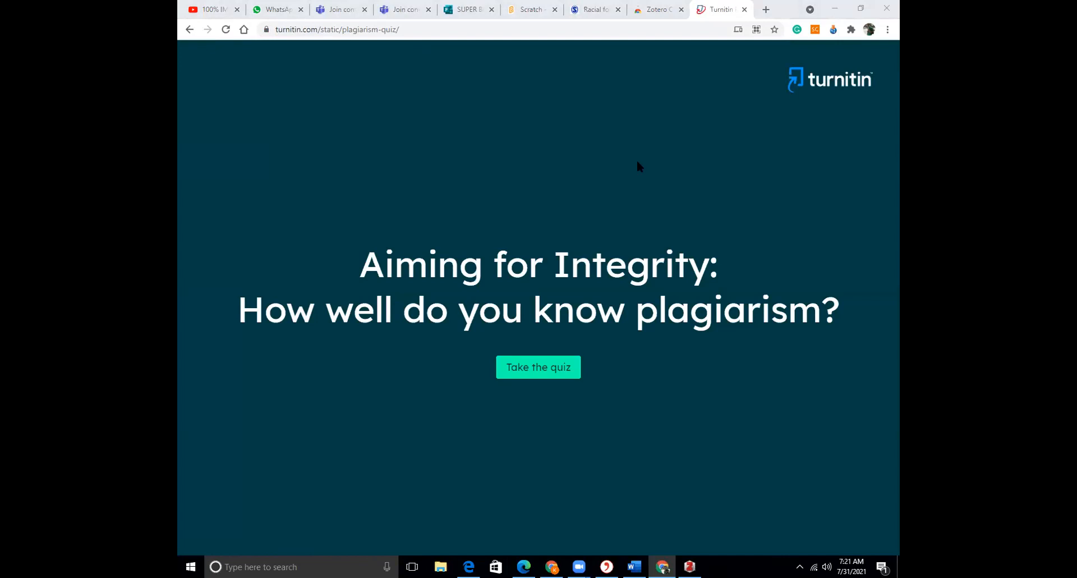
pyautogui.click(547, 375)
pyautogui.click(543, 386)
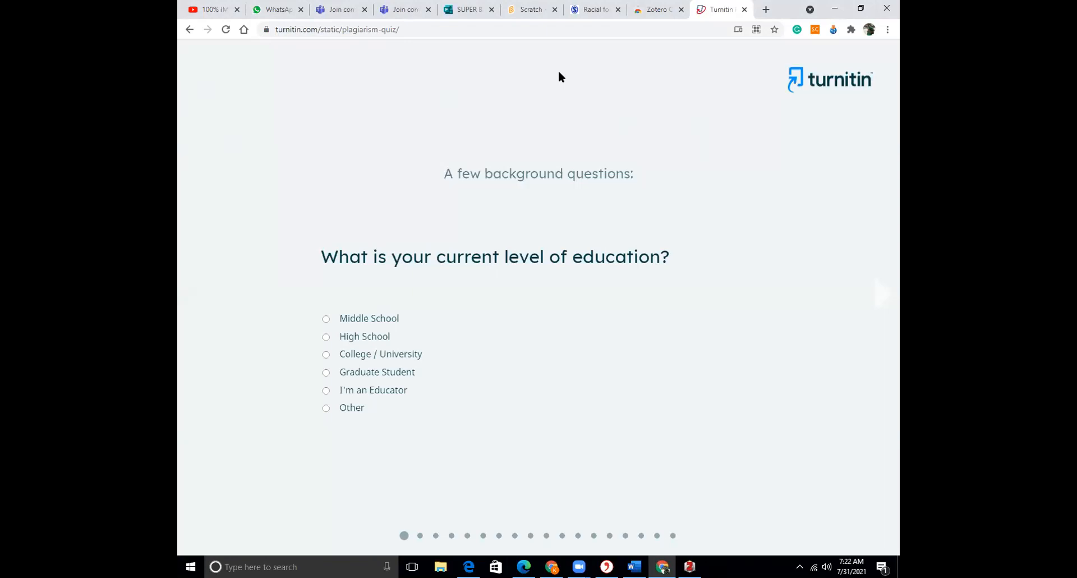
pyautogui.click(633, 566)
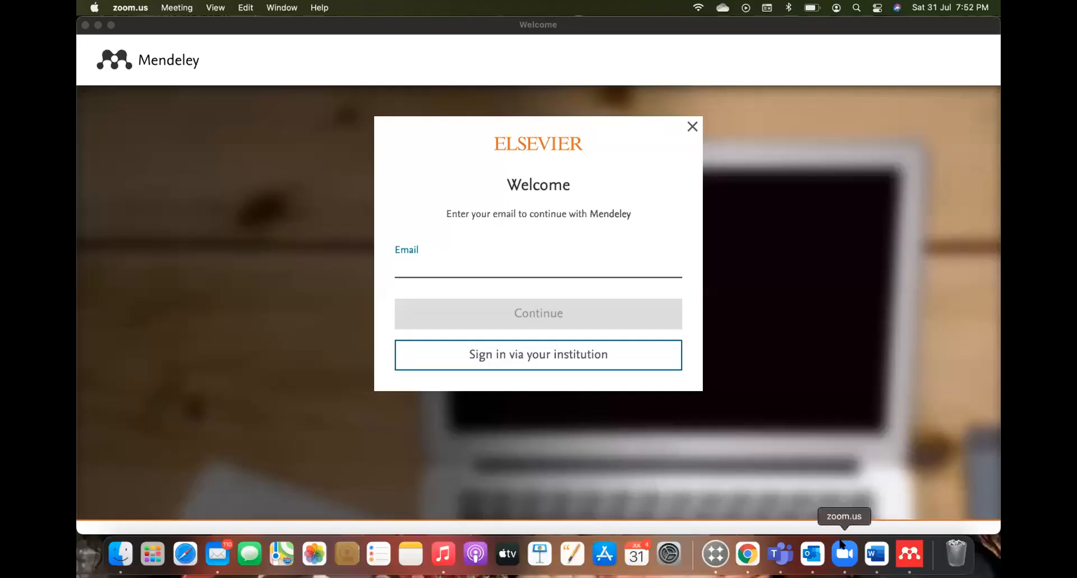
# Switch to the Word document showing three Mendeley Cite citations and the APA bibliography
pyautogui.click(877, 554)
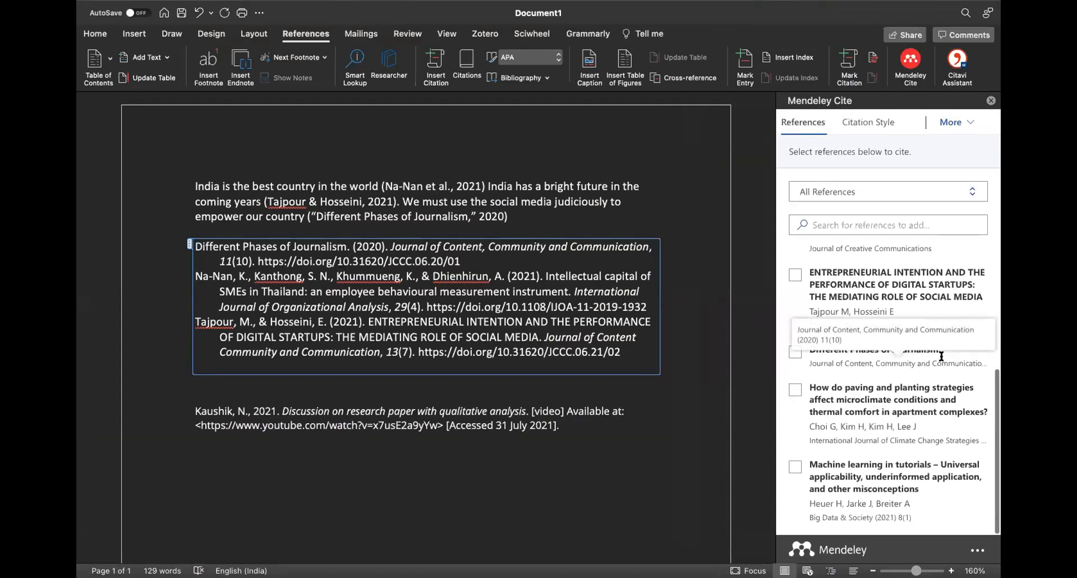
pyautogui.scroll(5, 942, 356)
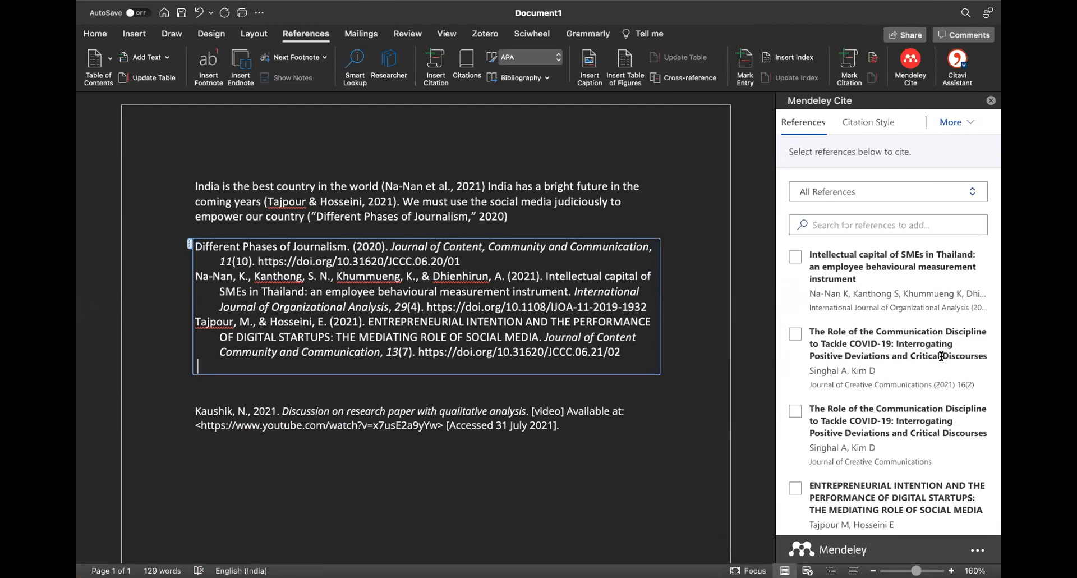
pyautogui.scroll(-5, 942, 357)
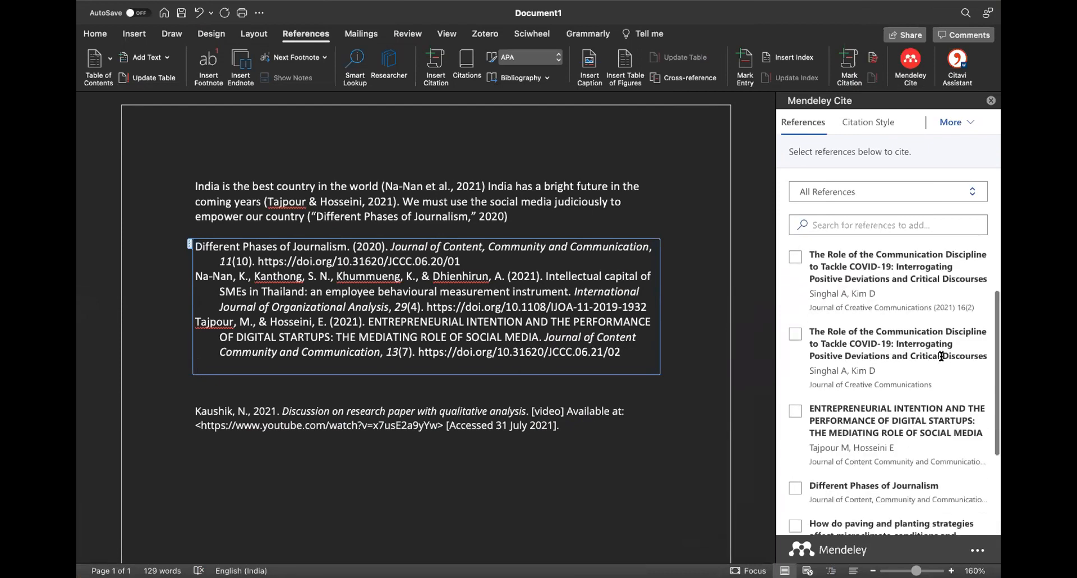
pyautogui.scroll(6, 941, 356)
pyautogui.scroll(-1, 941, 357)
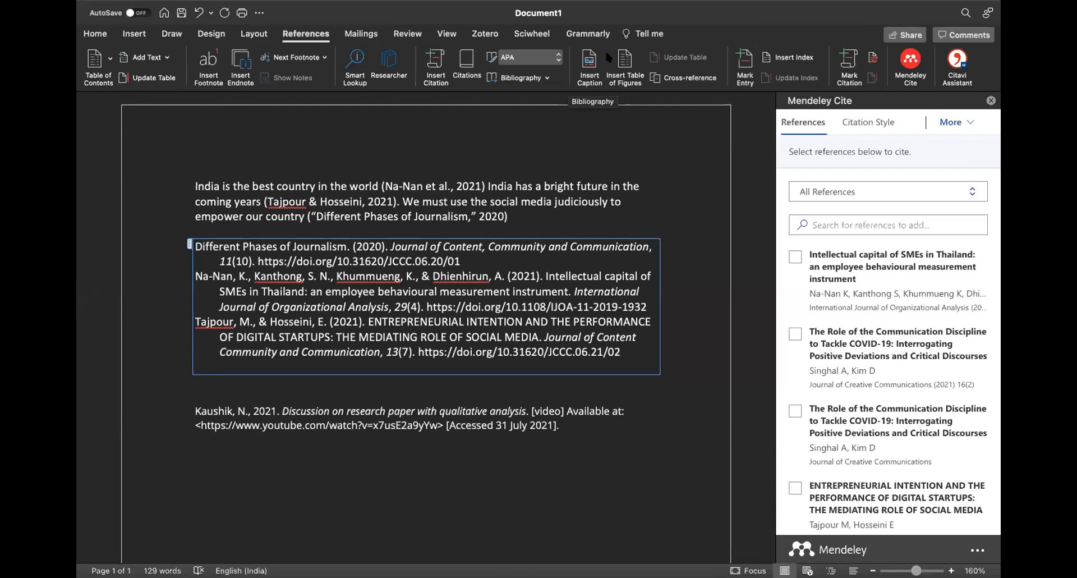
pyautogui.moveTo(641, 575)
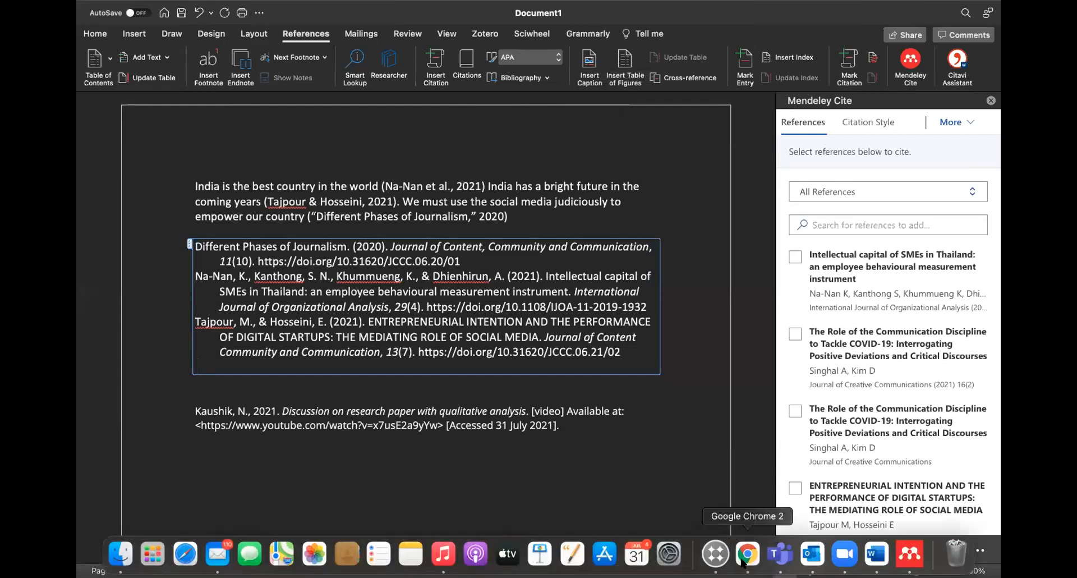
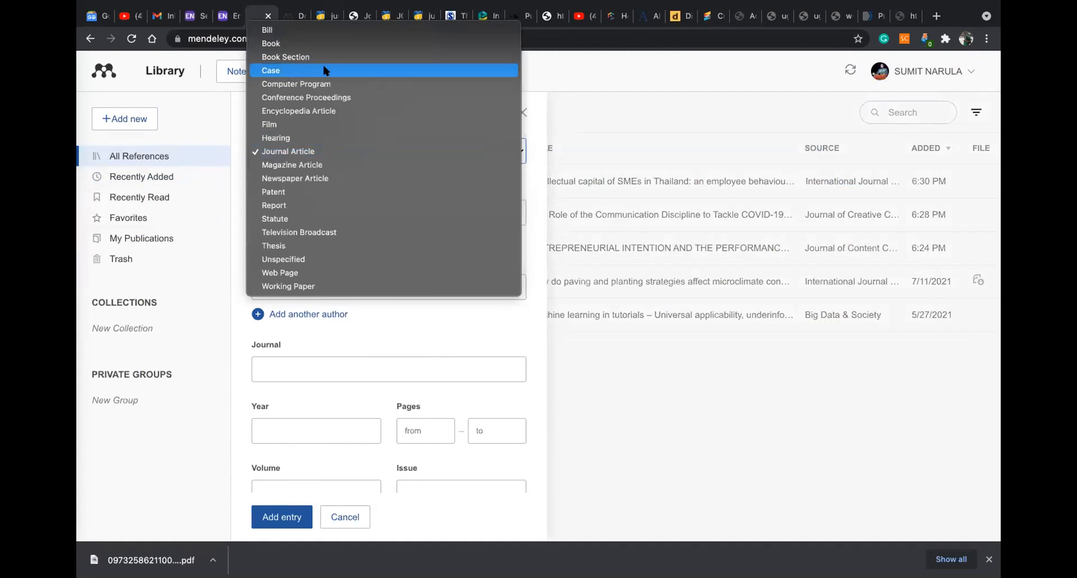
# Set the draft's reference type to Case, discard the manual form, and list the add-new options
pyautogui.click(325, 70)
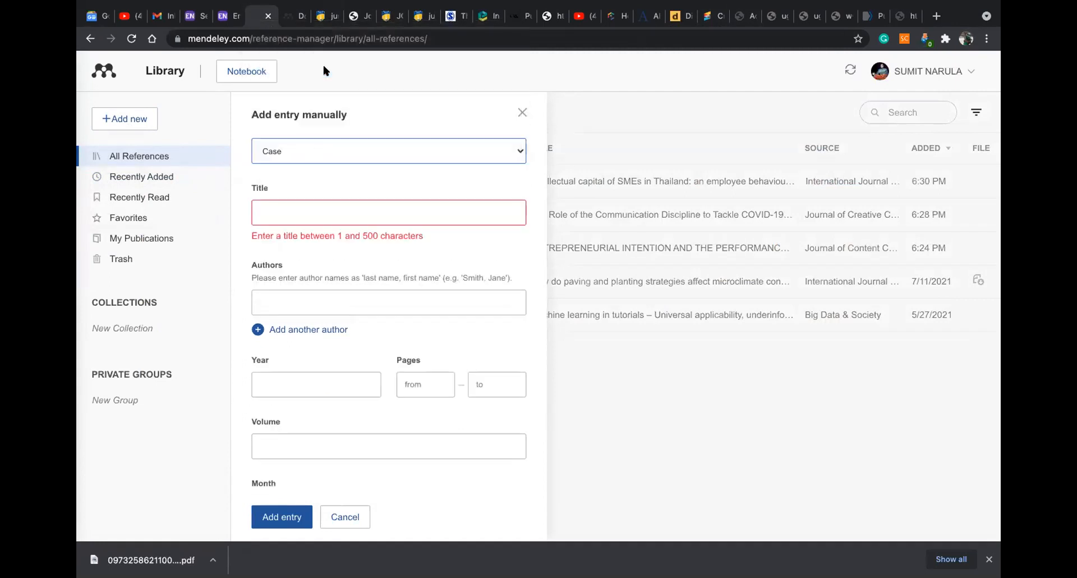
pyautogui.click(322, 211)
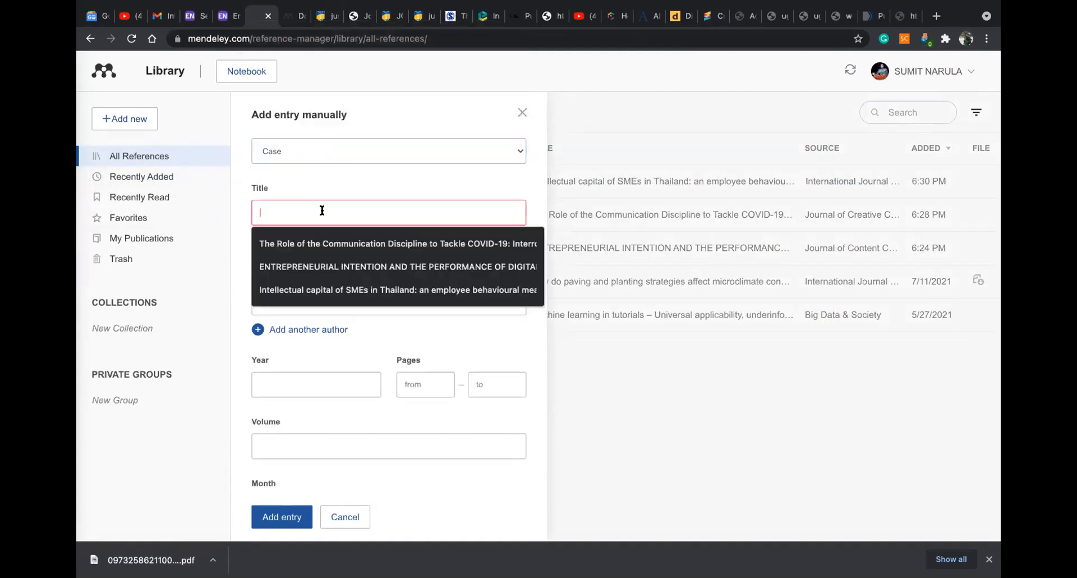
pyautogui.click(639, 362)
pyautogui.click(138, 116)
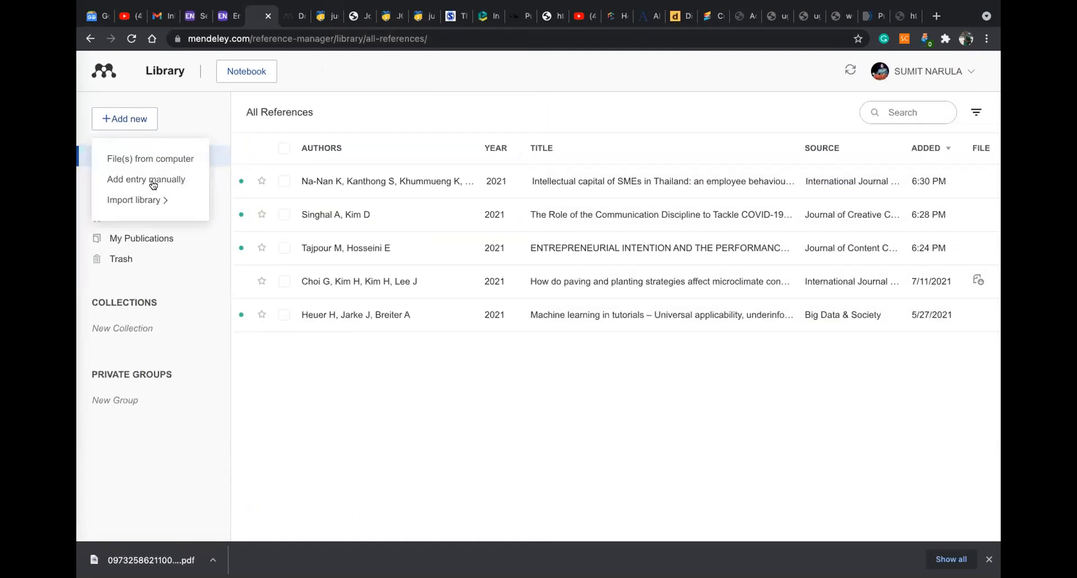
# Start a new manual entry with the reference type set to Case
pyautogui.click(152, 184)
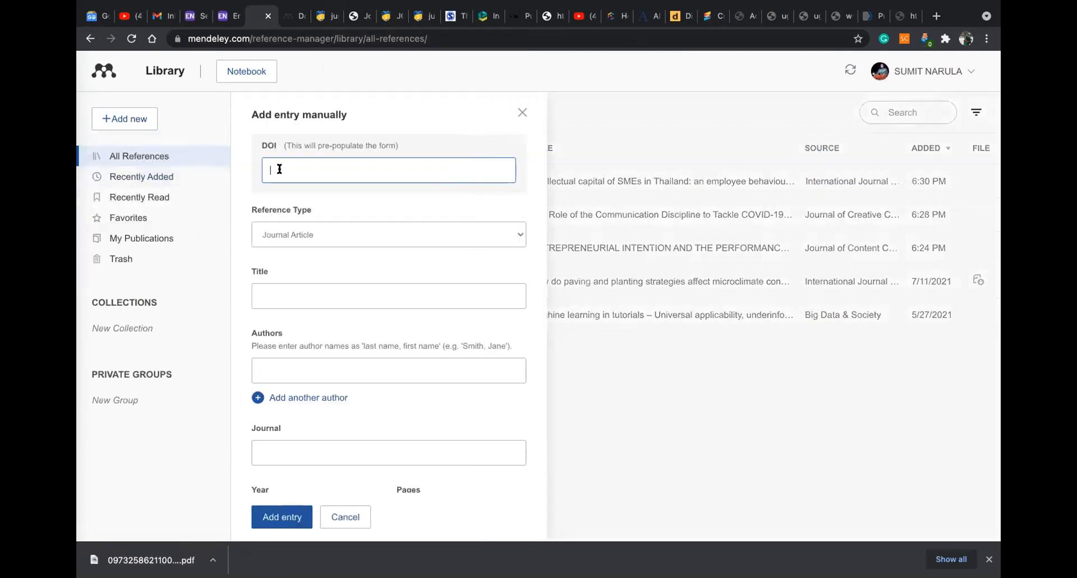
pyautogui.click(310, 233)
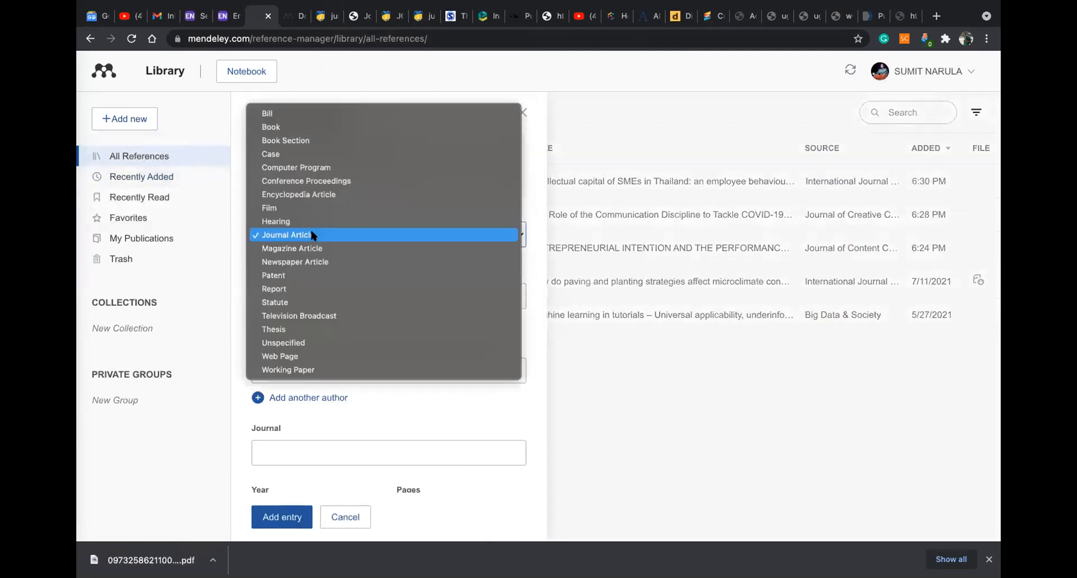
pyautogui.click(290, 158)
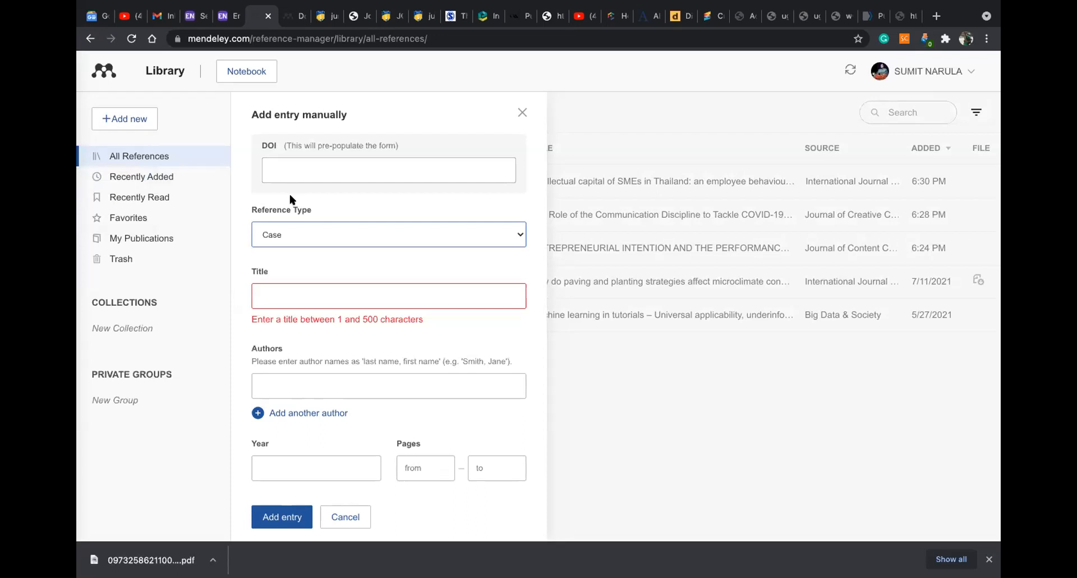
pyautogui.scroll(-1, 312, 303)
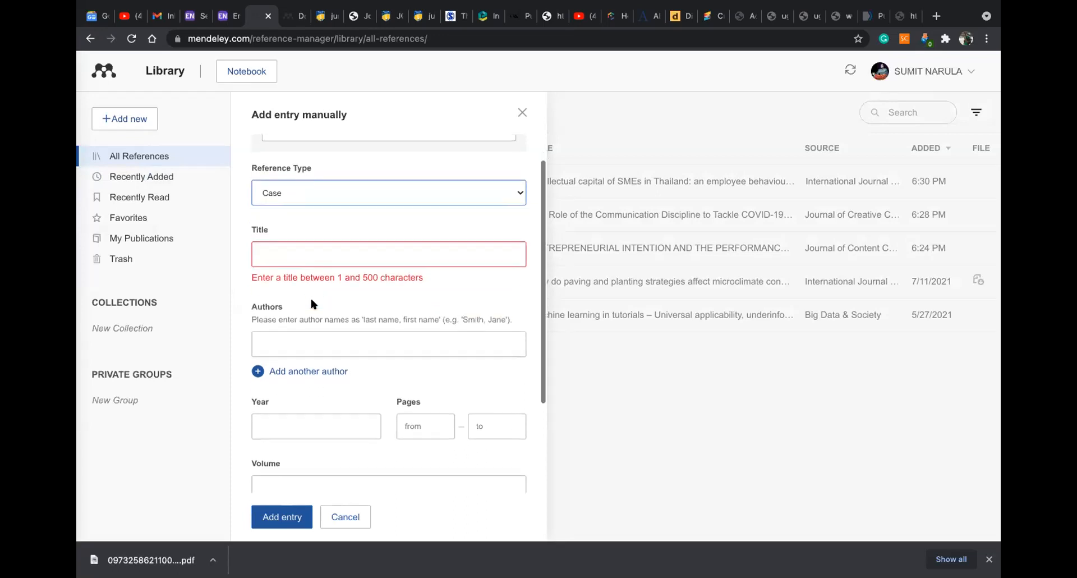
pyautogui.scroll(-5, 313, 306)
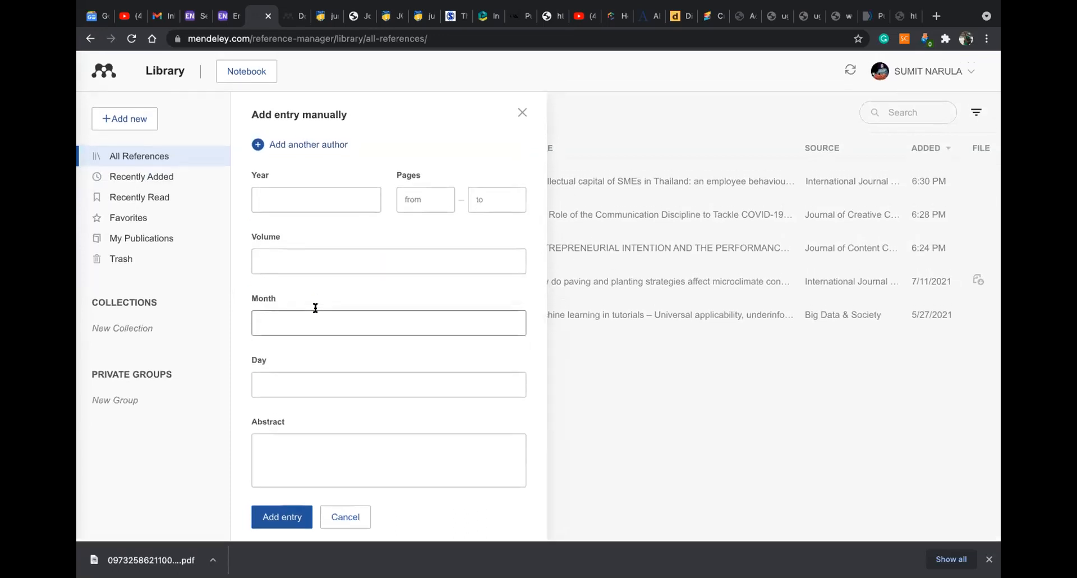
pyautogui.scroll(6, 316, 307)
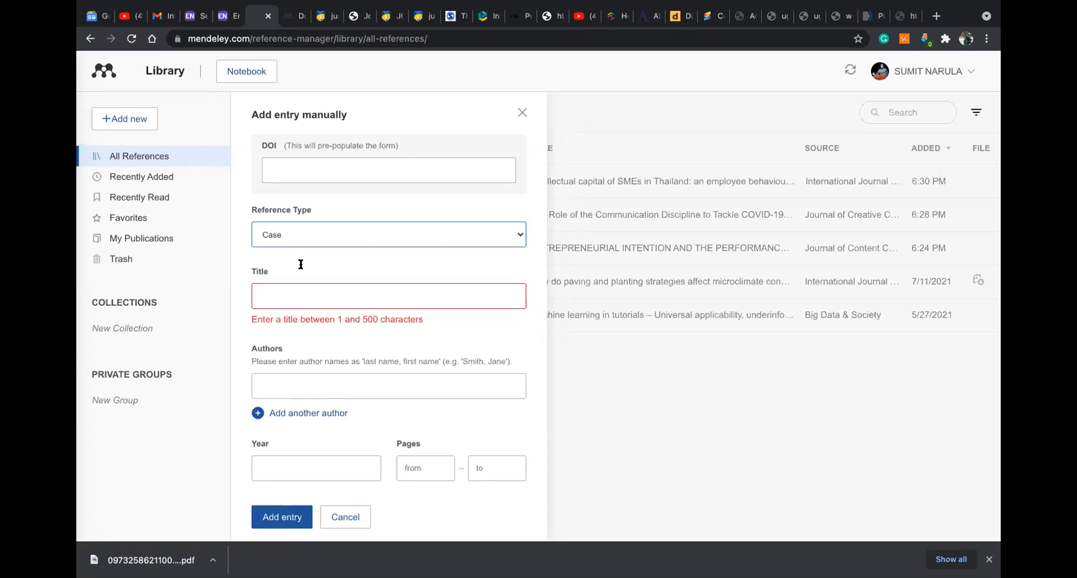
# Fill the title from a previously entered title, then delete it so the title is empty
pyautogui.click(297, 299)
pyautogui.click(300, 326)
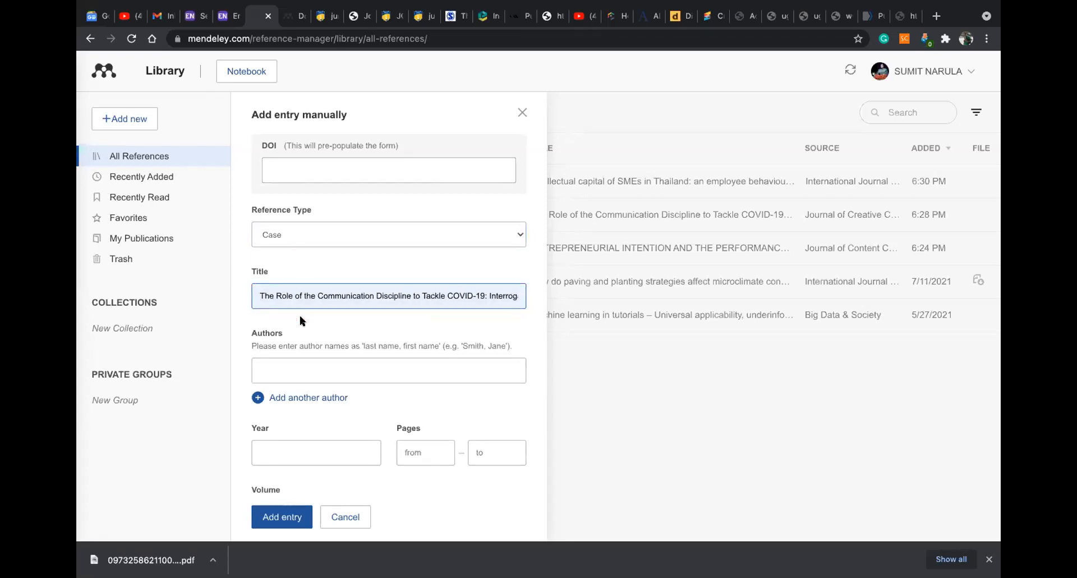
pyautogui.scroll(-1, 300, 320)
pyautogui.scroll(-2, 301, 321)
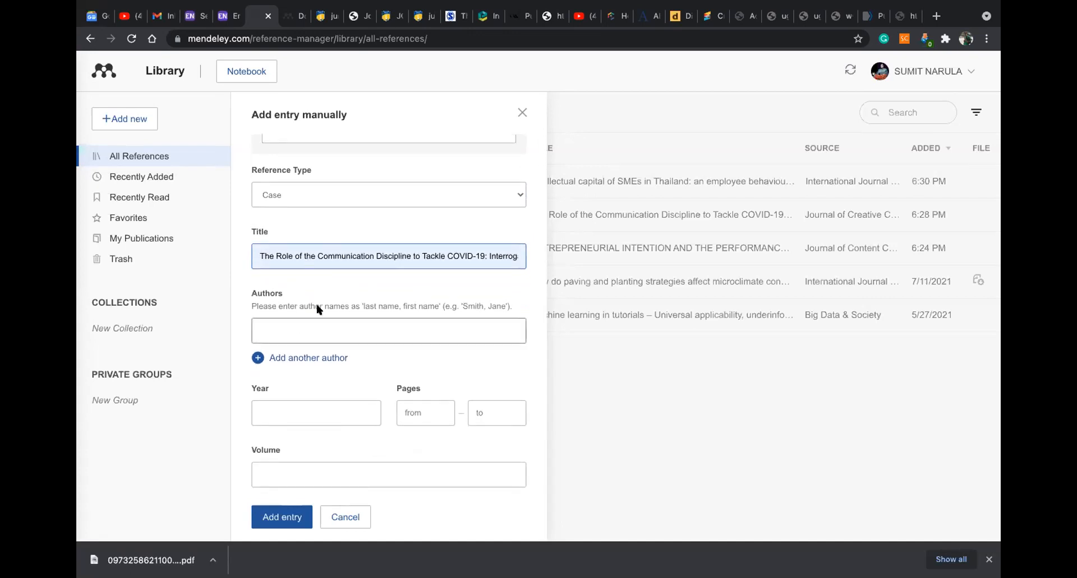
pyautogui.scroll(-5, 317, 309)
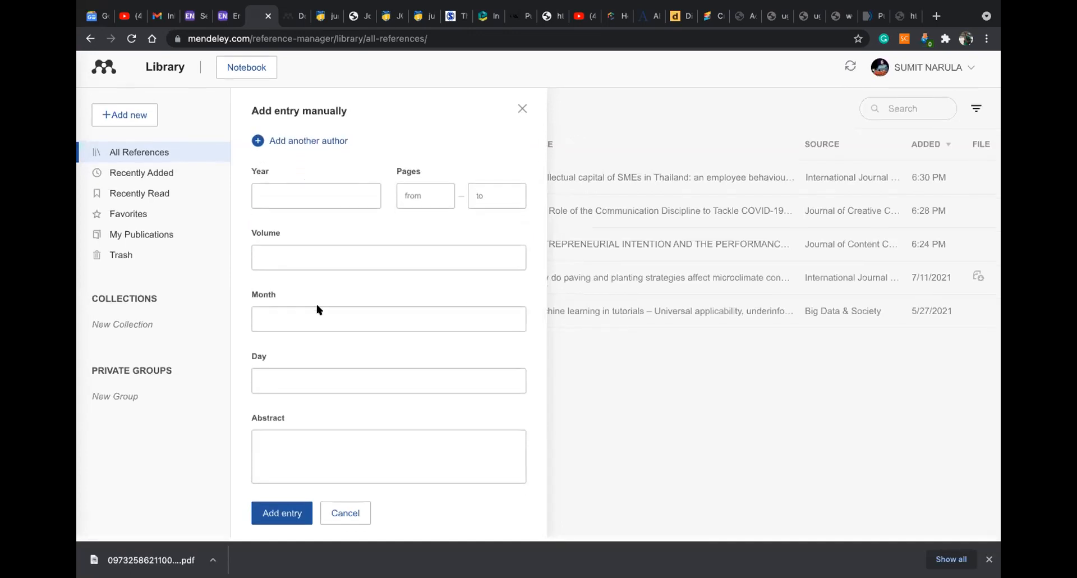
pyautogui.scroll(5, 317, 308)
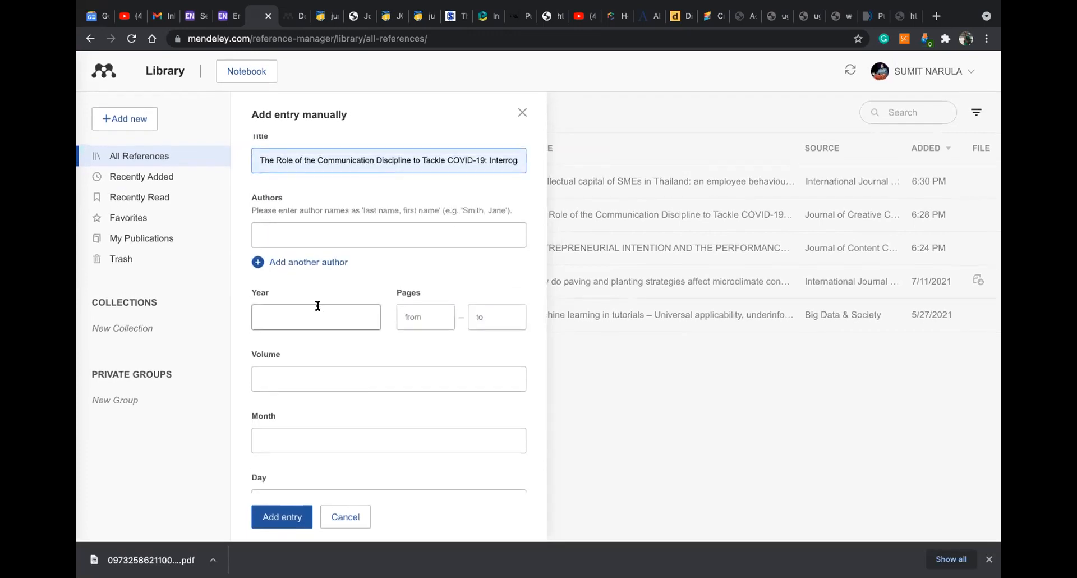
pyautogui.scroll(2, 317, 305)
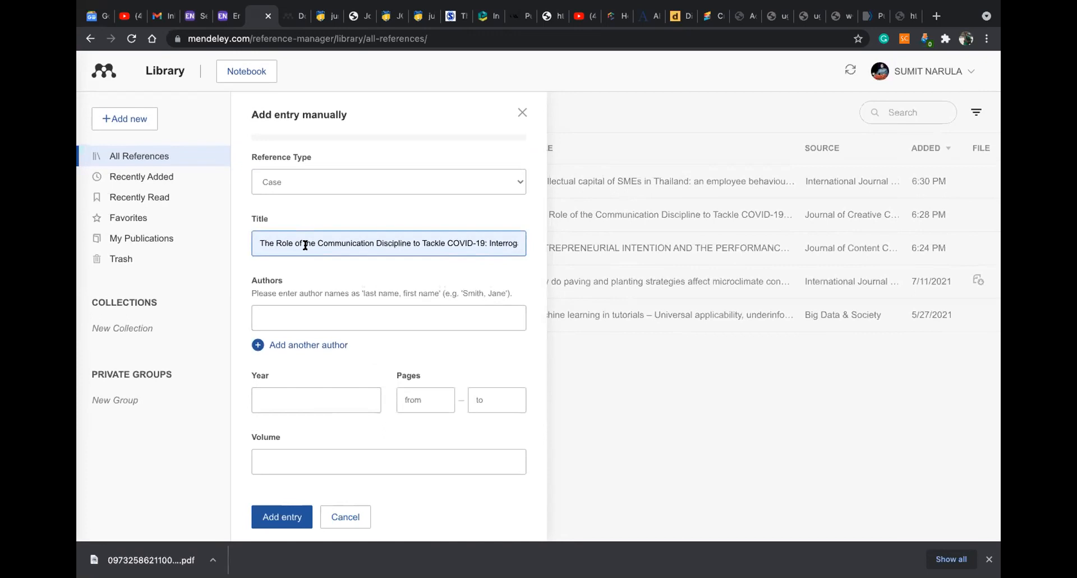
pyautogui.tripleClick(305, 245)
pyautogui.press('BackSpace')
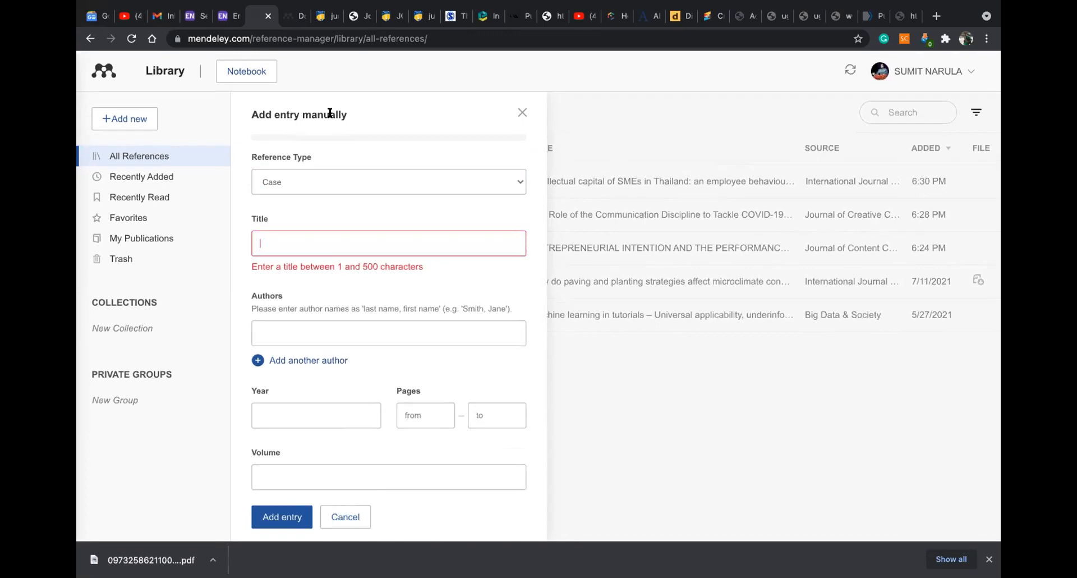
# Upload 09732586211002930.pdf from the Desktop as a new reference and close the entry panel
pyautogui.click(113, 122)
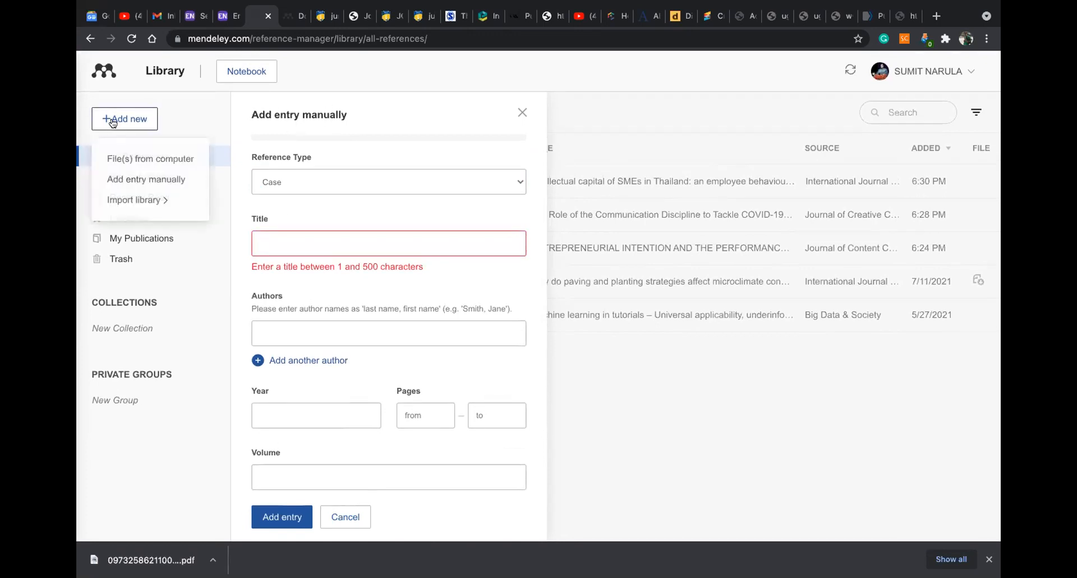
pyautogui.click(140, 160)
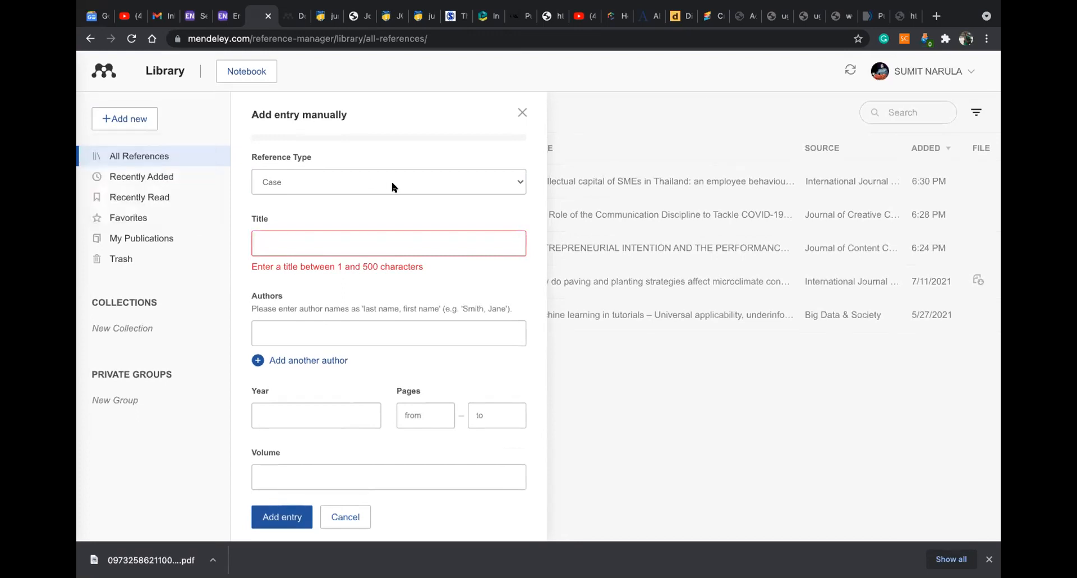
pyautogui.click(438, 213)
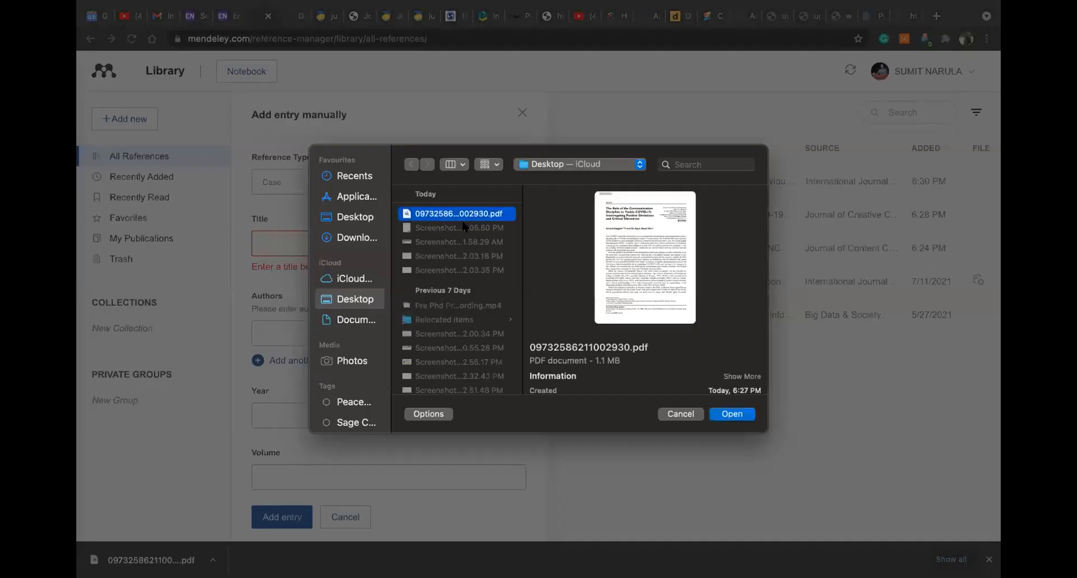
pyautogui.click(740, 415)
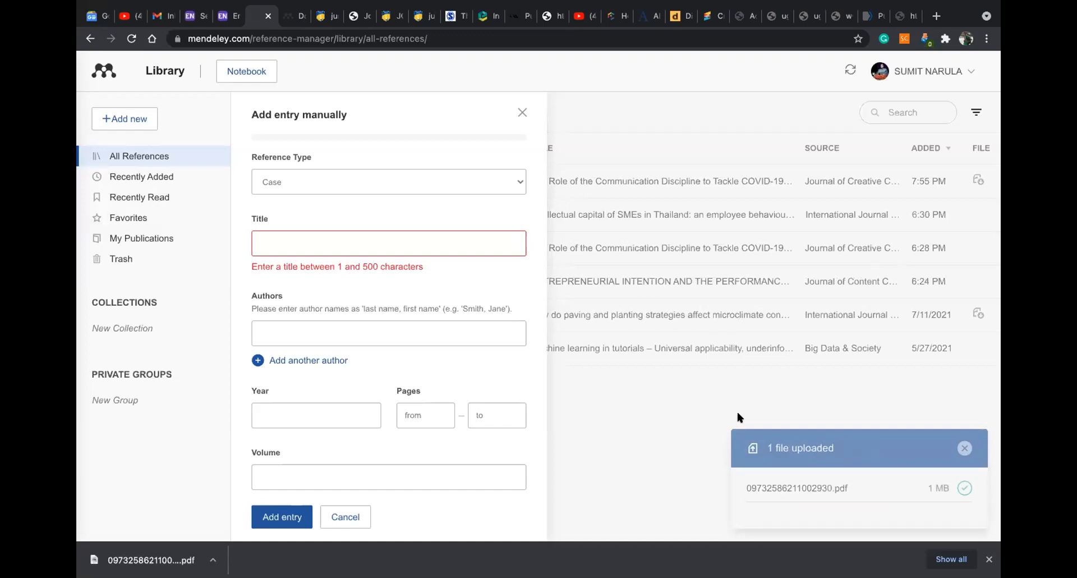
pyautogui.click(644, 381)
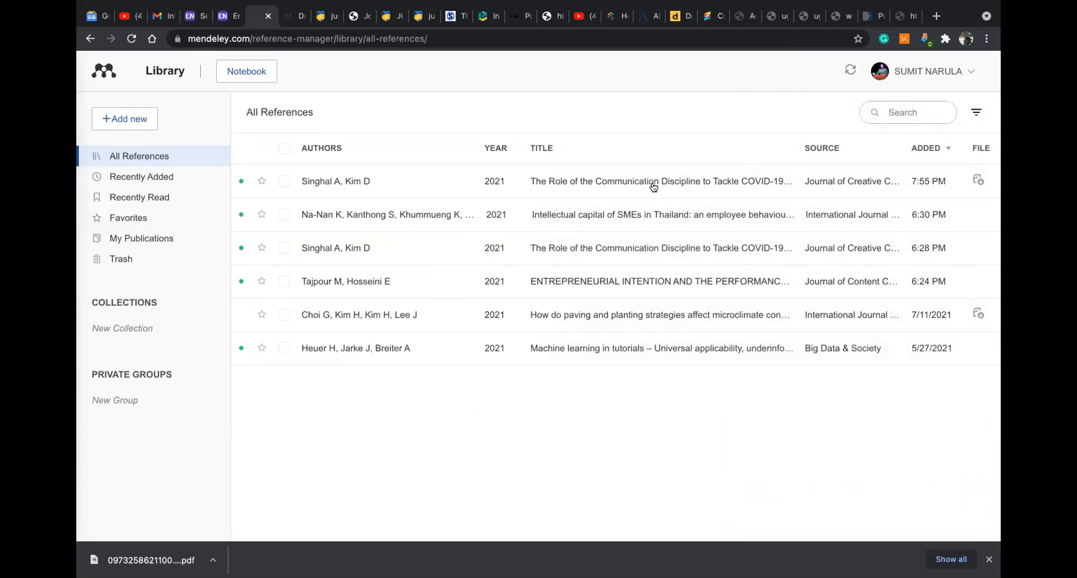
# Open and scroll through the Machine learning in tutorials paper's Info panel
pyautogui.click(546, 351)
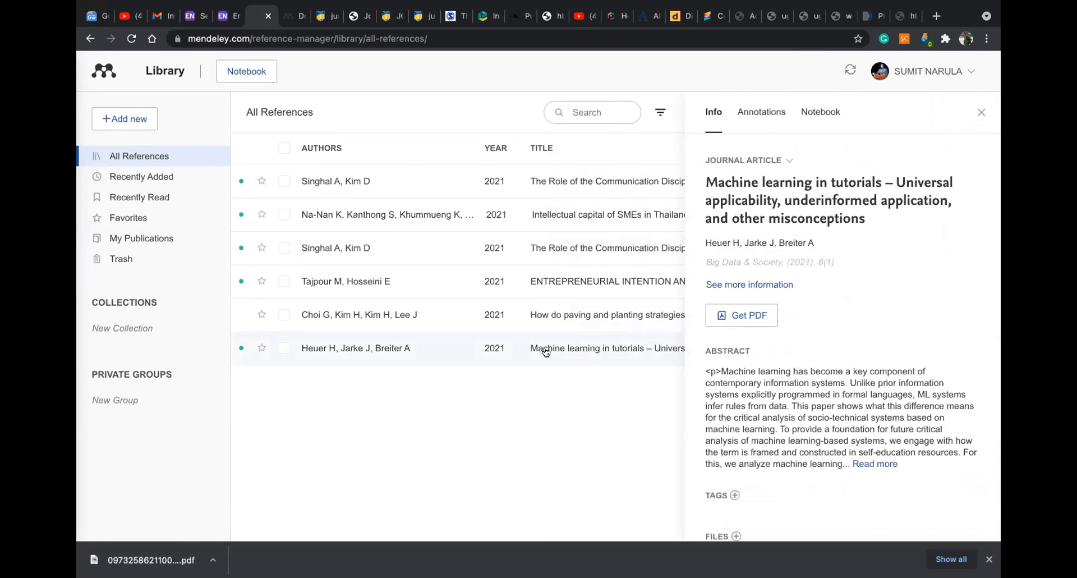
pyautogui.scroll(-5, 826, 299)
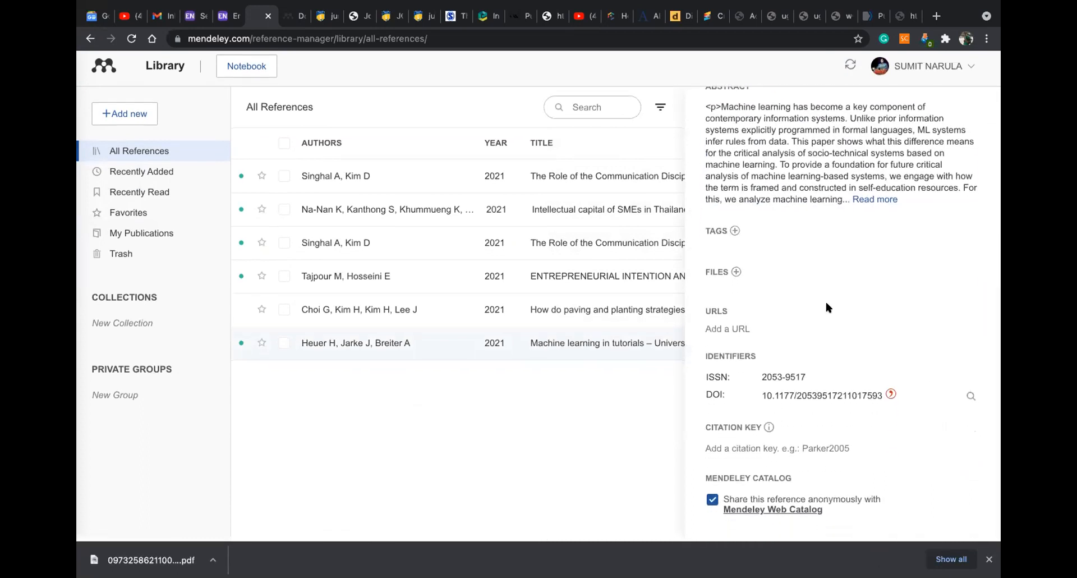
pyautogui.scroll(5, 826, 307)
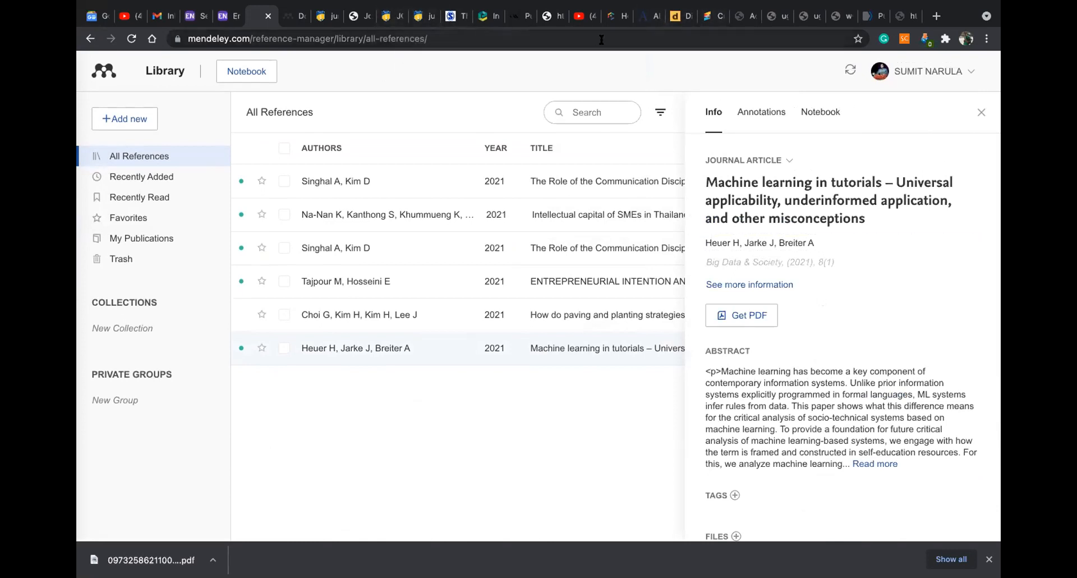
pyautogui.click(895, 22)
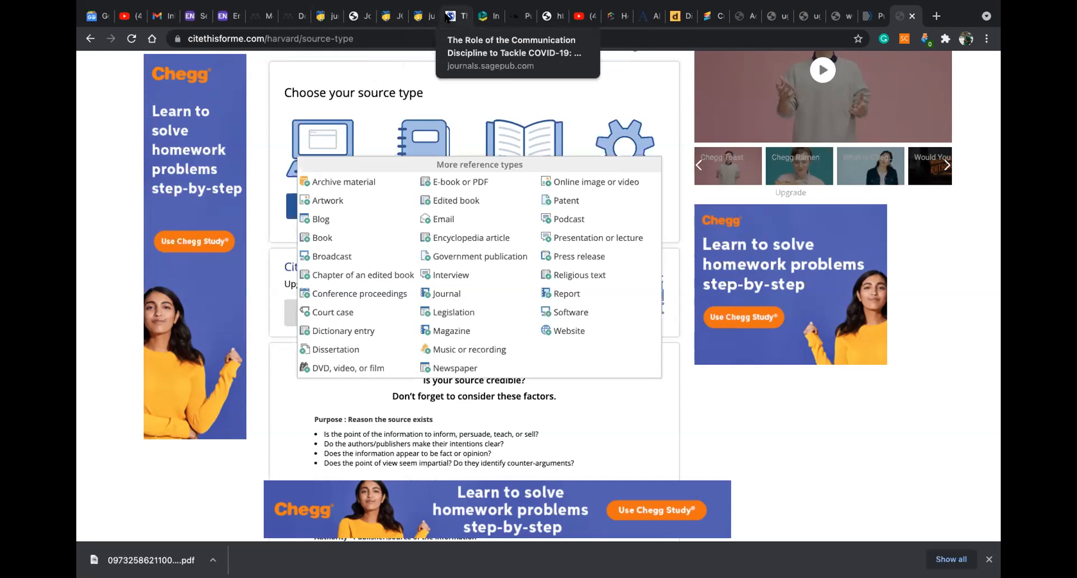
# Bring up the APA Publication Manual page
pyautogui.click(510, 17)
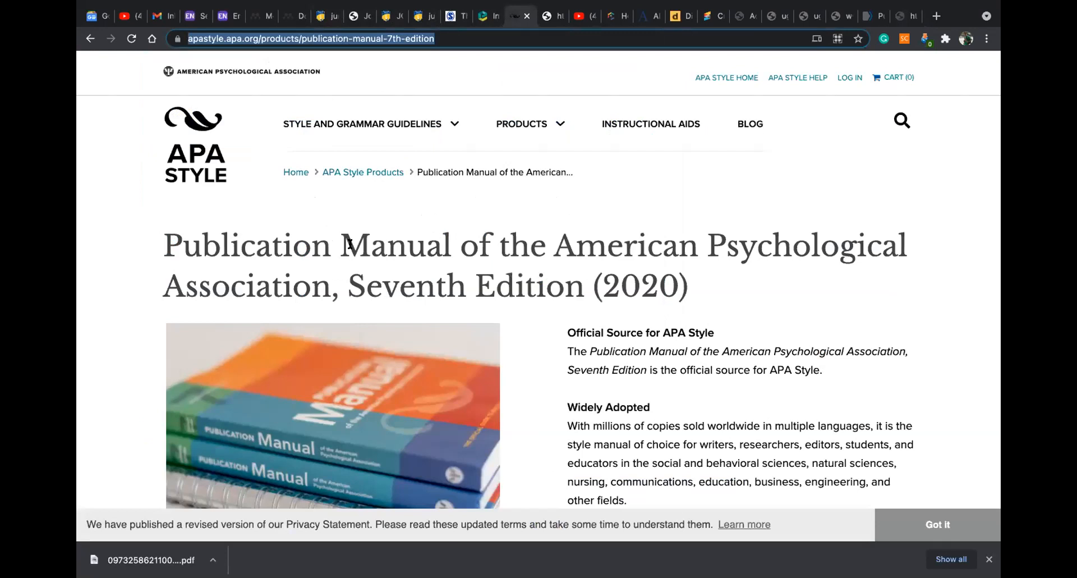
# Scroll down the Publication Manual, Seventh Edition product page to its feature list
pyautogui.scroll(-4, 350, 244)
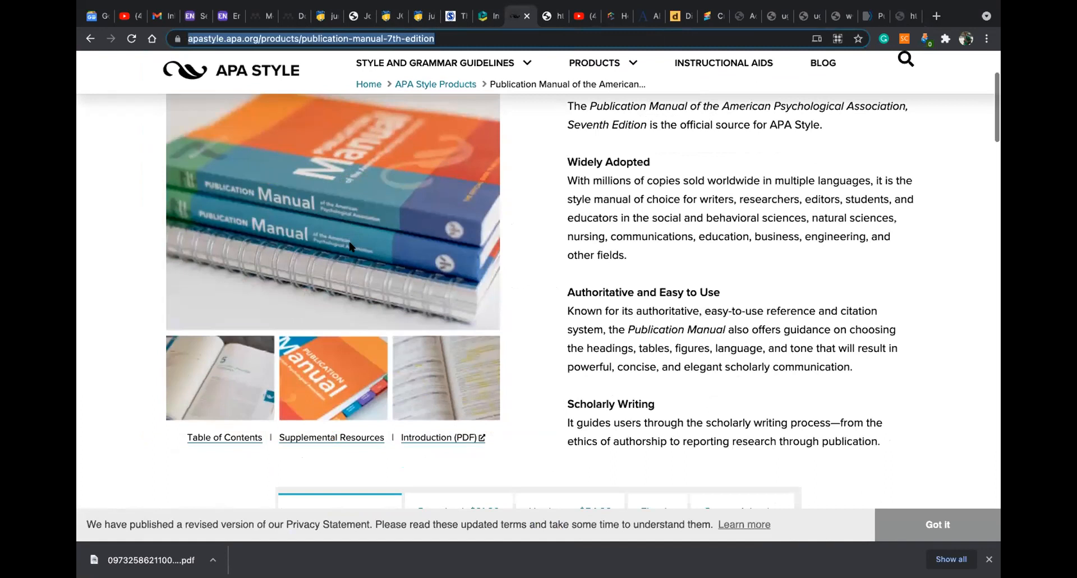
pyautogui.scroll(-2, 349, 246)
pyautogui.scroll(-5, 350, 247)
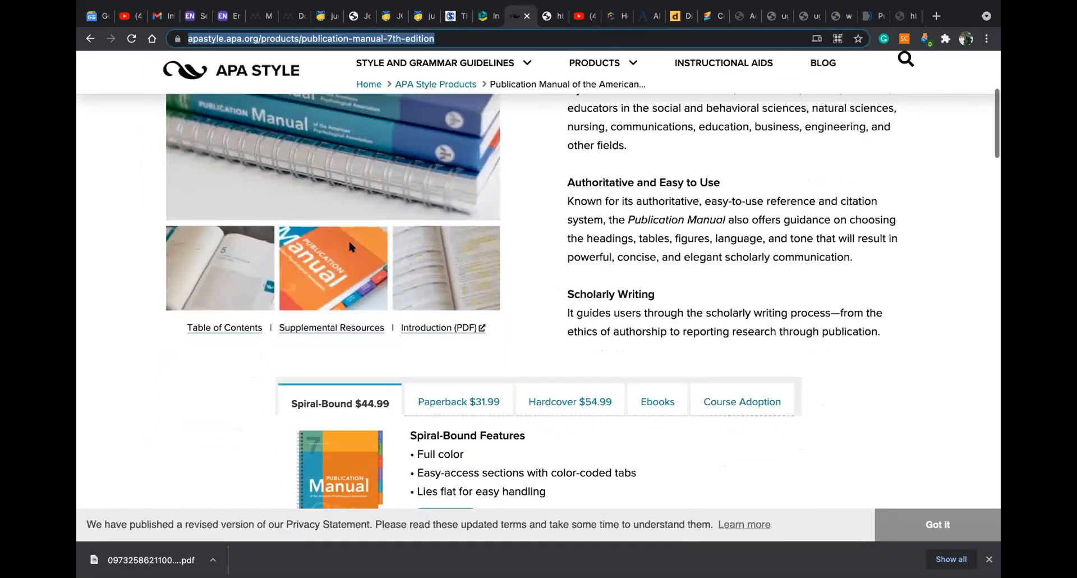
pyautogui.scroll(-3, 351, 246)
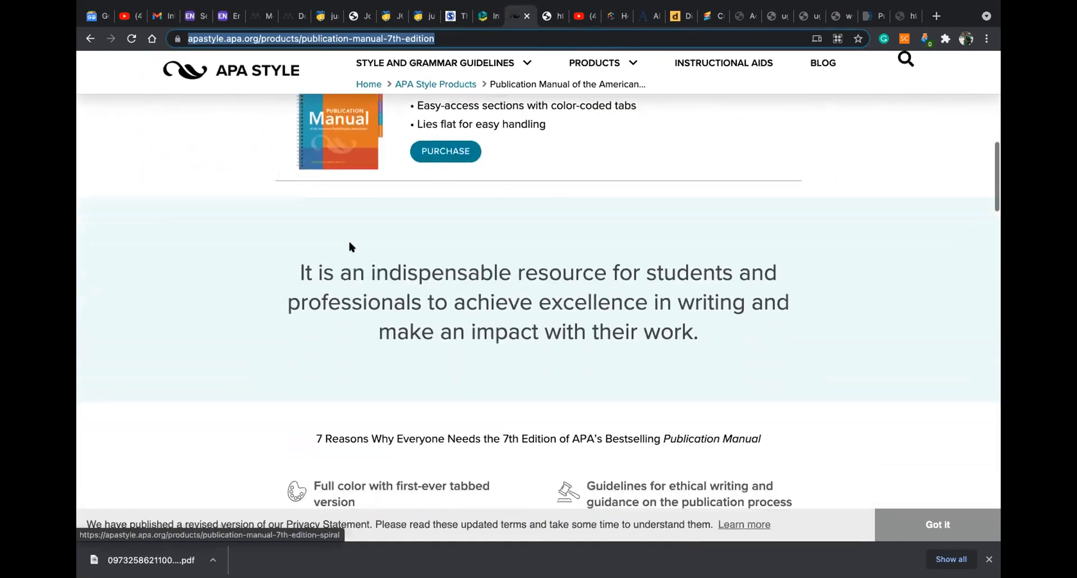
pyautogui.scroll(-3, 350, 244)
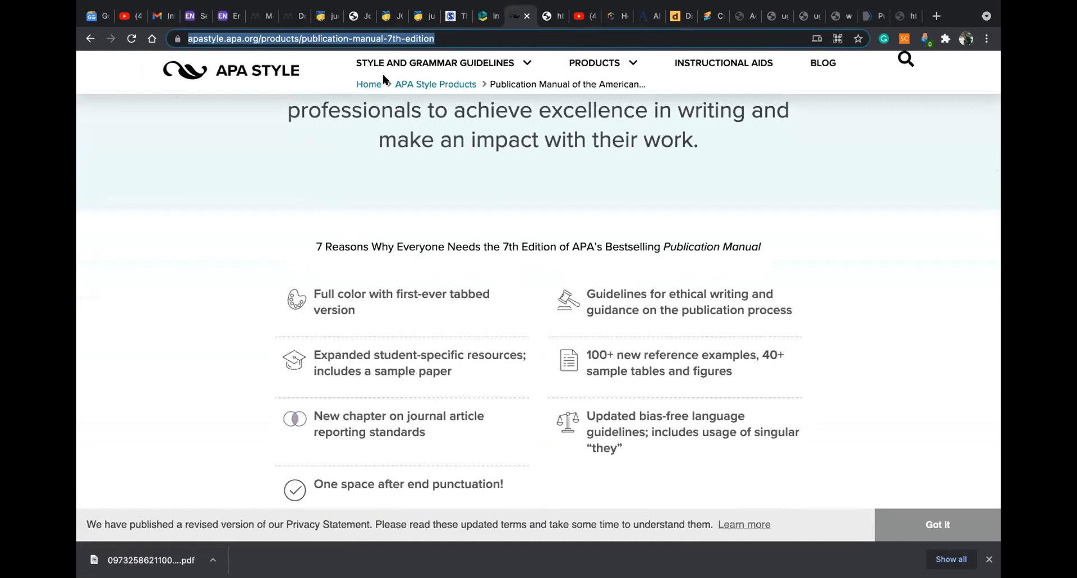
pyautogui.click(251, 16)
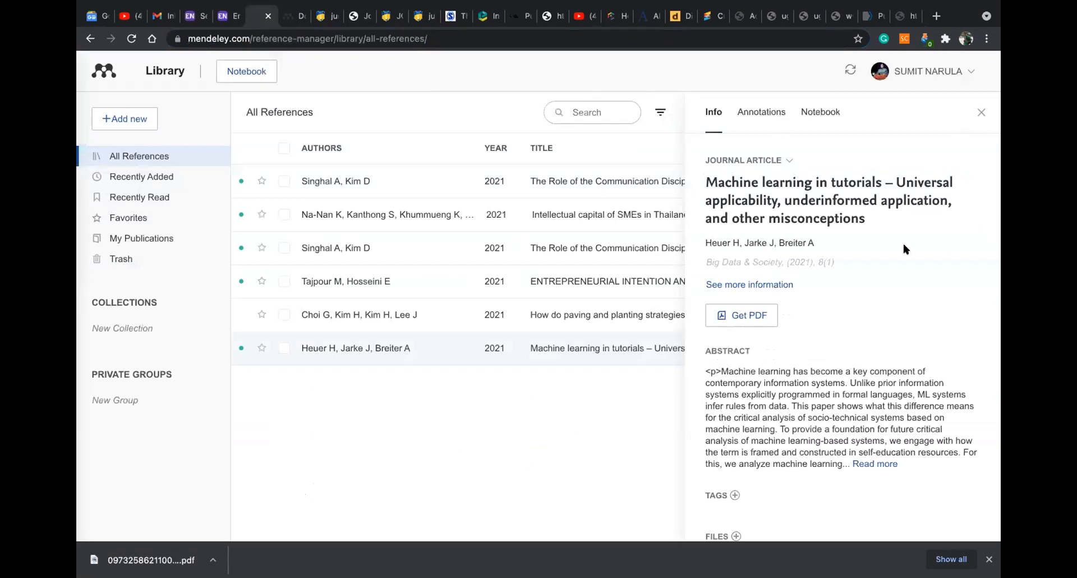
# Close the Machine learning in tutorials details panel to reveal the full references table
pyautogui.scroll(-5, 904, 247)
pyautogui.scroll(5, 902, 241)
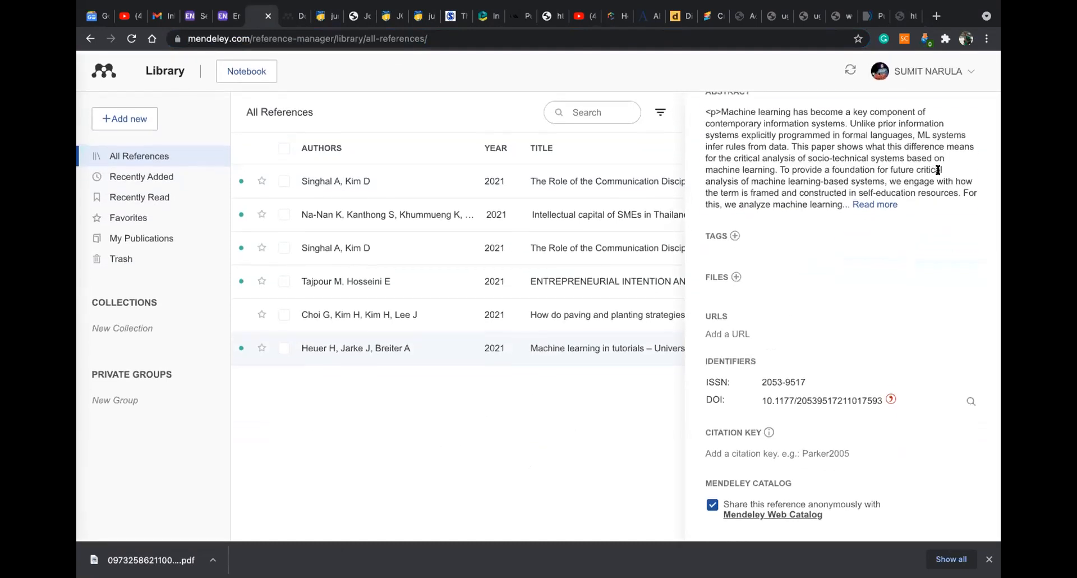
pyautogui.click(976, 113)
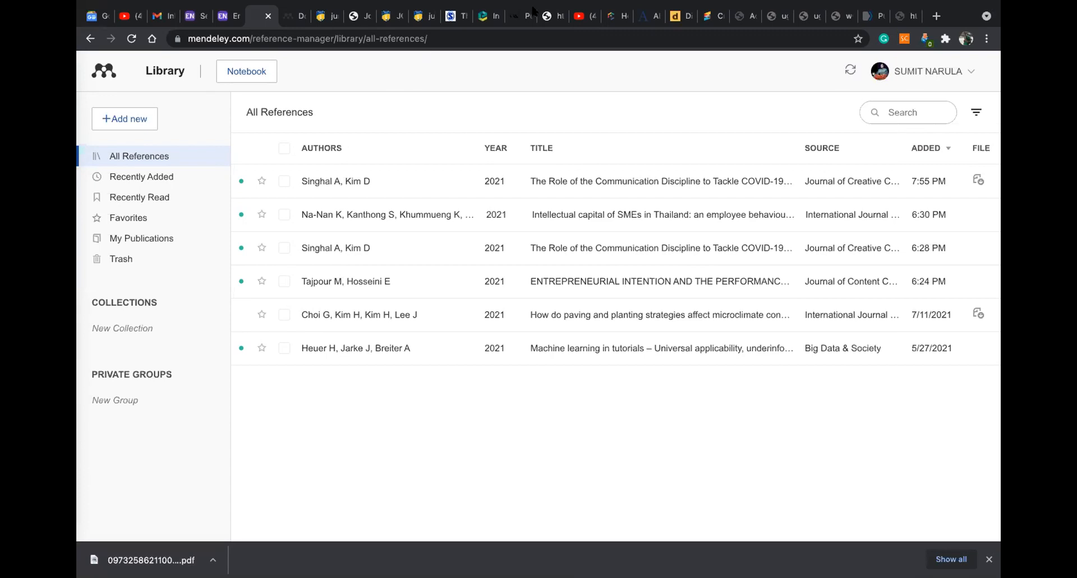
pyautogui.click(863, 16)
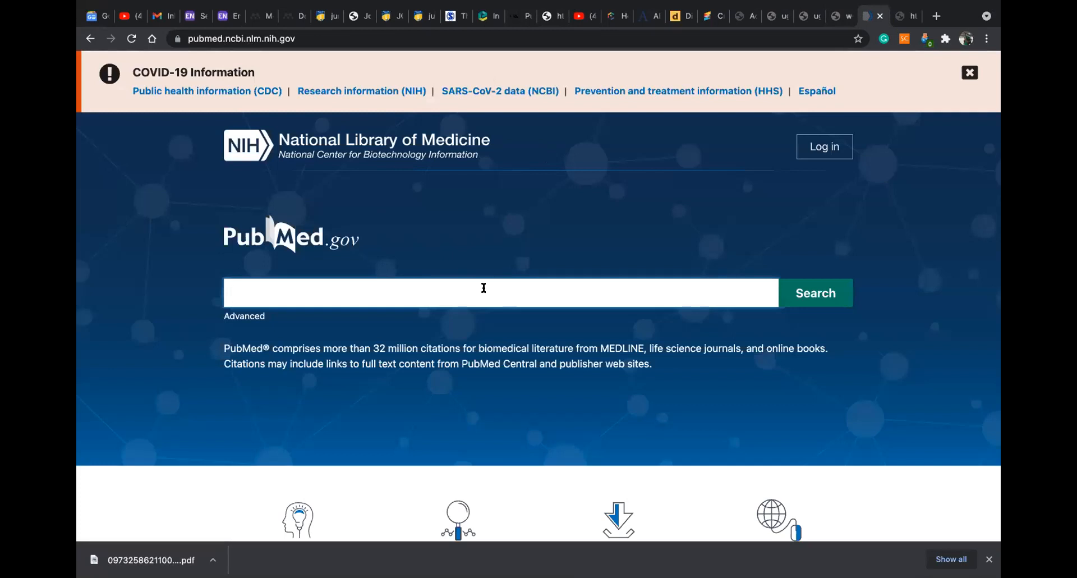
# Open PubMed's trending article Ivermectin for preventing and treating COVID-19 and select its DOI
pyautogui.scroll(-6, 482, 286)
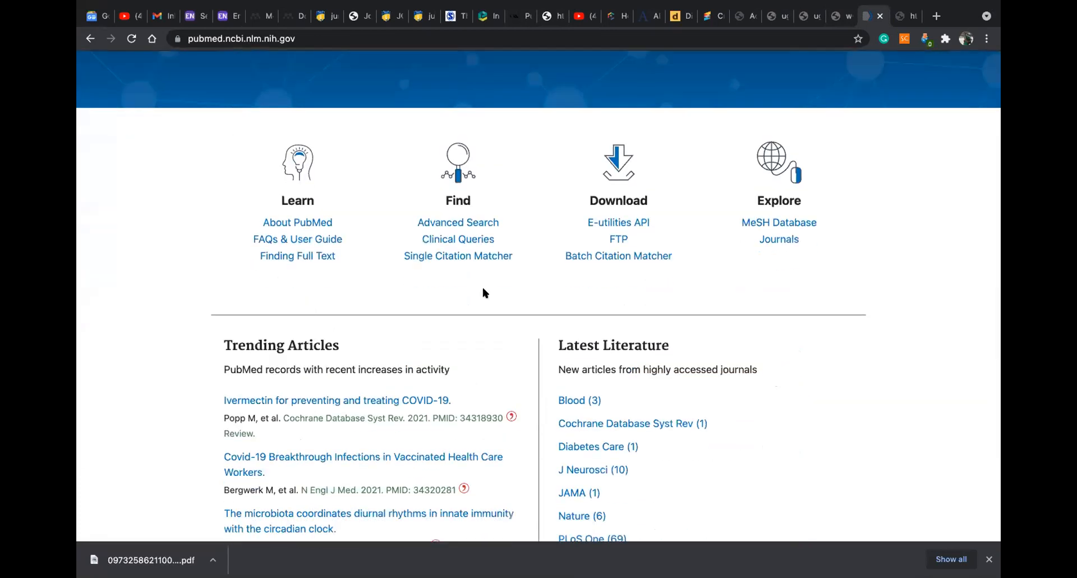
pyautogui.scroll(6, 482, 289)
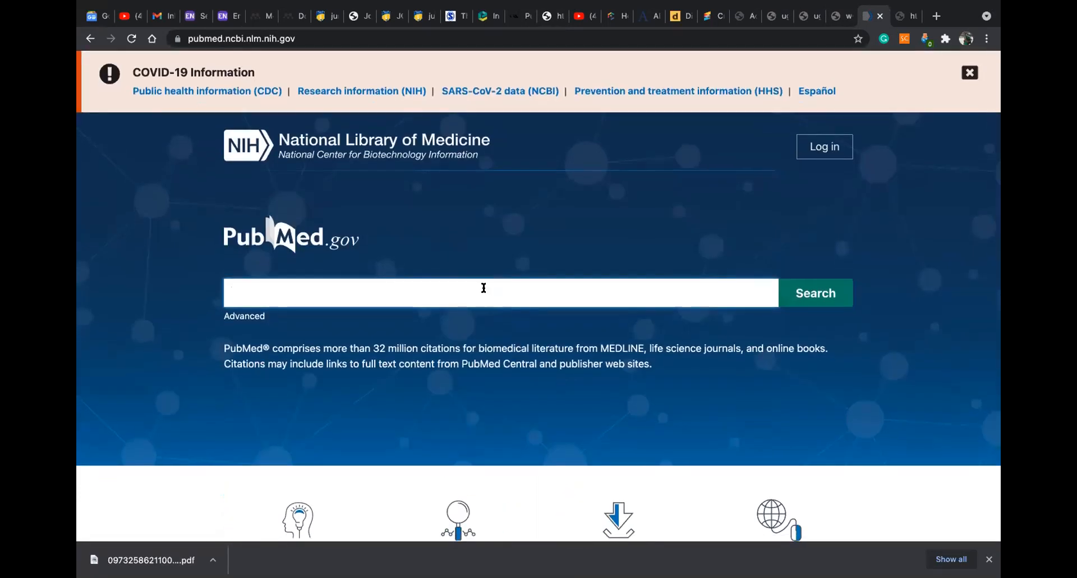
pyautogui.scroll(-2, 484, 288)
pyautogui.scroll(-2, 483, 288)
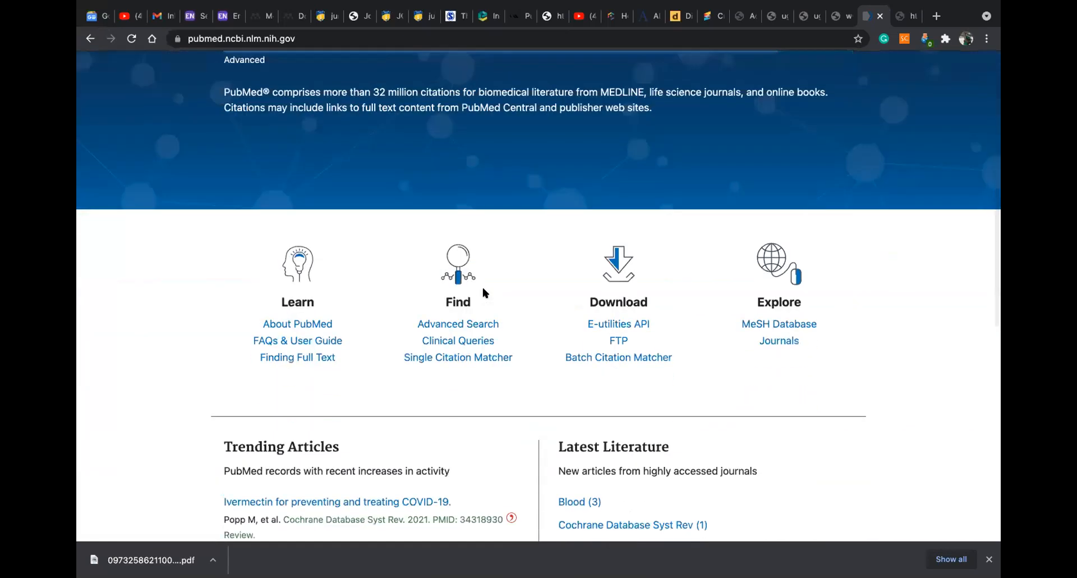
pyautogui.scroll(-4, 483, 288)
pyautogui.scroll(-1, 481, 291)
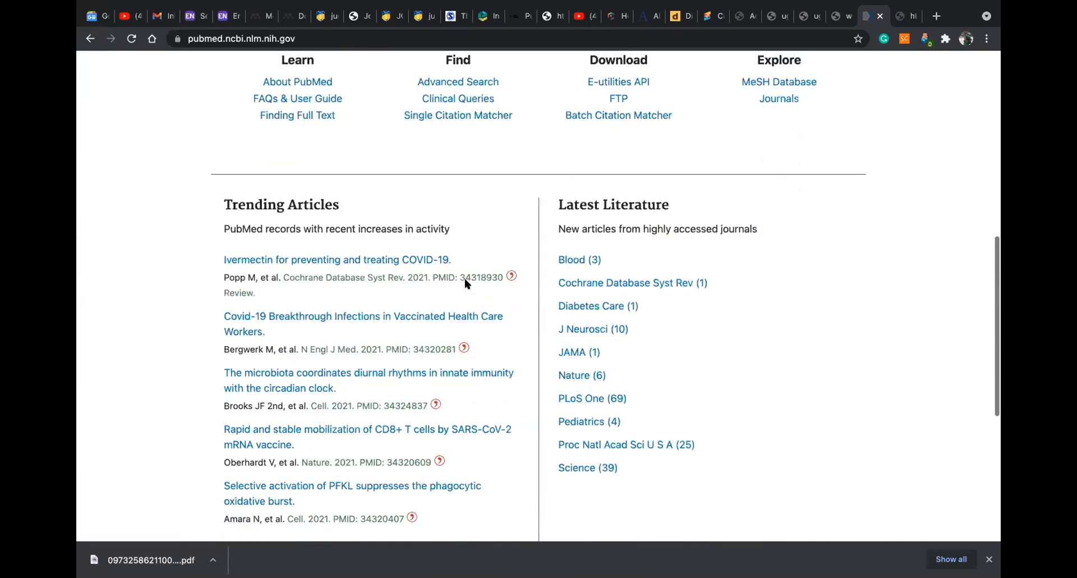
pyautogui.click(308, 260)
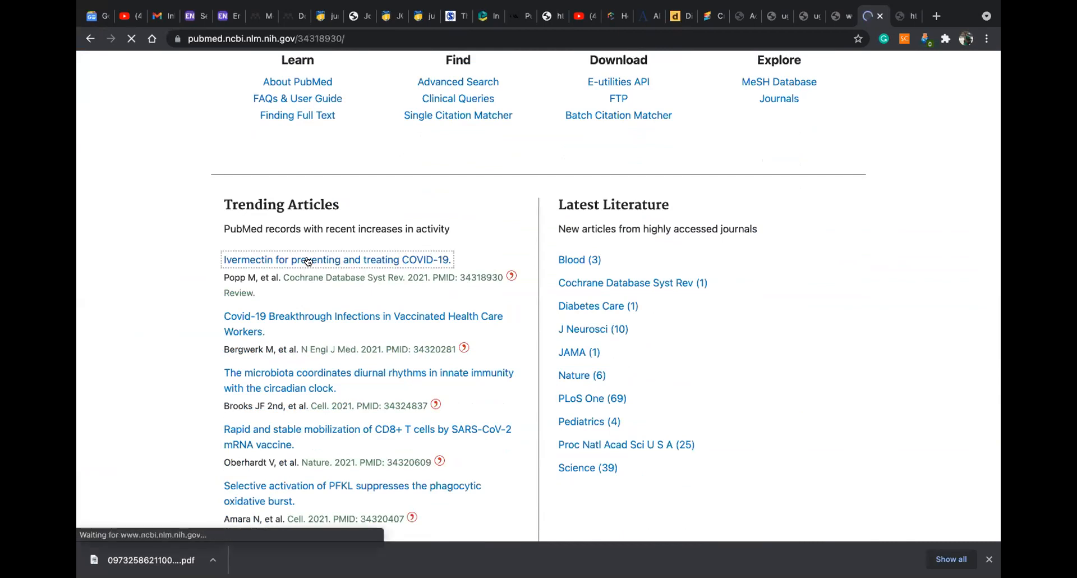
pyautogui.scroll(-3, 575, 278)
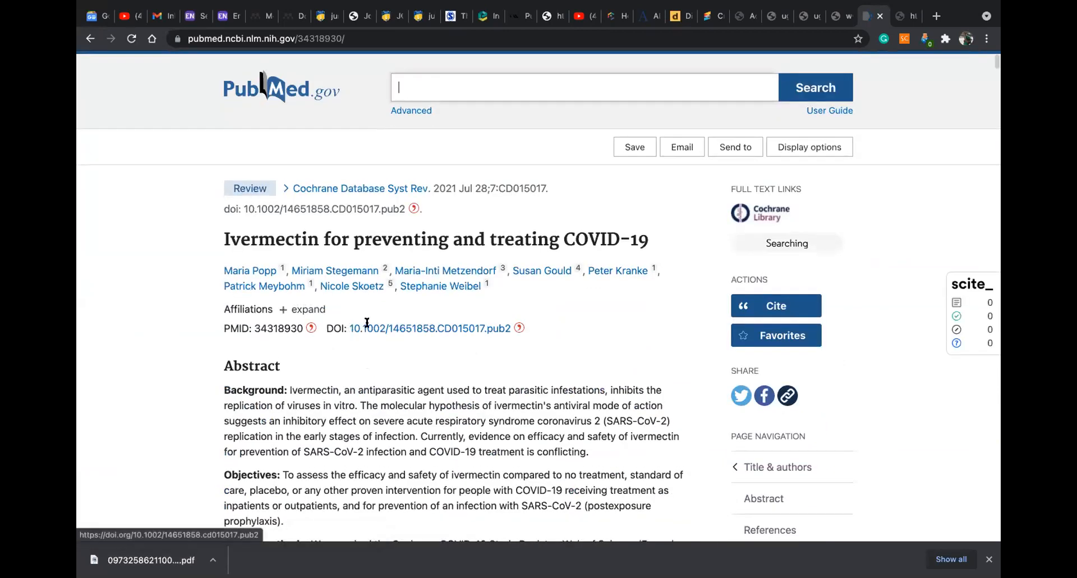
pyautogui.moveTo(350, 328); pyautogui.dragTo(506, 328)
pyautogui.hotkey('ctrl', 'c')
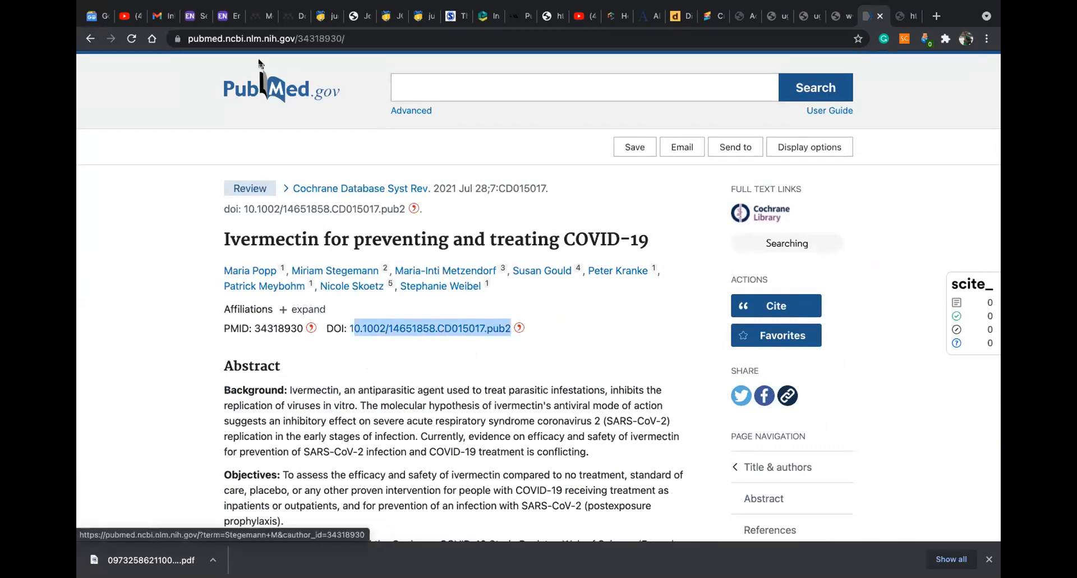
pyautogui.click(259, 15)
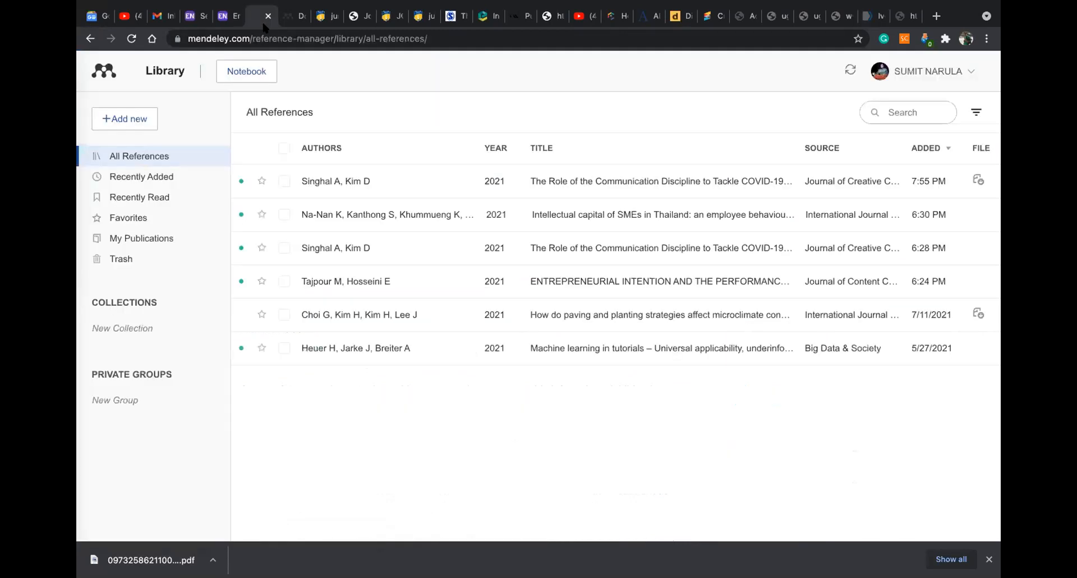
# Add the Ivermectin Cochrane review by pasting its DOI, restoring the missing leading 1
pyautogui.click(124, 118)
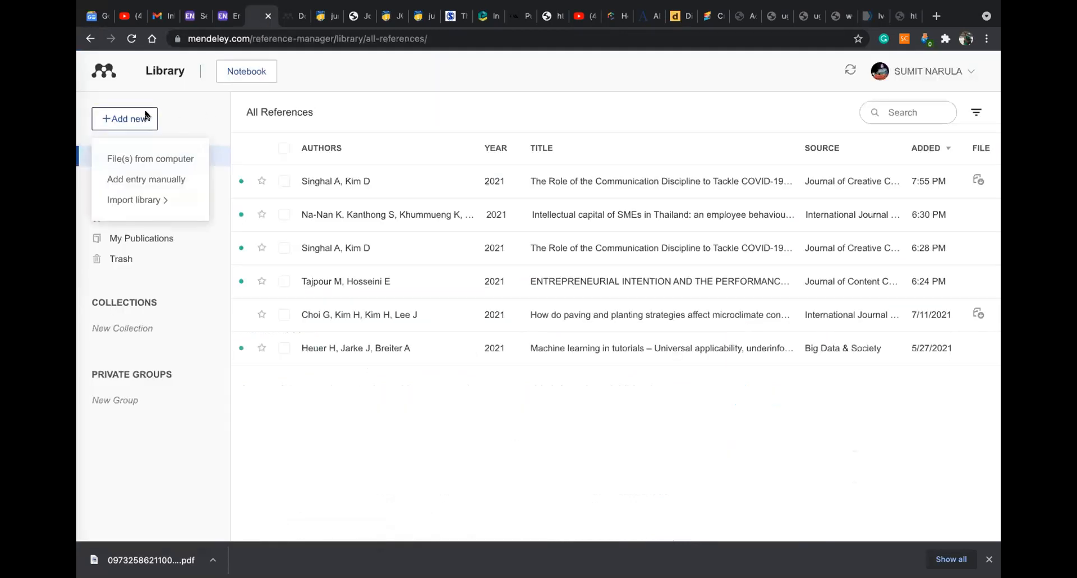
pyautogui.click(168, 179)
pyautogui.hotkey('ctrl', 'v')
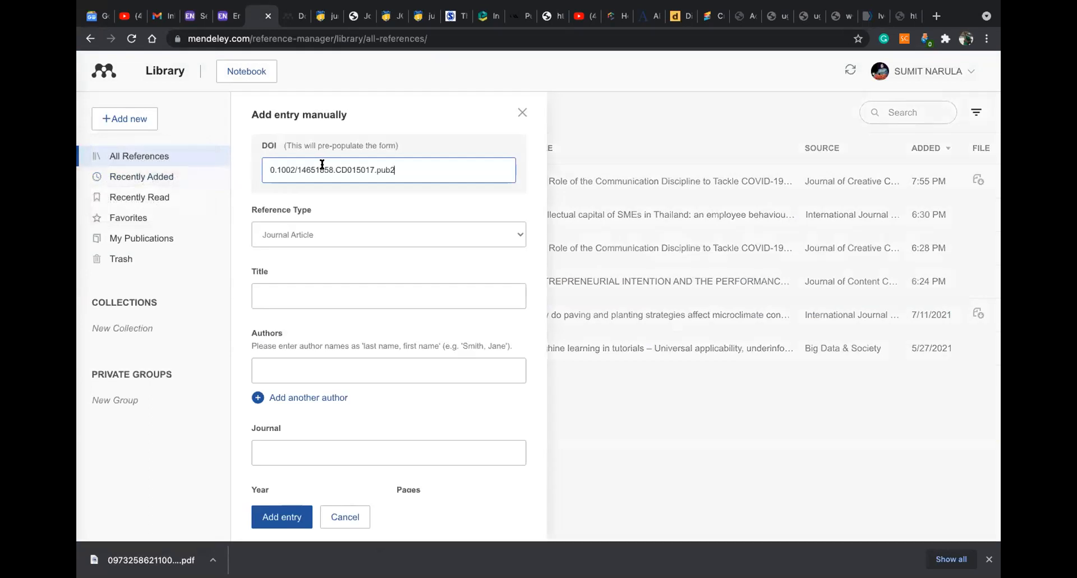
pyautogui.click(267, 170)
pyautogui.write('1')
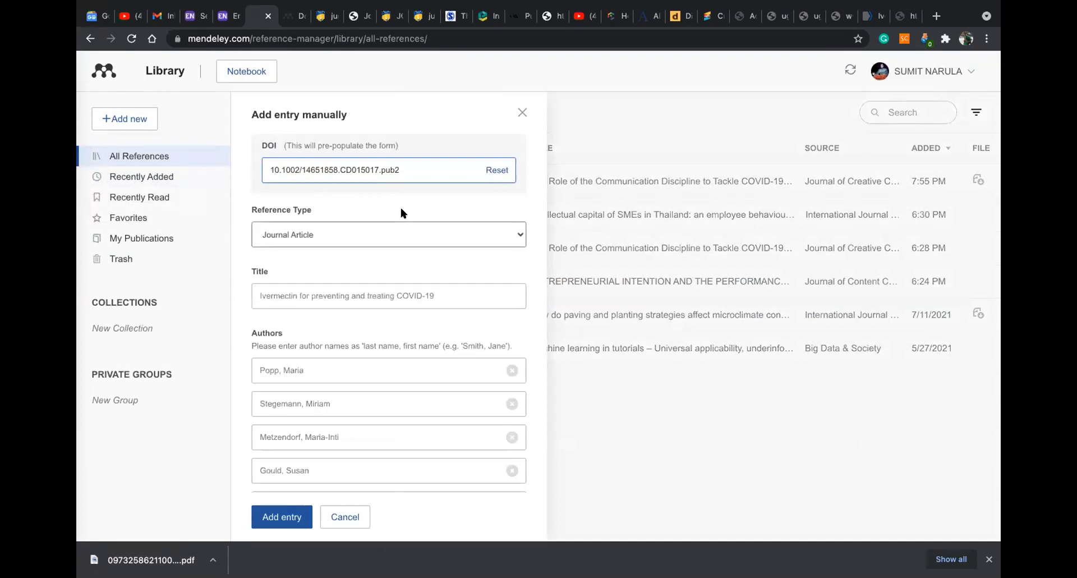
pyautogui.scroll(-3, 401, 211)
pyautogui.scroll(-10, 401, 211)
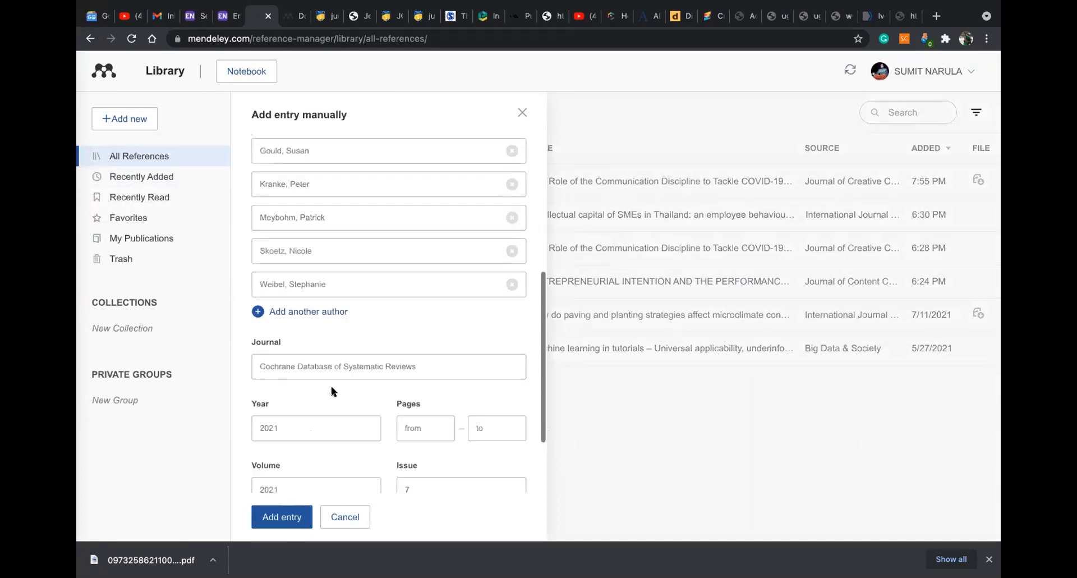
pyautogui.click(288, 524)
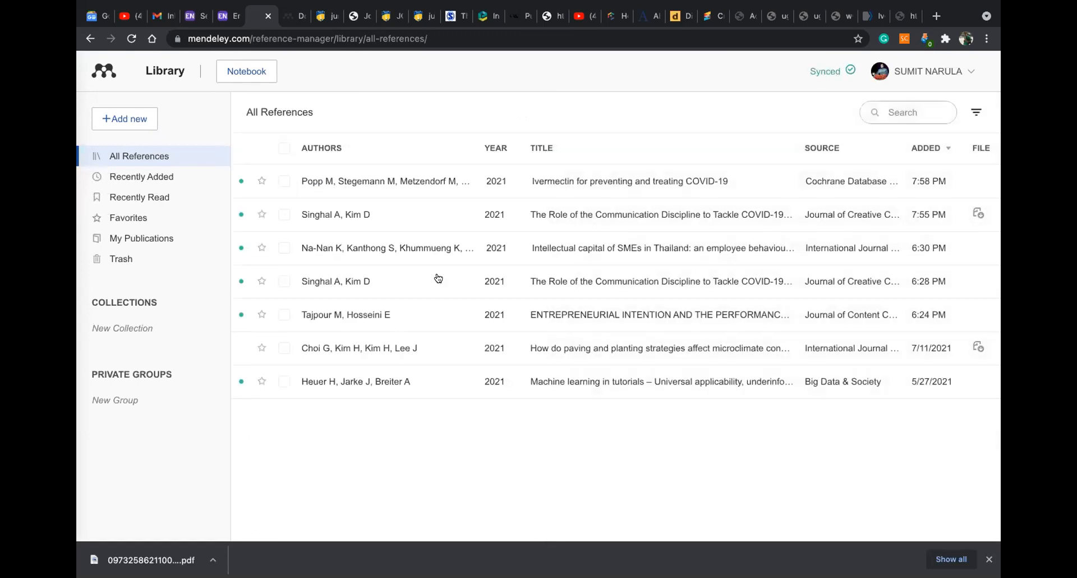
# Check the Ivermectin reference's details and full author list, close them, and open a blank tab
pyautogui.click(610, 183)
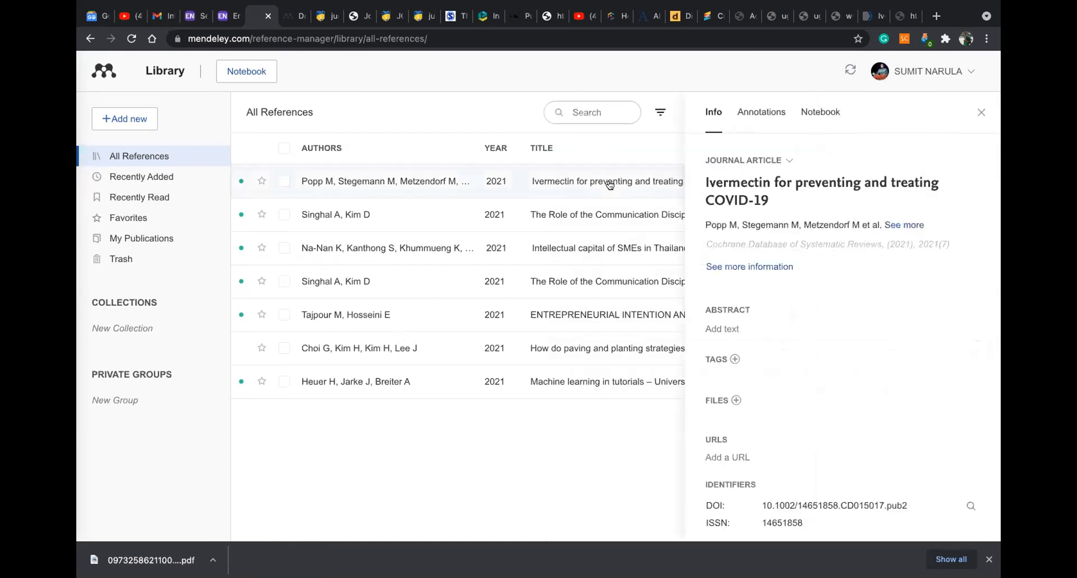
pyautogui.scroll(-3, 853, 311)
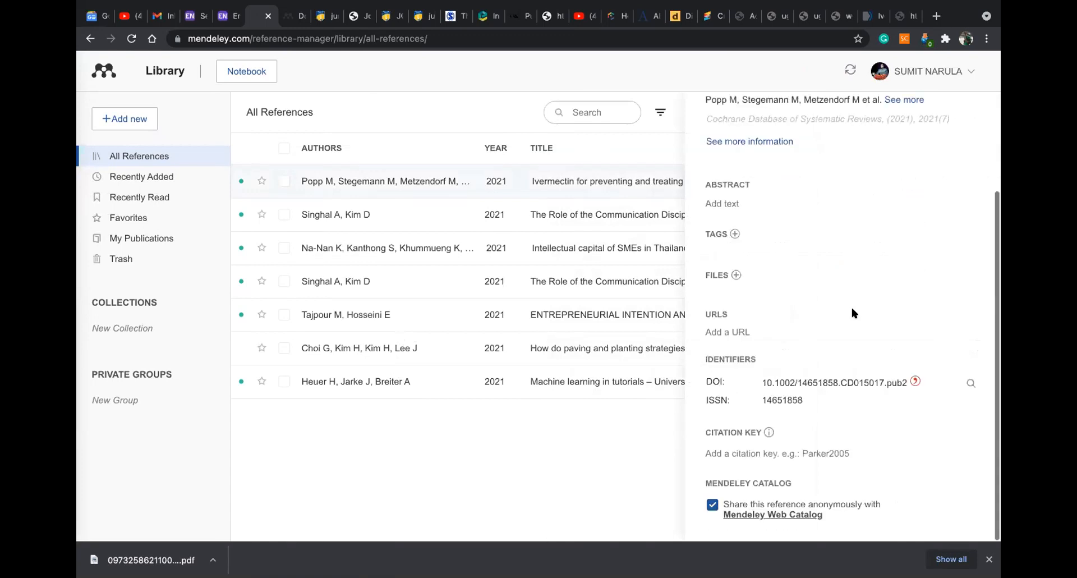
pyautogui.scroll(-1, 852, 312)
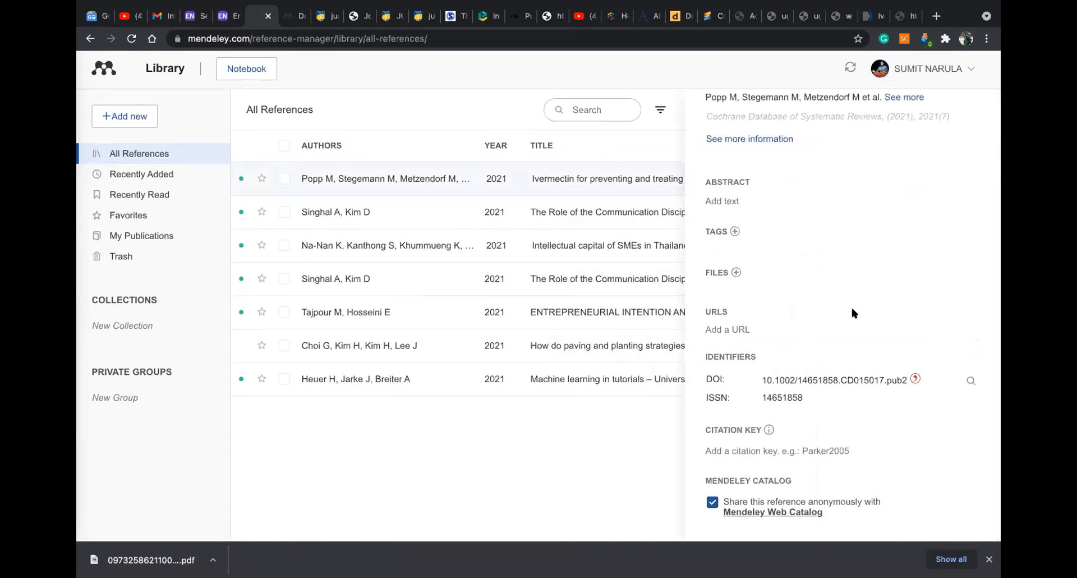
pyautogui.scroll(1, 607, 486)
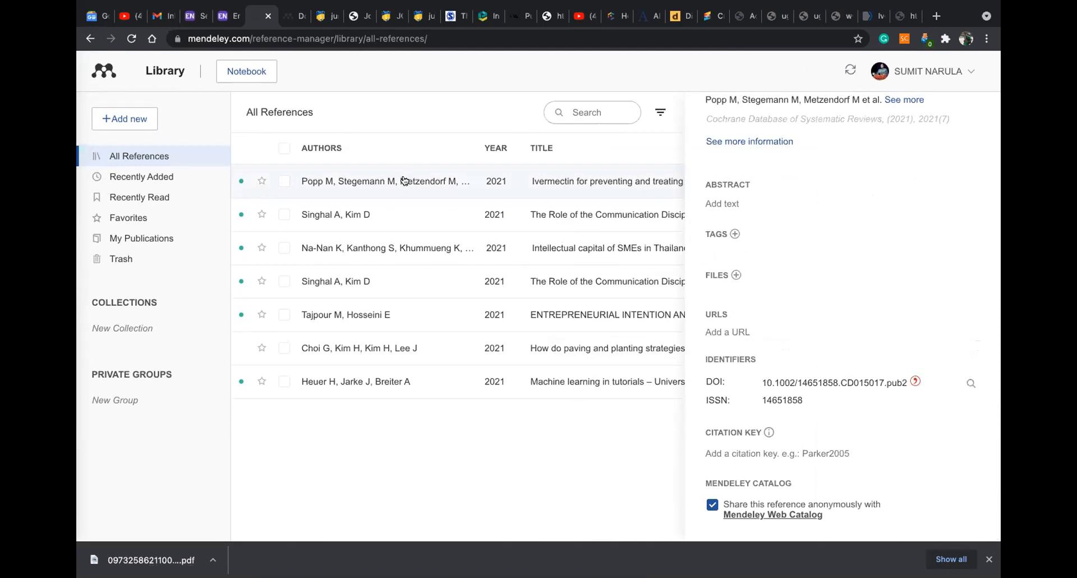
pyautogui.scroll(3, 909, 174)
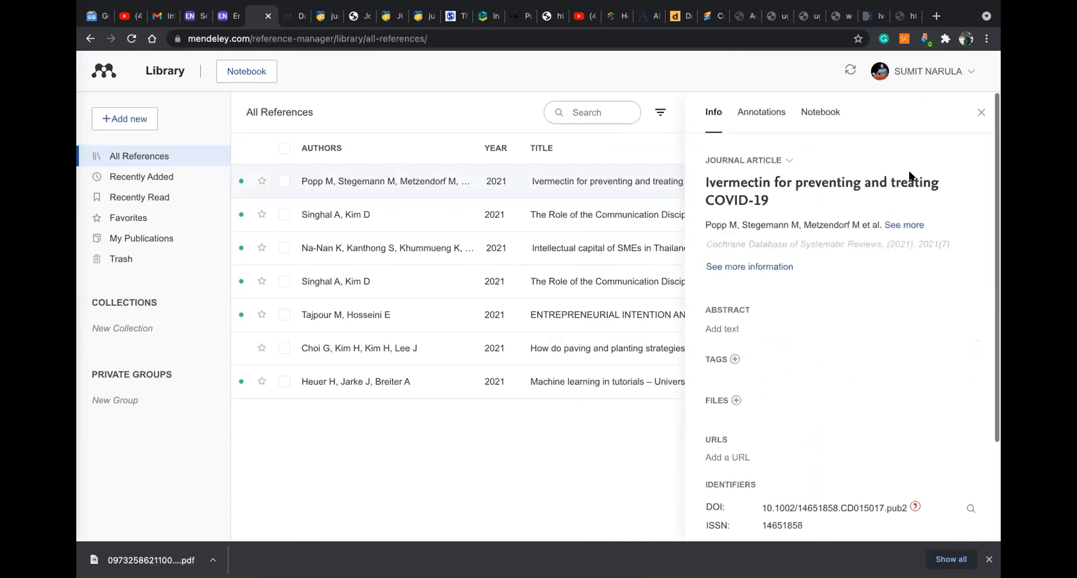
pyautogui.click(899, 226)
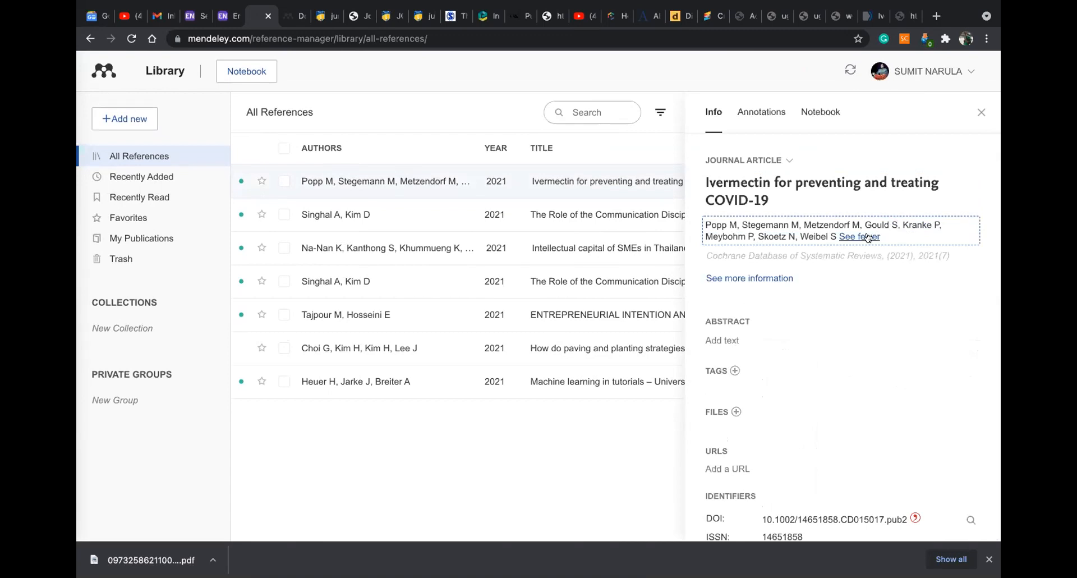
pyautogui.click(980, 112)
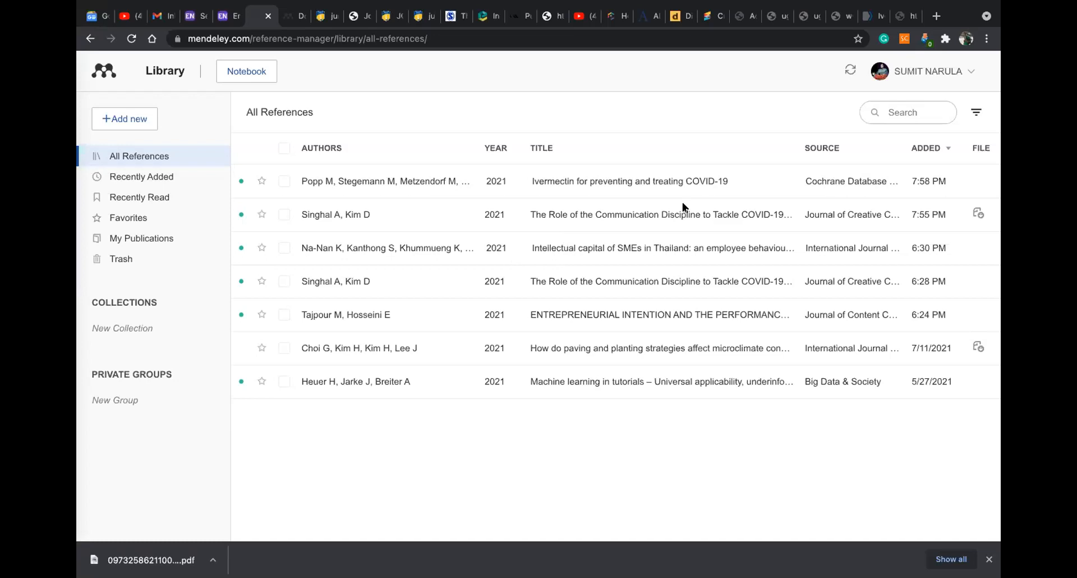
pyautogui.click(937, 16)
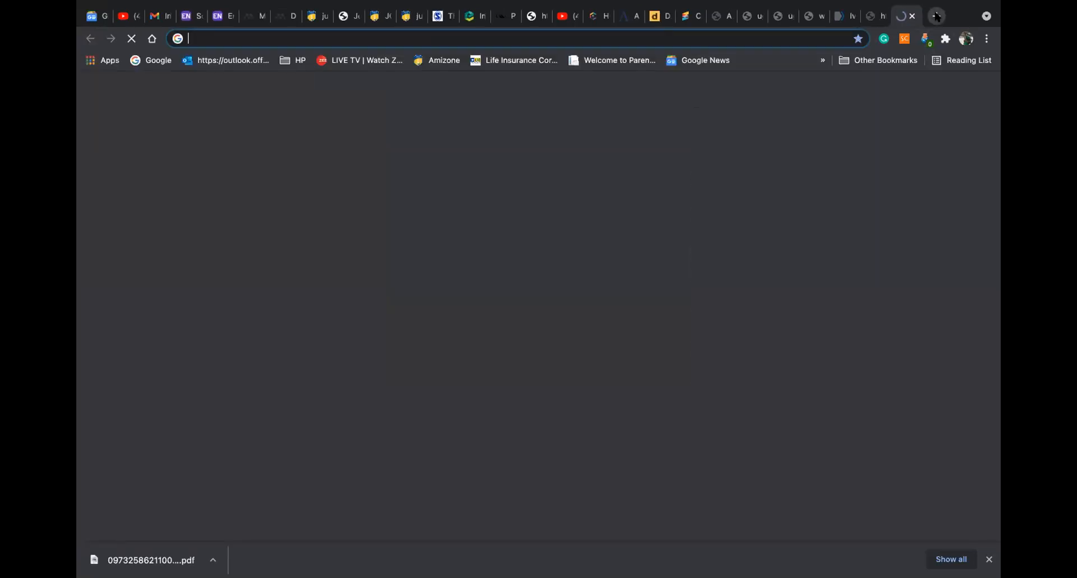
# Search Google for 'urkund', go to the URKUND login page, and open the STUDENTS document-upload sign-up form
pyautogui.write('UR')
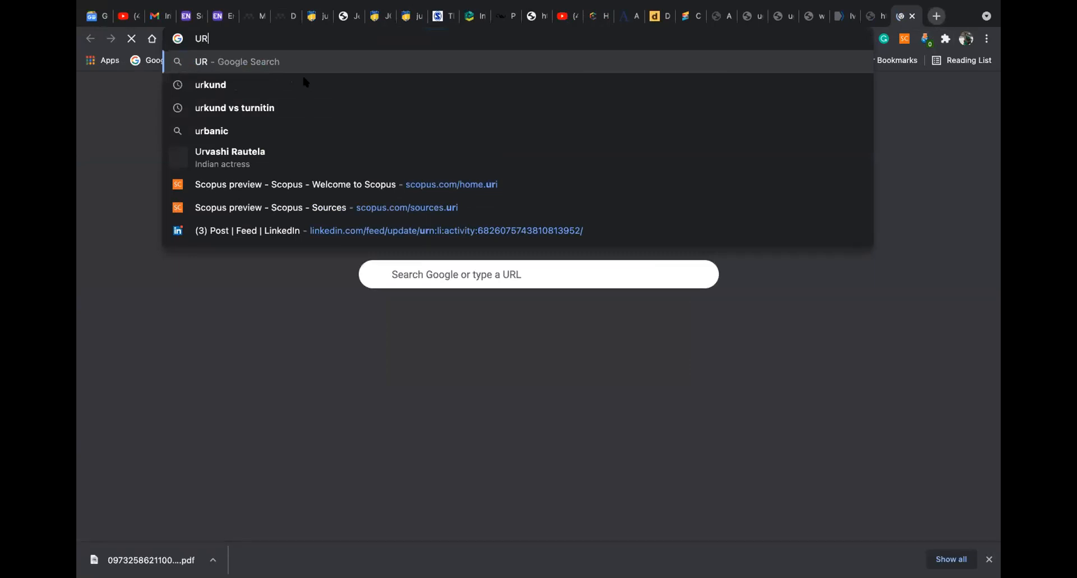
pyautogui.click(278, 84)
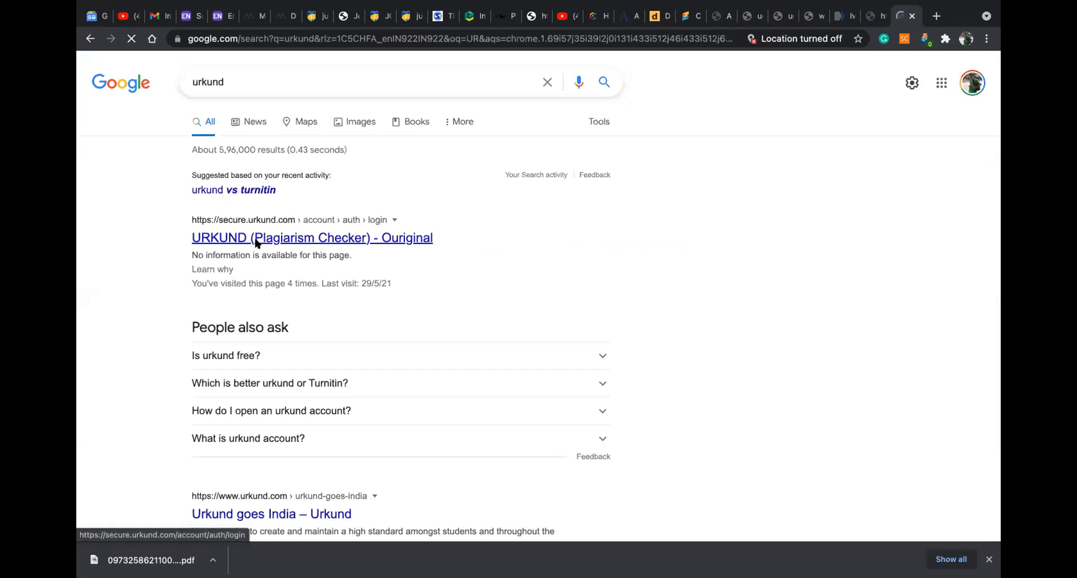
pyautogui.click(256, 240)
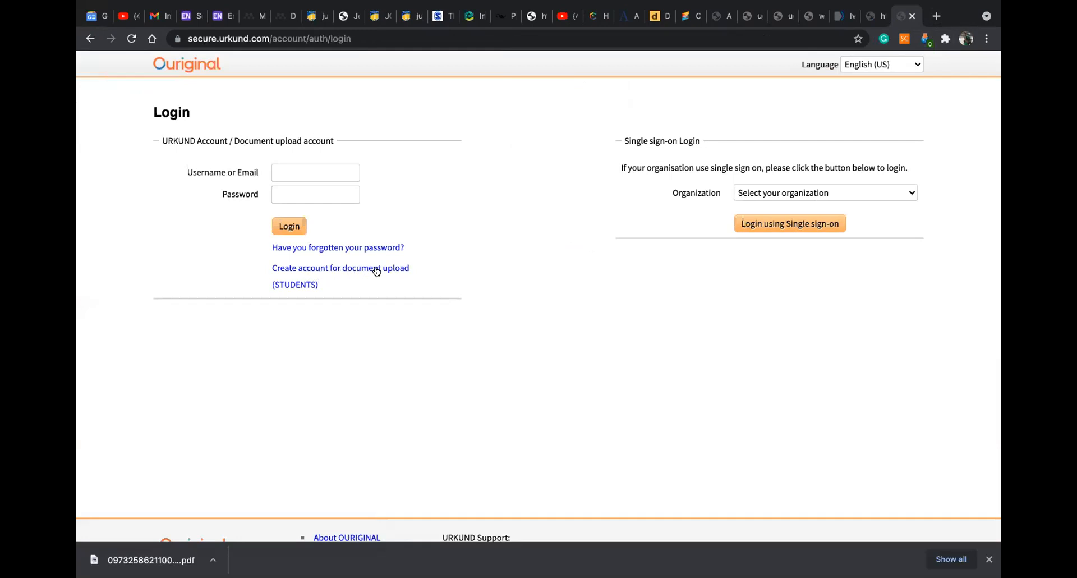
pyautogui.click(286, 286)
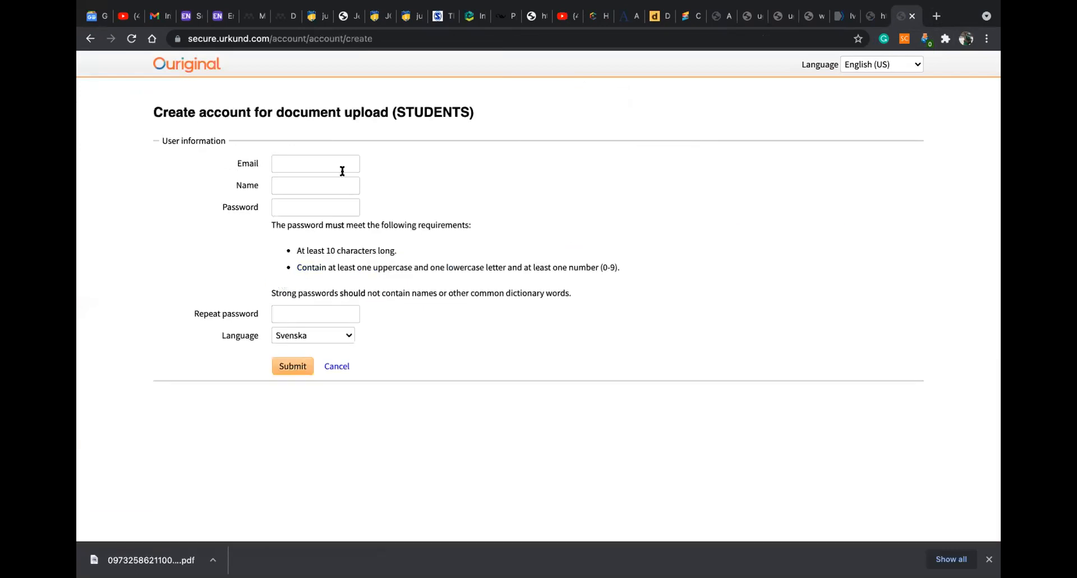